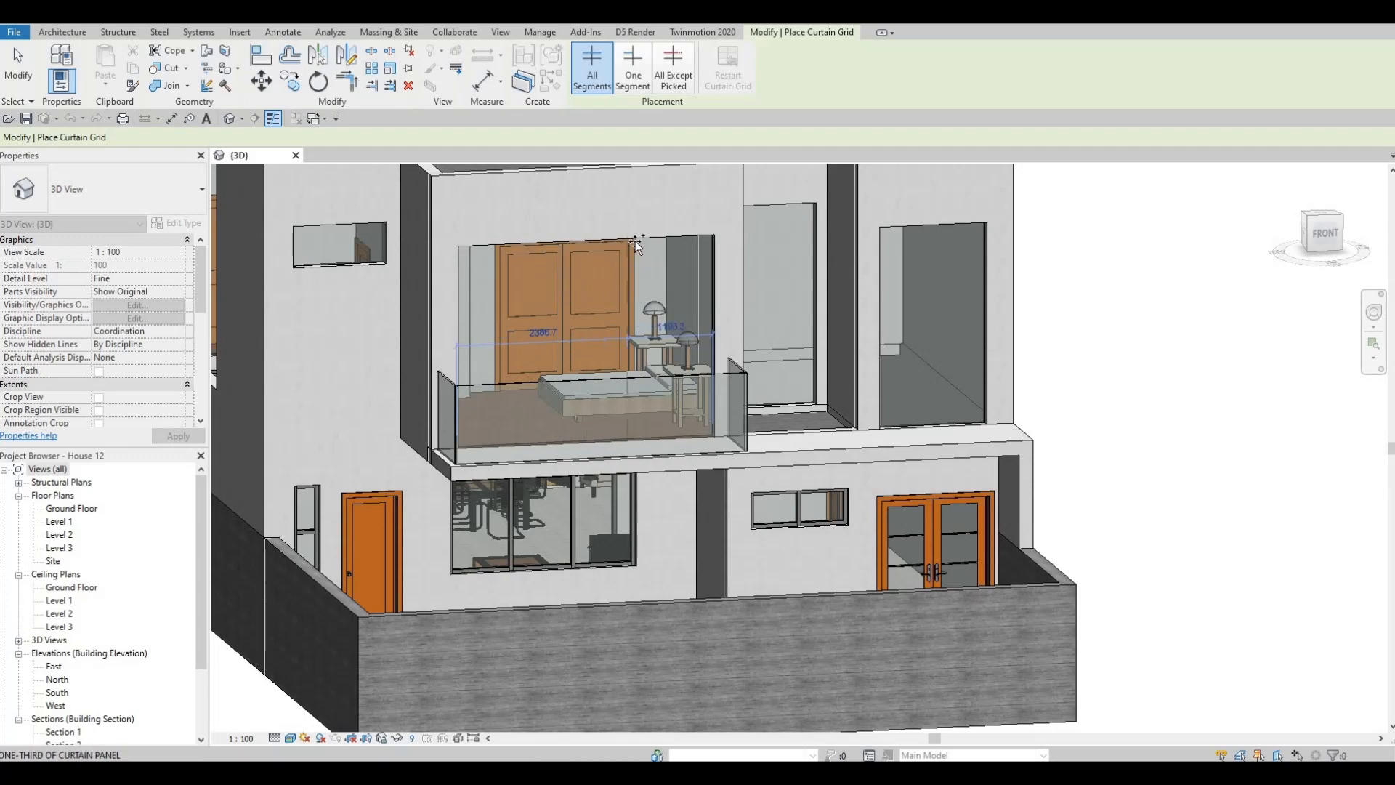
- Place curtain grid lines in the front balcony curtain wall: horizontal 500 mm below the top, vertical at two-thirds and 1000 mm from the left edge
{"action": "middle_click_drag", "start_coordinate": [622, 306], "coordinate": [393, 421], "text": "shift"}
{"action": "middle_click_drag", "start_coordinate": [392, 421], "coordinate": [700, 221]}
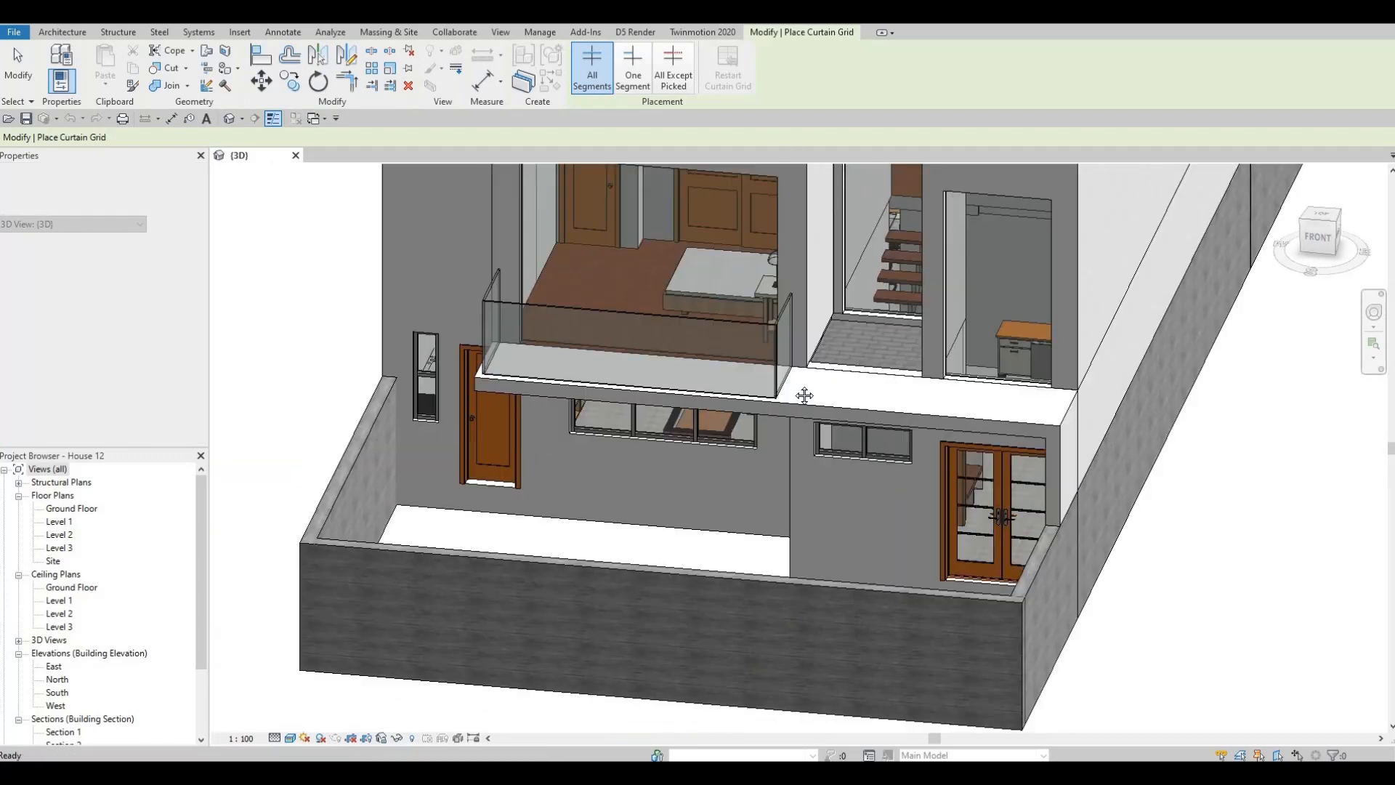
{"action": "middle_click_drag", "start_coordinate": [803, 395], "coordinate": [747, 300], "text": "shift"}
{"action": "scroll", "coordinate": [747, 300], "scroll_direction": "down", "scroll_amount": 3}
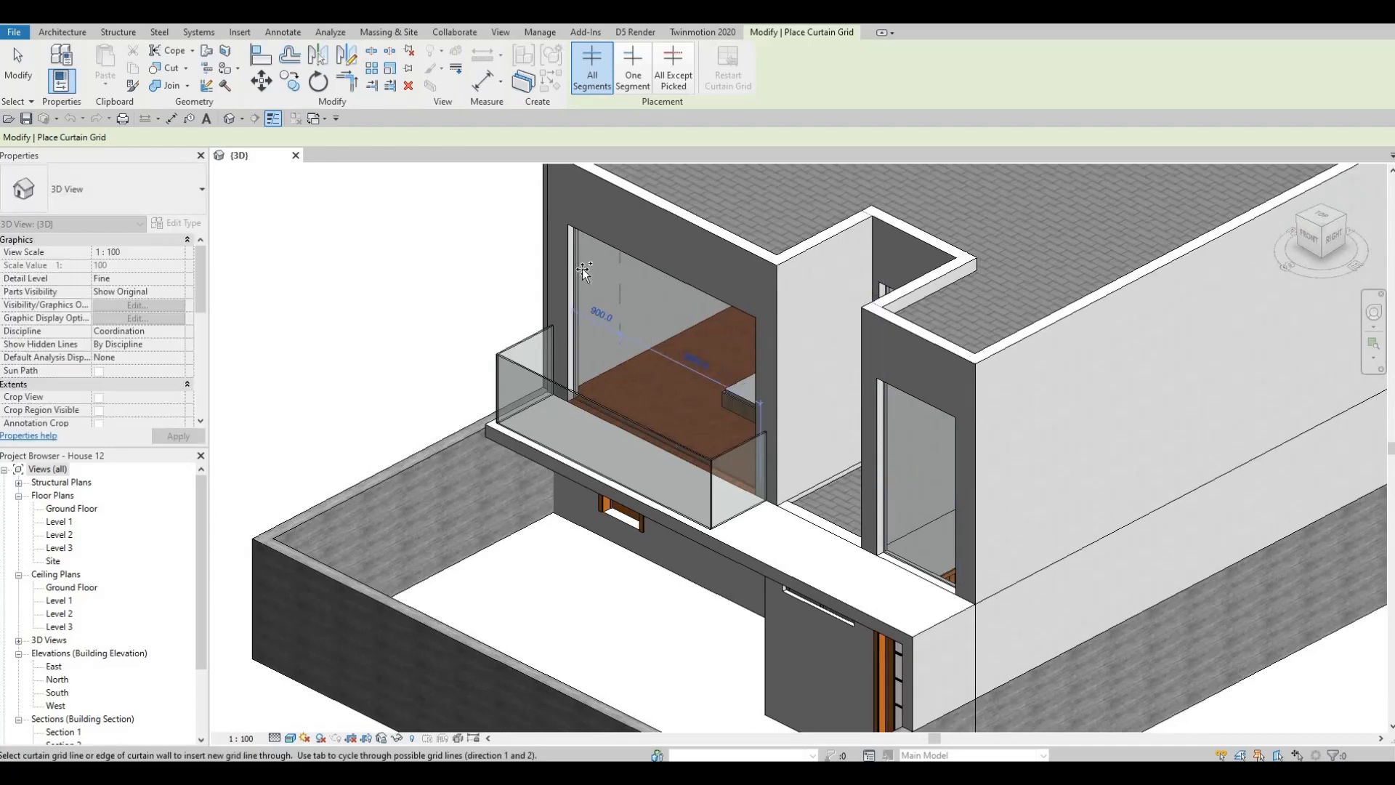
{"action": "left_click", "coordinate": [635, 285]}
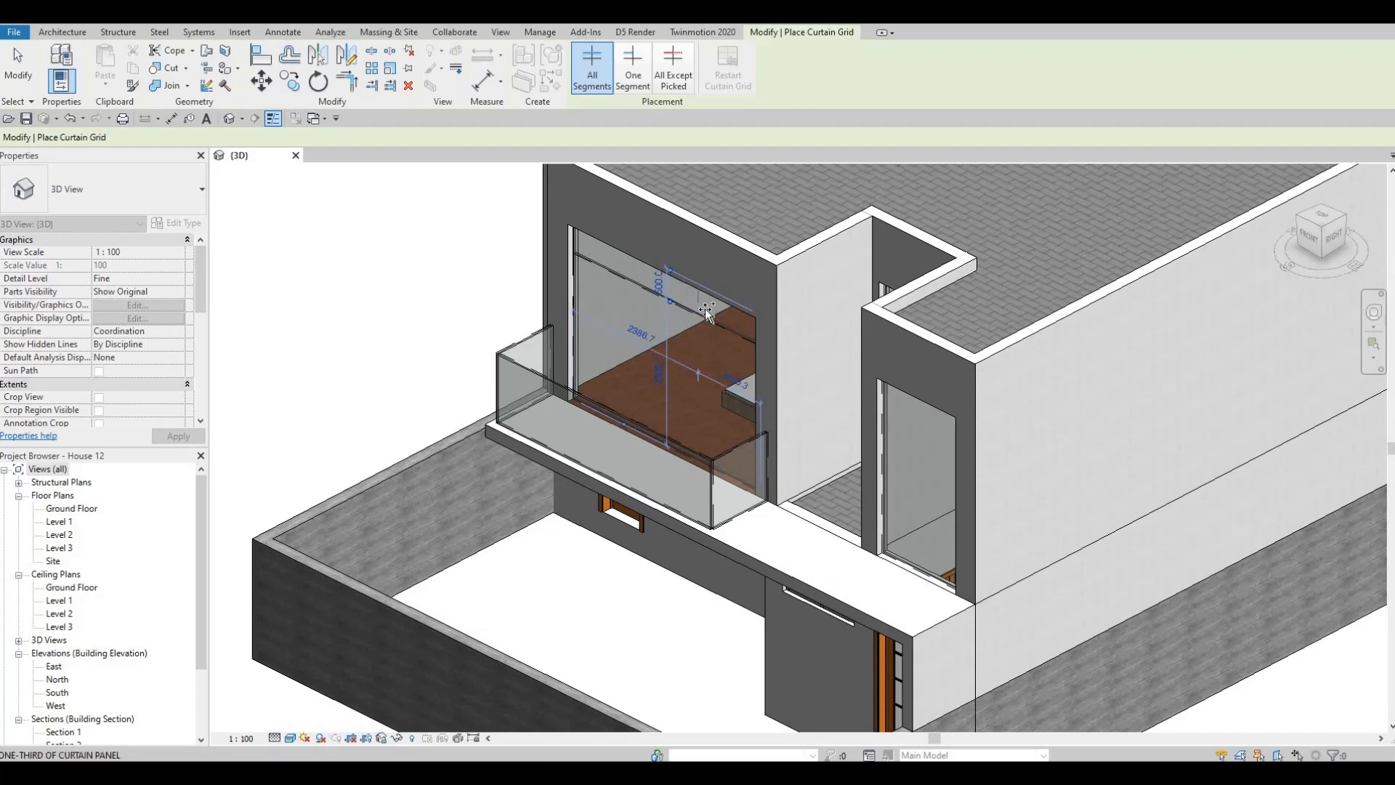
{"action": "left_click", "coordinate": [705, 308]}
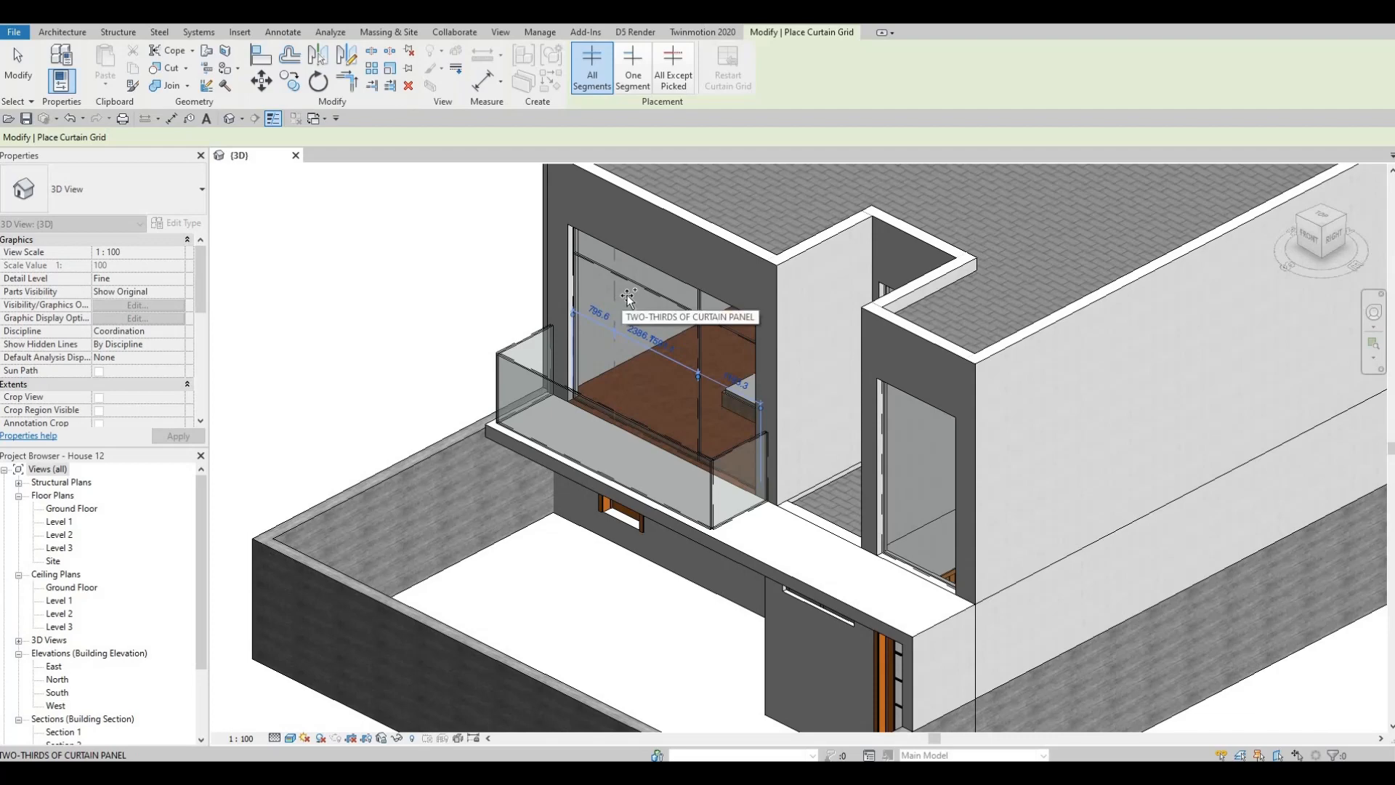
{"action": "left_click", "coordinate": [627, 297]}
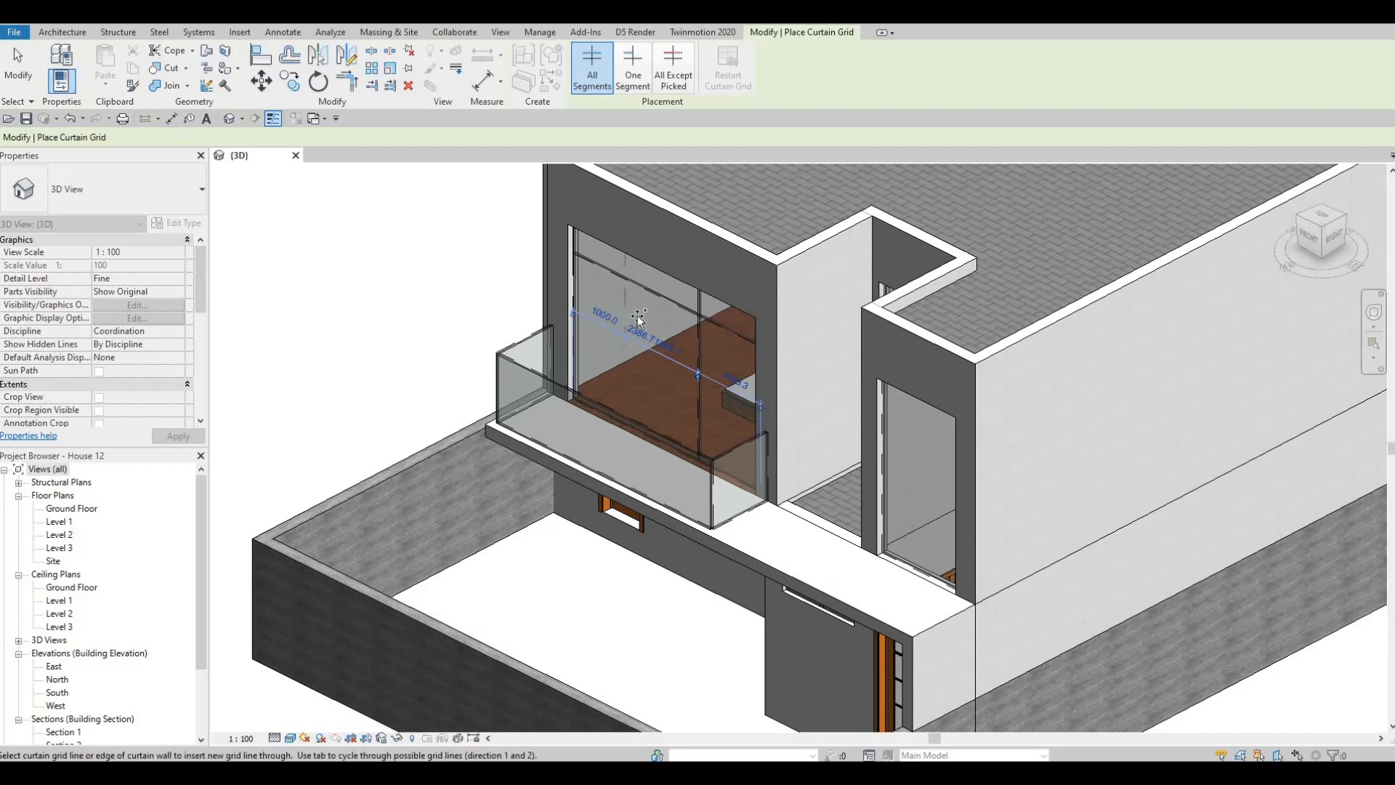
- Replace the two-thirds vertical grid line of the front balcony curtain wall with one at the midpoint of the wide panel
{"action": "key", "text": "Escape"}
{"action": "middle_click_drag", "start_coordinate": [841, 393], "coordinate": [874, 377], "text": "shift"}
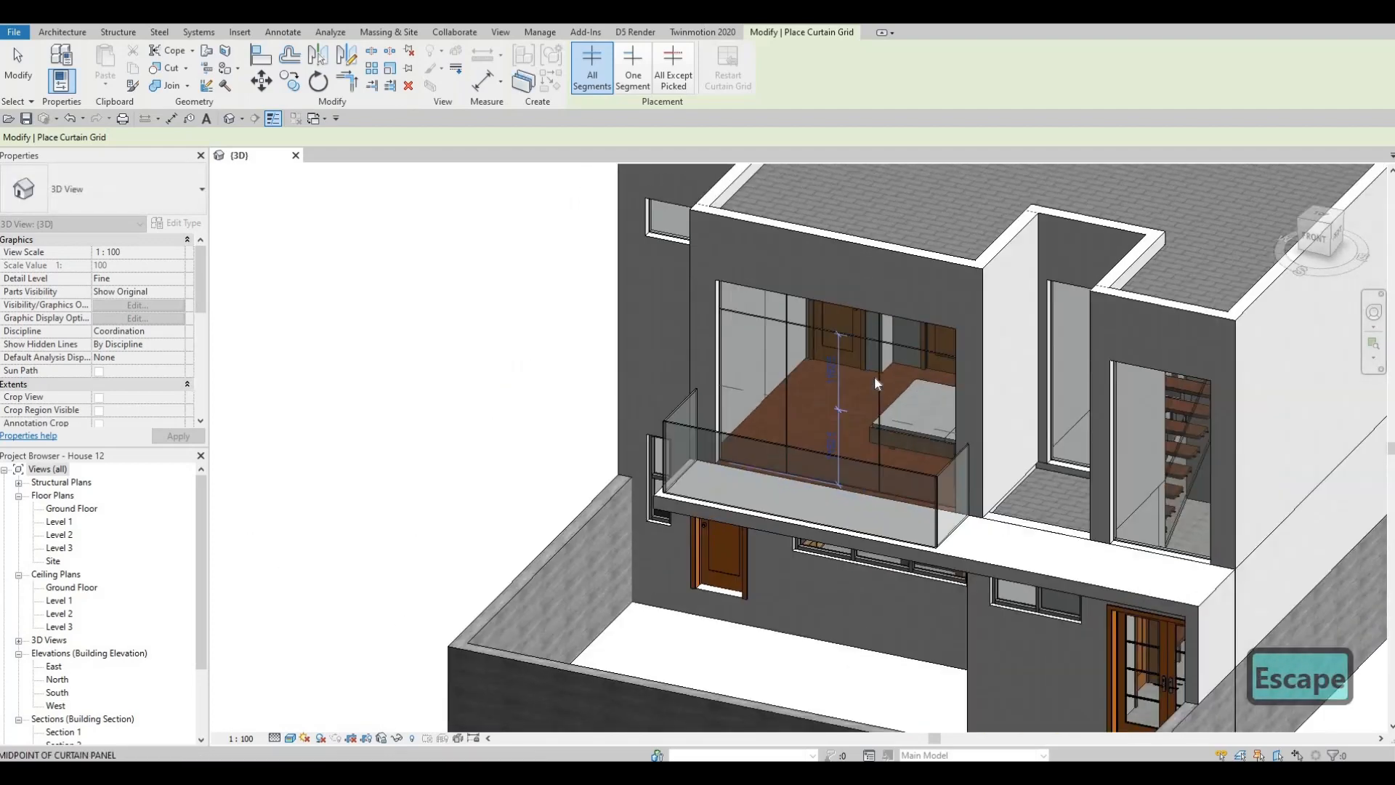
{"action": "key", "text": "Escape"}
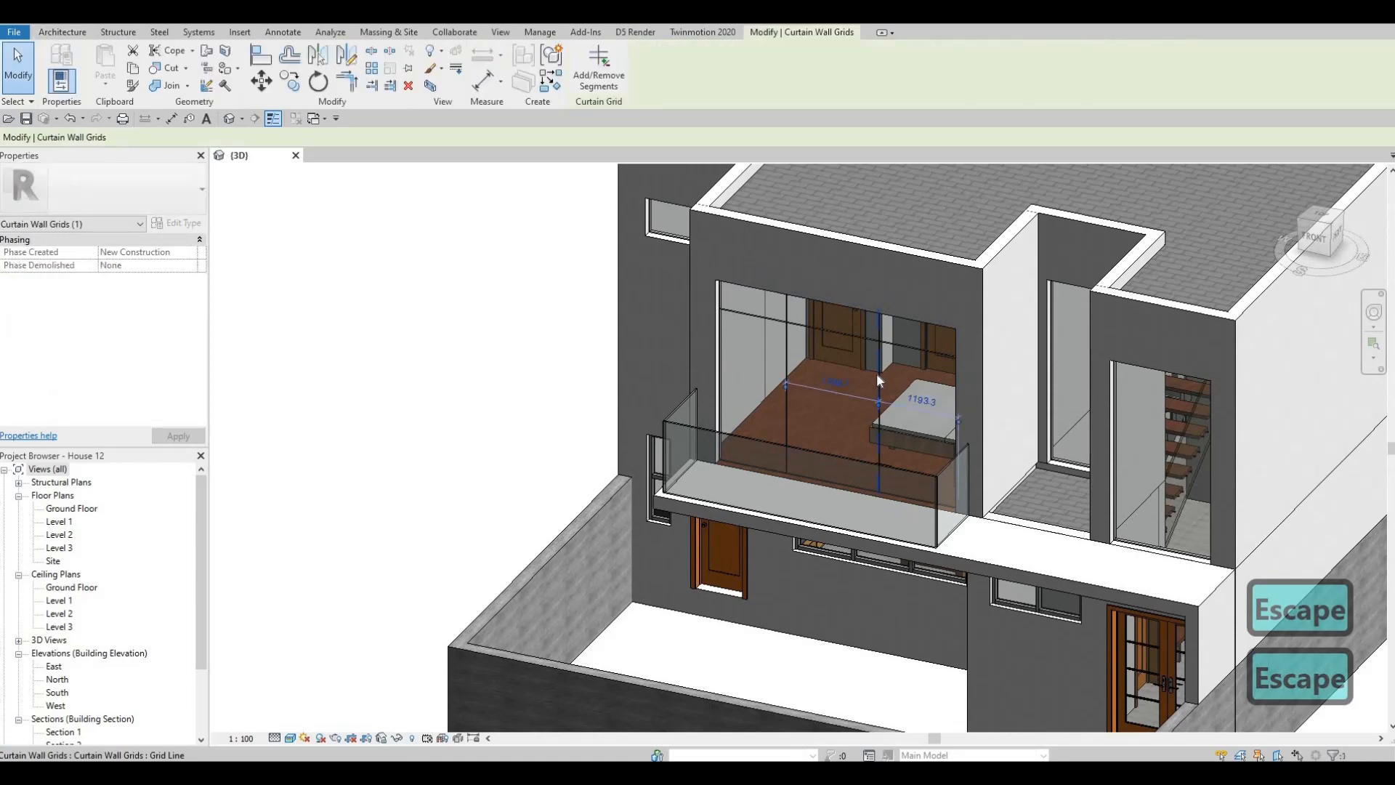
{"action": "key", "text": "Delete"}
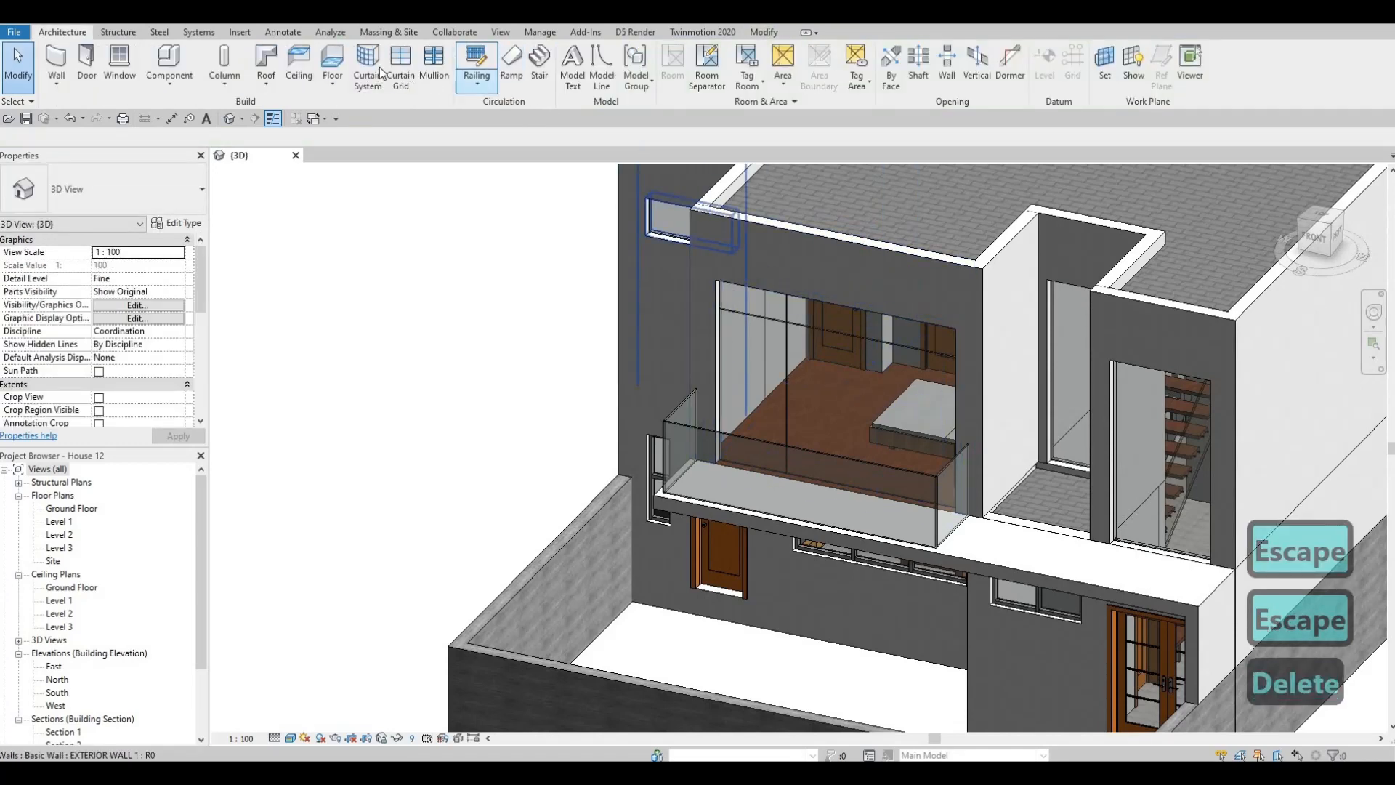
{"action": "left_click", "coordinate": [400, 61]}
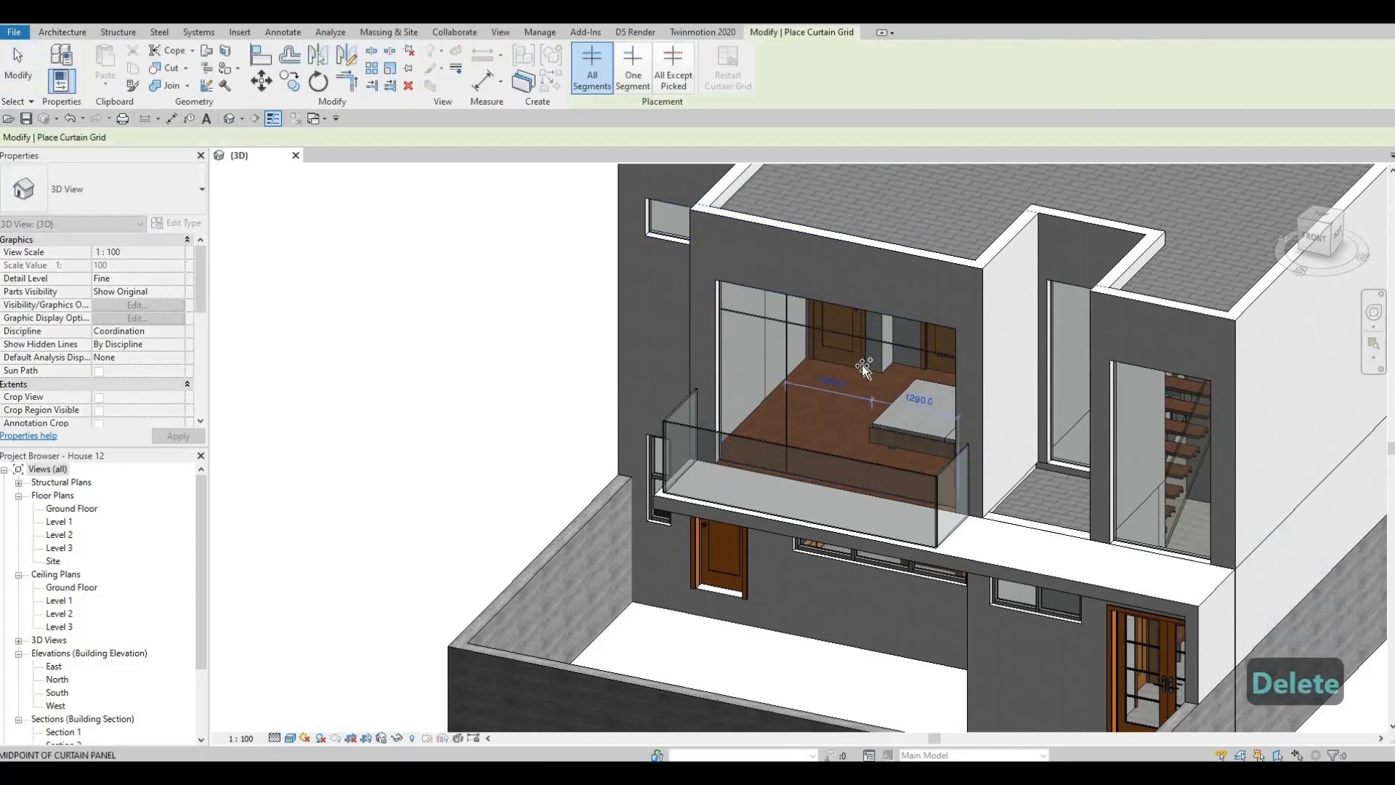
{"action": "middle_click_drag", "start_coordinate": [862, 365], "coordinate": [811, 424], "text": "shift"}
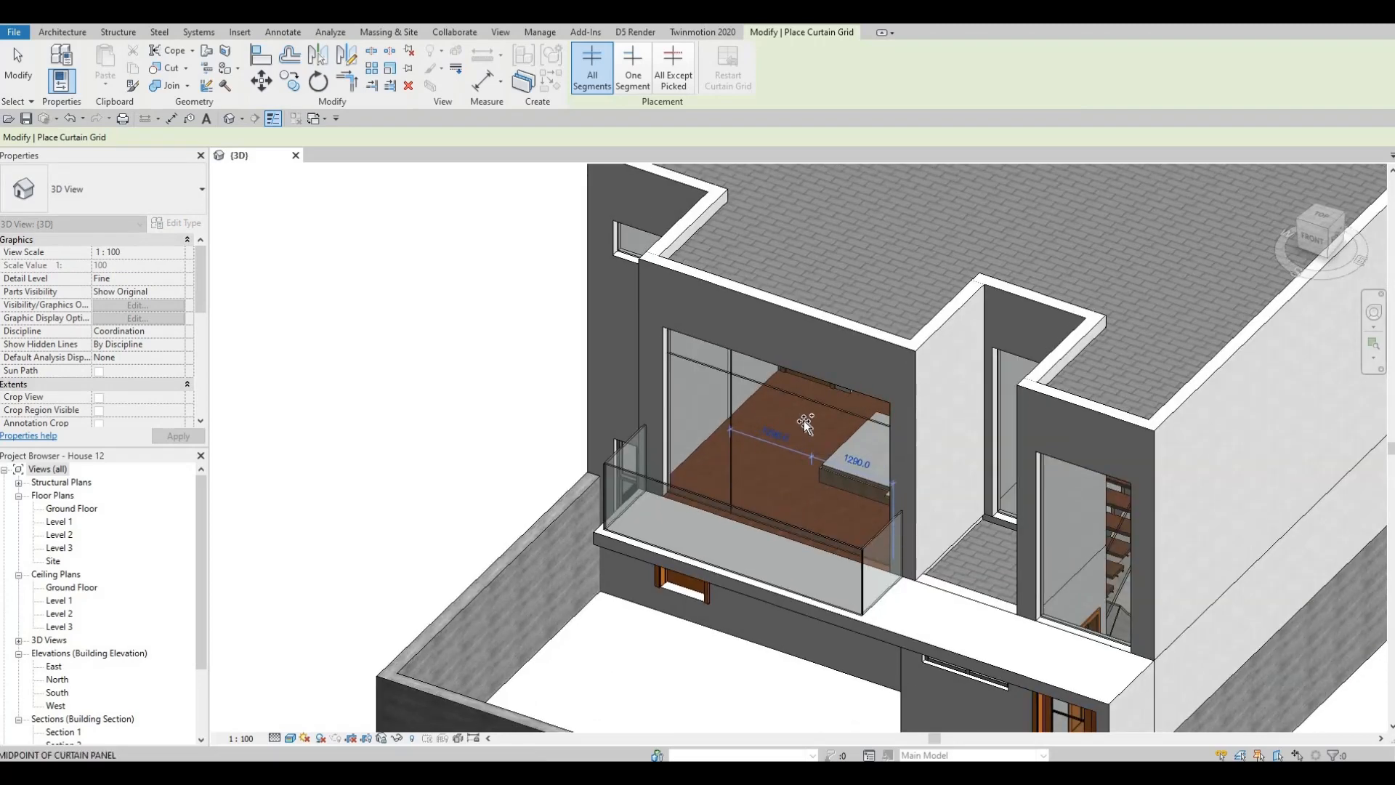
{"action": "middle_click_drag", "start_coordinate": [865, 399], "coordinate": [686, 433], "text": "shift"}
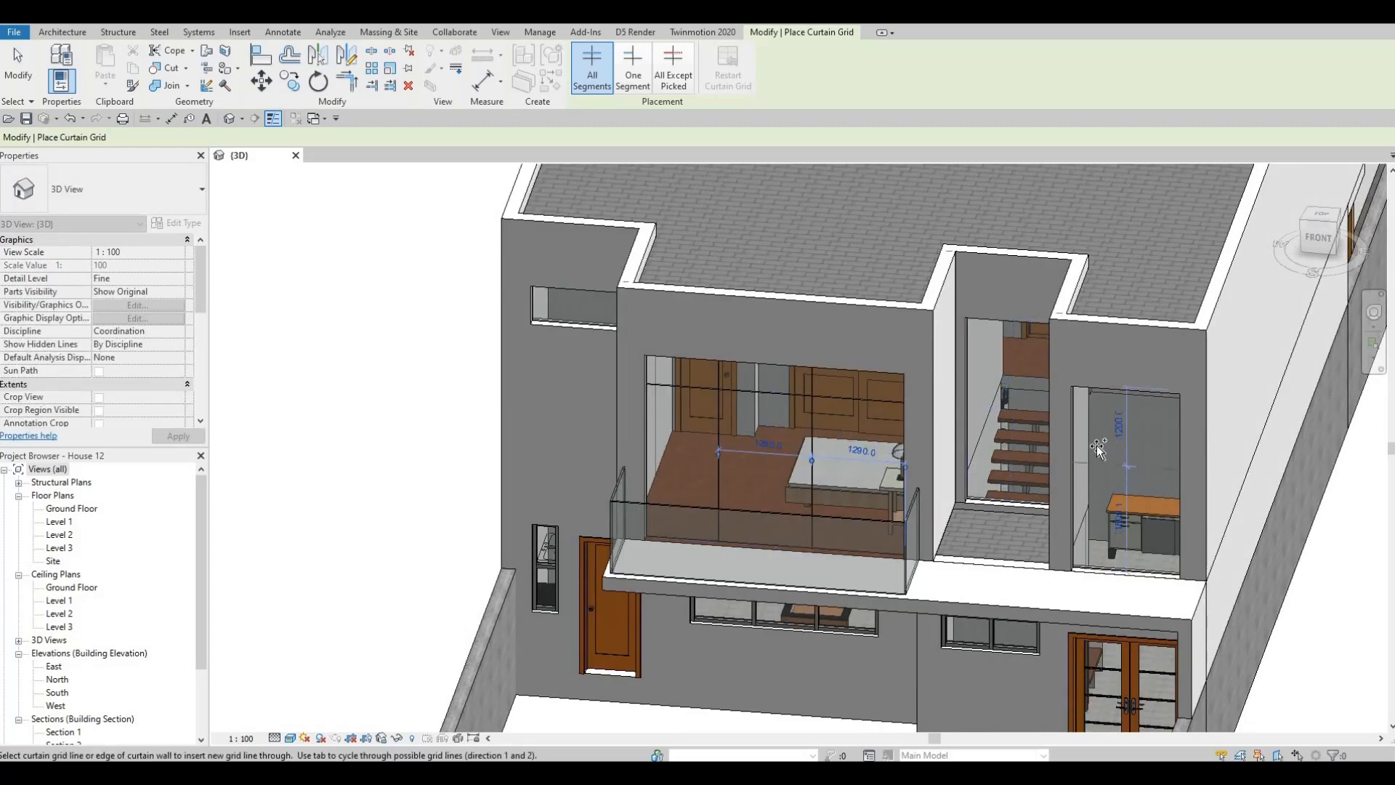
- Divide the far-right front curtain wall into thirds with two horizontal curtain grid lines
{"action": "middle_click_drag", "start_coordinate": [1156, 404], "coordinate": [1100, 403], "text": "shift"}
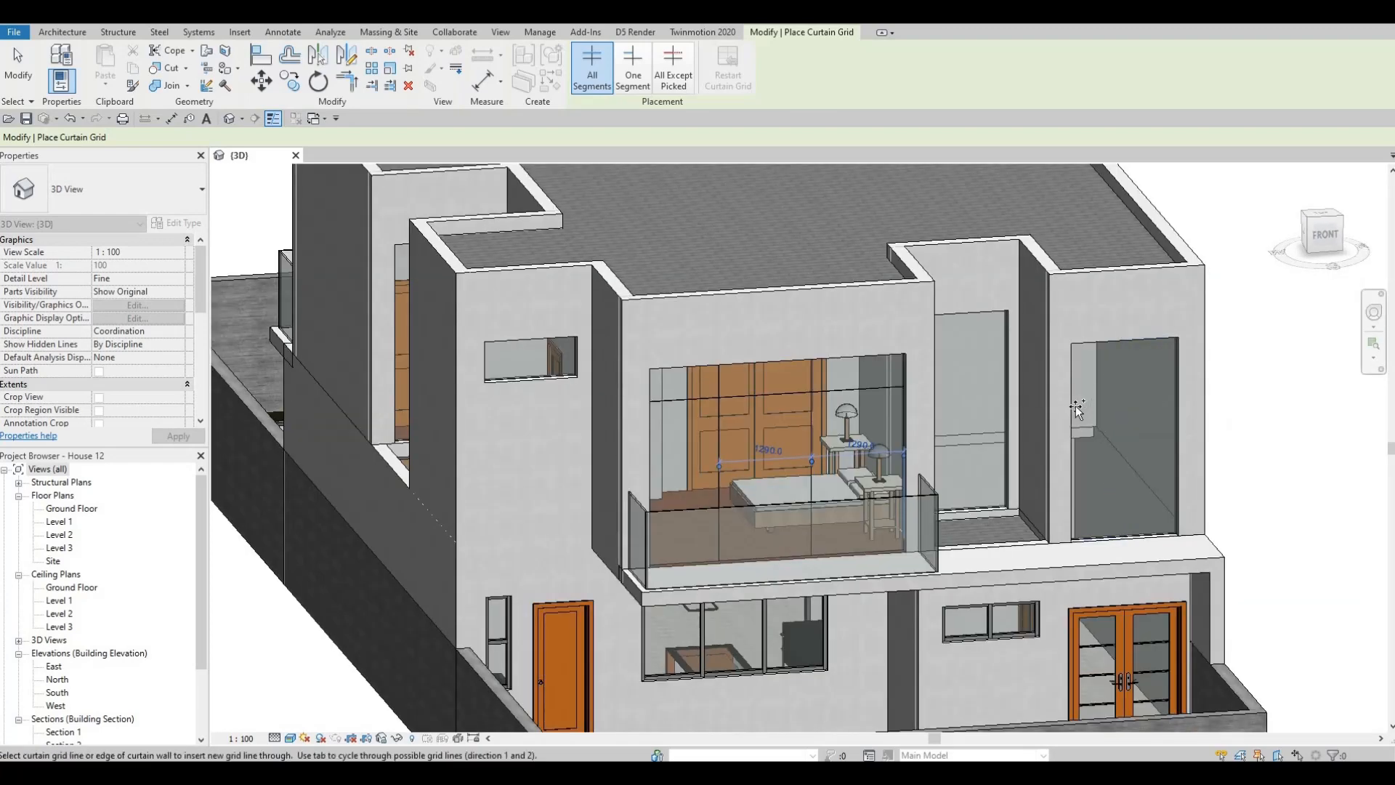
{"action": "left_click", "coordinate": [1082, 488]}
{"action": "left_click", "coordinate": [1146, 477]}
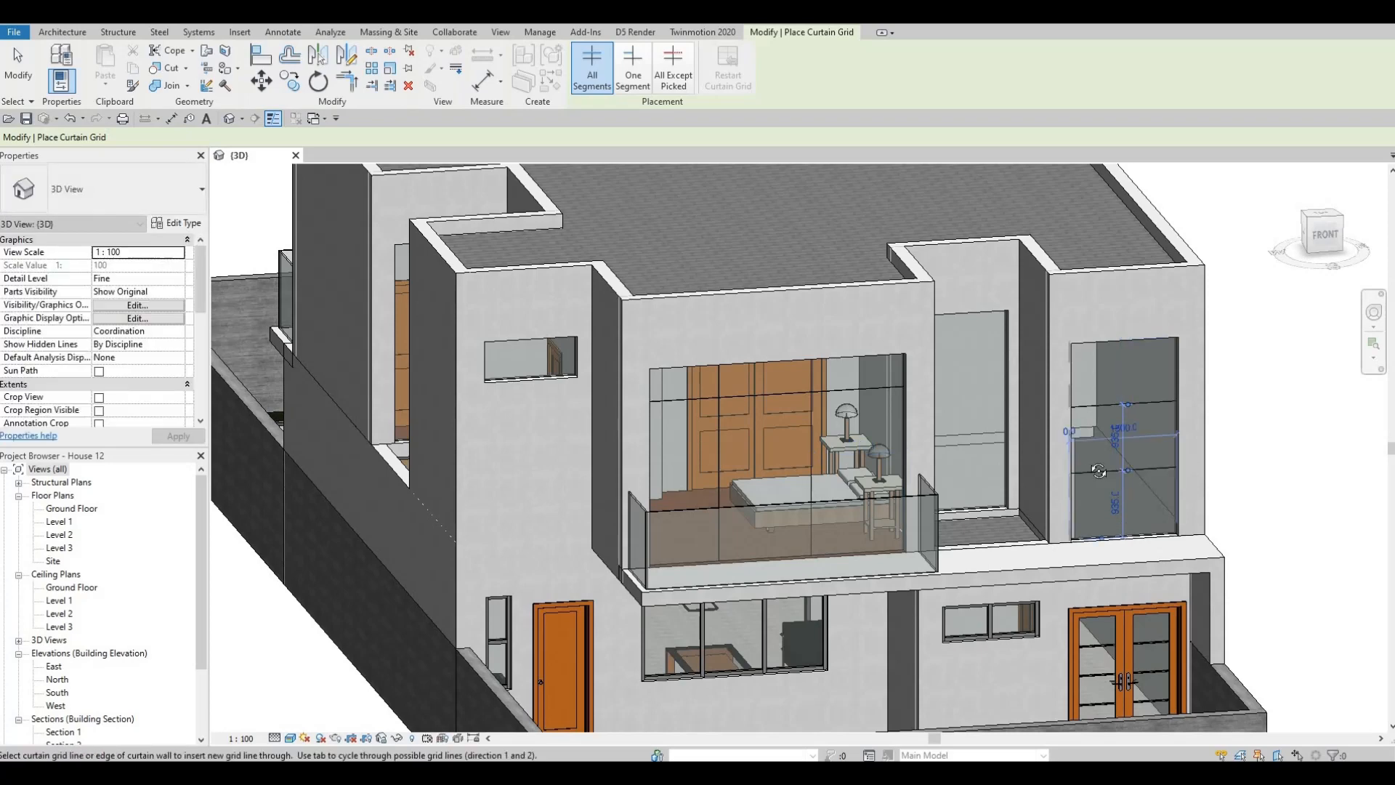
- Place two horizontal curtain grid lines at the third points of the recessed curtain wall beside the front balcony
{"action": "middle_click_drag", "start_coordinate": [1049, 430], "coordinate": [944, 425], "text": "shift"}
{"action": "middle_click_drag", "start_coordinate": [1028, 411], "coordinate": [1032, 422], "text": "shift"}
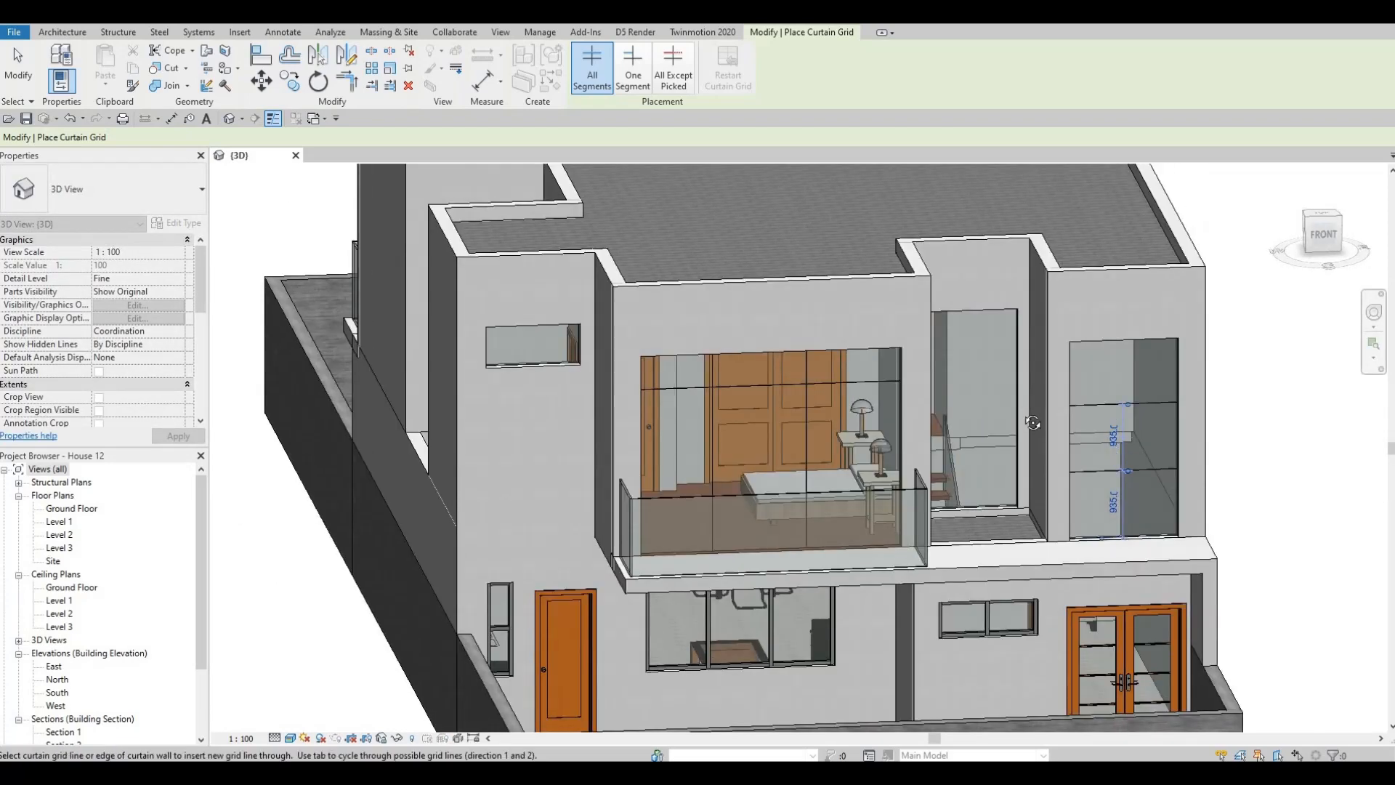
{"action": "middle_click_drag", "start_coordinate": [1004, 372], "coordinate": [1017, 367], "text": "shift"}
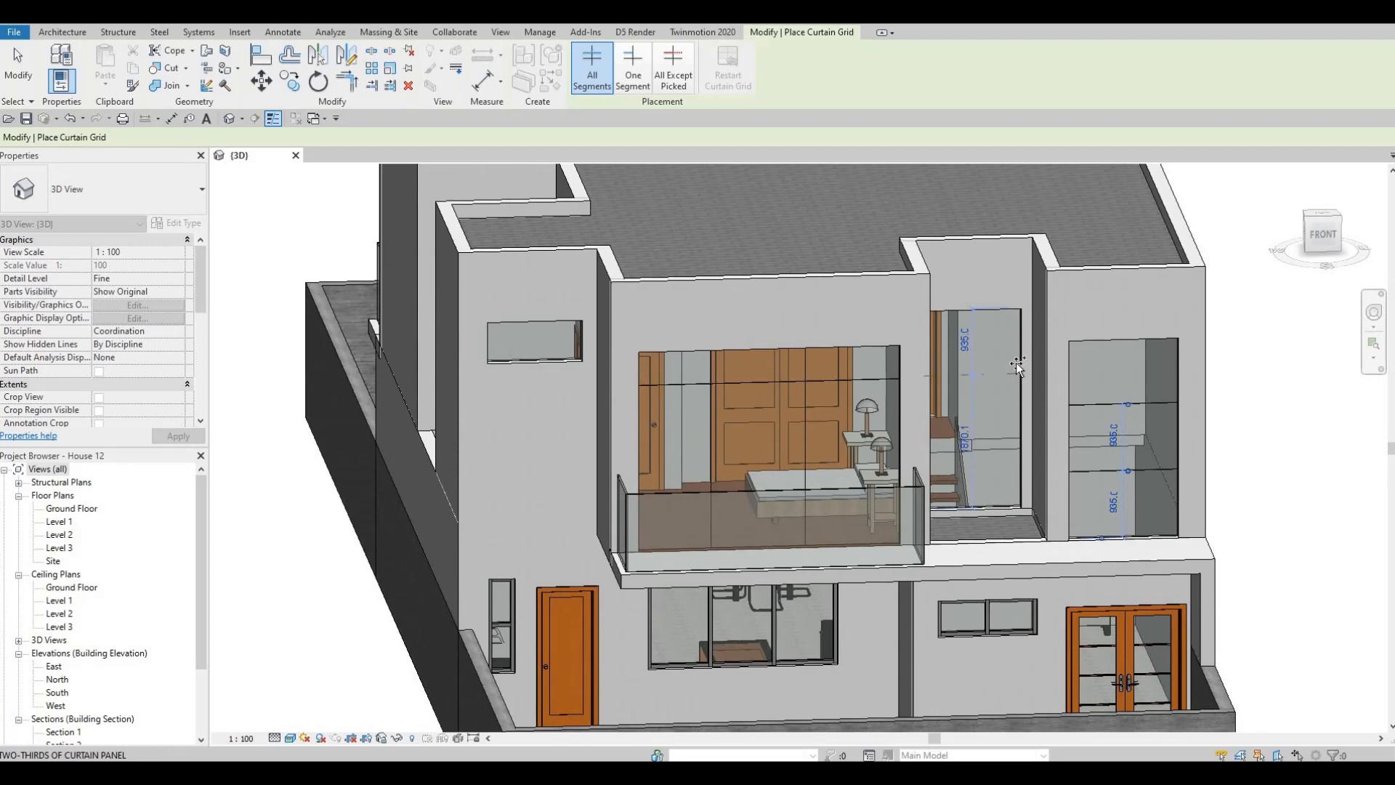
{"action": "left_click", "coordinate": [1017, 365]}
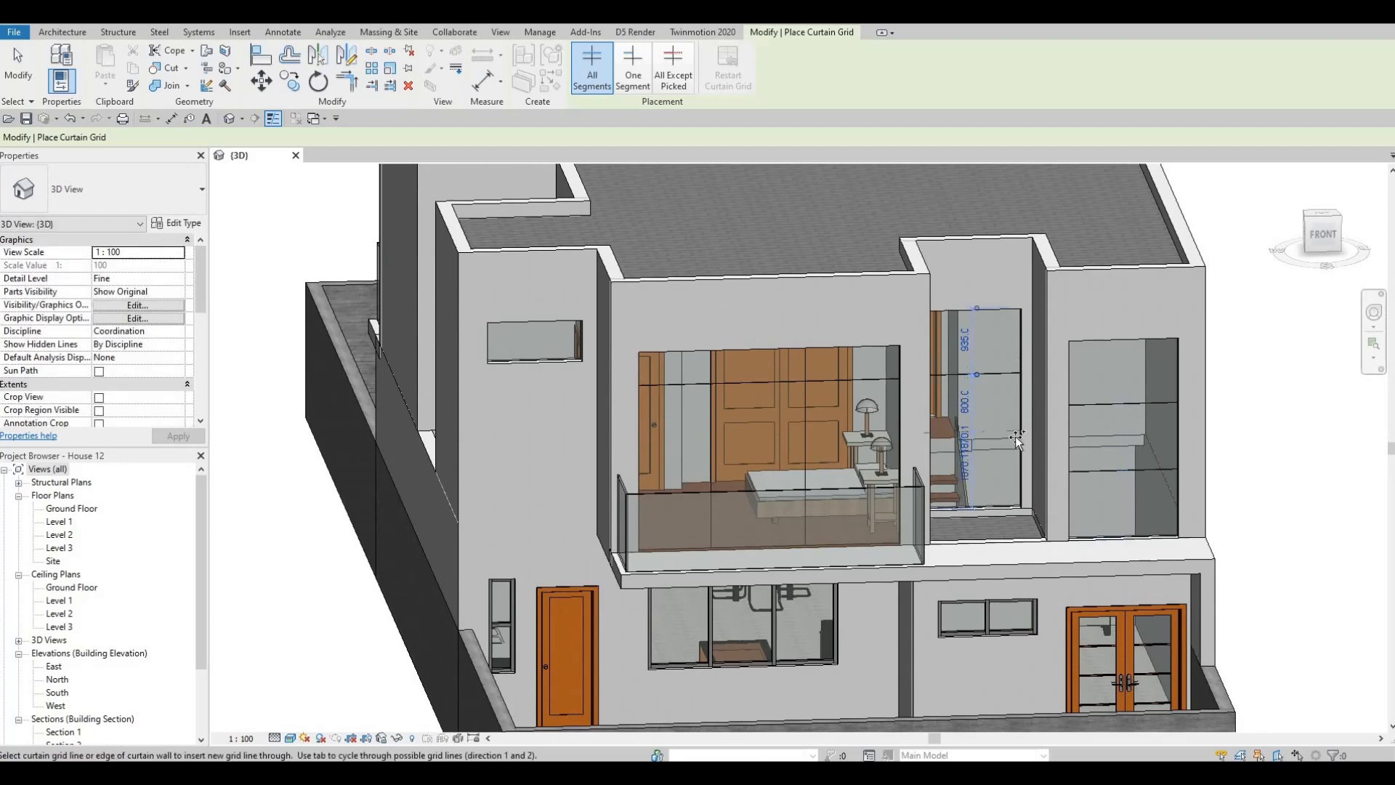
{"action": "middle_click_drag", "start_coordinate": [1017, 456], "coordinate": [1047, 464], "text": "shift"}
{"action": "key", "text": "Escape"}
{"action": "key", "text": "Escape"}
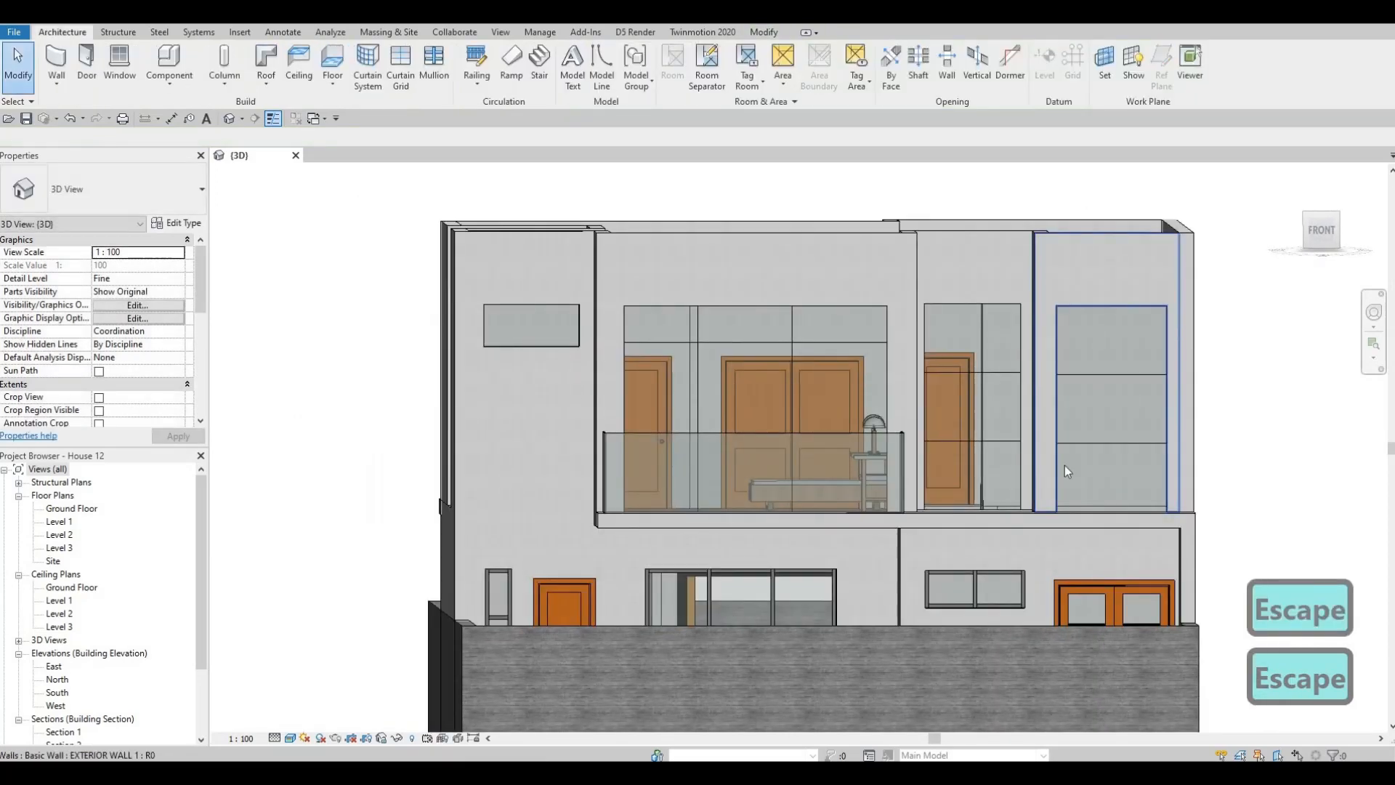
- Align both horizontal grid lines of the recessed curtain wall with those of the far-right front curtain wall
{"action": "key", "text": "a"}
{"action": "key", "text": "l"}
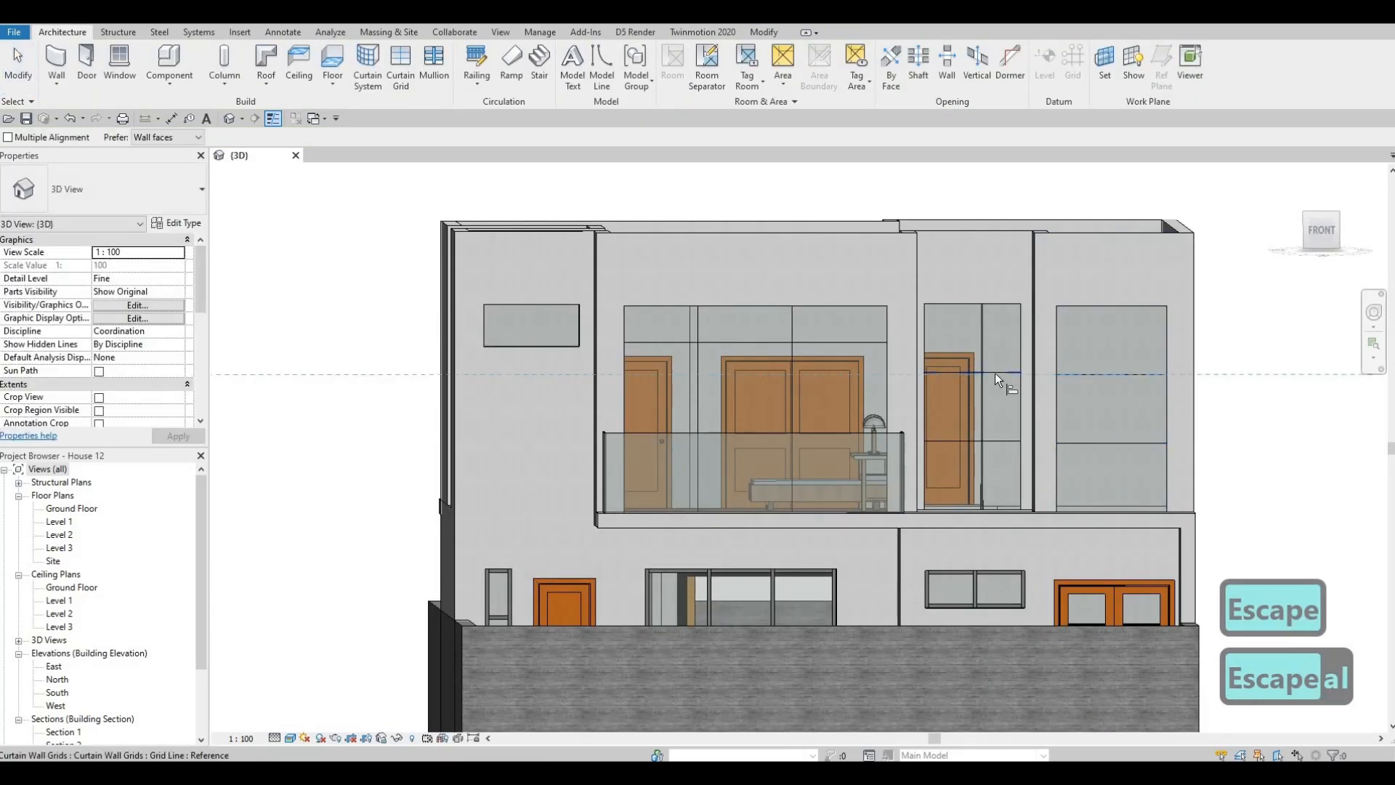
{"action": "left_click", "coordinate": [996, 372]}
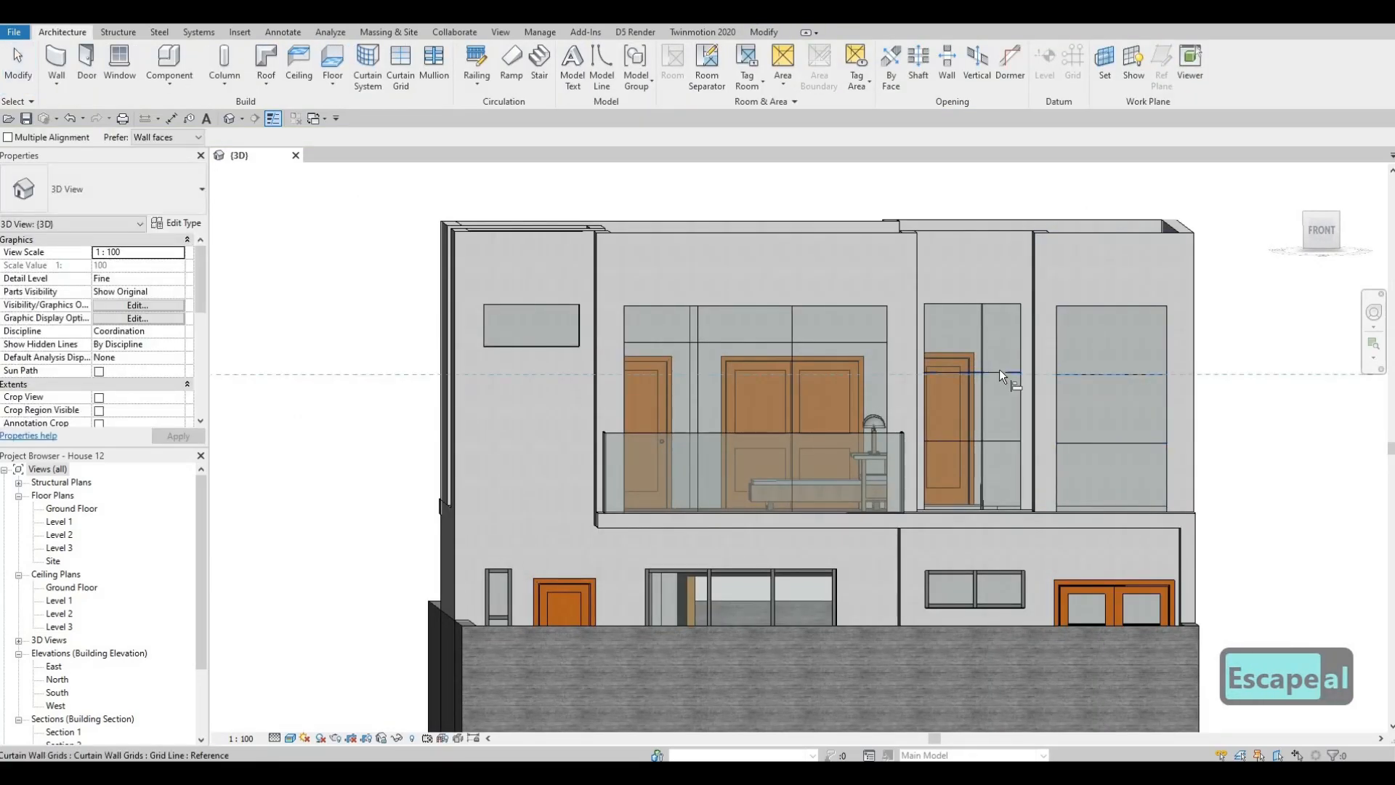
{"action": "left_click", "coordinate": [1106, 443]}
{"action": "left_click", "coordinate": [1005, 441]}
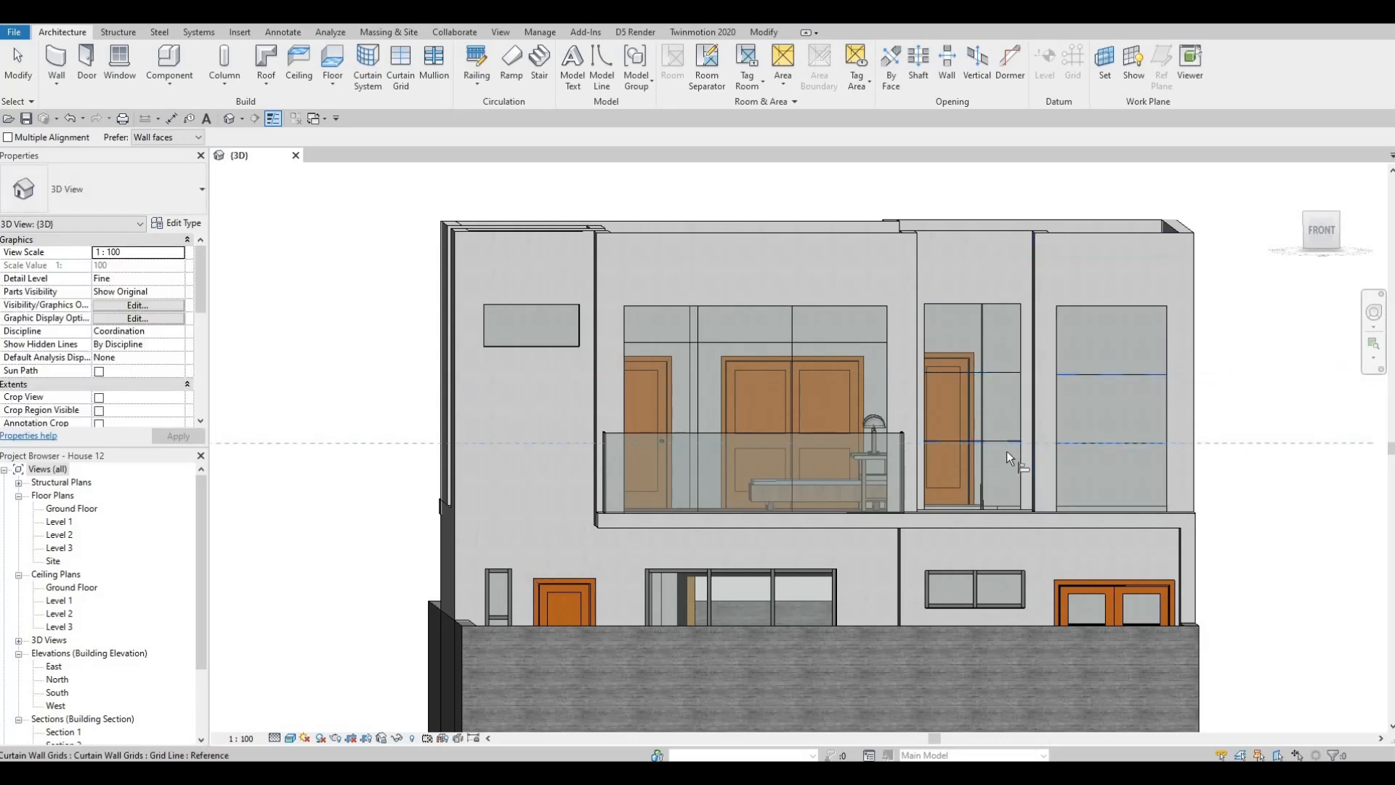
{"action": "middle_click_drag", "start_coordinate": [978, 489], "coordinate": [948, 546], "text": "shift"}
{"action": "key", "text": "Escape"}
- Place midpoint vertical curtain grid lines in the small upper front window and in the two curtain walls of the left-side recess
{"action": "middle_click_drag", "start_coordinate": [814, 529], "coordinate": [865, 532], "text": "shift"}
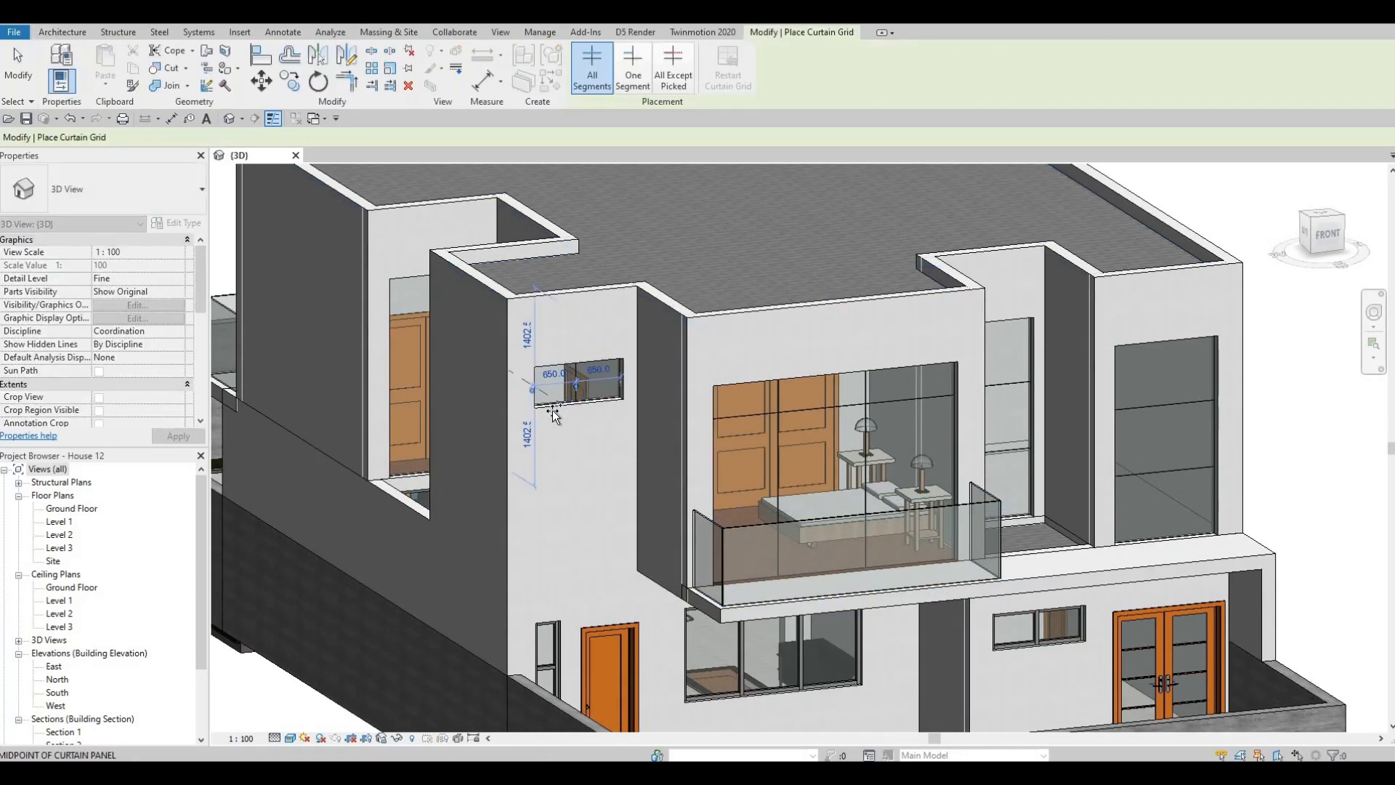
{"action": "middle_click_drag", "start_coordinate": [539, 429], "coordinate": [570, 441], "text": "shift"}
{"action": "middle_click_drag", "start_coordinate": [456, 462], "coordinate": [721, 378], "text": "shift"}
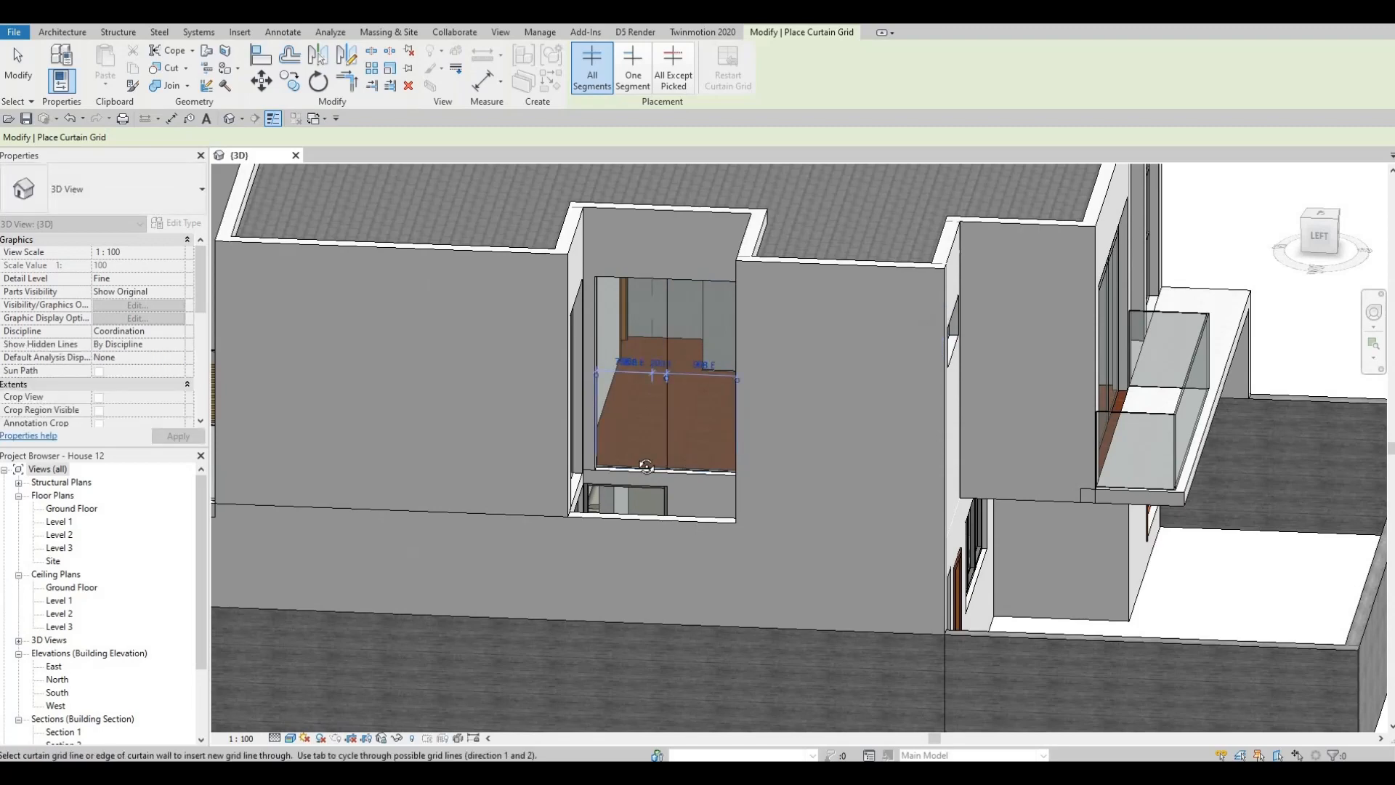
{"action": "middle_click_drag", "start_coordinate": [535, 445], "coordinate": [556, 425], "text": "shift"}
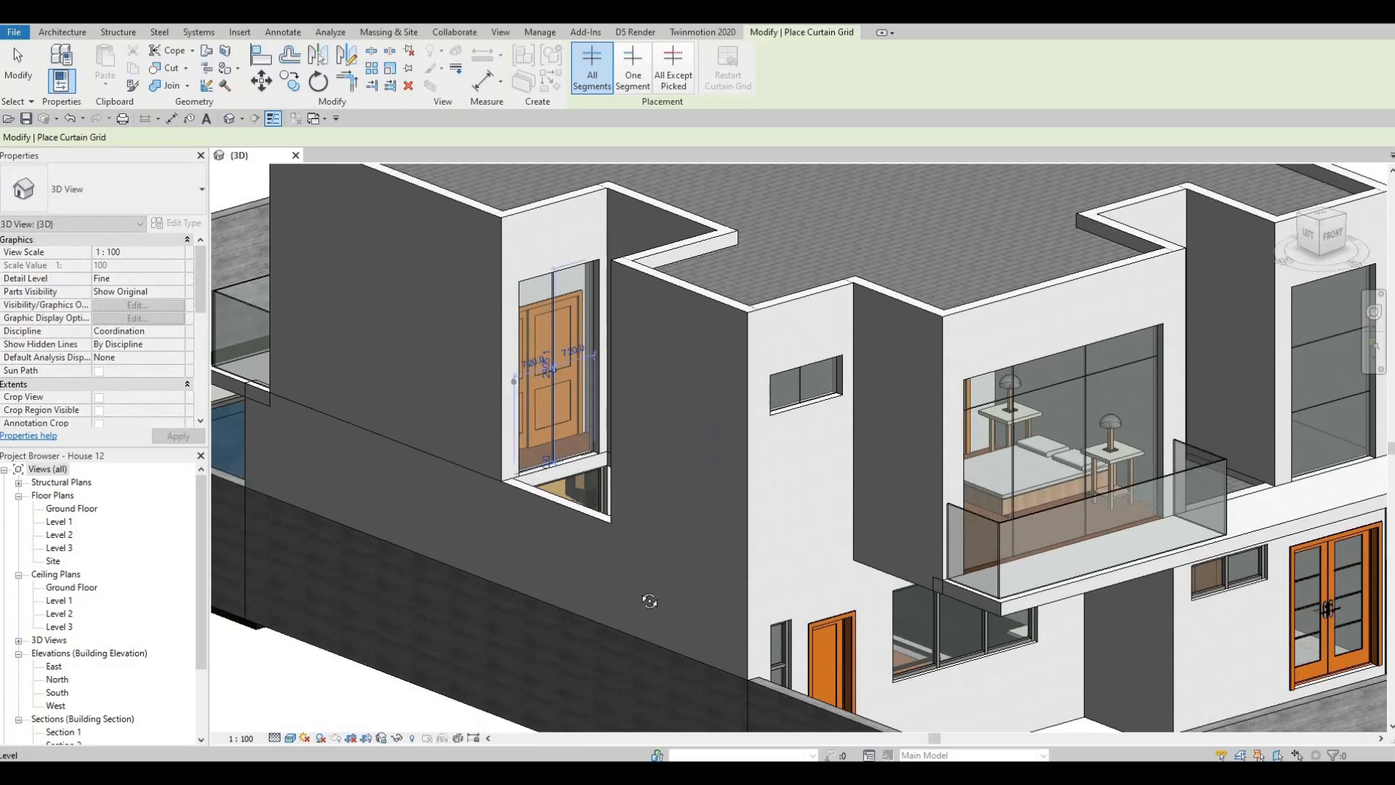
{"action": "middle_click_drag", "start_coordinate": [584, 499], "coordinate": [560, 387], "text": "shift"}
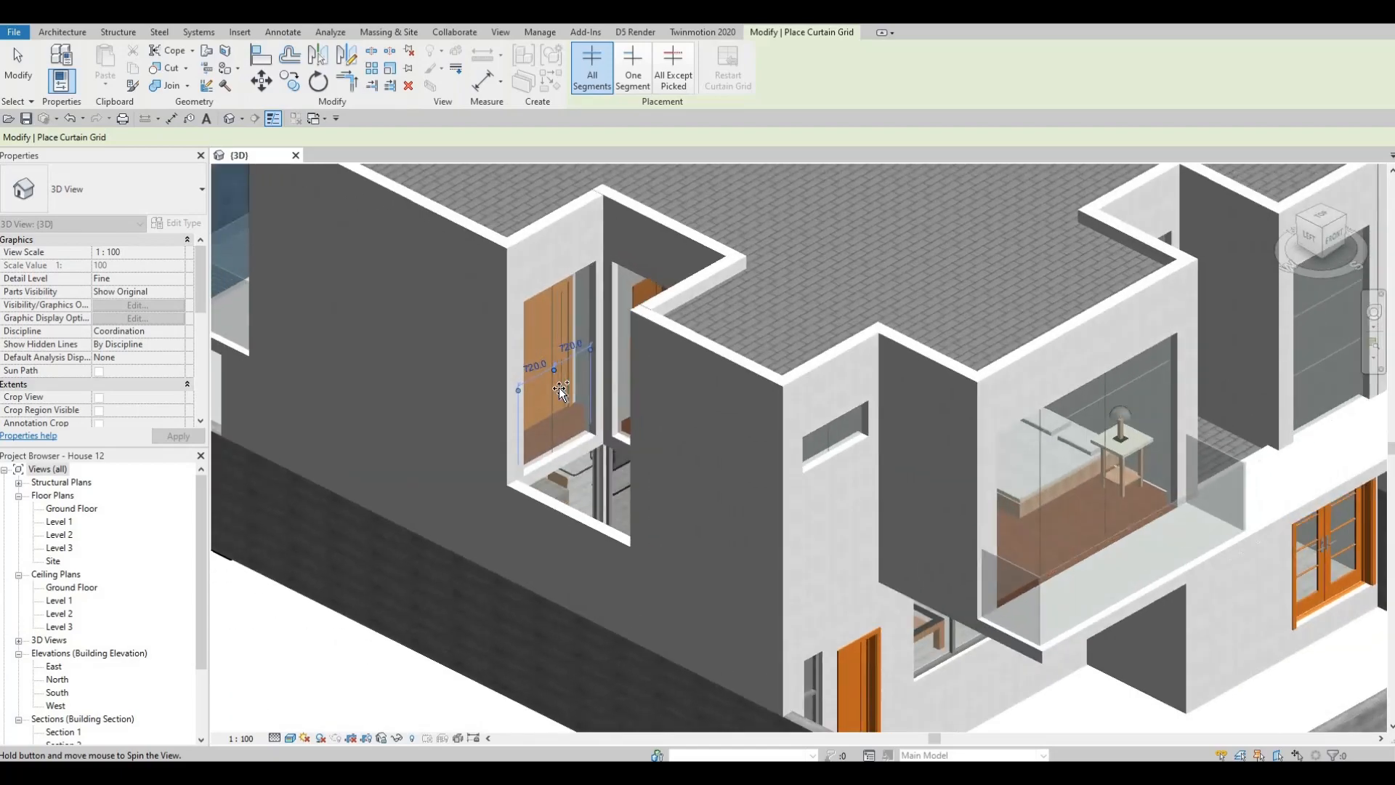
- Delete the vertical grid line of the front-facing curtain wall in the left-side recess, together with the curtain wall itself
{"action": "key", "text": "Escape"}
{"action": "middle_click_drag", "start_coordinate": [868, 347], "coordinate": [555, 417], "text": "shift"}
{"action": "key", "text": "Escape"}
{"action": "left_click", "coordinate": [555, 417]}
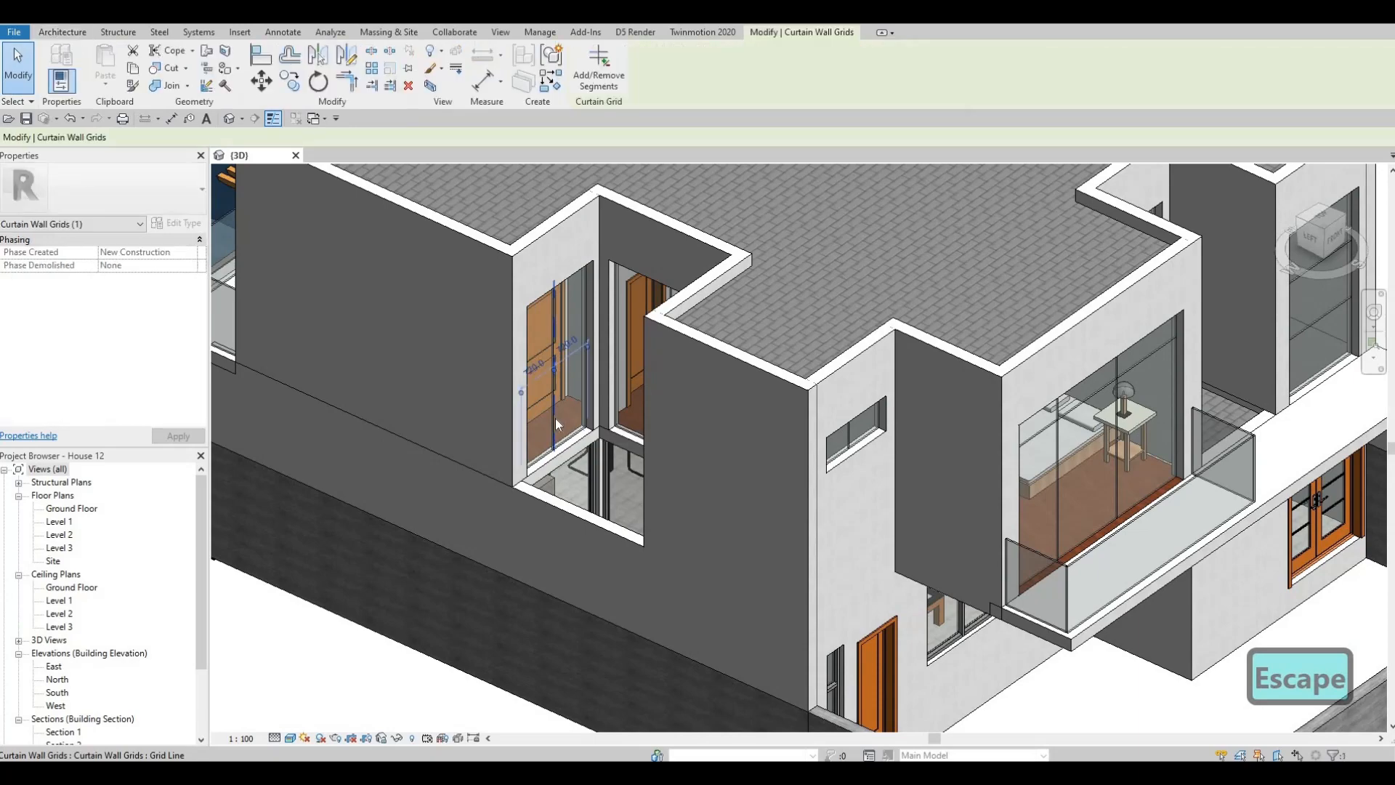
{"action": "key", "text": "Delete"}
{"action": "left_click", "coordinate": [562, 464]}
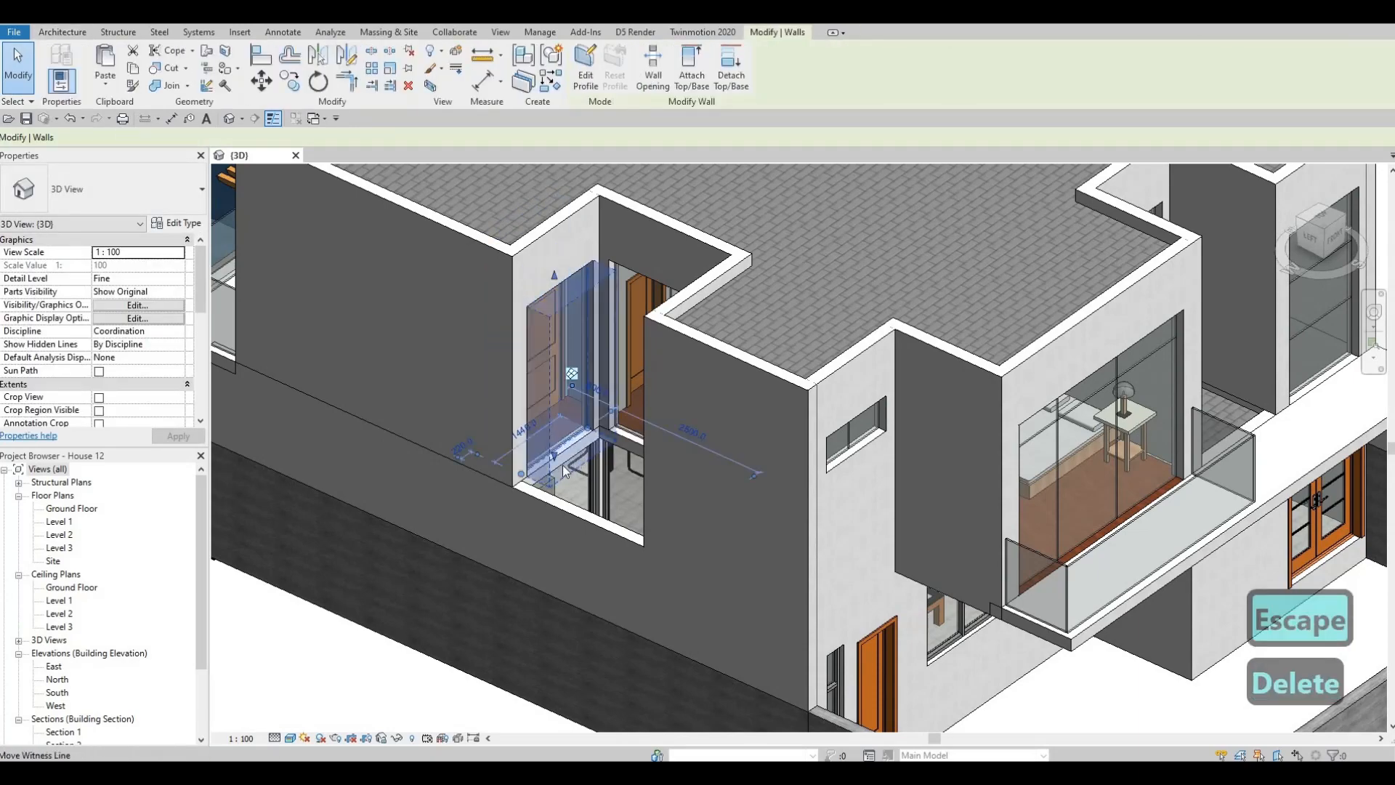
{"action": "key", "text": "Delete"}
- Place two vertical curtain grid lines in the rear balcony curtain wall, 740 mm from the left edge and at the remaining panel's midpoint
{"action": "middle_click_drag", "start_coordinate": [624, 488], "coordinate": [828, 573], "text": "shift"}
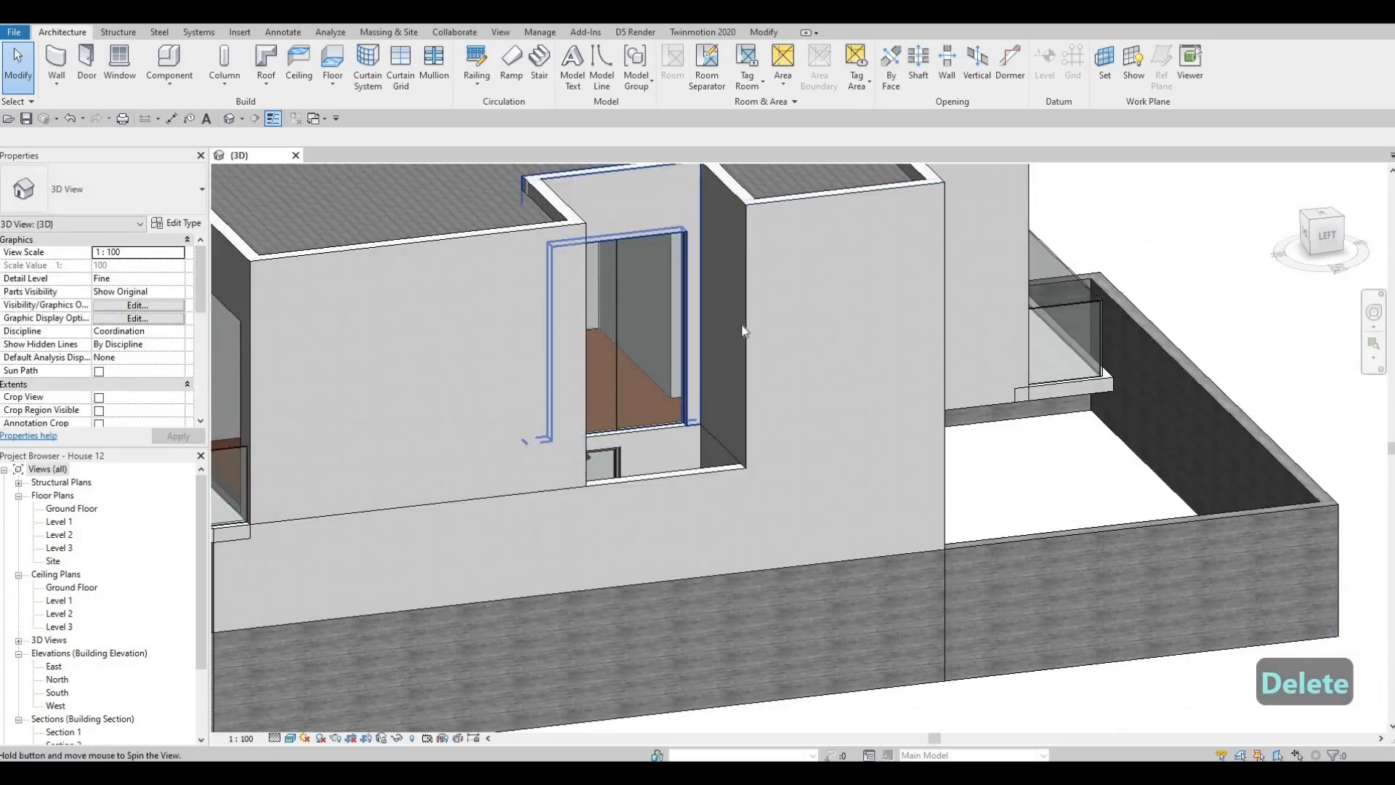
{"action": "scroll", "coordinate": [615, 557], "scroll_direction": "up", "scroll_amount": 3}
{"action": "middle_click_drag", "start_coordinate": [614, 556], "coordinate": [634, 403], "text": "shift"}
{"action": "middle_click_drag", "start_coordinate": [581, 509], "coordinate": [829, 371]}
{"action": "scroll", "coordinate": [839, 404], "scroll_direction": "down", "scroll_amount": 2}
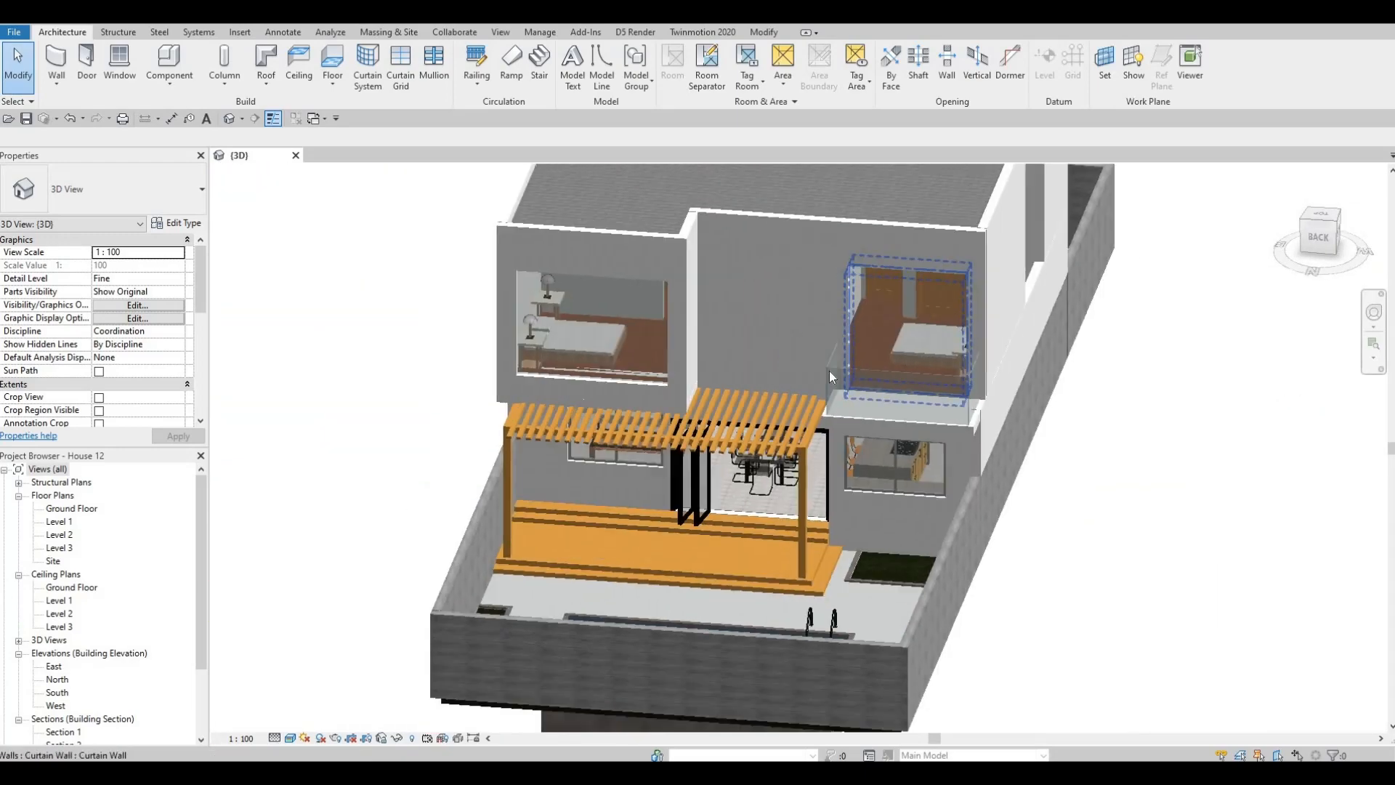
{"action": "middle_click_drag", "start_coordinate": [639, 375], "coordinate": [863, 341], "text": "shift"}
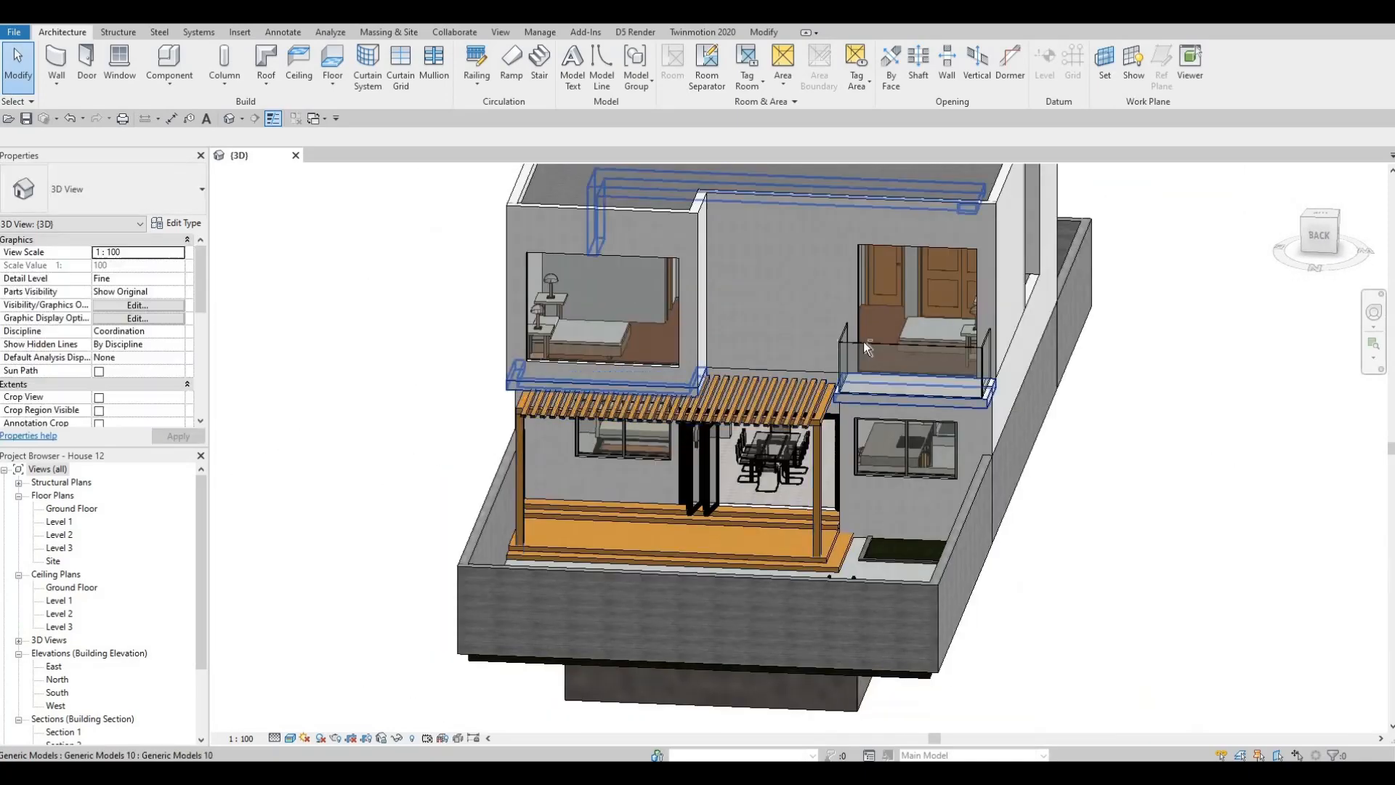
{"action": "left_click", "coordinate": [917, 328]}
{"action": "middle_click_drag", "start_coordinate": [563, 210], "coordinate": [387, 89], "text": "shift"}
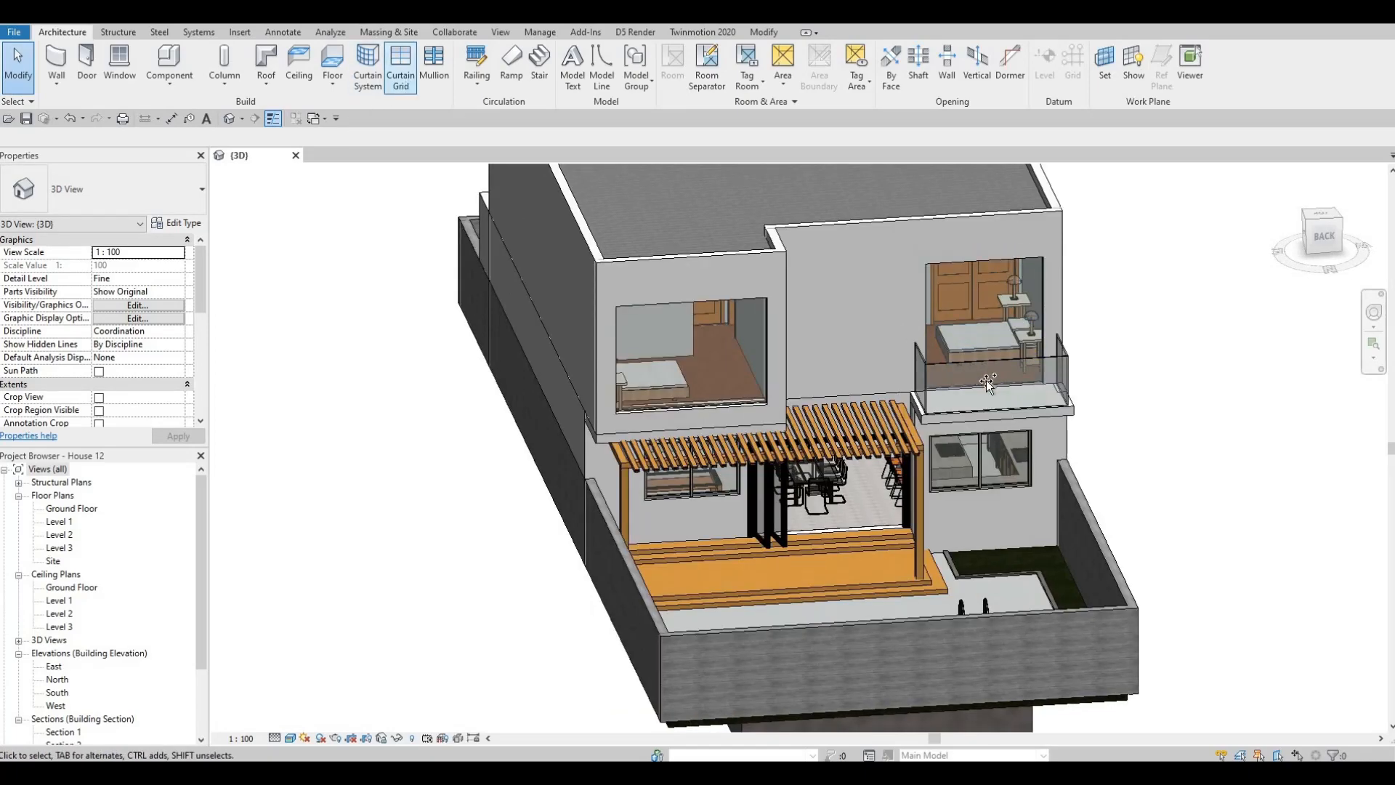
{"action": "scroll", "coordinate": [952, 389], "scroll_direction": "up", "scroll_amount": 2}
{"action": "middle_click_drag", "start_coordinate": [953, 389], "coordinate": [803, 403], "text": "shift"}
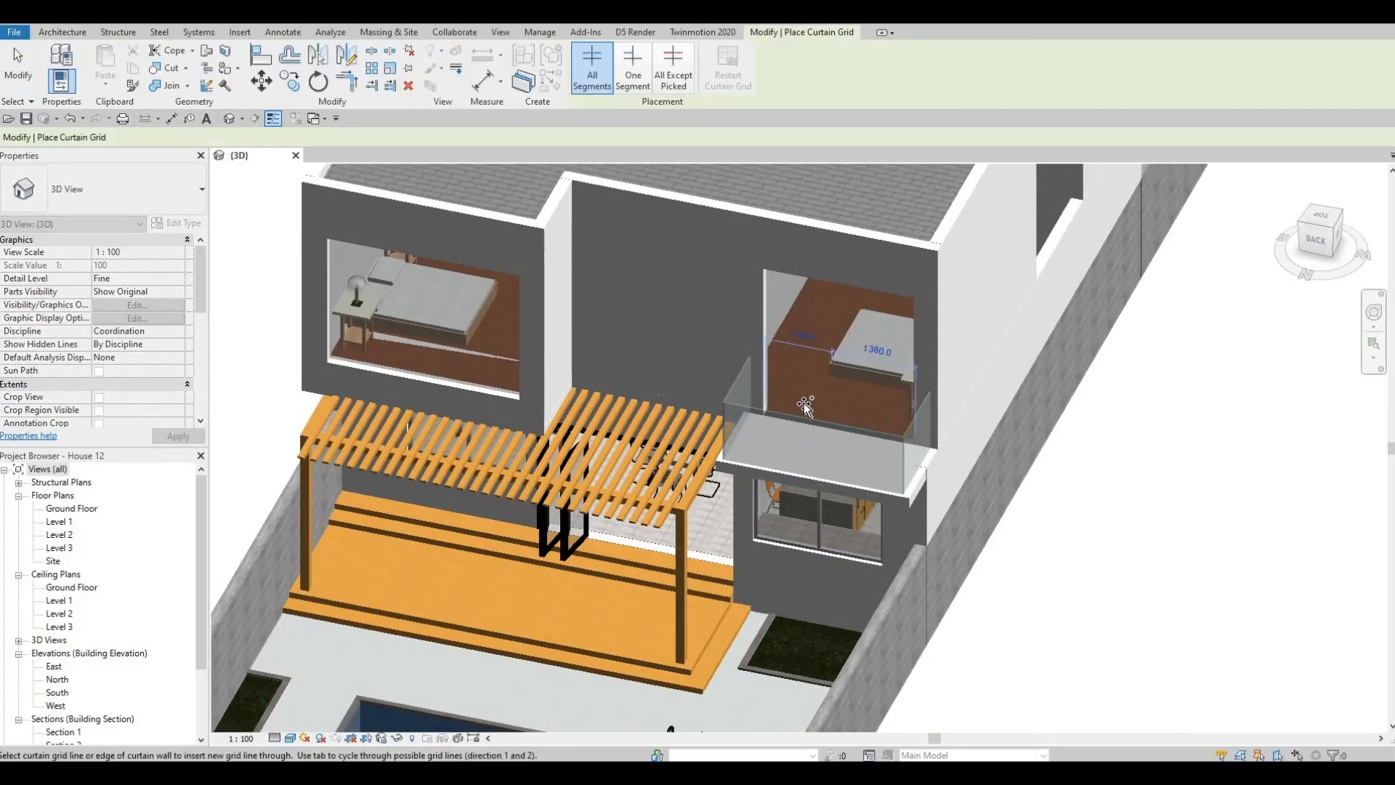
{"action": "scroll", "coordinate": [803, 403], "scroll_direction": "up", "scroll_amount": 3}
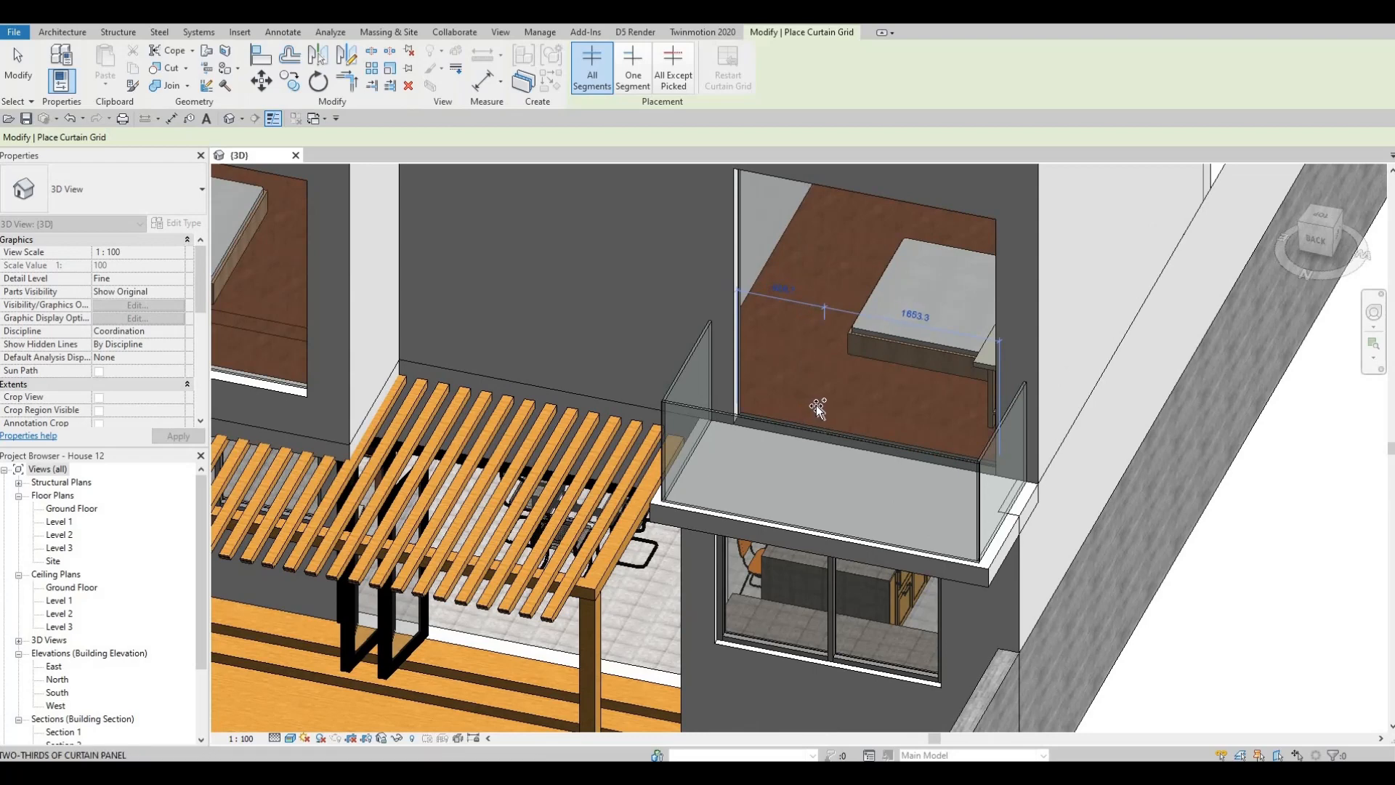
{"action": "scroll", "coordinate": [816, 404], "scroll_direction": "up", "scroll_amount": 2}
{"action": "left_click", "coordinate": [834, 392]}
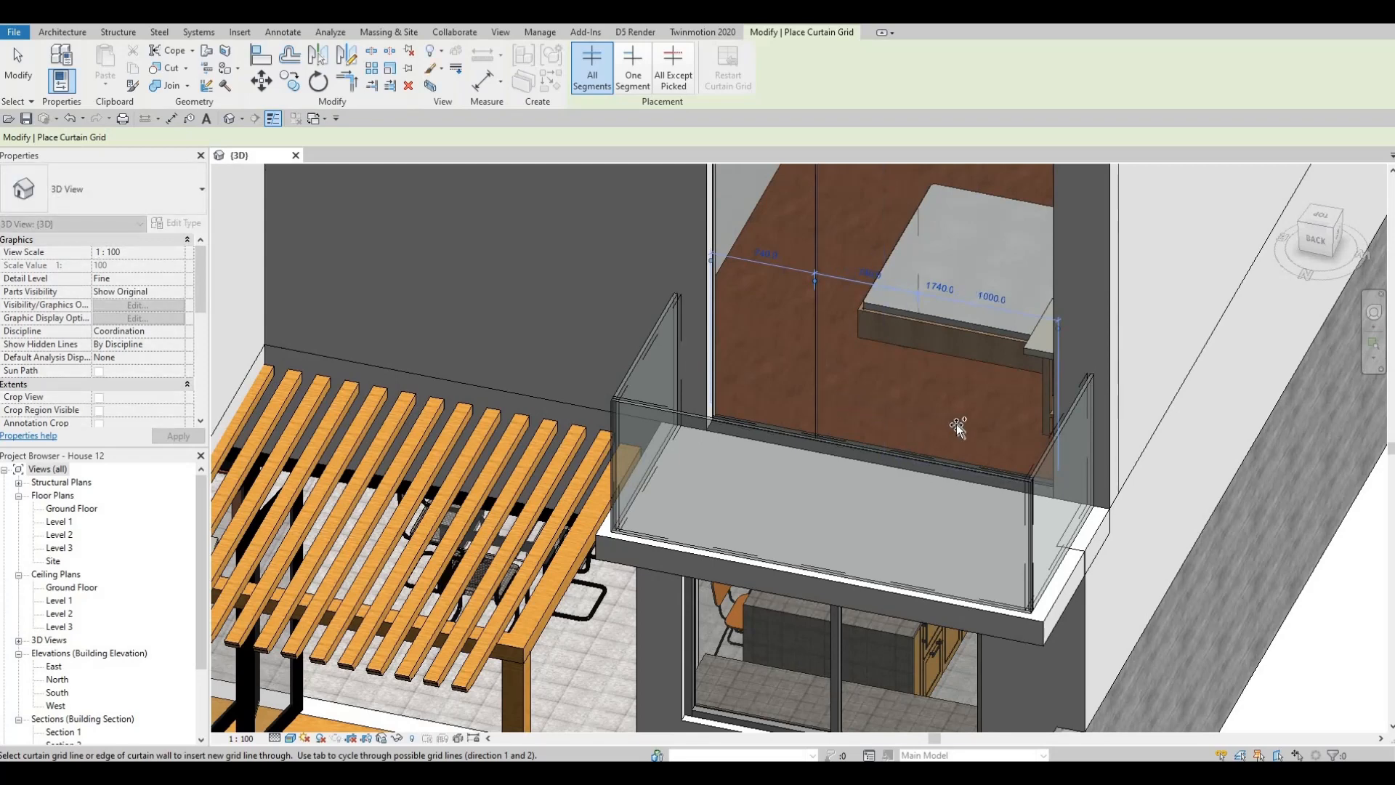
{"action": "middle_click_drag", "start_coordinate": [978, 415], "coordinate": [913, 399], "text": "shift"}
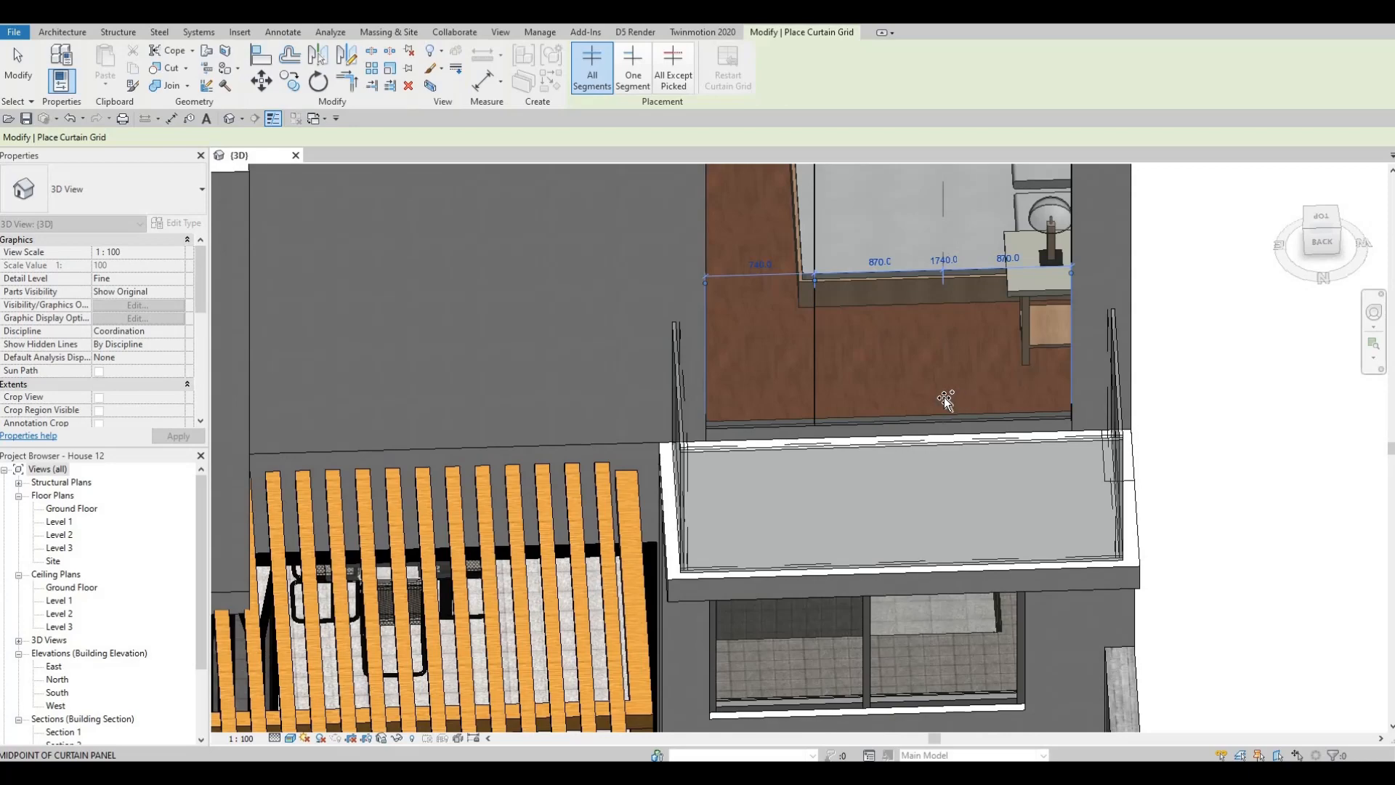
{"action": "scroll", "coordinate": [623, 389], "scroll_direction": "down", "scroll_amount": 5}
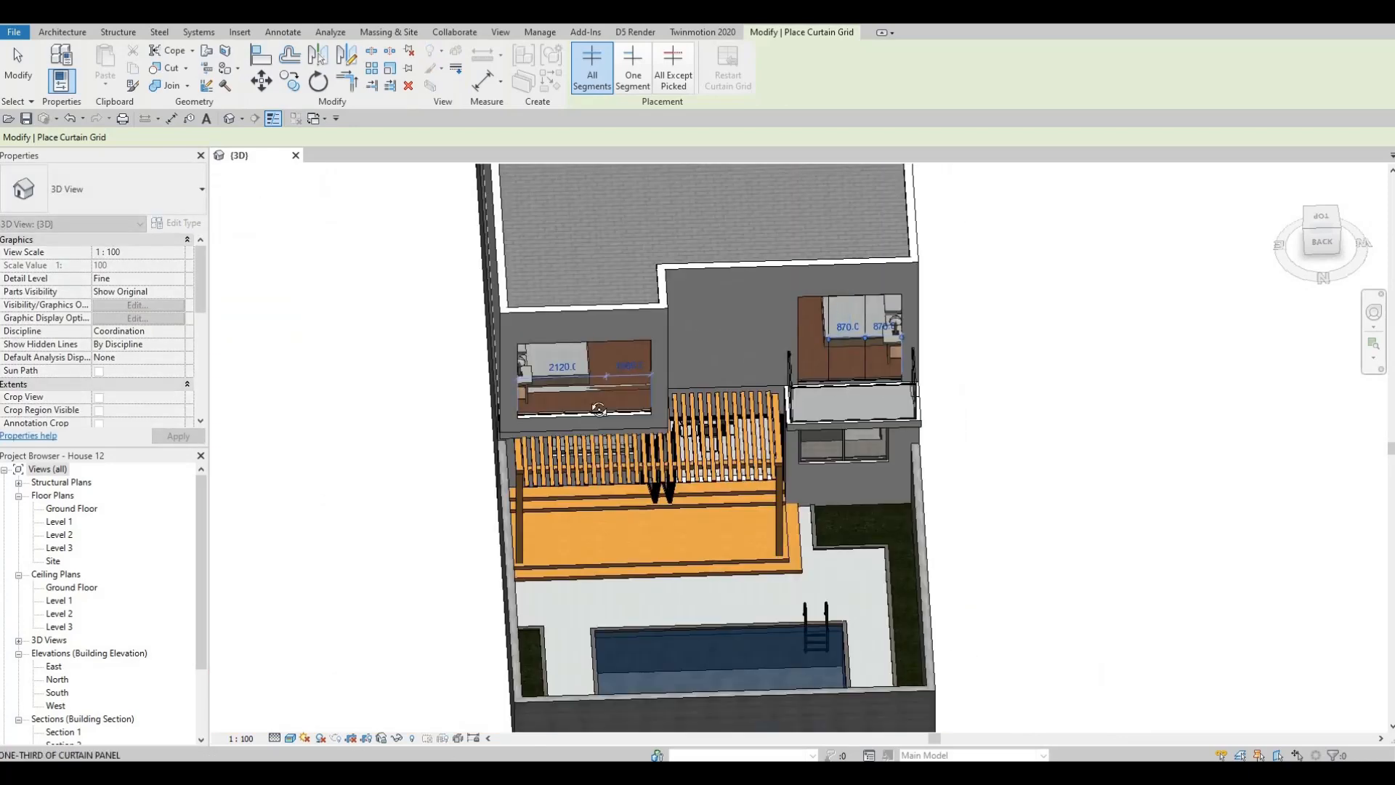
- Place a horizontal curtain grid line 500 mm below the top edge of the rear balcony curtain wall
{"action": "middle_click_drag", "start_coordinate": [670, 425], "coordinate": [676, 458], "text": "shift"}
{"action": "scroll", "coordinate": [625, 470], "scroll_direction": "up", "scroll_amount": 2}
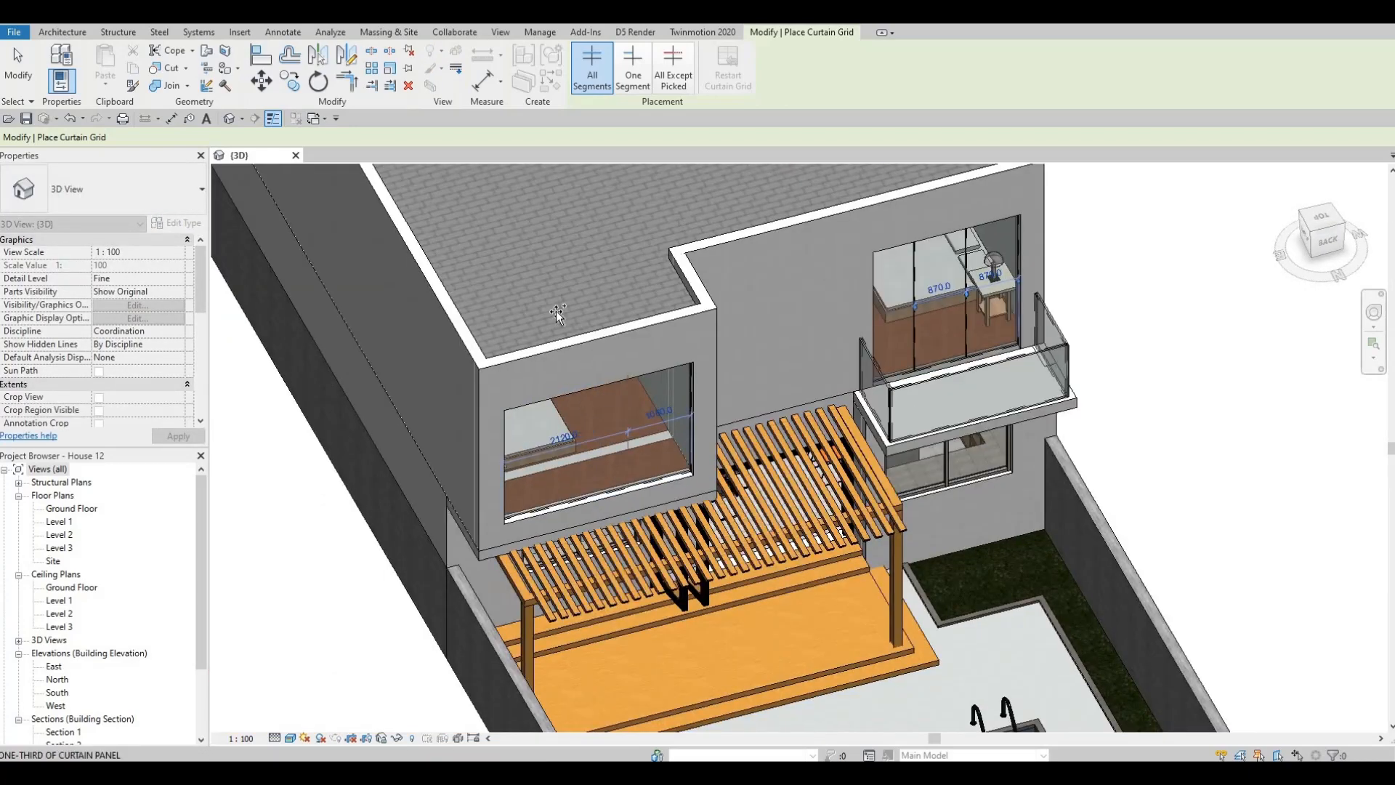
{"action": "middle_click_drag", "start_coordinate": [559, 312], "coordinate": [457, 285], "text": "shift"}
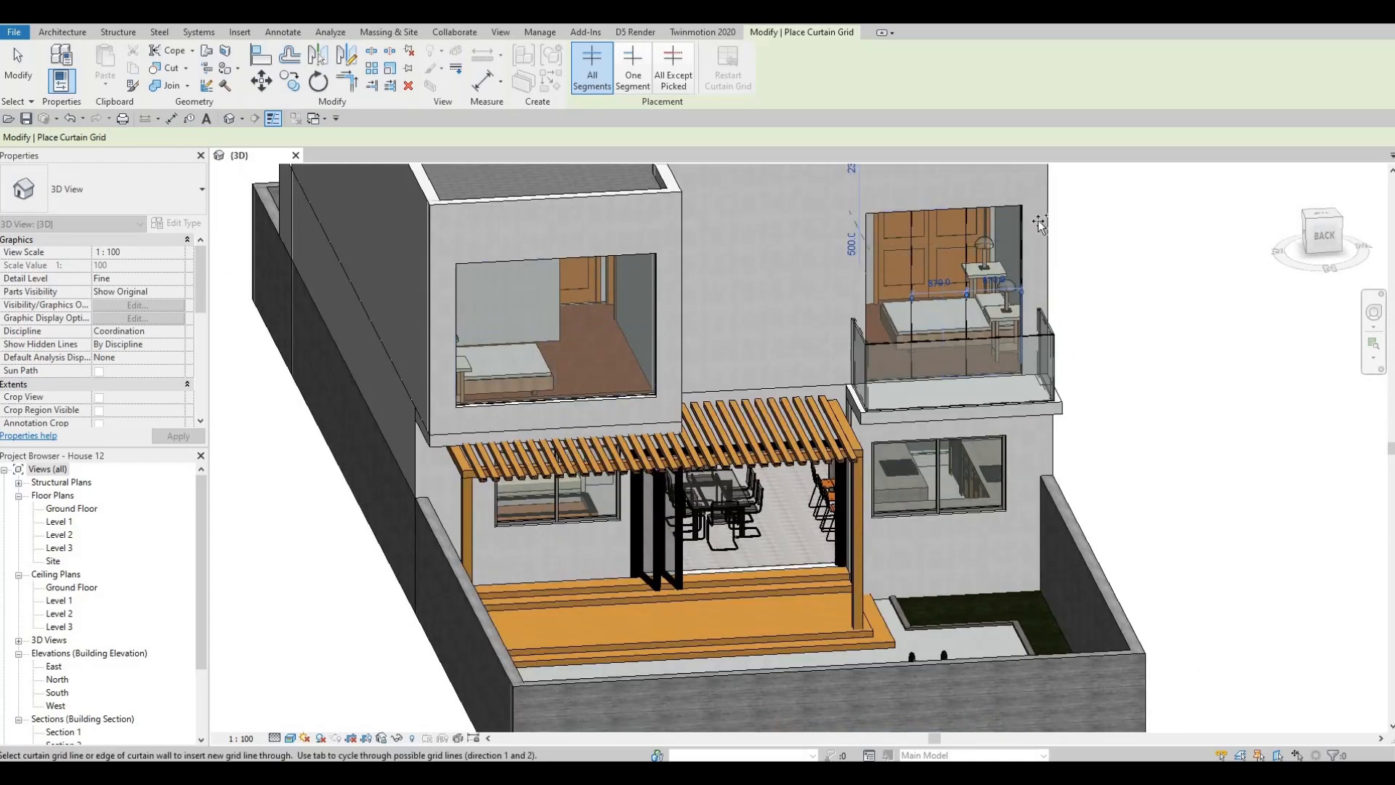
{"action": "scroll", "coordinate": [1039, 224], "scroll_direction": "up", "scroll_amount": 3}
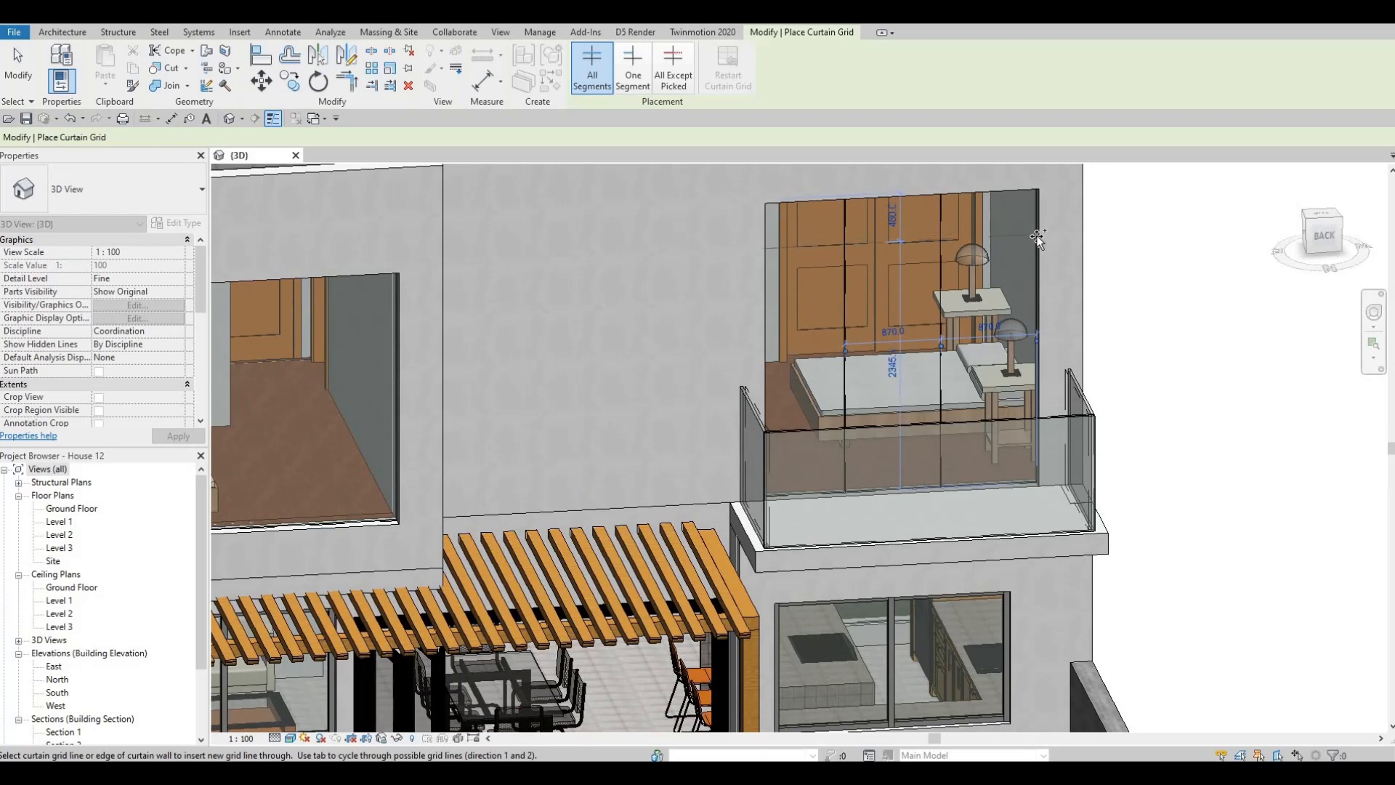
{"action": "scroll", "coordinate": [579, 233], "scroll_direction": "down", "scroll_amount": 4}
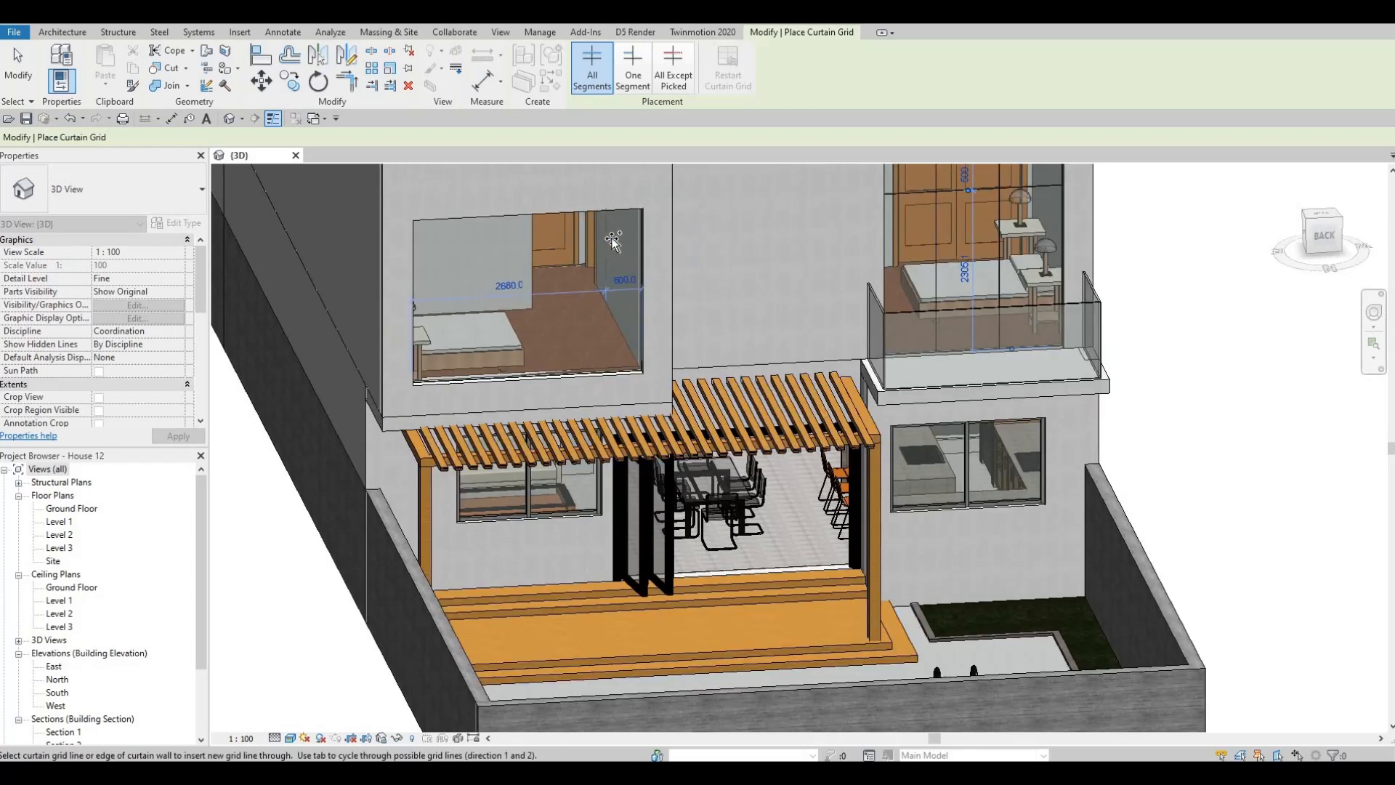
- Place two vertical curtain grid lines in the rear curtain wall above the pergola, 500 mm from each side edge
{"action": "left_click", "coordinate": [429, 269]}
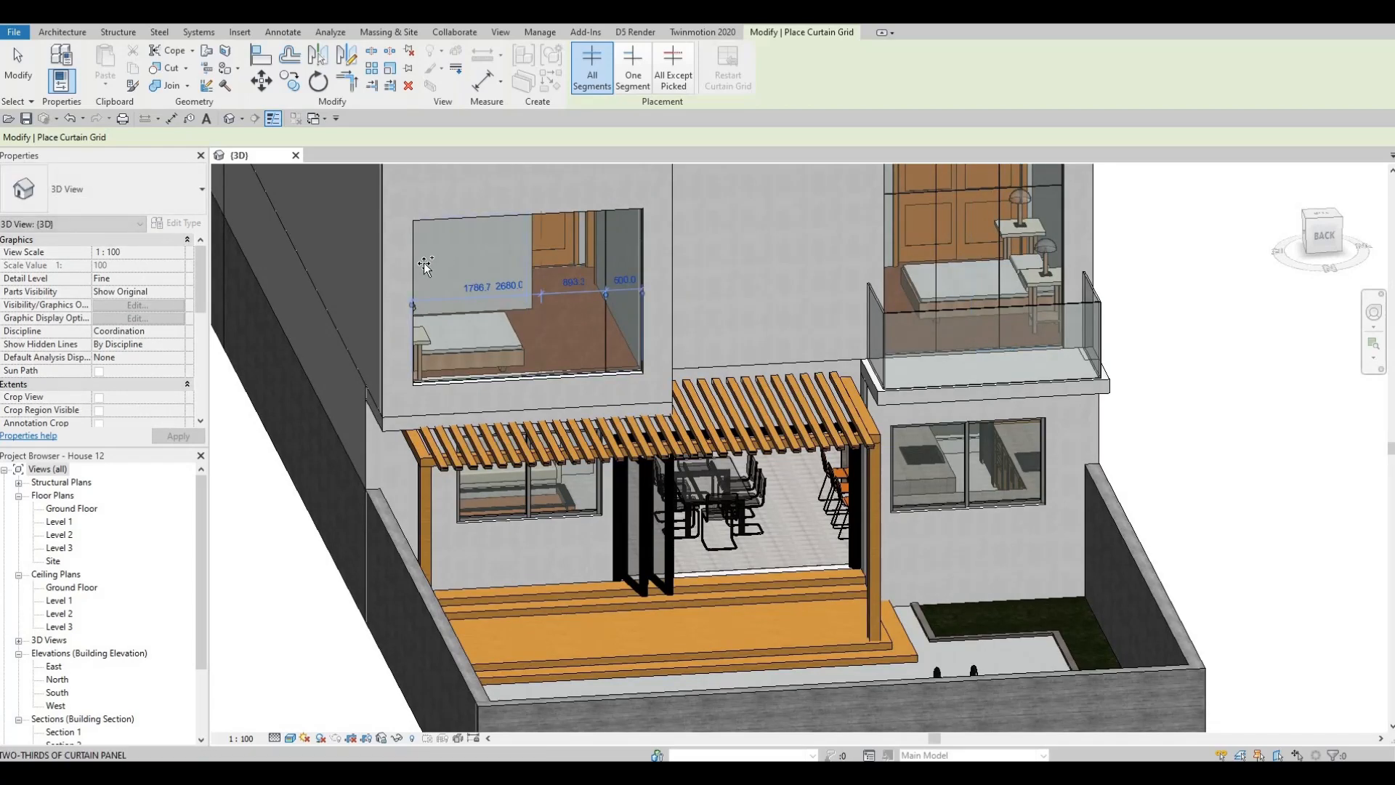
{"action": "middle_click_drag", "start_coordinate": [391, 239], "coordinate": [421, 230], "text": "shift"}
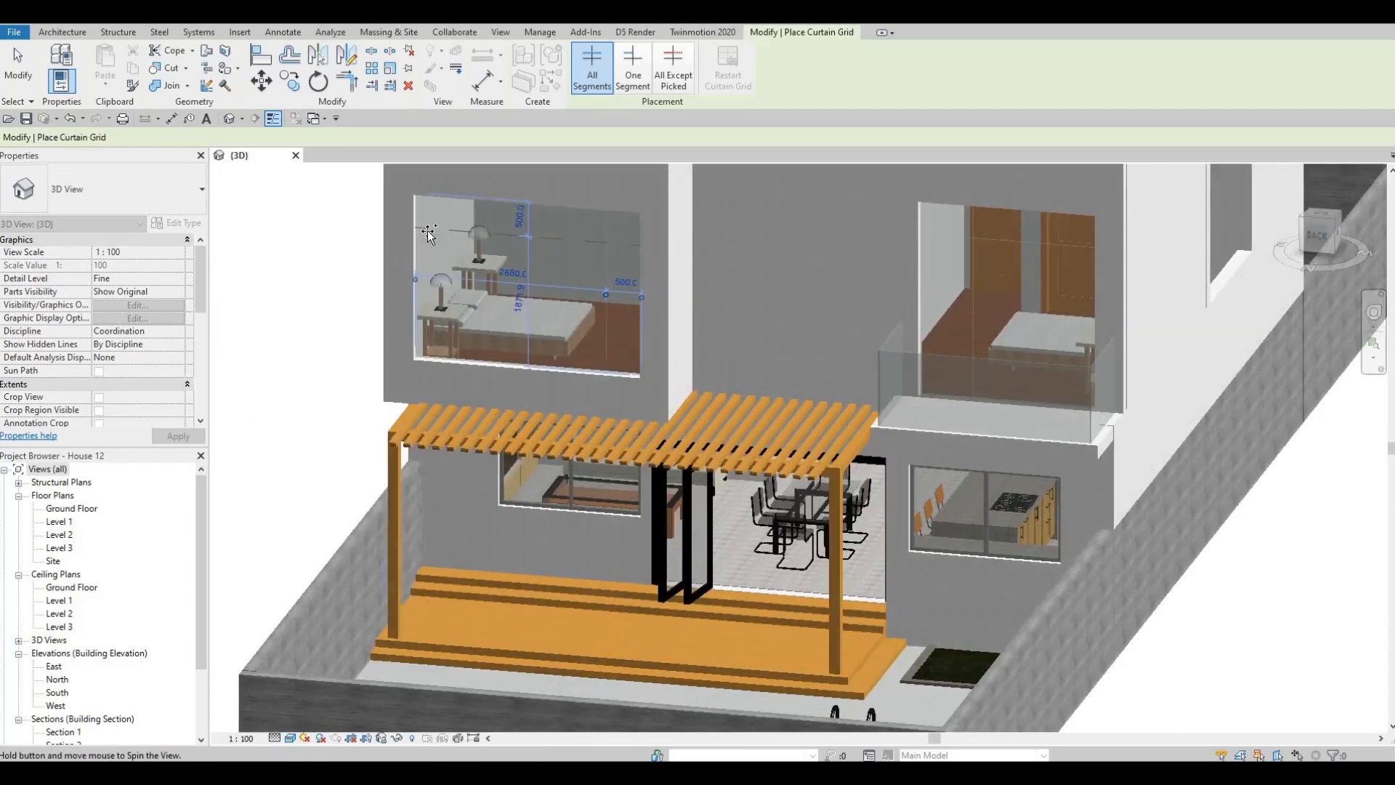
{"action": "key", "text": "Escape"}
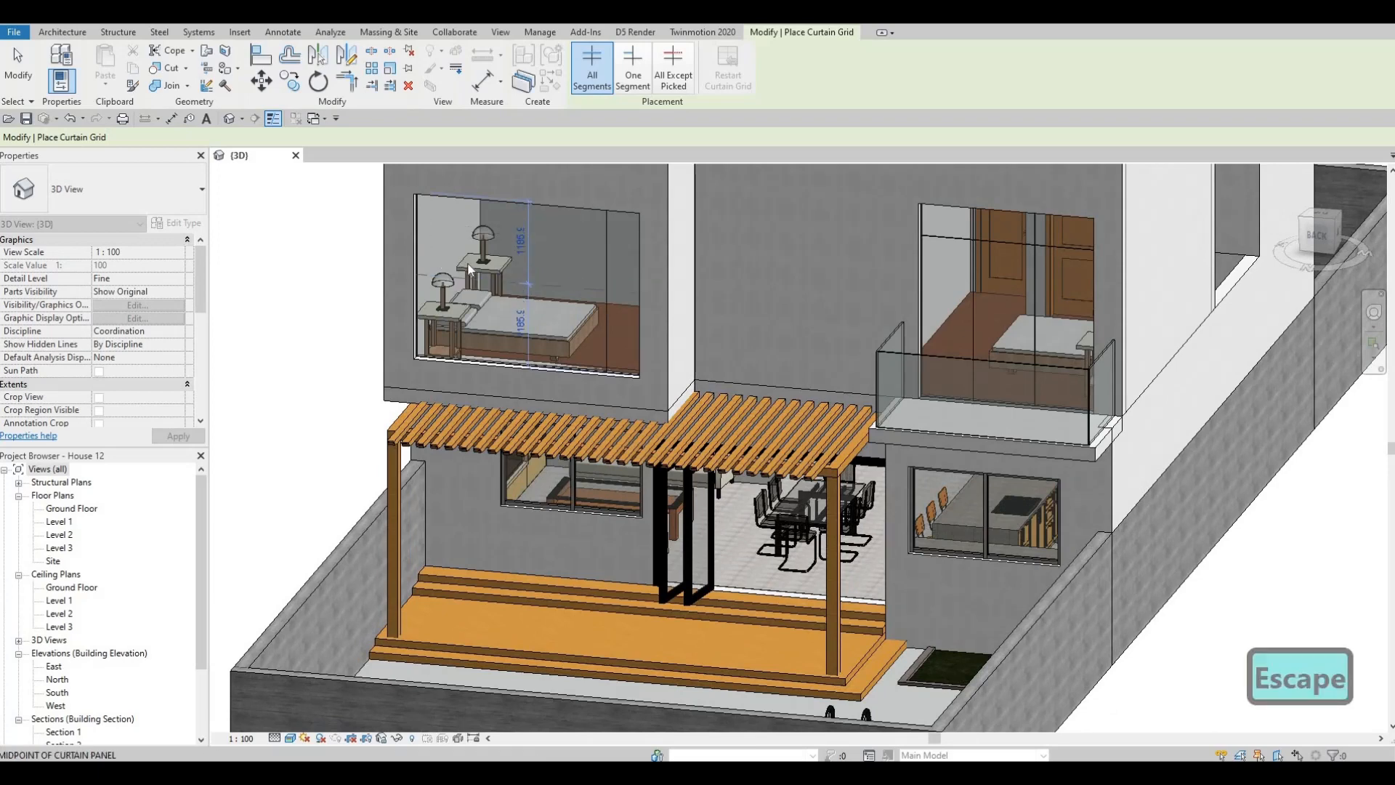
{"action": "key", "text": "Escape"}
{"action": "left_click", "coordinate": [399, 63]}
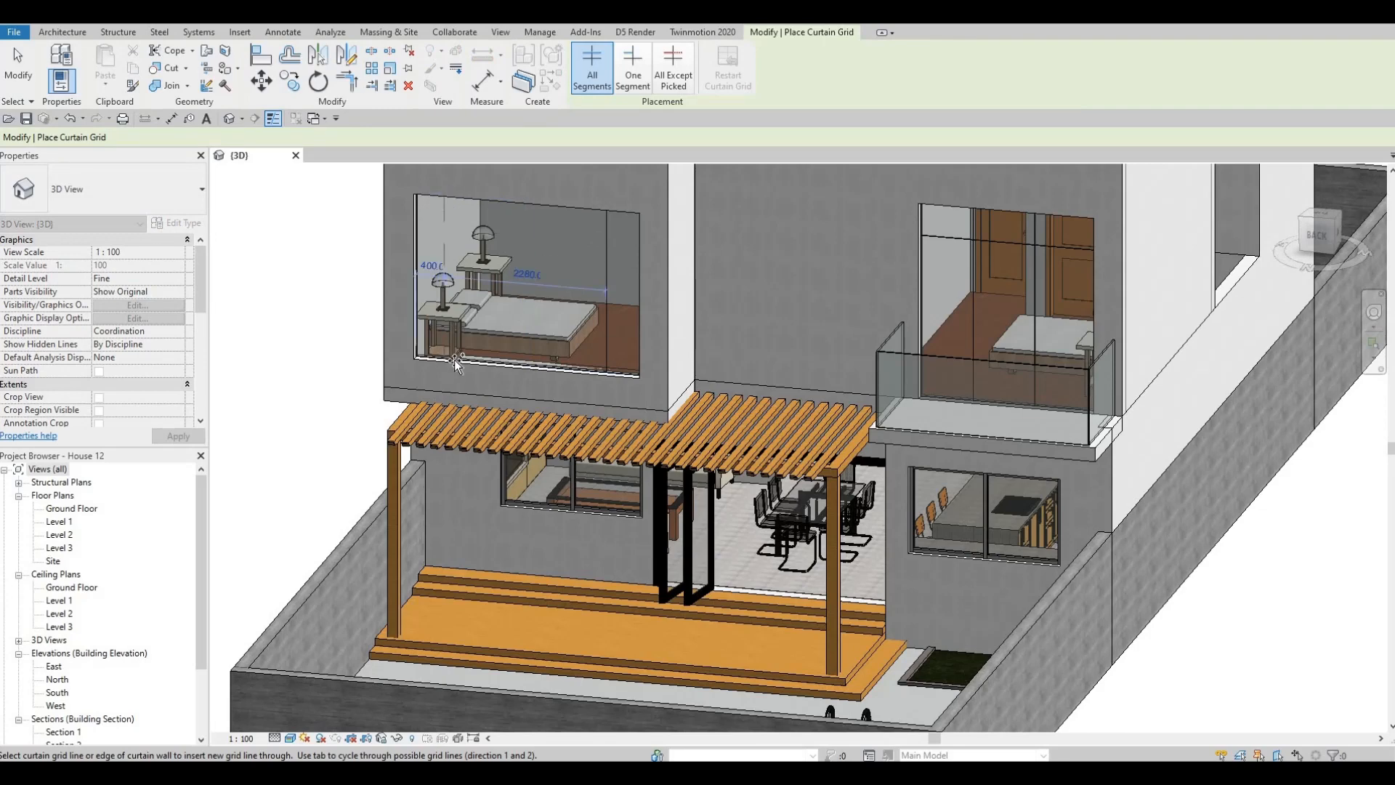
{"action": "left_click", "coordinate": [566, 243]}
- Place two horizontal curtain grid lines in the curtain wall above the pergola, 500 mm from its top and bottom edges
{"action": "middle_click_drag", "start_coordinate": [648, 211], "coordinate": [651, 218], "text": "shift"}
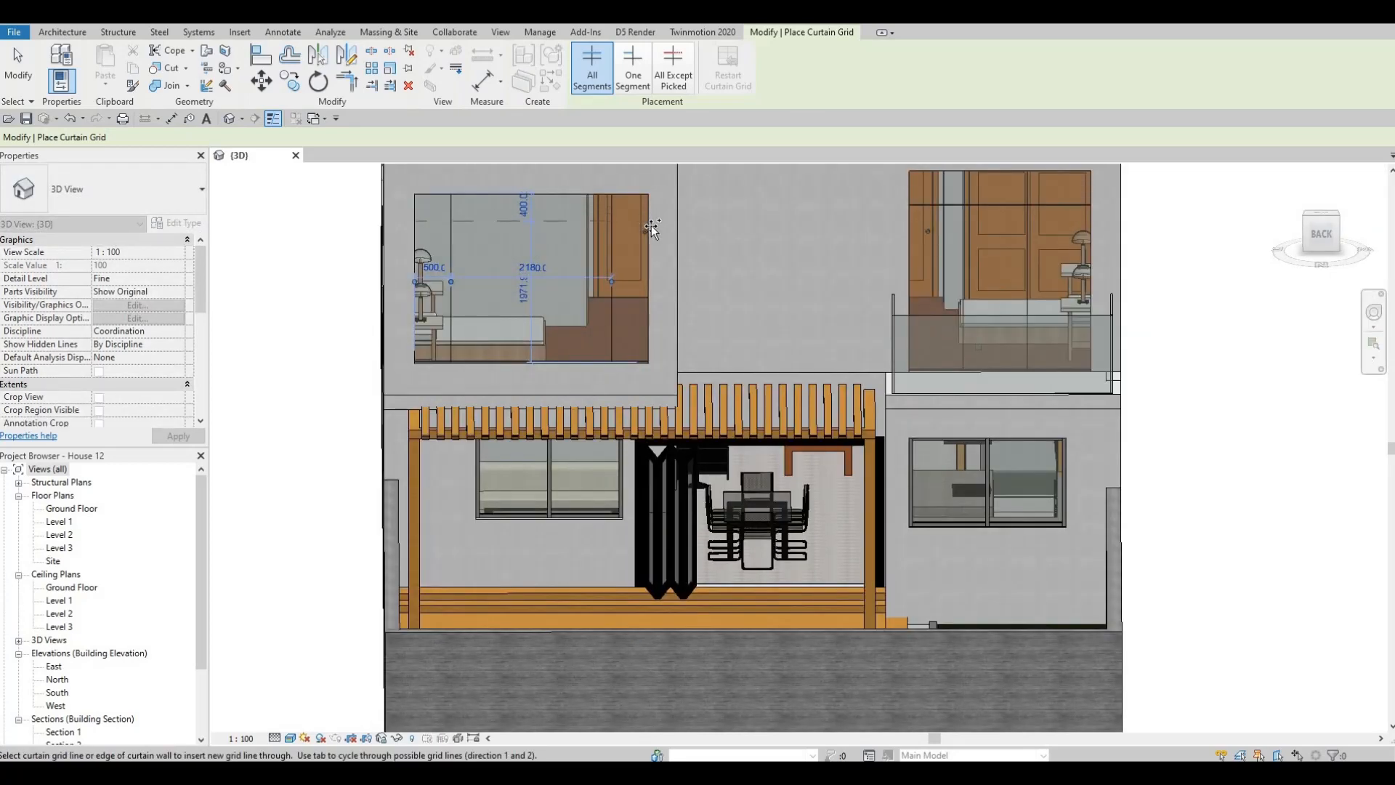
{"action": "left_click", "coordinate": [651, 225]}
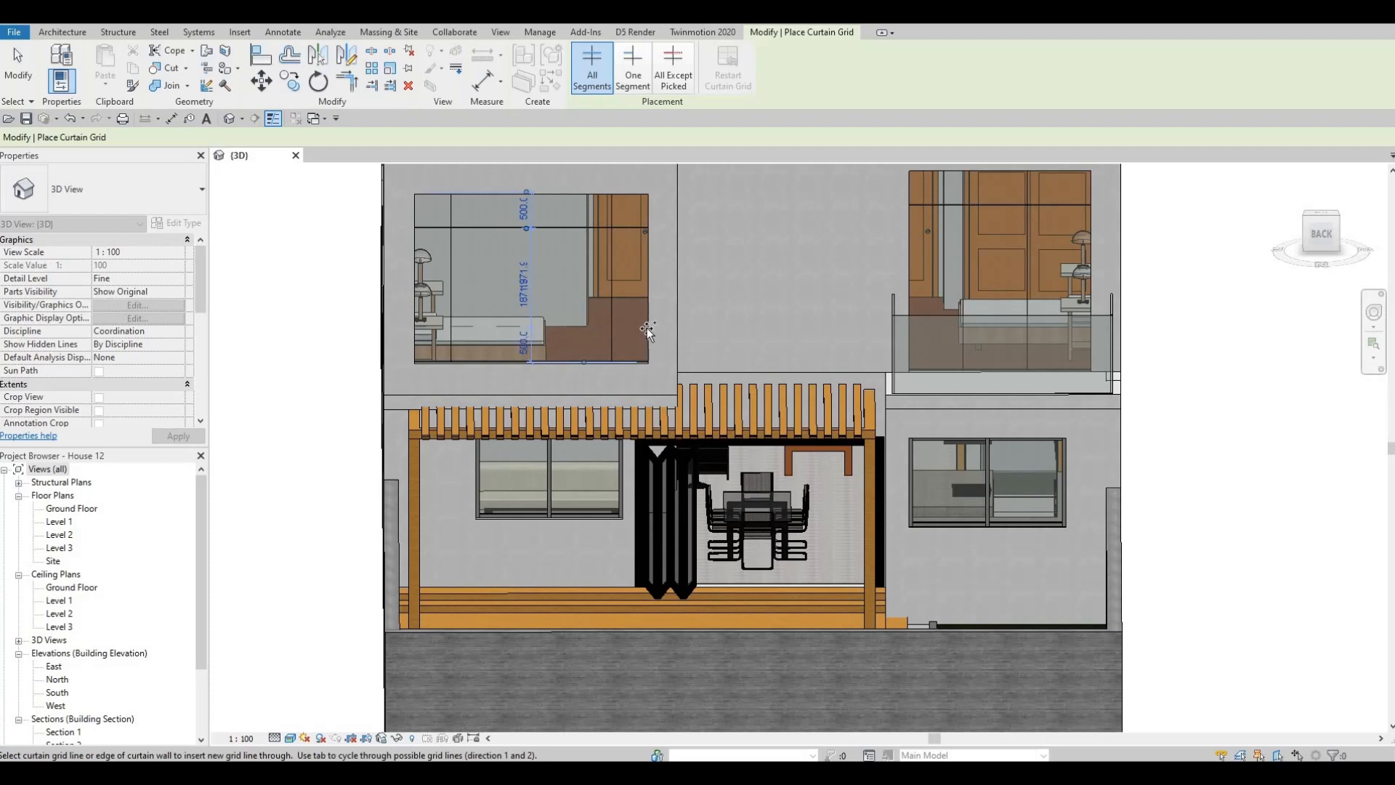
{"action": "left_click", "coordinate": [645, 325]}
{"action": "key", "text": "Escape"}
- Place Rectangular Mullion 50mm x 65mm on all grid lines of the rear curtain wall above the pergola
{"action": "middle_click_drag", "start_coordinate": [635, 313], "coordinate": [581, 323], "text": "shift"}
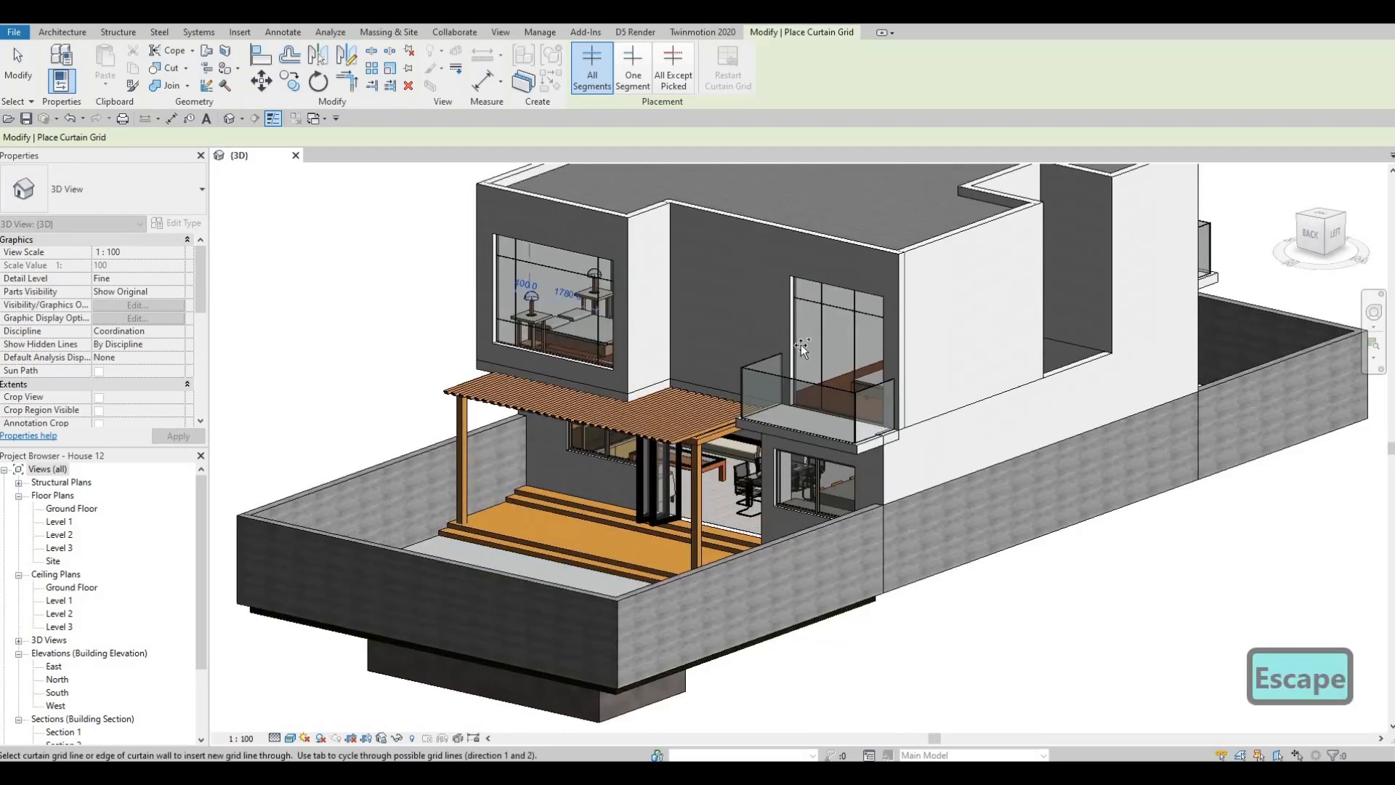
{"action": "left_click", "coordinate": [64, 33]}
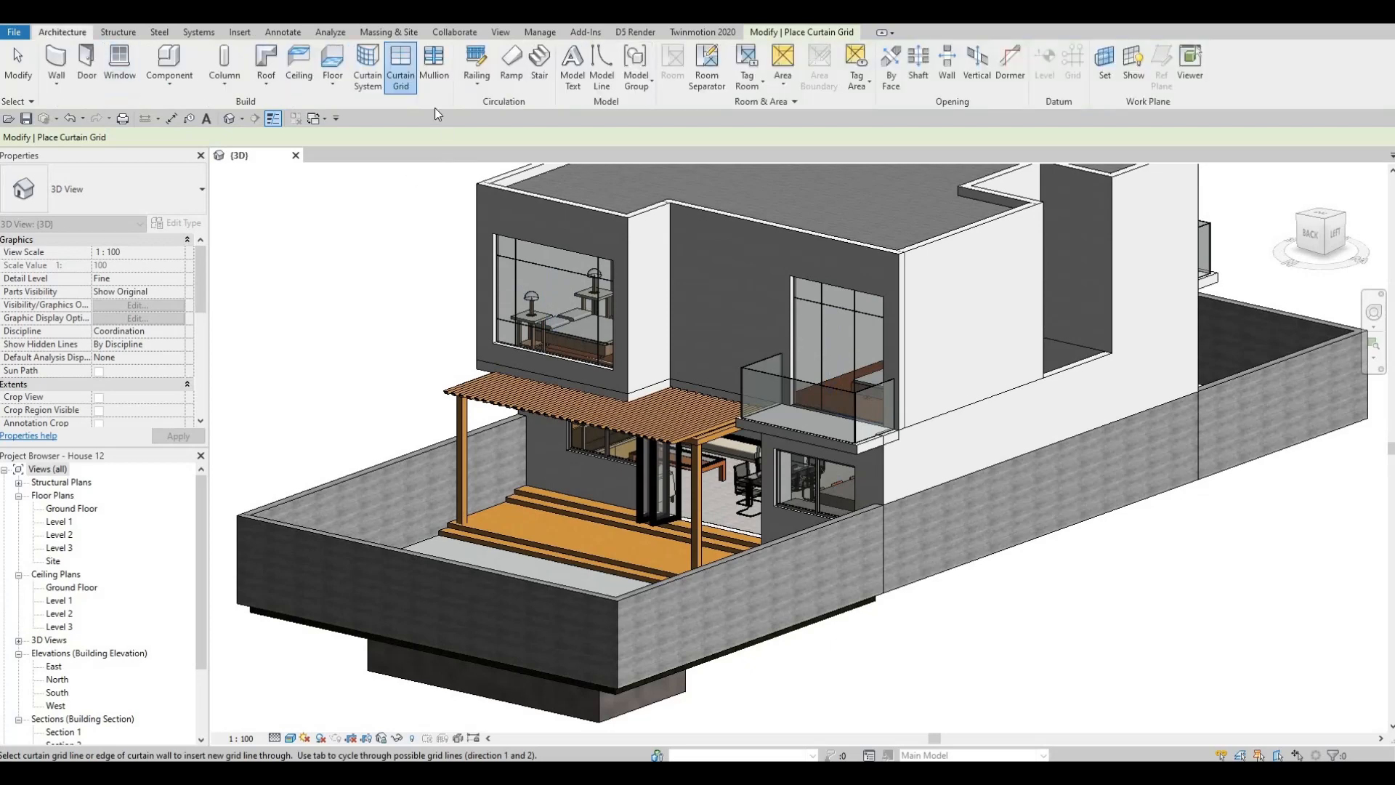
{"action": "left_click", "coordinate": [433, 65]}
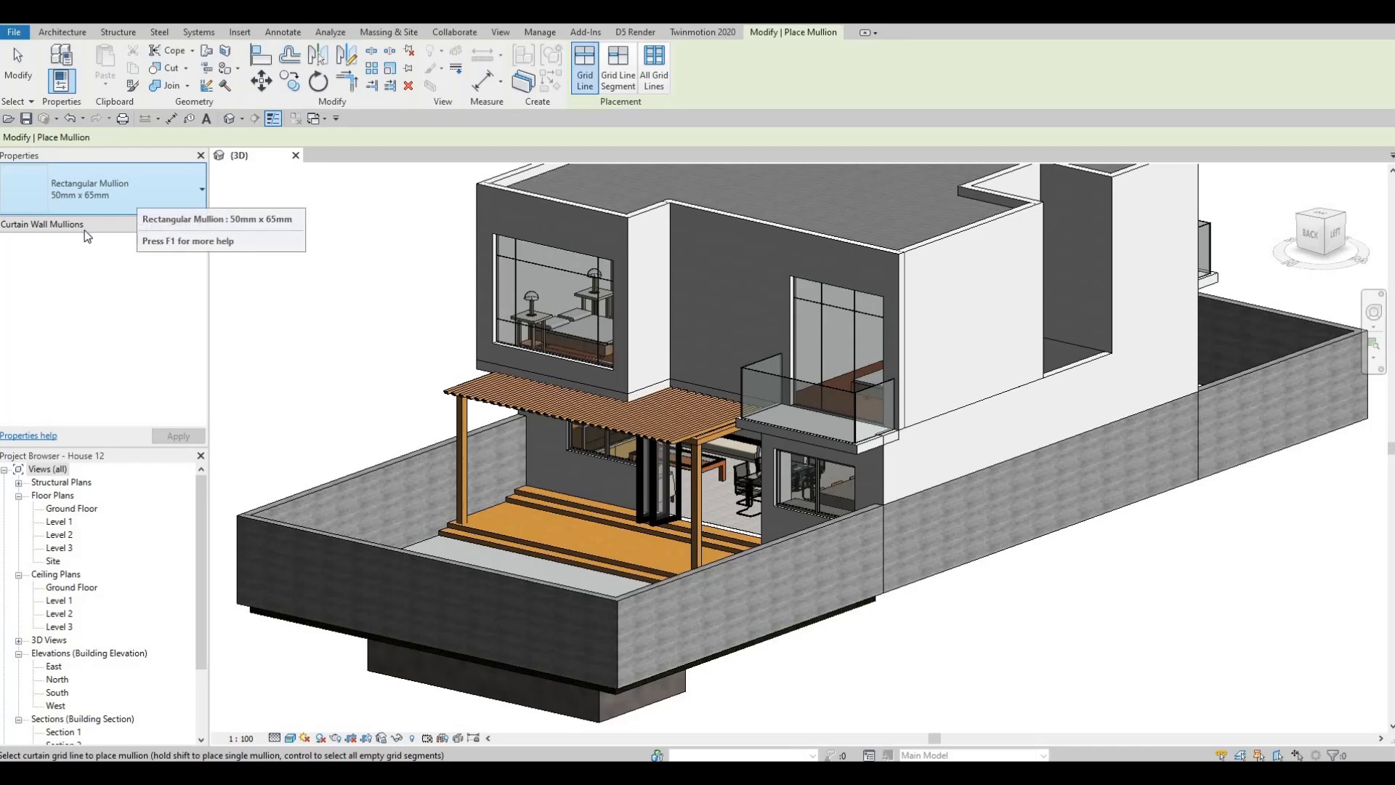
{"action": "middle_click_drag", "start_coordinate": [582, 315], "coordinate": [616, 264], "text": "shift"}
{"action": "scroll", "coordinate": [617, 263], "scroll_direction": "up", "scroll_amount": 1}
{"action": "left_click", "coordinate": [654, 76]}
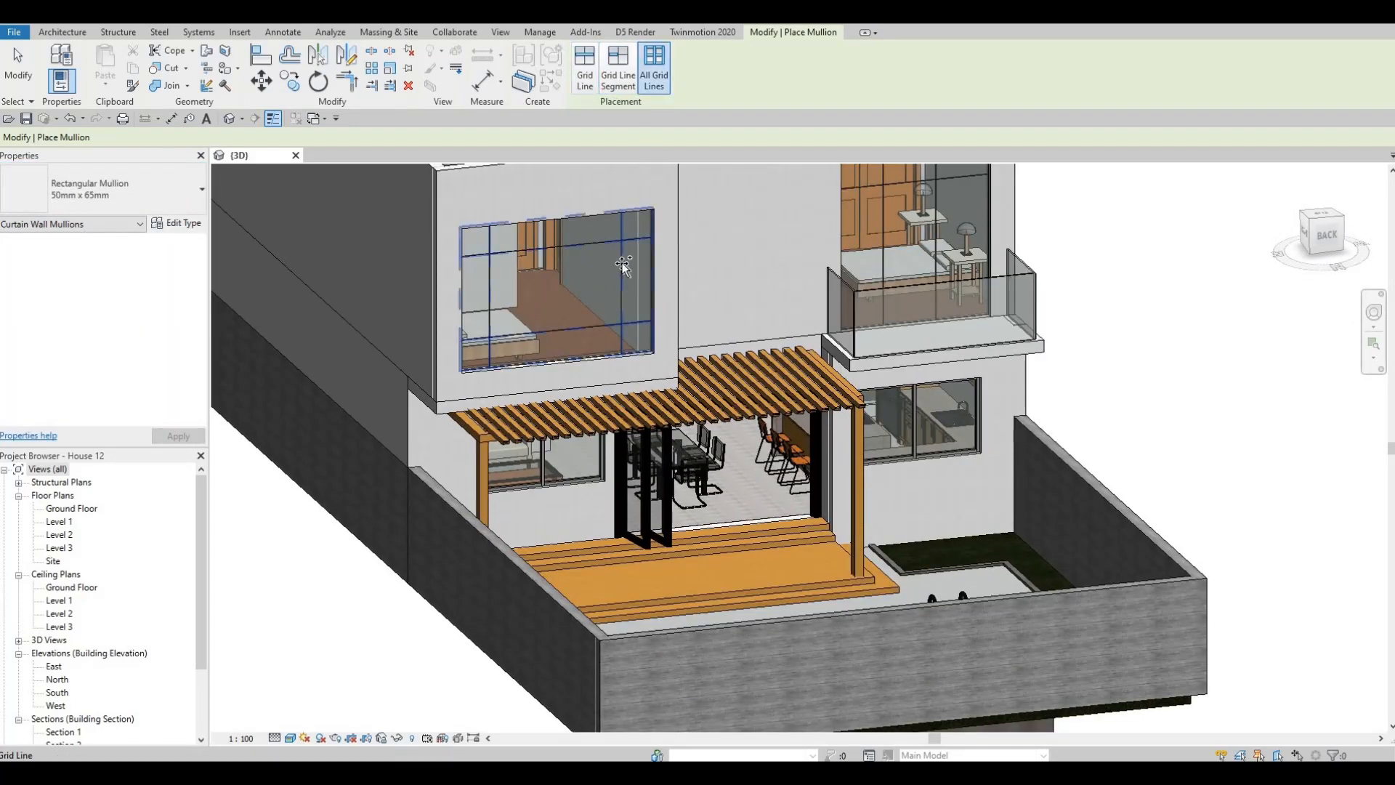
{"action": "left_click", "coordinate": [649, 256]}
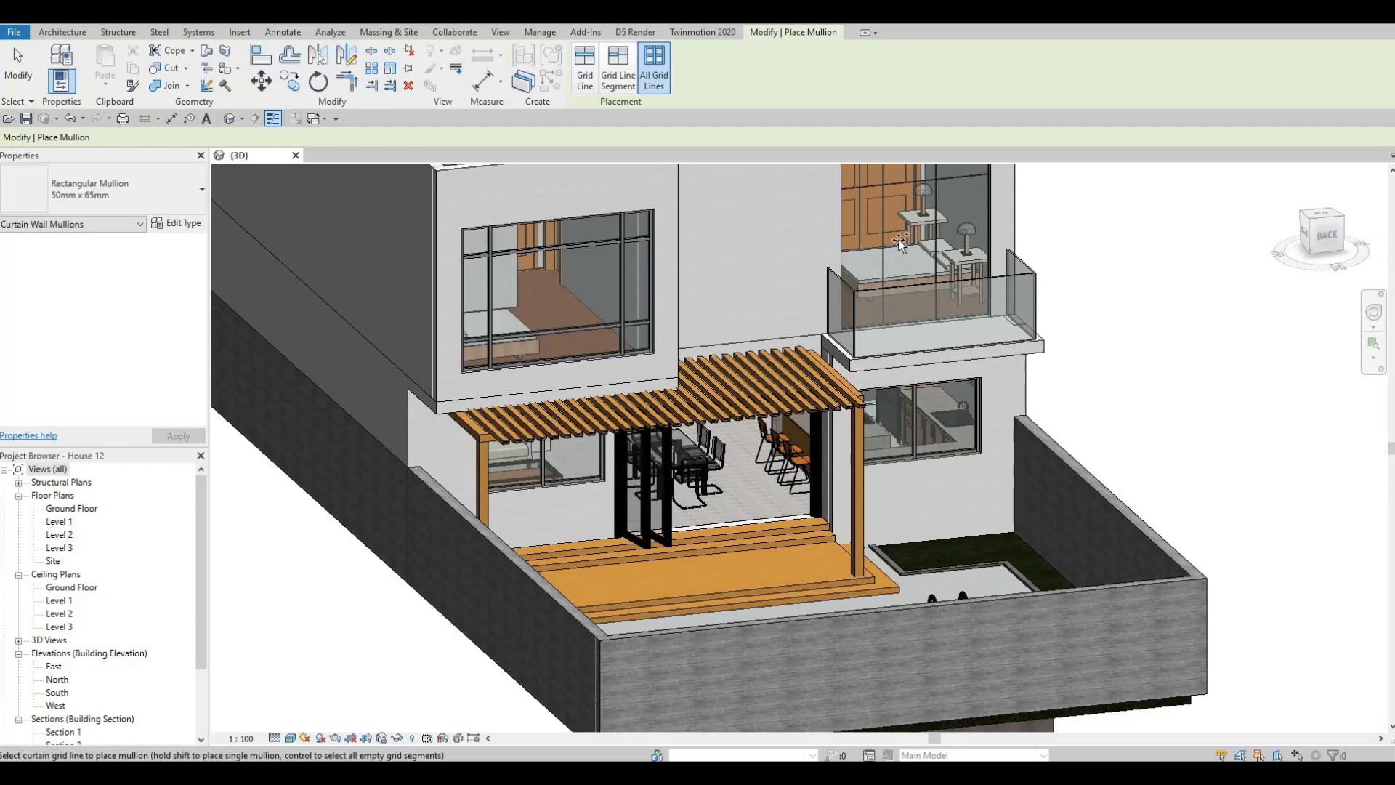
- Place the 50mm x 65mm rectangular mullions on all grid lines of the remaining upper-floor curtain walls and windows, front and rear
{"action": "middle_click_drag", "start_coordinate": [865, 399], "coordinate": [307, 409], "text": "shift"}
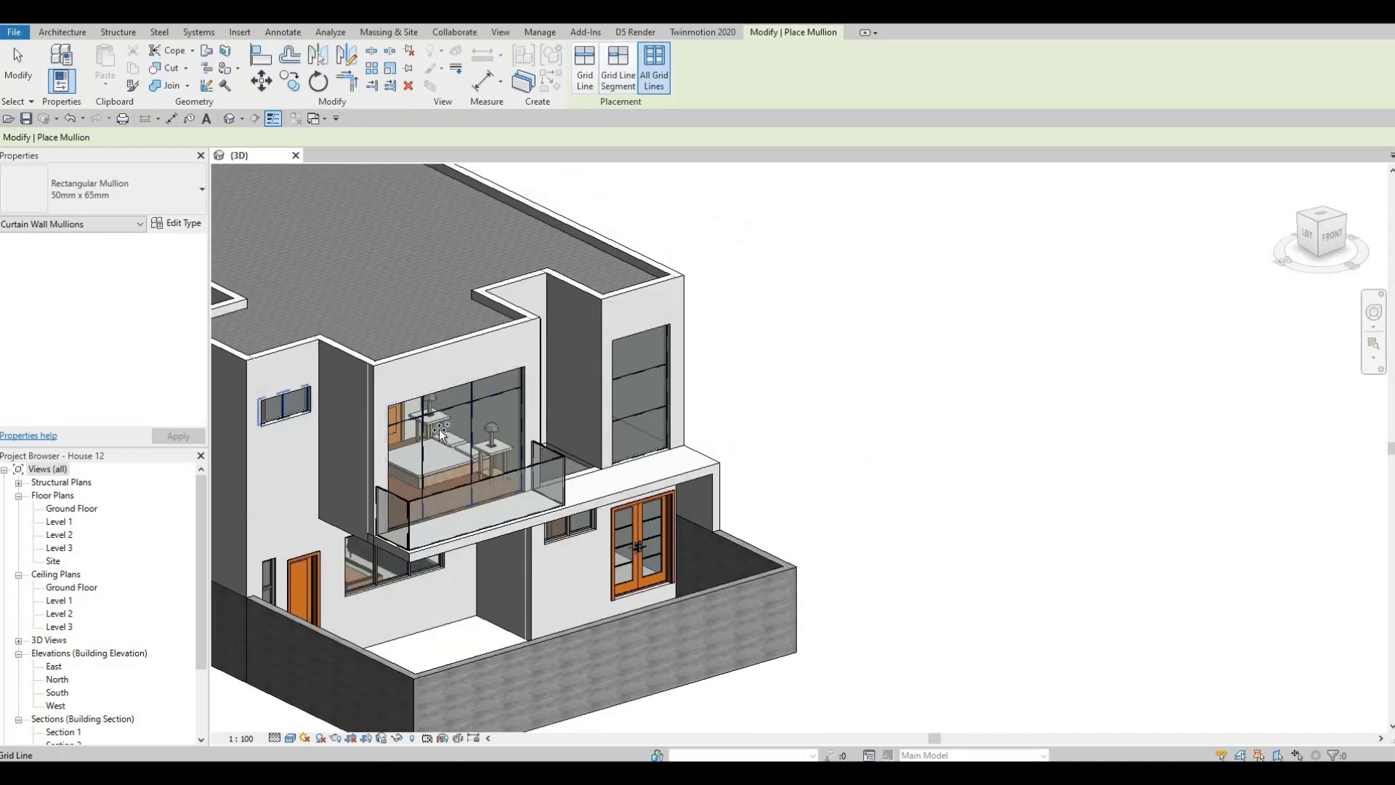
{"action": "left_click", "coordinate": [306, 409]}
{"action": "left_click", "coordinate": [645, 398]}
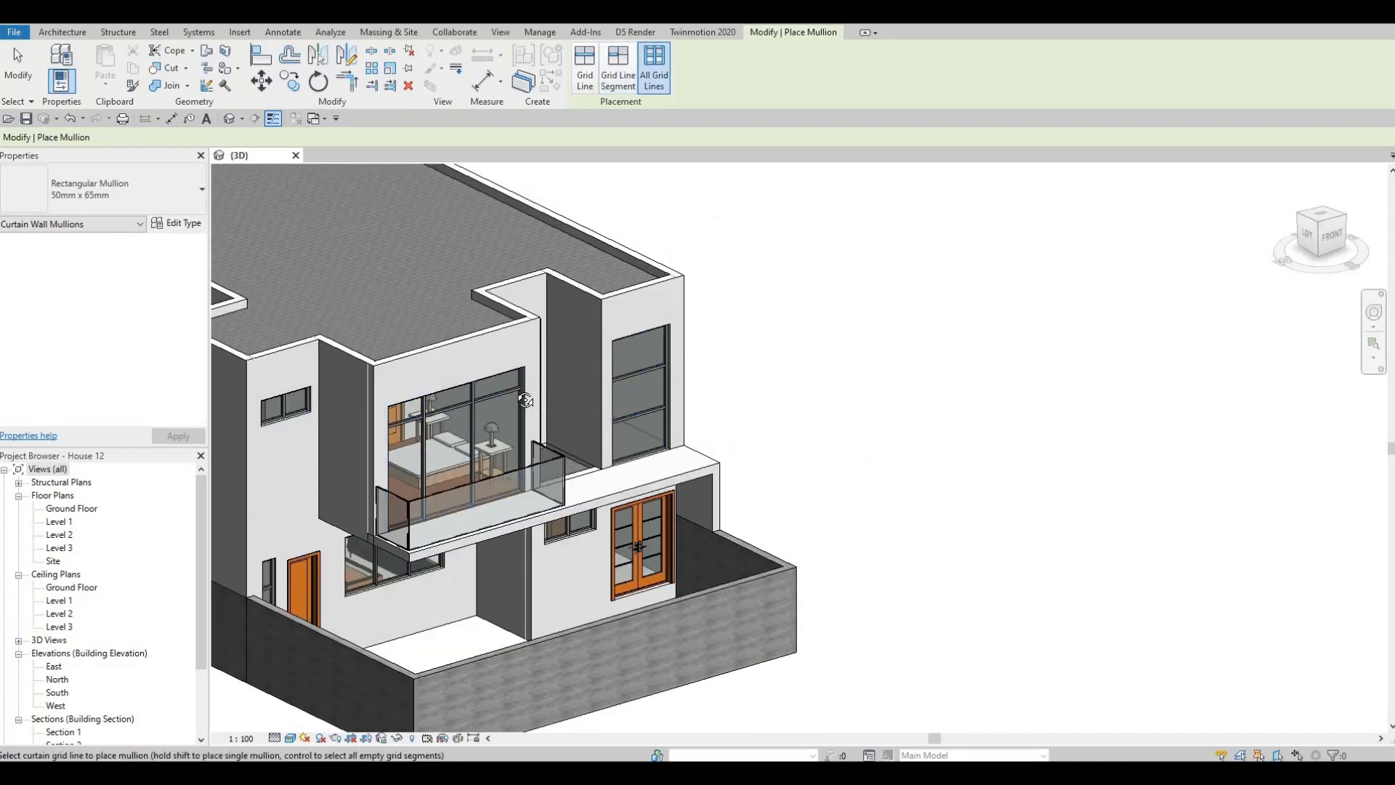
{"action": "middle_click_drag", "start_coordinate": [644, 398], "coordinate": [745, 342], "text": "shift"}
{"action": "middle_click_drag", "start_coordinate": [780, 254], "coordinate": [385, 347], "text": "shift"}
{"action": "scroll", "coordinate": [429, 298], "scroll_direction": "up", "scroll_amount": 5}
{"action": "scroll", "coordinate": [509, 363], "scroll_direction": "up", "scroll_amount": 6}
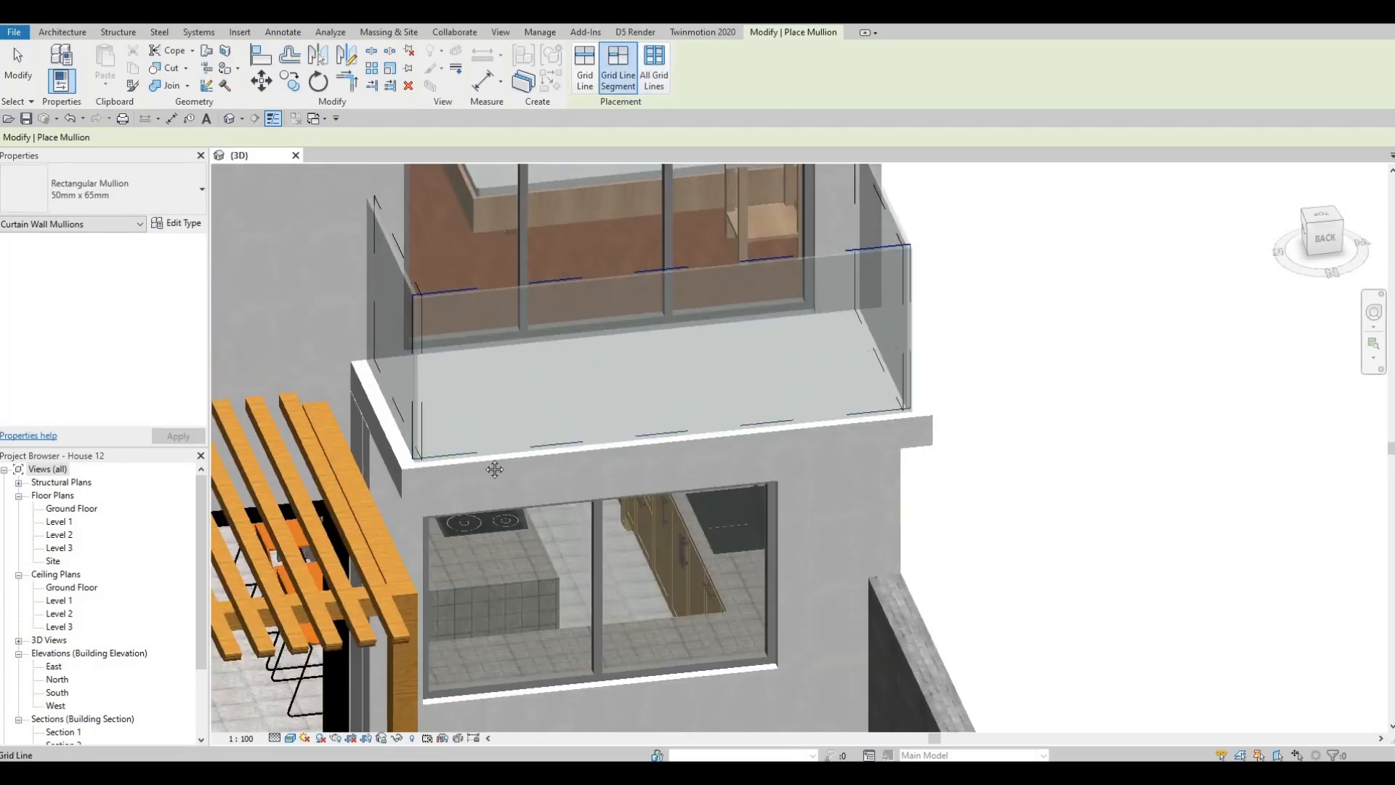
{"action": "key", "text": "Escape"}
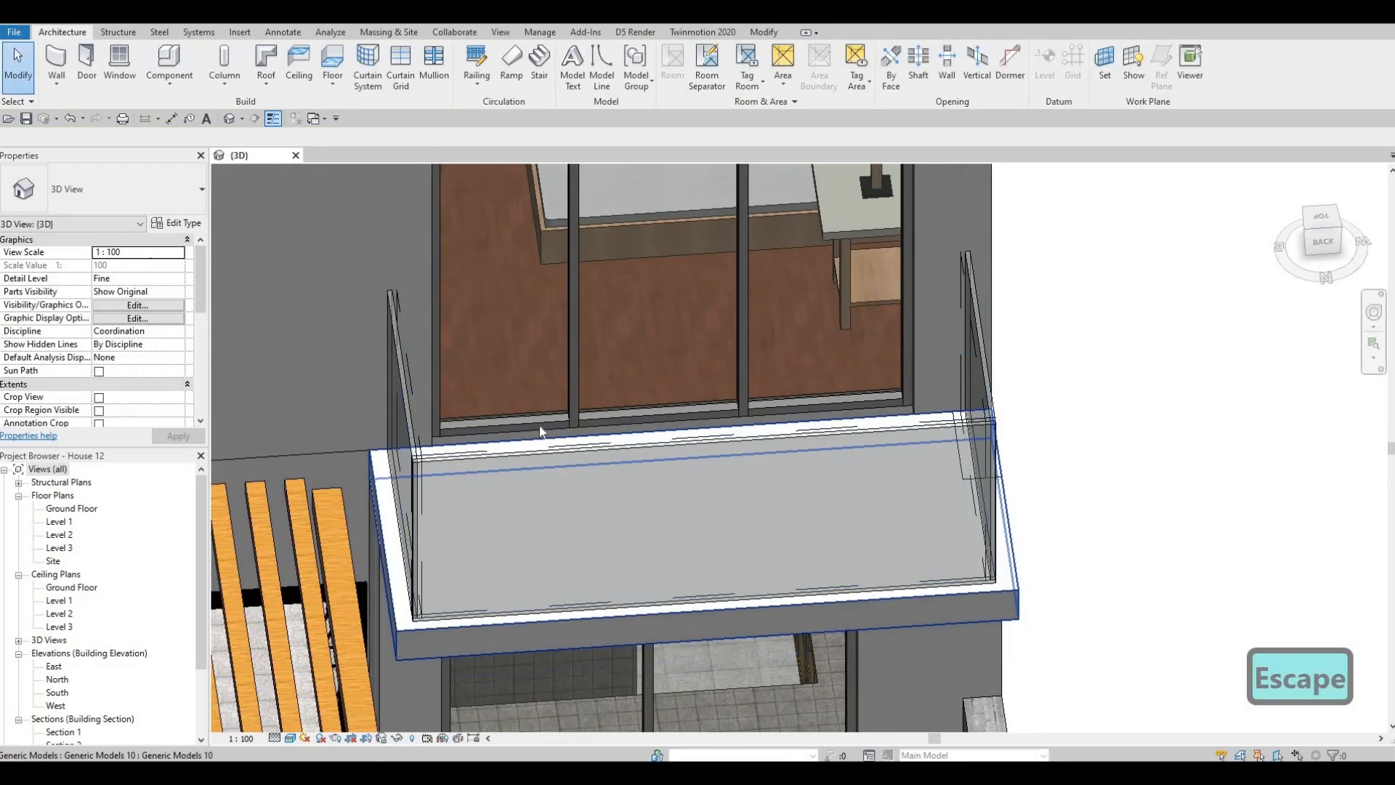
- Delete the bottom mullion under the leftmost panel of both the rear and the front balcony curtain walls
{"action": "left_click", "coordinate": [536, 428]}
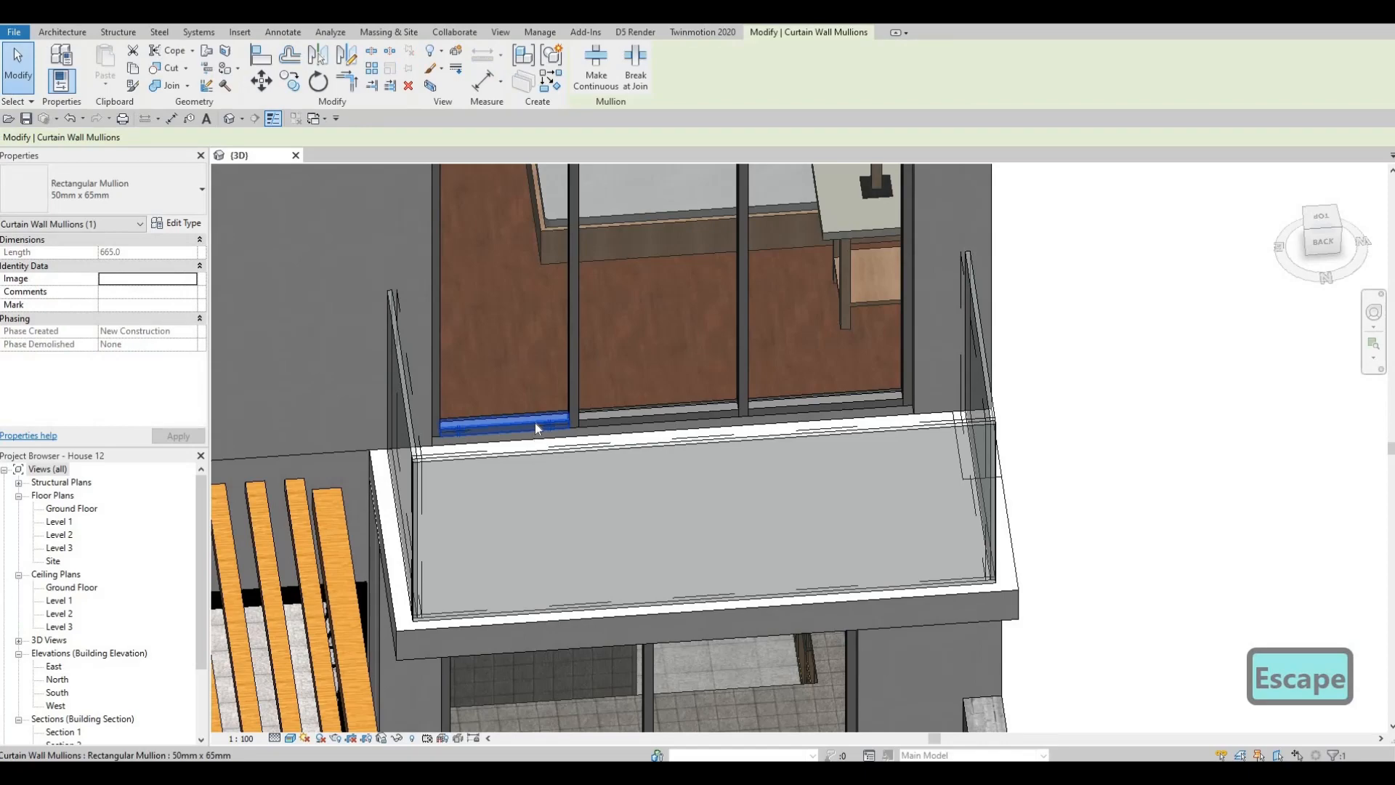
{"action": "key", "text": "Delete"}
{"action": "scroll", "coordinate": [665, 316], "scroll_direction": "down", "scroll_amount": 5}
{"action": "middle_click_drag", "start_coordinate": [665, 315], "coordinate": [386, 389], "text": "shift"}
{"action": "scroll", "coordinate": [516, 193], "scroll_direction": "down", "scroll_amount": 4}
{"action": "middle_click_drag", "start_coordinate": [363, 508], "coordinate": [506, 406]}
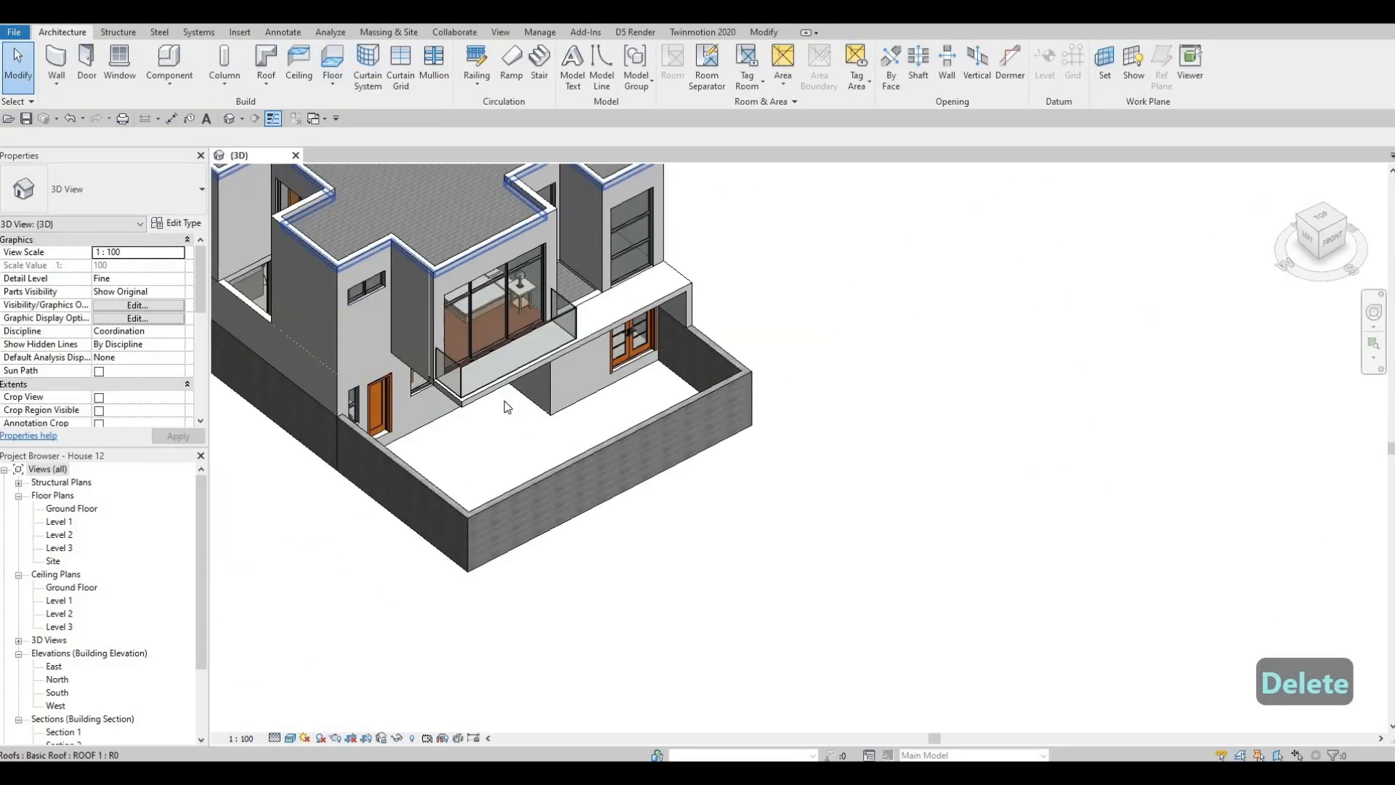
{"action": "scroll", "coordinate": [506, 407], "scroll_direction": "up", "scroll_amount": 4}
{"action": "left_click", "coordinate": [476, 408]}
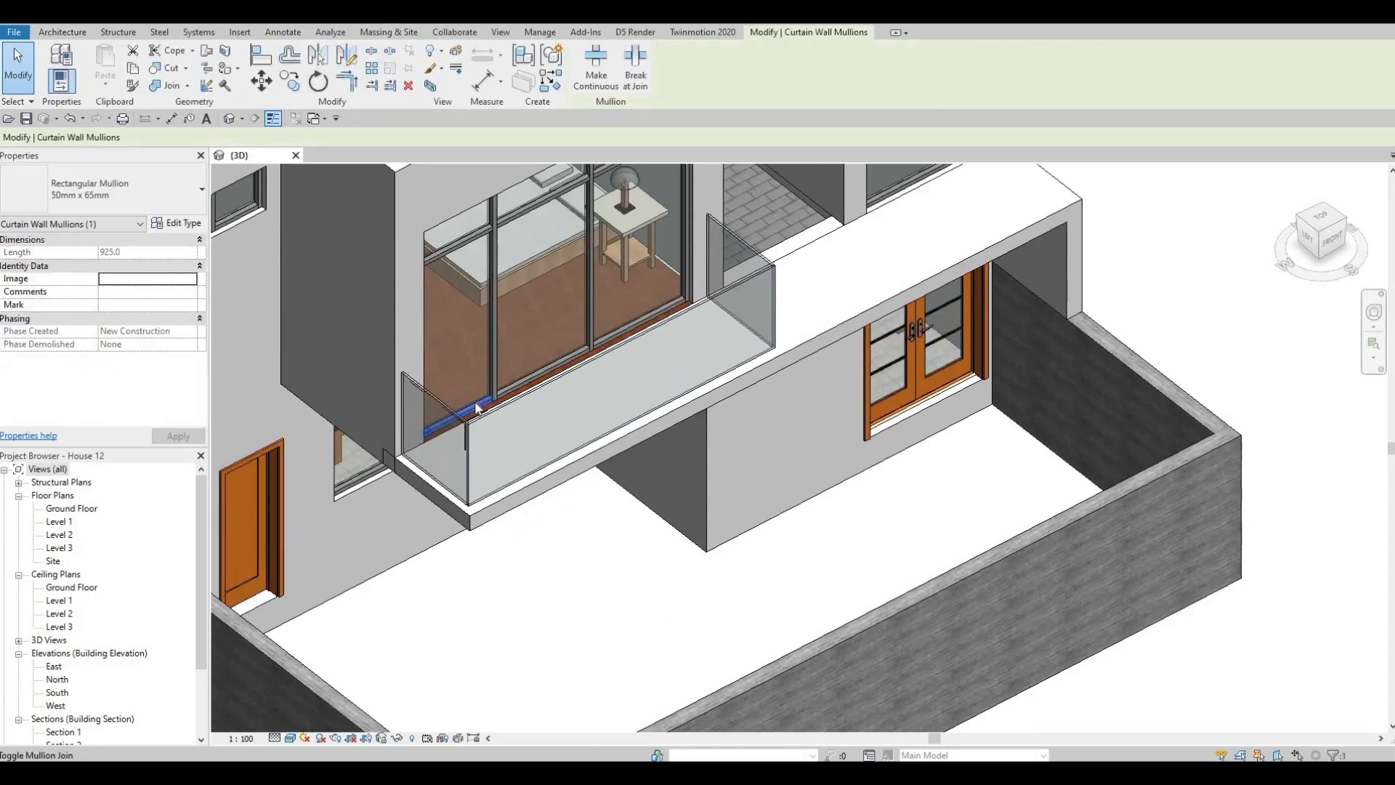
{"action": "key", "text": "Delete"}
- Load the M_Door-Curtain-Wall-Single-Glass family from the Doors folder of the Canada library
{"action": "scroll", "coordinate": [359, 288], "scroll_direction": "down", "scroll_amount": 3}
{"action": "middle_click_drag", "start_coordinate": [359, 287], "coordinate": [483, 385], "text": "shift"}
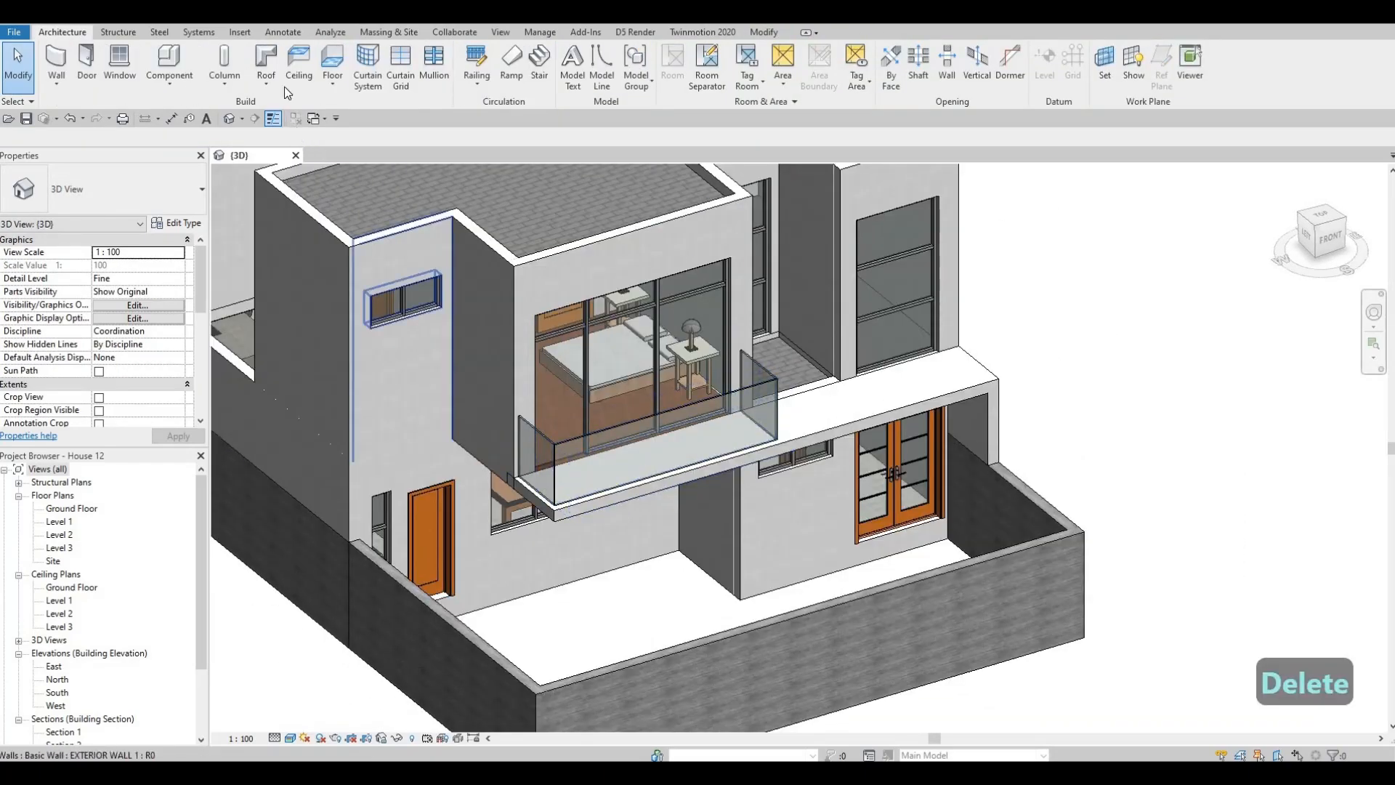
{"action": "left_click", "coordinate": [239, 32]}
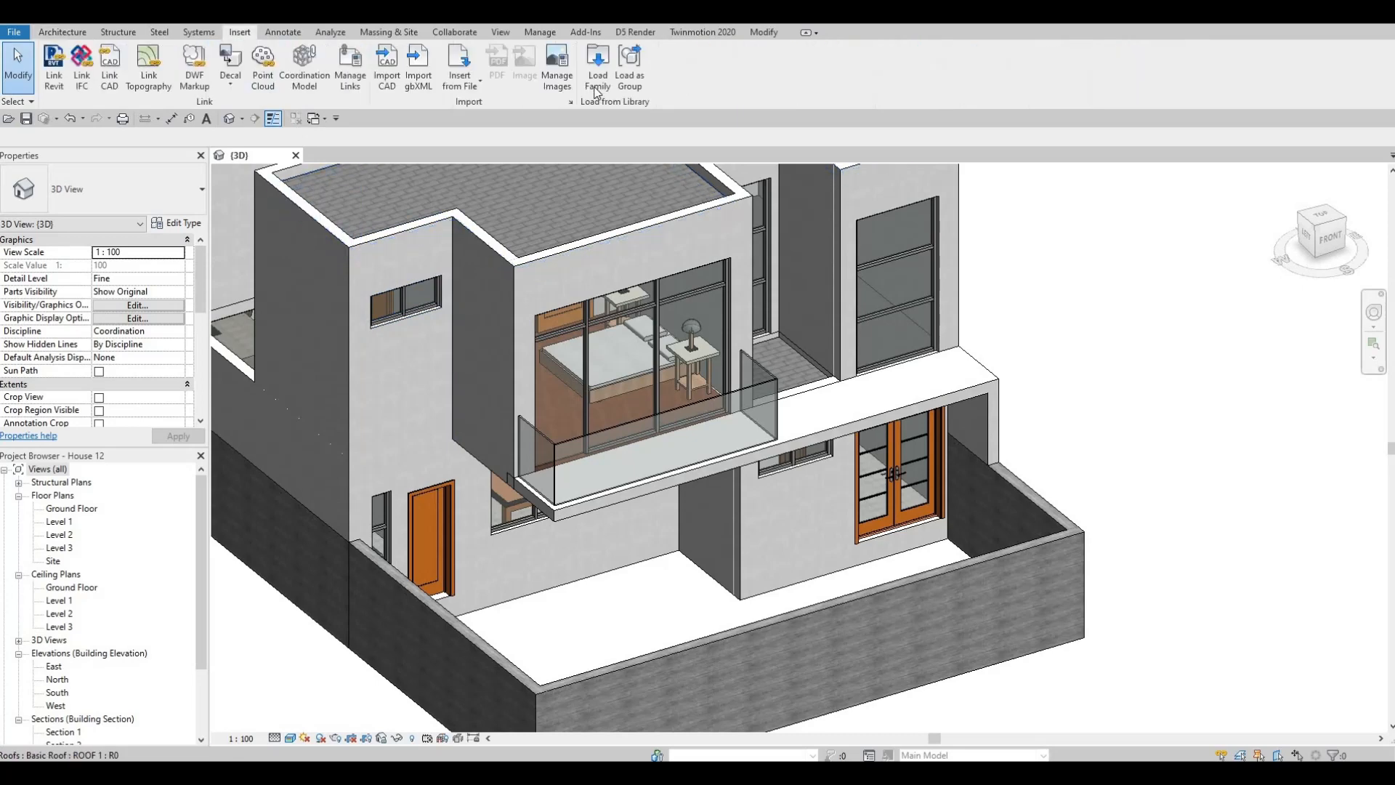
{"action": "left_click", "coordinate": [596, 87]}
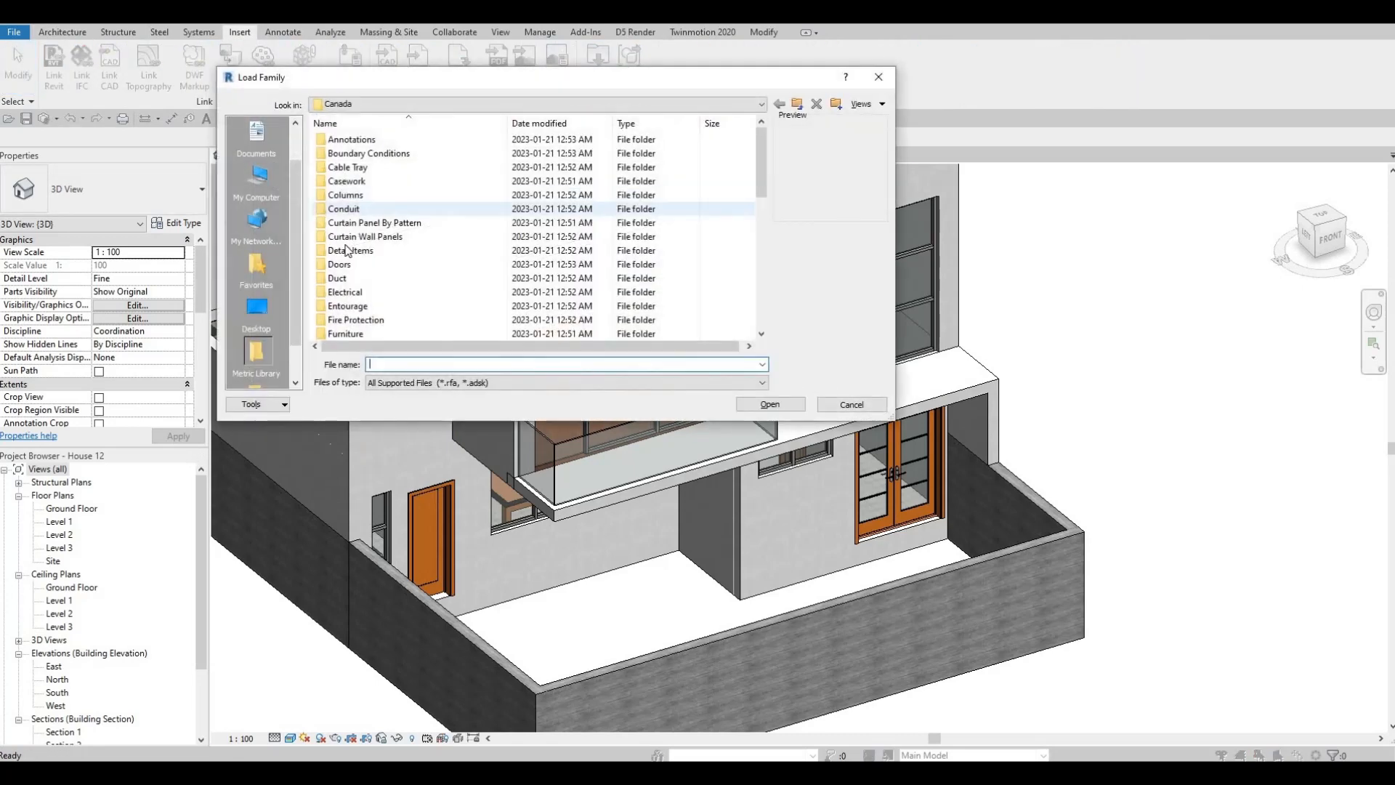
{"action": "double_click", "coordinate": [340, 264]}
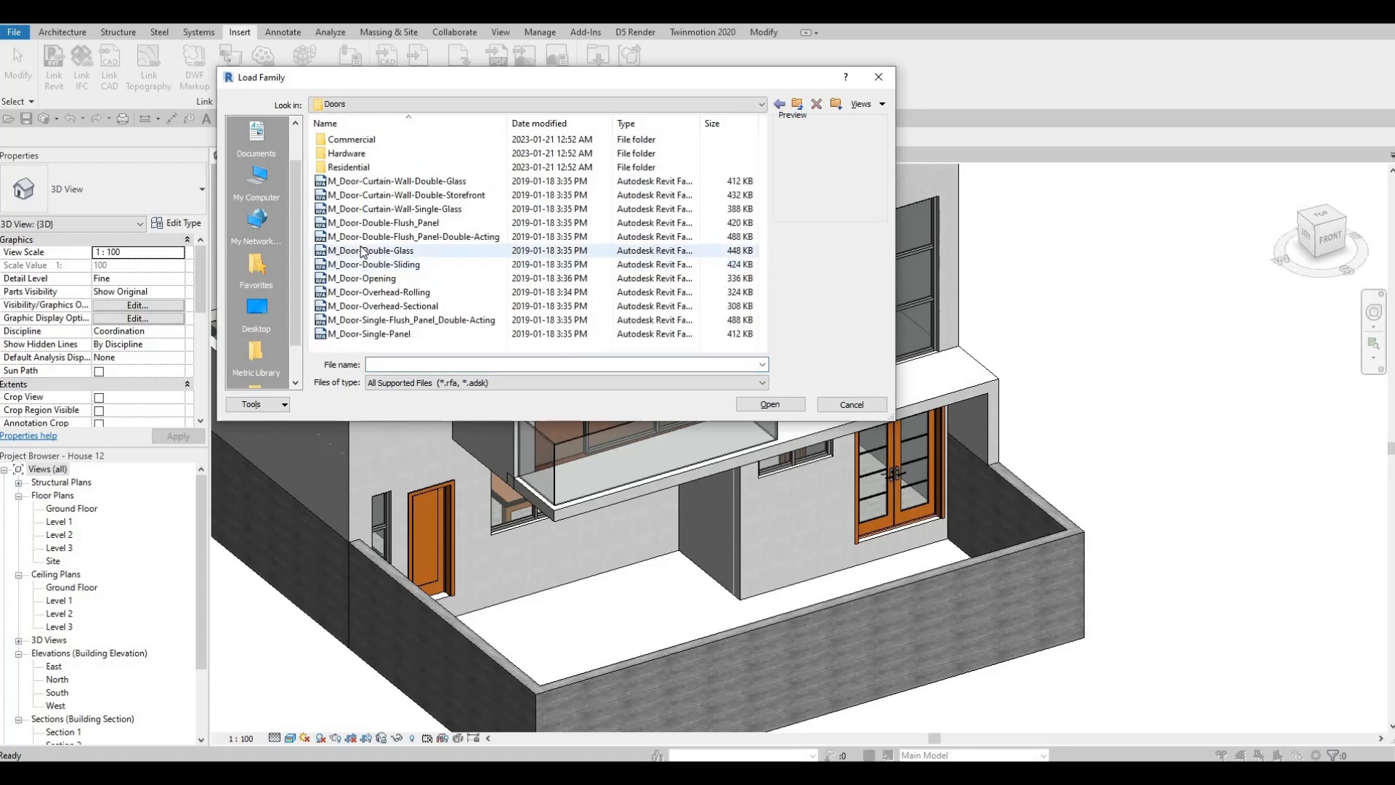
{"action": "left_click", "coordinate": [382, 211]}
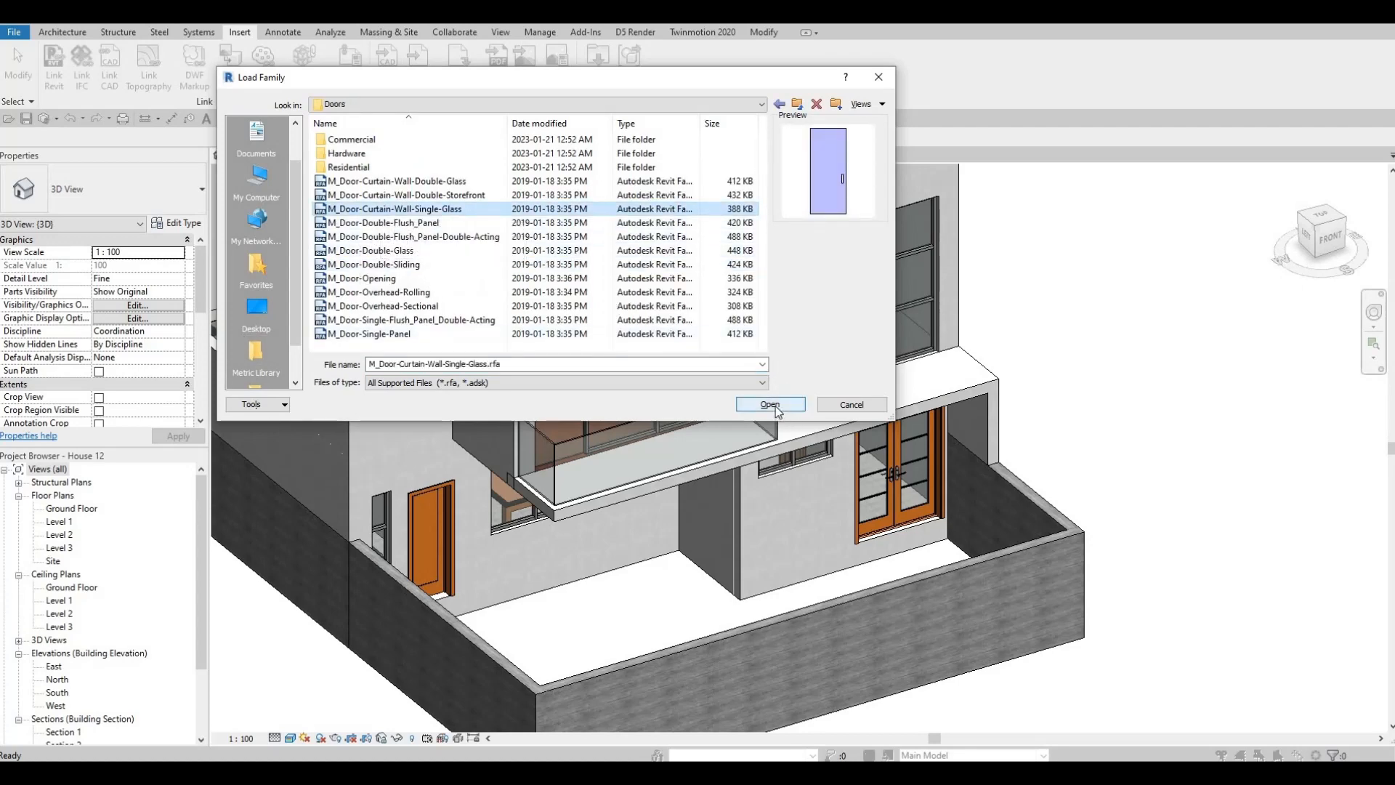
{"action": "key", "text": "Return"}
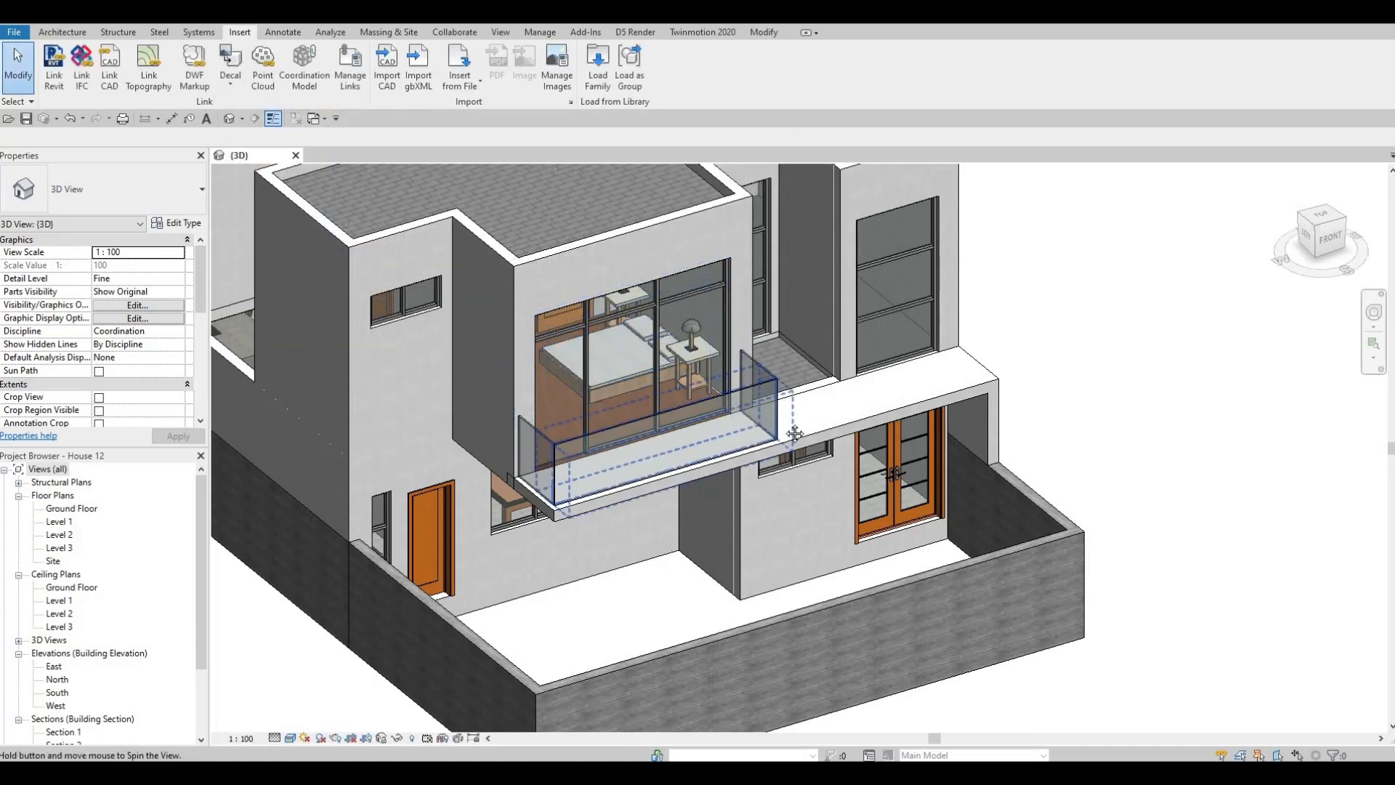
- Change the leftmost tall glazed panel of the front balcony curtain wall to the M_Door-Curtain-Wall-Single-Glass type
{"action": "middle_click_drag", "start_coordinate": [926, 363], "coordinate": [814, 394], "text": "shift"}
{"action": "scroll", "coordinate": [808, 395], "scroll_direction": "up", "scroll_amount": 5}
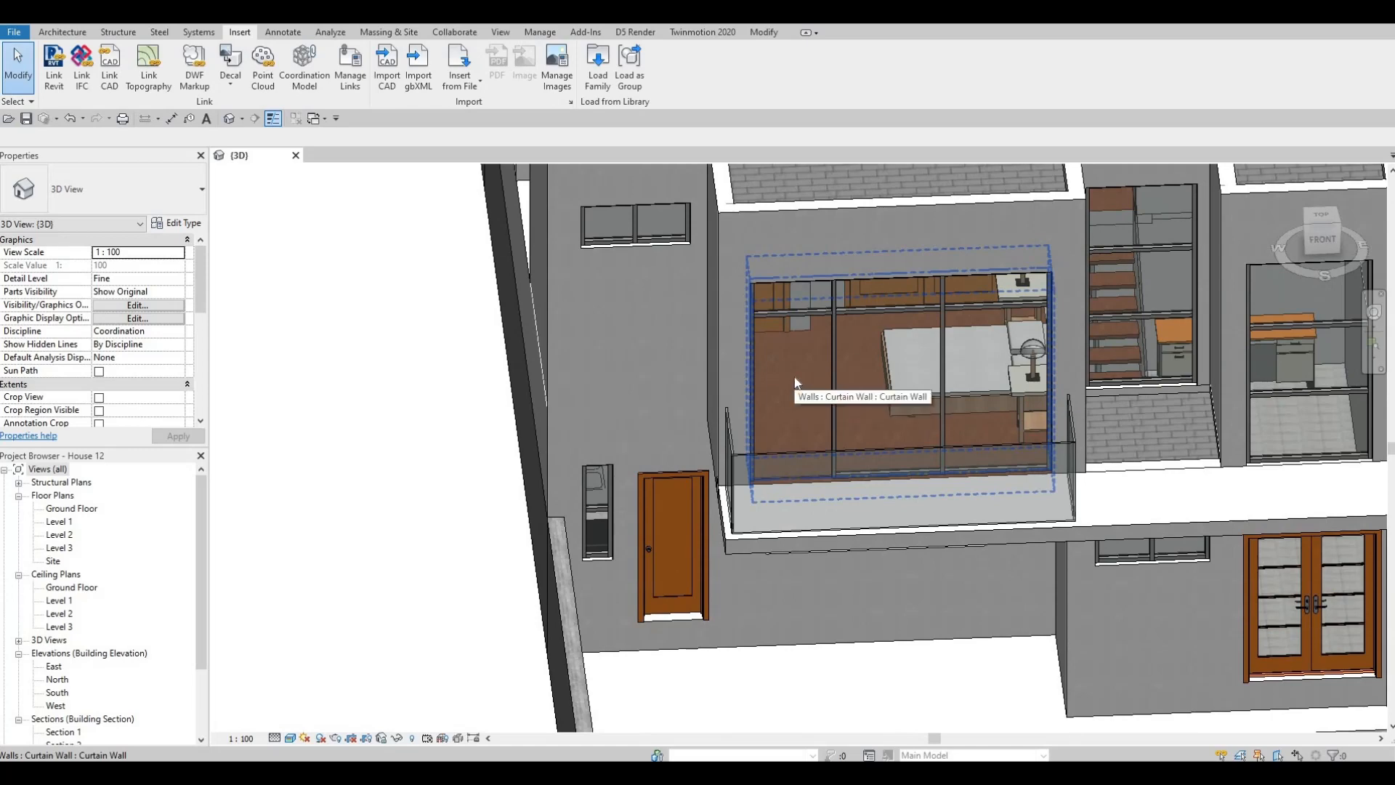
{"action": "key", "text": "Tab"}
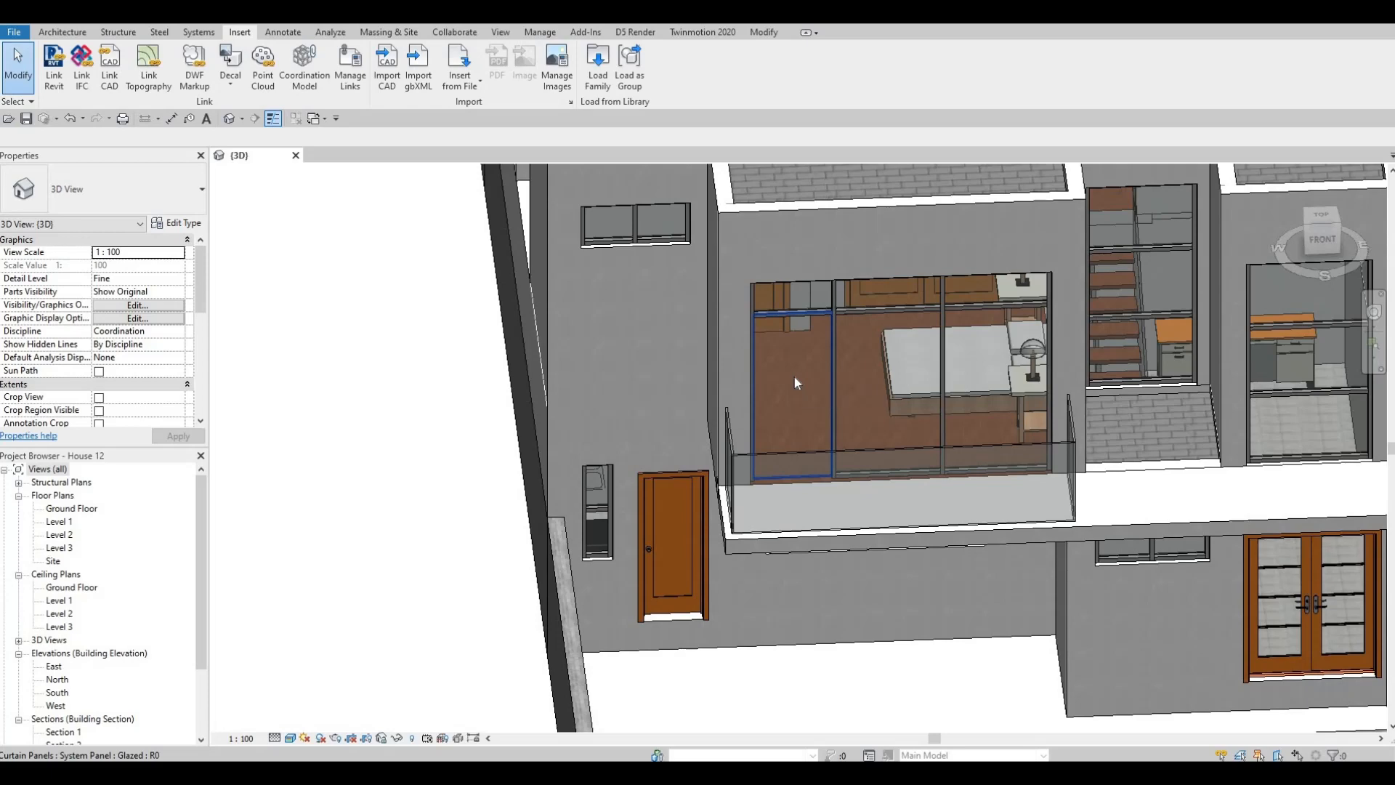
{"action": "left_click", "coordinate": [795, 377]}
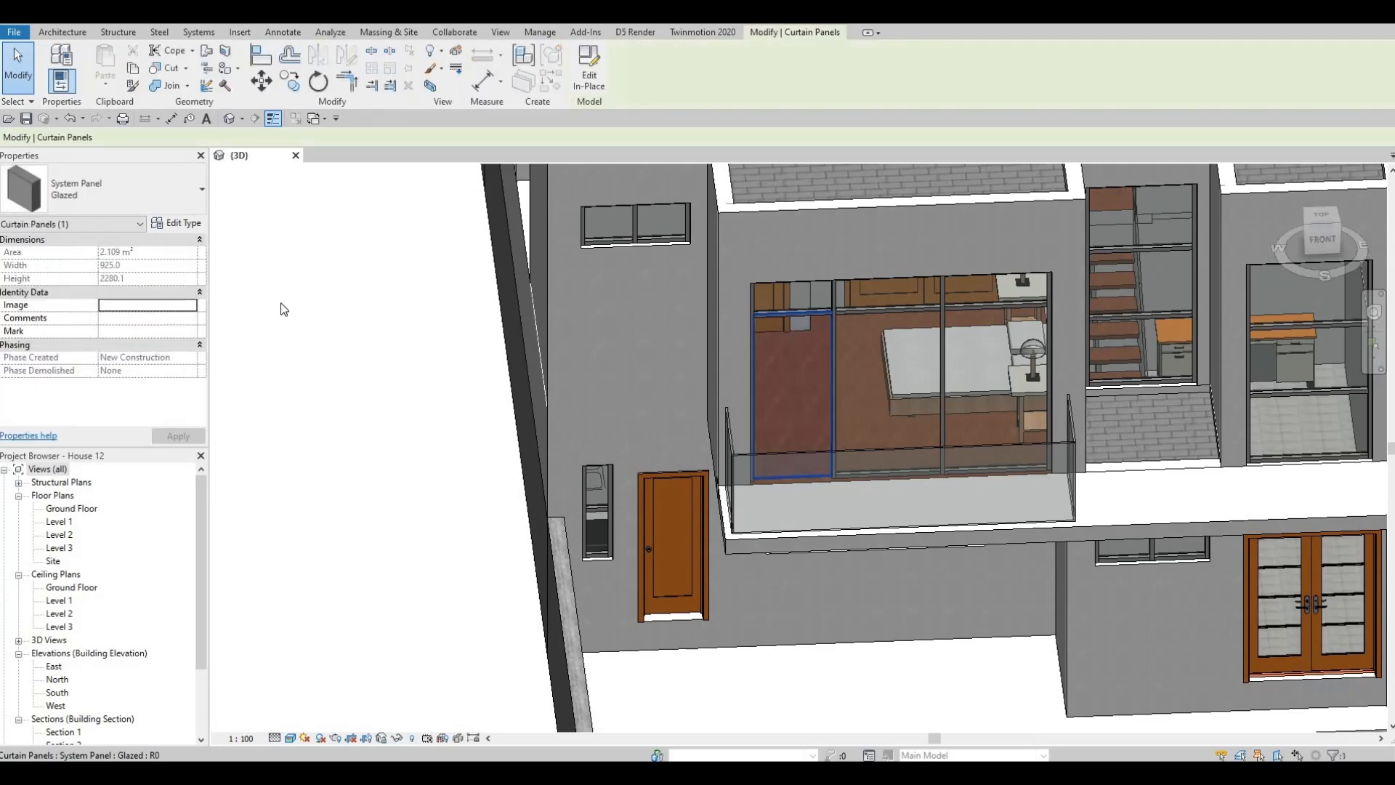
{"action": "left_click", "coordinate": [76, 188]}
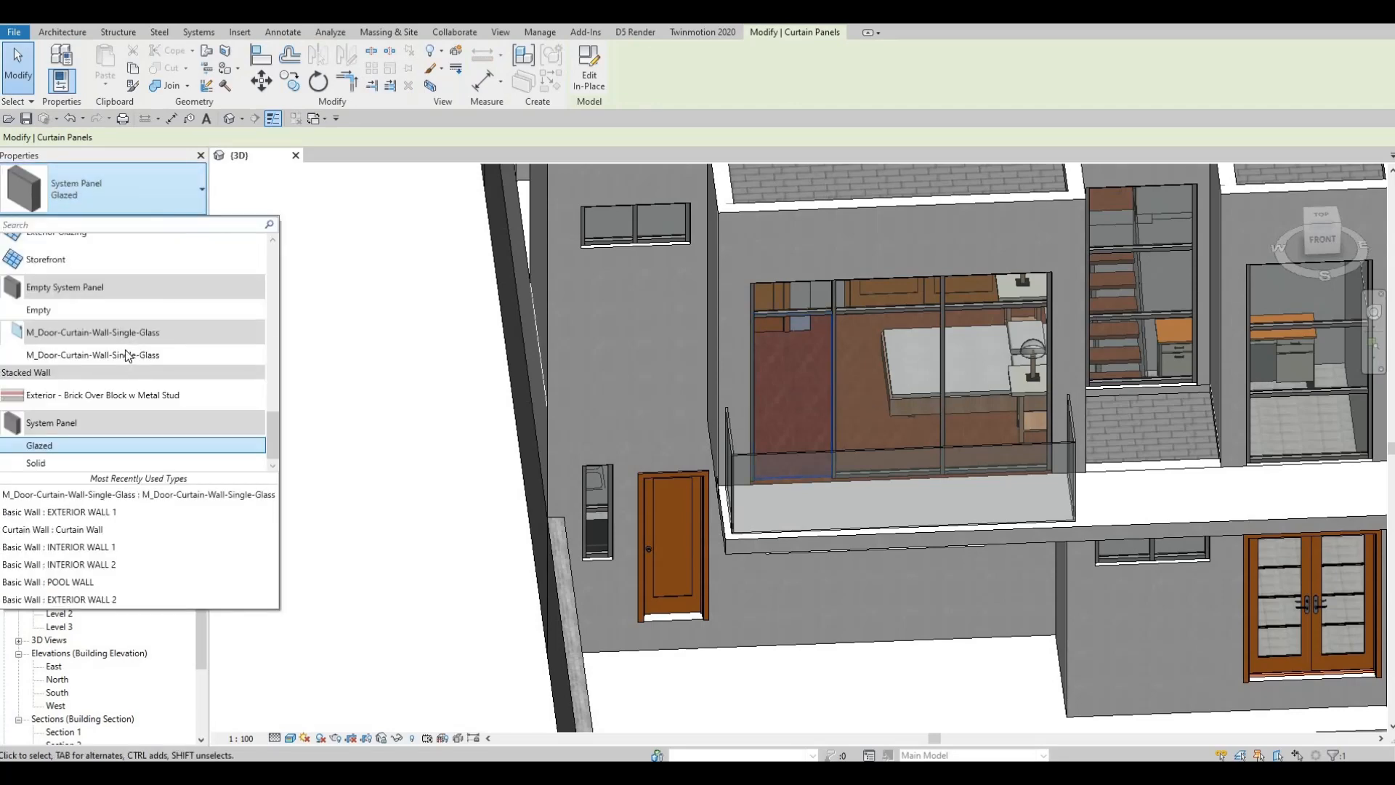
{"action": "mouse_move", "coordinate": [63, 360]}
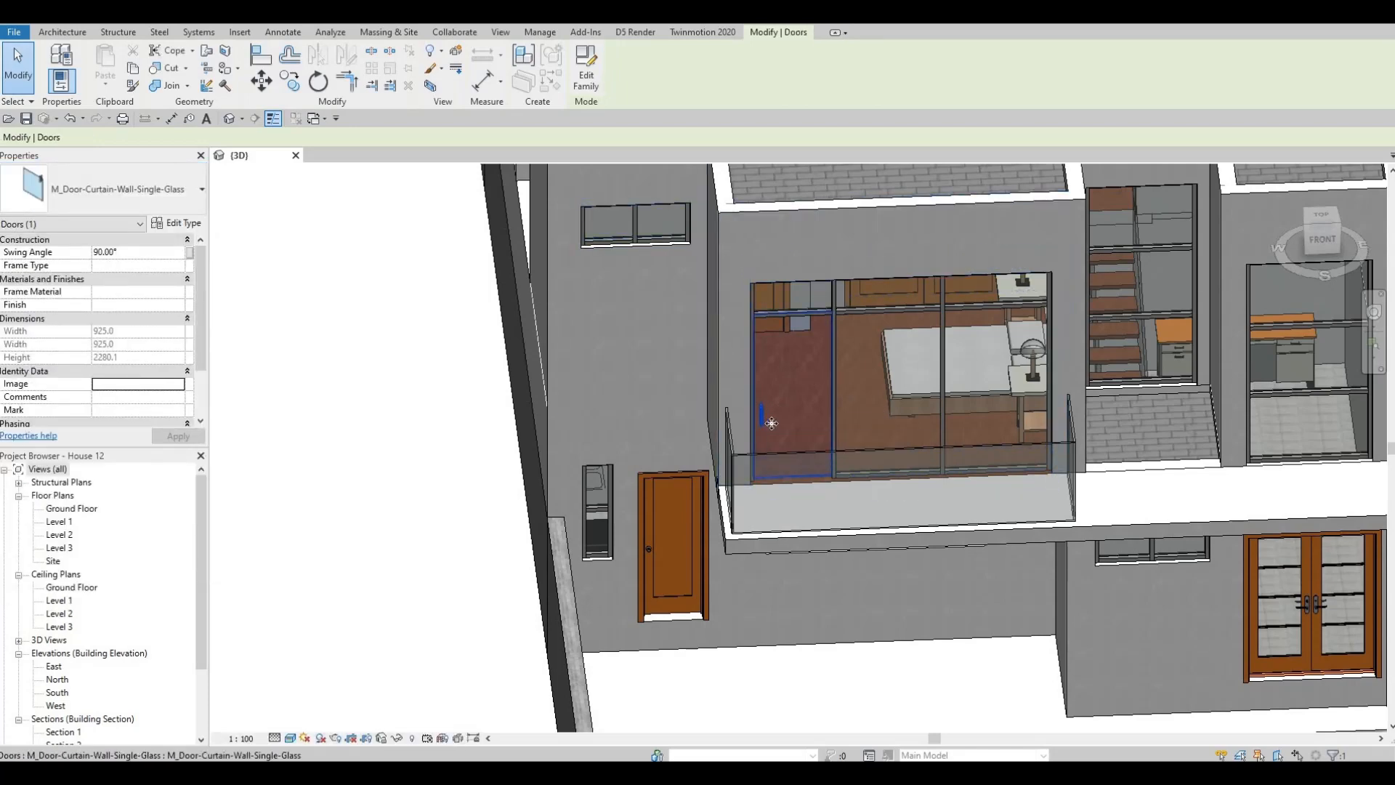
- Change the leftmost tall glazed panel of the rear balcony curtain wall to the M_Door-Curtain-Wall-Single-Glass type
{"action": "scroll", "coordinate": [735, 437], "scroll_direction": "down", "scroll_amount": 2}
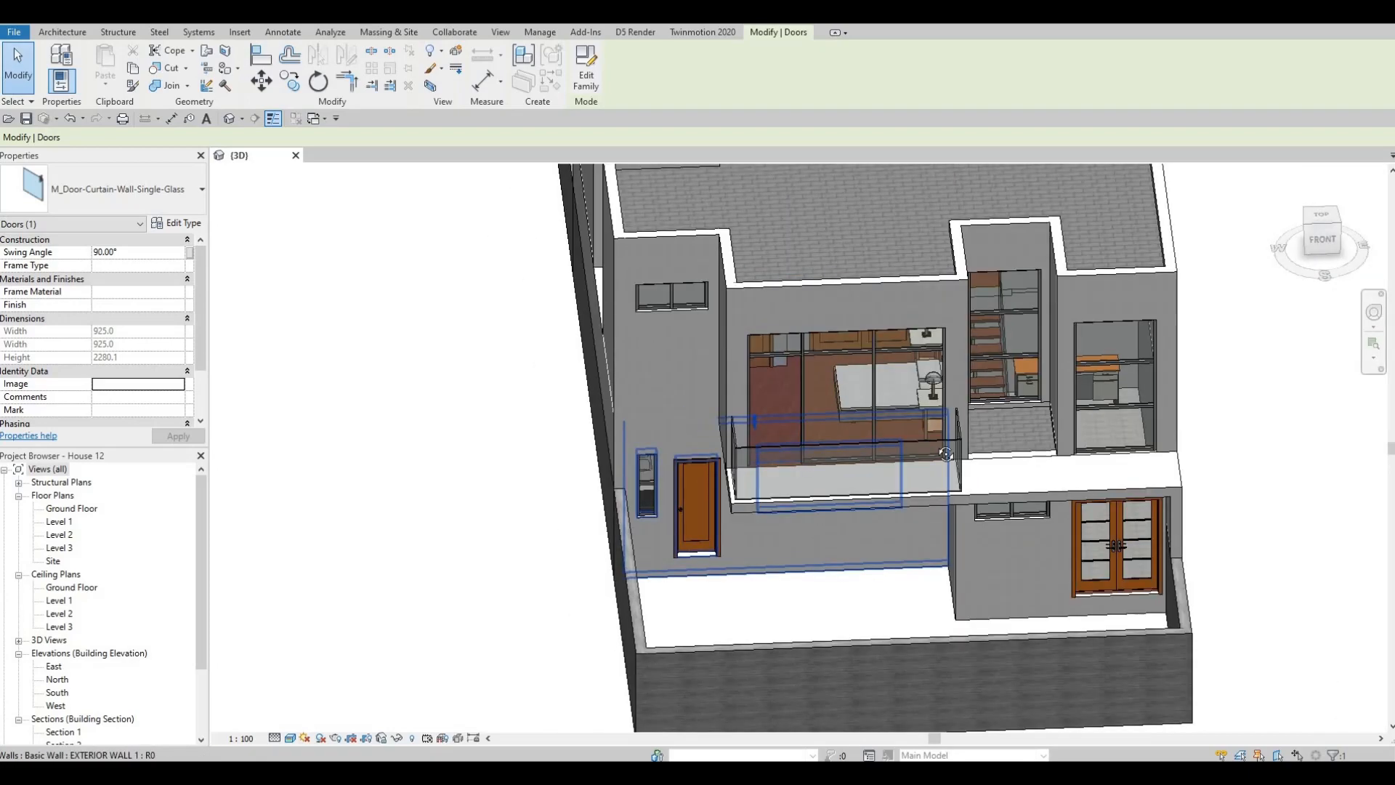
{"action": "middle_click_drag", "start_coordinate": [734, 458], "coordinate": [790, 367], "text": "shift"}
{"action": "scroll", "coordinate": [783, 368], "scroll_direction": "up", "scroll_amount": 2}
{"action": "scroll", "coordinate": [769, 421], "scroll_direction": "down", "scroll_amount": 2}
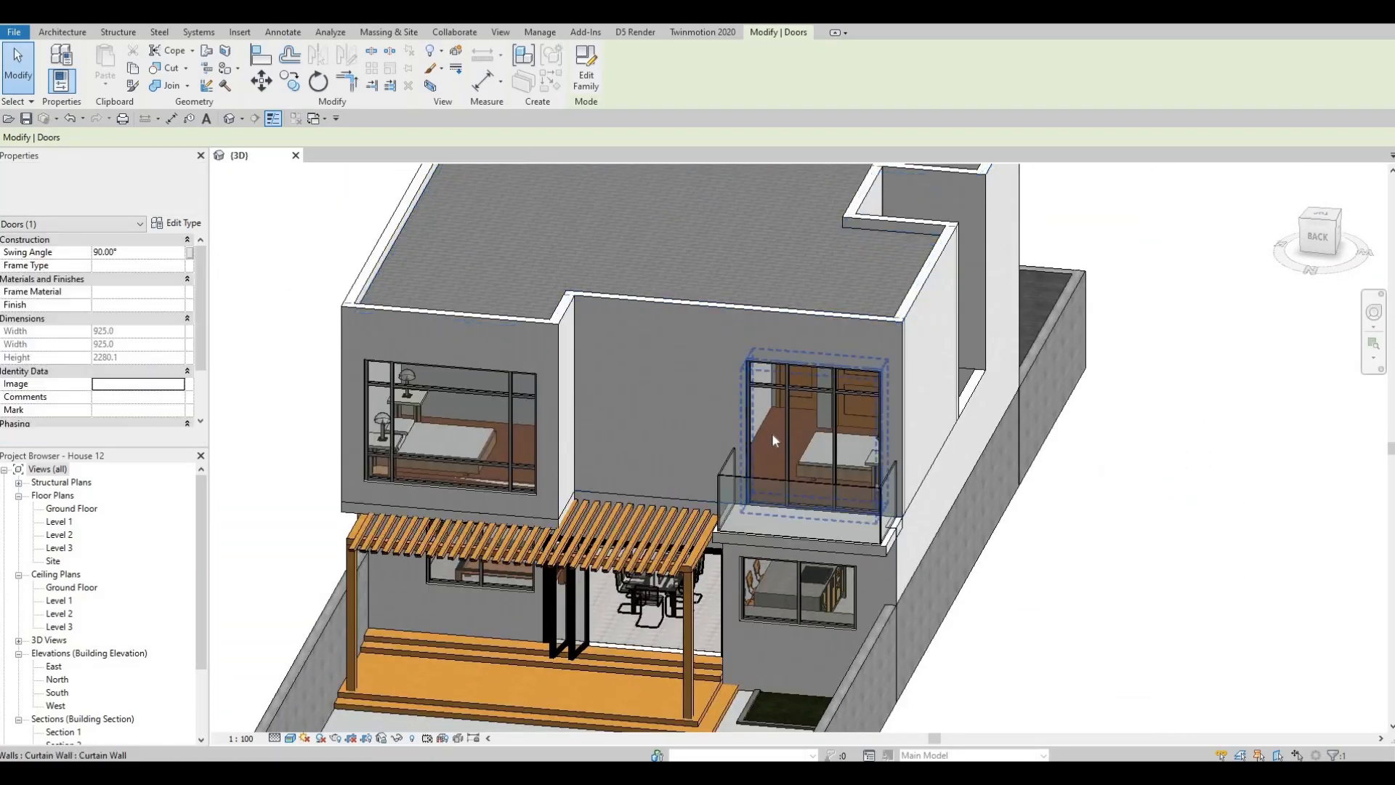
{"action": "scroll", "coordinate": [766, 465], "scroll_direction": "up", "scroll_amount": 2}
{"action": "scroll", "coordinate": [765, 465], "scroll_direction": "up", "scroll_amount": 3}
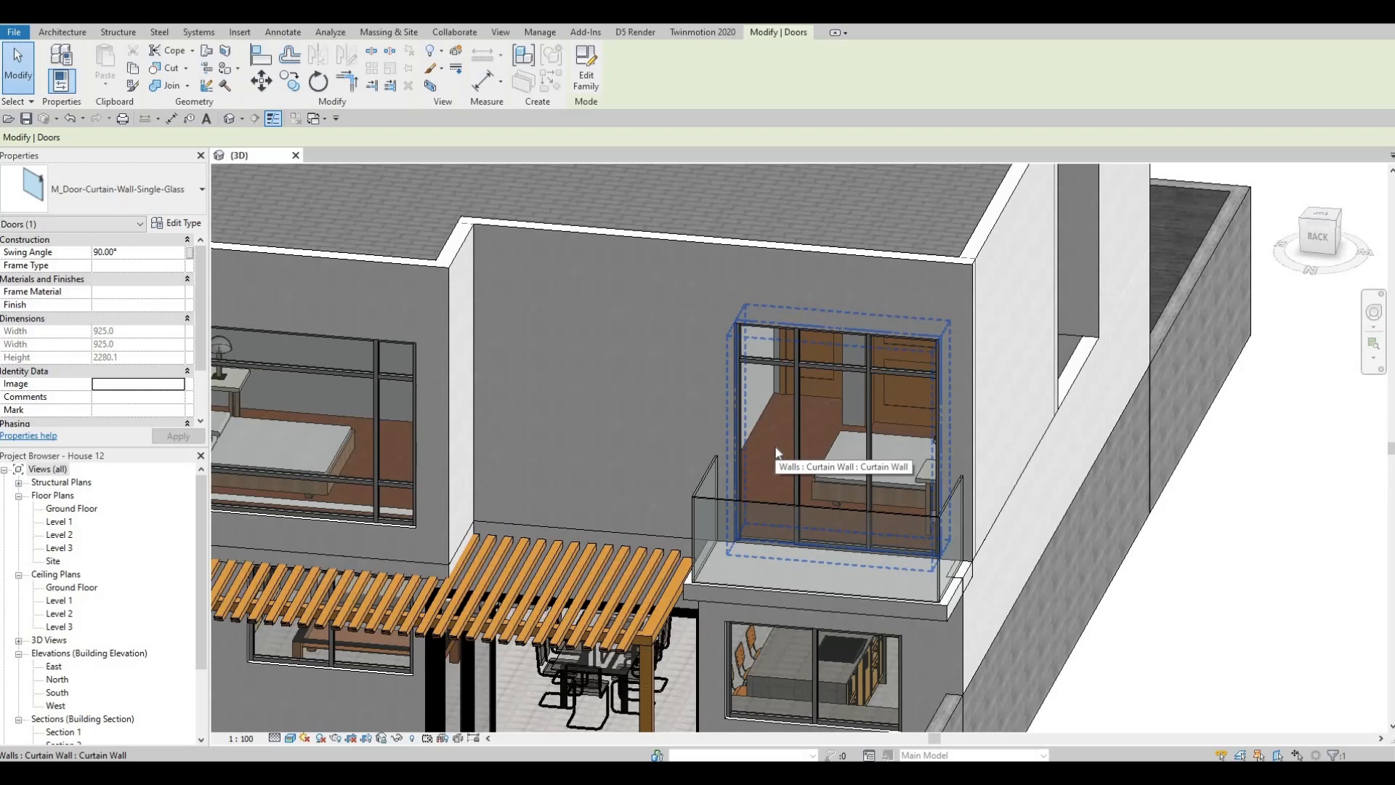
{"action": "key", "text": "Tab"}
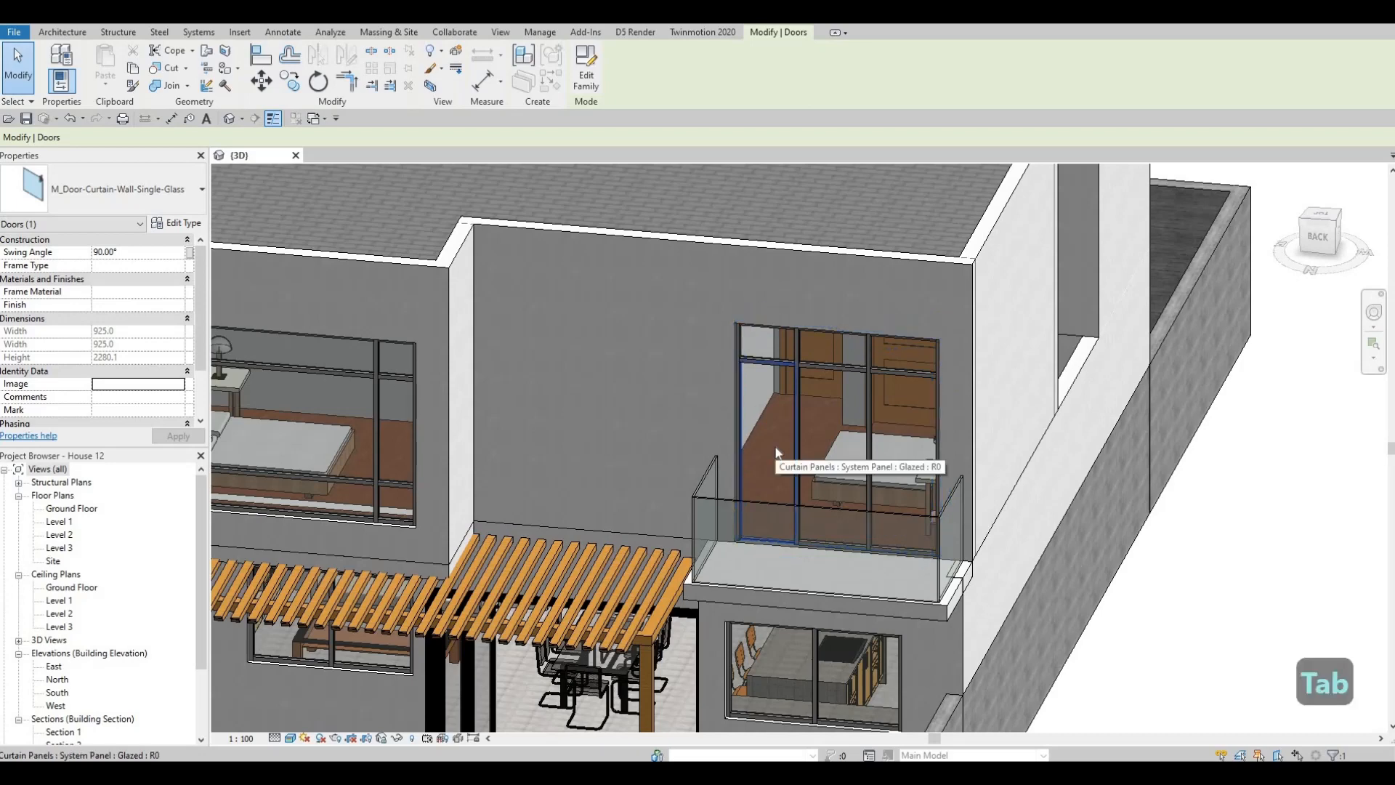
{"action": "left_click", "coordinate": [776, 452]}
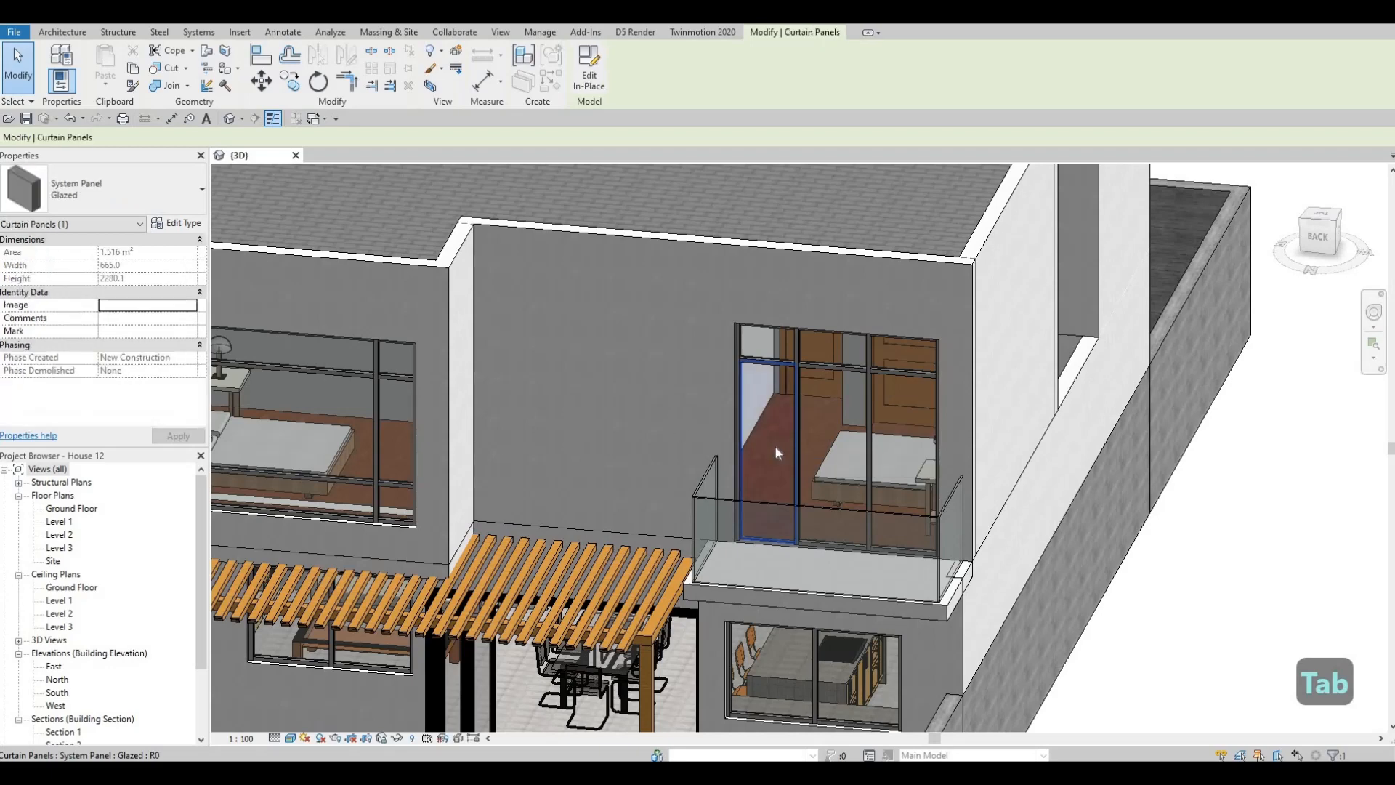
{"action": "left_click", "coordinate": [116, 209]}
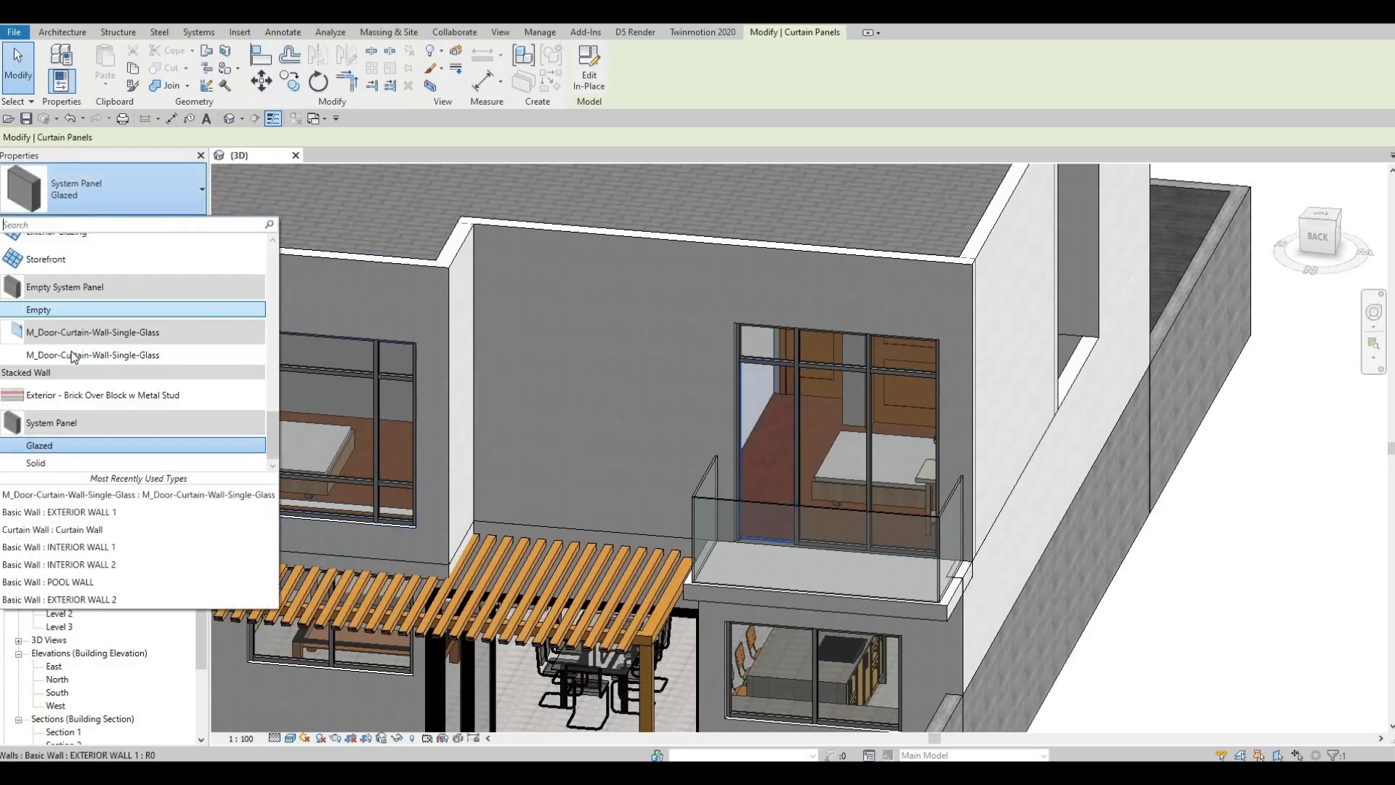
{"action": "left_click", "coordinate": [181, 353]}
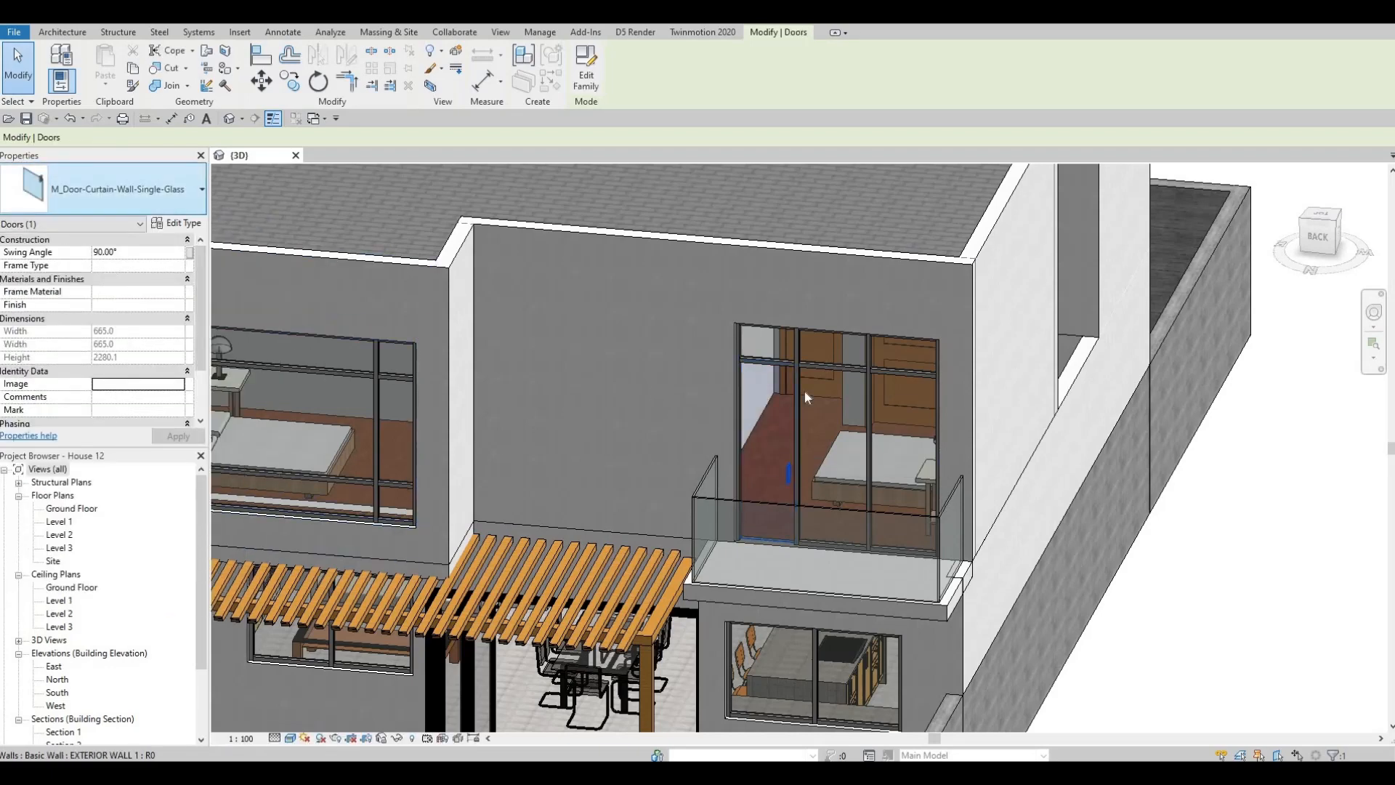
- Flip the rear balcony glass door in the Level 2 floor plan so it swings outward onto the balcony
{"action": "double_click", "coordinate": [65, 536]}
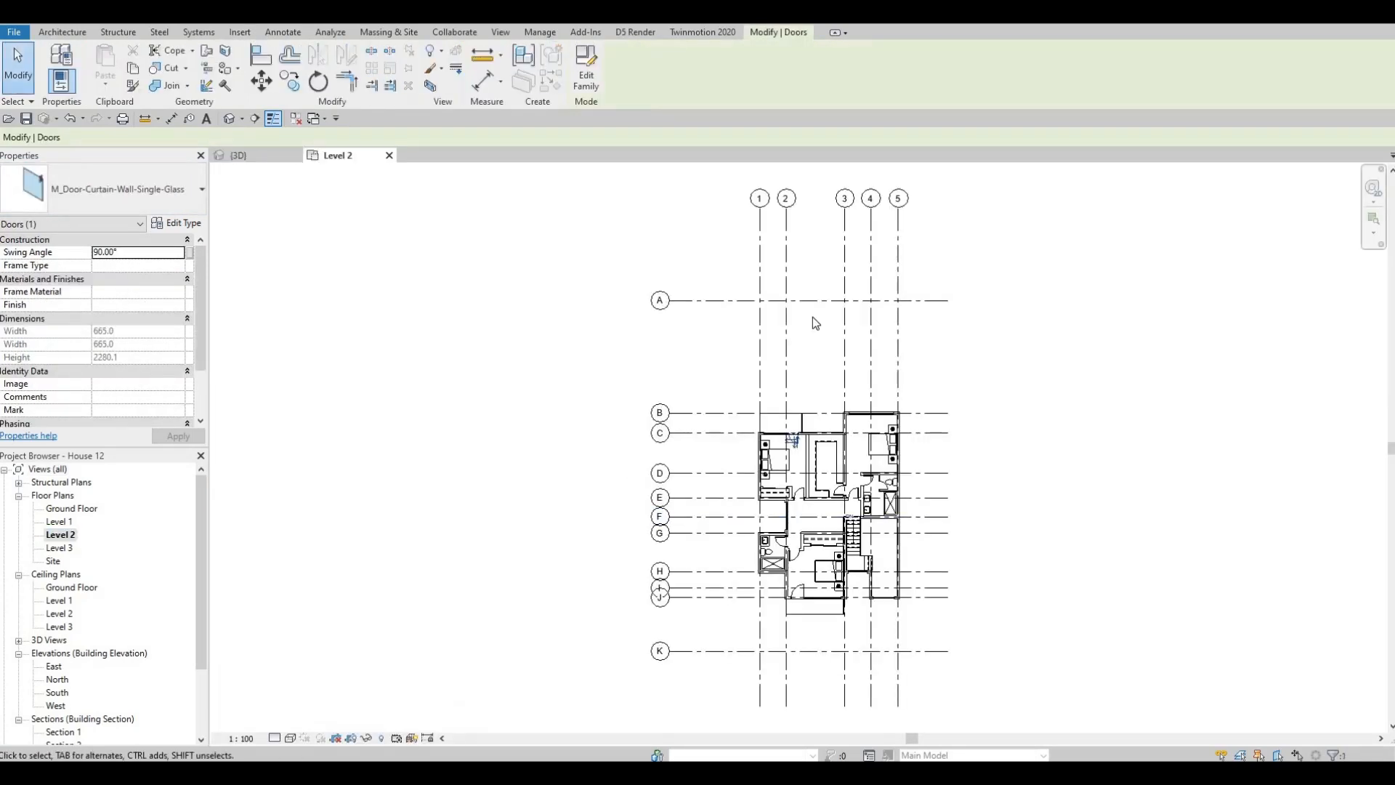
{"action": "scroll", "coordinate": [706, 403], "scroll_direction": "up", "scroll_amount": 5}
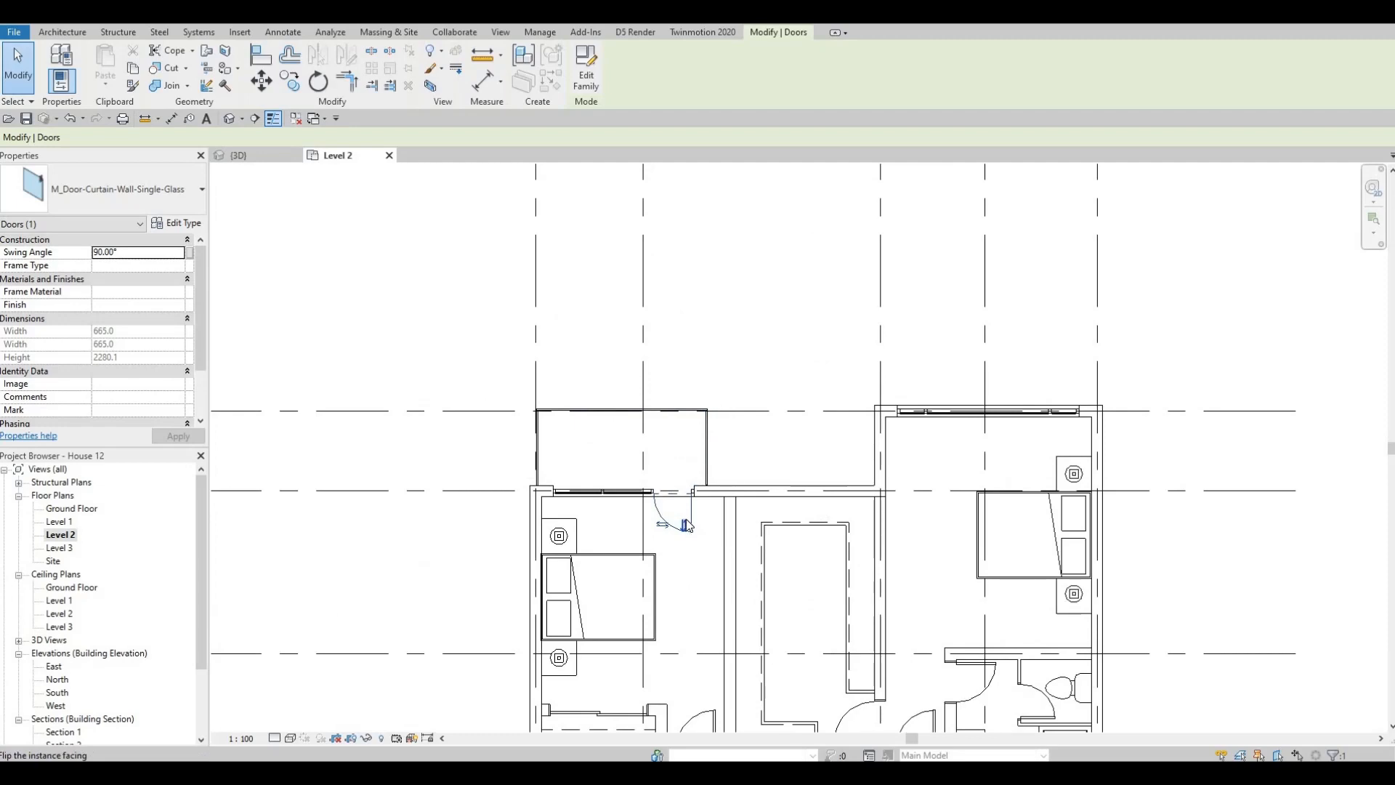
{"action": "left_click", "coordinate": [686, 525]}
- Flip the front balcony glass door's hand and facing so it hinges on the outer wall side and swings onto the balcony
{"action": "scroll", "coordinate": [673, 490], "scroll_direction": "down", "scroll_amount": 3}
{"action": "middle_click_drag", "start_coordinate": [692, 553], "coordinate": [667, 377]}
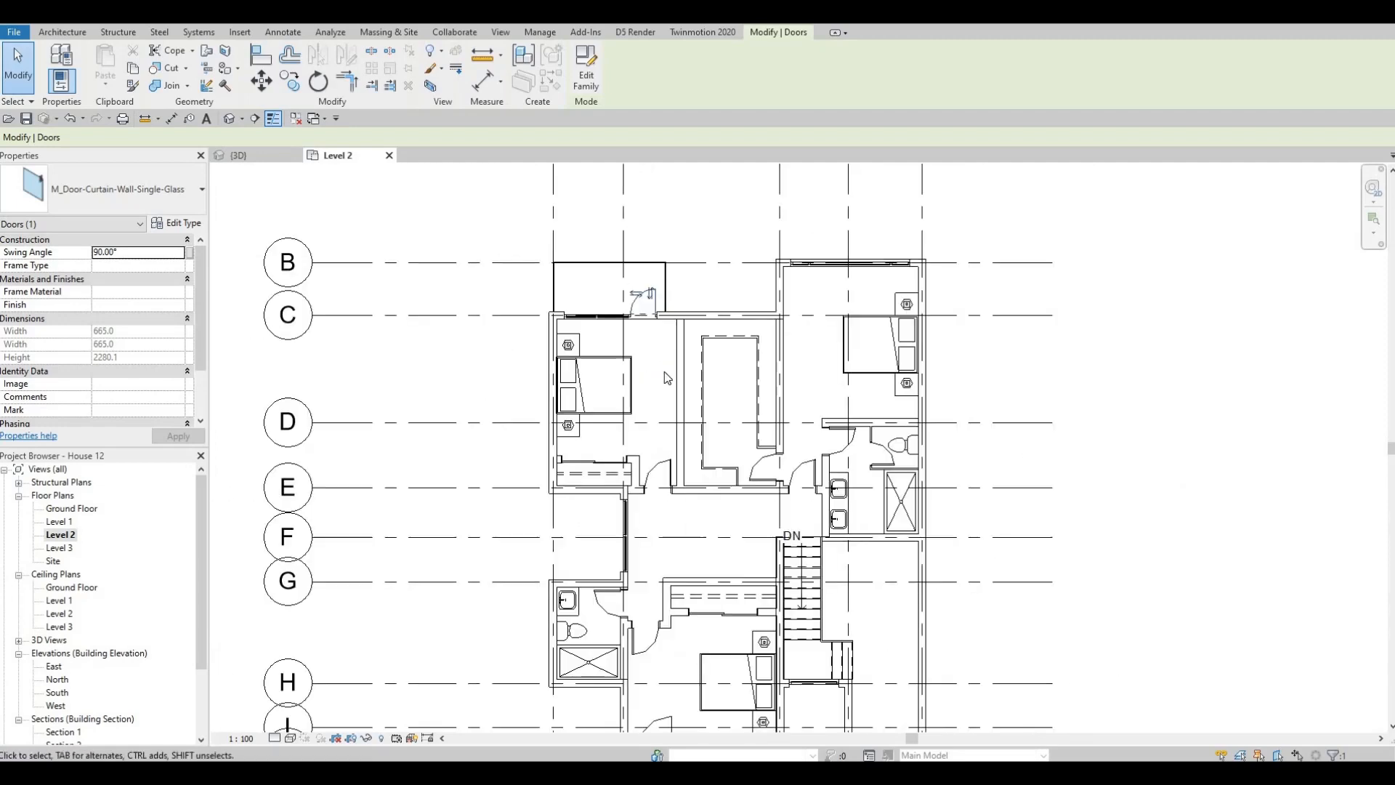
{"action": "middle_click_drag", "start_coordinate": [659, 669], "coordinate": [670, 403]}
{"action": "scroll", "coordinate": [669, 414], "scroll_direction": "down", "scroll_amount": 1}
{"action": "scroll", "coordinate": [670, 444], "scroll_direction": "up", "scroll_amount": 2}
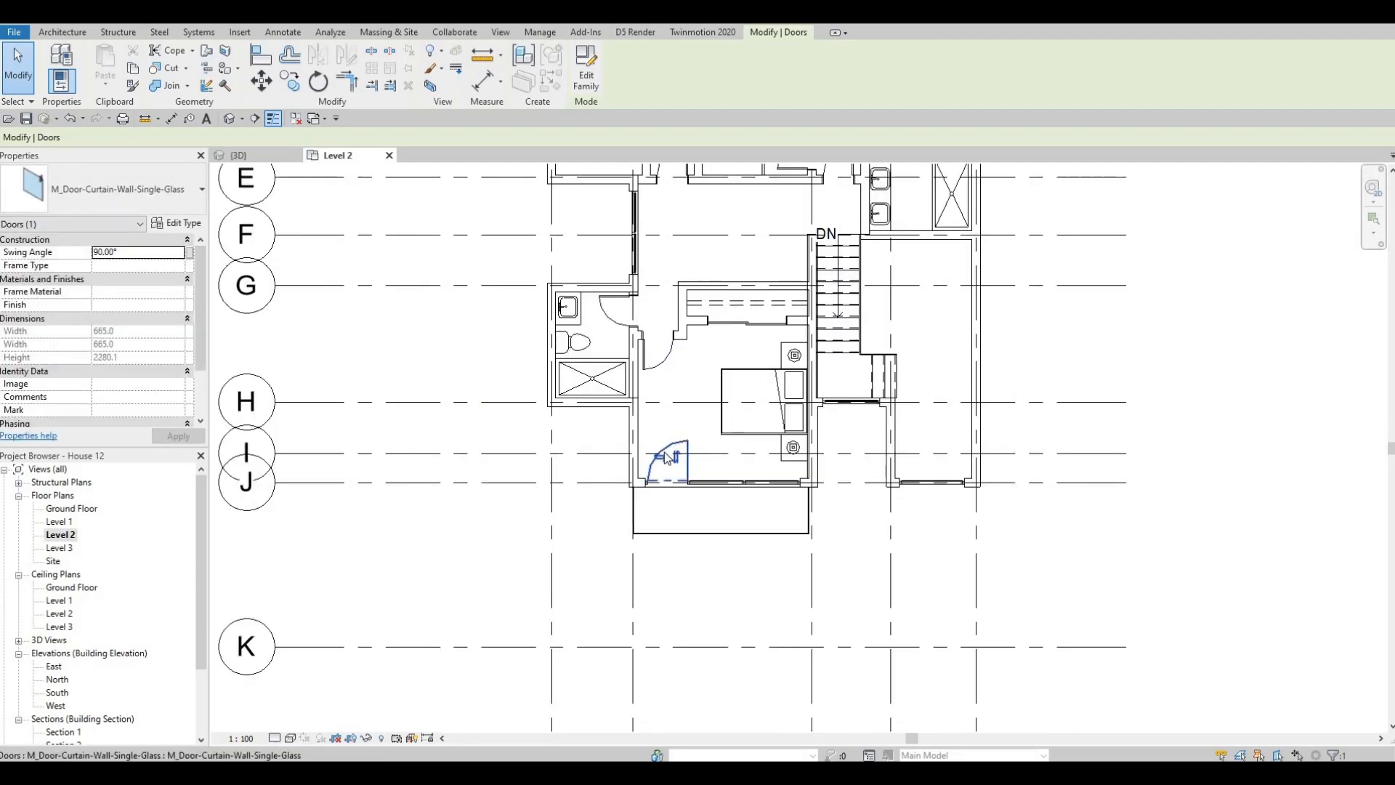
{"action": "middle_click_drag", "start_coordinate": [656, 549], "coordinate": [623, 630]}
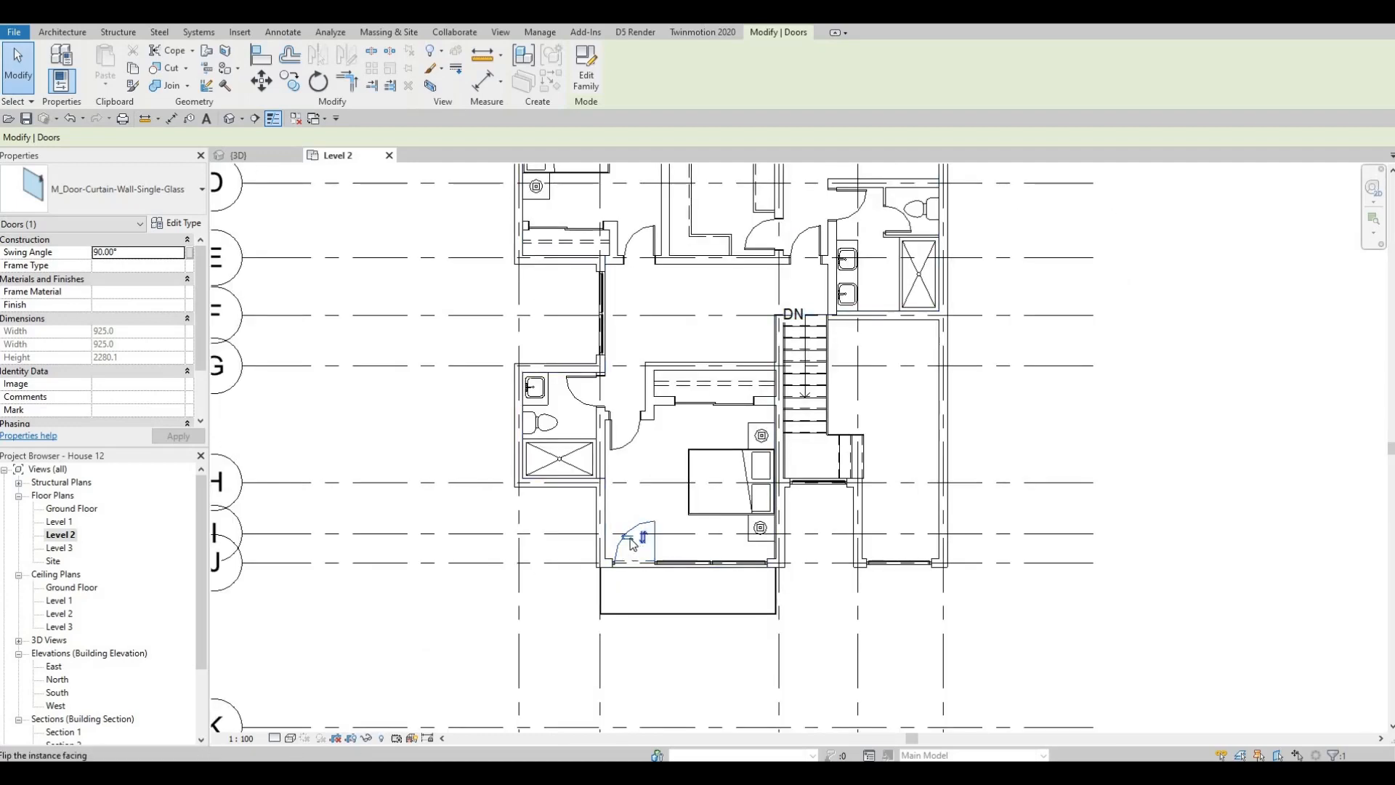
{"action": "left_click", "coordinate": [627, 540]}
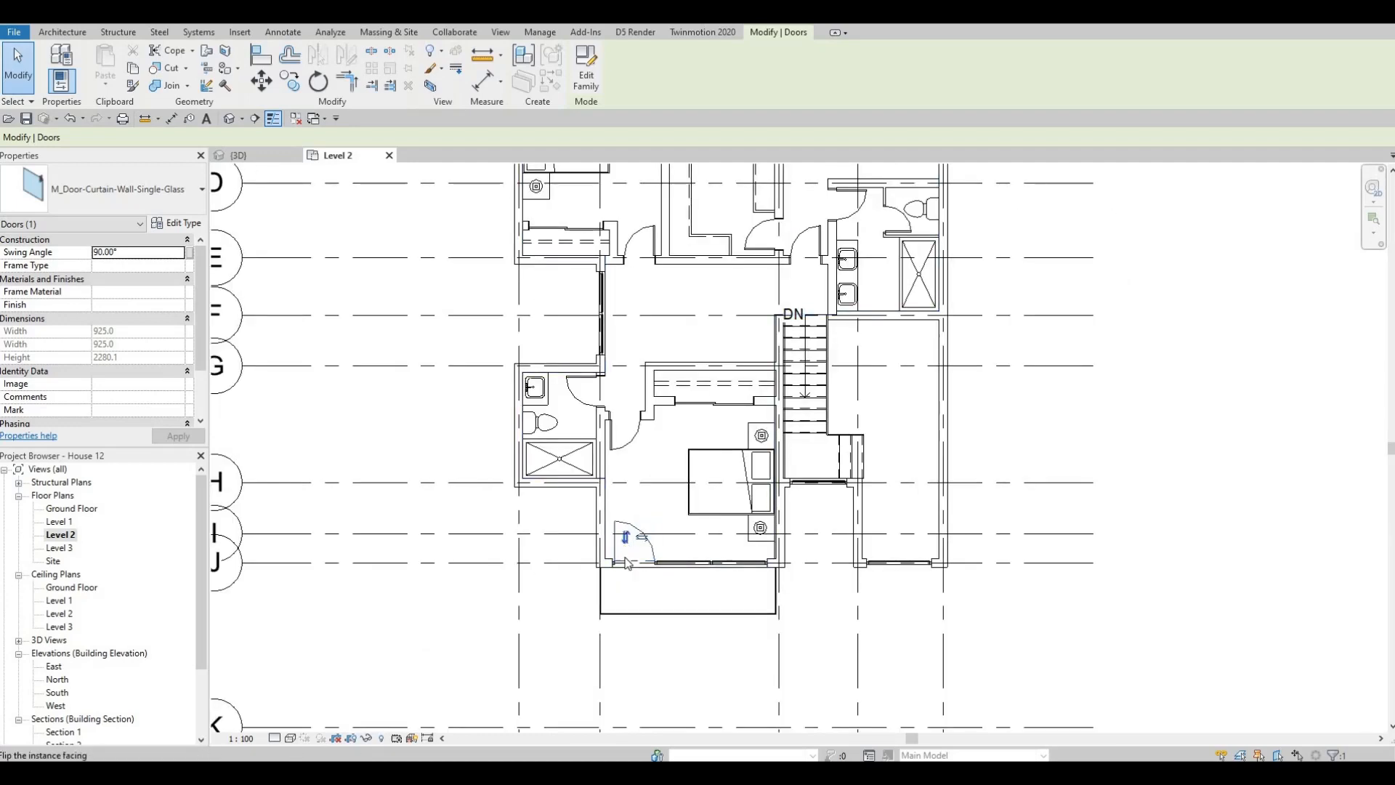
{"action": "scroll", "coordinate": [639, 576], "scroll_direction": "down", "scroll_amount": 3}
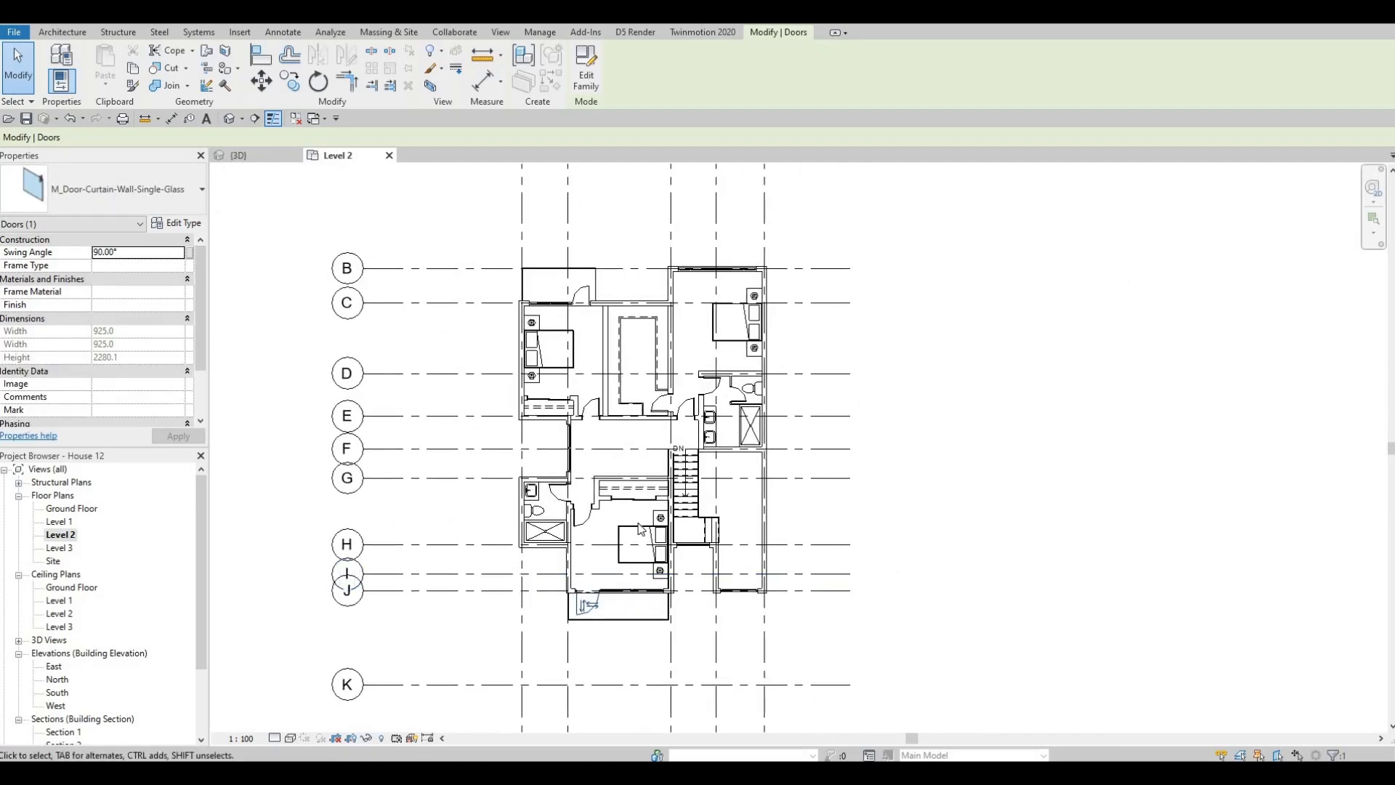
{"action": "scroll", "coordinate": [731, 509], "scroll_direction": "up", "scroll_amount": 2}
{"action": "key", "text": "Escape"}
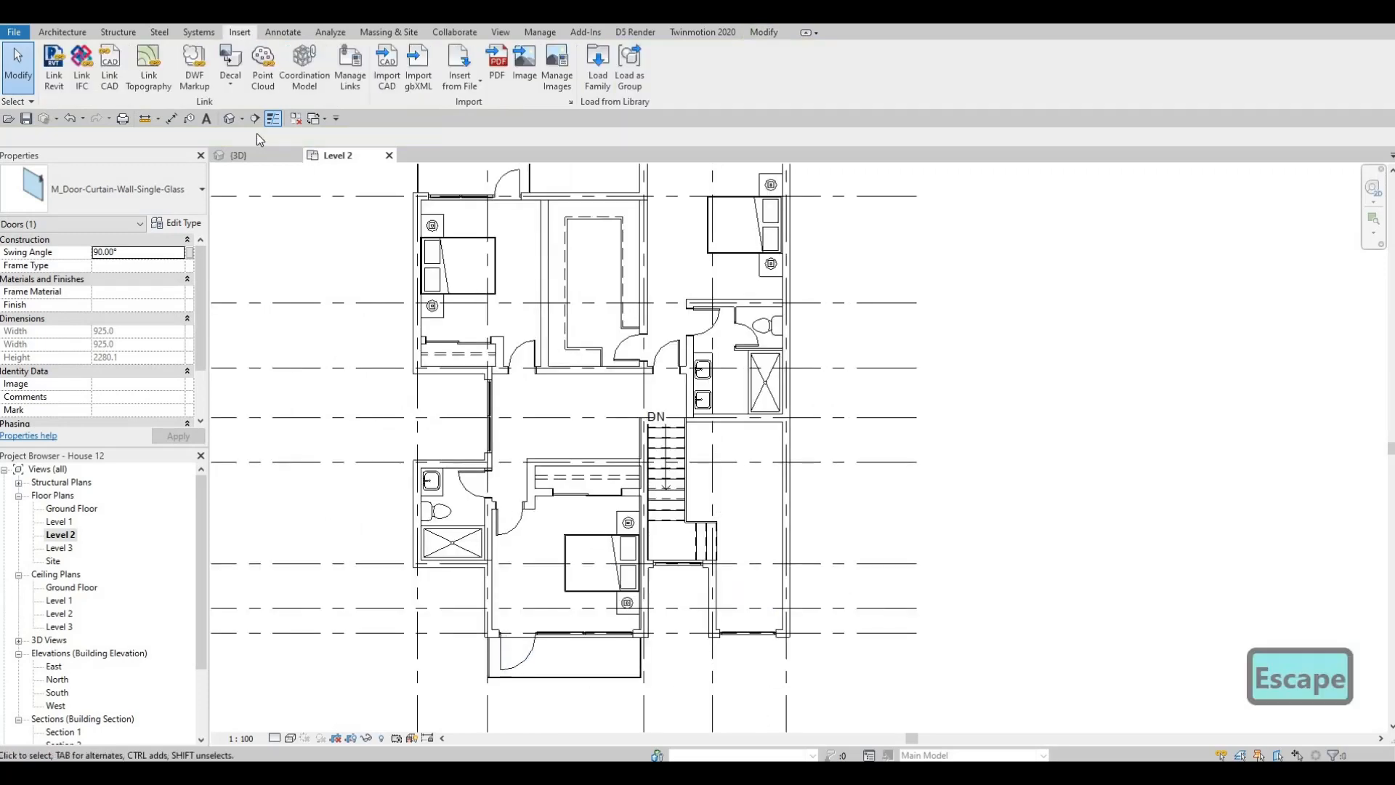
- Examine the rear and front balcony doors and the unfloored front yard in the 3D view
{"action": "left_click", "coordinate": [234, 120]}
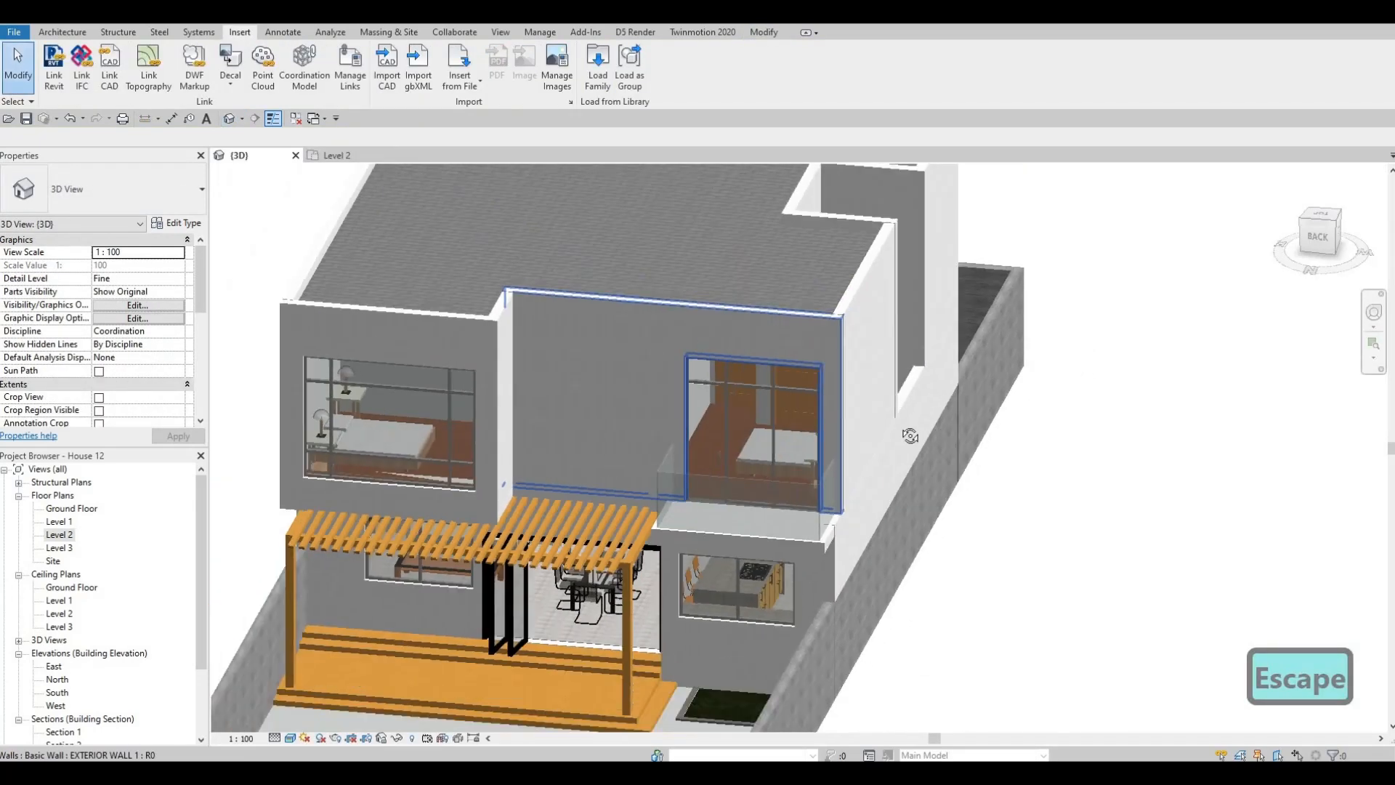
{"action": "middle_click_drag", "start_coordinate": [910, 436], "coordinate": [516, 427], "text": "shift"}
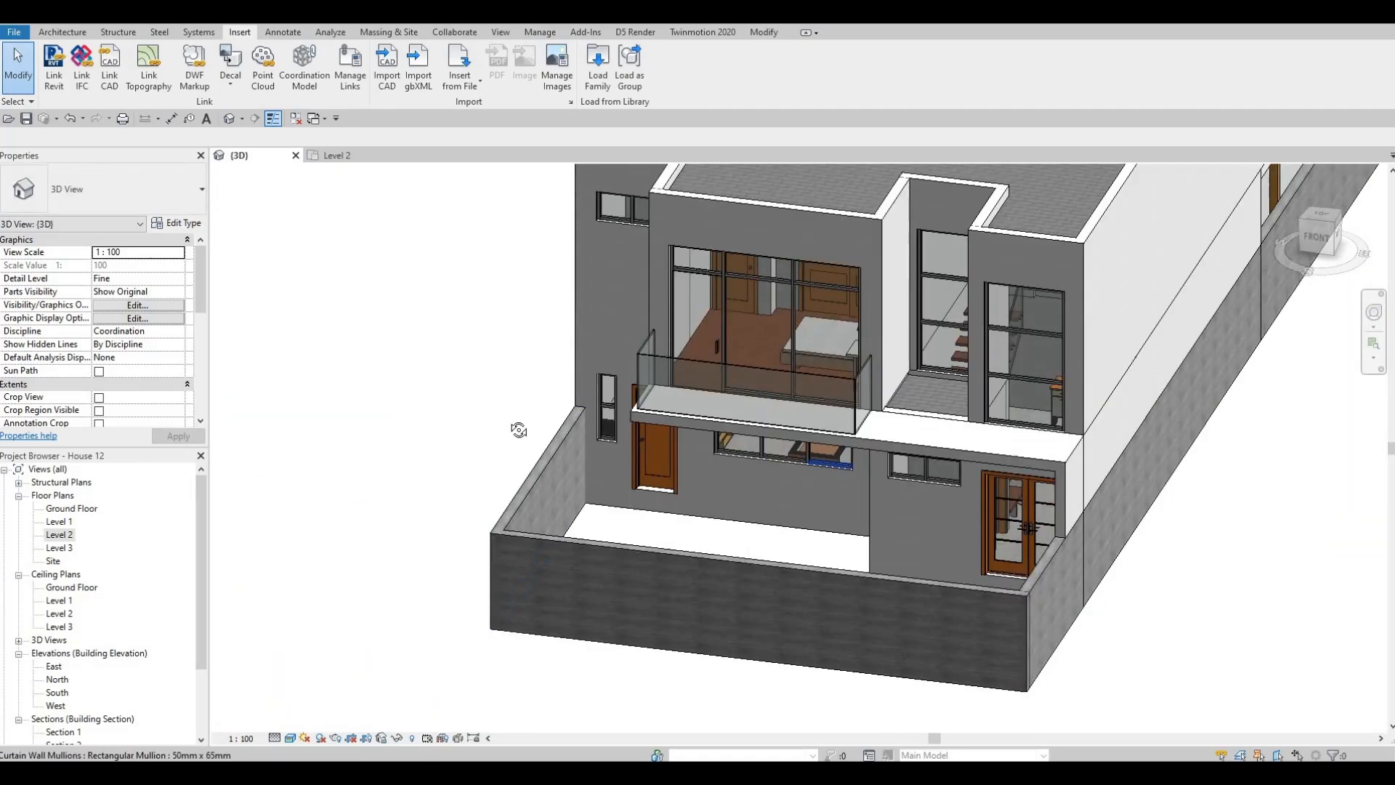
{"action": "middle_click_drag", "start_coordinate": [581, 390], "coordinate": [572, 311], "text": "shift"}
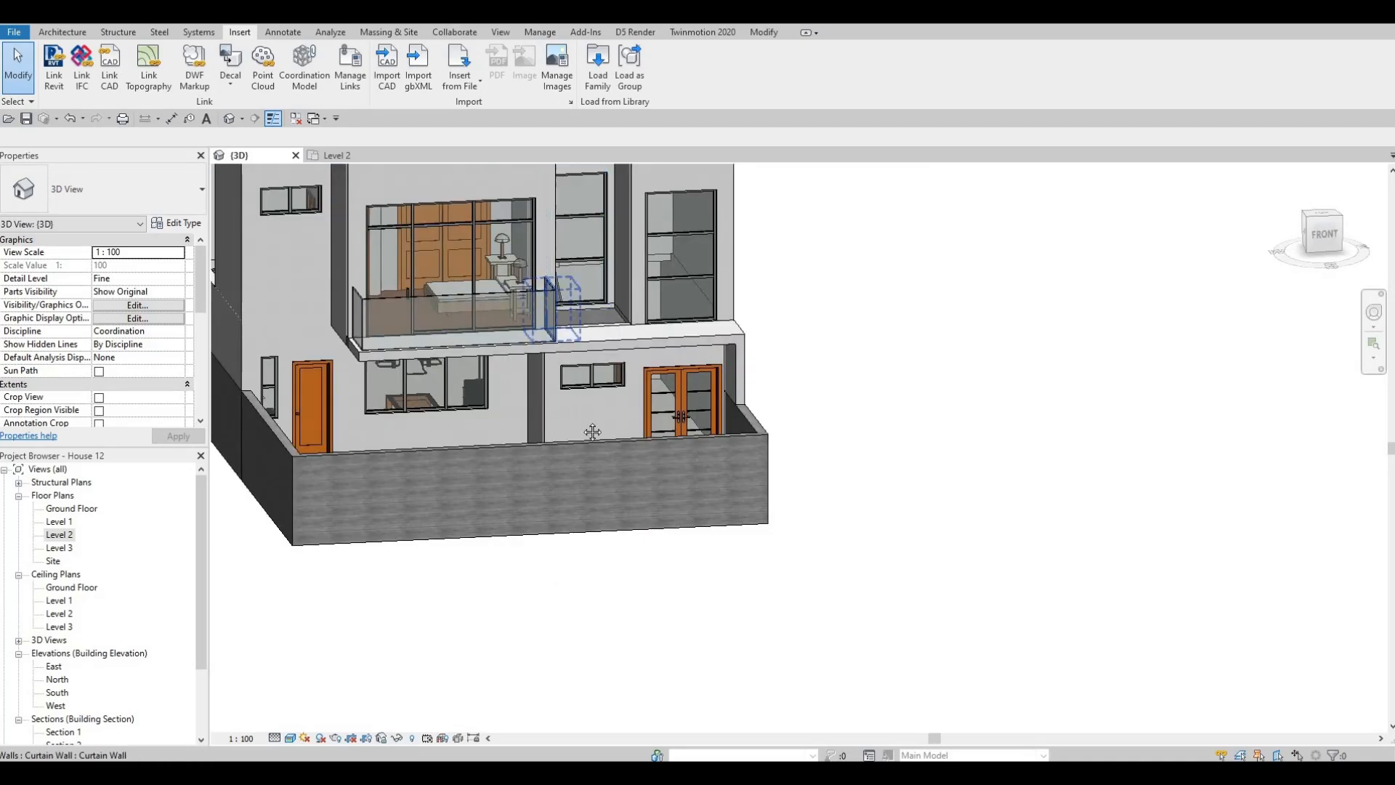
{"action": "key", "text": "F1"}
{"action": "middle_click_drag", "start_coordinate": [573, 479], "coordinate": [533, 394], "text": "shift"}
{"action": "scroll", "coordinate": [533, 395], "scroll_direction": "up", "scroll_amount": 5}
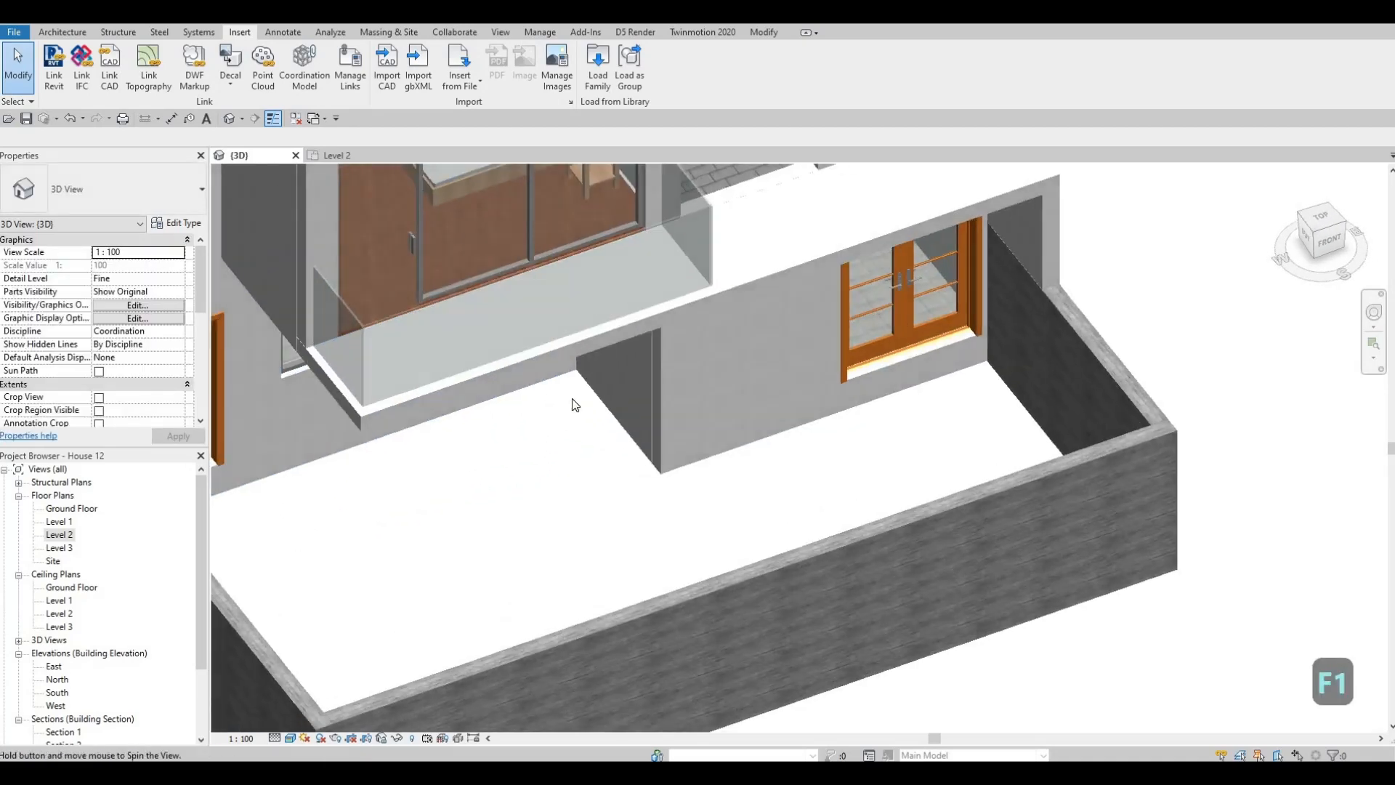
{"action": "scroll", "coordinate": [545, 419], "scroll_direction": "down", "scroll_amount": 2}
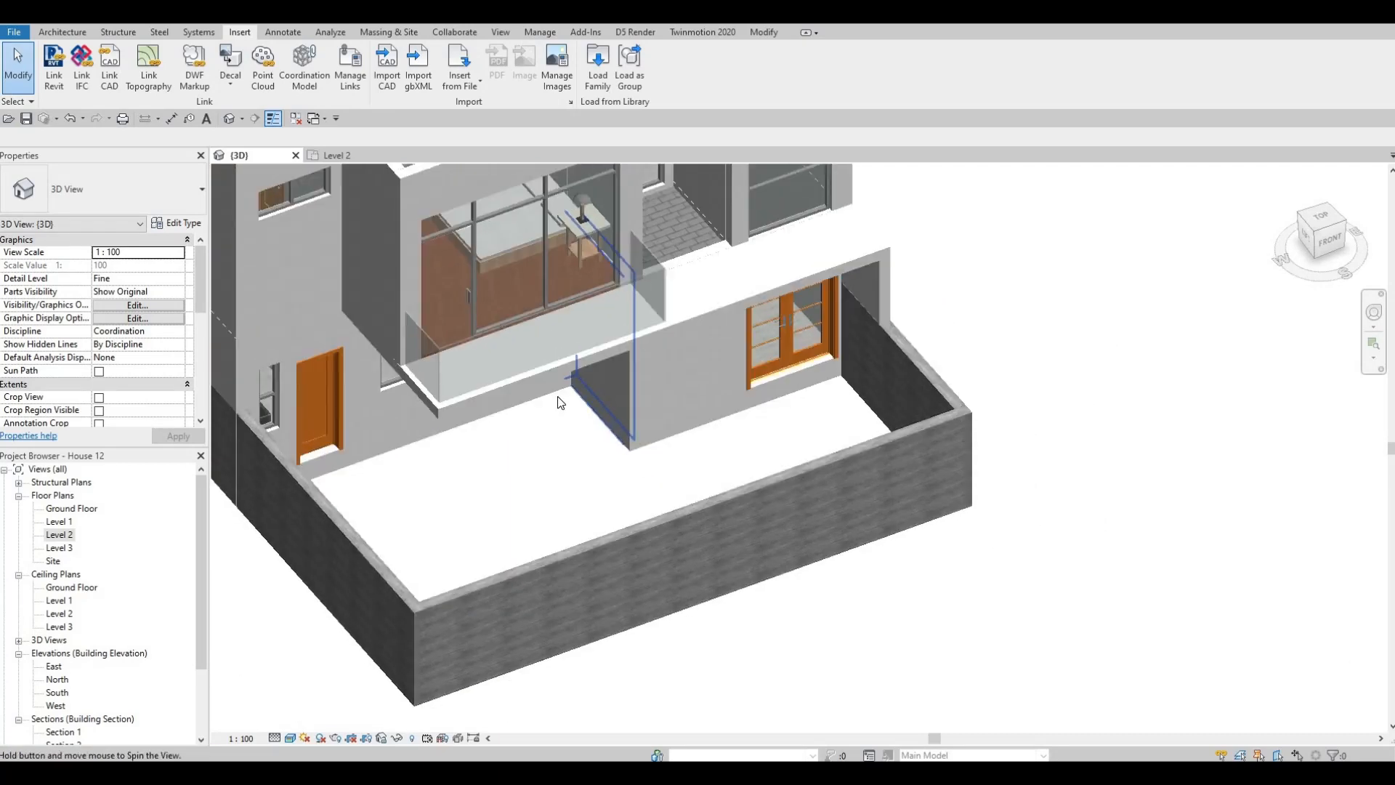
{"action": "middle_click_drag", "start_coordinate": [560, 397], "coordinate": [487, 389], "text": "shift"}
{"action": "middle_click_drag", "start_coordinate": [383, 378], "coordinate": [393, 363]}
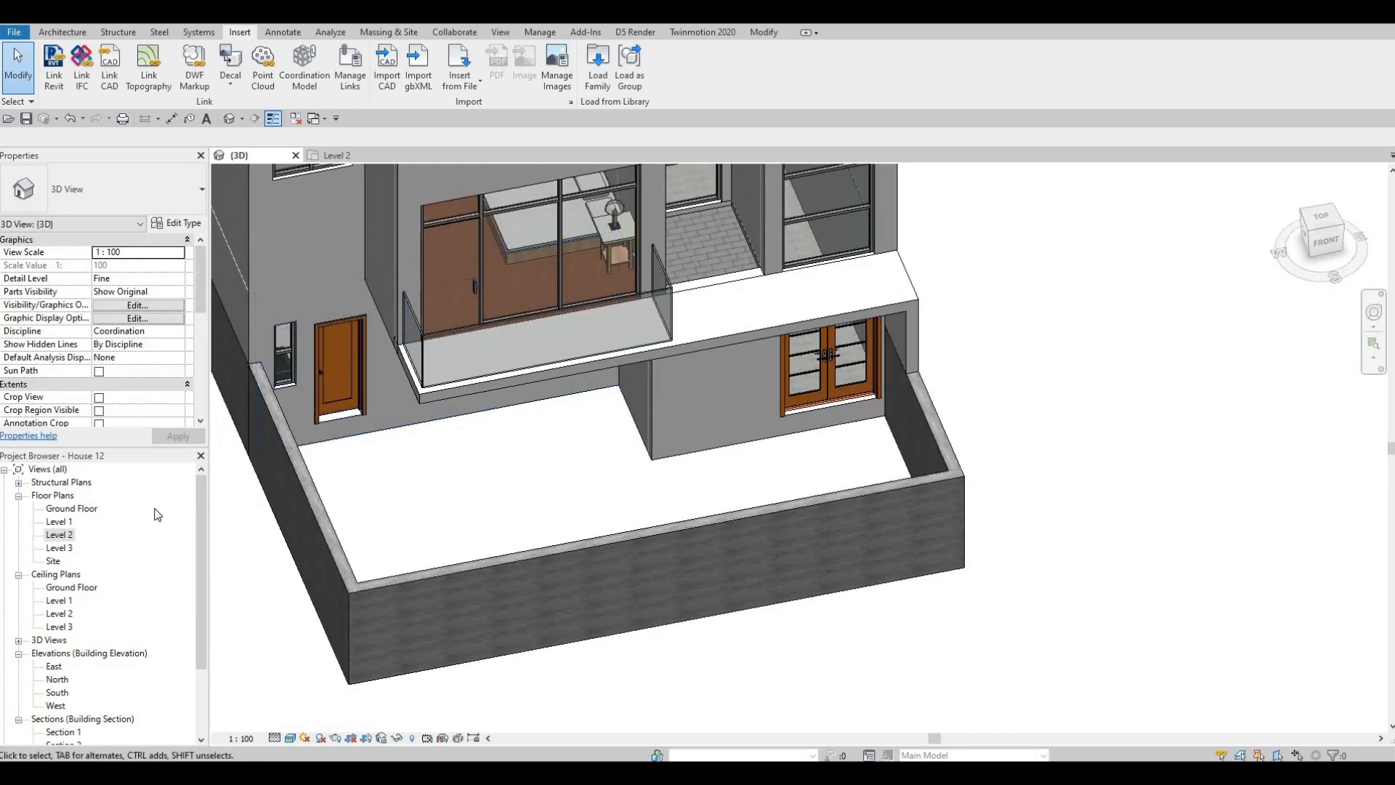
- Start a new floor in the Ground Floor plan and duplicate the FLOOR 4 type as FLOOR 5
{"action": "double_click", "coordinate": [72, 509]}
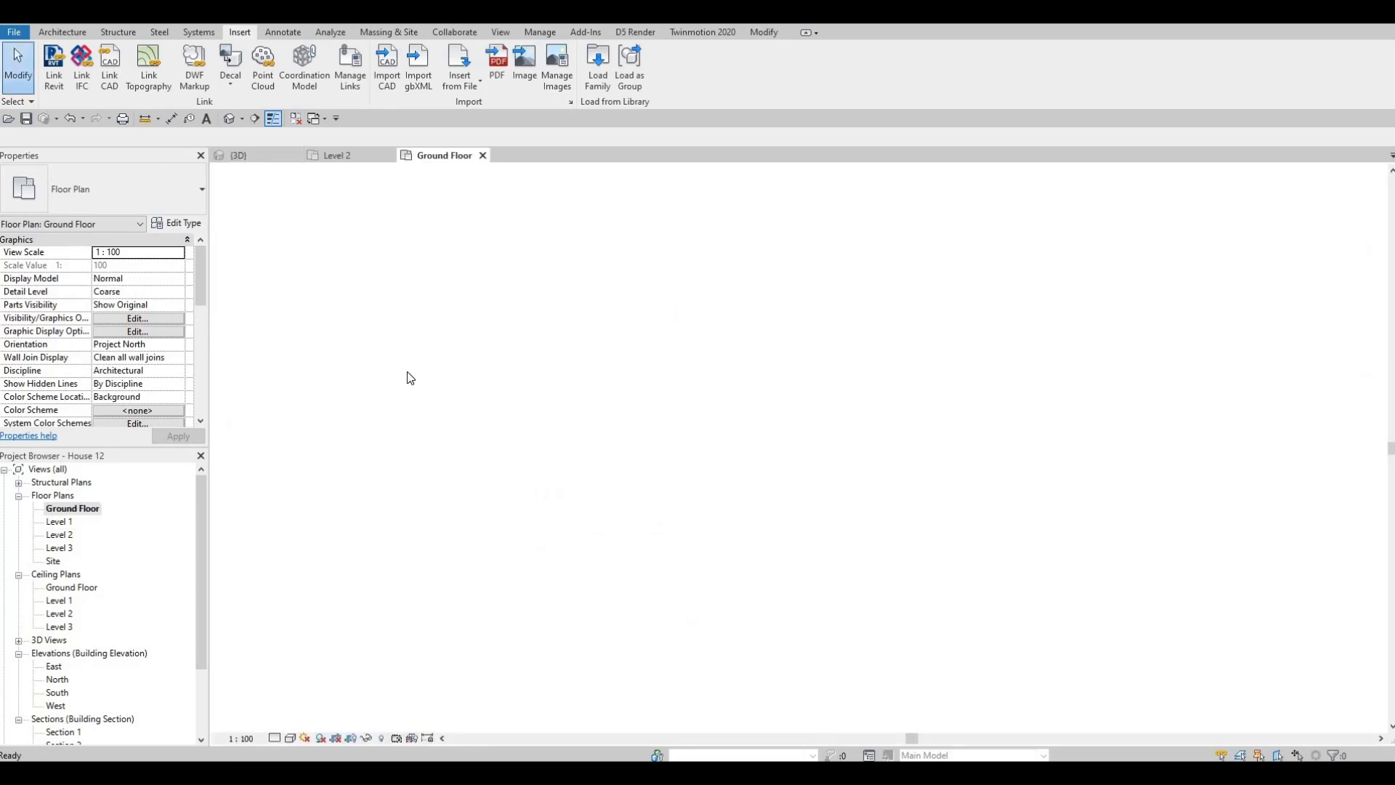
{"action": "scroll", "coordinate": [458, 344], "scroll_direction": "up", "scroll_amount": 5}
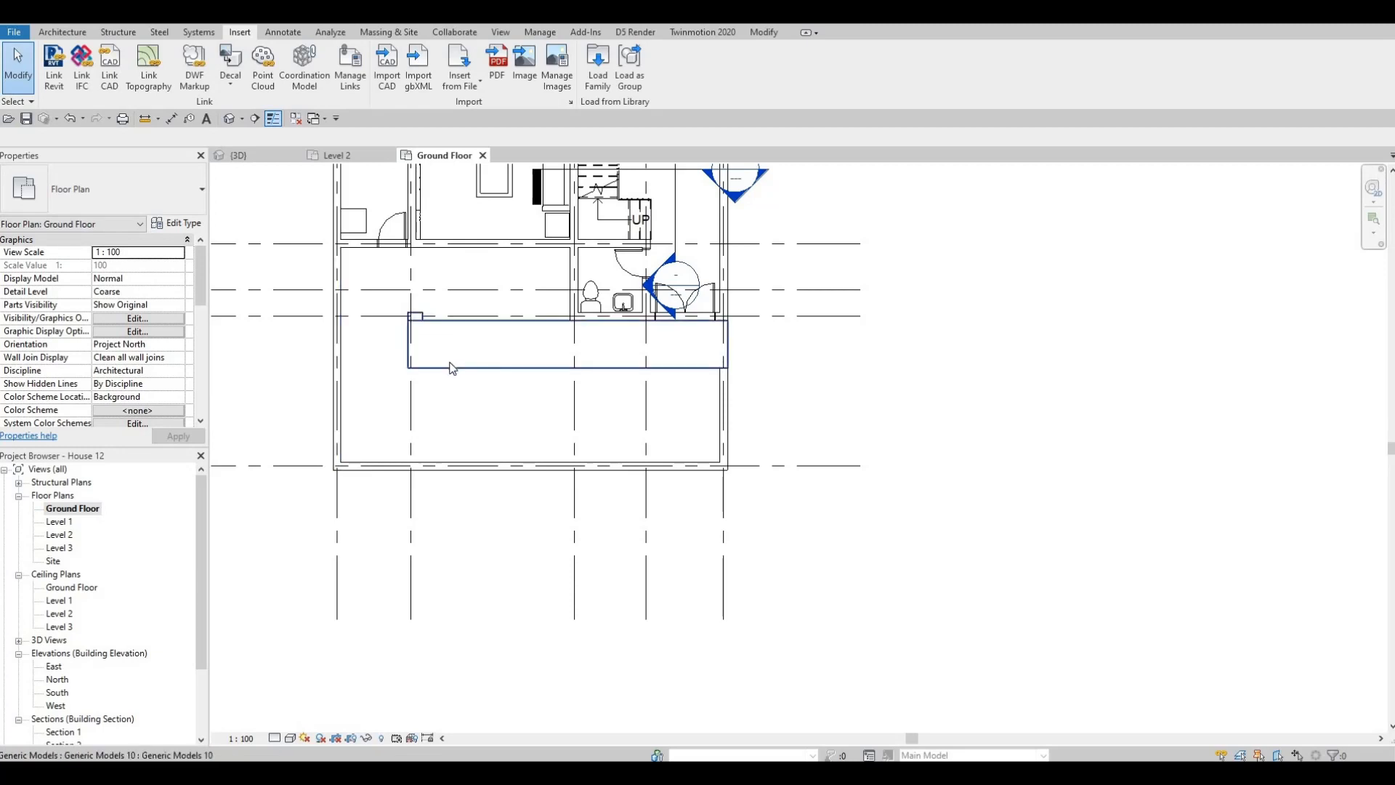
{"action": "left_click", "coordinate": [411, 350]}
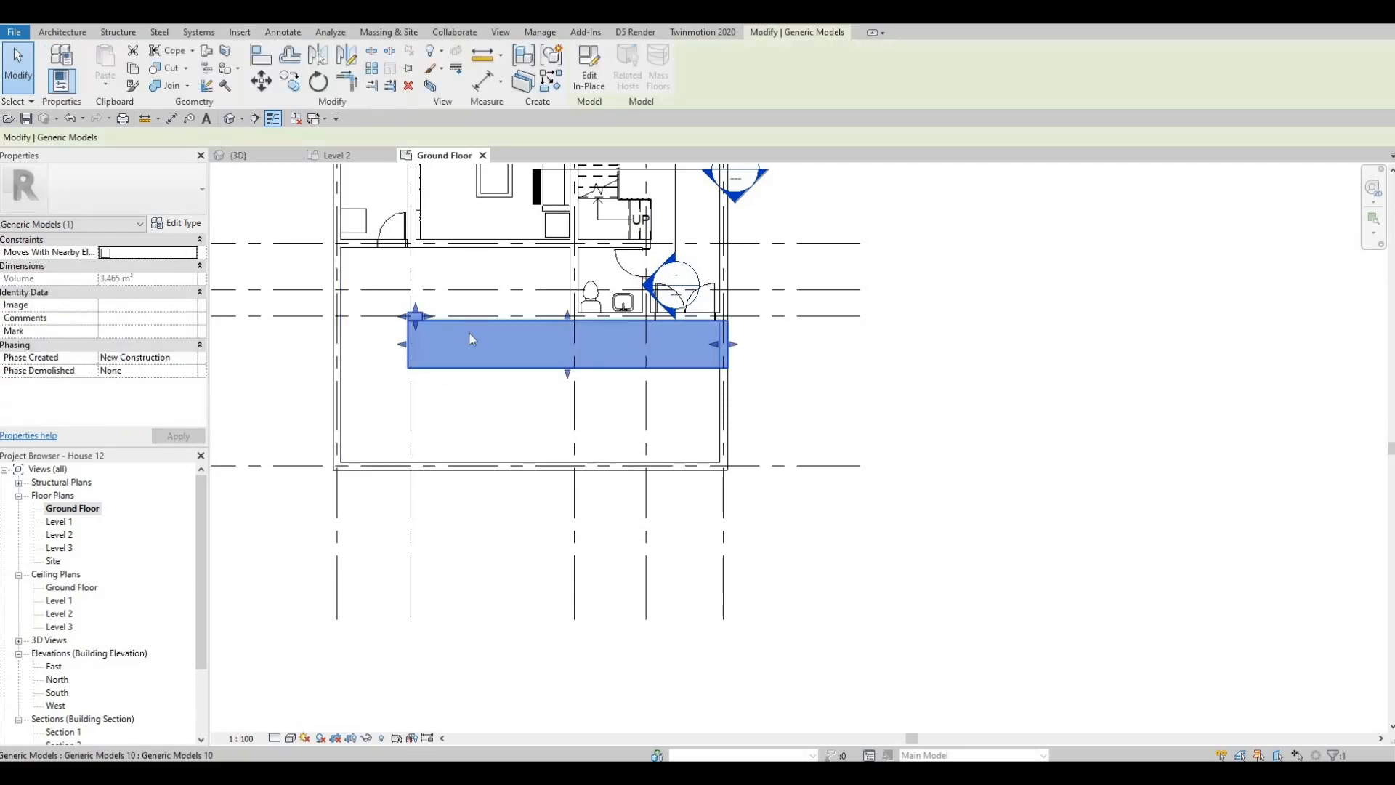
{"action": "key", "text": "Escape"}
{"action": "middle_click_drag", "start_coordinate": [486, 319], "coordinate": [492, 382]}
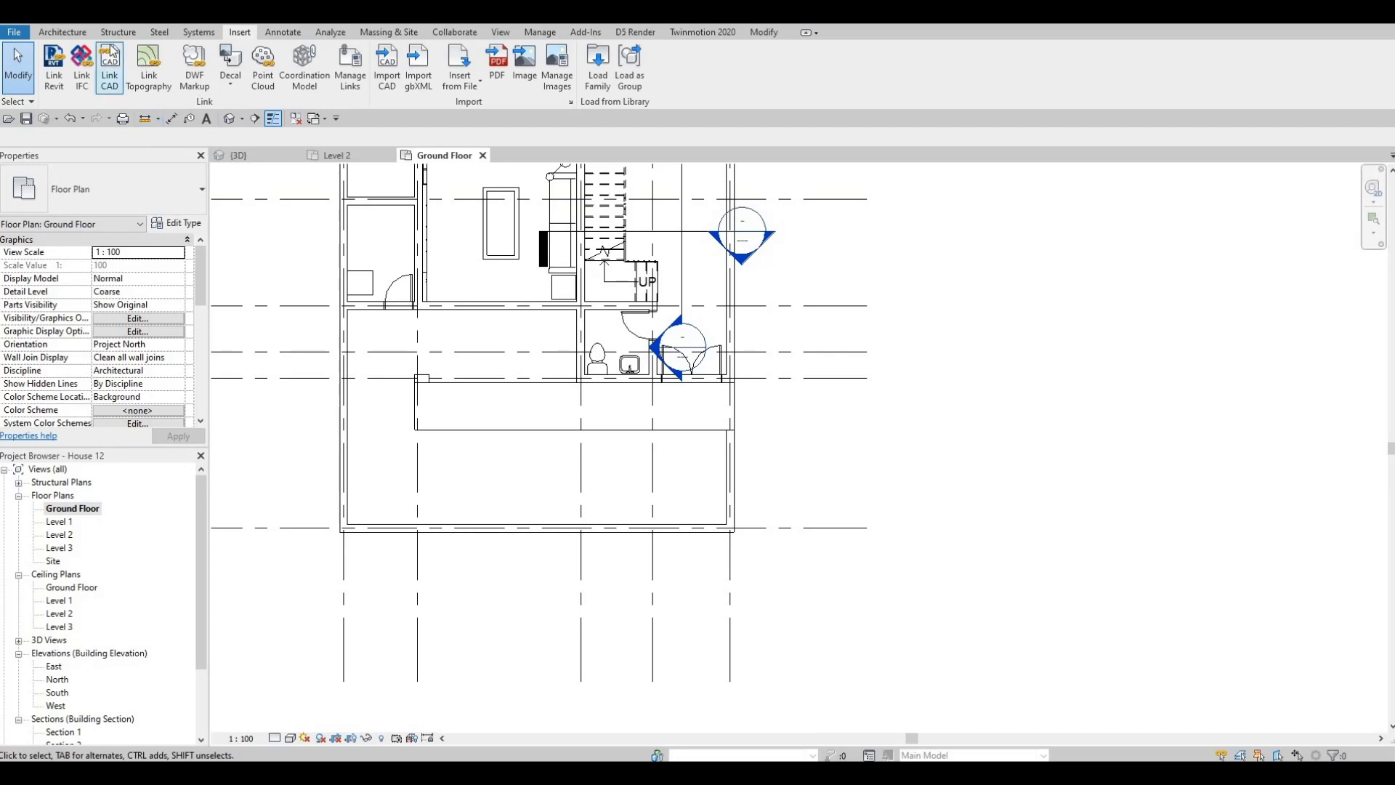
{"action": "left_click", "coordinate": [62, 32]}
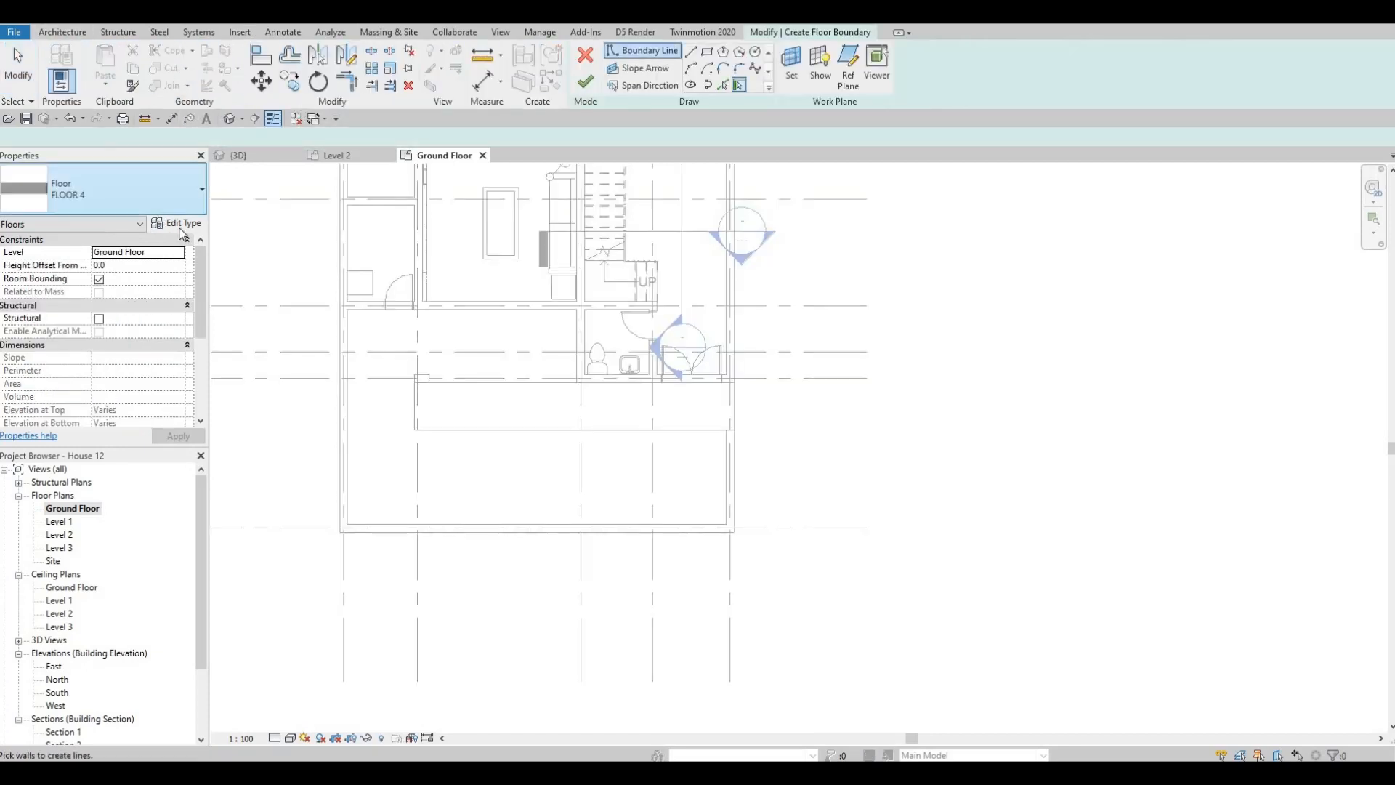
{"action": "left_click", "coordinate": [175, 223]}
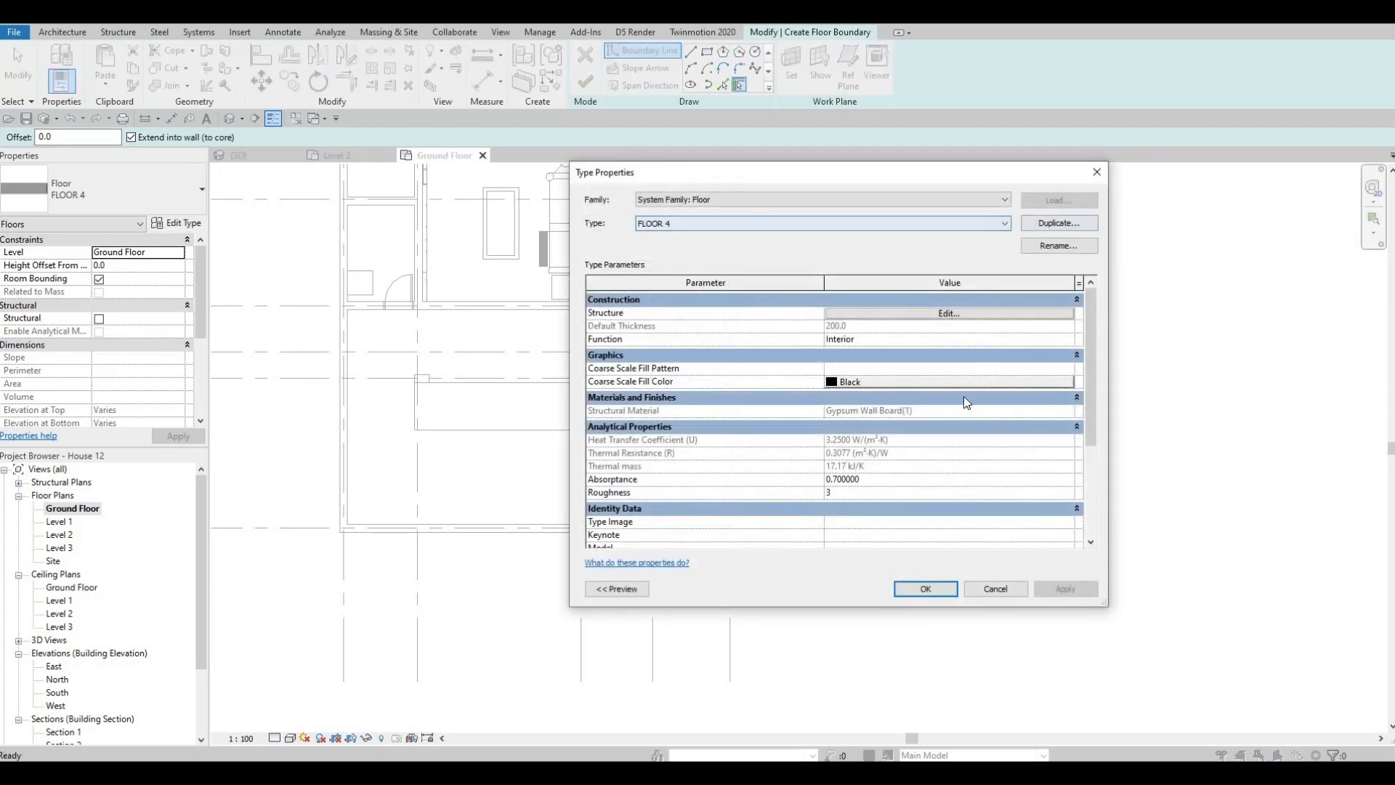
{"action": "left_click", "coordinate": [1059, 223]}
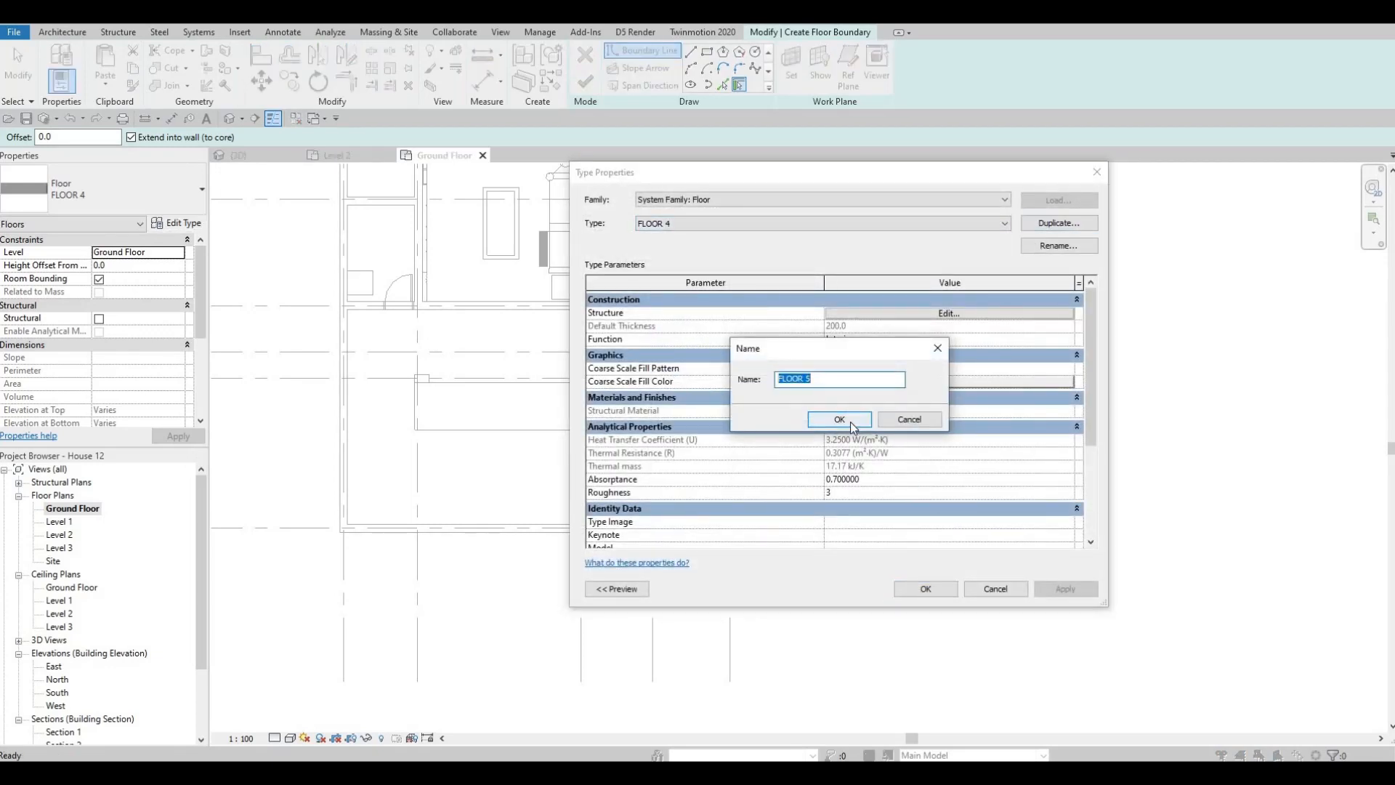
{"action": "left_click", "coordinate": [840, 420]}
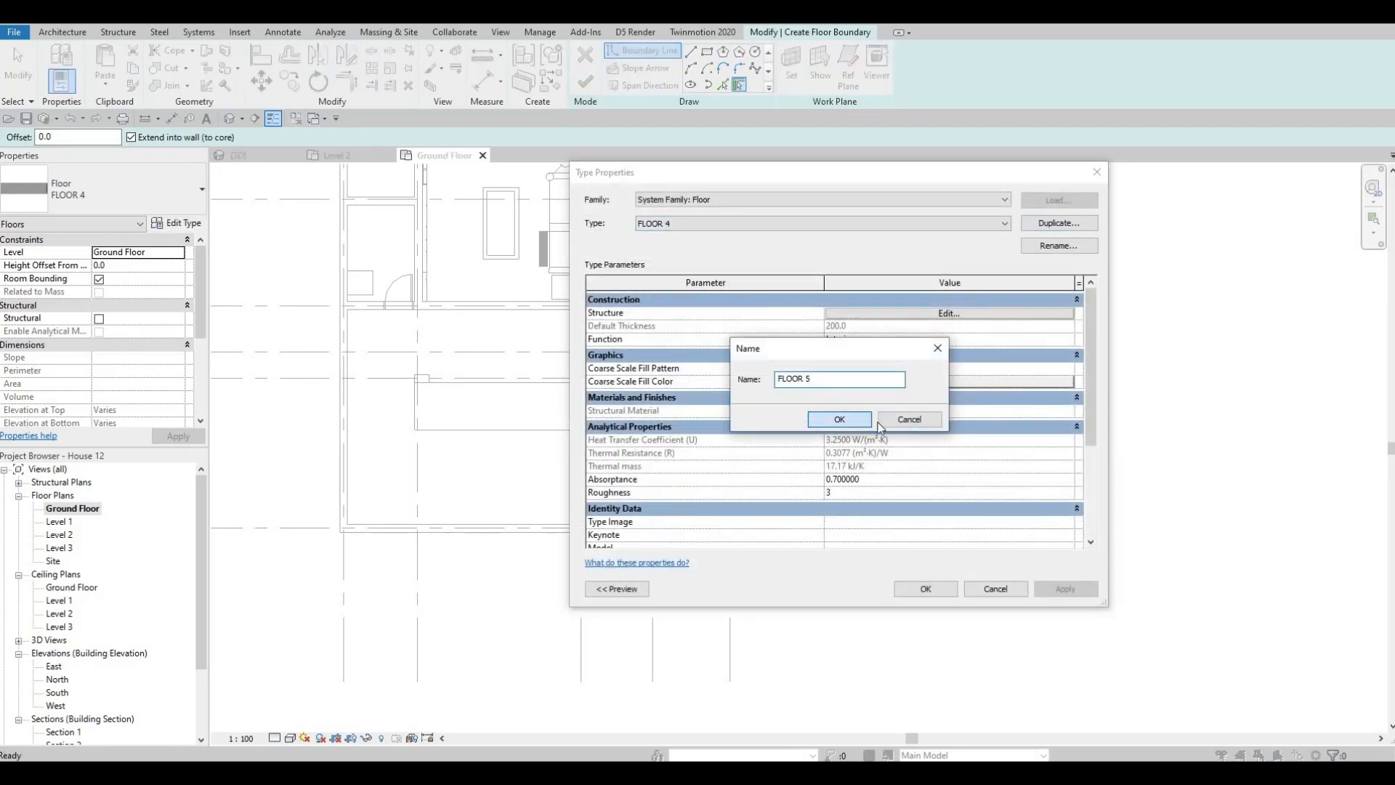
- Set the structure layer material of FLOOR 5 to Concrete, C25/30 from the AEC concrete materials
{"action": "left_click", "coordinate": [922, 318]}
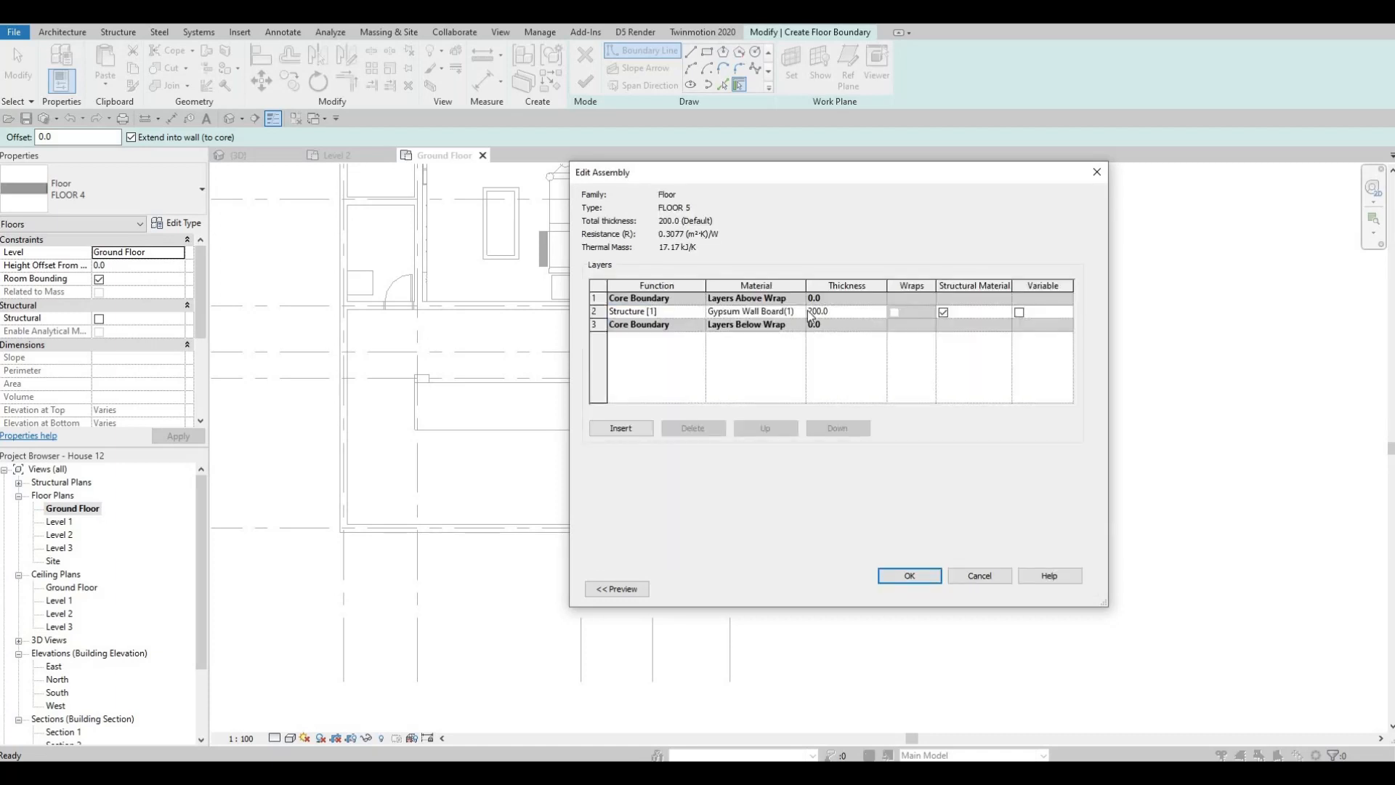
{"action": "left_click", "coordinate": [803, 313]}
{"action": "left_click", "coordinate": [800, 312]}
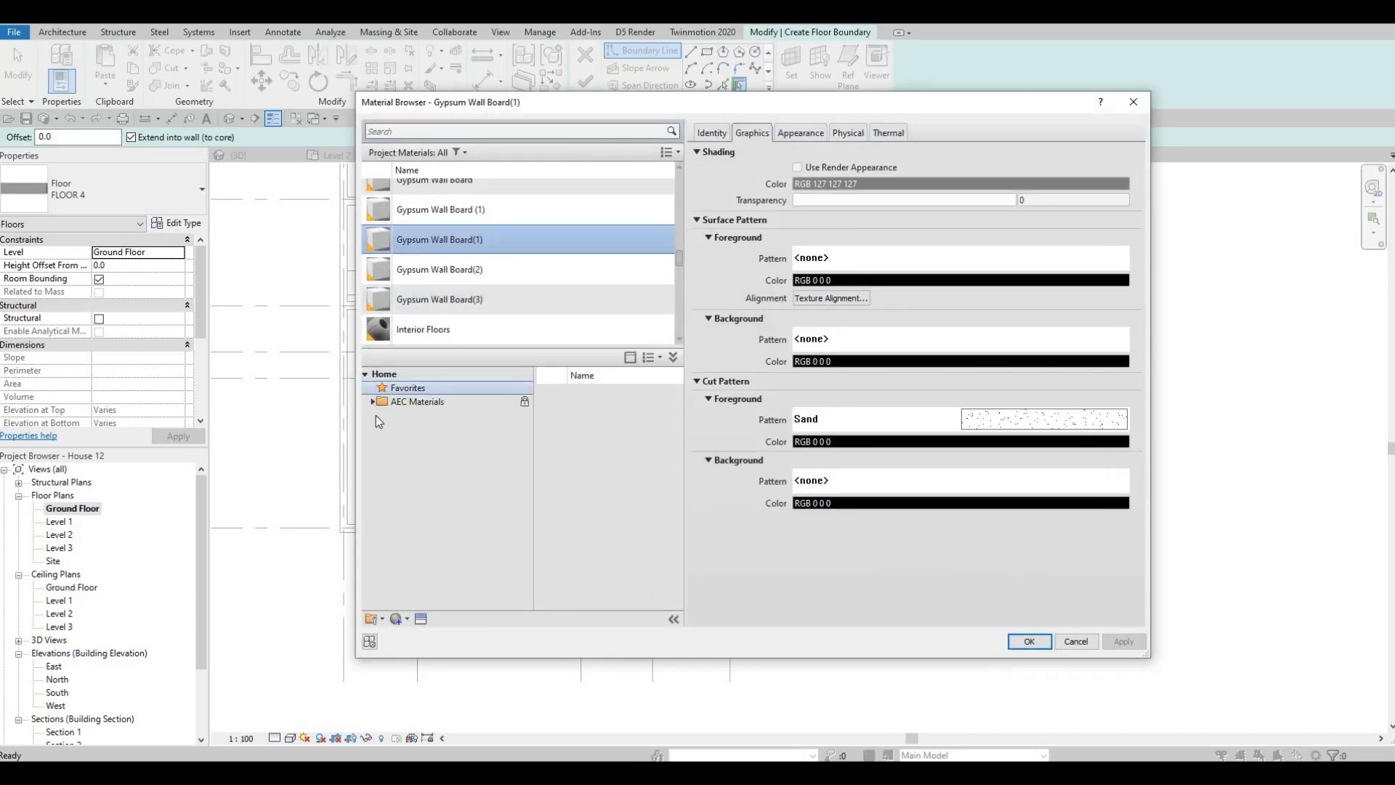
{"action": "left_click", "coordinate": [372, 401]}
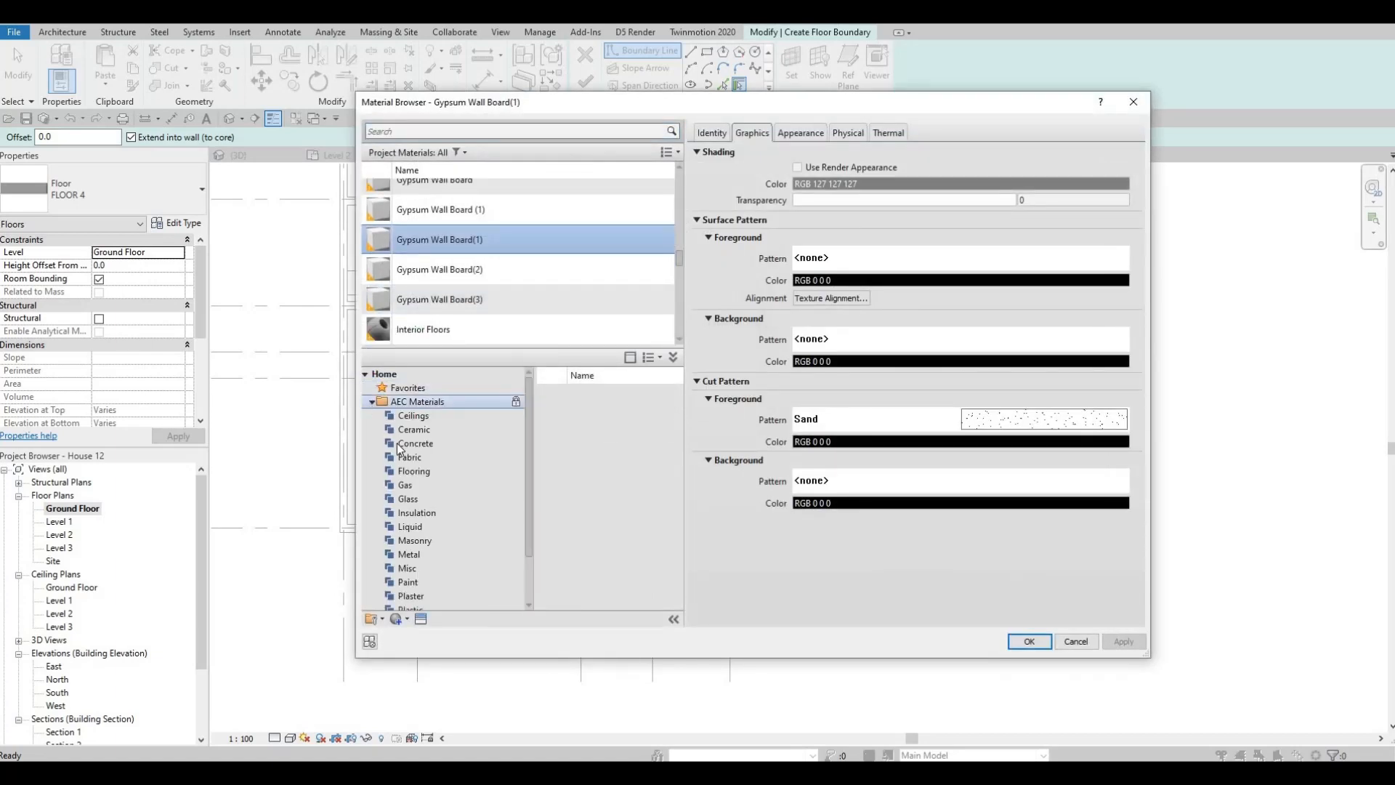
{"action": "left_click", "coordinate": [415, 444]}
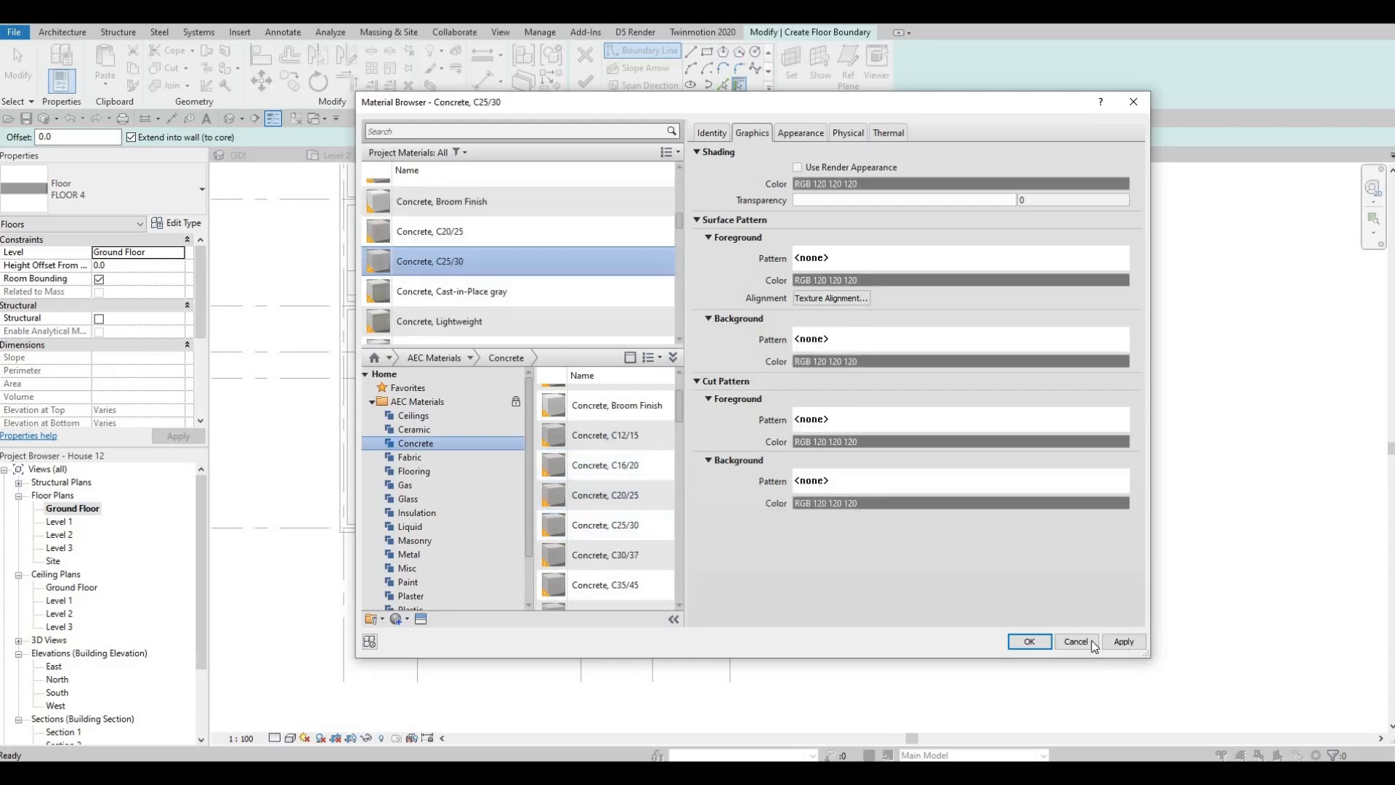
{"action": "left_click", "coordinate": [1038, 643]}
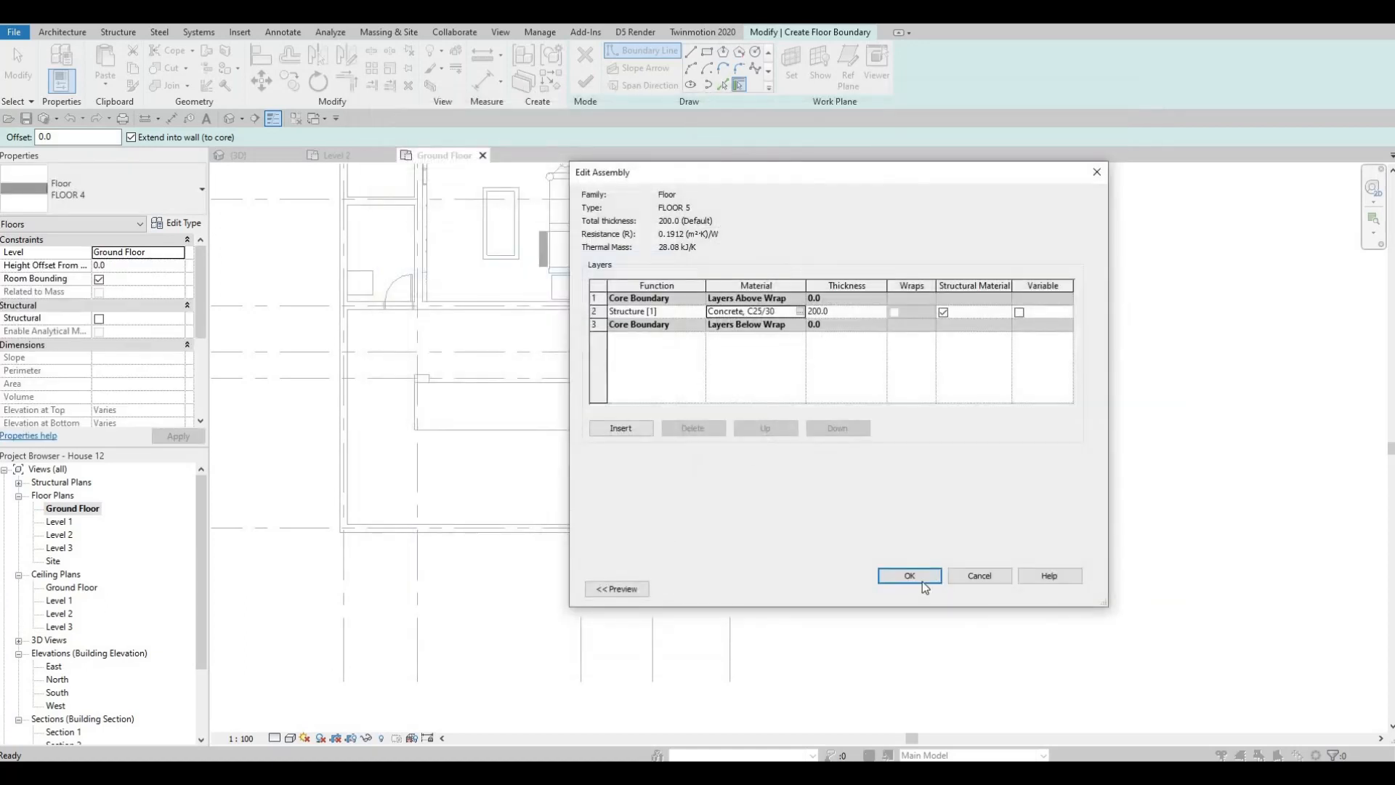
{"action": "left_click", "coordinate": [915, 574]}
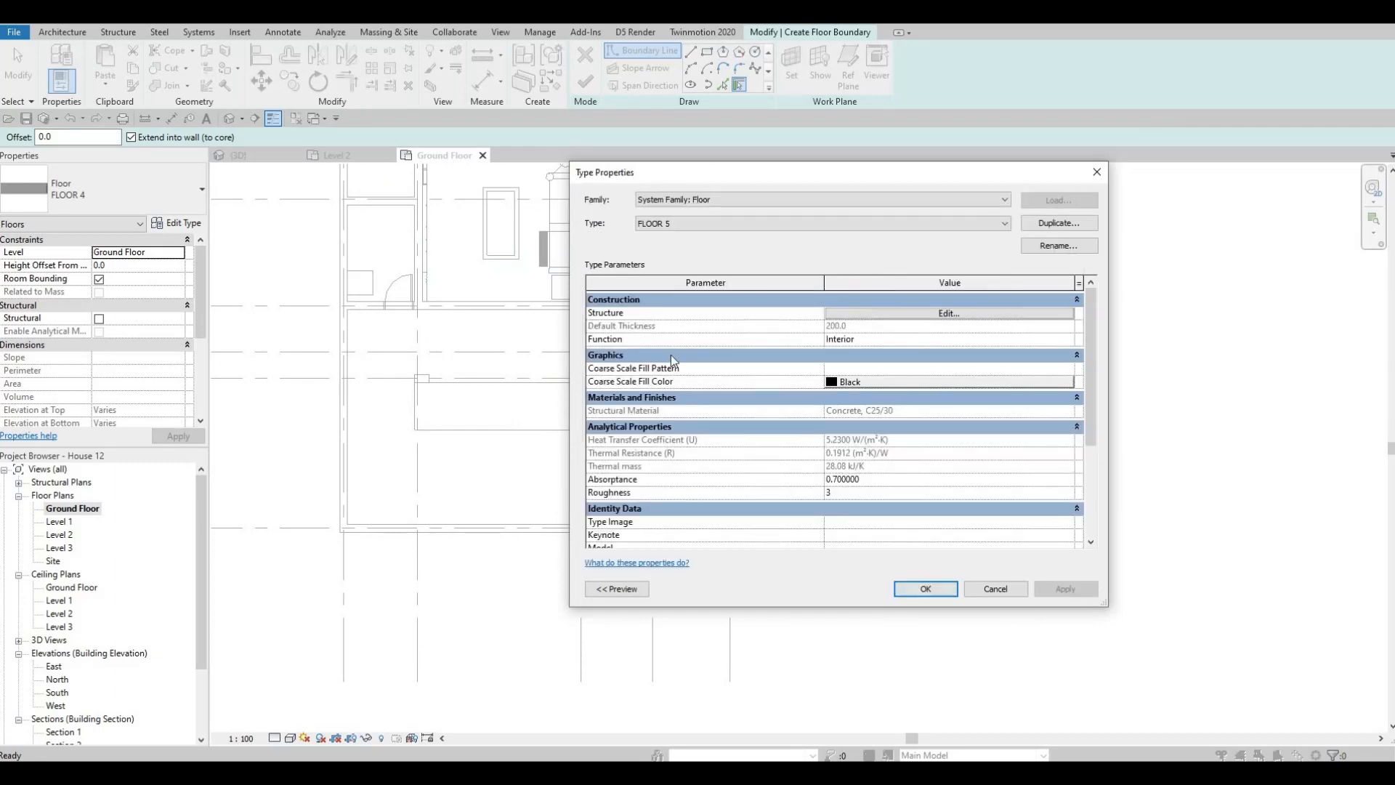
- Accept the FLOOR 5 type and pick the house wall and boundary wall edges around the front yard as floor boundary lines
{"action": "left_click", "coordinate": [917, 589]}
{"action": "left_click", "coordinate": [724, 85]}
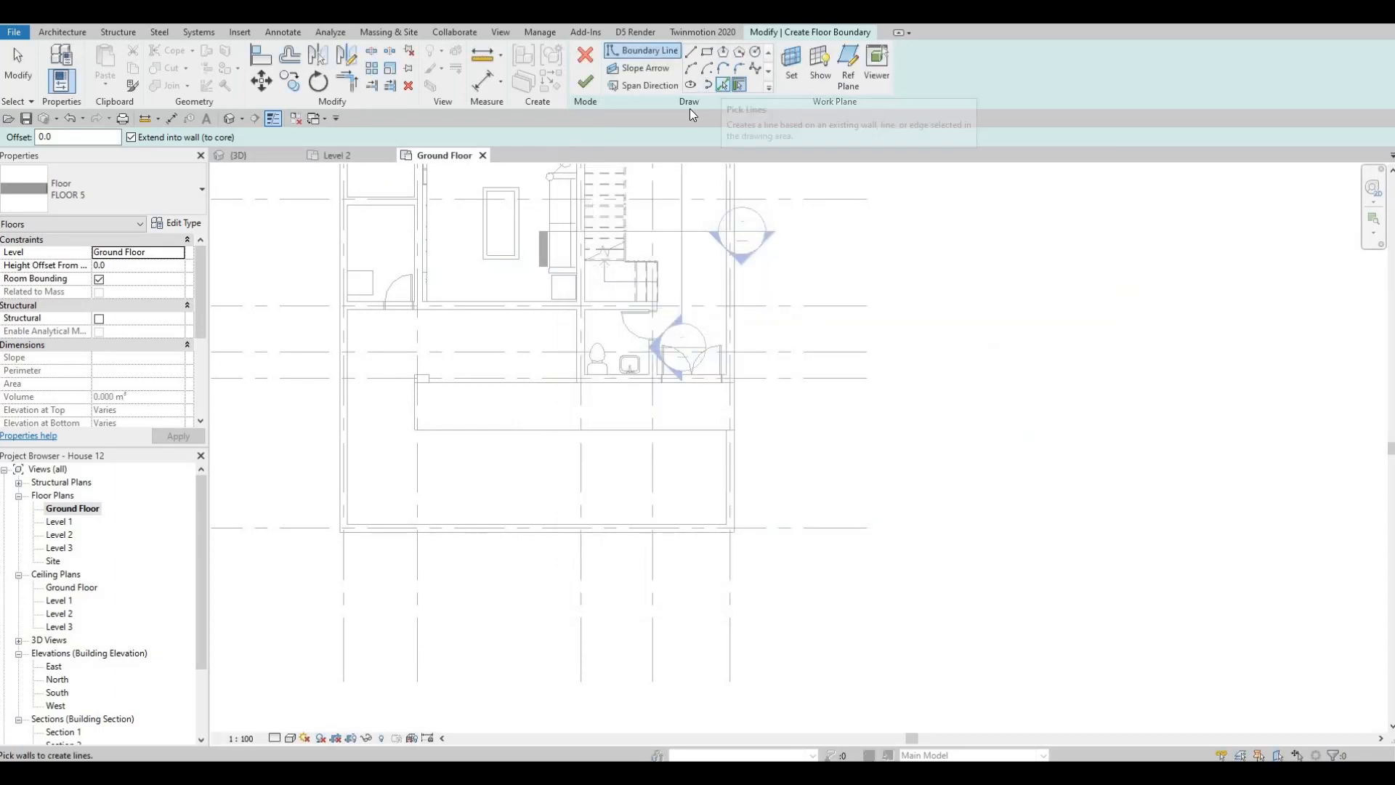
{"action": "left_click", "coordinate": [445, 314]}
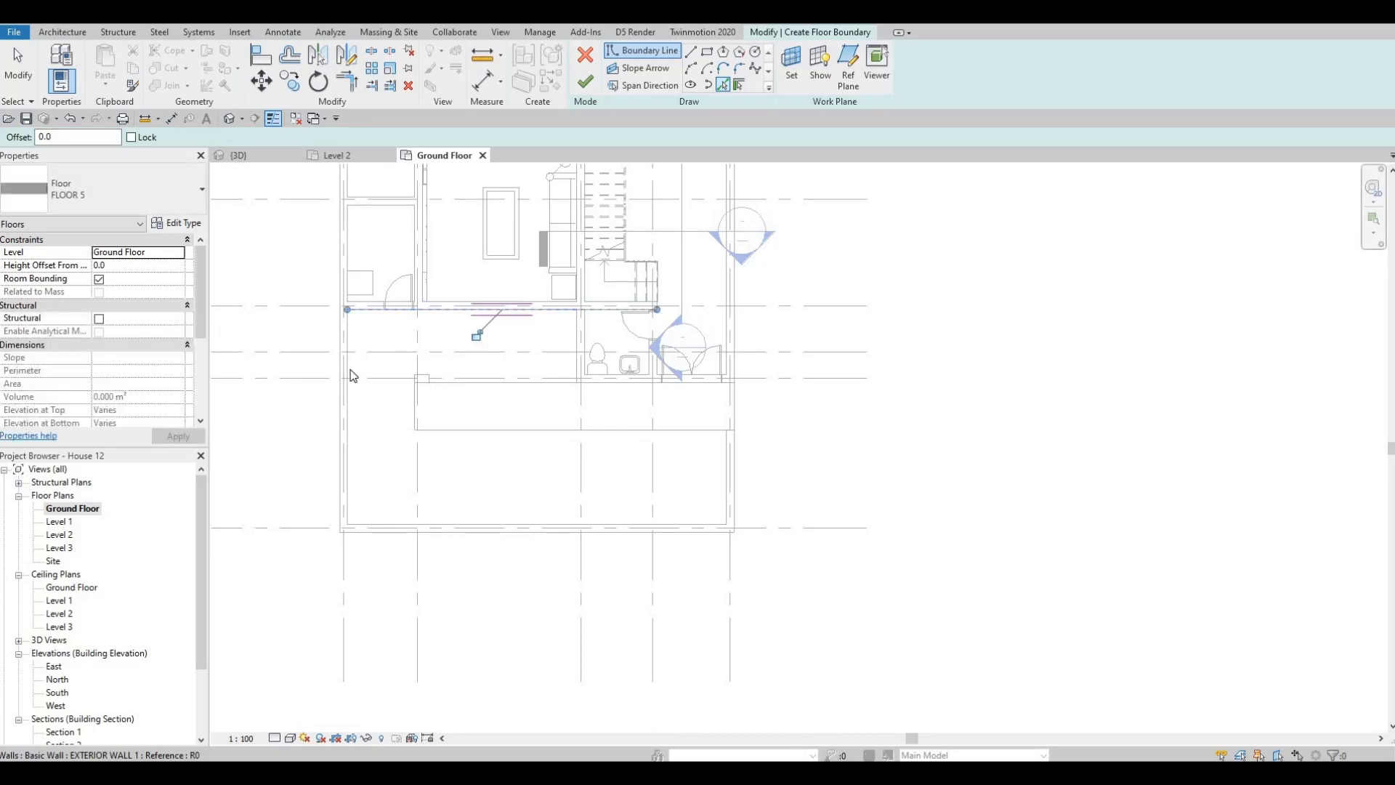
{"action": "left_click", "coordinate": [436, 552]}
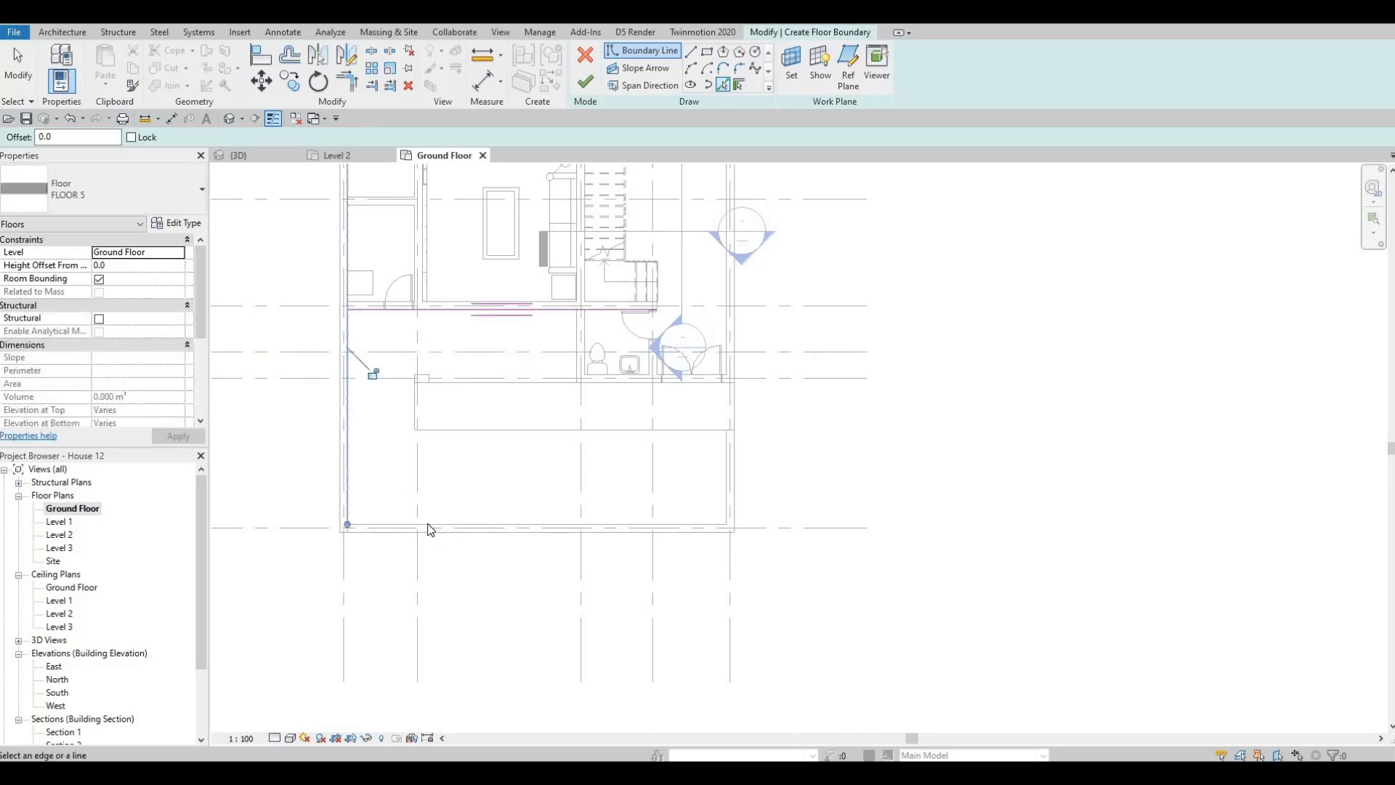
{"action": "left_click", "coordinate": [621, 482]}
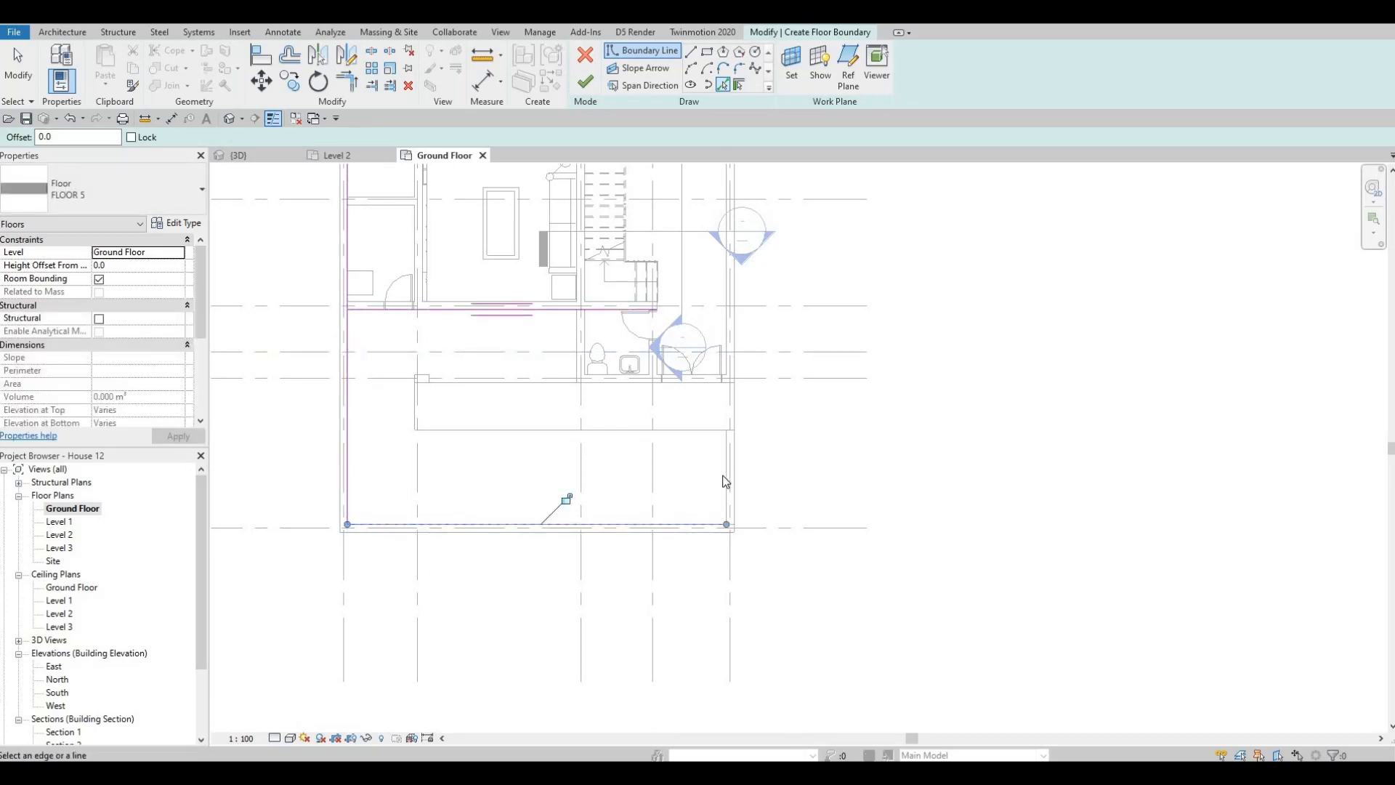
{"action": "left_click", "coordinate": [724, 478]}
{"action": "scroll", "coordinate": [653, 390], "scroll_direction": "up", "scroll_amount": 2}
{"action": "left_click", "coordinate": [608, 376]}
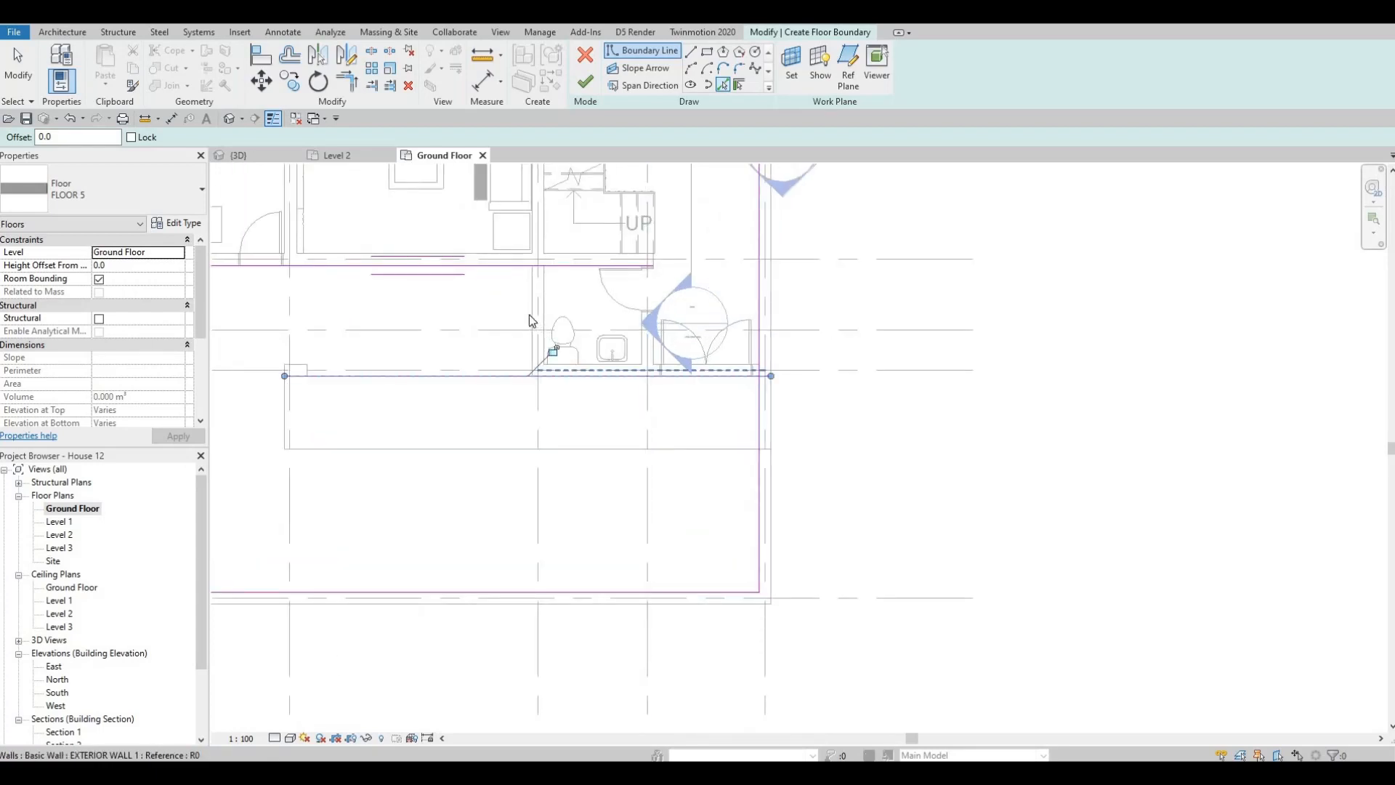
{"action": "left_click", "coordinate": [530, 315]}
{"action": "scroll", "coordinate": [614, 358], "scroll_direction": "down", "scroll_amount": 2}
{"action": "key", "text": "Escape"}
{"action": "key", "text": "Escape"}
{"action": "key", "text": "Escape"}
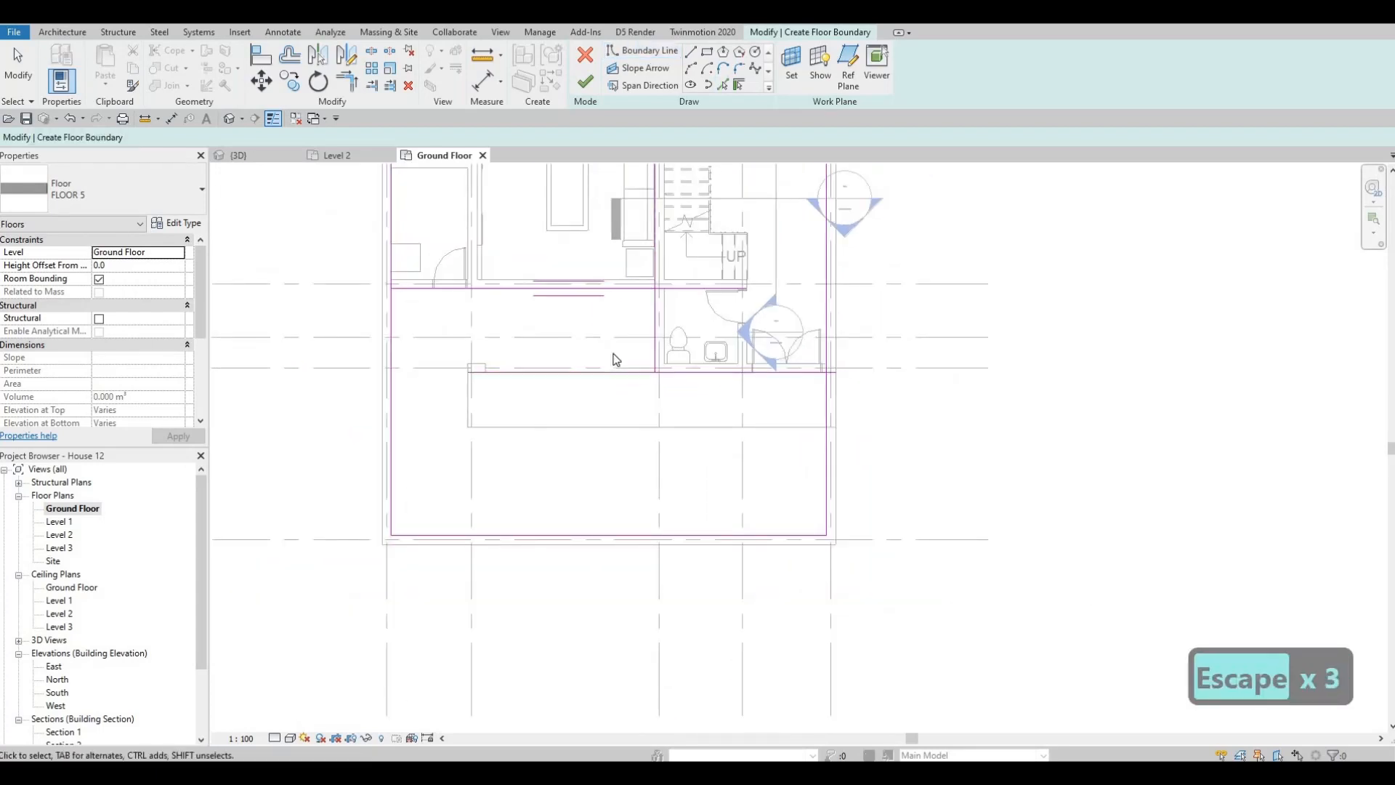
- Trim the boundary lines into a closed L-shaped loop around the front yard and finish the floor
{"action": "key", "text": "t"}
{"action": "key", "text": "r"}
{"action": "left_click", "coordinate": [648, 289]}
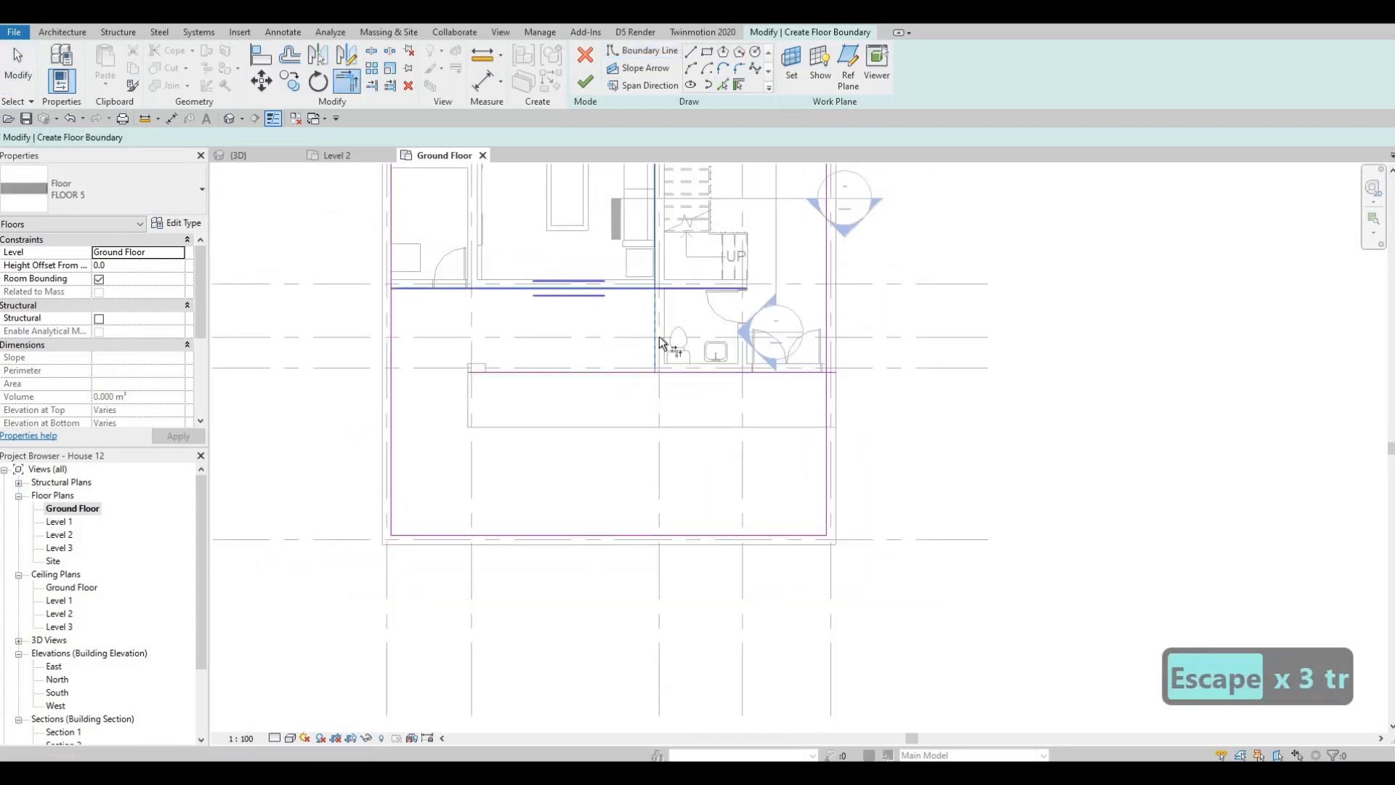
{"action": "left_click", "coordinate": [658, 337]}
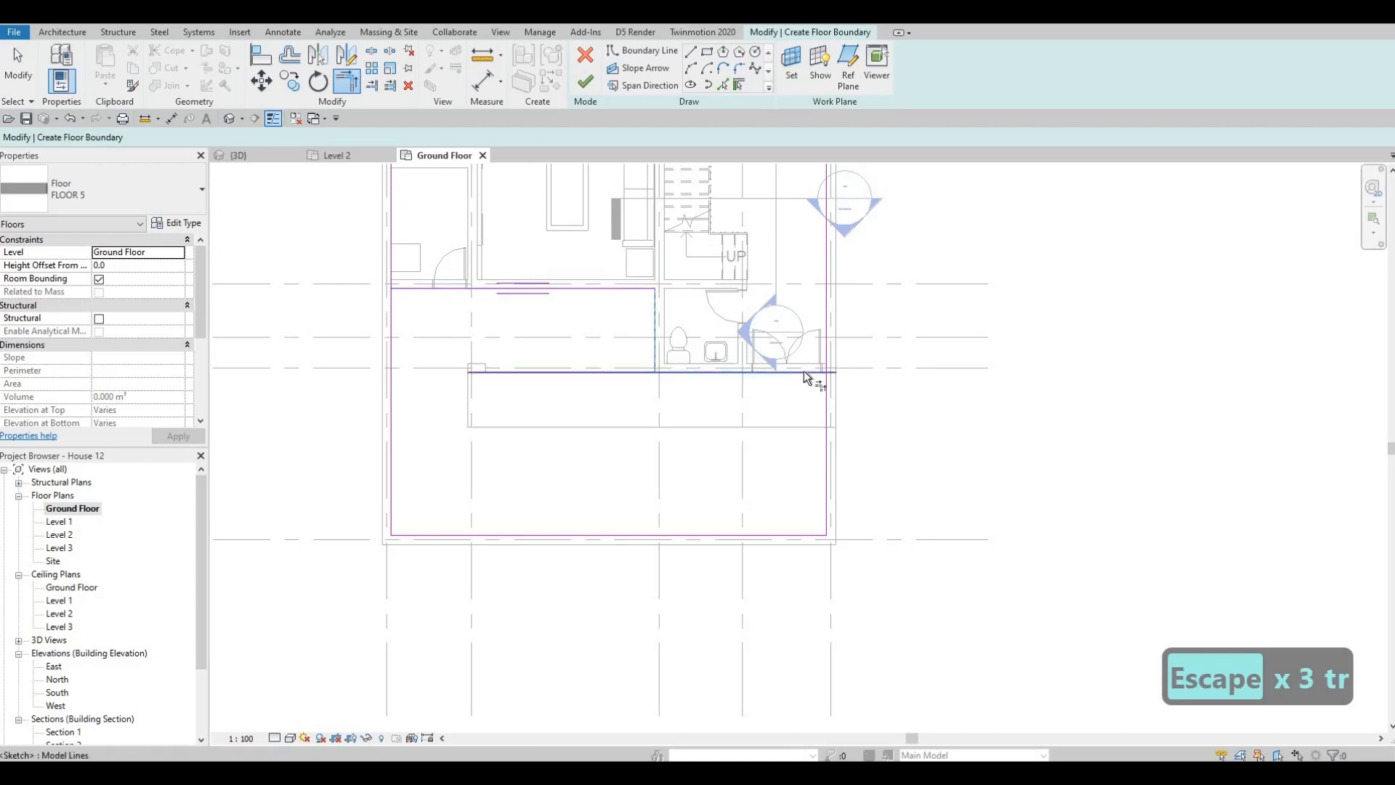
{"action": "left_click", "coordinate": [821, 371]}
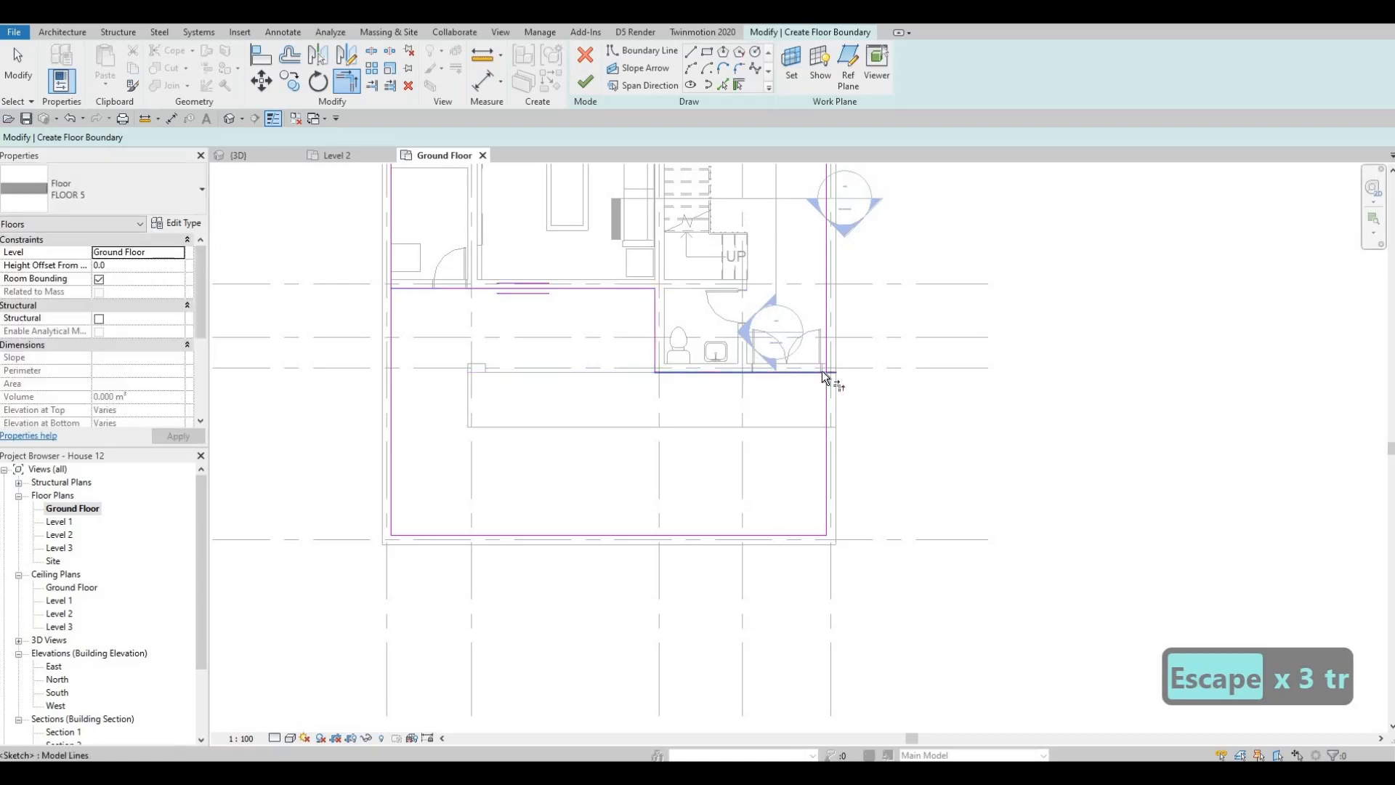
{"action": "left_click", "coordinate": [824, 500]}
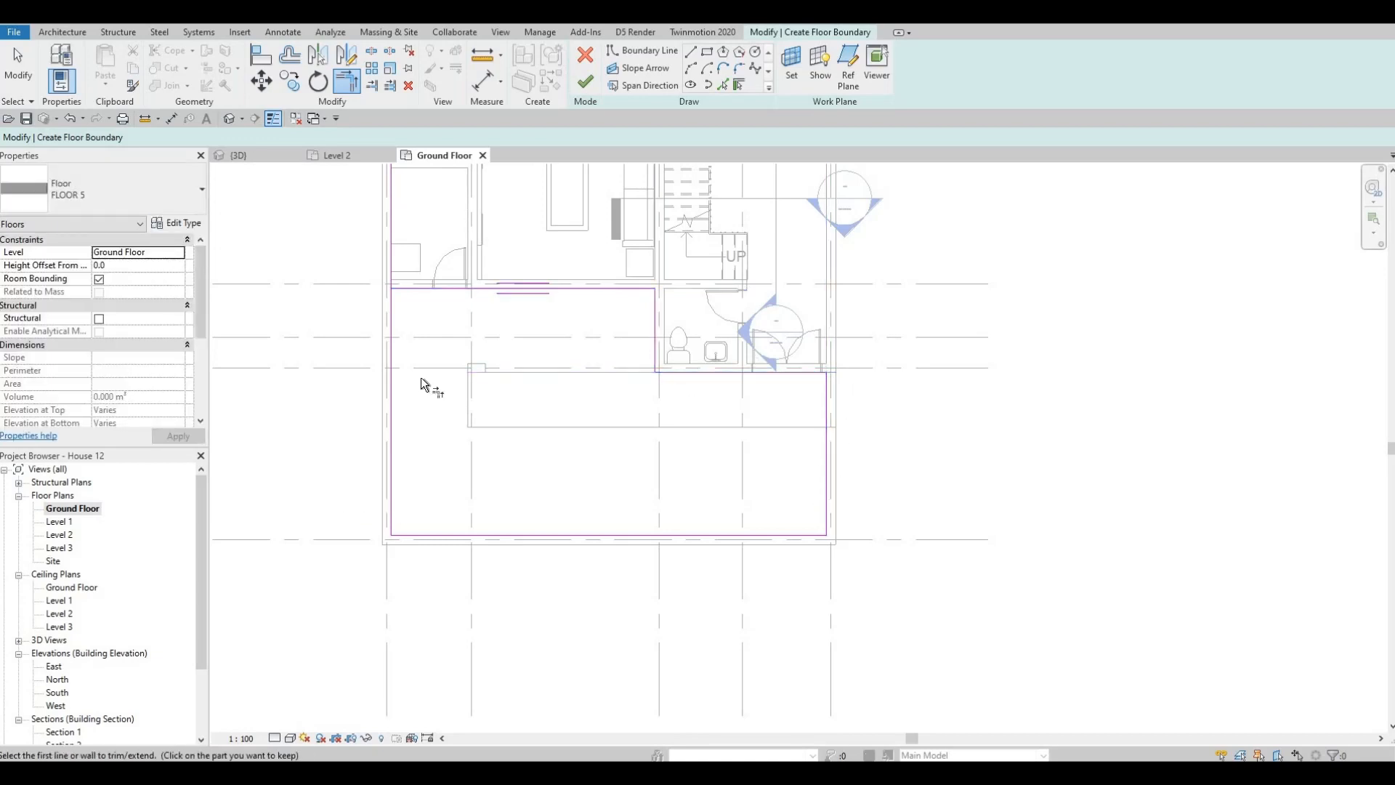
{"action": "left_click", "coordinate": [409, 290]}
{"action": "left_click", "coordinate": [394, 306]}
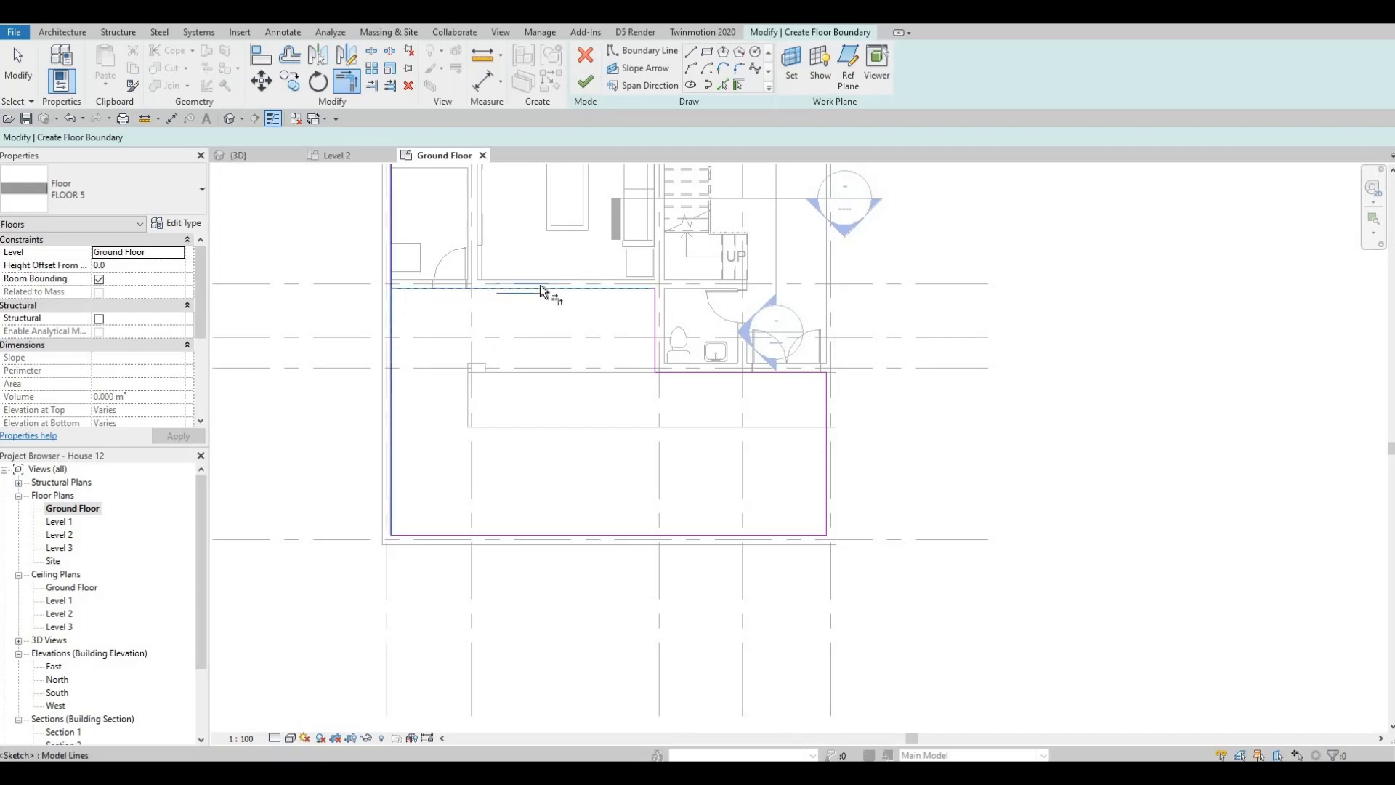
{"action": "left_click", "coordinate": [585, 82]}
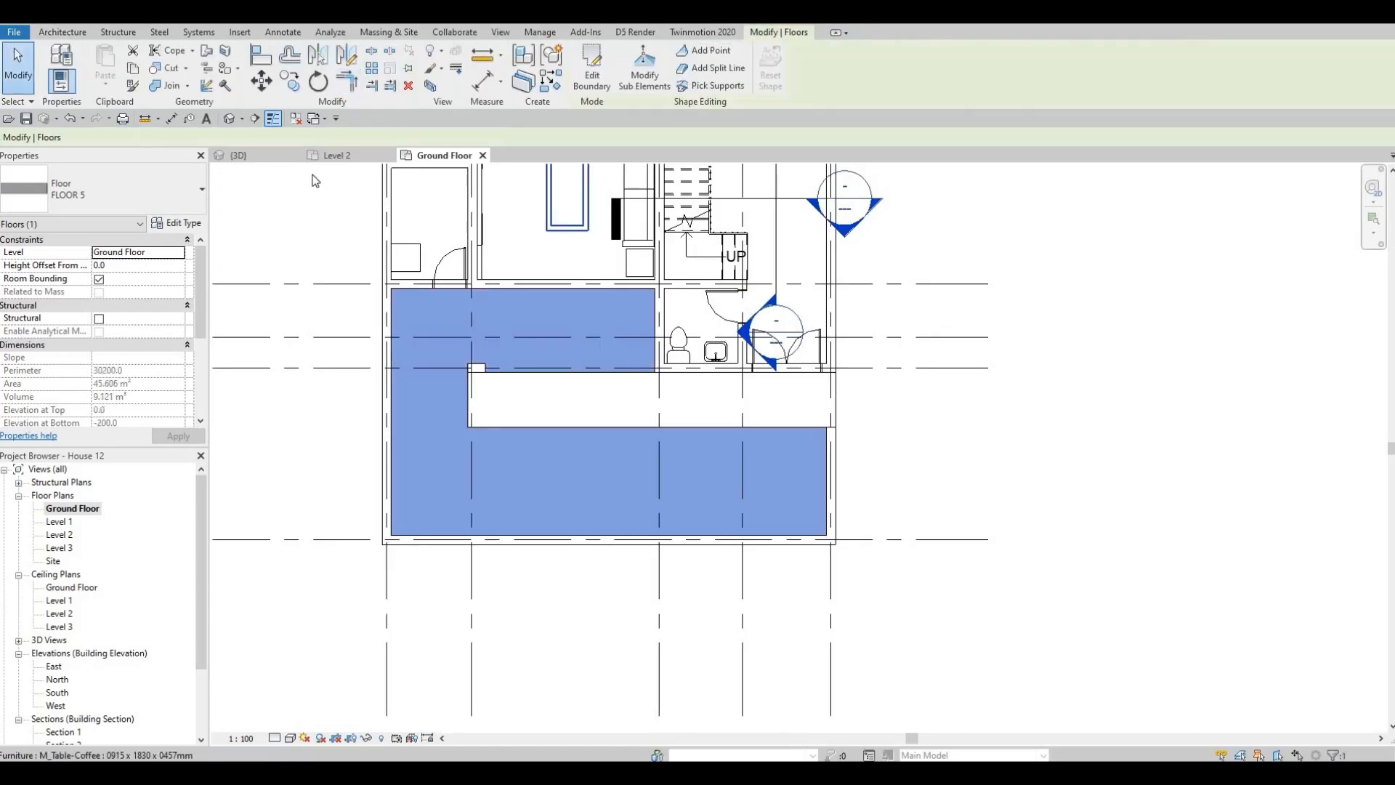
- Examine the new front yard floor, the entrance doors, the balcony and the rear deck in the 3D view
{"action": "left_click", "coordinate": [238, 155]}
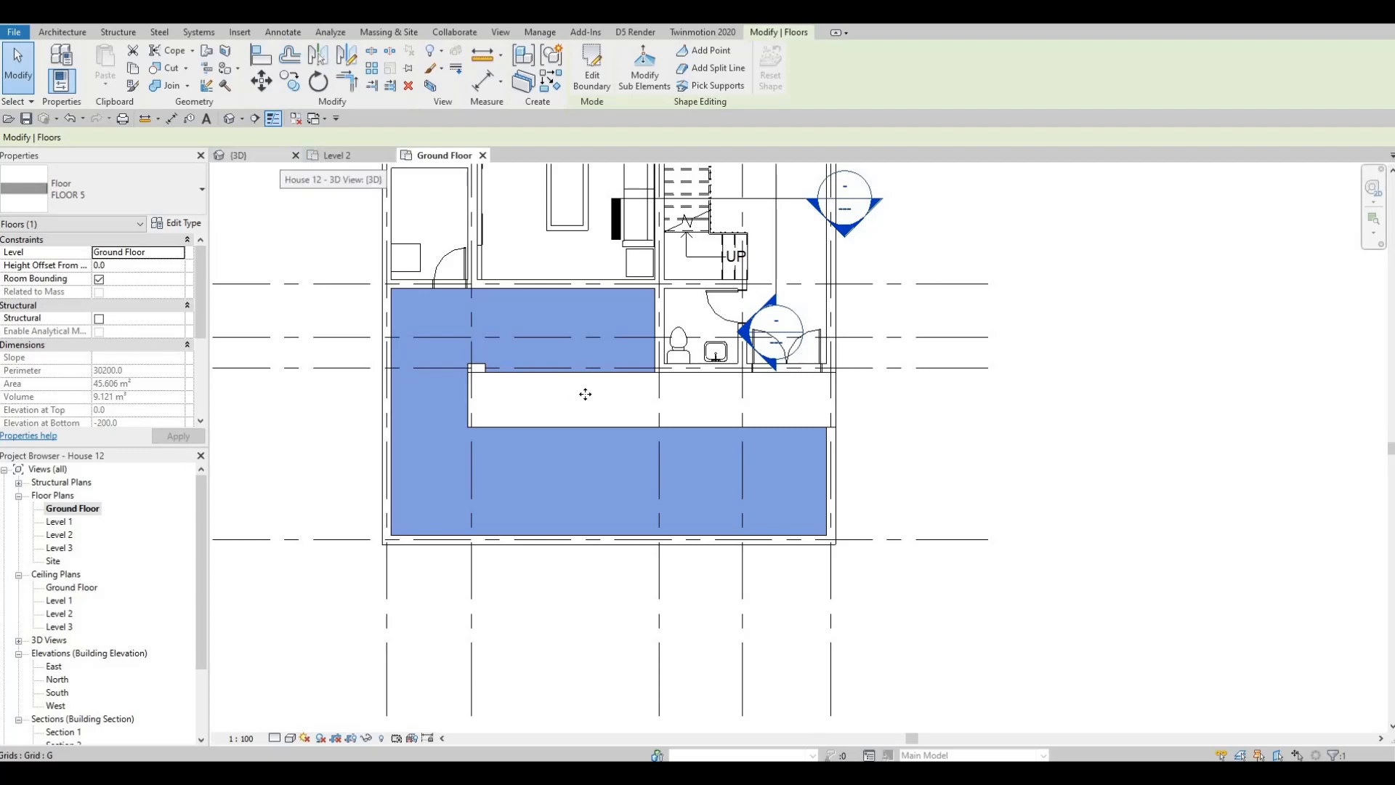
{"action": "key", "text": "Escape"}
{"action": "middle_click_drag", "start_coordinate": [660, 498], "coordinate": [478, 476], "text": "shift"}
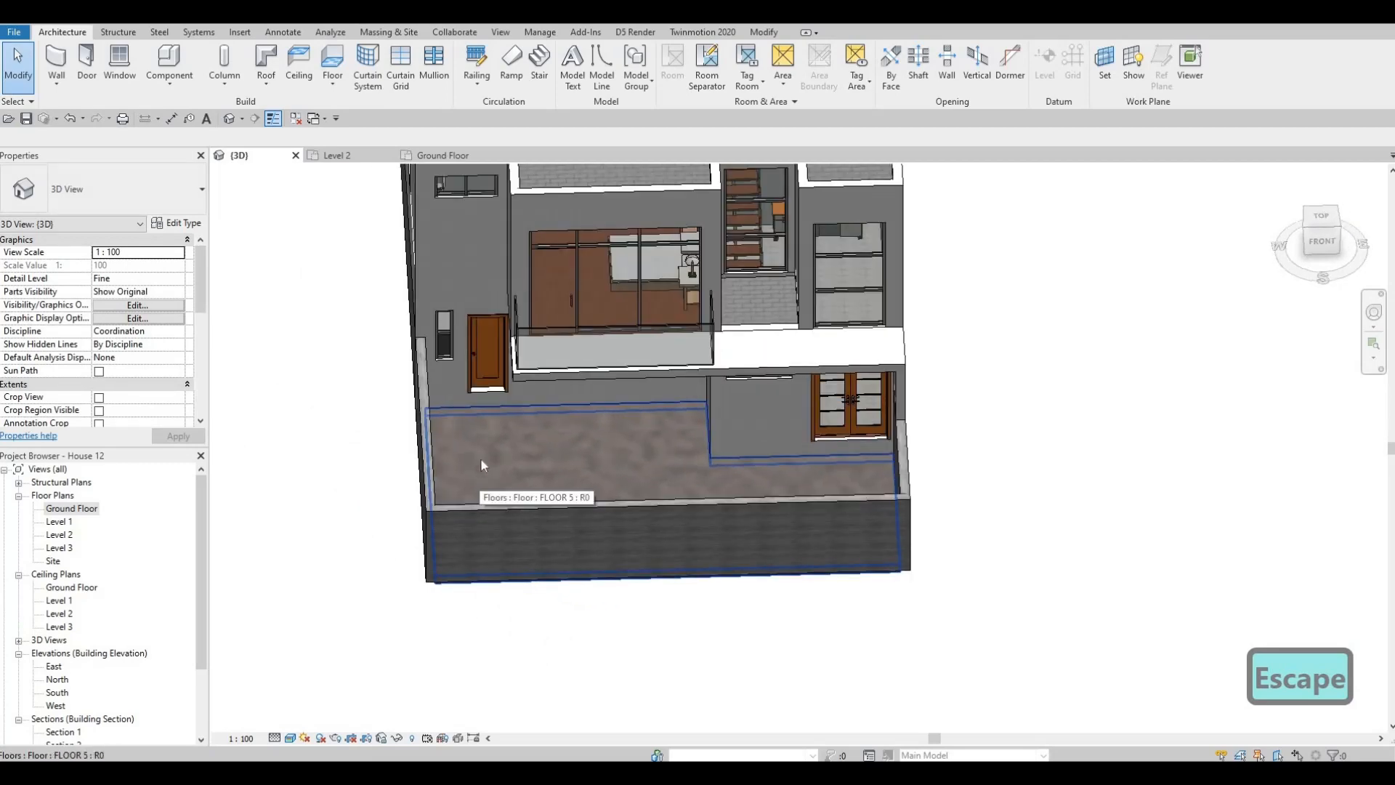
{"action": "middle_click_drag", "start_coordinate": [565, 438], "coordinate": [505, 420], "text": "shift"}
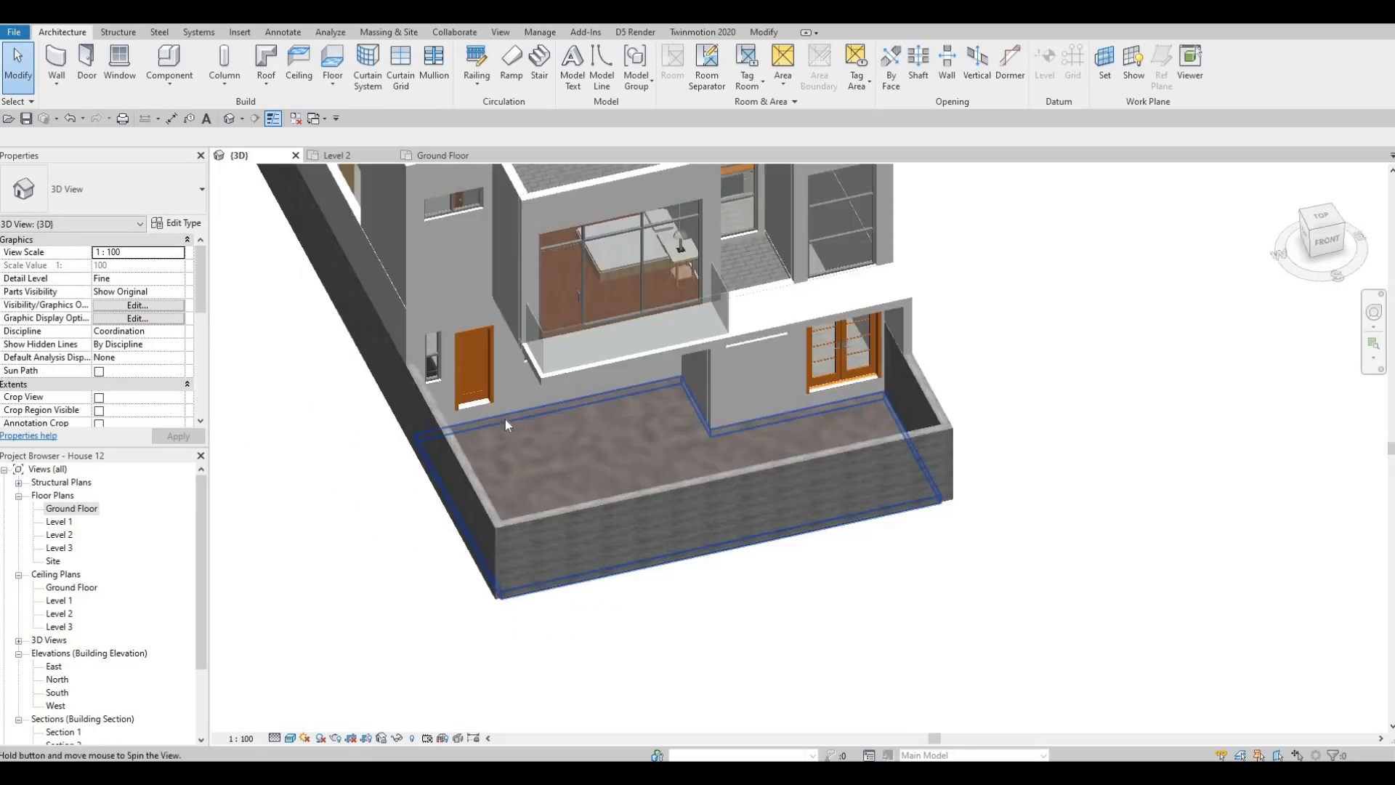
{"action": "scroll", "coordinate": [472, 422], "scroll_direction": "up", "scroll_amount": 1}
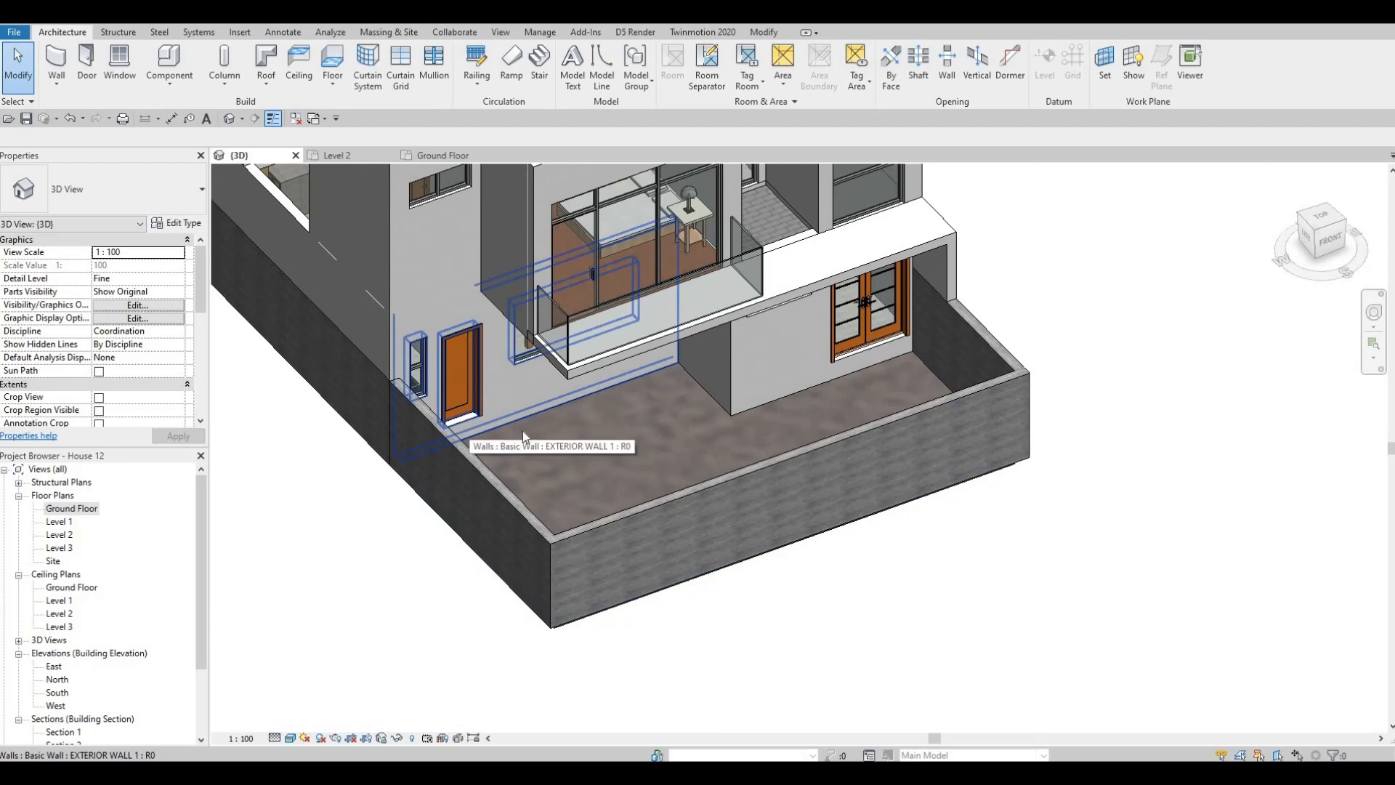
{"action": "middle_click_drag", "start_coordinate": [573, 428], "coordinate": [377, 364], "text": "shift"}
{"action": "scroll", "coordinate": [376, 364], "scroll_direction": "up", "scroll_amount": 3}
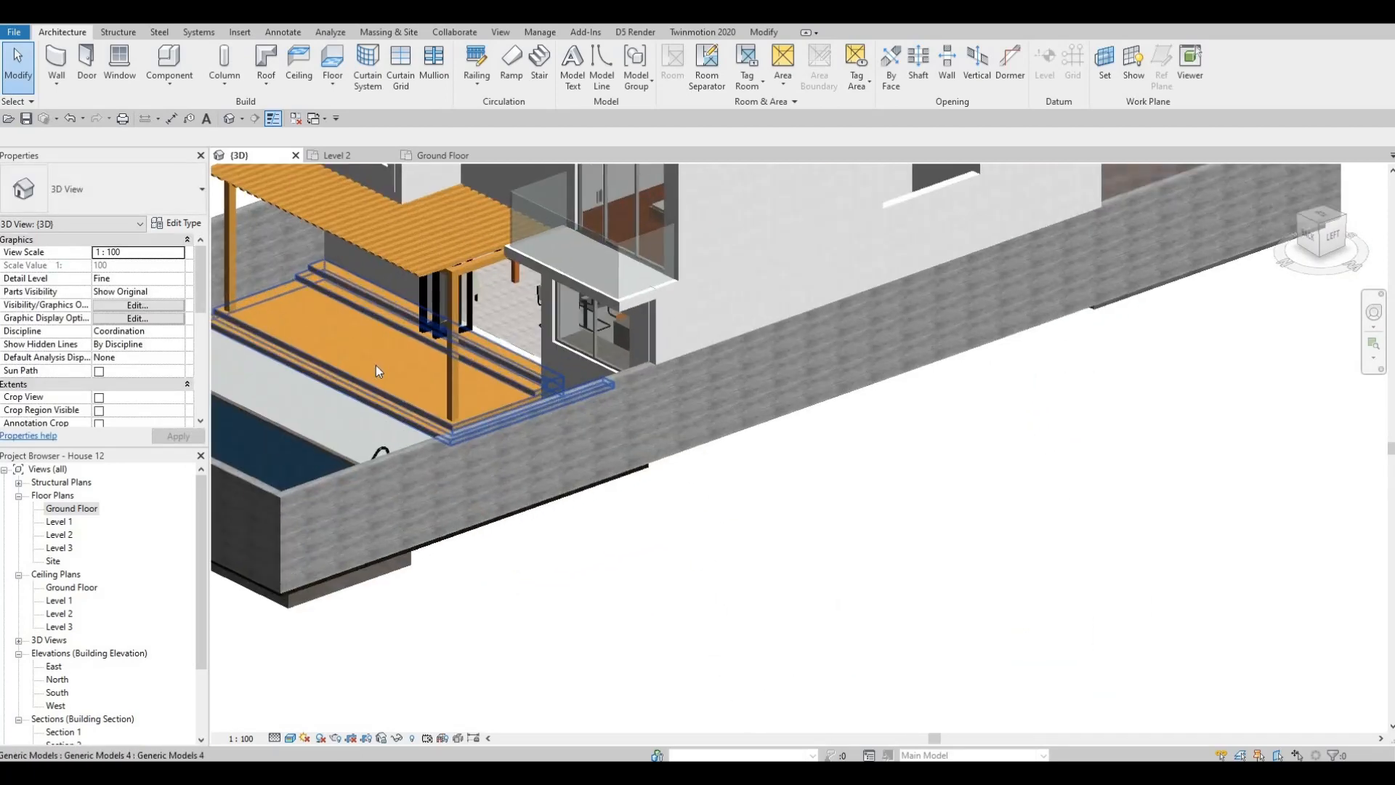
{"action": "key", "text": "F1"}
{"action": "key", "text": "F1"}
{"action": "scroll", "coordinate": [407, 363], "scroll_direction": "down", "scroll_amount": 4}
{"action": "middle_click_drag", "start_coordinate": [693, 346], "coordinate": [766, 426], "text": "shift"}
{"action": "scroll", "coordinate": [766, 426], "scroll_direction": "up", "scroll_amount": 7}
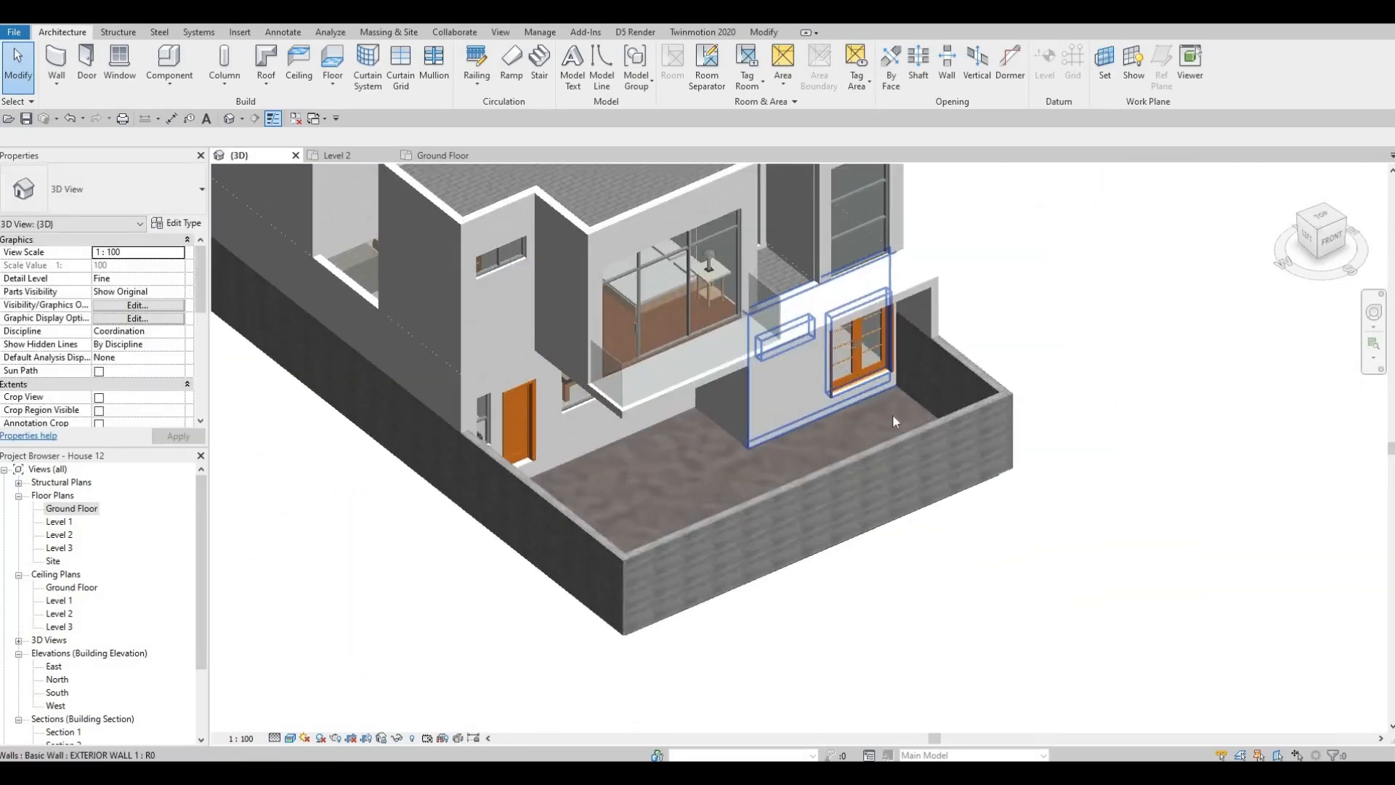
{"action": "scroll", "coordinate": [912, 398], "scroll_direction": "down", "scroll_amount": 2}
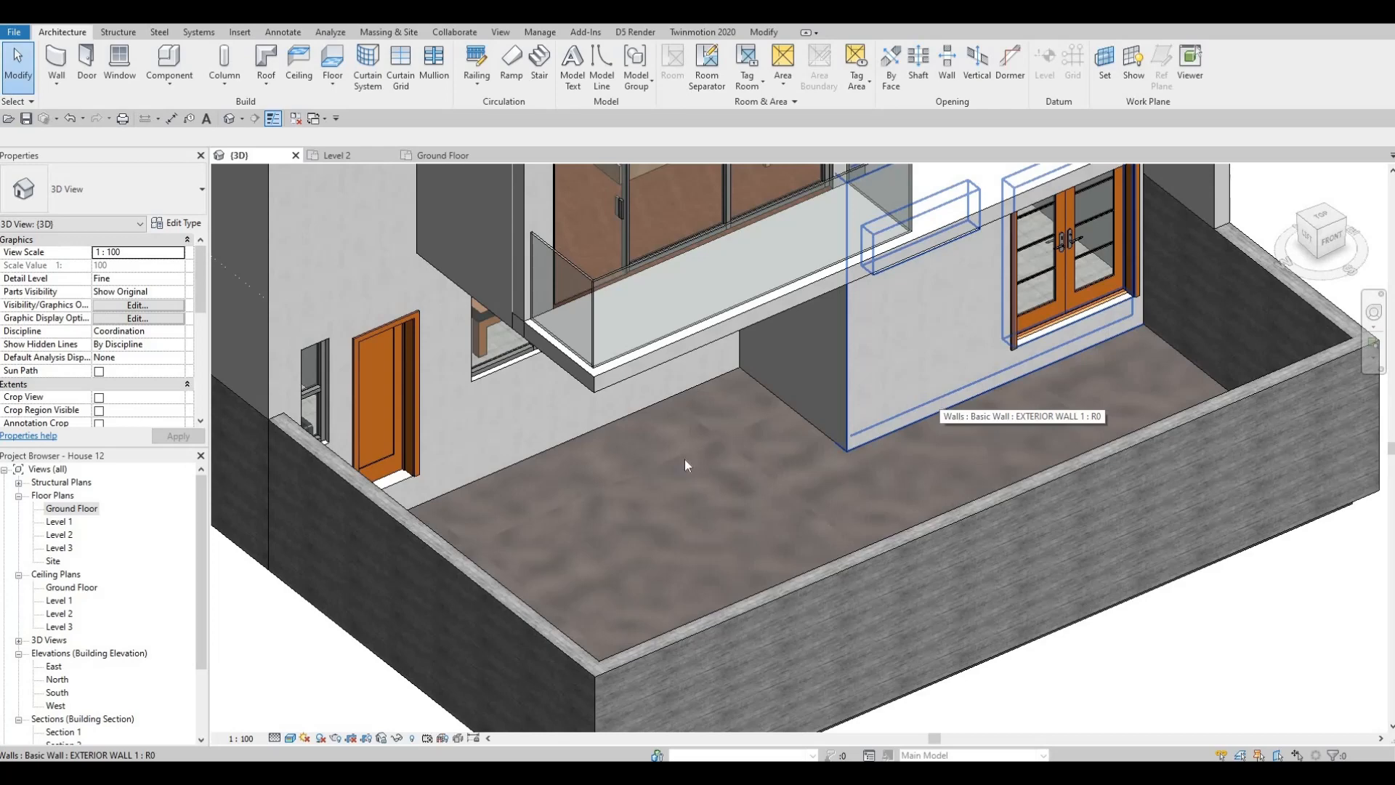
{"action": "scroll", "coordinate": [474, 462], "scroll_direction": "down", "scroll_amount": 2}
{"action": "middle_click_drag", "start_coordinate": [474, 461], "coordinate": [526, 457], "text": "shift"}
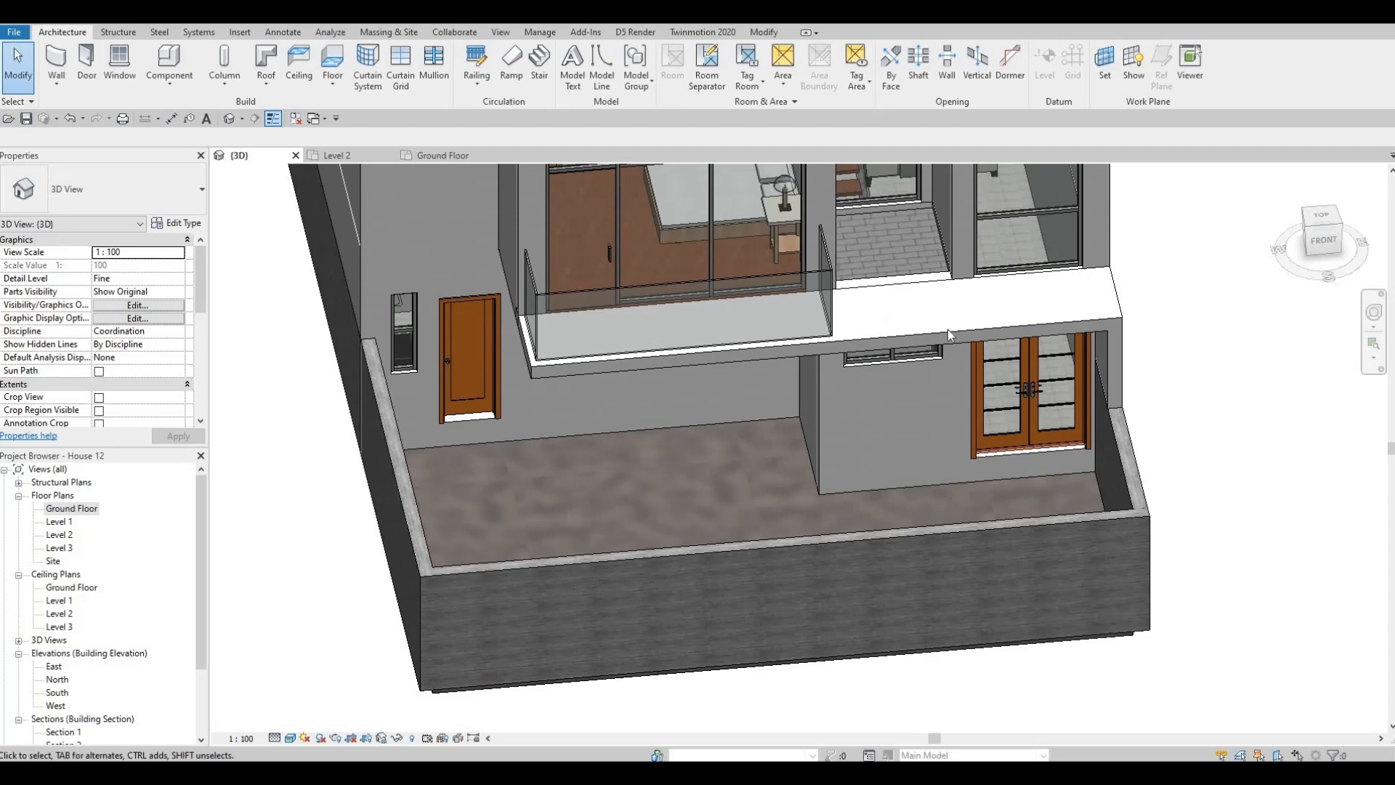
{"action": "middle_click_drag", "start_coordinate": [891, 482], "coordinate": [1065, 492], "text": "shift"}
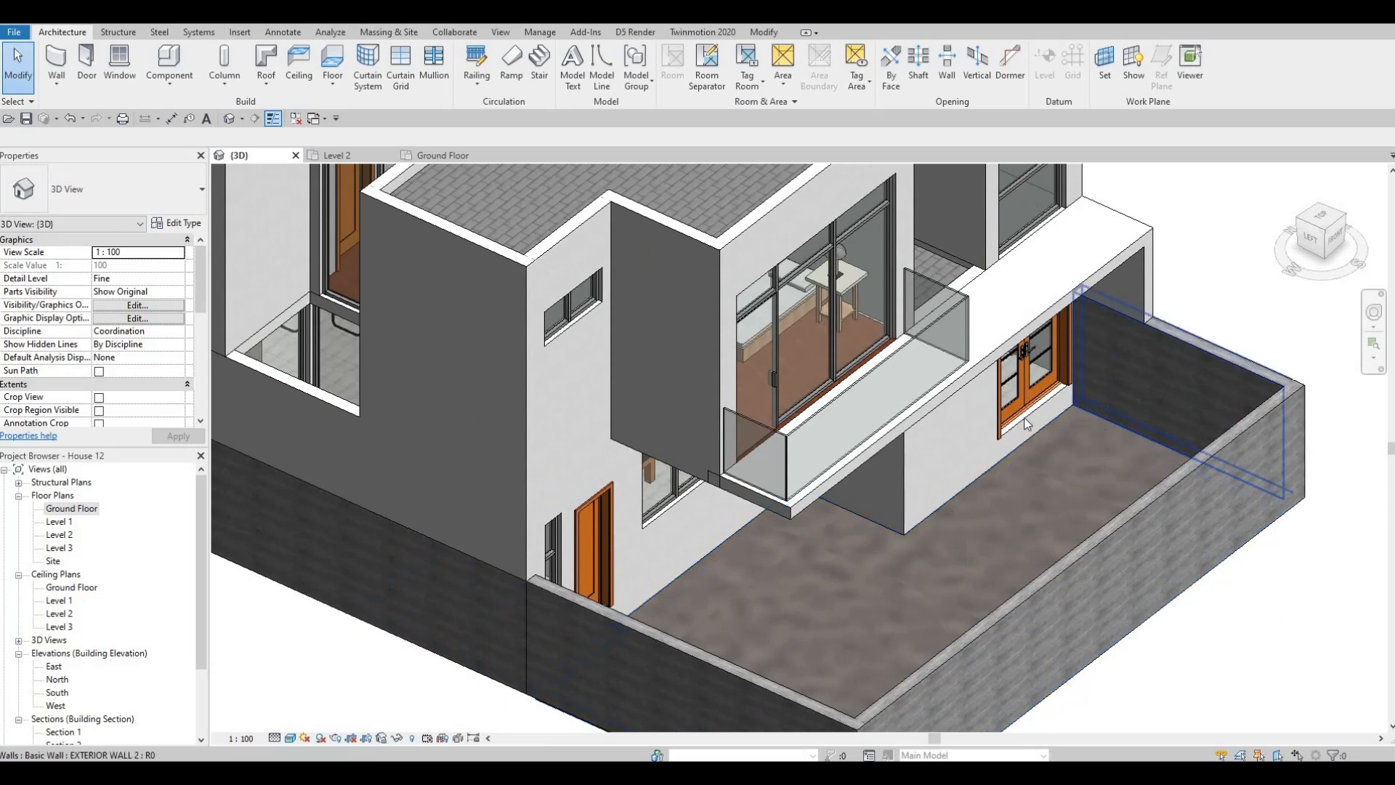
{"action": "middle_click_drag", "start_coordinate": [1109, 414], "coordinate": [1111, 402]}
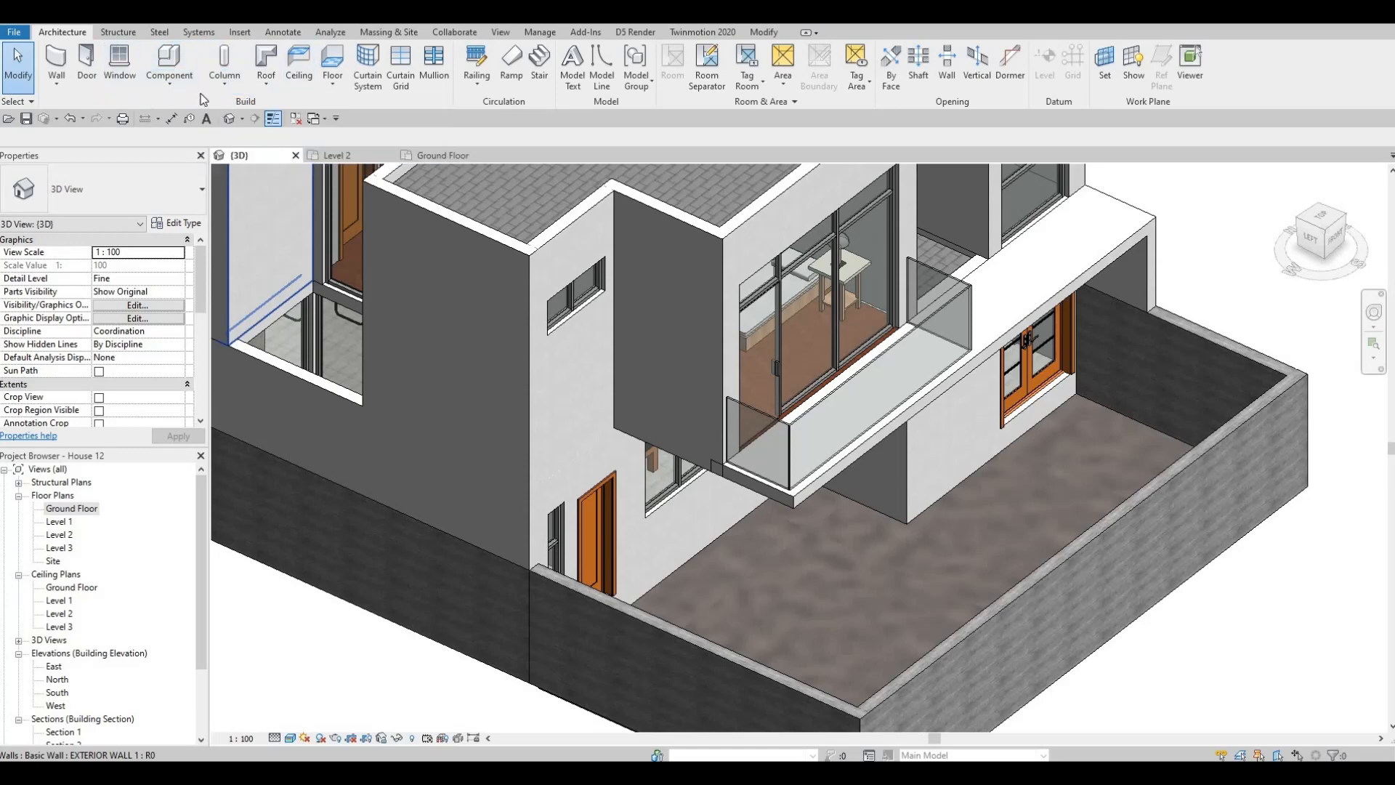
- Start a new in-place model in the Generic Models category, keeping the default name
{"action": "left_click", "coordinate": [166, 83]}
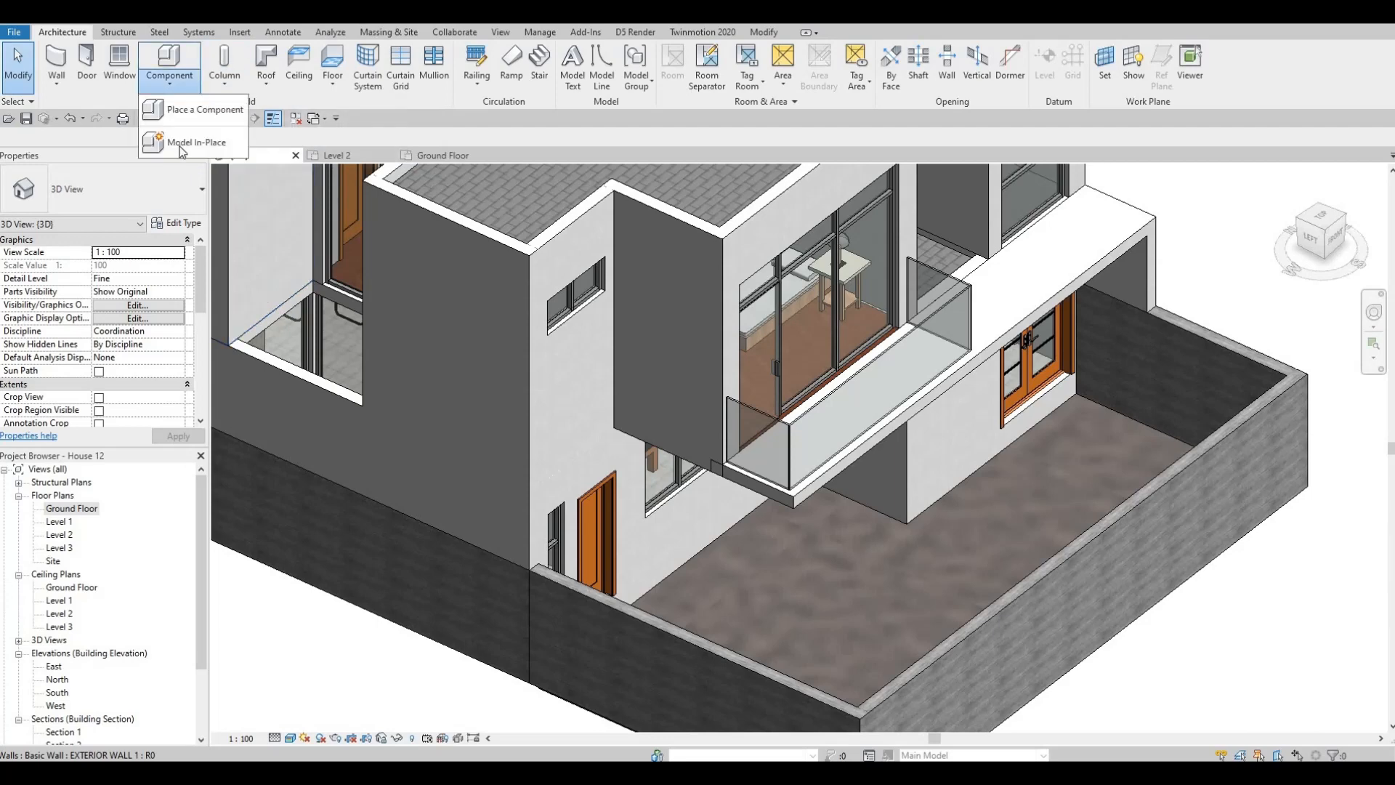
{"action": "left_click", "coordinate": [183, 145]}
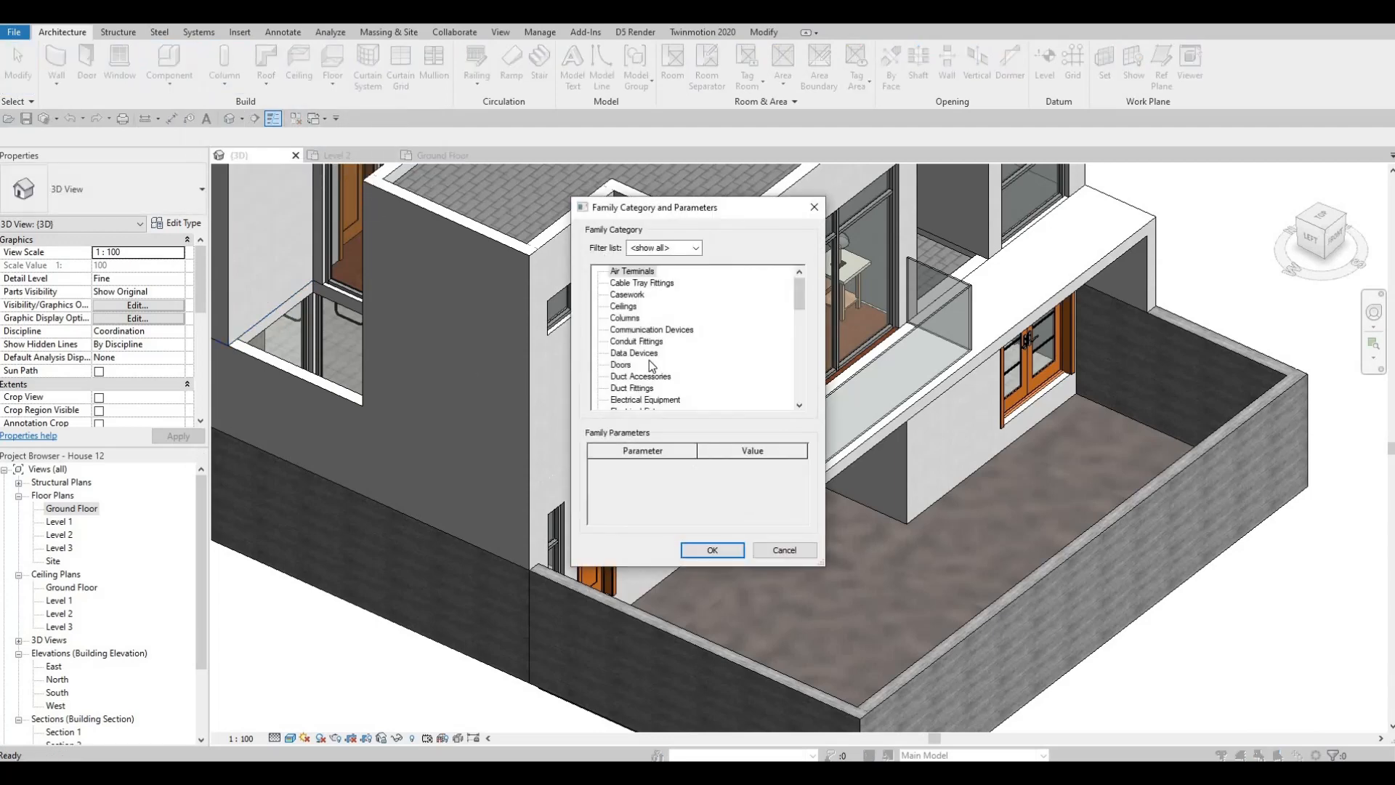
{"action": "scroll", "coordinate": [651, 366], "scroll_direction": "down", "scroll_amount": 3}
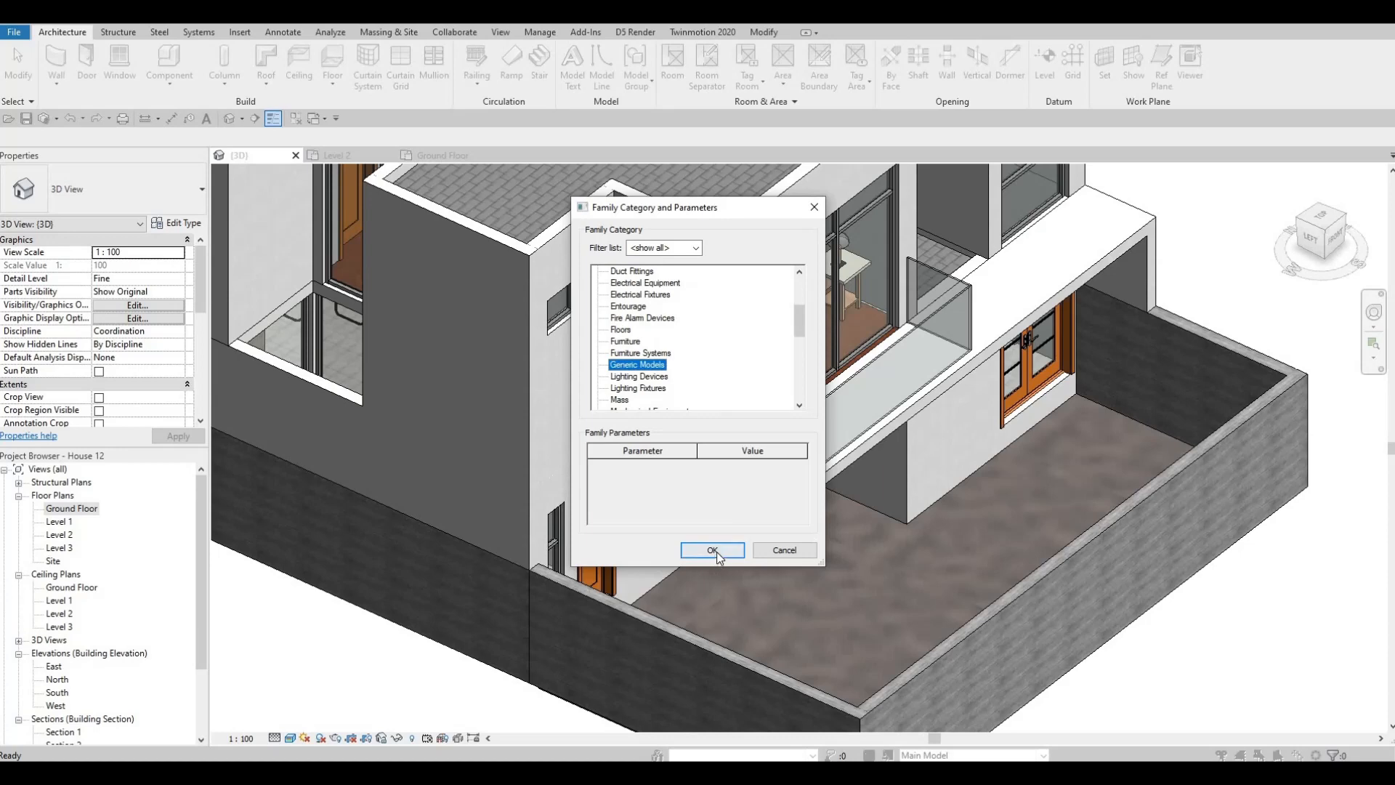
{"action": "left_click", "coordinate": [716, 551]}
{"action": "key", "text": "Return"}
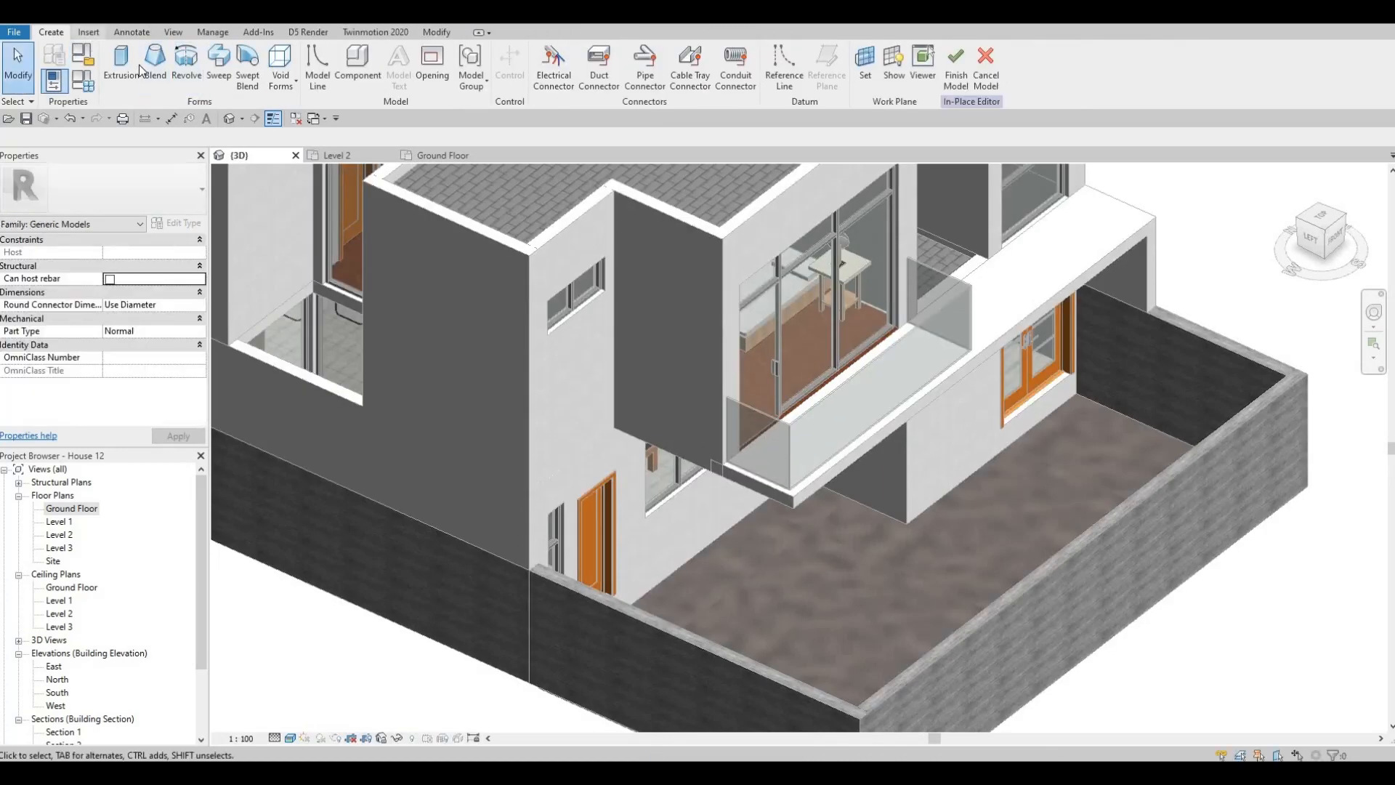
- Start an extrusion and set its work plane to the inner face of the side boundary wall beside the entrance doors
{"action": "left_click", "coordinate": [131, 73]}
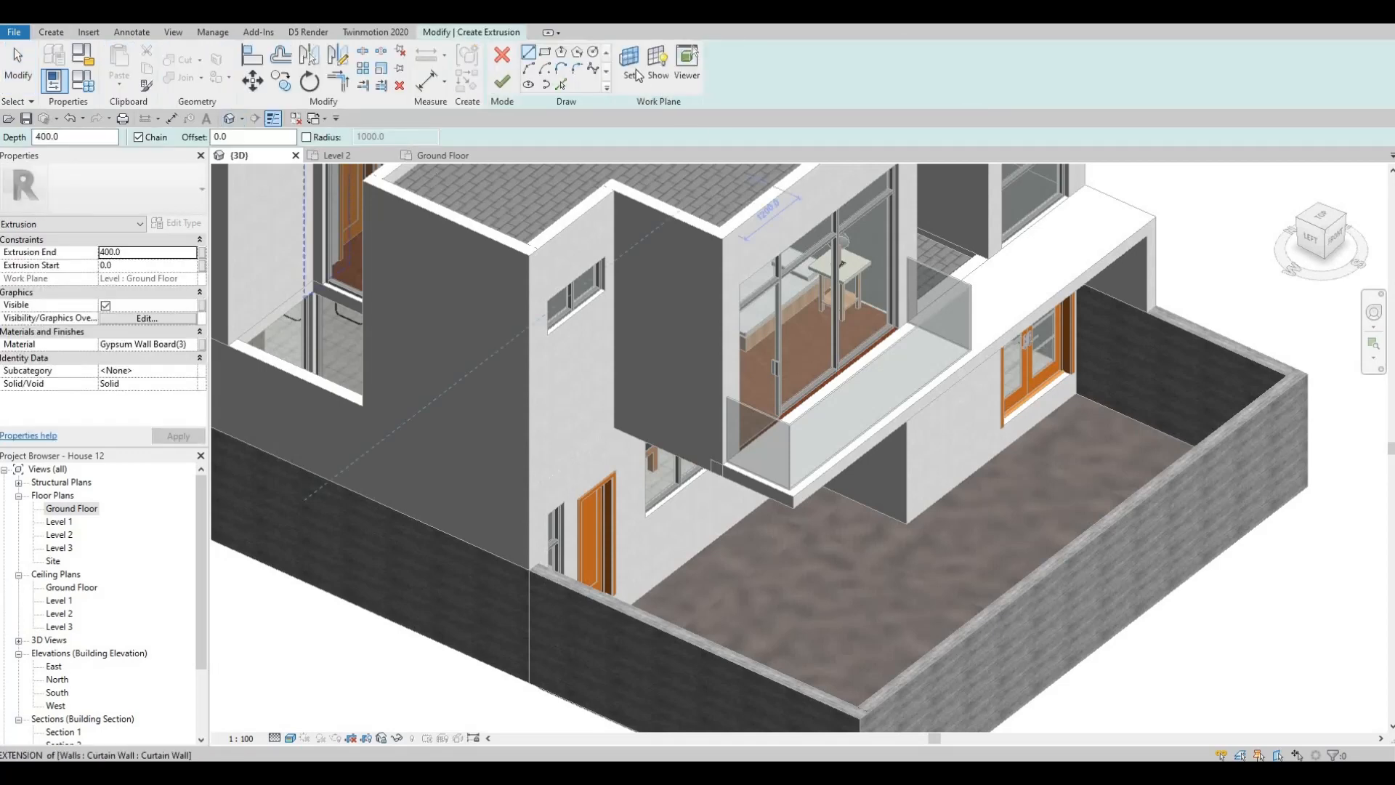
{"action": "left_click", "coordinate": [629, 62]}
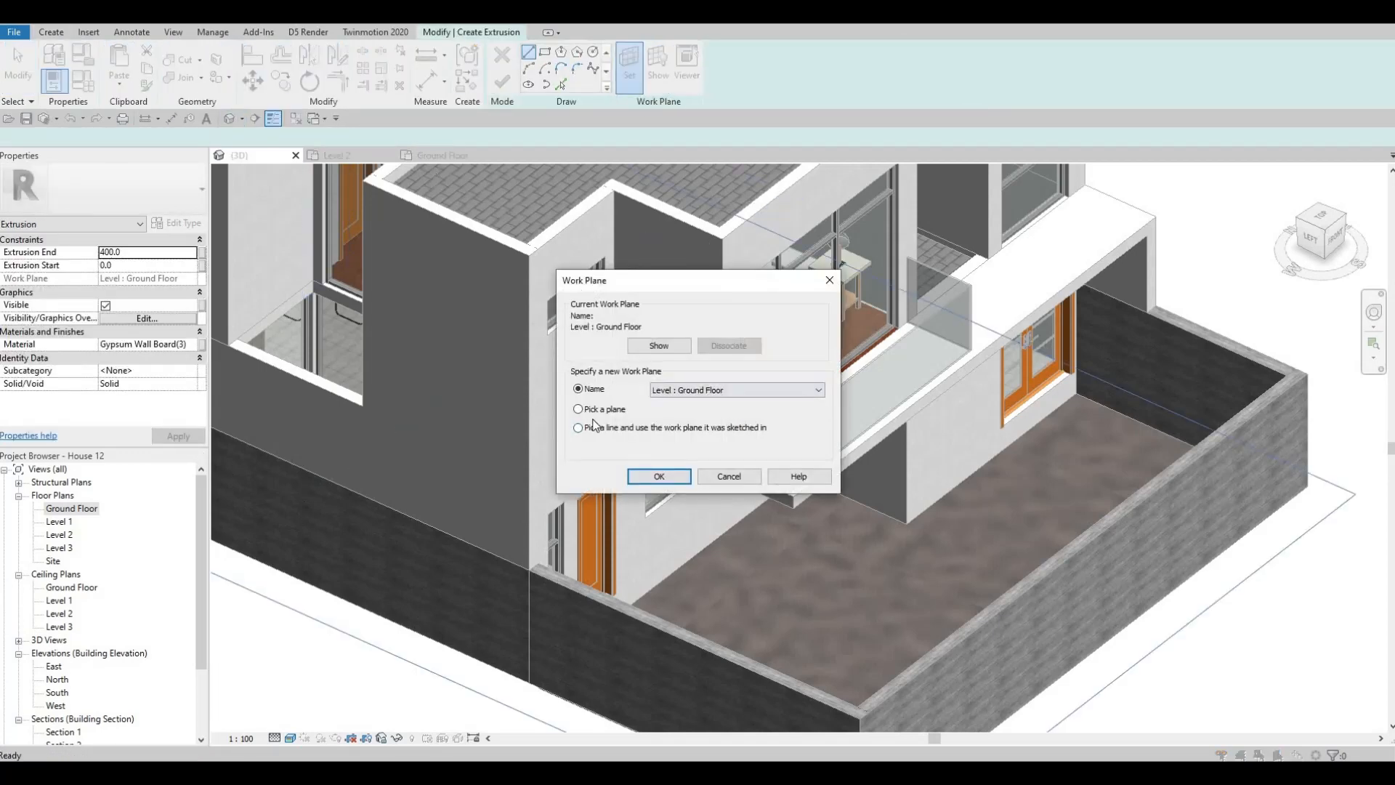
{"action": "key", "text": "Return"}
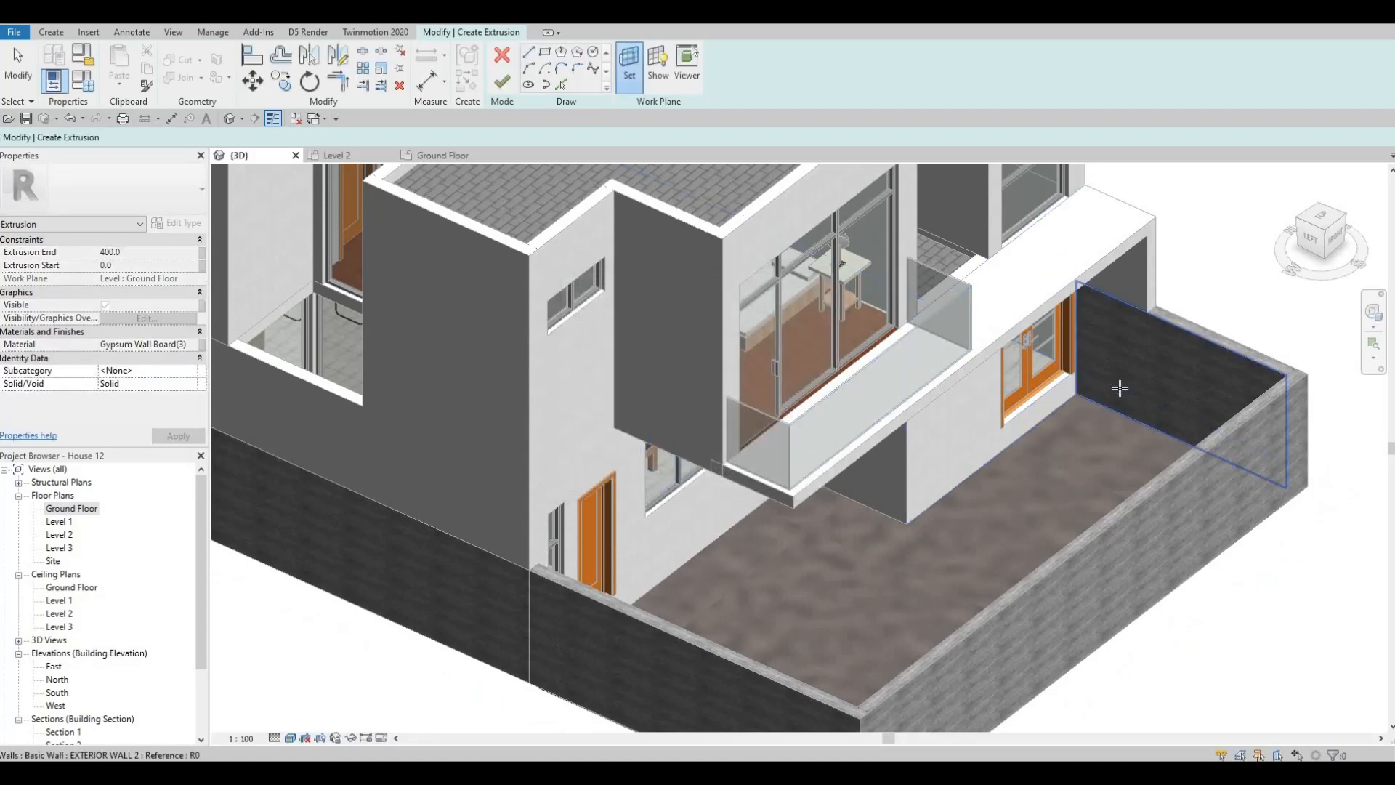
{"action": "left_click", "coordinate": [1111, 397]}
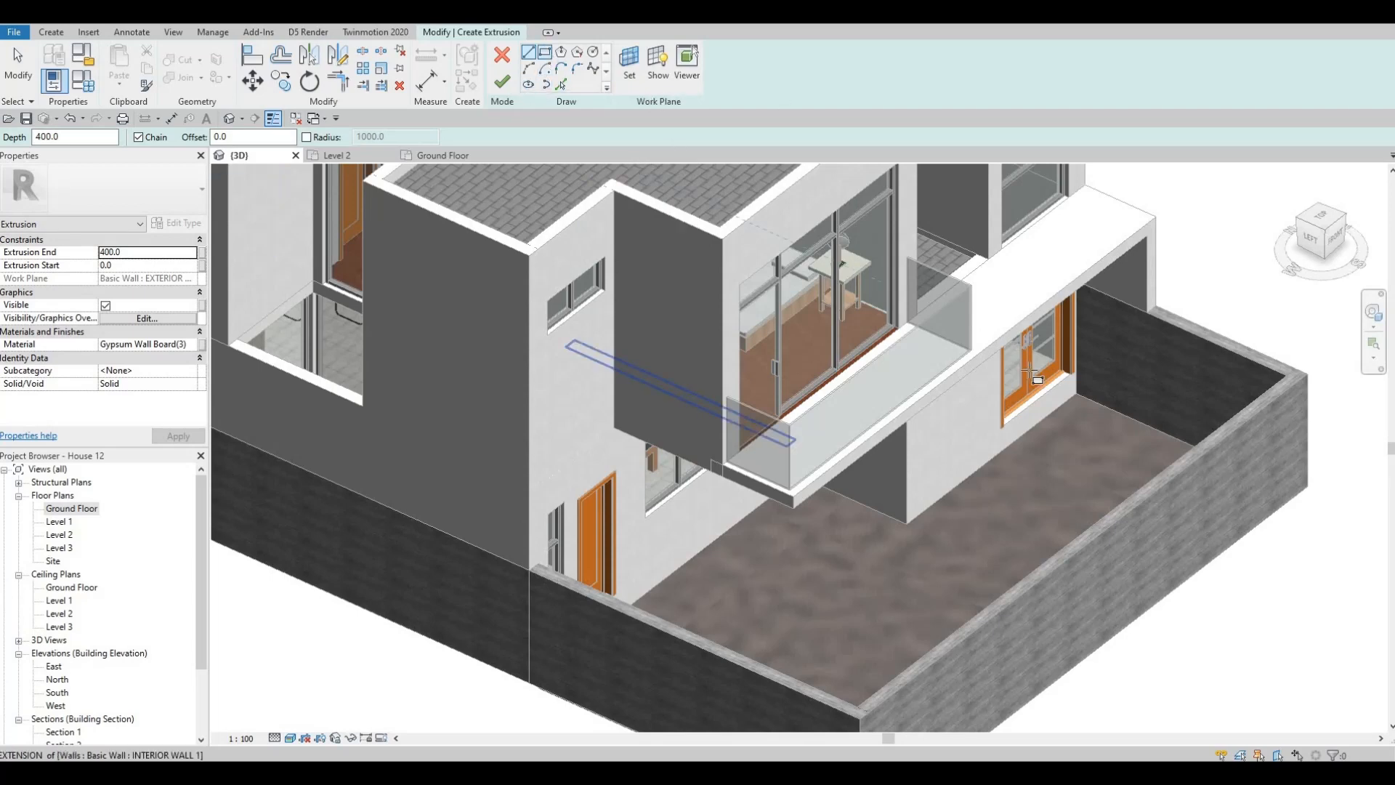
- Sketch a rectangle about 1065 mm long and 400 mm high on the boundary wall, starting at the base of the house corner
{"action": "left_click", "coordinate": [545, 53]}
{"action": "scroll", "coordinate": [1102, 400], "scroll_direction": "up", "scroll_amount": 5}
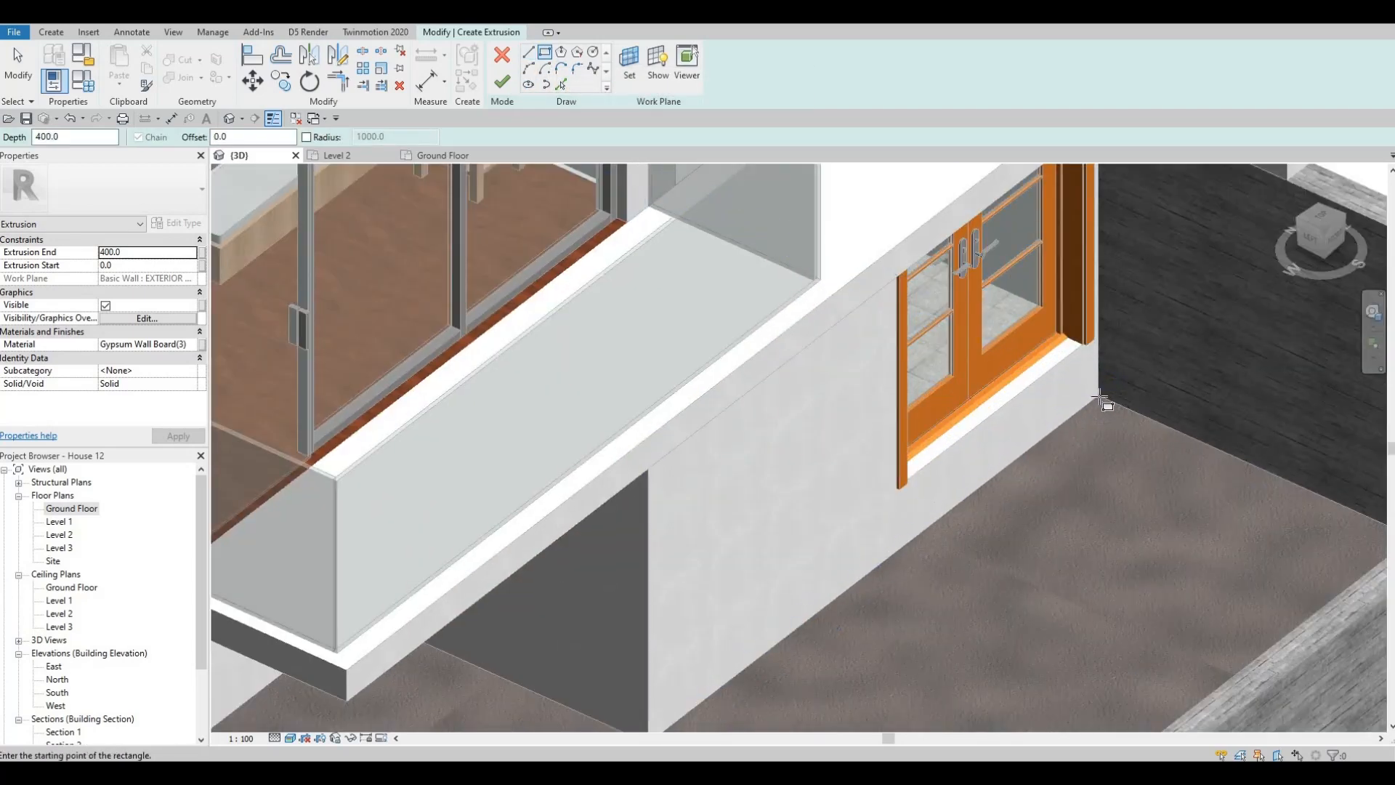
{"action": "left_click", "coordinate": [1100, 397]}
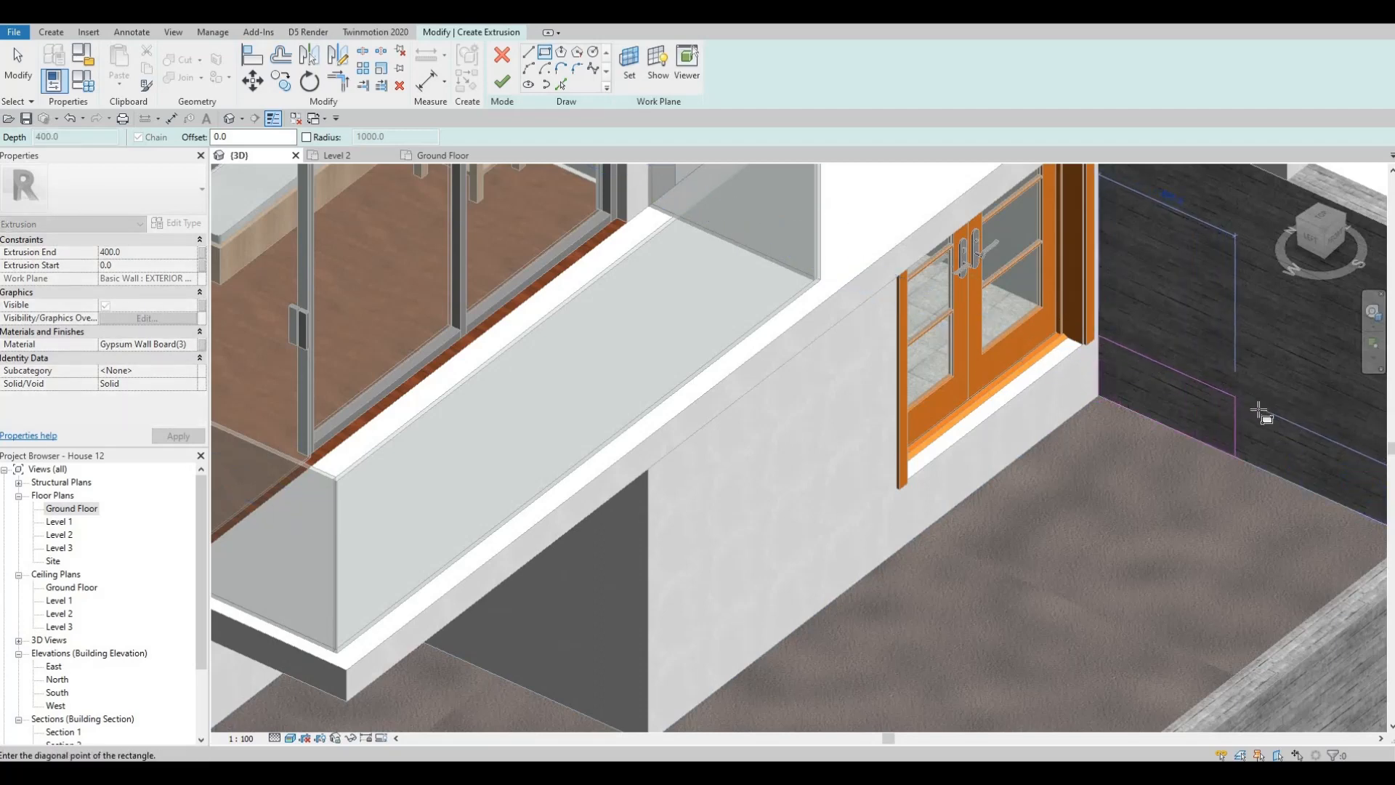
{"action": "left_click", "coordinate": [1218, 395]}
{"action": "key", "text": "Escape"}
{"action": "key", "text": "Escape"}
{"action": "left_click", "coordinate": [1277, 450]}
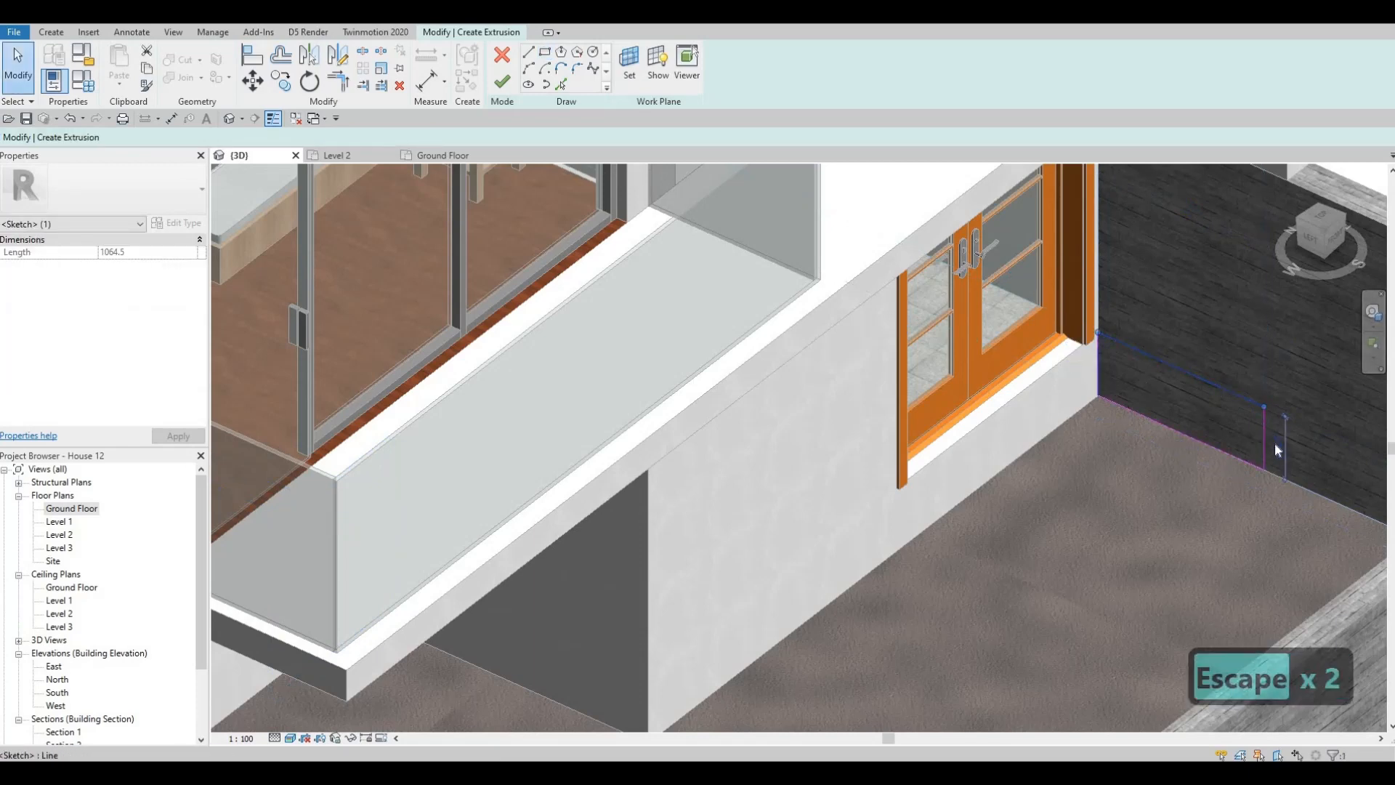
{"action": "left_click", "coordinate": [1276, 448]}
{"action": "key", "text": "Escape"}
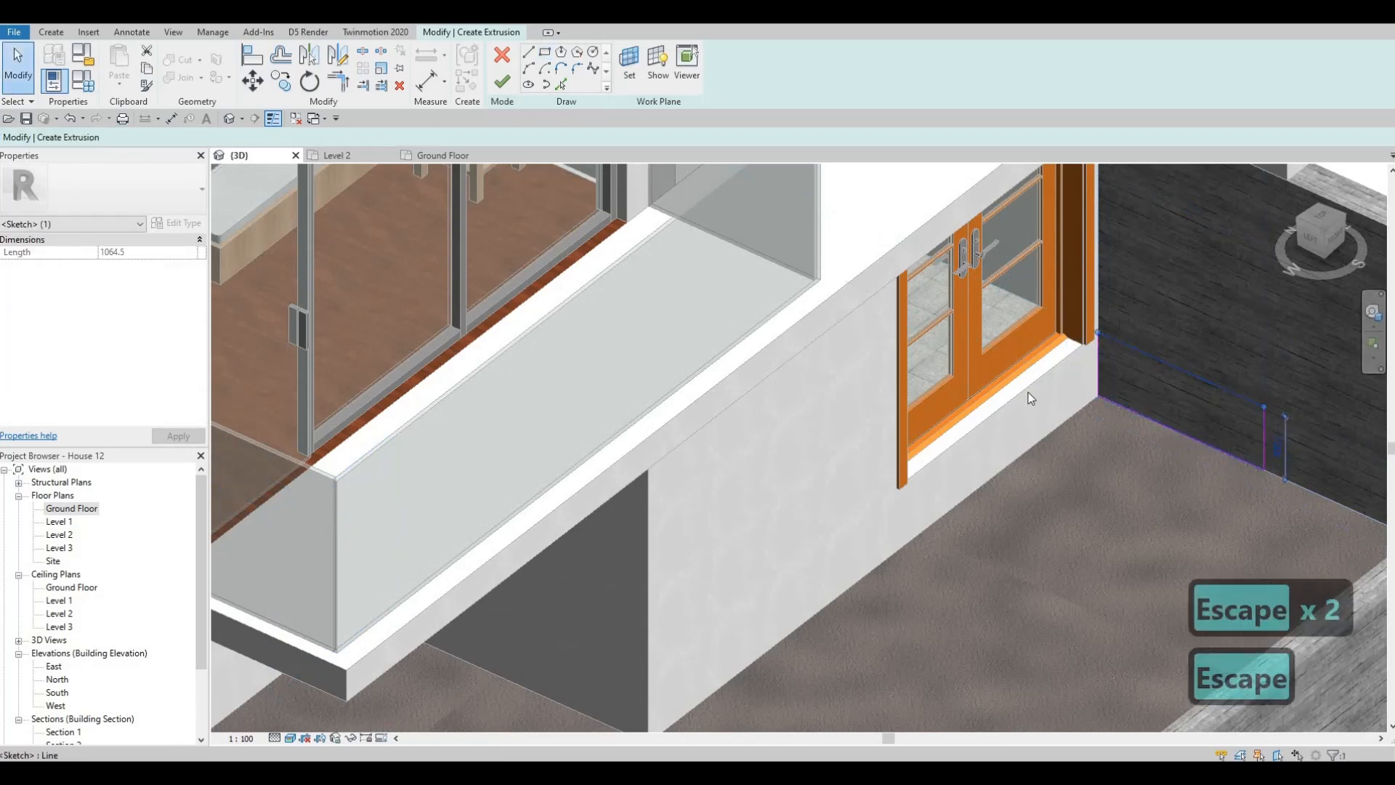
- Stretch the rectangle by moving its outer vertical edge along the side boundary wall toward the front wall
{"action": "mouse_move", "coordinate": [1027, 399]}
{"action": "middle_mouse_down", "text": "shift"}
{"action": "mouse_move", "coordinate": [1046, 410]}
{"action": "mouse_move", "coordinate": [1076, 354]}
{"action": "mouse_move", "coordinate": [1139, 357]}
{"action": "mouse_move", "coordinate": [1074, 268]}
{"action": "mouse_move", "coordinate": [1058, 281]}
{"action": "mouse_move", "coordinate": [1081, 273]}
{"action": "mouse_move", "coordinate": [988, 270]}
{"action": "mouse_move", "coordinate": [1000, 280]}
{"action": "middle_mouse_up", "text": "shift"}
{"action": "scroll", "coordinate": [998, 278], "scroll_direction": "up", "scroll_amount": 3}
{"action": "key", "text": "Escape"}
{"action": "left_click_drag", "start_coordinate": [991, 273], "coordinate": [1190, 299]}
{"action": "scroll", "coordinate": [1205, 393], "scroll_direction": "down", "scroll_amount": 4}
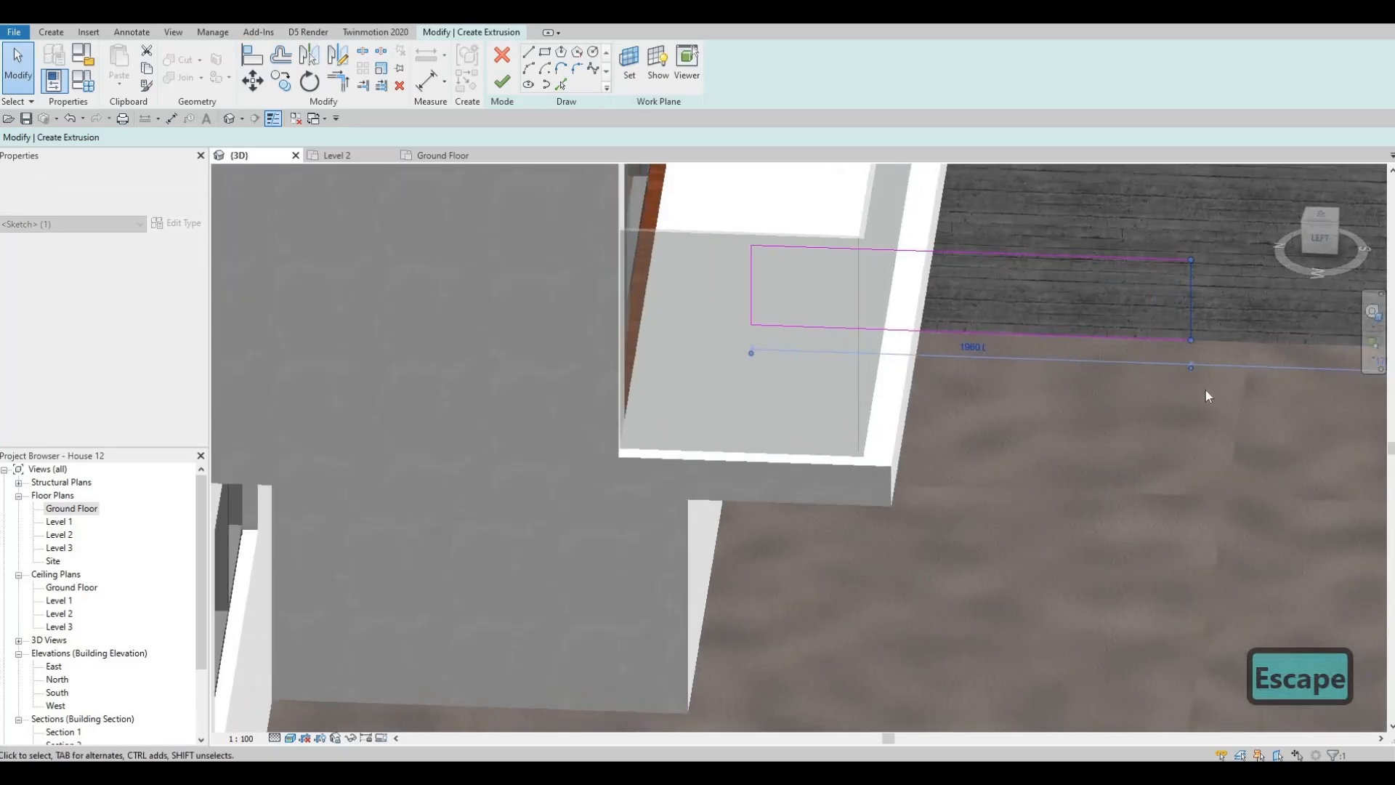
{"action": "scroll", "coordinate": [1106, 337], "scroll_direction": "down", "scroll_amount": 3}
{"action": "middle_click_drag", "start_coordinate": [1105, 337], "coordinate": [962, 476], "text": "shift"}
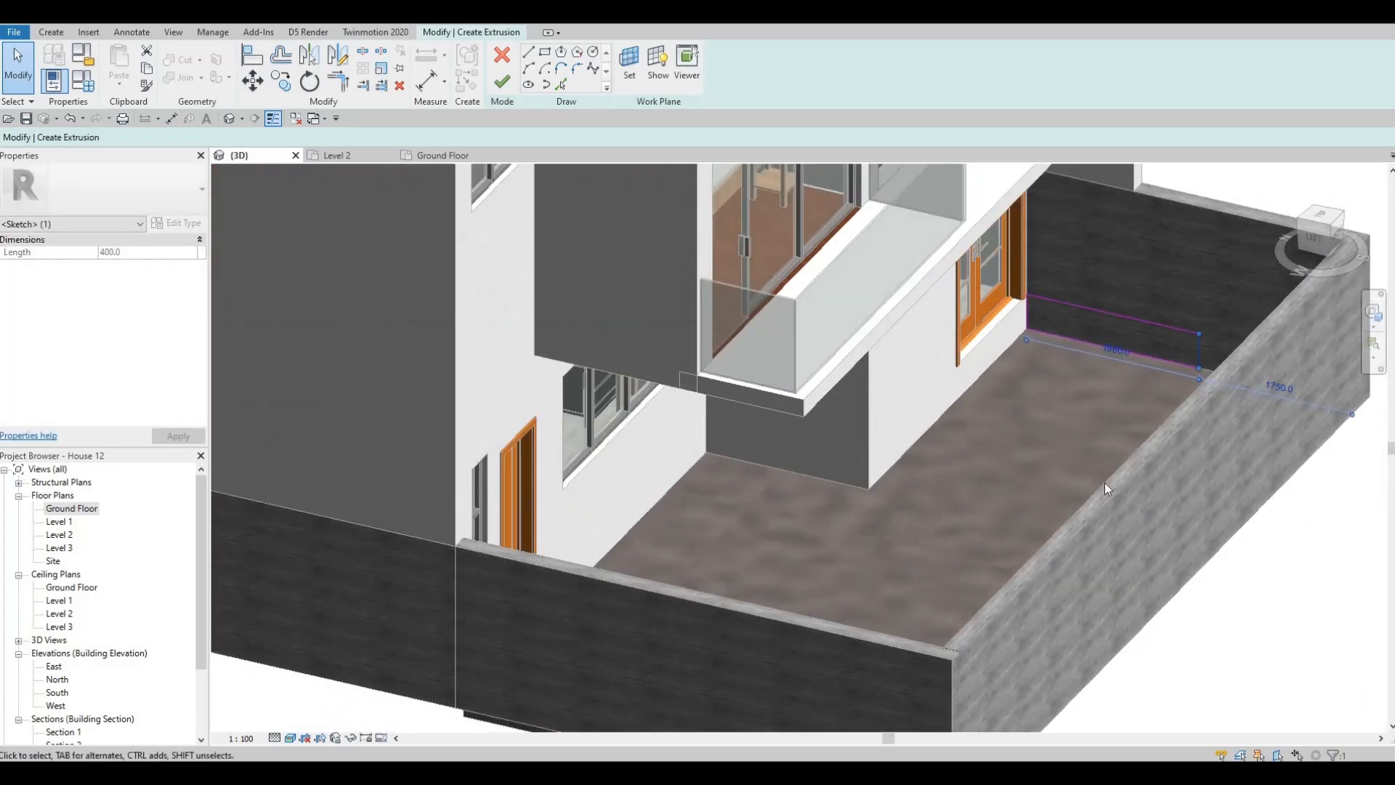
- Assign the Concrete, C16/20 material from the AEC Materials library to the extrusion
{"action": "mouse_move", "coordinate": [1105, 483]}
{"action": "middle_mouse_down", "text": "shift"}
{"action": "mouse_move", "coordinate": [1088, 435]}
{"action": "mouse_move", "coordinate": [1180, 385]}
{"action": "mouse_move", "coordinate": [1186, 359]}
{"action": "mouse_move", "coordinate": [994, 422]}
{"action": "mouse_move", "coordinate": [901, 473]}
{"action": "mouse_move", "coordinate": [896, 367]}
{"action": "middle_mouse_up", "text": "shift"}
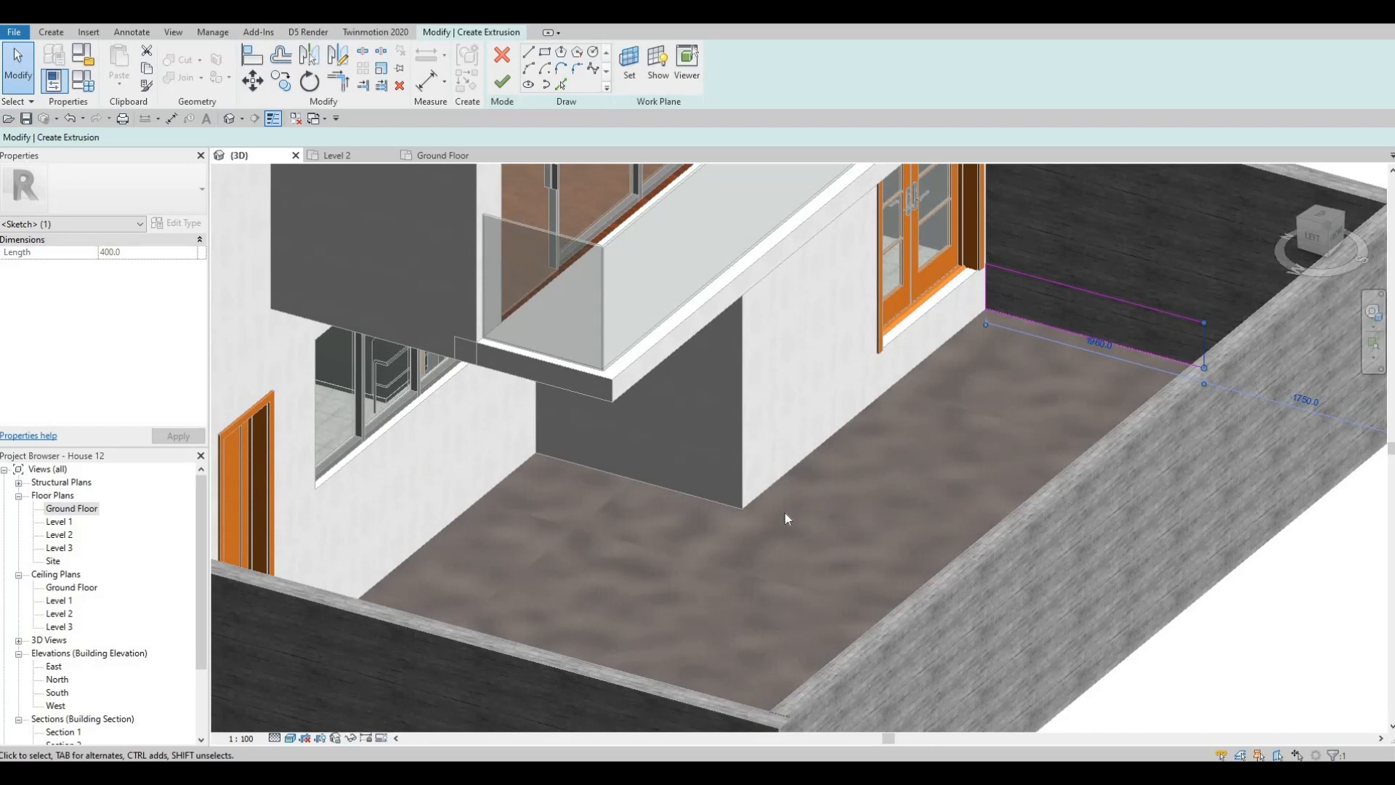
{"action": "key", "text": "Escape"}
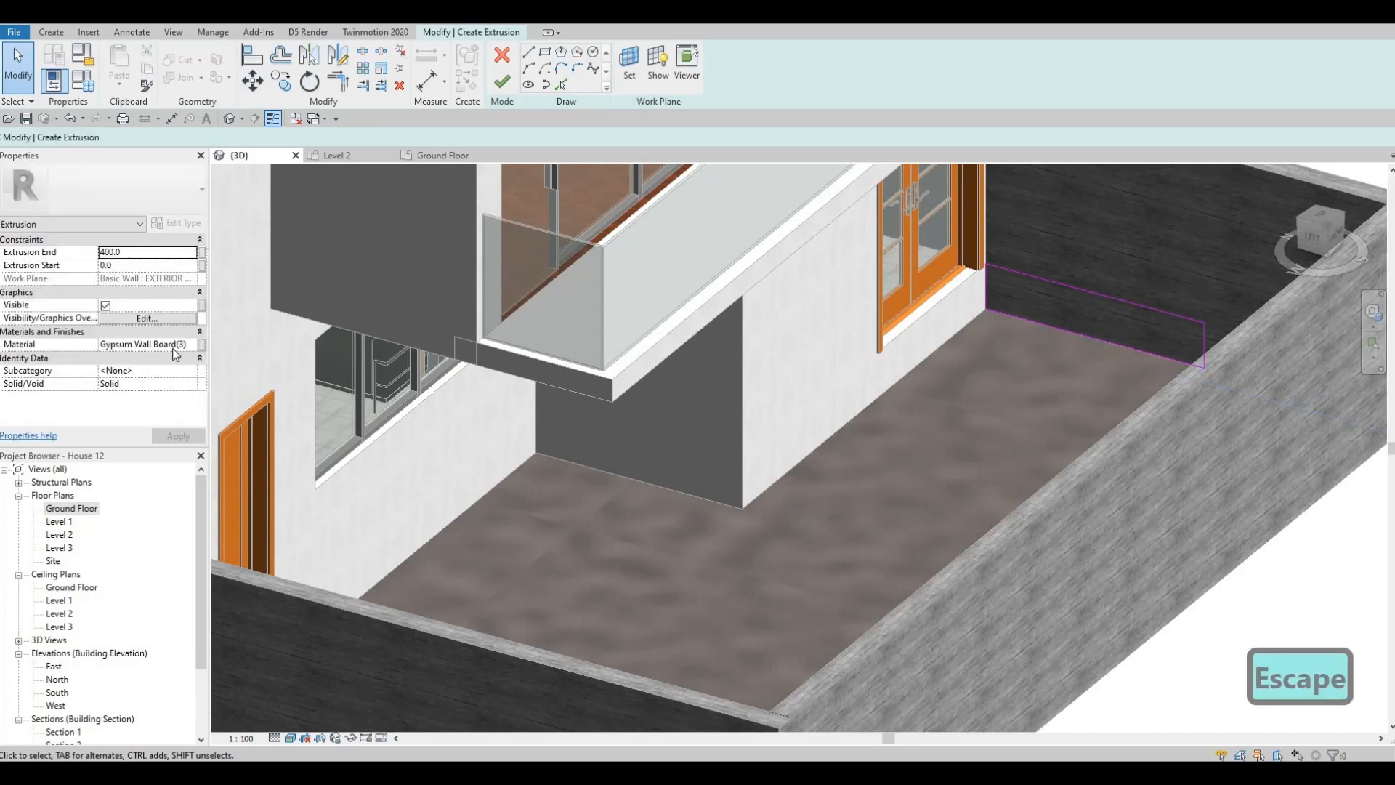
{"action": "left_click", "coordinate": [190, 346]}
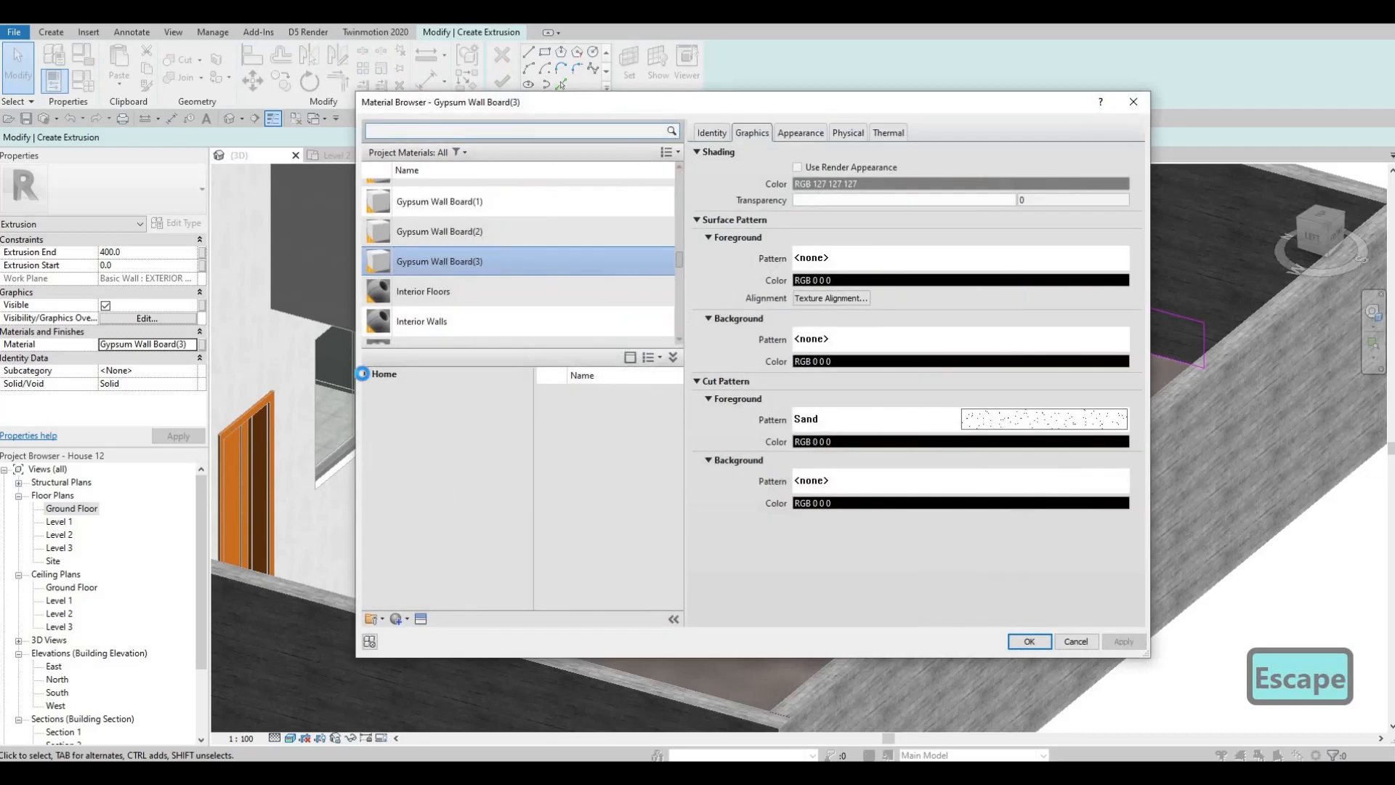
{"action": "left_click", "coordinate": [362, 374]}
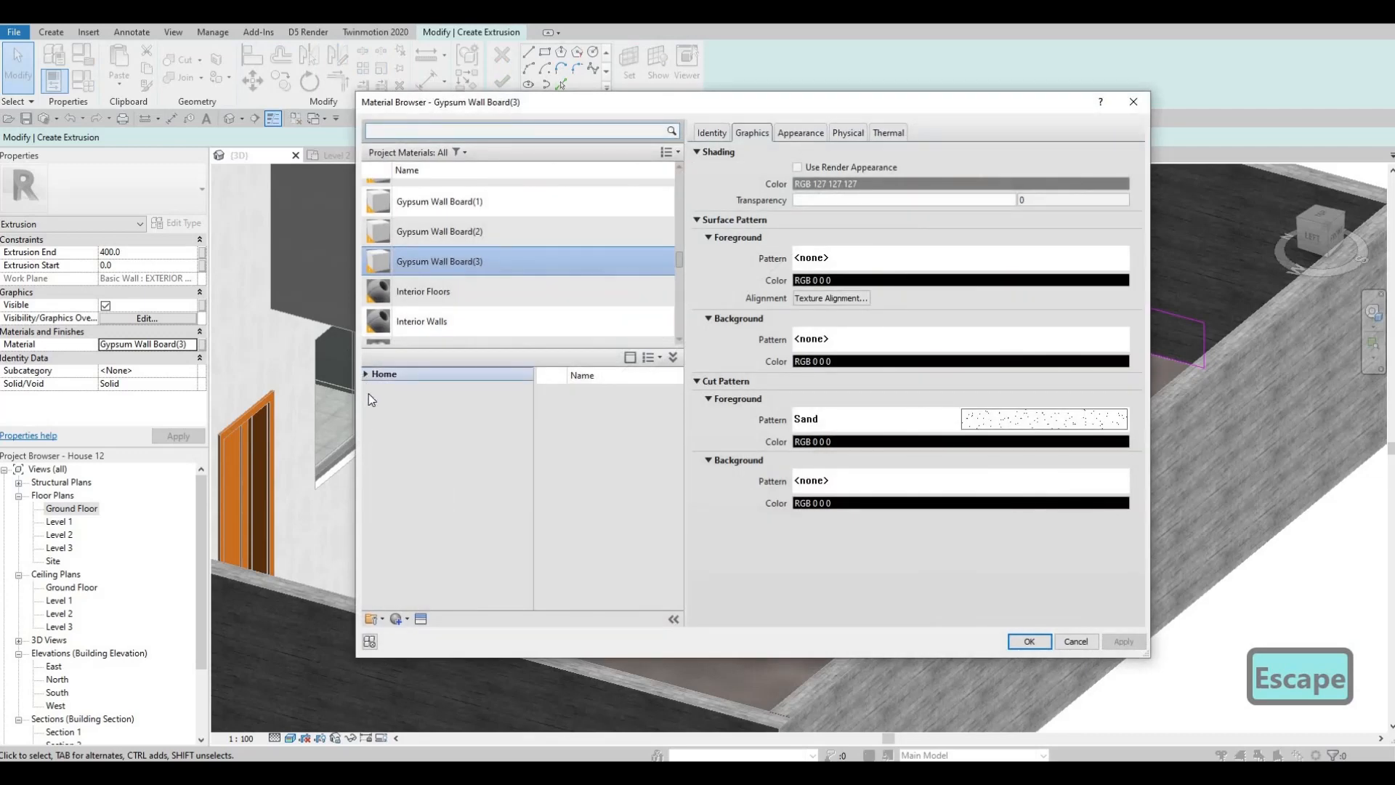
{"action": "left_click", "coordinate": [373, 402]}
{"action": "scroll", "coordinate": [403, 480], "scroll_direction": "down", "scroll_amount": 2}
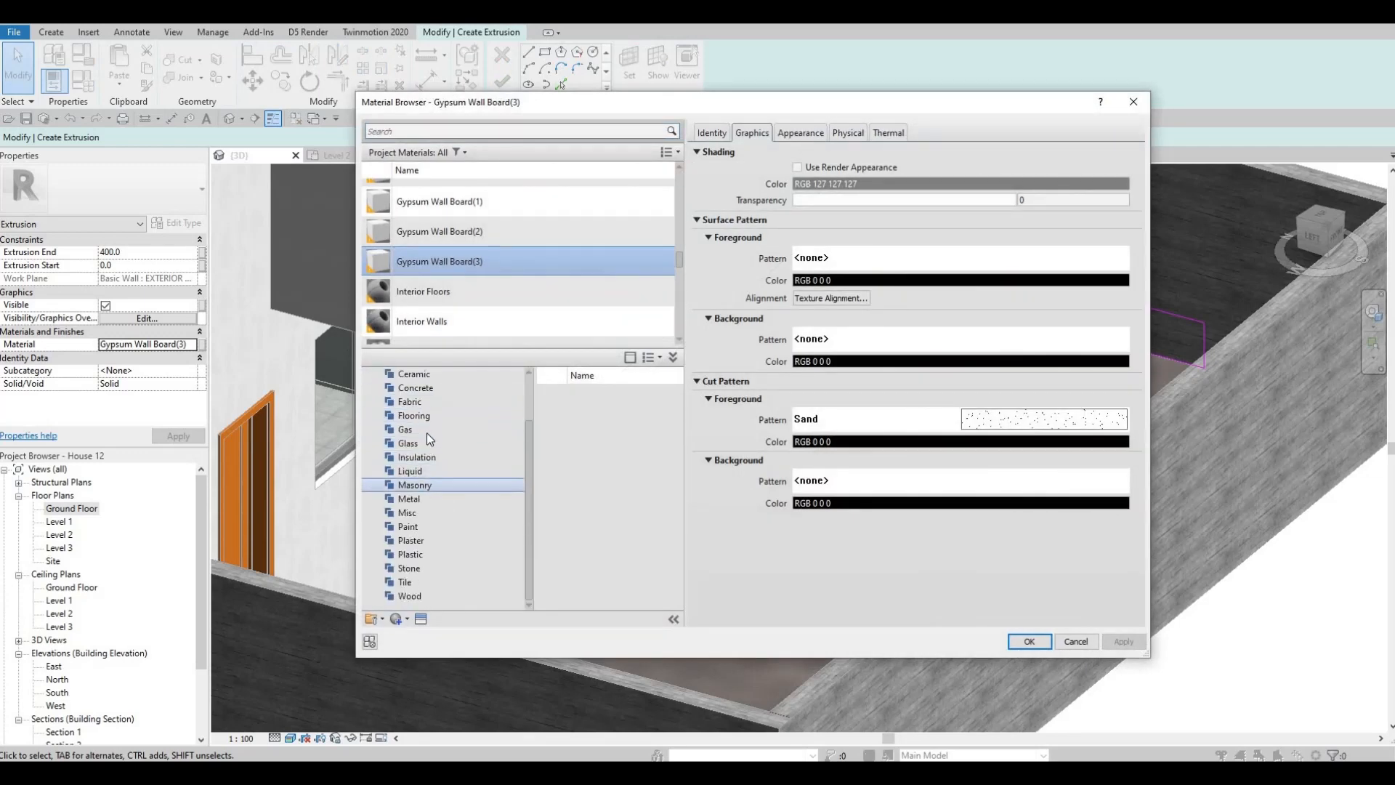
{"action": "left_click", "coordinate": [415, 387]}
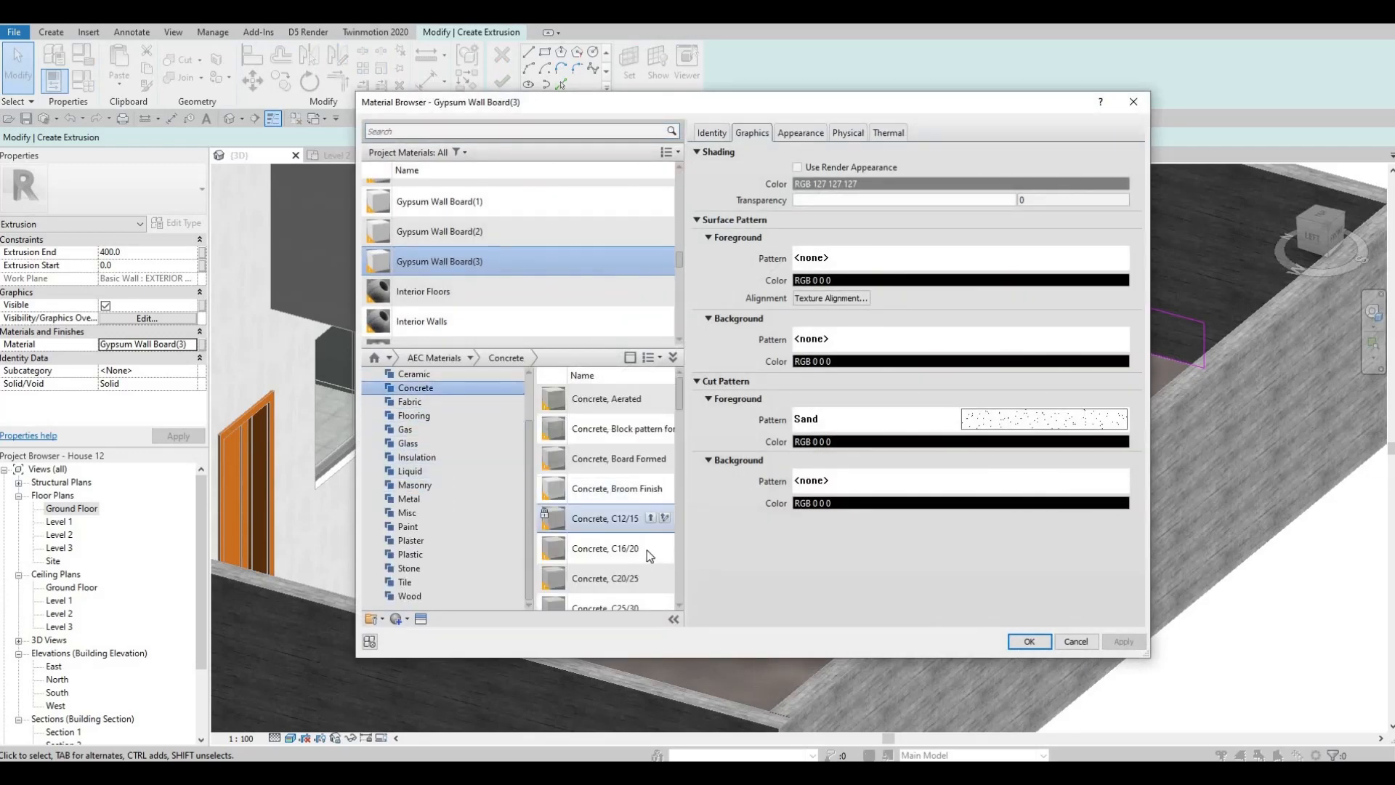
{"action": "mouse_move", "coordinate": [648, 546]}
{"action": "left_click", "coordinate": [1116, 640]}
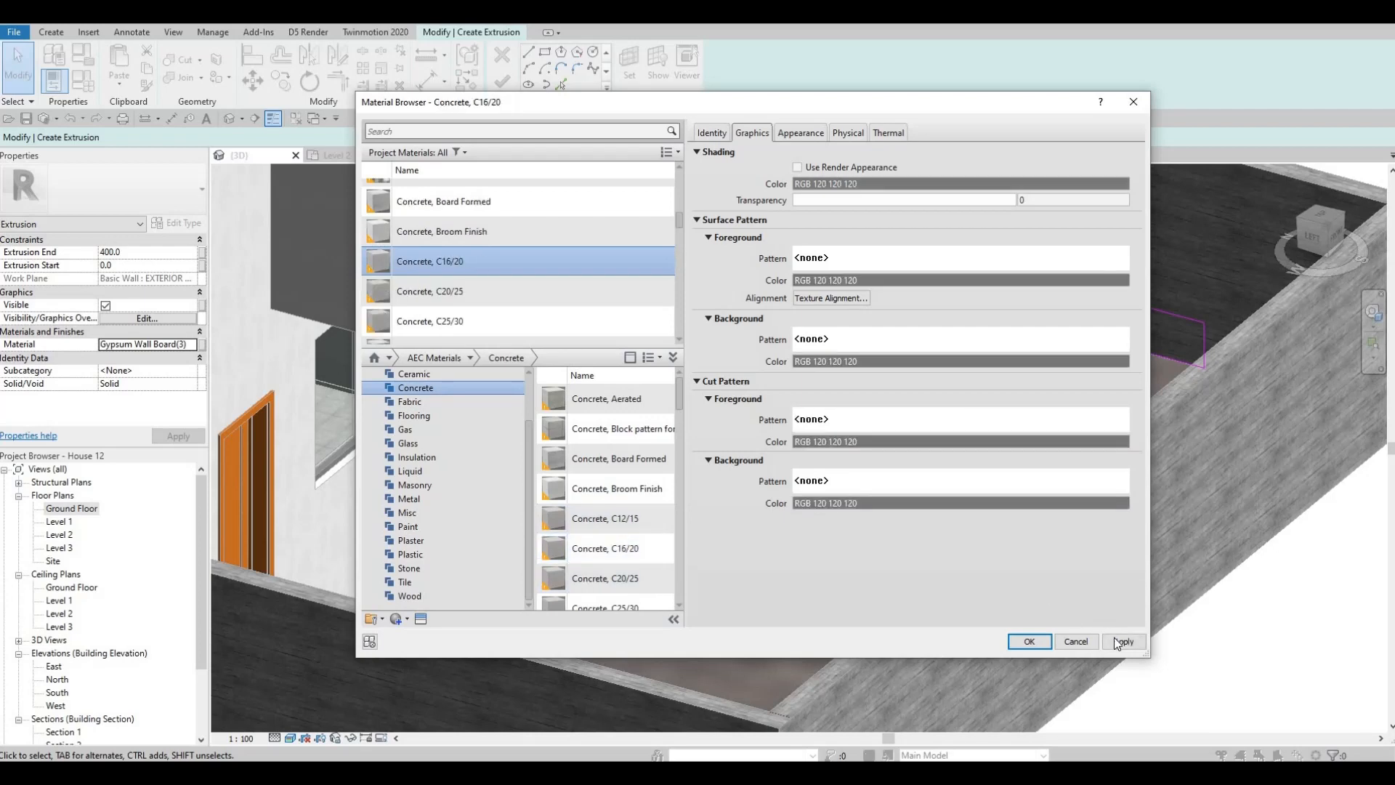
{"action": "left_click", "coordinate": [1033, 644]}
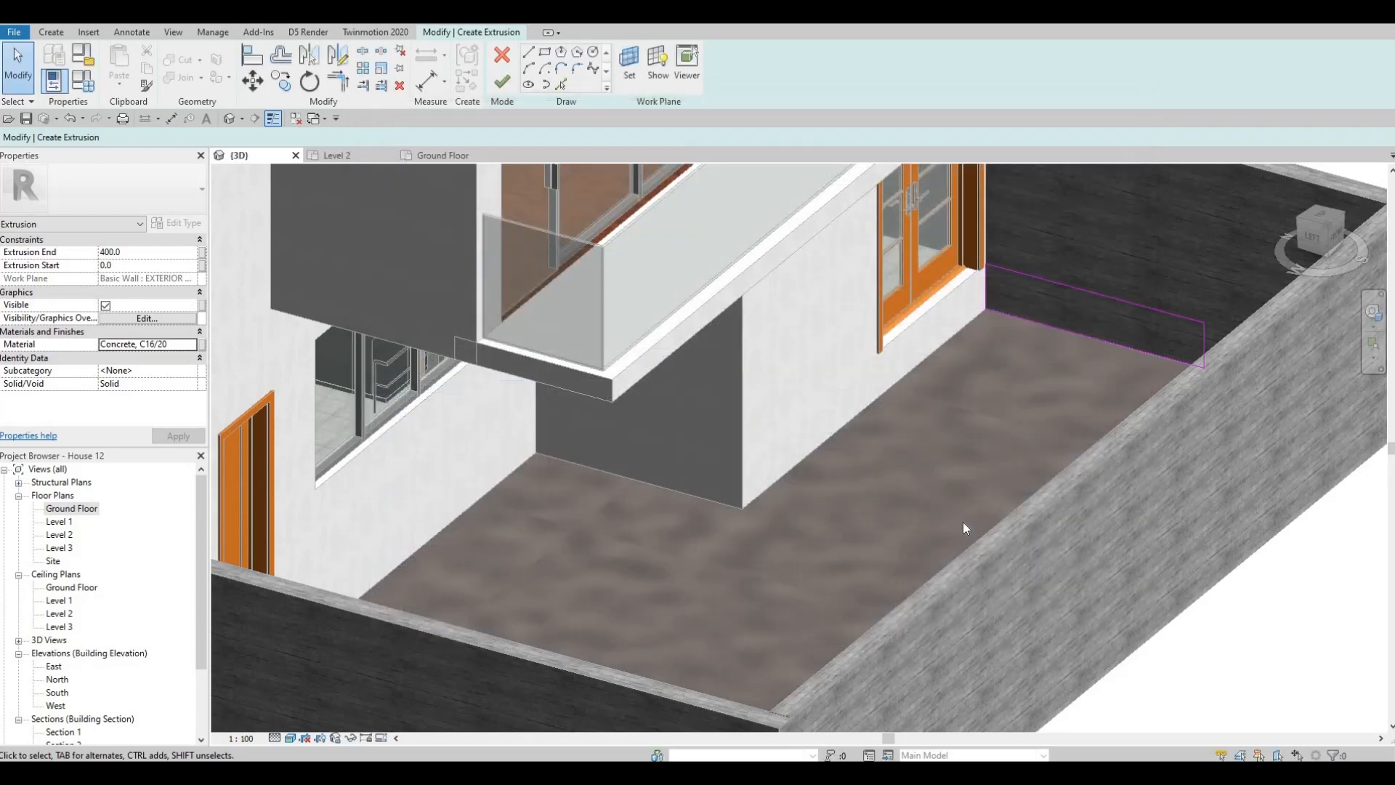
- Sketch a stepped line inside the rectangle from its outer edge: treads about 680 mm and 400 mm long, with a final 160 mm rise to the top edge
{"action": "middle_click_drag", "start_coordinate": [1026, 448], "coordinate": [1227, 478], "text": "shift"}
{"action": "middle_click_drag", "start_coordinate": [967, 465], "coordinate": [738, 489], "text": "shift"}
{"action": "scroll", "coordinate": [805, 415], "scroll_direction": "down", "scroll_amount": 2}
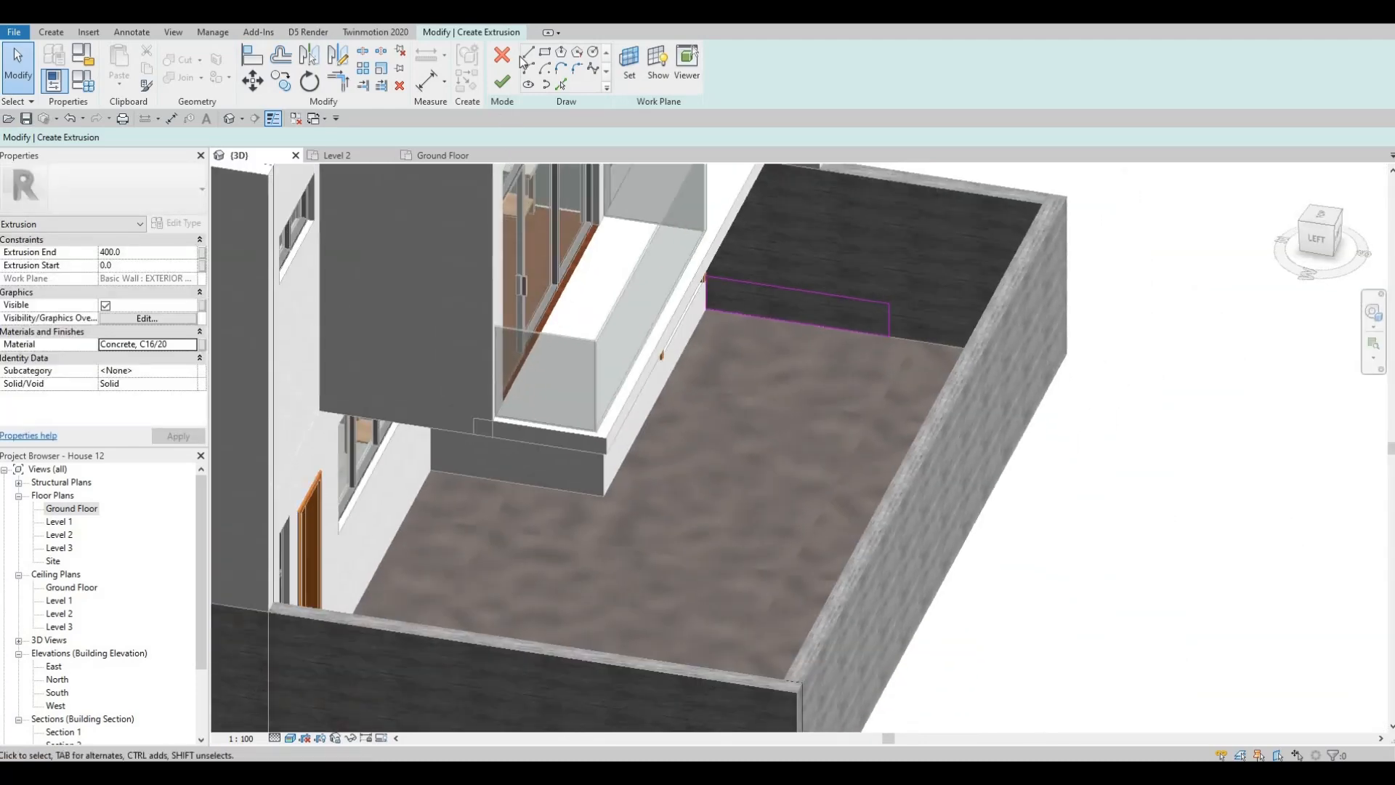
{"action": "scroll", "coordinate": [883, 323], "scroll_direction": "up", "scroll_amount": 4}
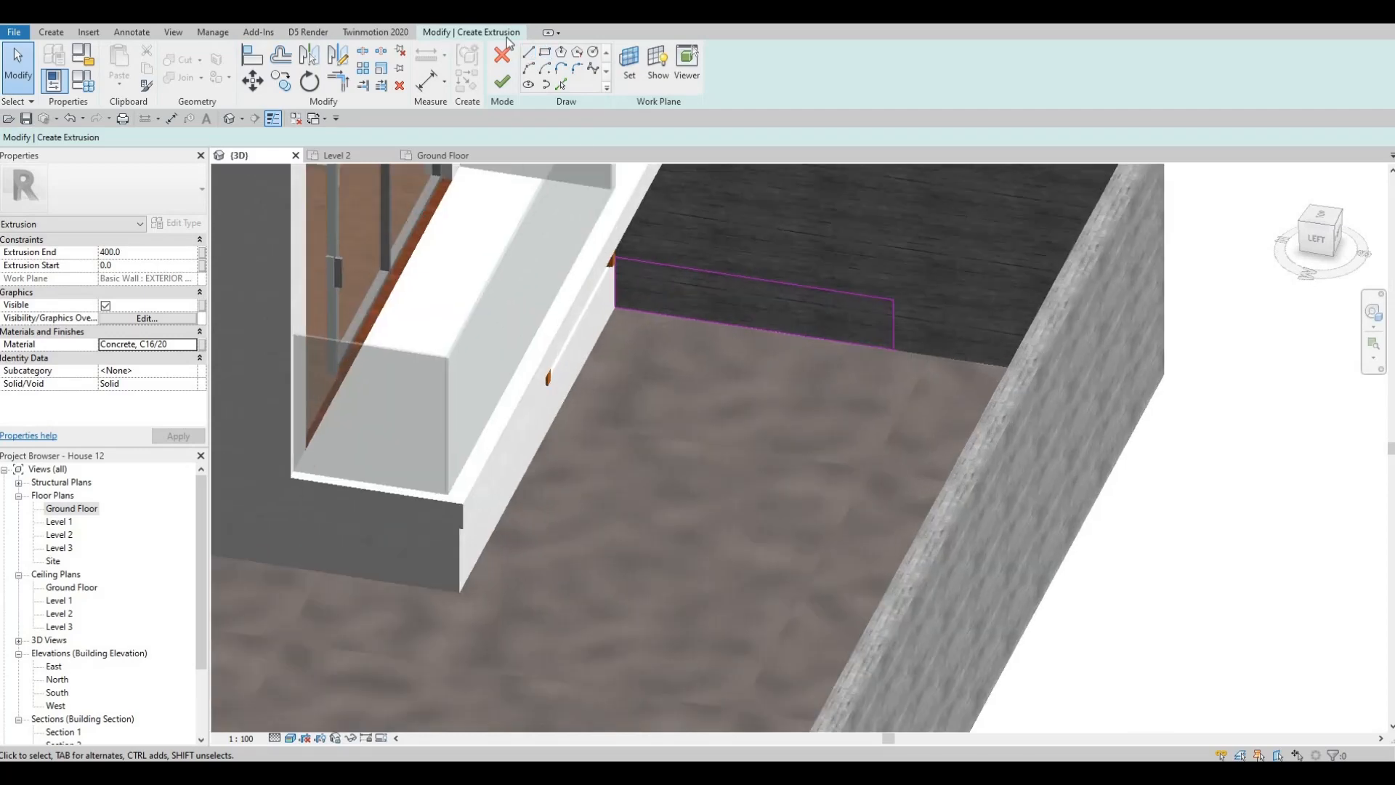
{"action": "scroll", "coordinate": [911, 336], "scroll_direction": "up", "scroll_amount": 1}
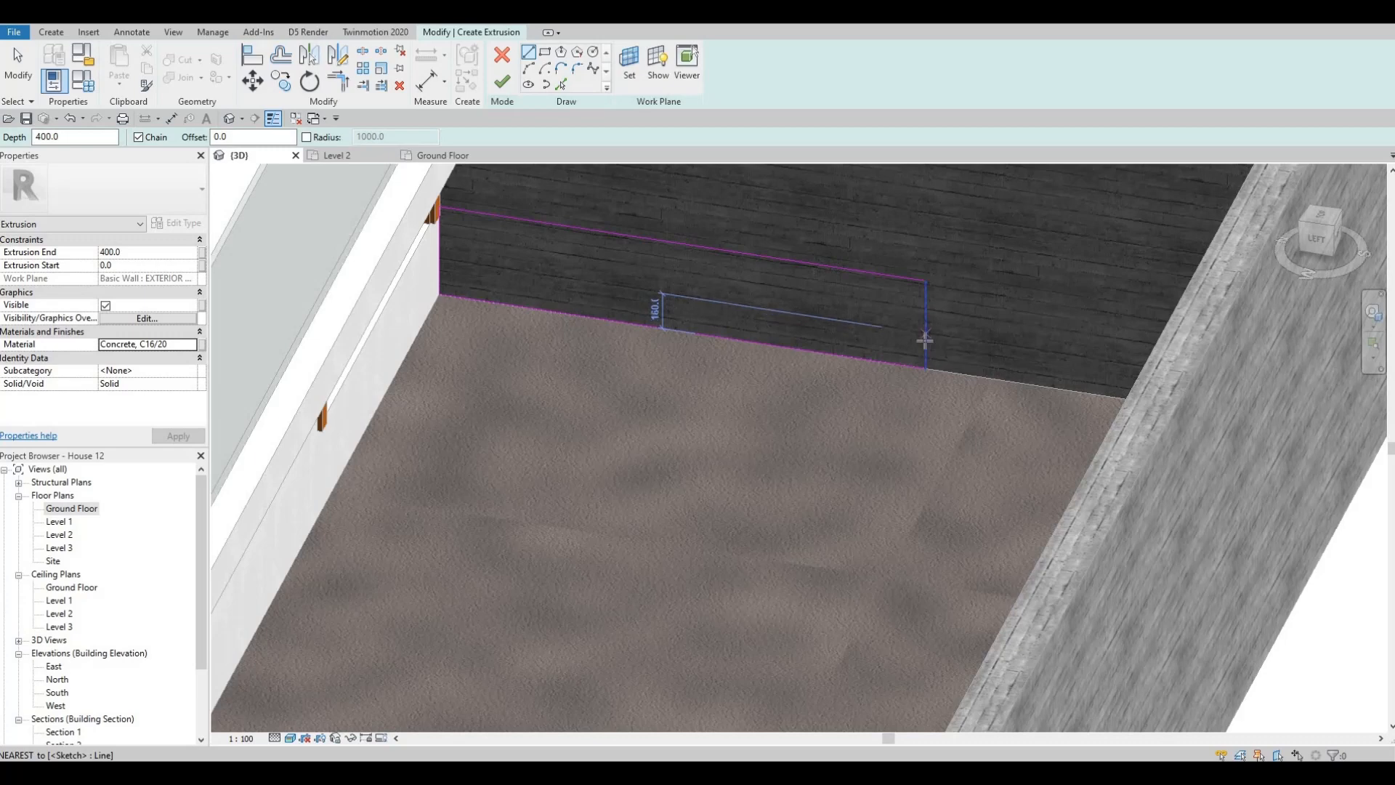
{"action": "left_click", "coordinate": [723, 311]}
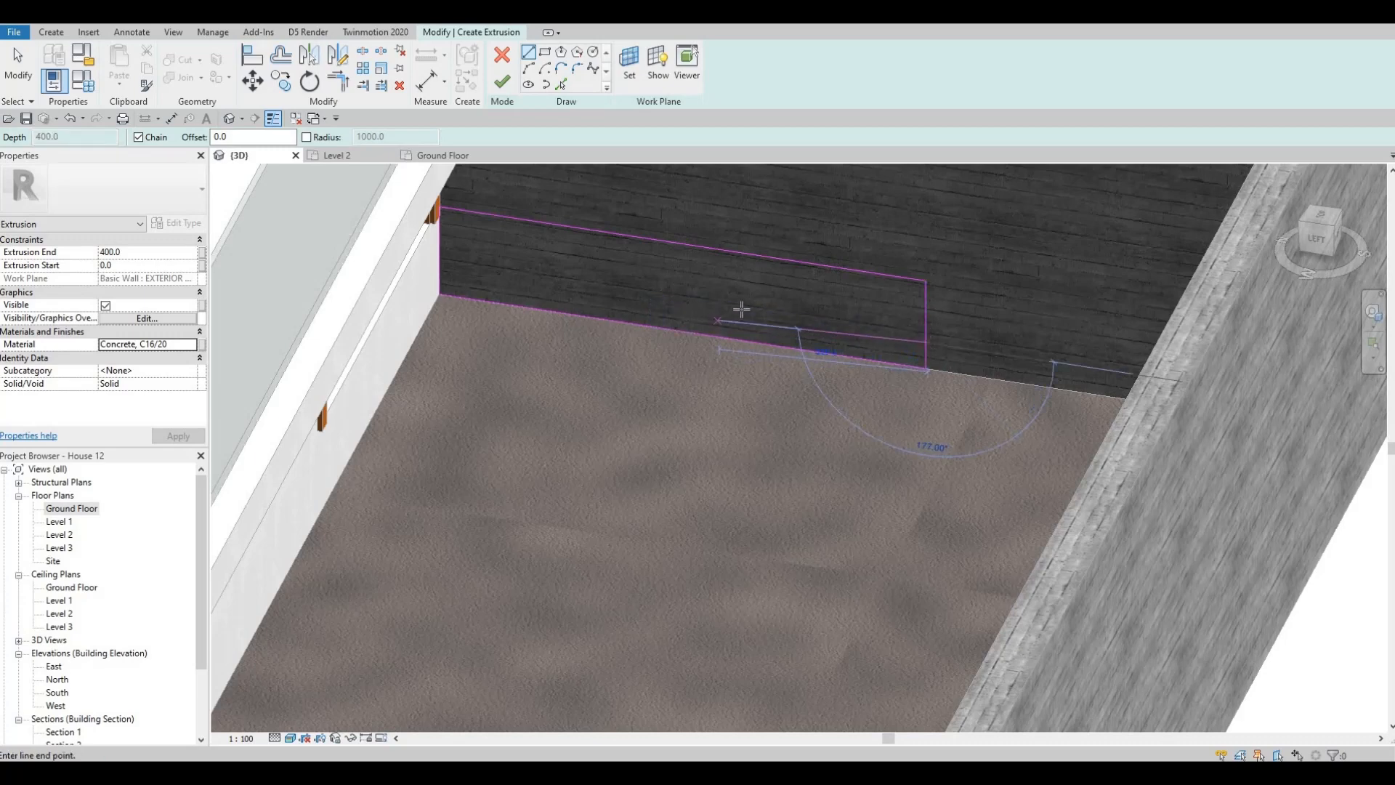
{"action": "left_click", "coordinate": [756, 314]}
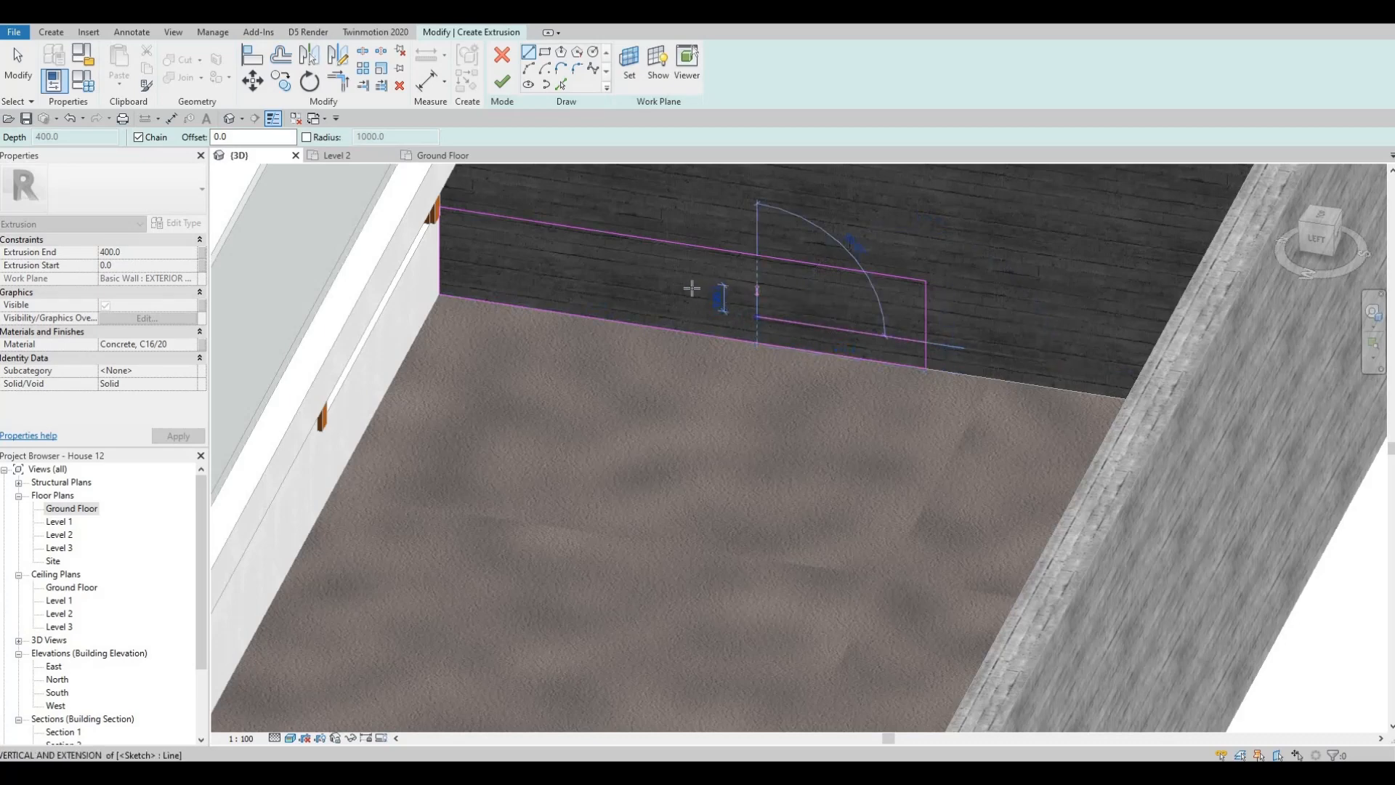
{"action": "left_click", "coordinate": [755, 291]}
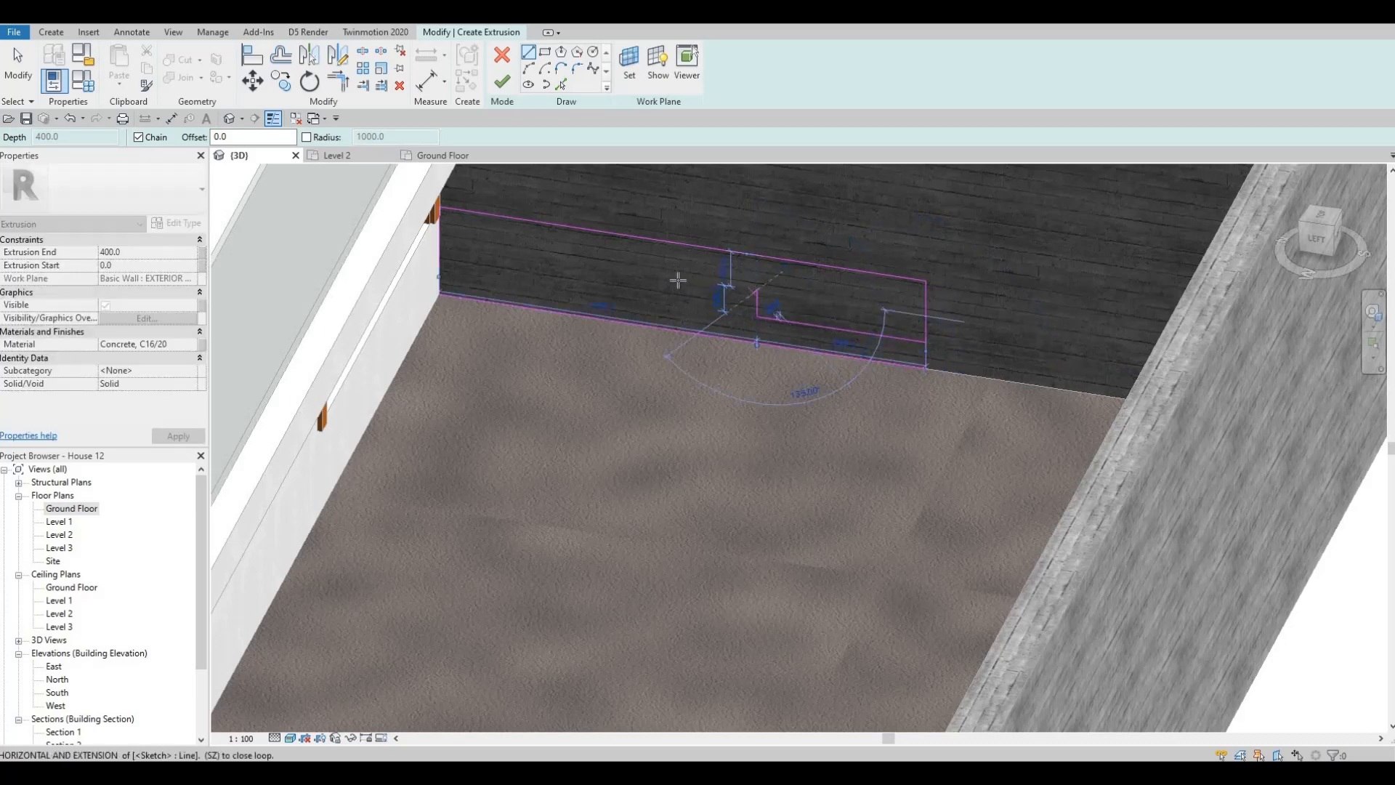
{"action": "left_click", "coordinate": [659, 242]}
{"action": "scroll", "coordinate": [660, 243], "scroll_direction": "up", "scroll_amount": 3}
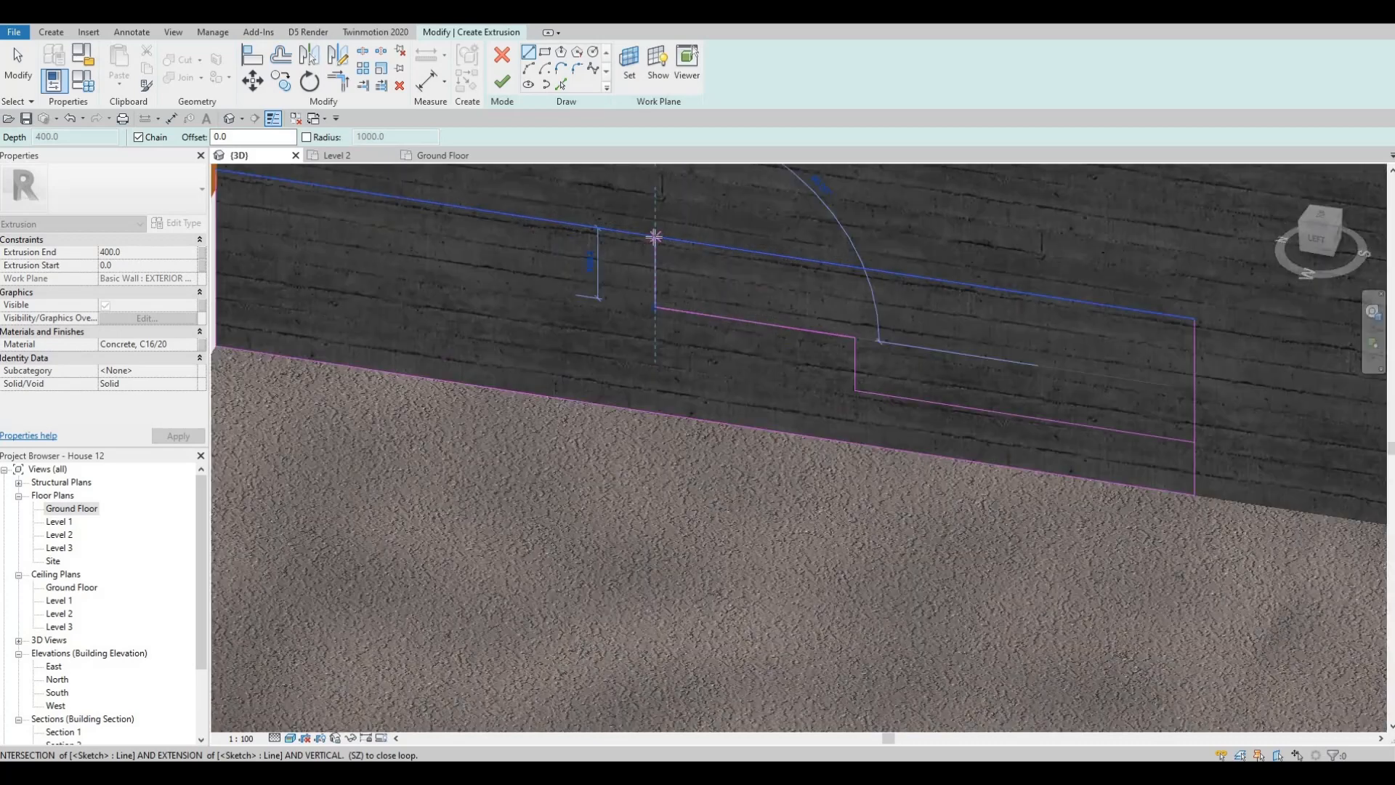
{"action": "key", "text": "Escape"}
{"action": "key", "text": "Escape"}
{"action": "scroll", "coordinate": [696, 250], "scroll_direction": "up", "scroll_amount": 1}
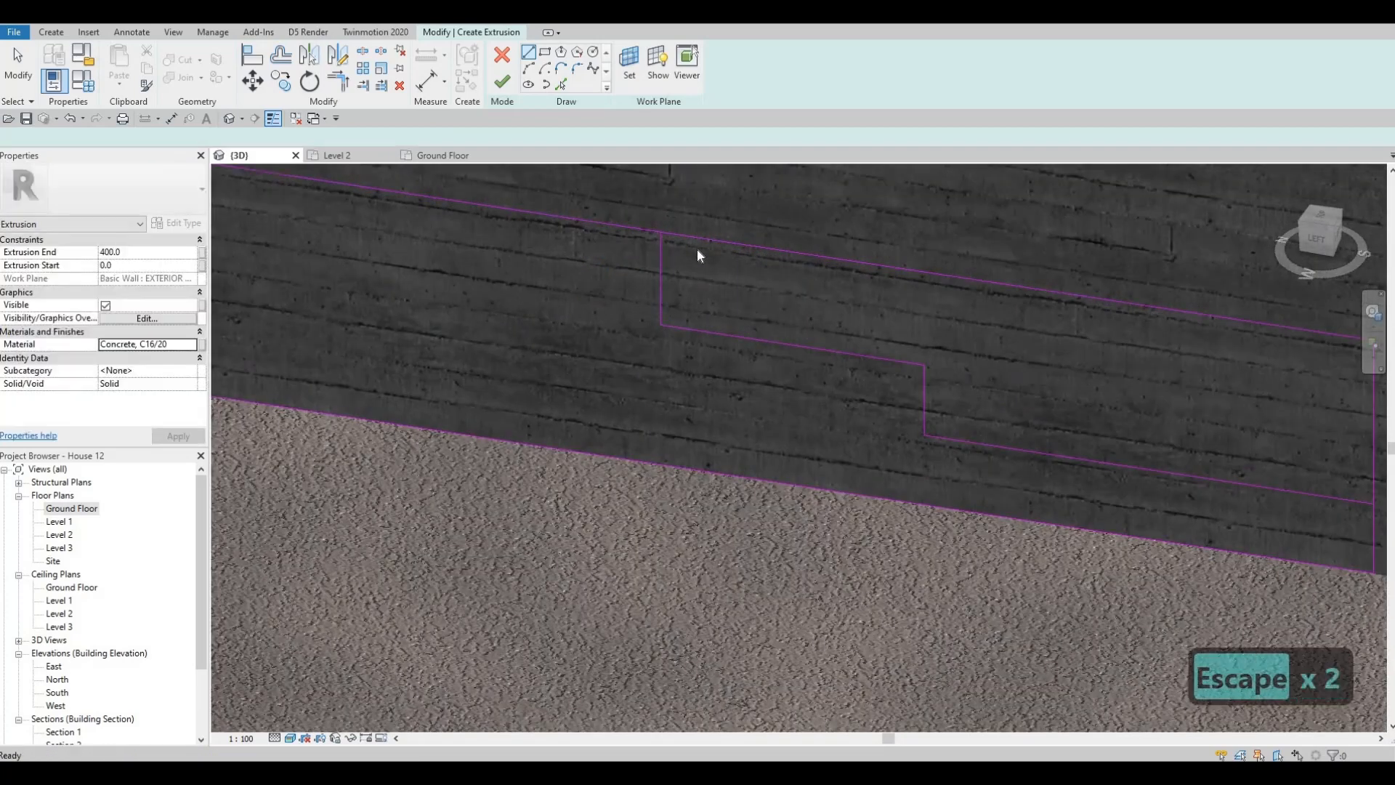
- Set the distance between the upper tread line and the rectangle's top edge to 130 mm
{"action": "left_click", "coordinate": [660, 250]}
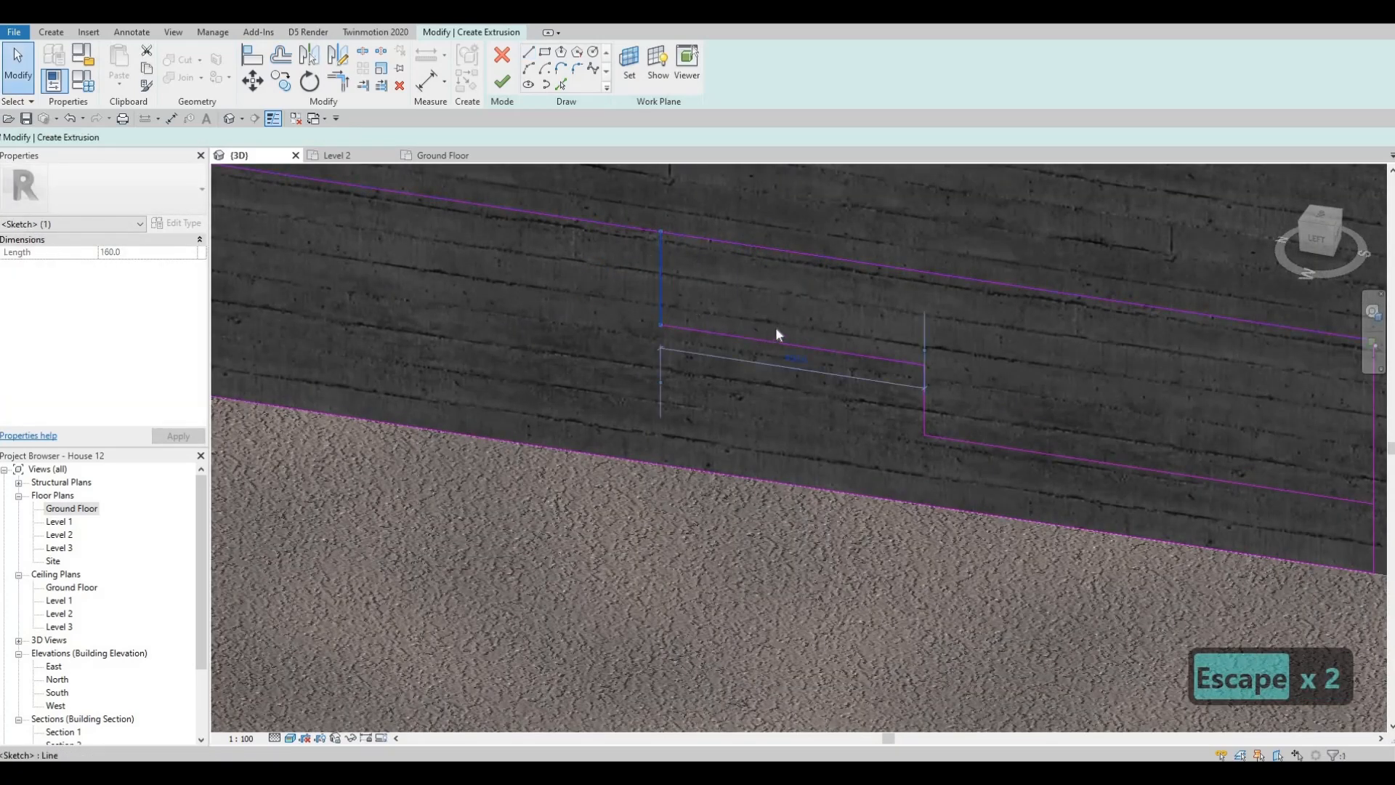
{"action": "key", "text": "Escape"}
{"action": "left_click", "coordinate": [775, 340]}
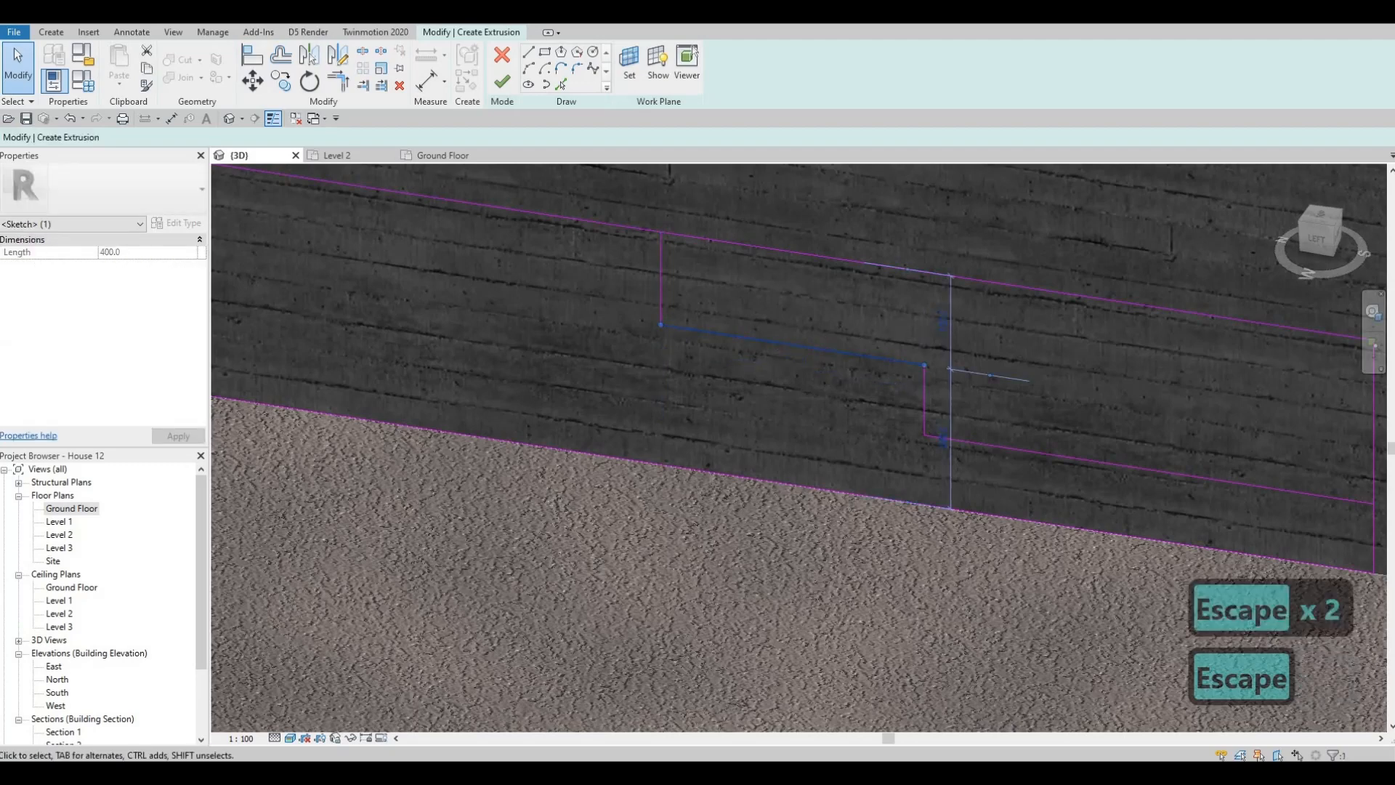
{"action": "left_click", "coordinate": [943, 319]}
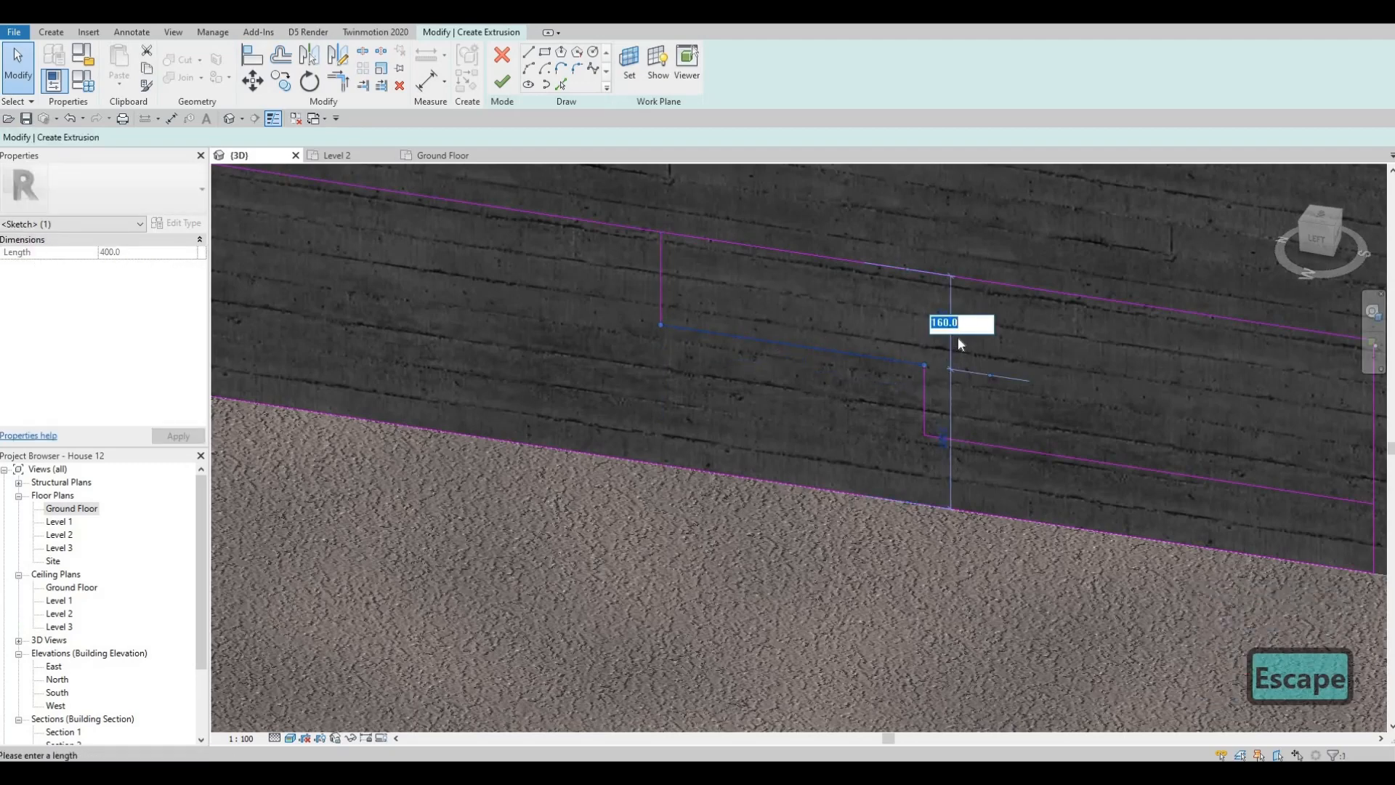
{"action": "left_click", "coordinate": [969, 324]}
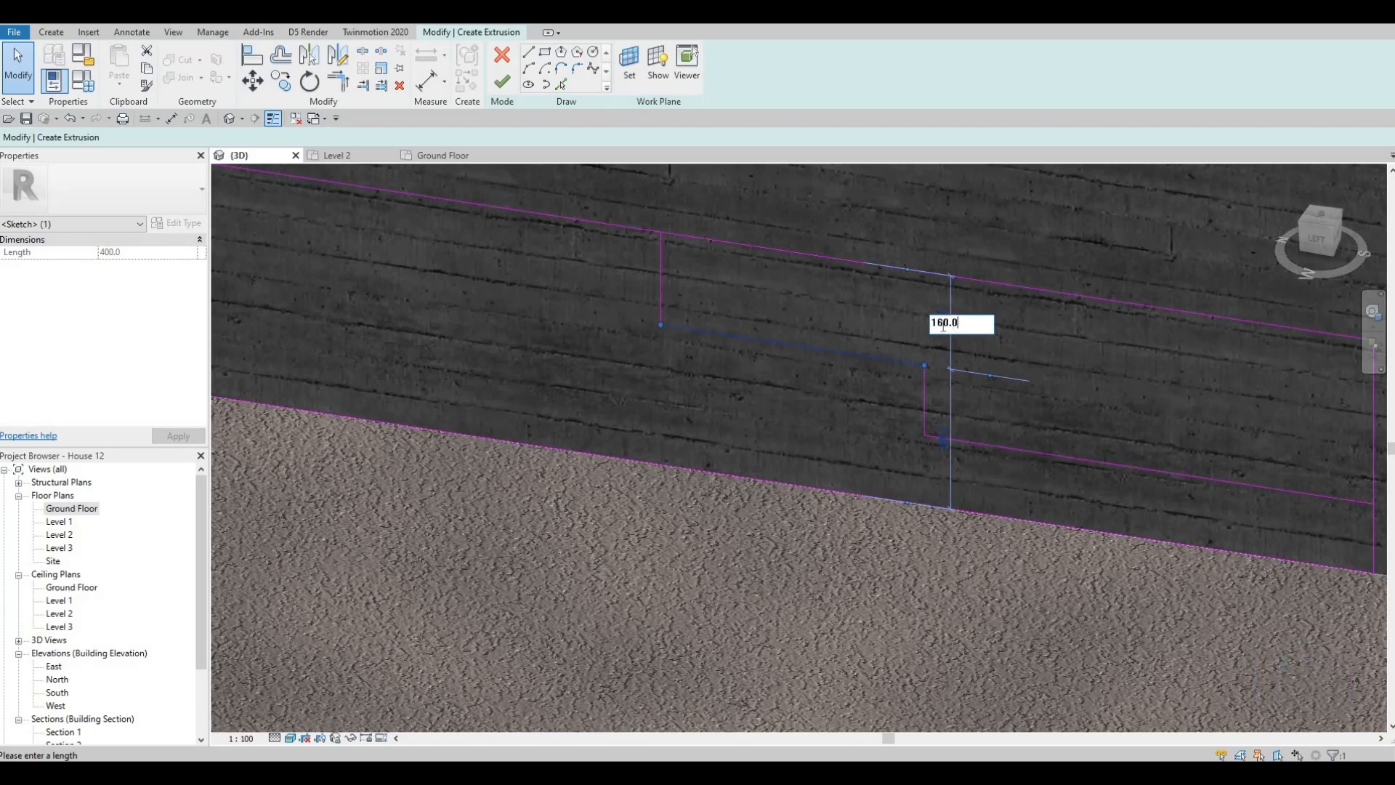
{"action": "type", "text": "30"}
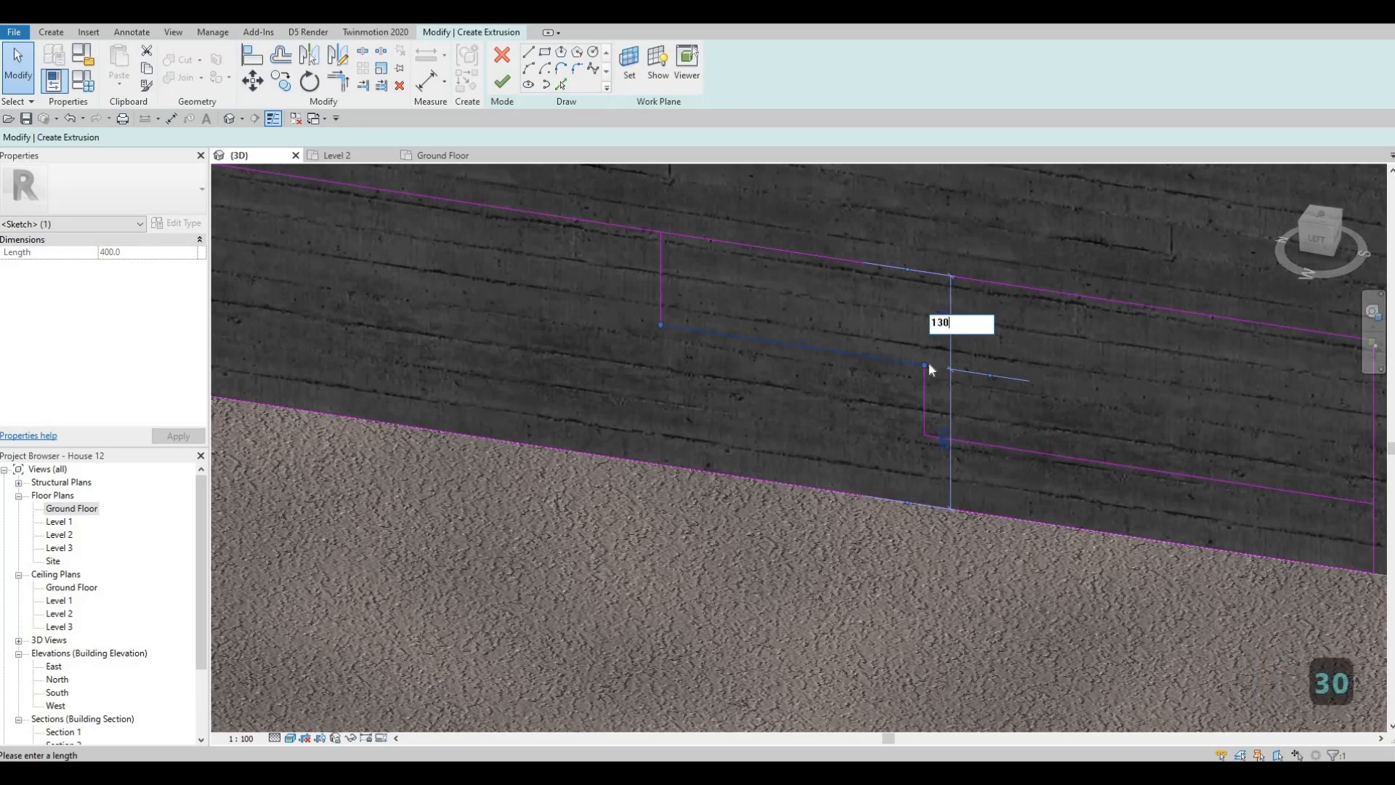
{"action": "key", "text": "Return"}
{"action": "key", "text": "Escape"}
- Reference the lower tread's dimension to the upper tread line and set the distance between them to 130 mm
{"action": "left_click", "coordinate": [1026, 450]}
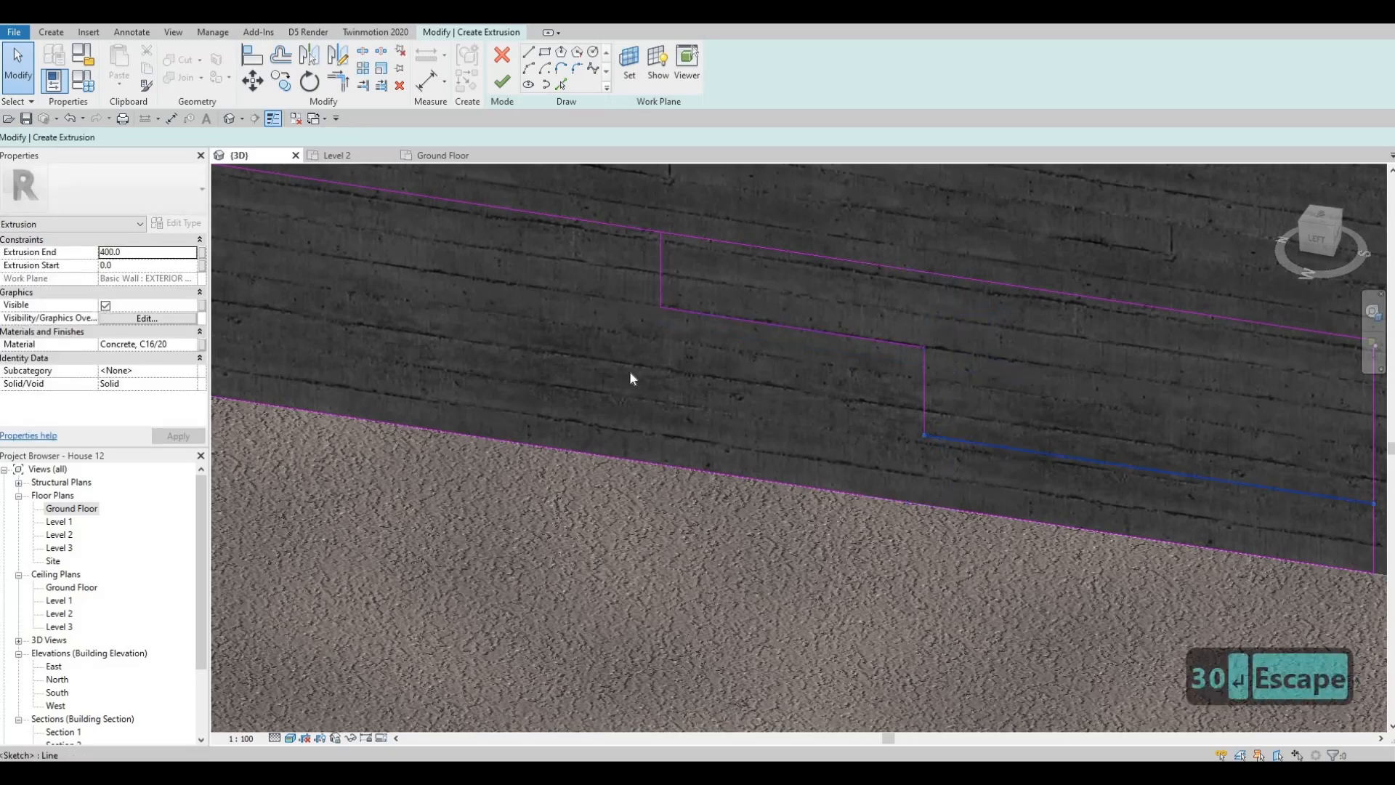
{"action": "middle_click_drag", "start_coordinate": [630, 378], "coordinate": [897, 302], "text": "shift"}
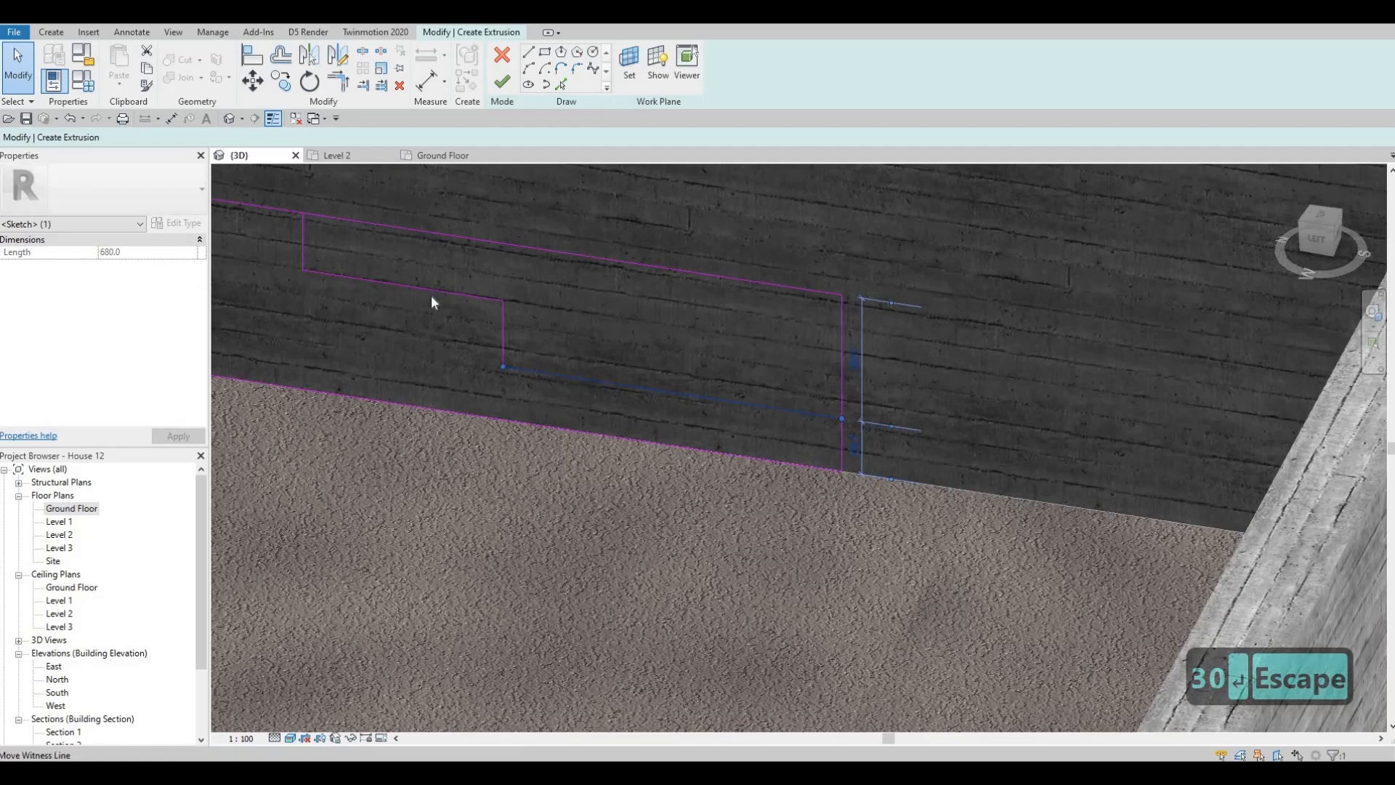
{"action": "left_click_drag", "start_coordinate": [814, 375], "coordinate": [816, 376]}
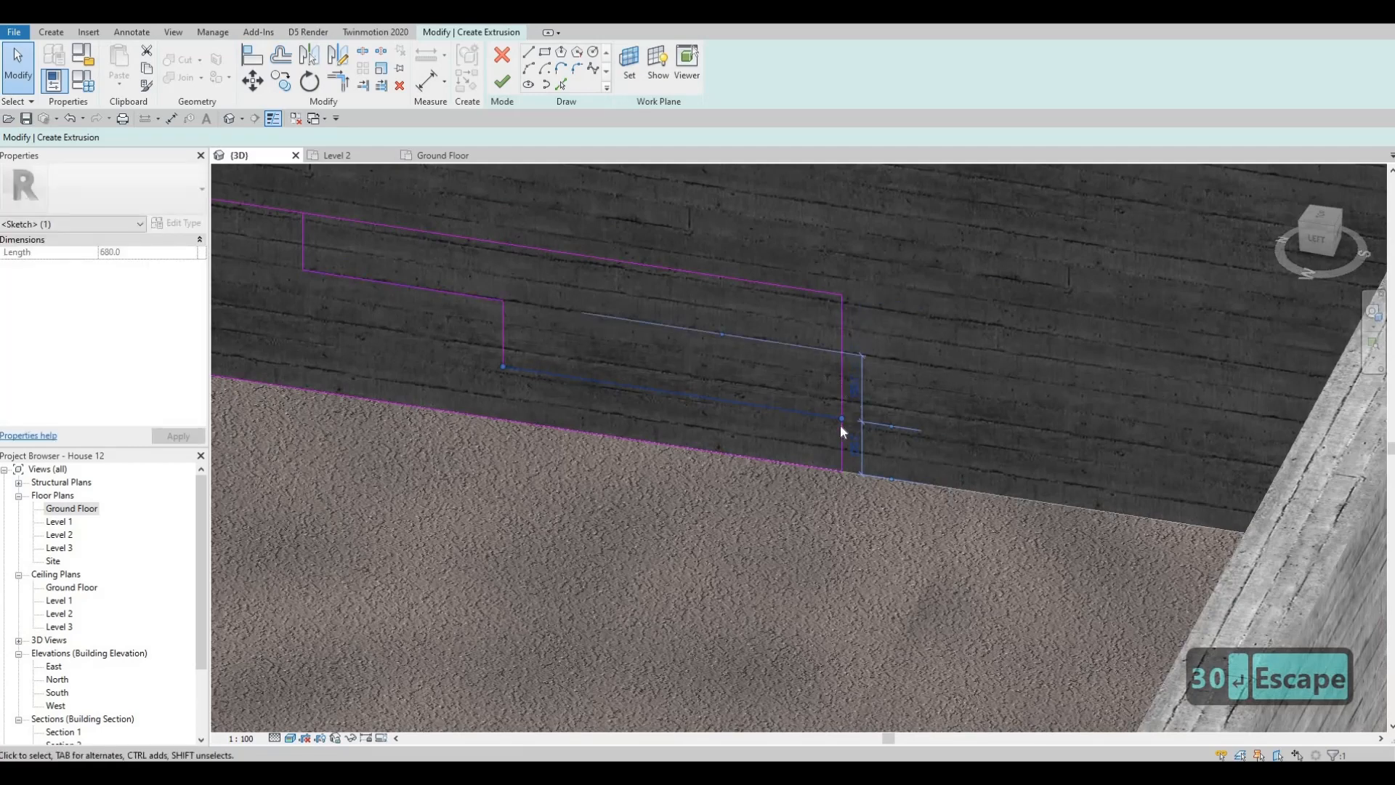
{"action": "left_click", "coordinate": [854, 389]}
{"action": "type", "text": "130"}
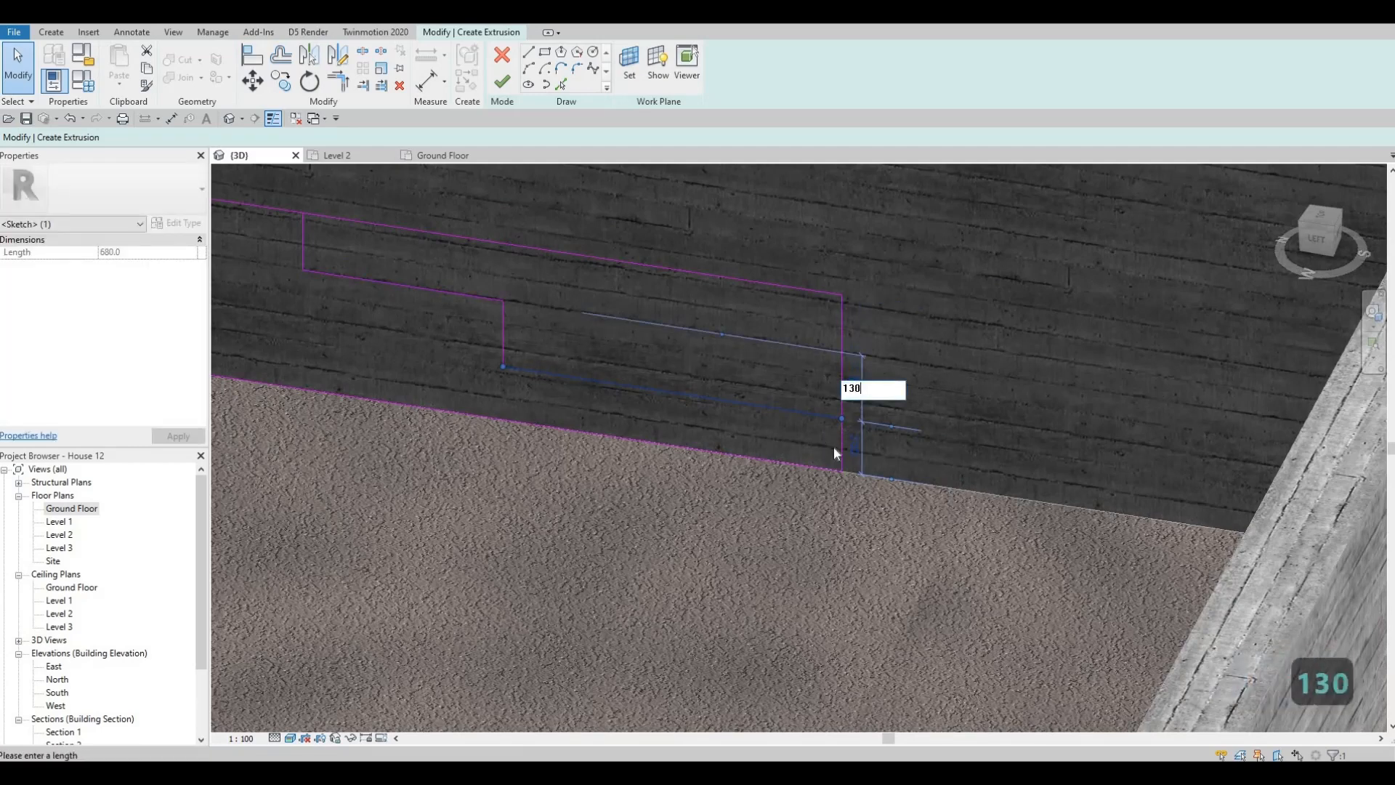
{"action": "key", "text": "Return"}
{"action": "key", "text": "Escape"}
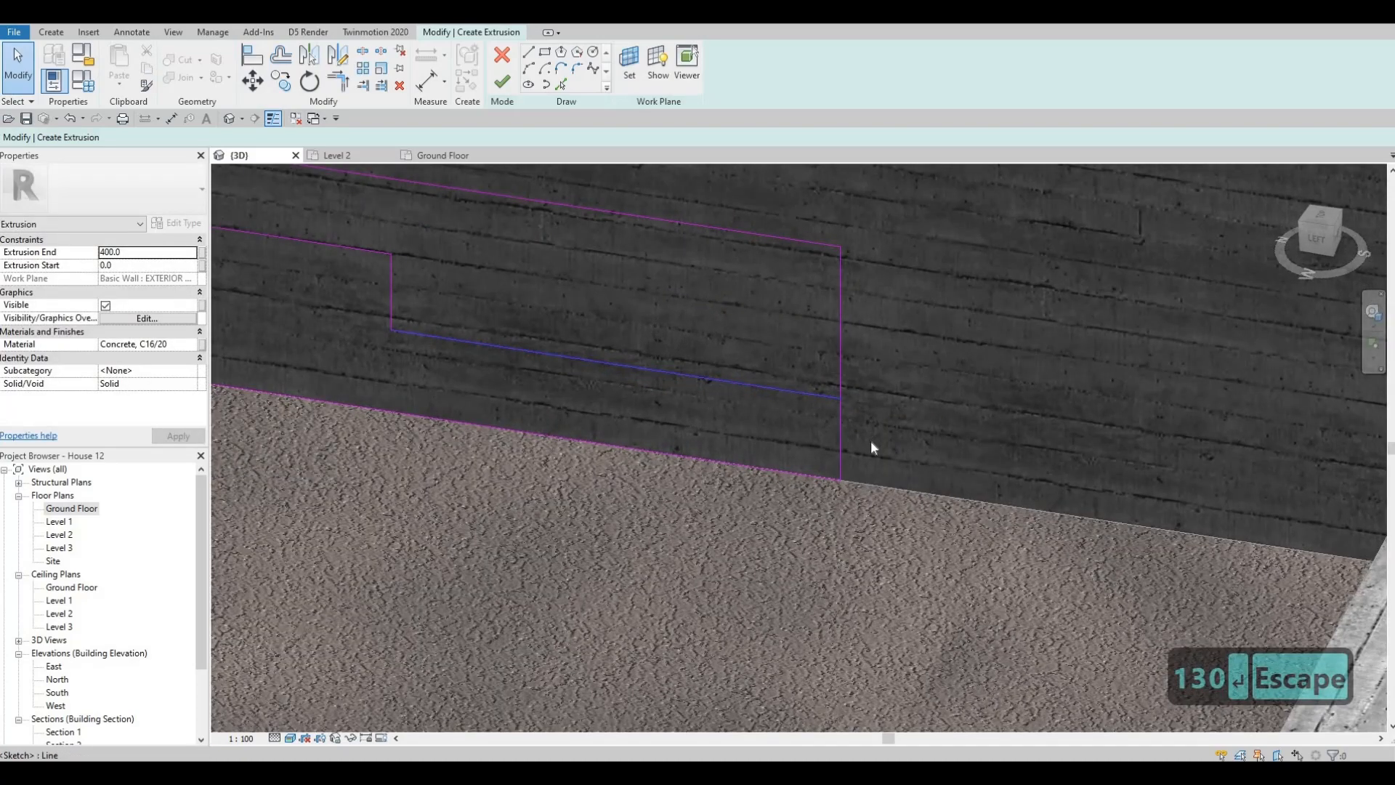
- Examine the vertical spacing of the lower tread line and the rectangle's top edge from the neighbouring sketch lines
{"action": "left_click", "coordinate": [856, 451]}
{"action": "scroll", "coordinate": [854, 458], "scroll_direction": "up", "scroll_amount": 3}
{"action": "scroll", "coordinate": [854, 460], "scroll_direction": "down", "scroll_amount": 5}
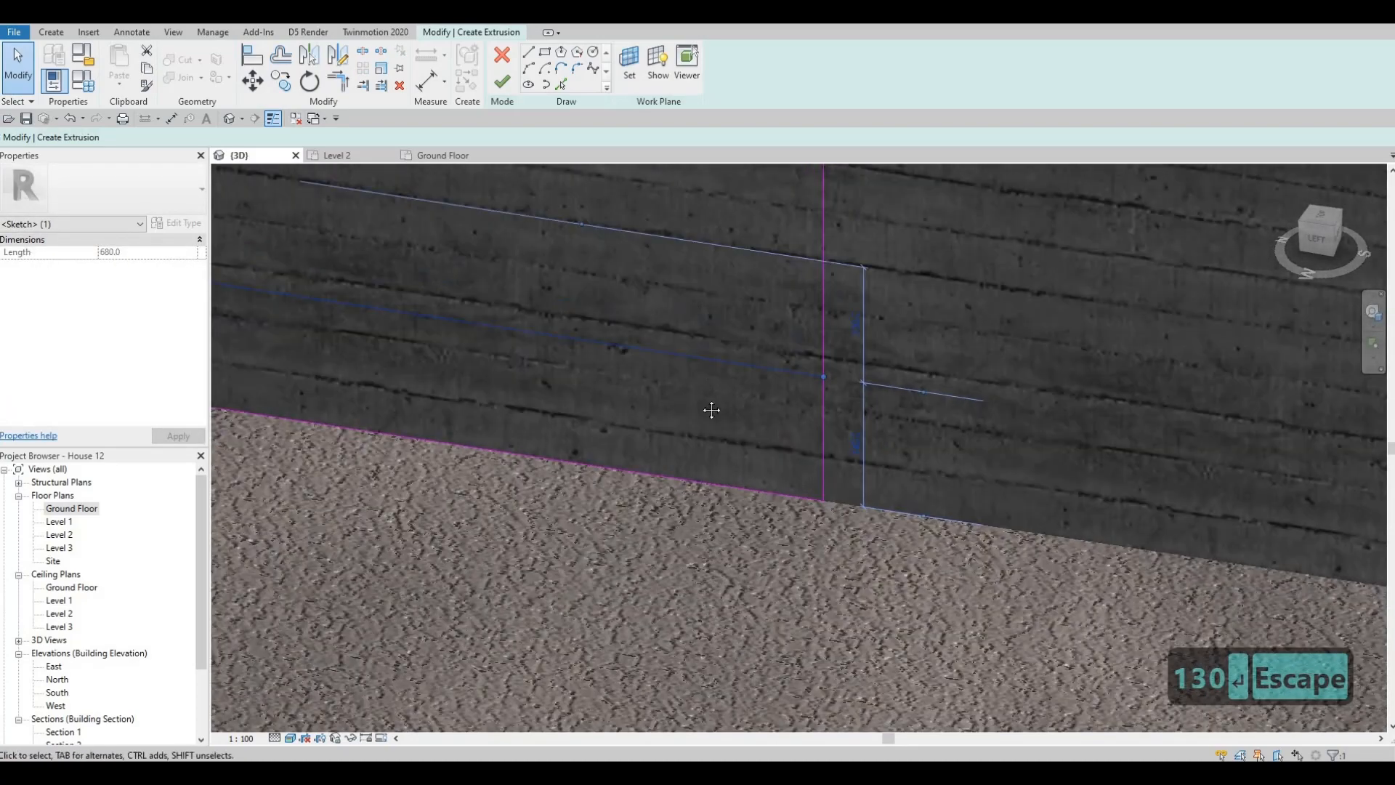
{"action": "key", "text": "Escape"}
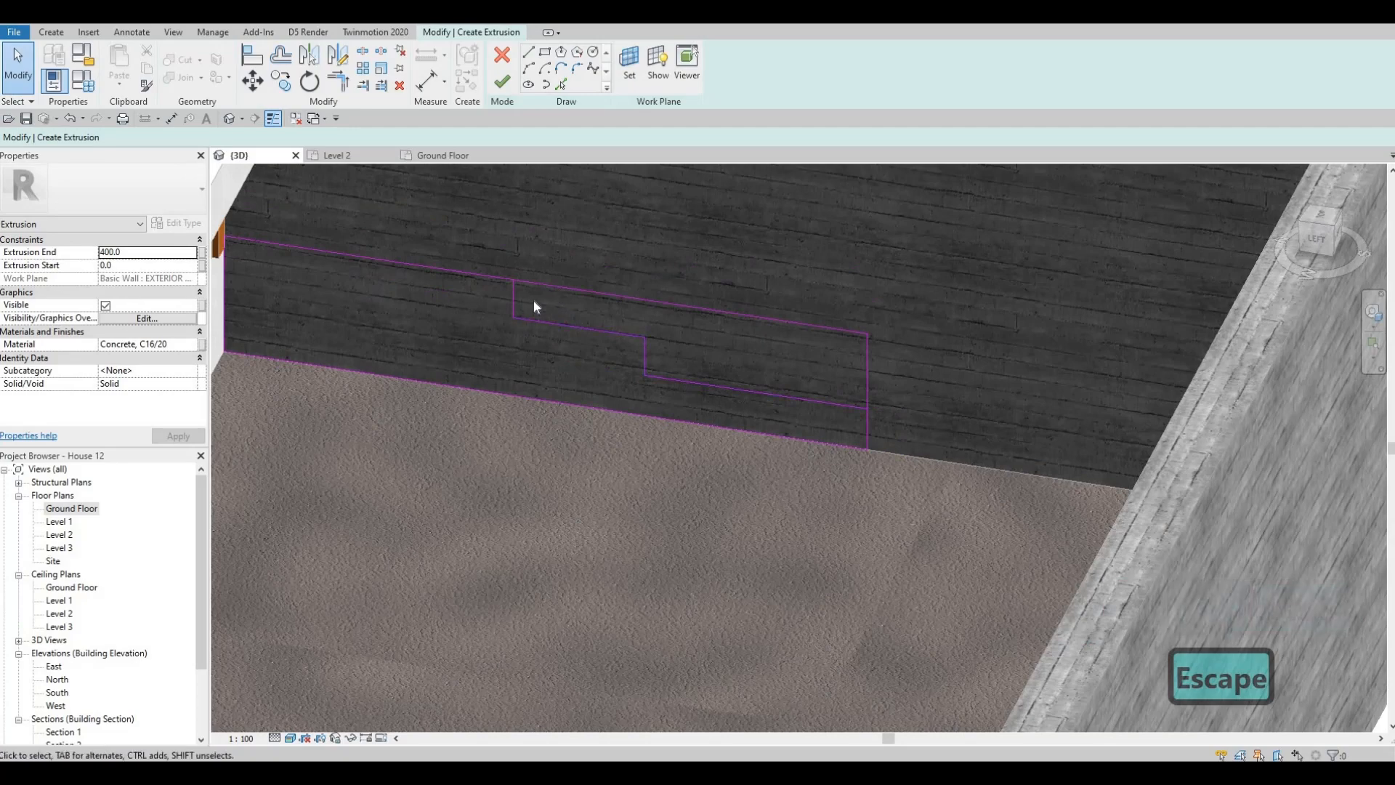
{"action": "left_click", "coordinate": [561, 287]}
{"action": "scroll", "coordinate": [841, 359], "scroll_direction": "up", "scroll_amount": 5}
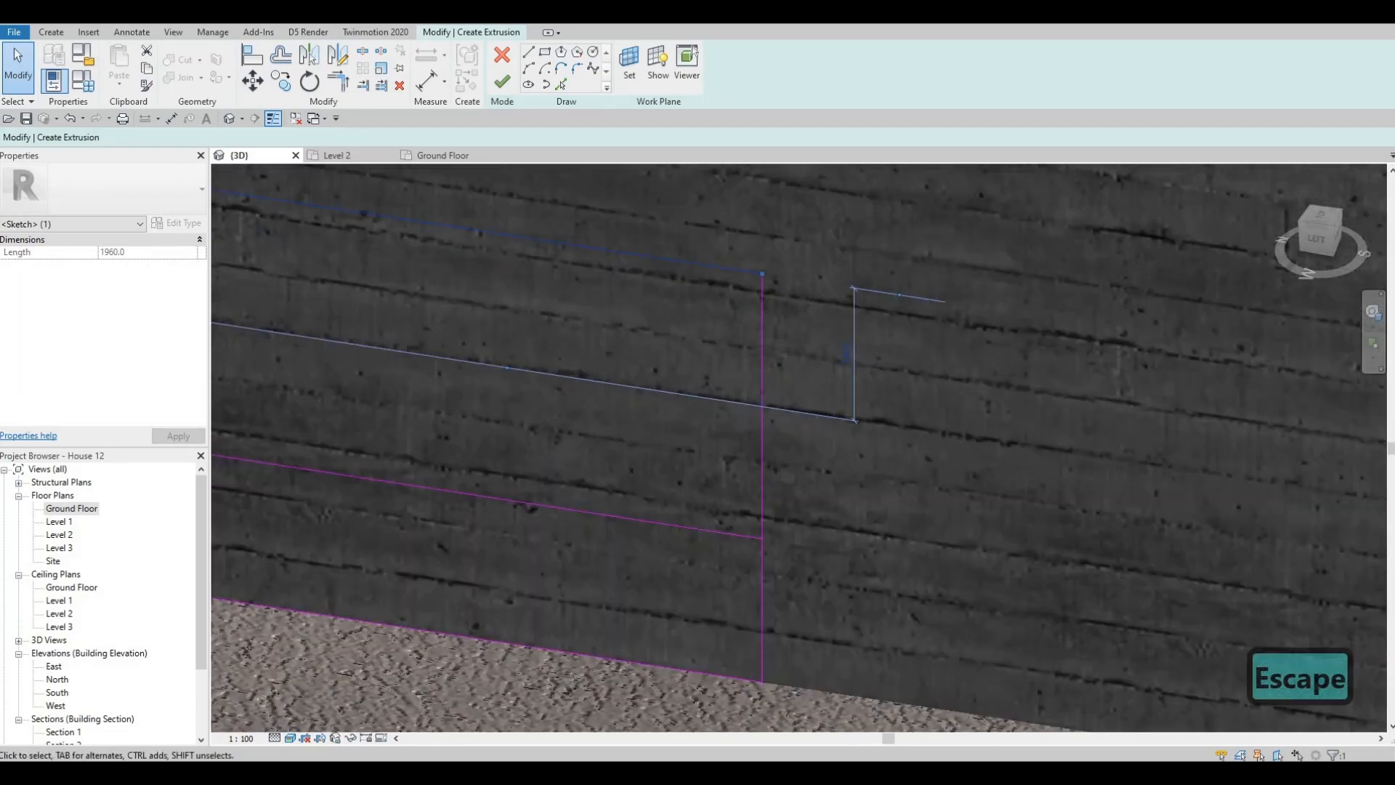
{"action": "left_click", "coordinate": [841, 357]}
{"action": "key", "text": "Escape"}
{"action": "key", "text": "Escape"}
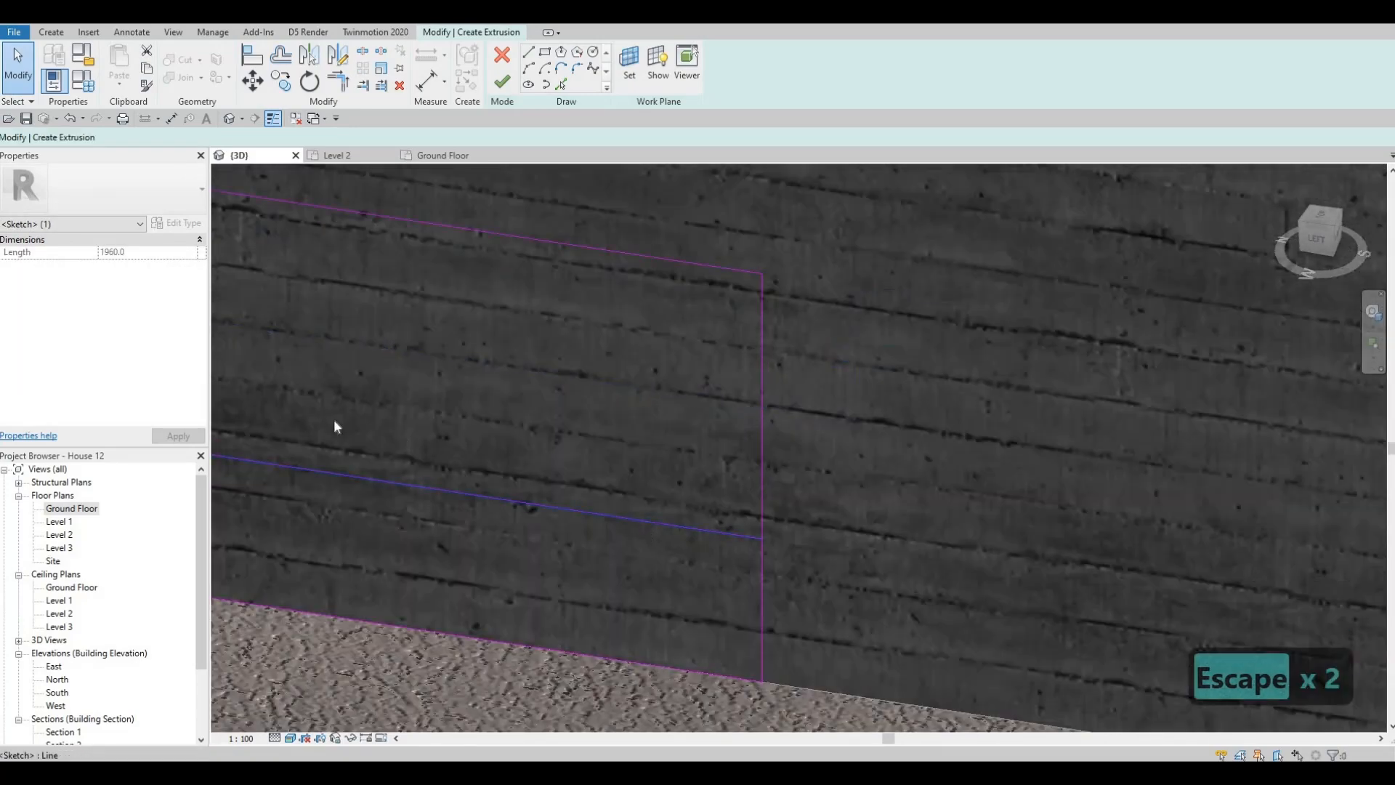
- Examine the upper tread's spacing from the top edge and, by moving the dimension's witness line, from the lower tread
{"action": "scroll", "coordinate": [333, 426], "scroll_direction": "down", "scroll_amount": 2}
{"action": "left_click", "coordinate": [223, 300]}
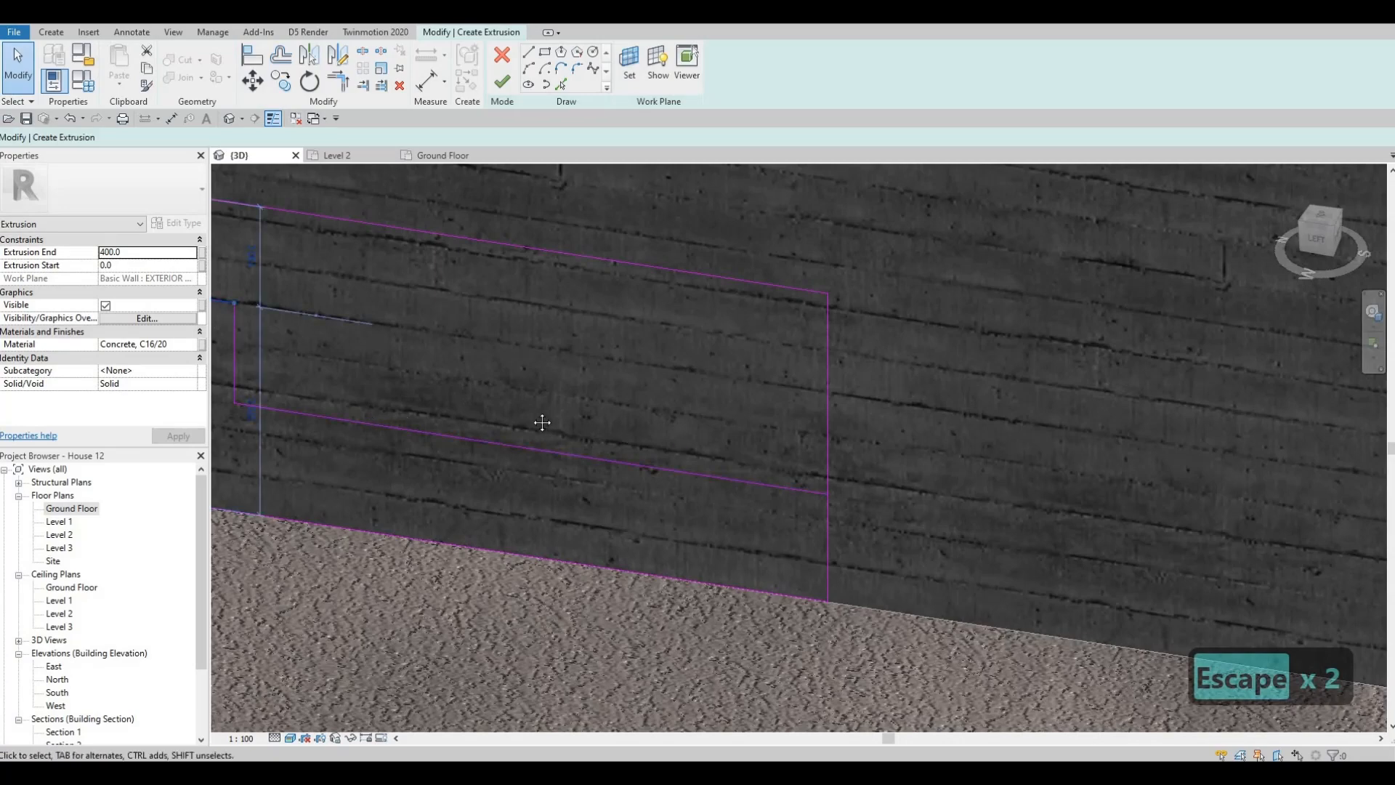
{"action": "middle_click_drag", "start_coordinate": [261, 289], "coordinate": [609, 306]}
{"action": "scroll", "coordinate": [609, 306], "scroll_direction": "down", "scroll_amount": 1}
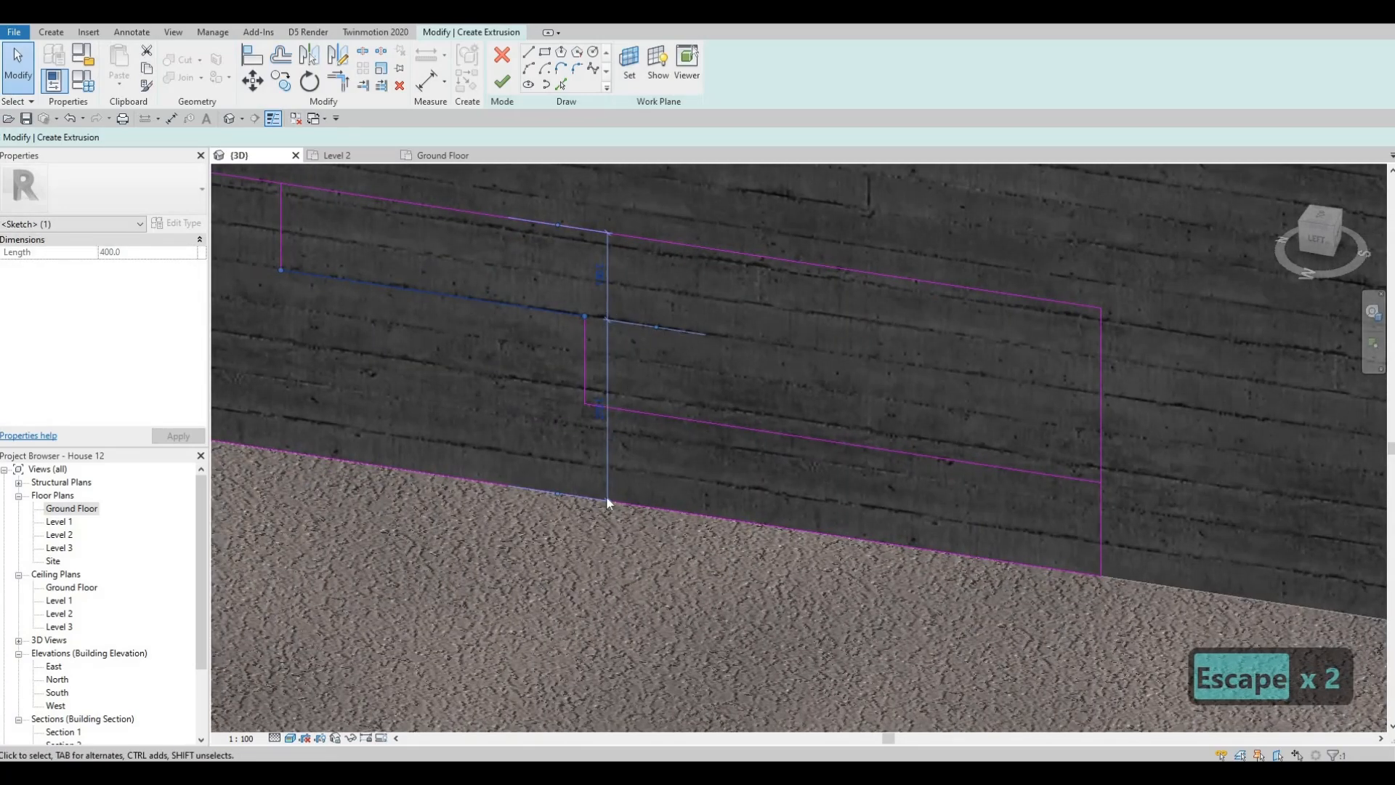
{"action": "scroll", "coordinate": [608, 525], "scroll_direction": "up", "scroll_amount": 1}
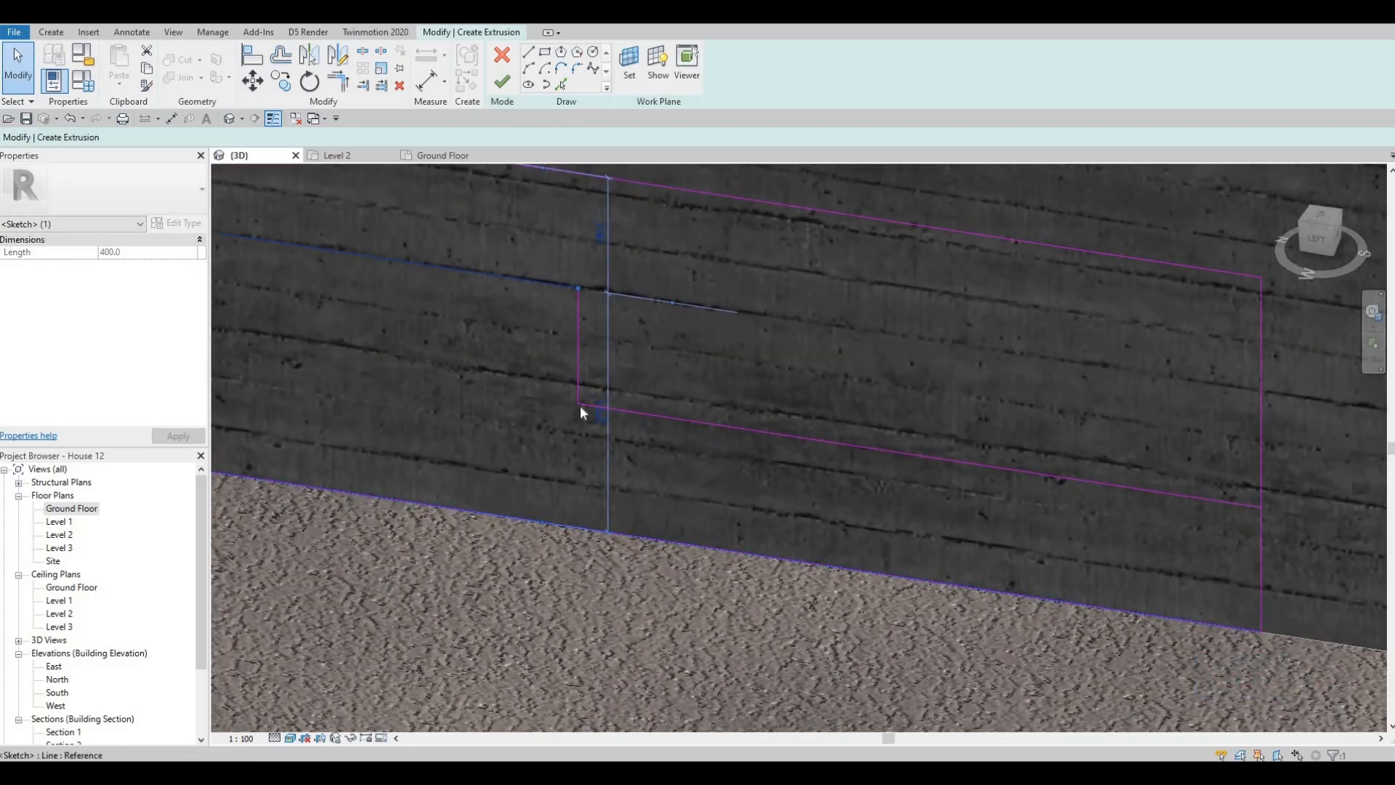
{"action": "scroll", "coordinate": [610, 338], "scroll_direction": "up", "scroll_amount": 3}
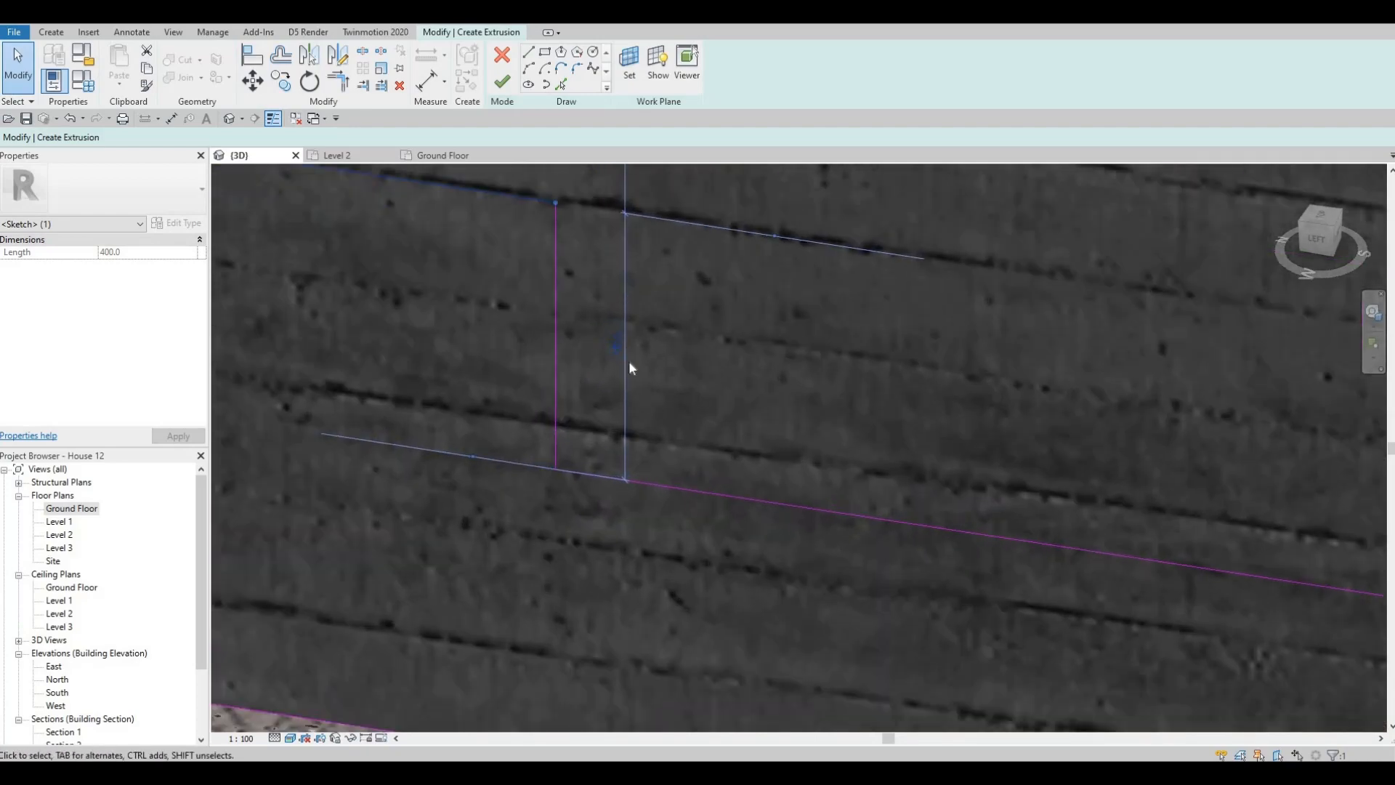
{"action": "scroll", "coordinate": [654, 374], "scroll_direction": "down", "scroll_amount": 5}
{"action": "key", "text": "Escape"}
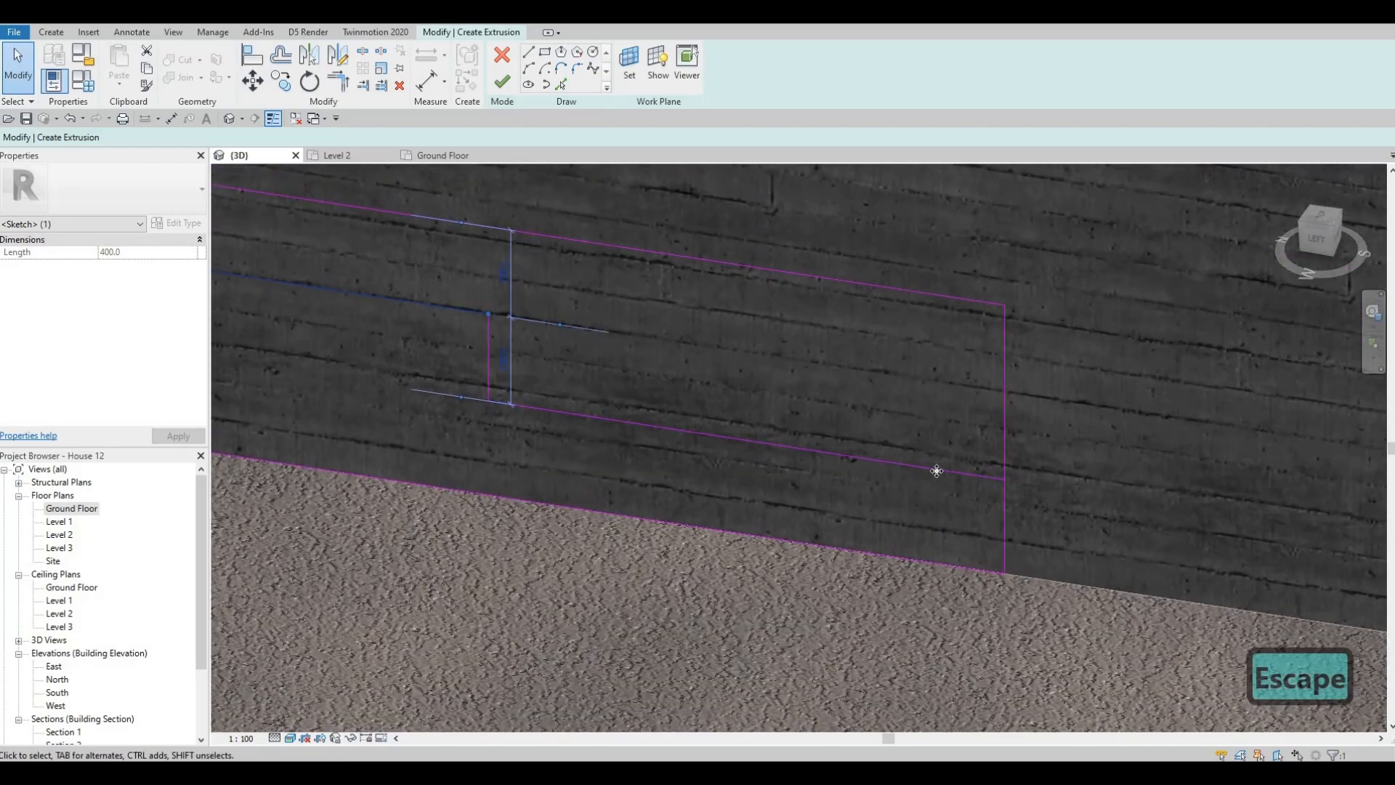
- Examine the lower tread line's height above the ground line, leaving the value unchanged
{"action": "left_click", "coordinate": [936, 471]}
{"action": "scroll", "coordinate": [1034, 539], "scroll_direction": "up", "scroll_amount": 3}
{"action": "left_click", "coordinate": [1033, 539]}
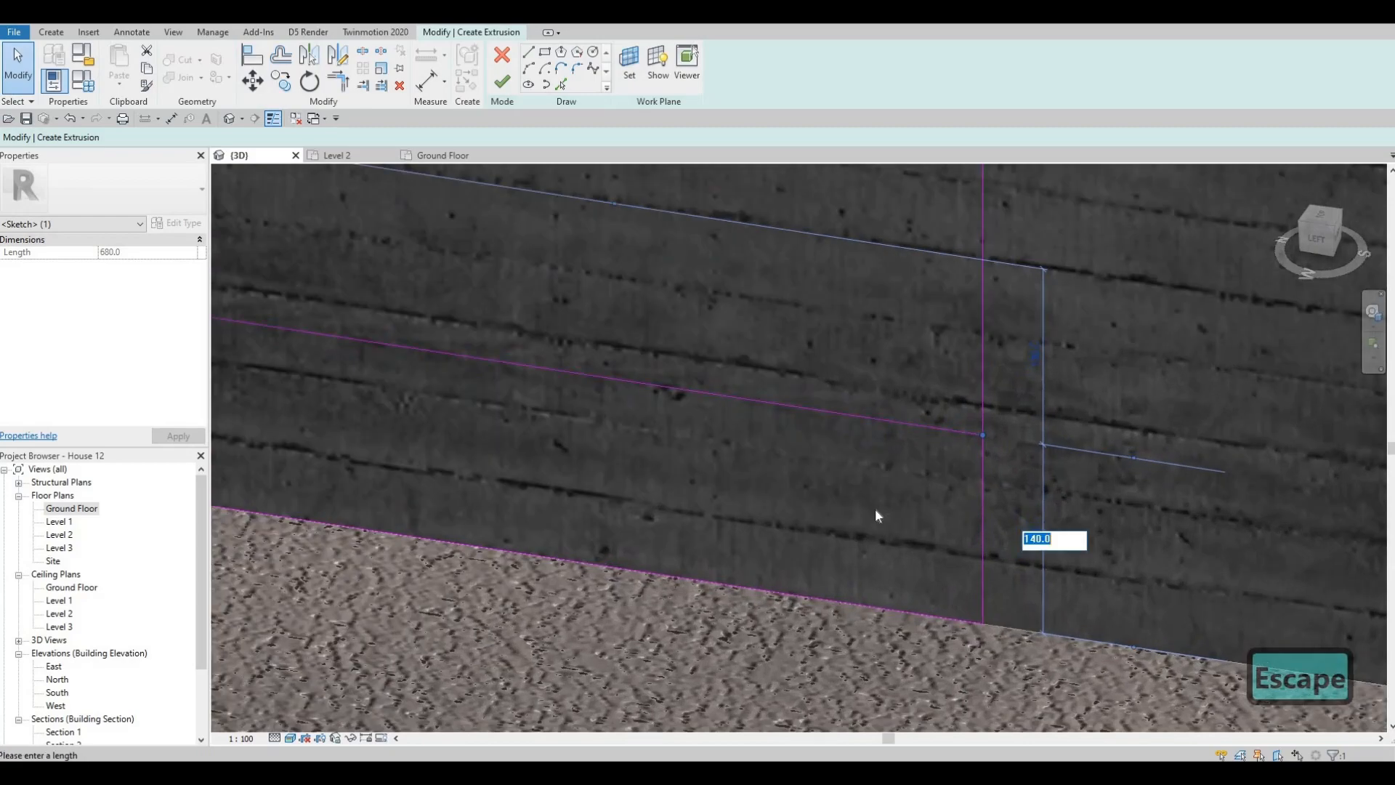
{"action": "scroll", "coordinate": [887, 509], "scroll_direction": "down", "scroll_amount": 4}
{"action": "key", "text": "Escape"}
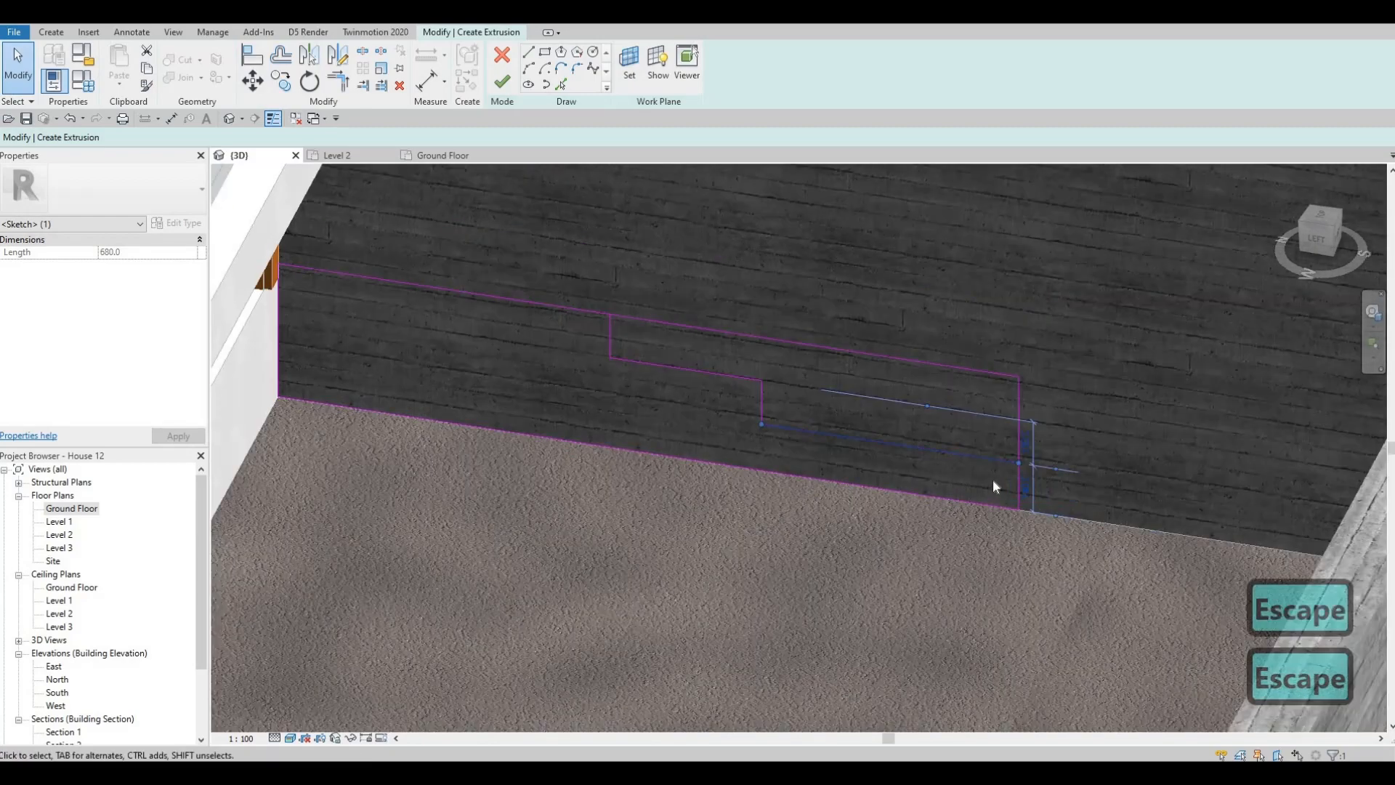
{"action": "key", "text": "Escape"}
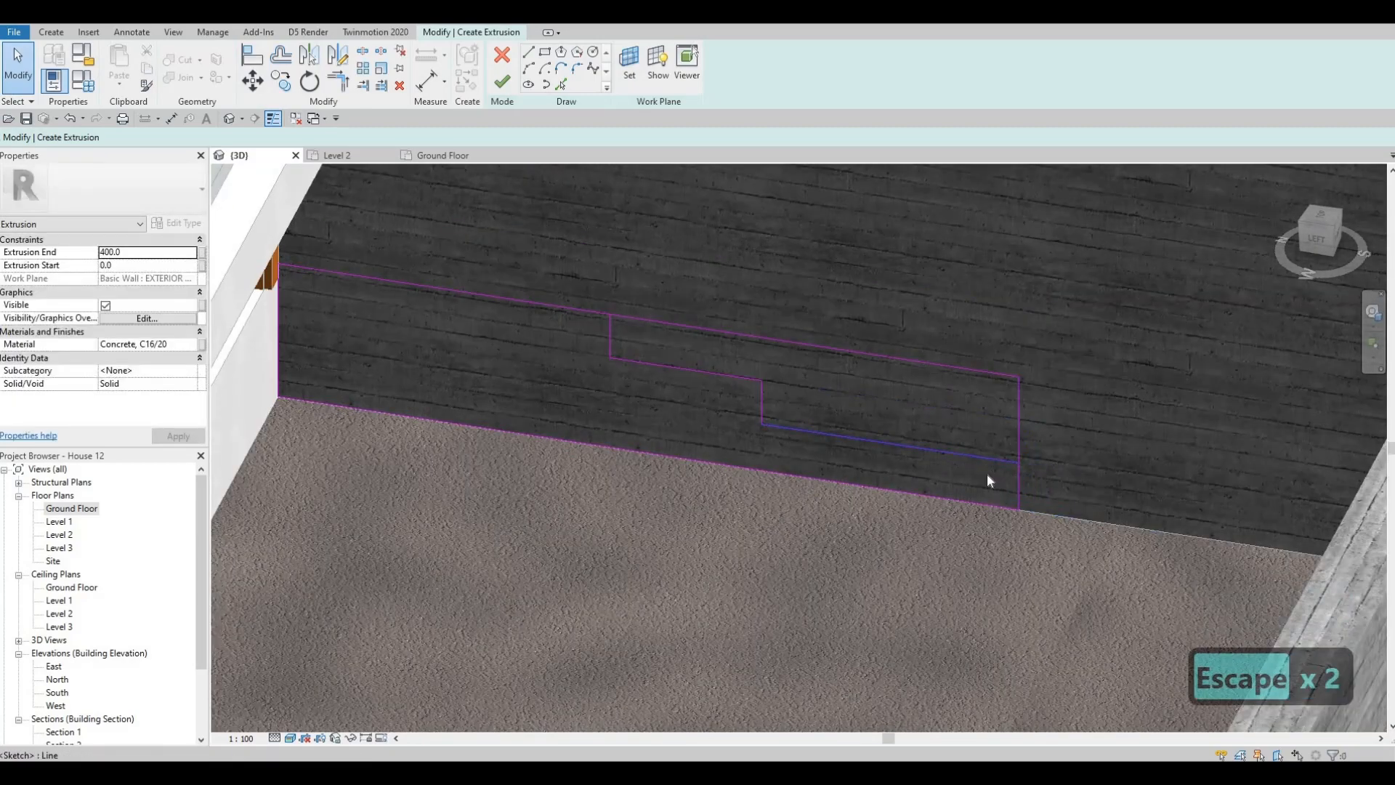
{"action": "scroll", "coordinate": [986, 479], "scroll_direction": "down", "scroll_amount": 2}
{"action": "key", "text": "Escape"}
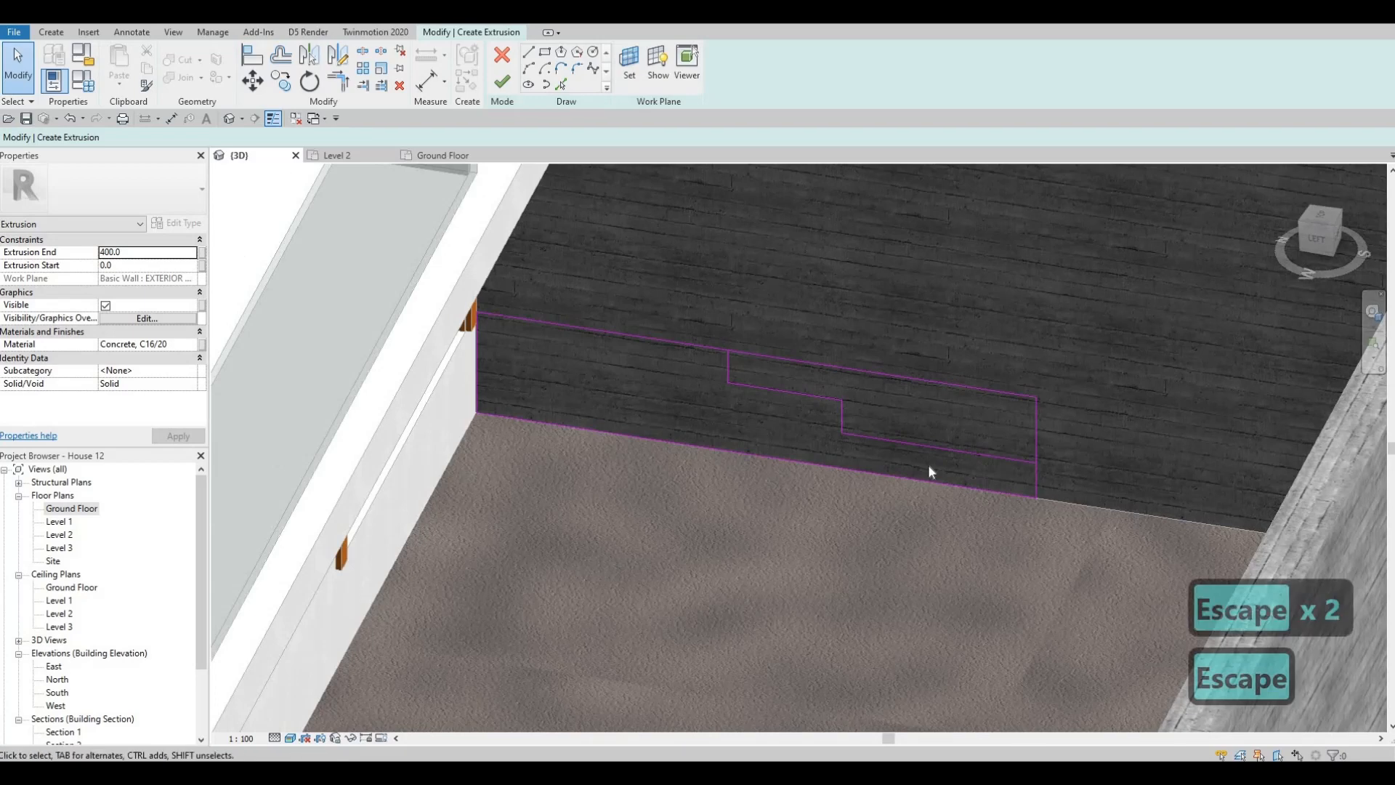
- Trim the surplus upper and outer sketch lines so the treads and risers form one closed stepped profile
{"action": "key", "text": "t"}
{"action": "key", "text": "r"}
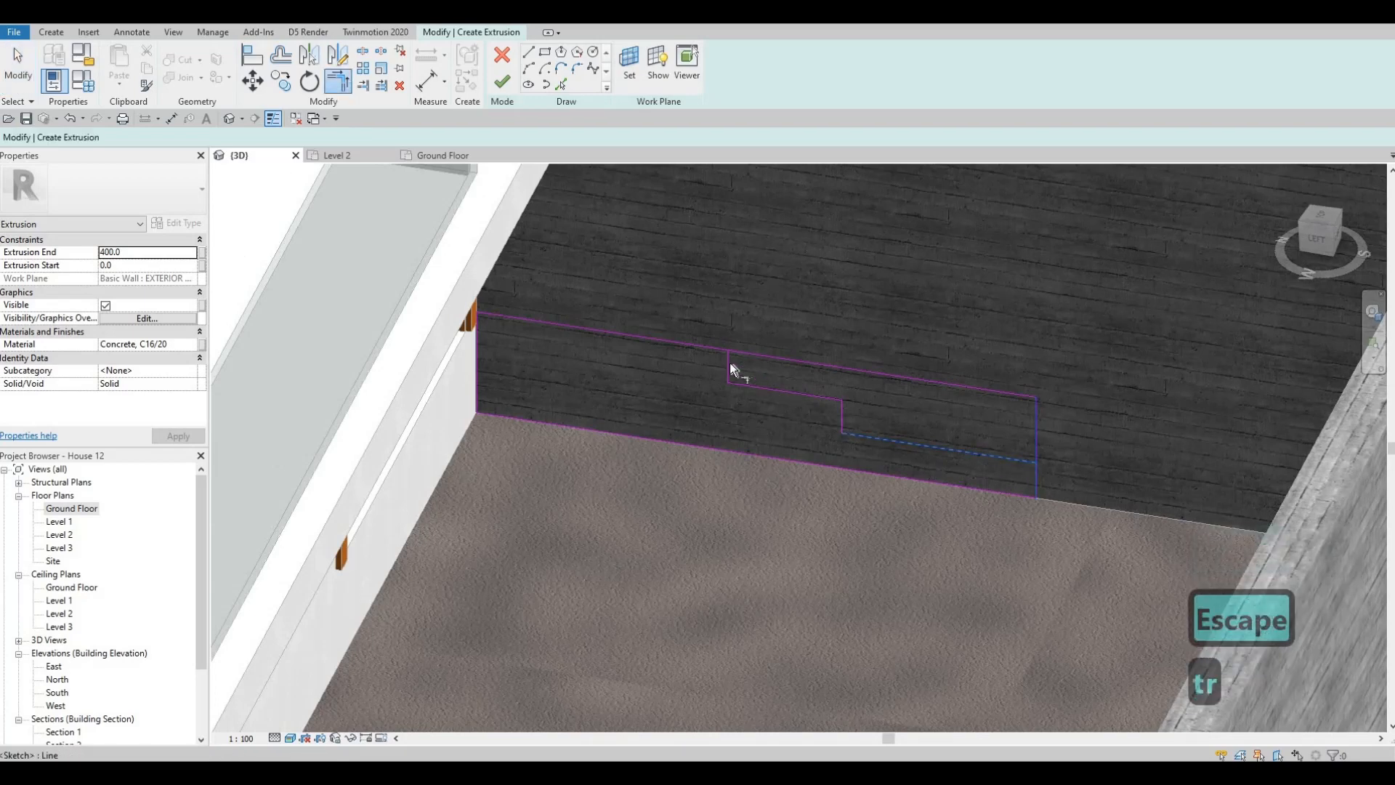
{"action": "left_click", "coordinate": [721, 356]}
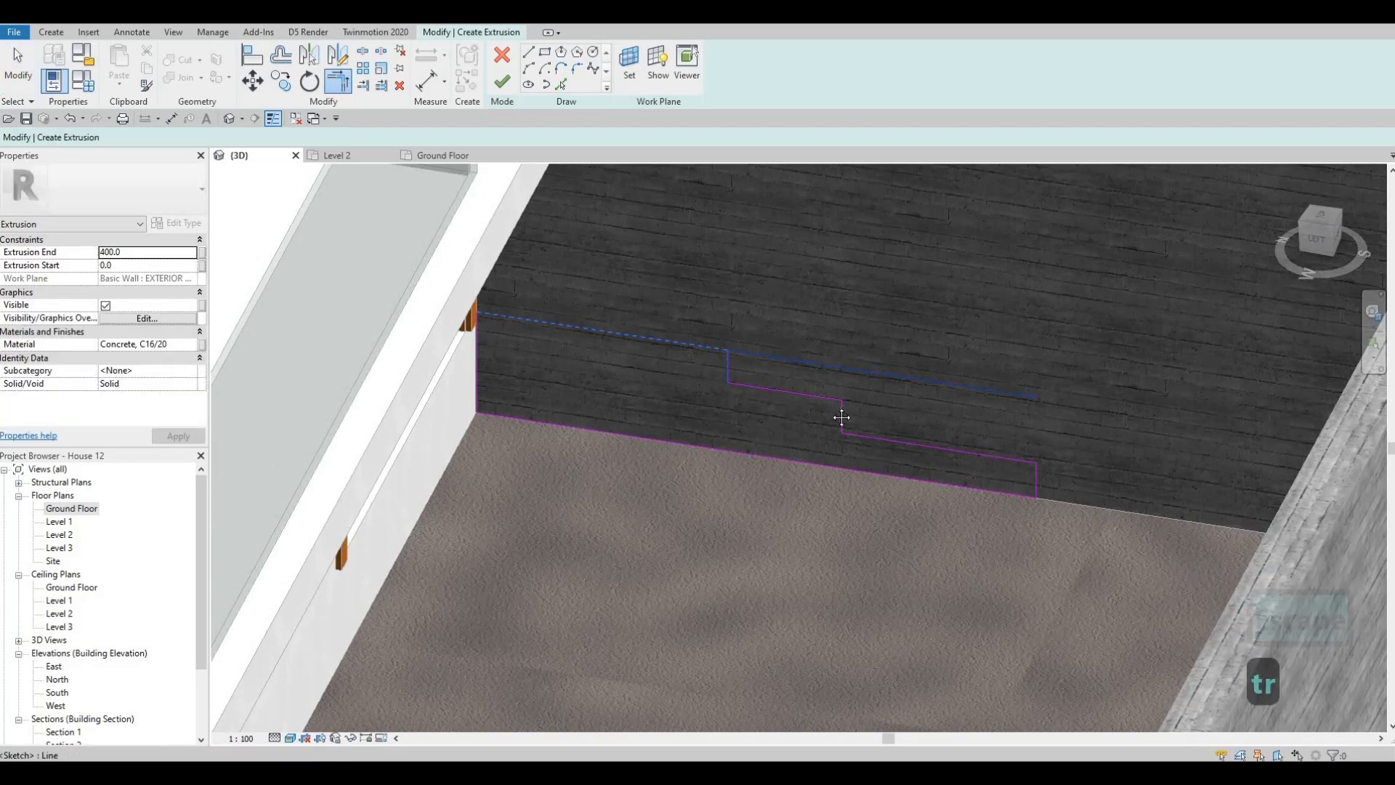
{"action": "middle_click_drag", "start_coordinate": [767, 407], "coordinate": [718, 376]}
{"action": "key", "text": "Escape"}
{"action": "key", "text": "Escape"}
{"action": "key", "text": "Escape"}
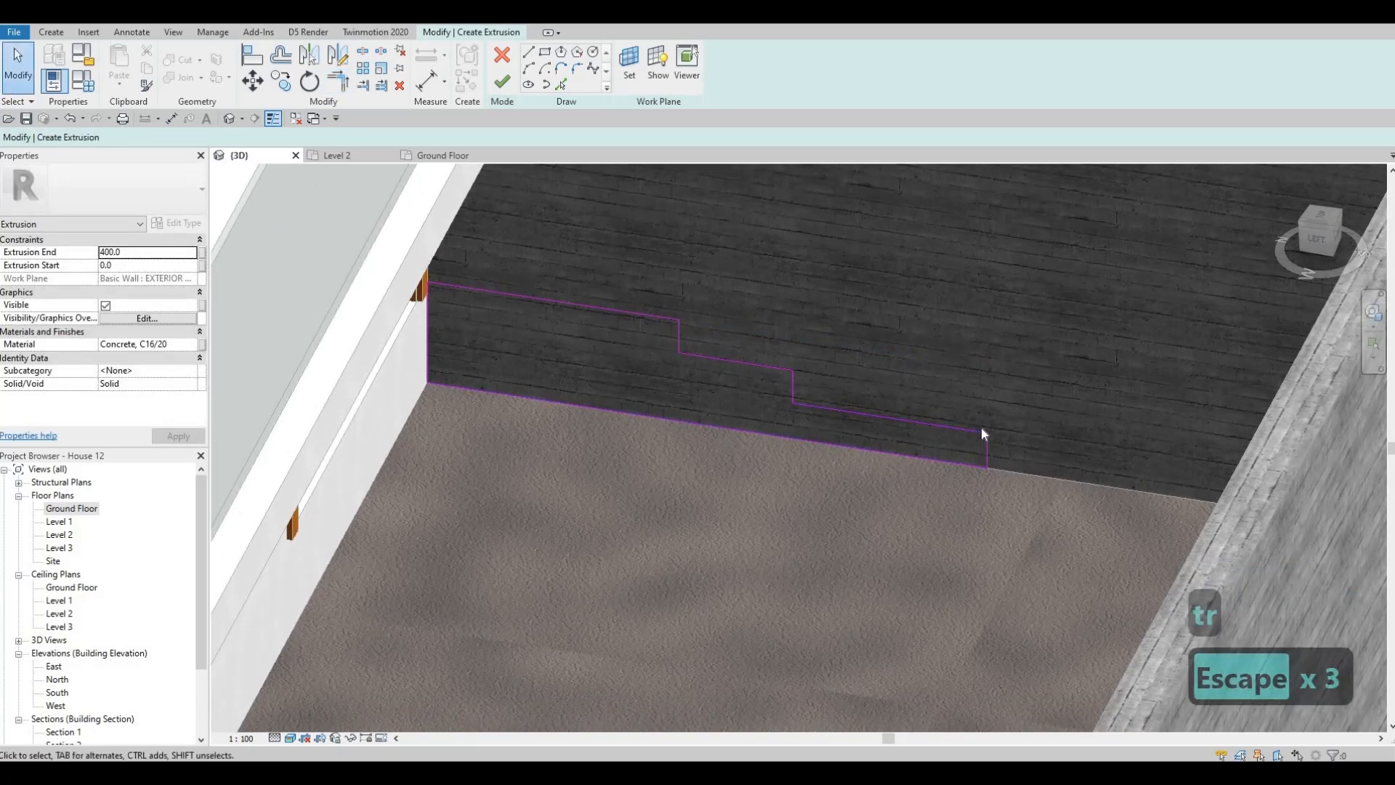
- Set the lower tread line's height above the ground line to 135 mm
{"action": "left_click", "coordinate": [981, 430]}
{"action": "scroll", "coordinate": [998, 462], "scroll_direction": "up", "scroll_amount": 2}
{"action": "left_click", "coordinate": [1000, 463]}
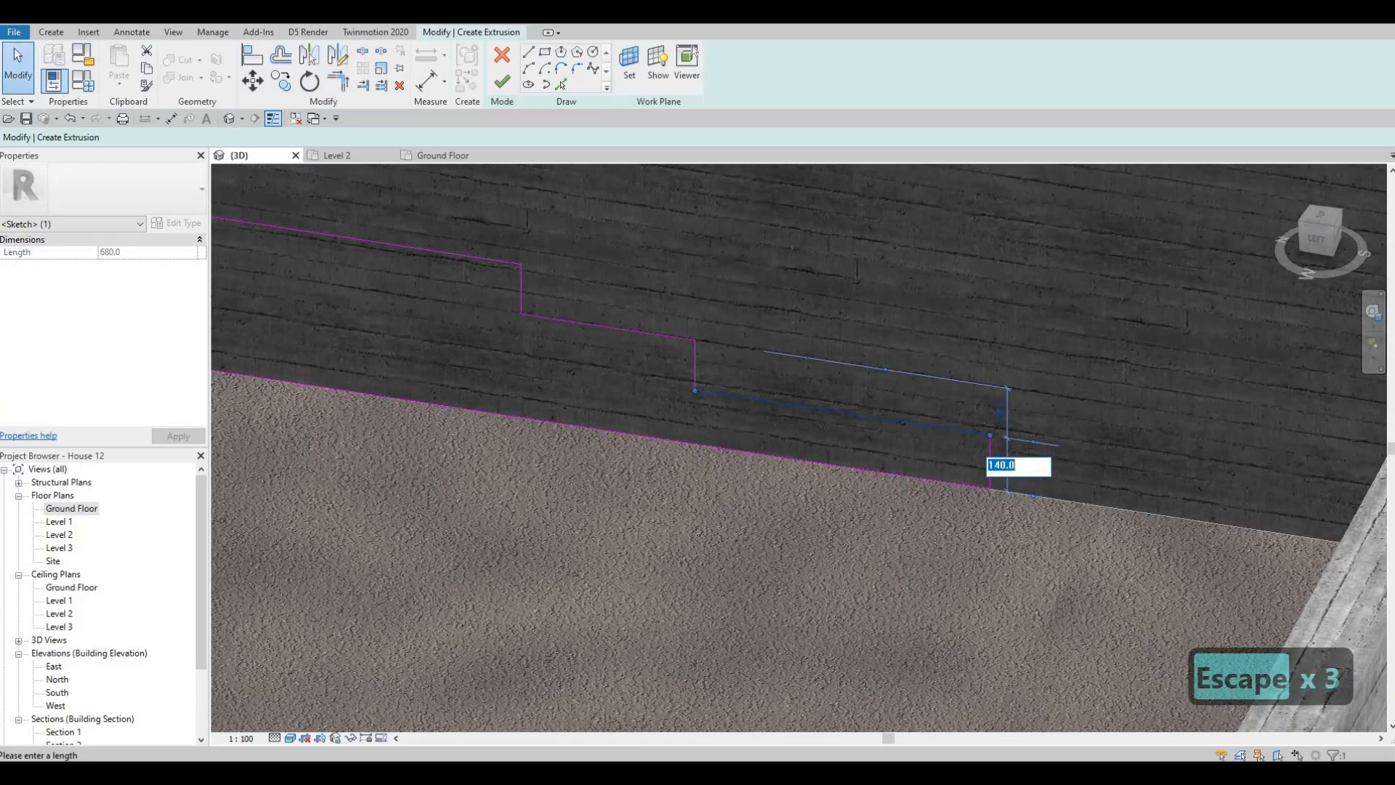
{"action": "type", "text": "135"}
{"action": "key", "text": "Return"}
{"action": "key", "text": "Escape"}
{"action": "key", "text": "Escape"}
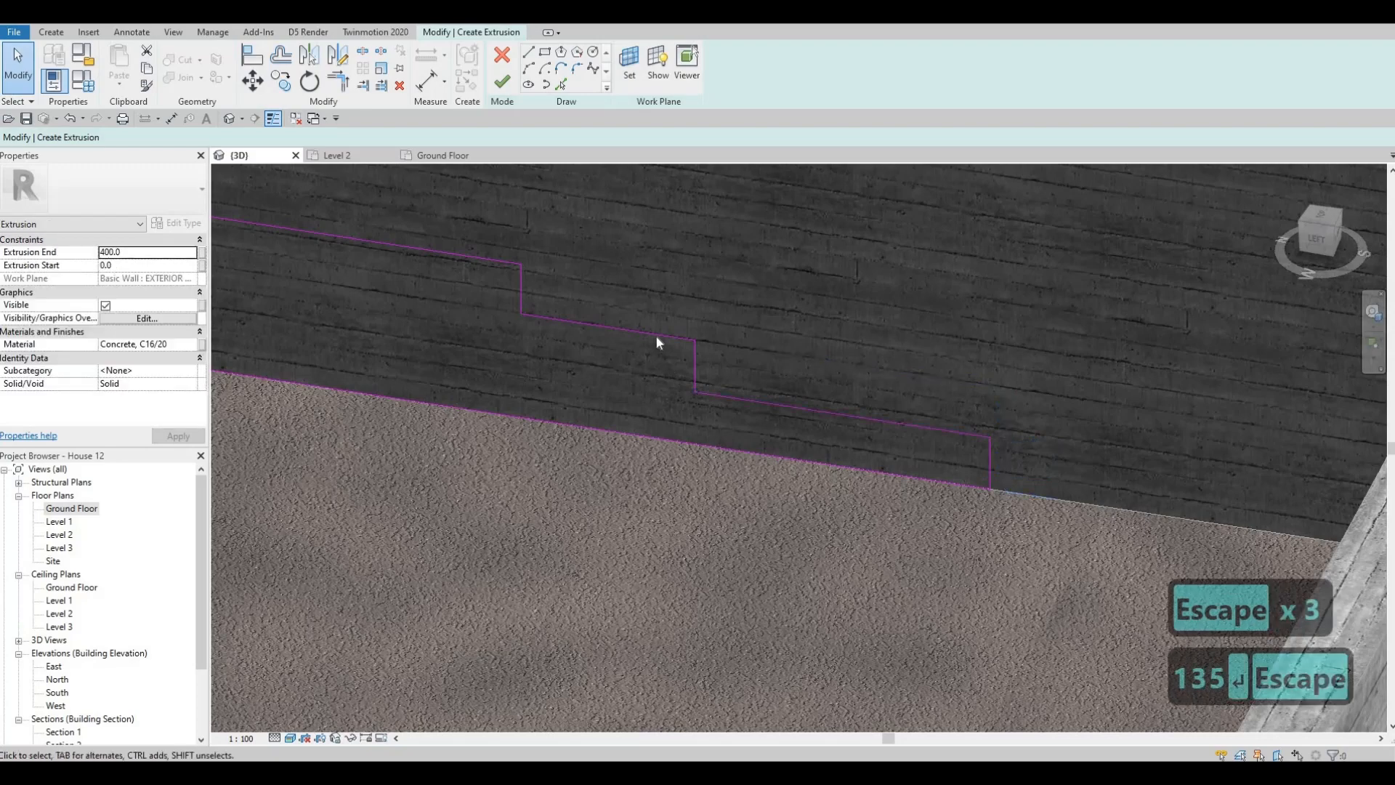
- Examine the middle tread's spacing from the lower tread and the top tread's spacing from the middle one
{"action": "left_click", "coordinate": [682, 338]}
{"action": "scroll", "coordinate": [709, 359], "scroll_direction": "up", "scroll_amount": 2}
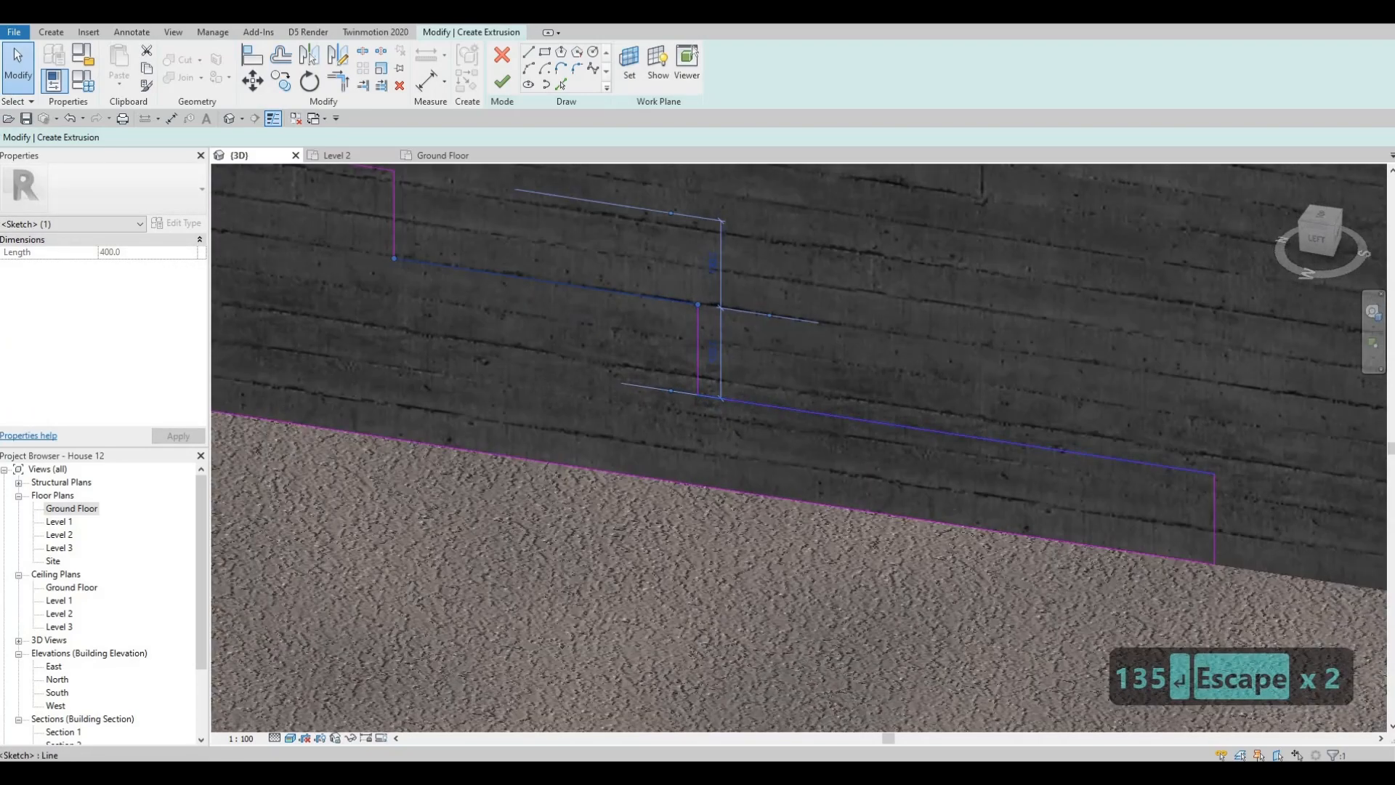
{"action": "middle_click_drag", "start_coordinate": [525, 255], "coordinate": [537, 246]}
{"action": "key", "text": "Escape"}
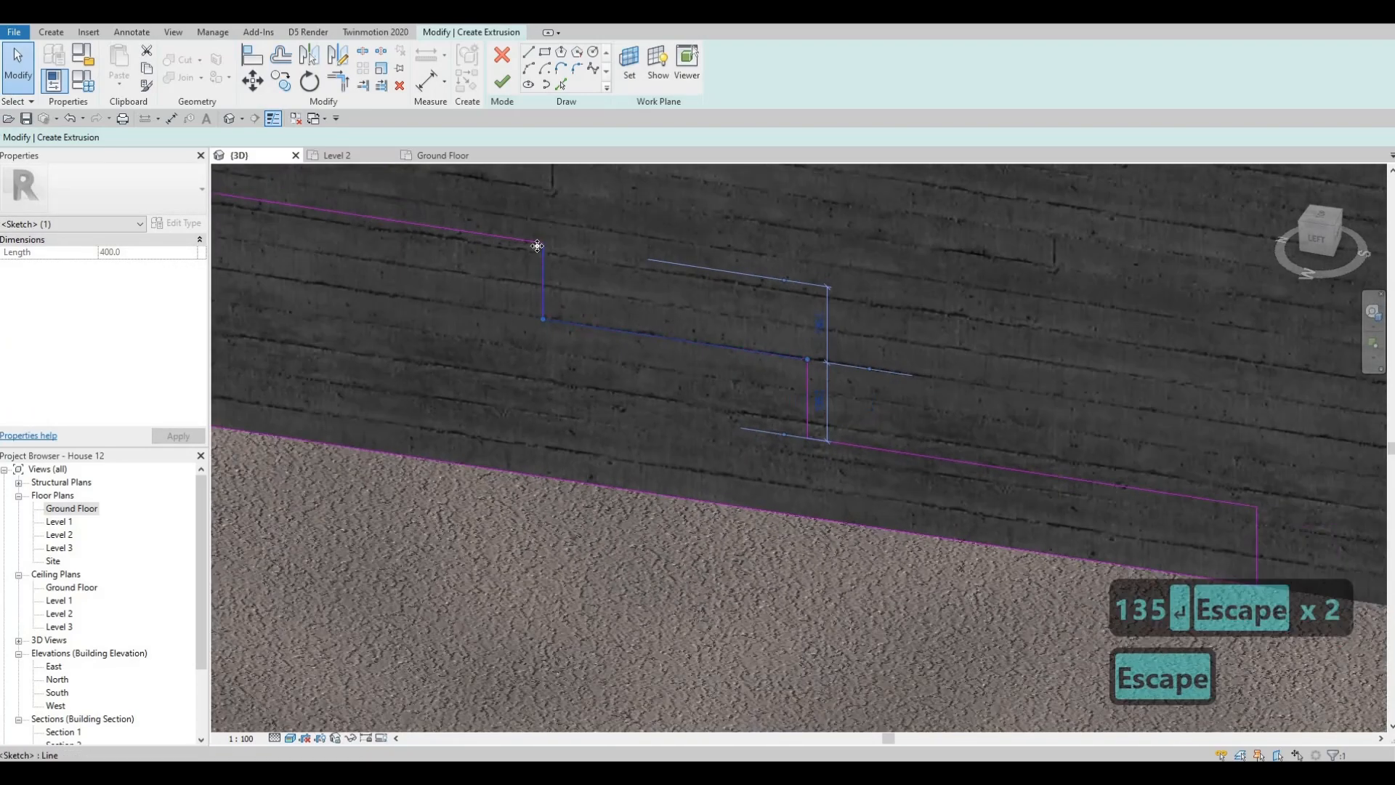
{"action": "left_click", "coordinate": [566, 284]}
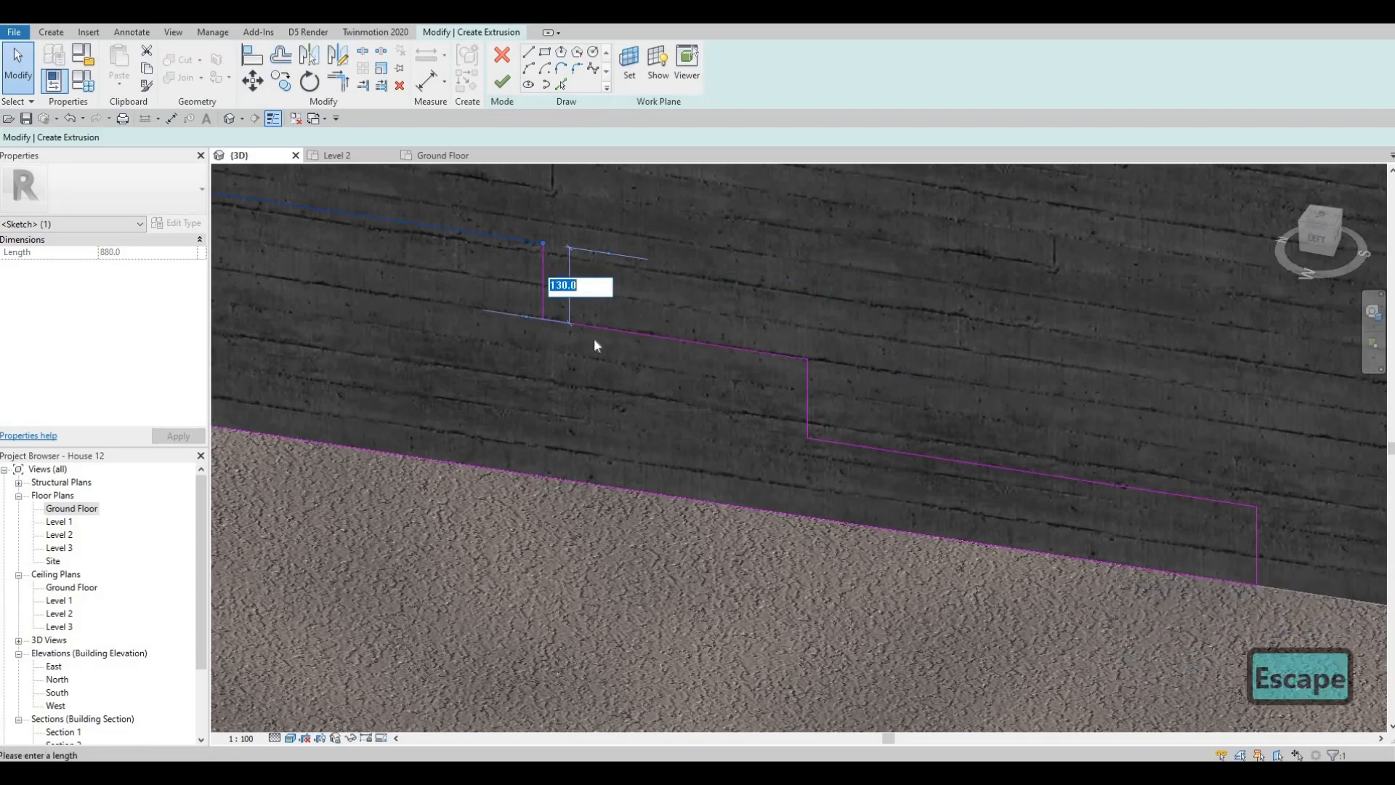
{"action": "key", "text": "Escape"}
- Finish the stepped sketch to create the concrete extrusion against the side boundary wall
{"action": "scroll", "coordinate": [647, 323], "scroll_direction": "down", "scroll_amount": 4}
{"action": "middle_click_drag", "start_coordinate": [699, 444], "coordinate": [798, 427]}
{"action": "key", "text": "Escape"}
{"action": "scroll", "coordinate": [803, 430], "scroll_direction": "down", "scroll_amount": 5}
{"action": "key", "text": "Escape"}
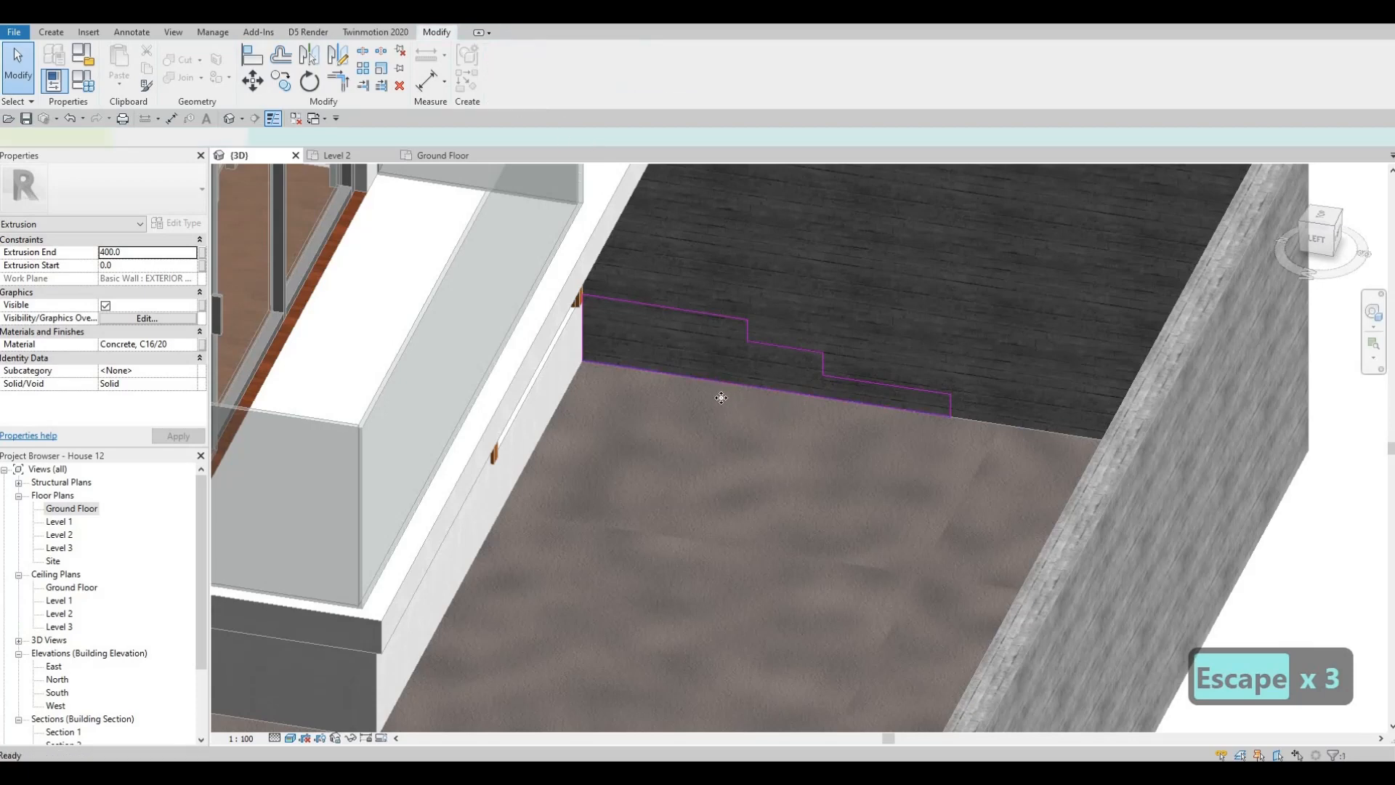
{"action": "middle_click_drag", "start_coordinate": [683, 427], "coordinate": [710, 397], "text": "shift"}
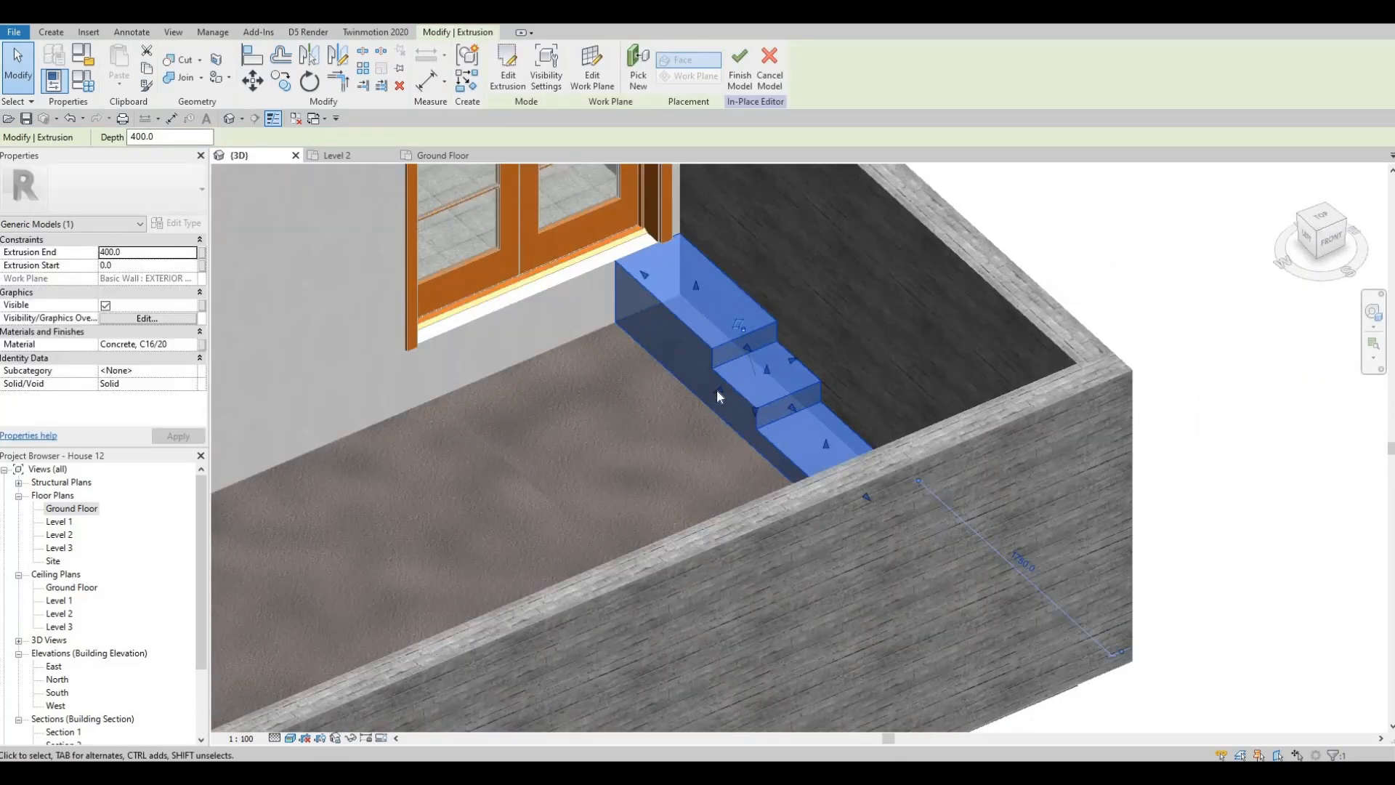
- Stretch the stepped extrusion away from the side wall across the doorway, to a depth of about 1705 mm
{"action": "left_click_drag", "start_coordinate": [716, 390], "coordinate": [492, 473]}
{"action": "scroll", "coordinate": [507, 477], "scroll_direction": "up", "scroll_amount": 3}
{"action": "scroll", "coordinate": [492, 473], "scroll_direction": "down", "scroll_amount": 4}
{"action": "middle_click_drag", "start_coordinate": [304, 64], "coordinate": [712, 121], "text": "shift"}
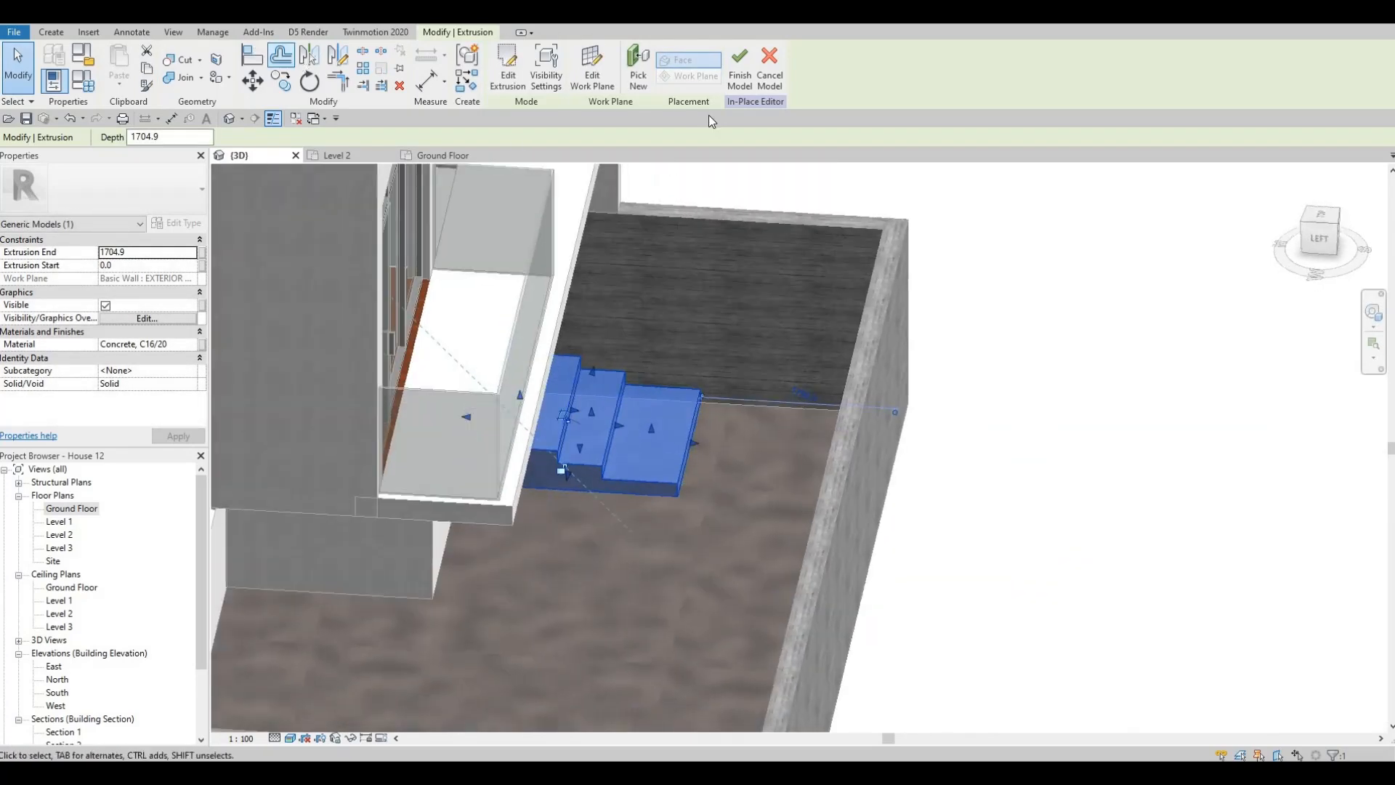
{"action": "key", "text": "Escape"}
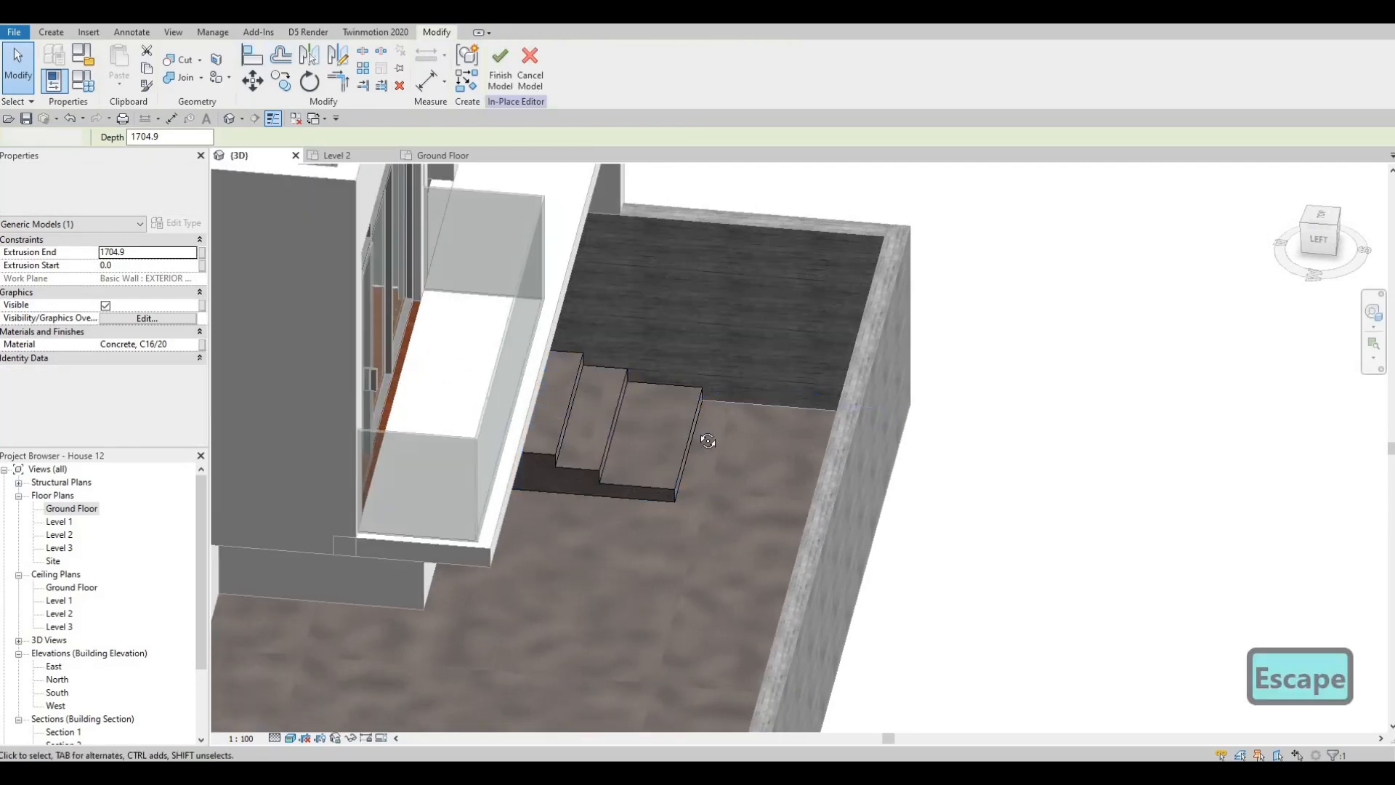
- Examine the widened steps from the side and front, checking their fit with the doors and boundary walls
{"action": "middle_click_drag", "start_coordinate": [741, 333], "coordinate": [634, 430], "text": "shift"}
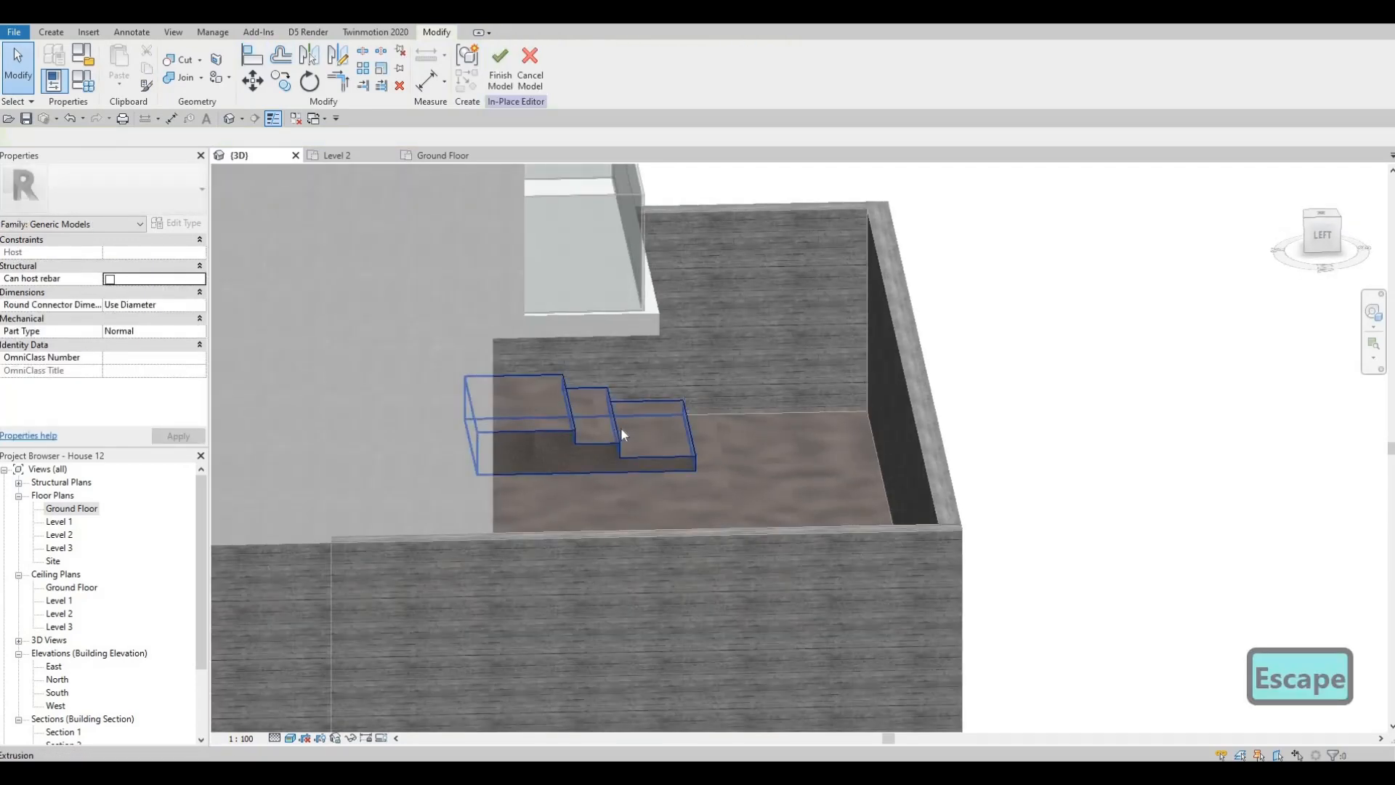
{"action": "left_click", "coordinate": [617, 427]}
{"action": "scroll", "coordinate": [621, 422], "scroll_direction": "up", "scroll_amount": 3}
{"action": "left_click_drag", "start_coordinate": [633, 417], "coordinate": [653, 424]}
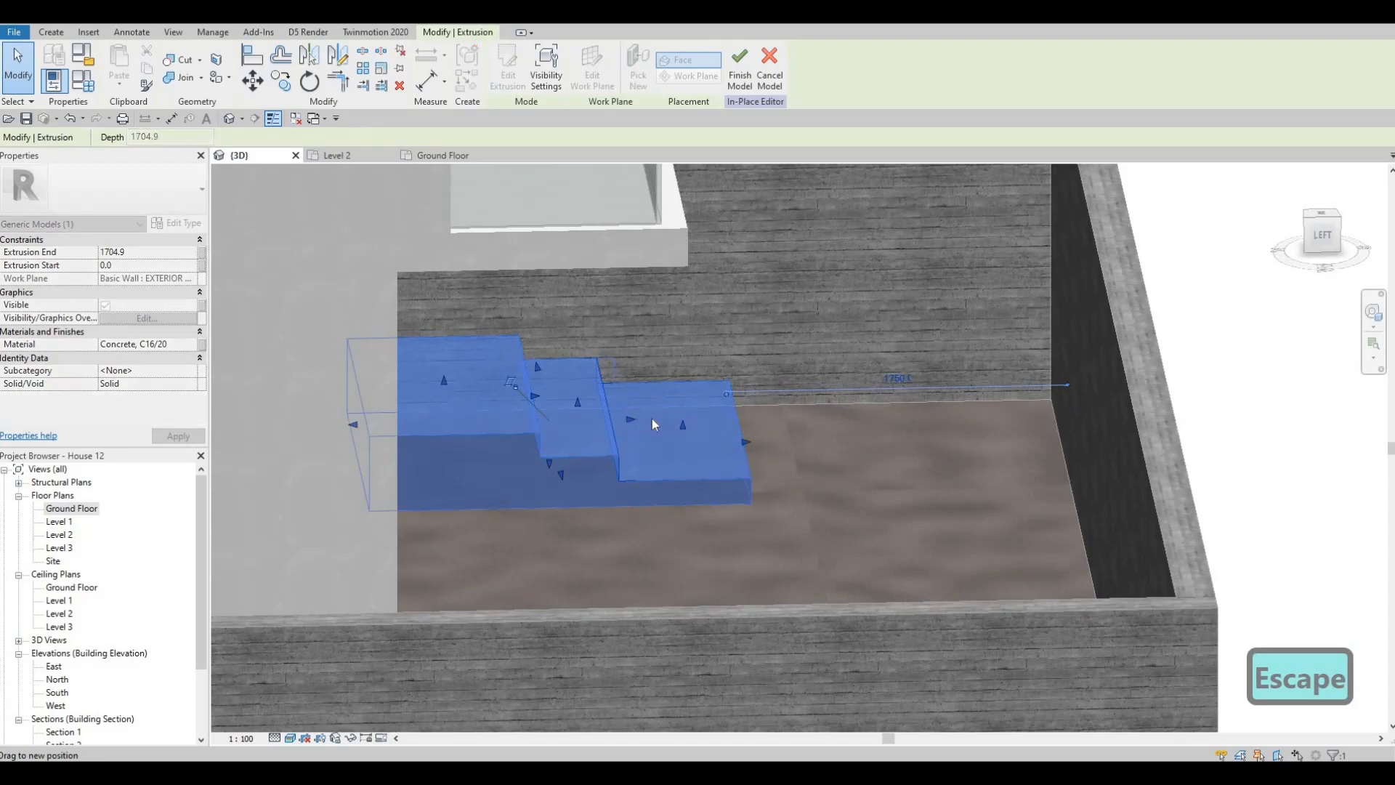
{"action": "key", "text": "Escape"}
{"action": "middle_click_drag", "start_coordinate": [672, 424], "coordinate": [954, 365], "text": "shift"}
{"action": "scroll", "coordinate": [923, 381], "scroll_direction": "down", "scroll_amount": 2}
{"action": "scroll", "coordinate": [954, 364], "scroll_direction": "down", "scroll_amount": 2}
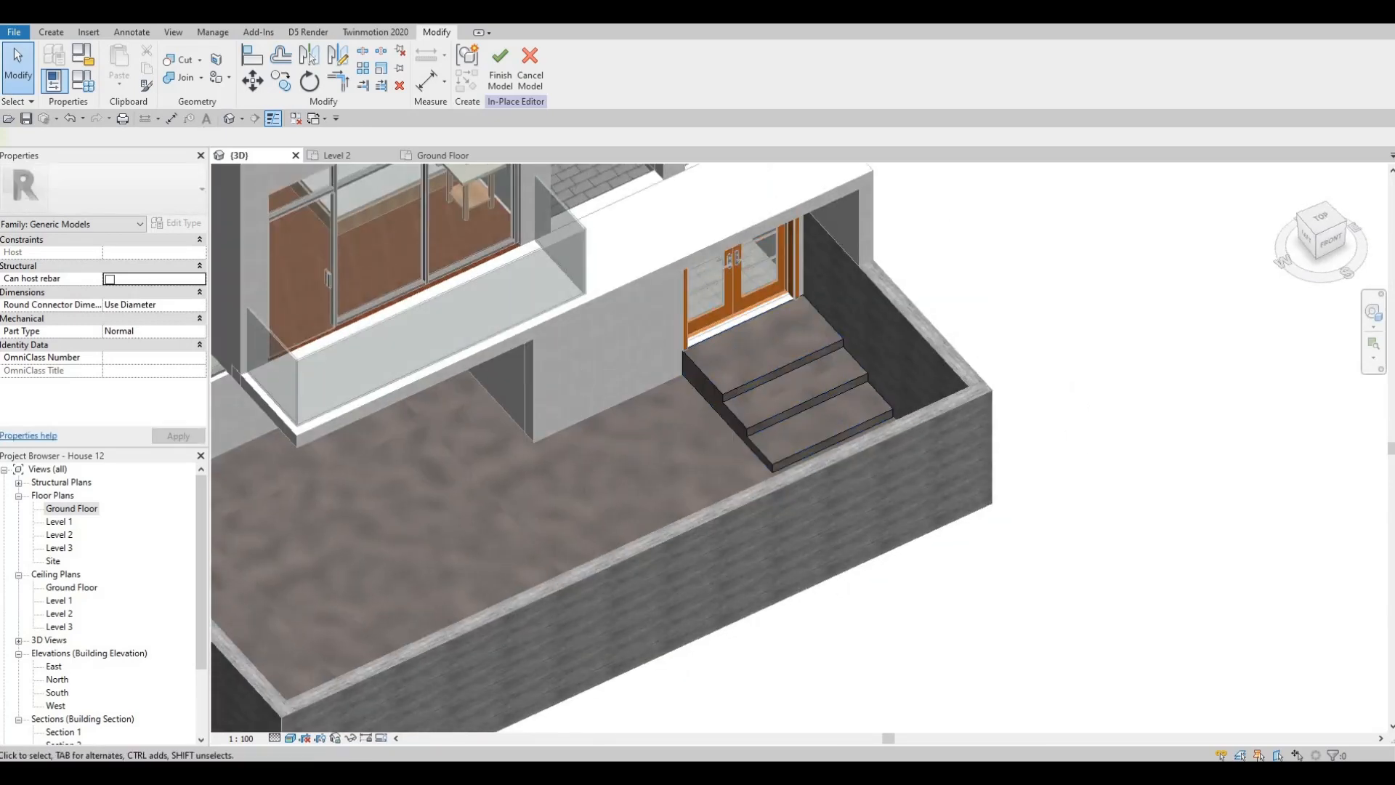
- Start a second extrusion with a rectangular profile and set its work plane to Level : Ground Floor
{"action": "left_click", "coordinate": [51, 32]}
{"action": "left_click", "coordinate": [121, 69]}
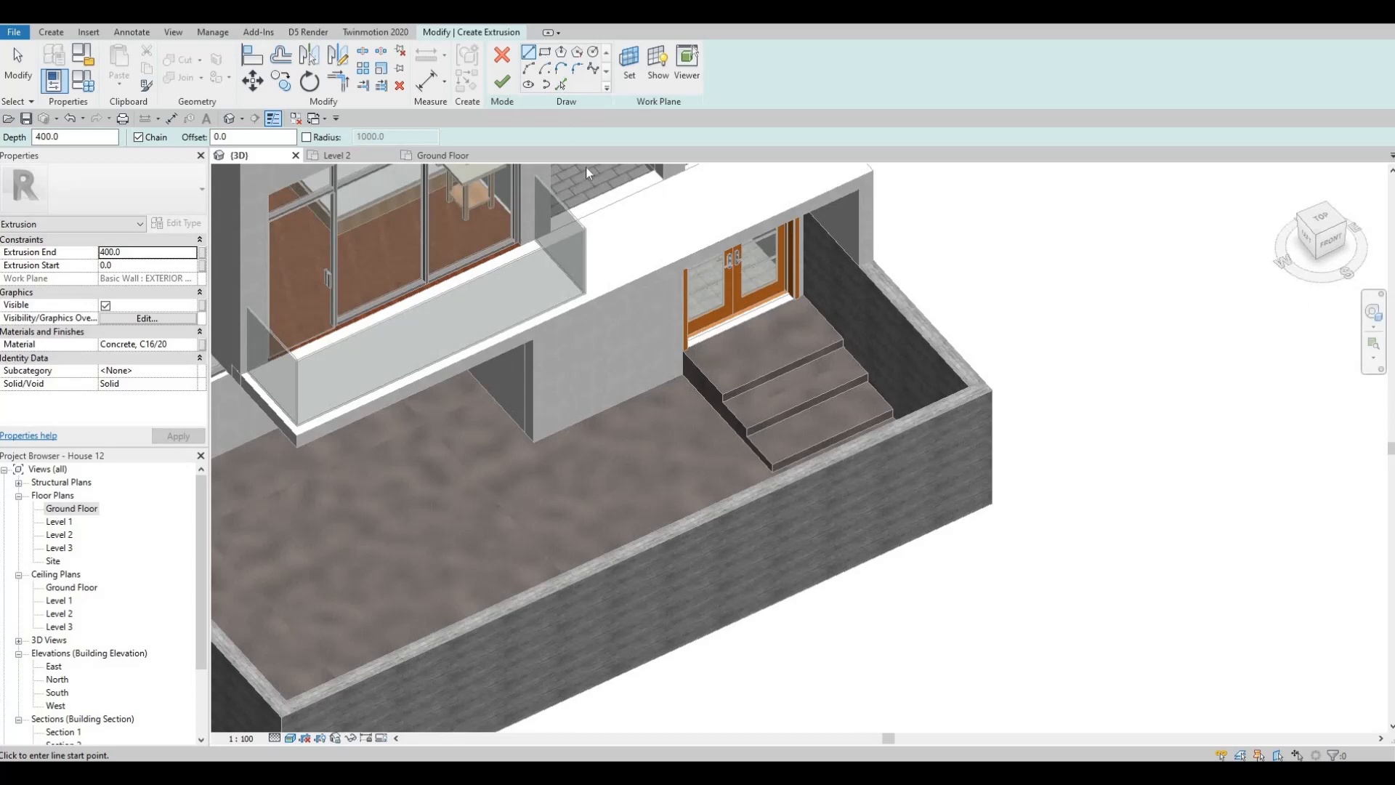
{"action": "key", "text": "r"}
{"action": "key", "text": "c"}
{"action": "scroll", "coordinate": [686, 363], "scroll_direction": "up", "scroll_amount": 1}
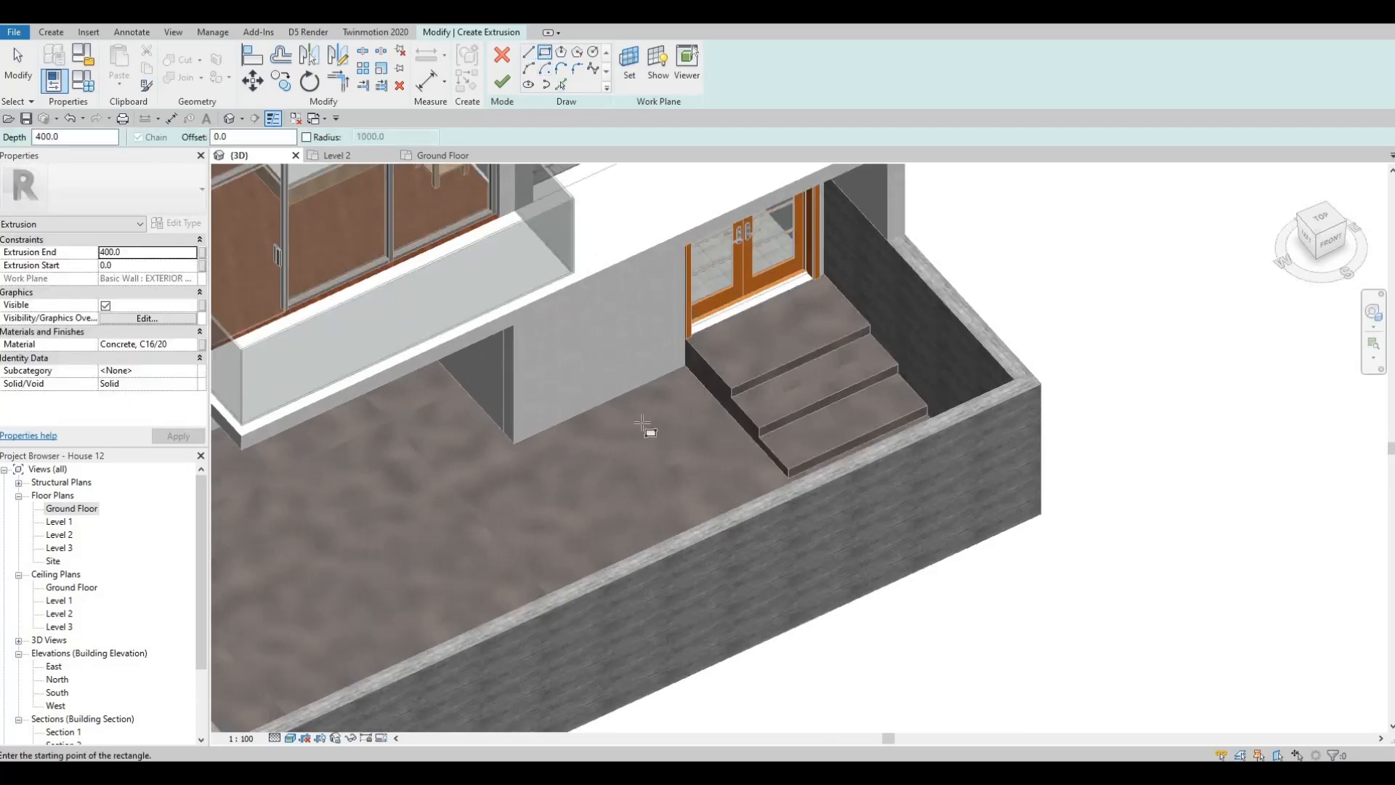
{"action": "key", "text": "Escape"}
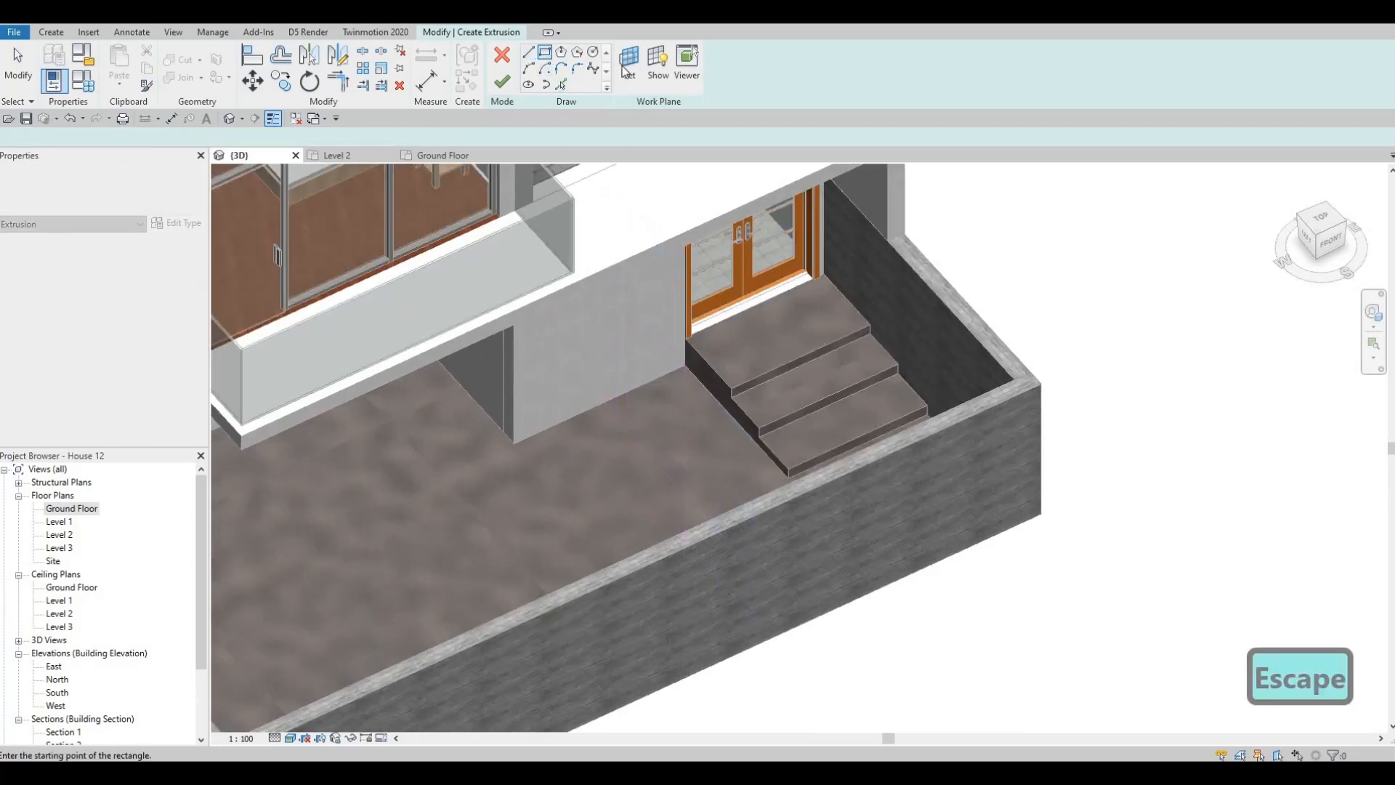
{"action": "left_click", "coordinate": [627, 64]}
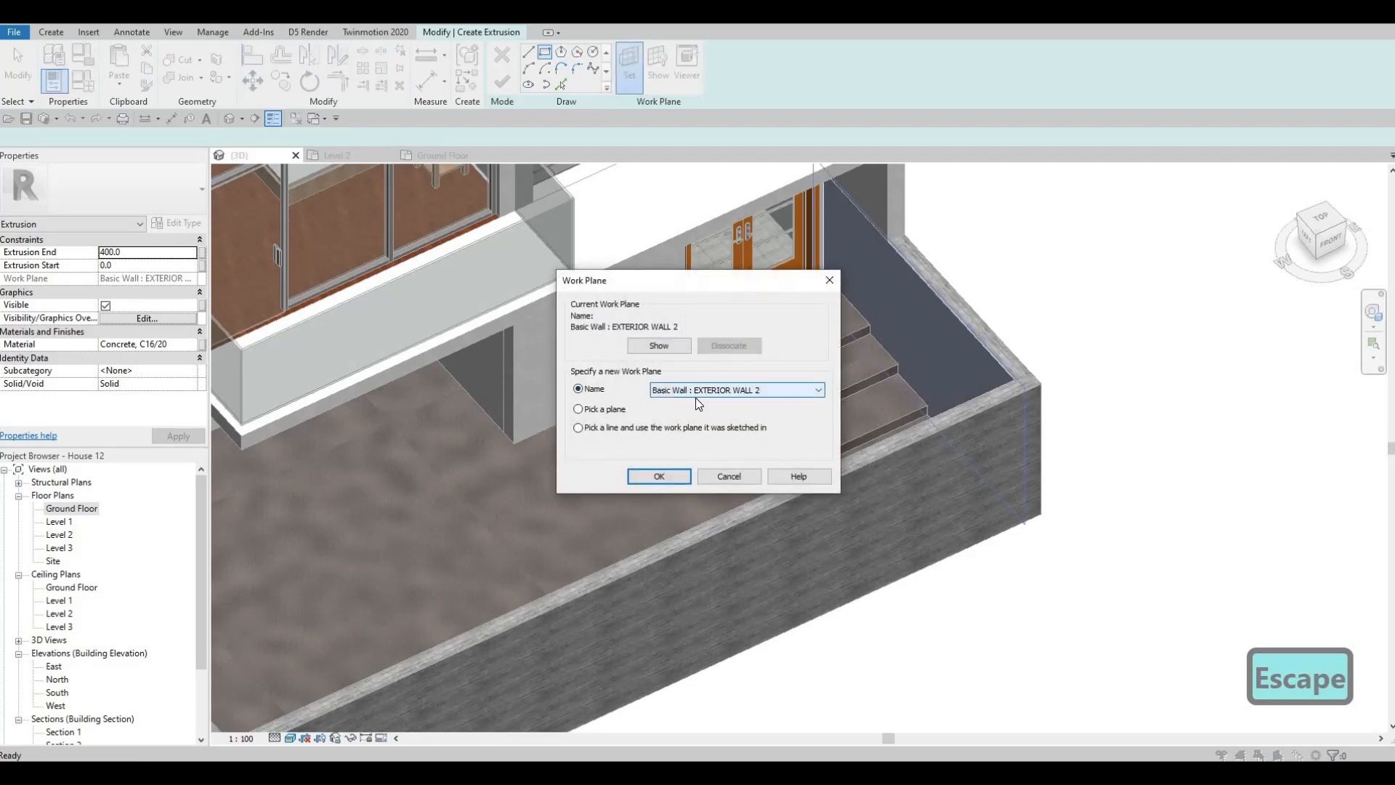
{"action": "left_click", "coordinate": [695, 396]}
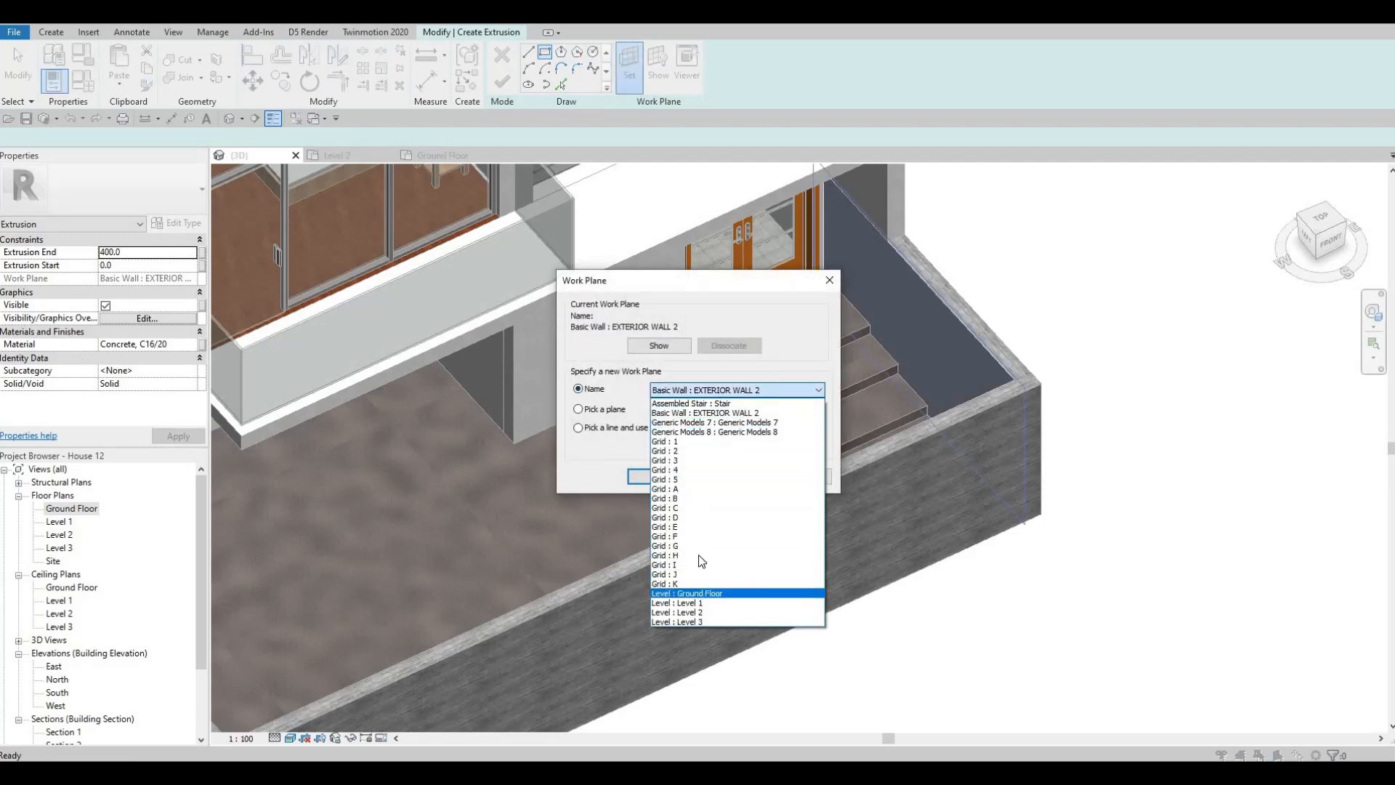
{"action": "left_click", "coordinate": [687, 593]}
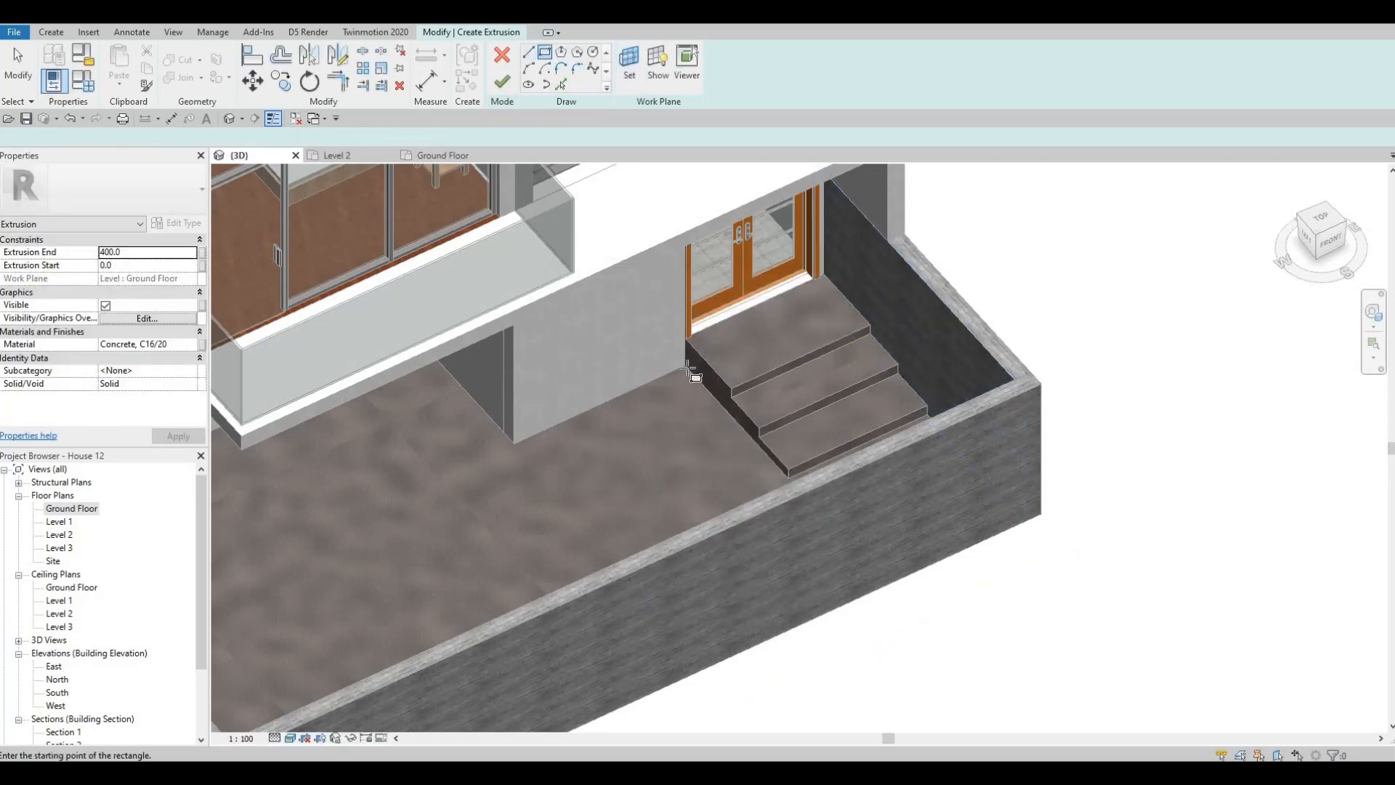
- Sketch a rectangle about 2095 mm long on the ground along the house wall, starting at the steps' inner corner
{"action": "left_click", "coordinate": [686, 366]}
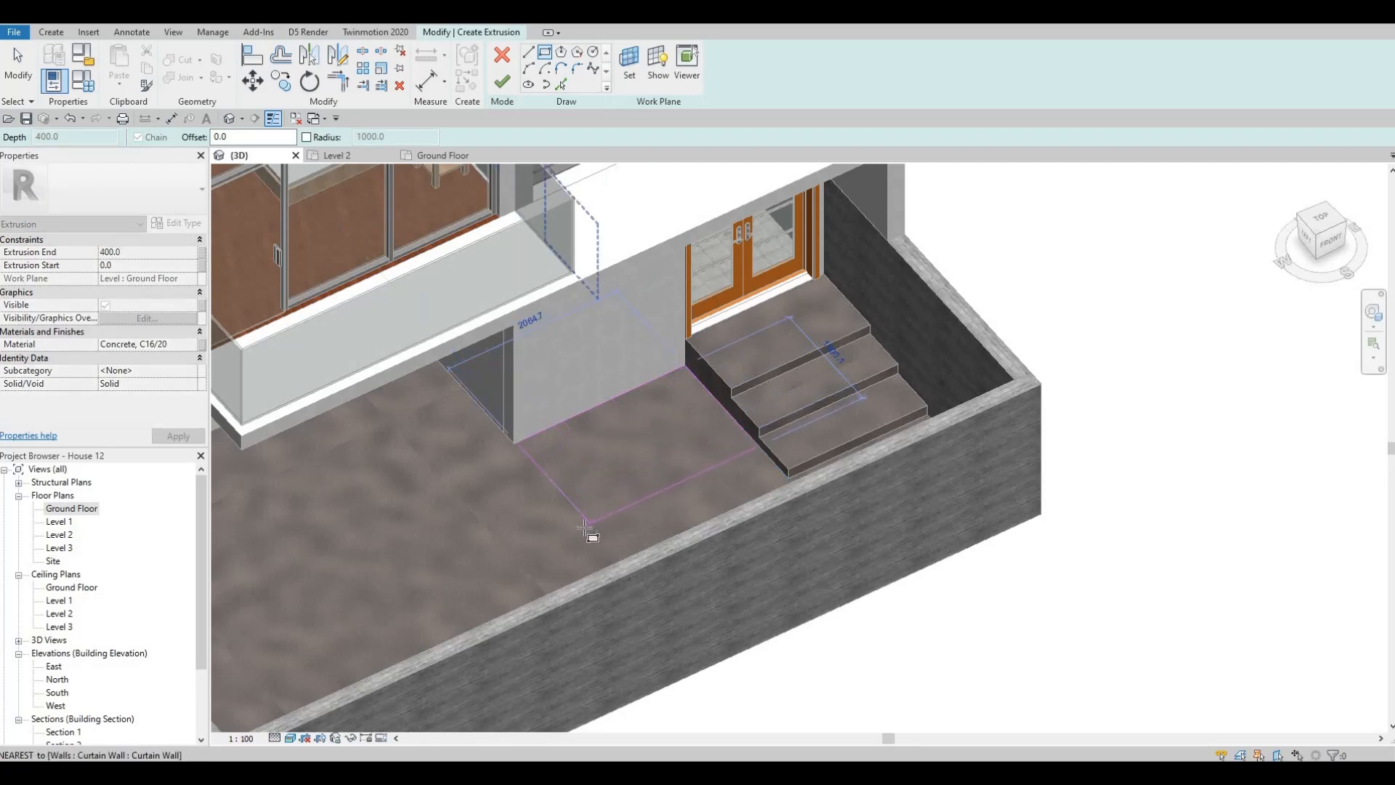
{"action": "left_click", "coordinate": [584, 529]}
{"action": "scroll", "coordinate": [592, 502], "scroll_direction": "up", "scroll_amount": 2}
{"action": "key", "text": "Escape"}
{"action": "key", "text": "Escape"}
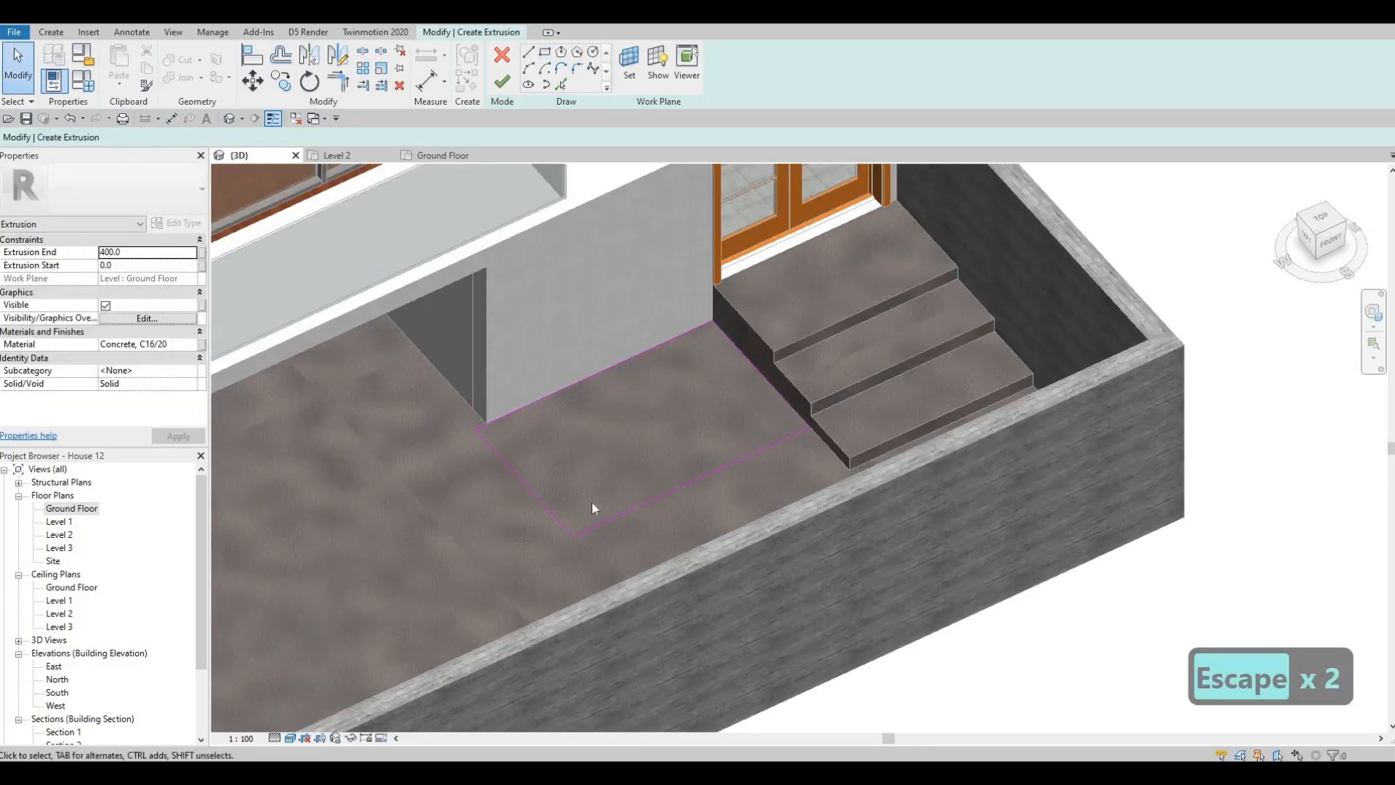
- Align the rectangle's edge opposite the steps with the end face of the exterior house wall
{"action": "key", "text": "a"}
{"action": "key", "text": "l"}
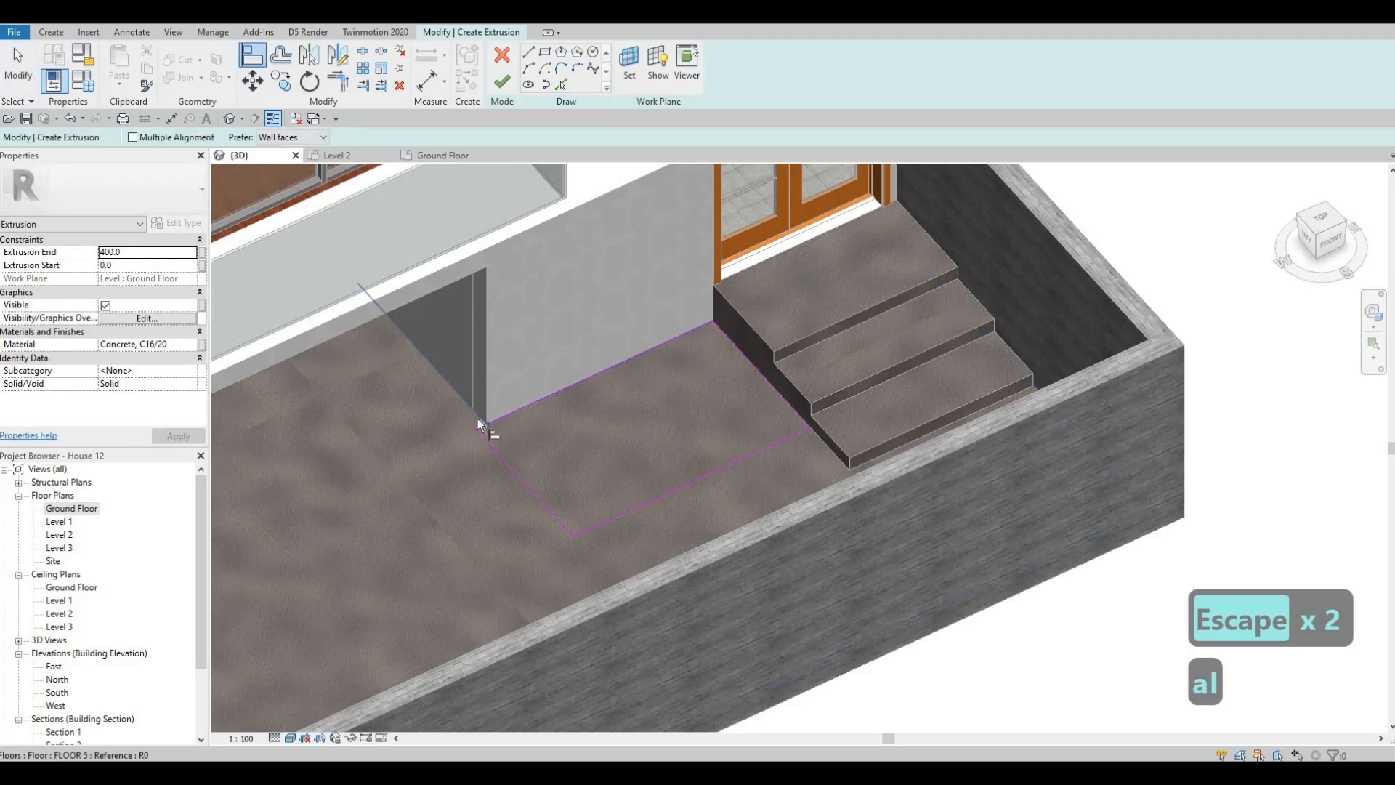
{"action": "key", "text": "Tab"}
{"action": "key", "text": "Tab"}
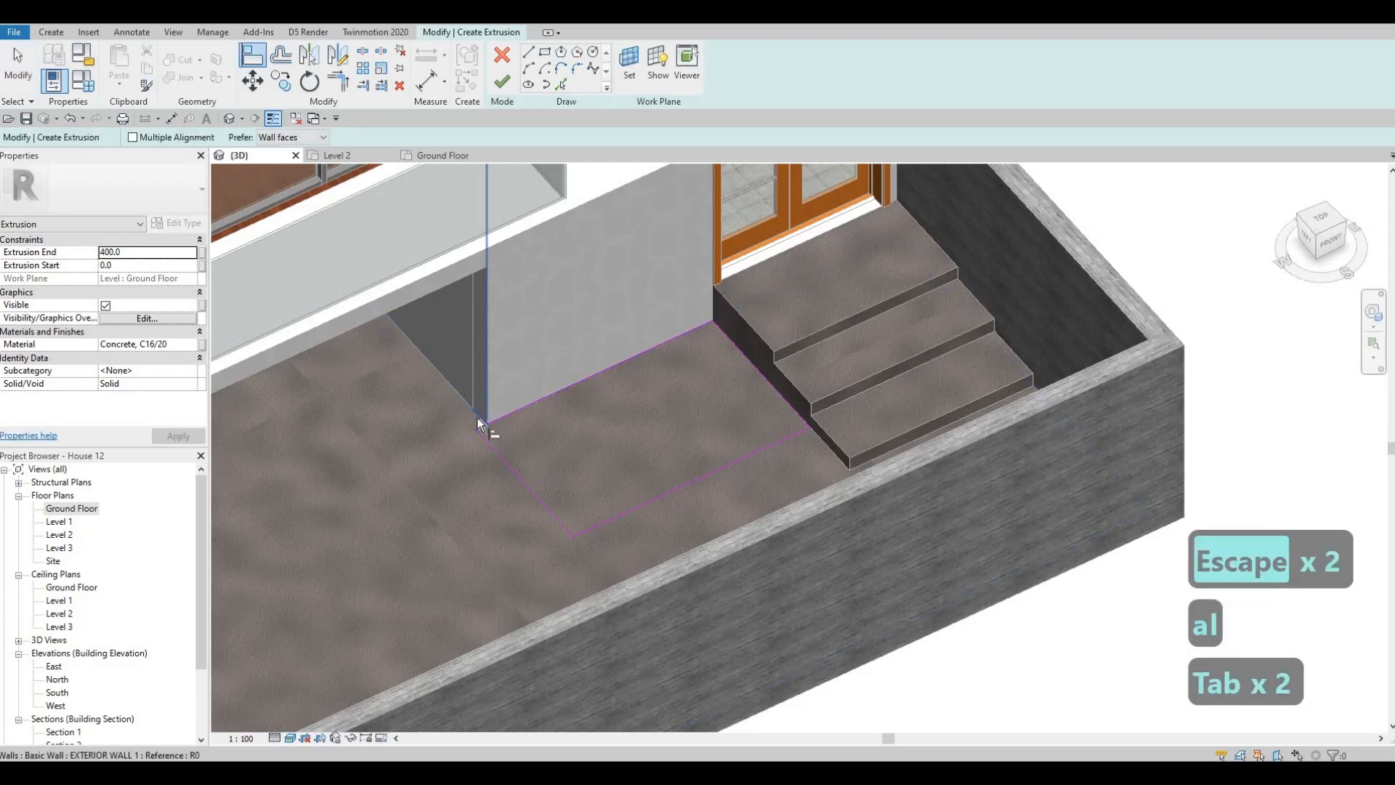
{"action": "key", "text": "Tab"}
{"action": "key", "text": "Tab"}
{"action": "key", "text": "Tab"}
{"action": "left_click", "coordinate": [476, 417]}
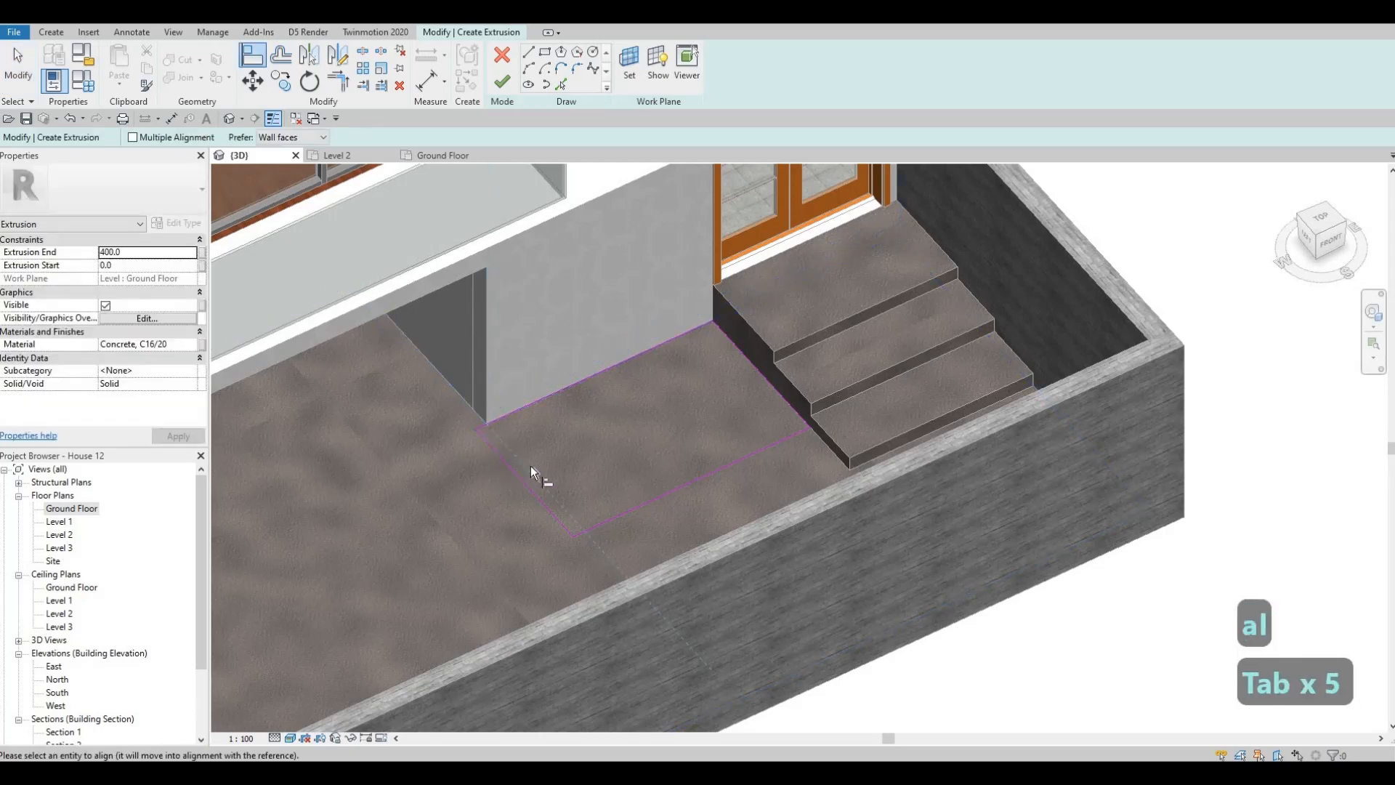
{"action": "key", "text": "Escape"}
{"action": "key", "text": "Escape"}
- Move the rectangle's outer long edge slightly farther from the house wall, towards the front boundary wall
{"action": "middle_click_drag", "start_coordinate": [689, 464], "coordinate": [802, 462], "text": "shift"}
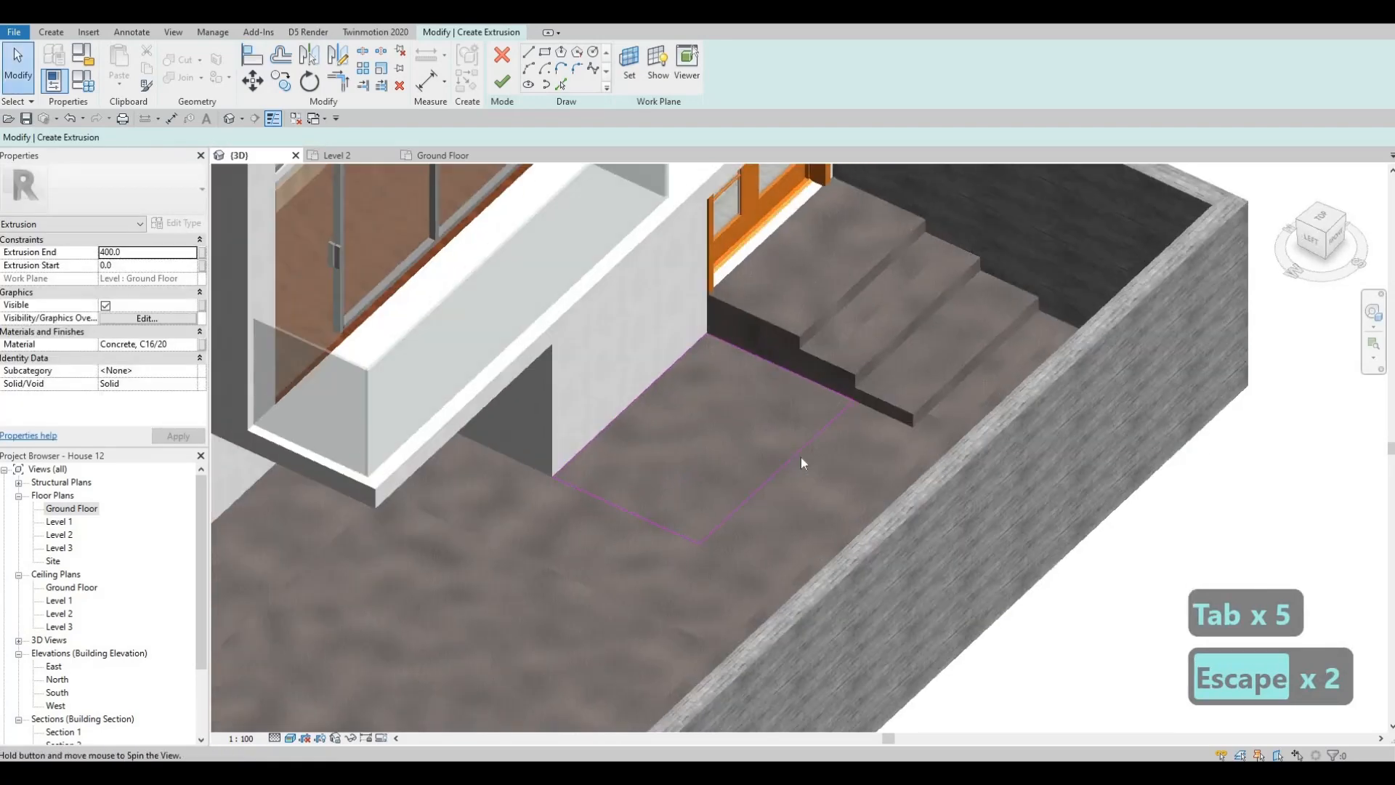
{"action": "left_click", "coordinate": [799, 451]}
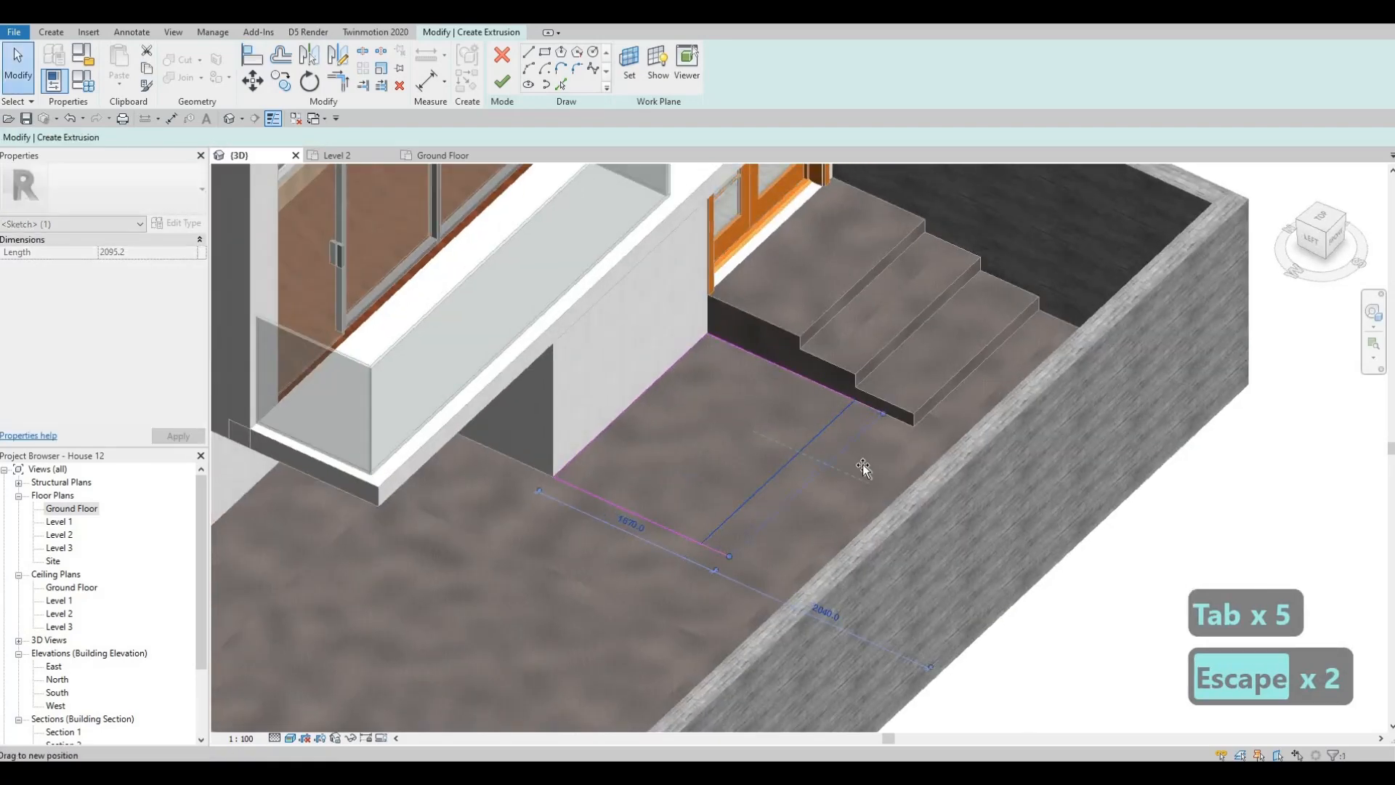
{"action": "left_click_drag", "start_coordinate": [863, 469], "coordinate": [866, 470]}
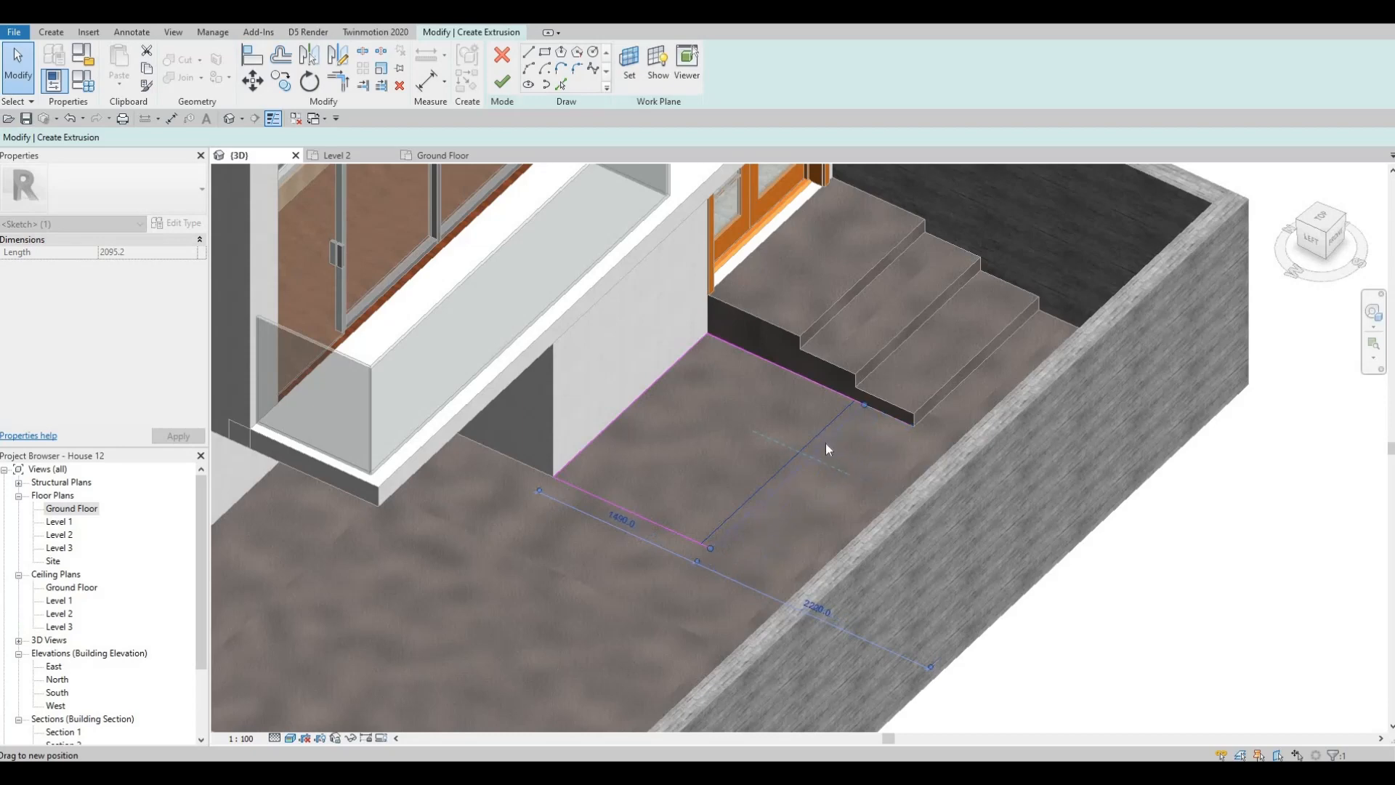
{"action": "key", "text": "Escape"}
{"action": "key", "text": "Escape"}
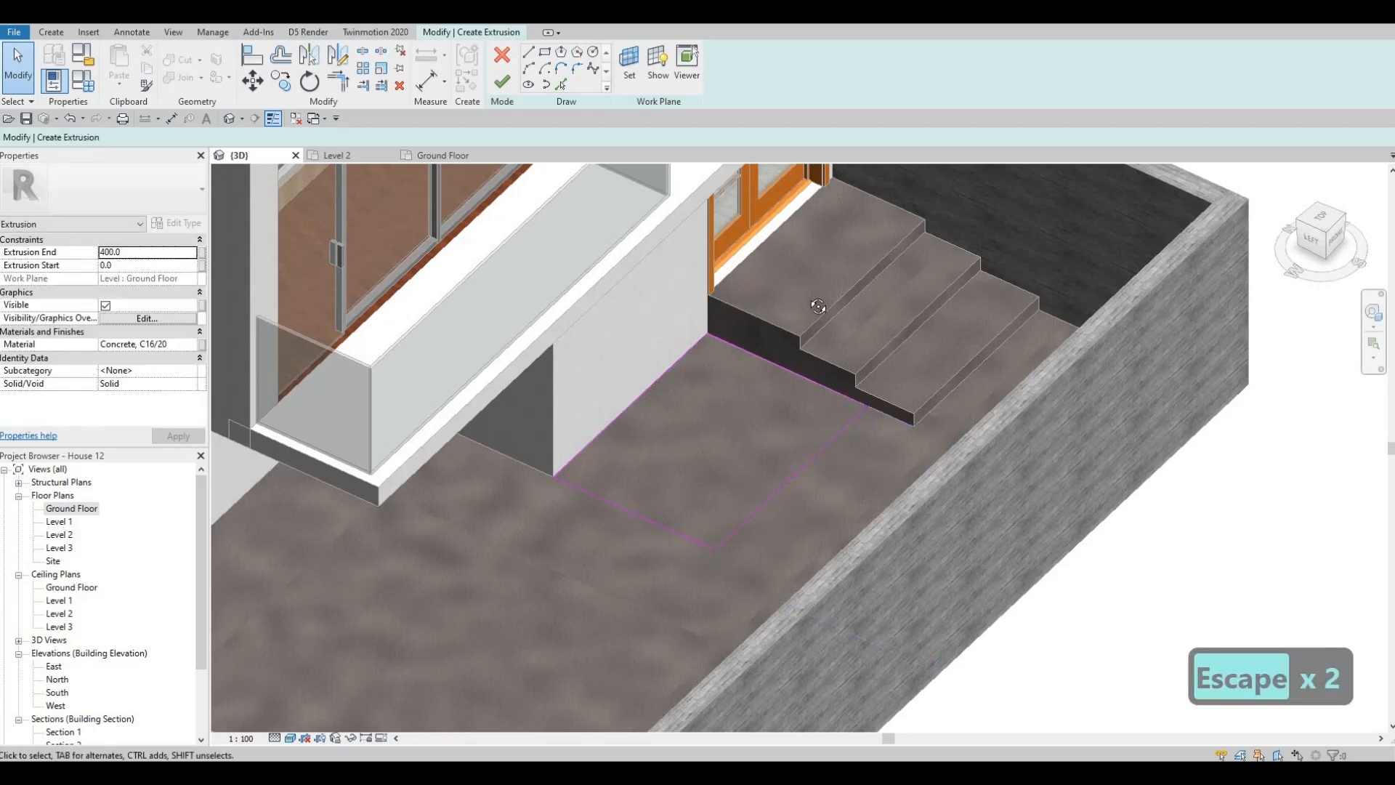
{"action": "middle_click_drag", "start_coordinate": [818, 306], "coordinate": [1008, 339], "text": "shift"}
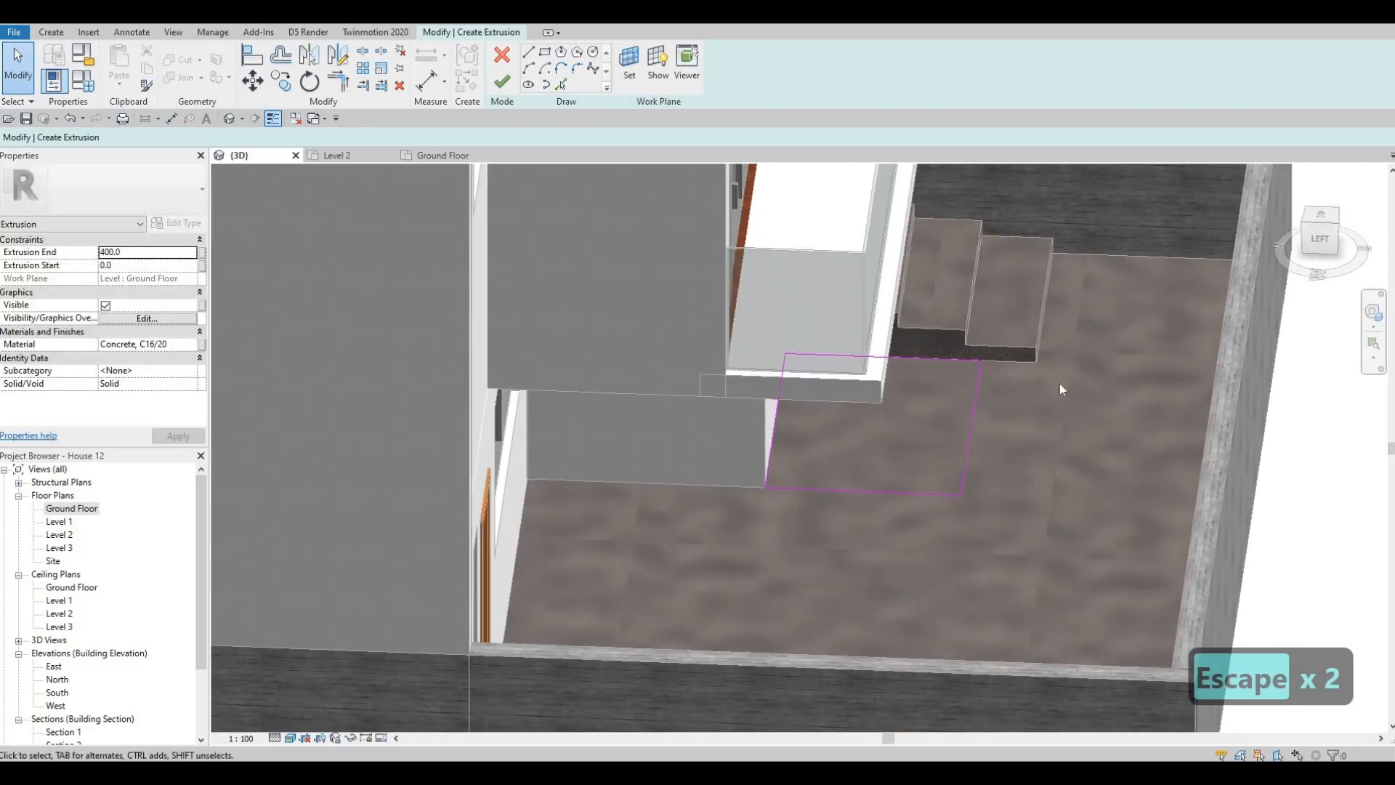
- Add an inner rectangle offset 100 mm inside the sketched profile and finish the hollow concrete extrusion beside the steps
{"action": "middle_click_drag", "start_coordinate": [994, 419], "coordinate": [959, 384], "text": "shift"}
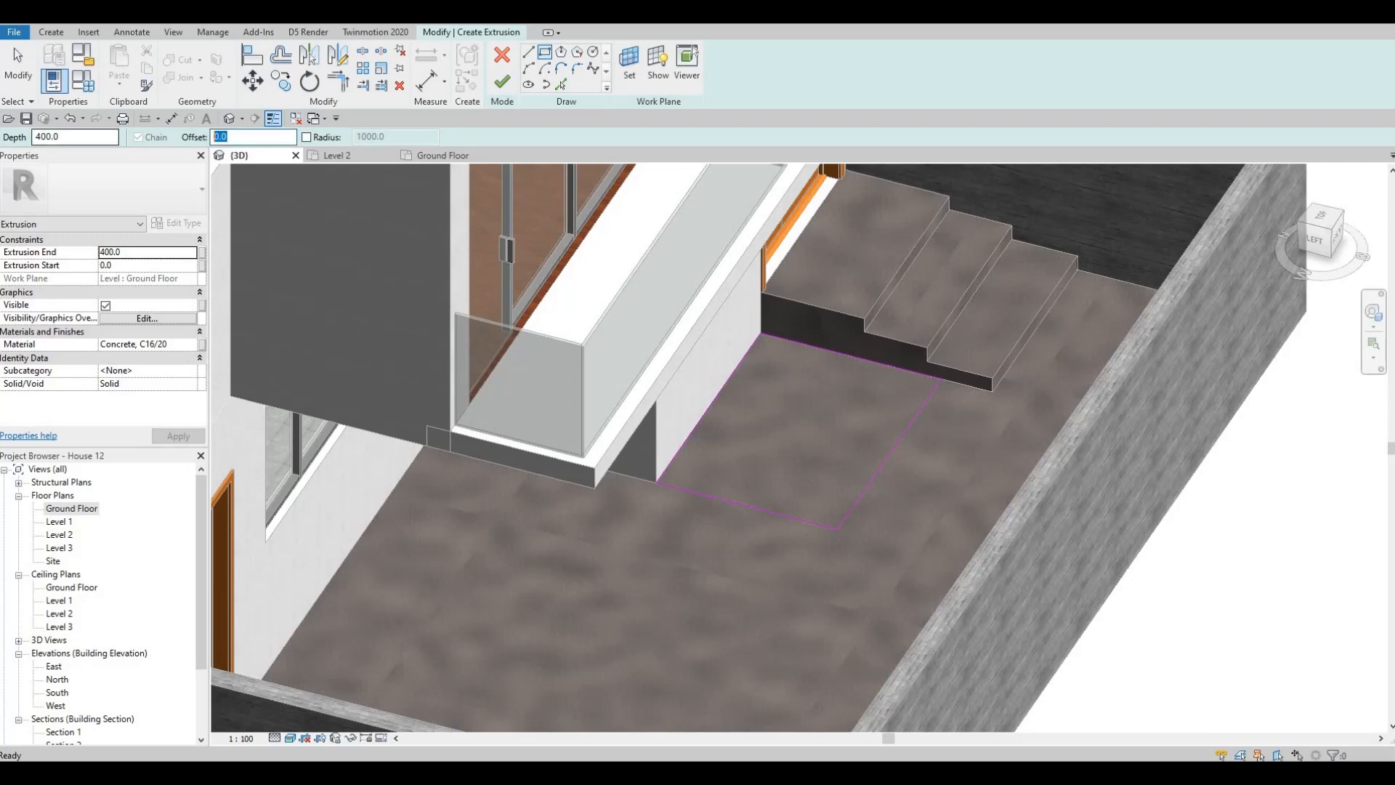
{"action": "type", "text": "00"}
{"action": "left_click", "coordinate": [763, 337]}
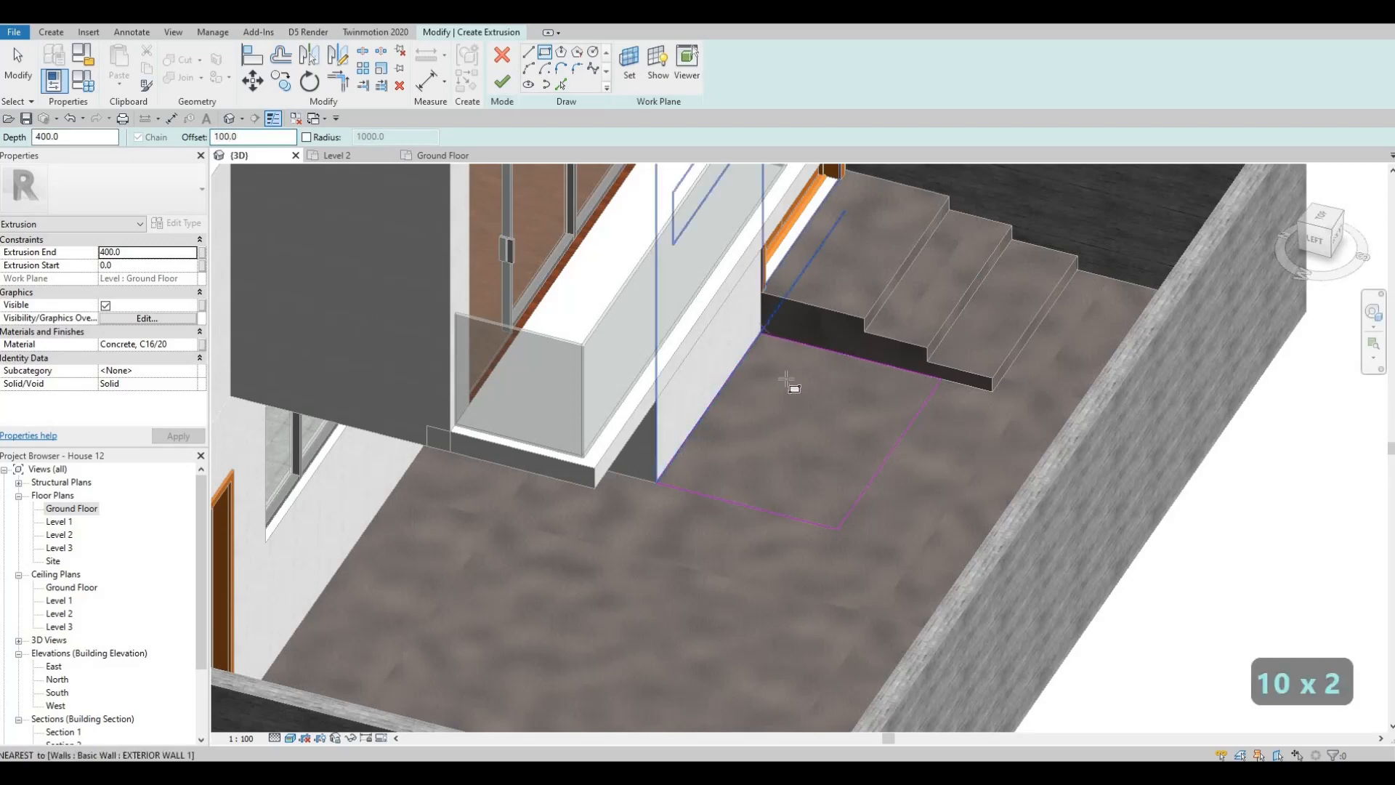
{"action": "left_click", "coordinate": [841, 529]}
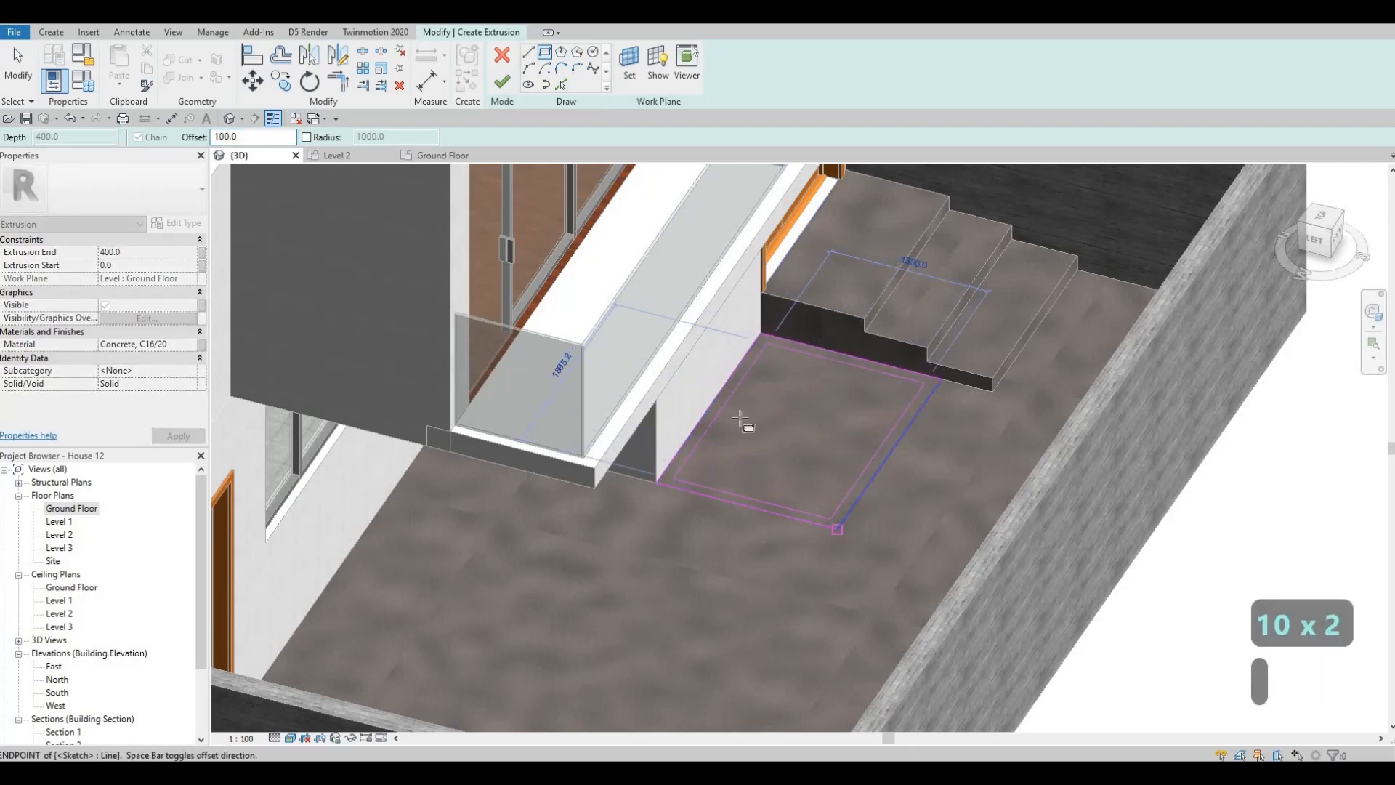
{"action": "left_click", "coordinate": [503, 83]}
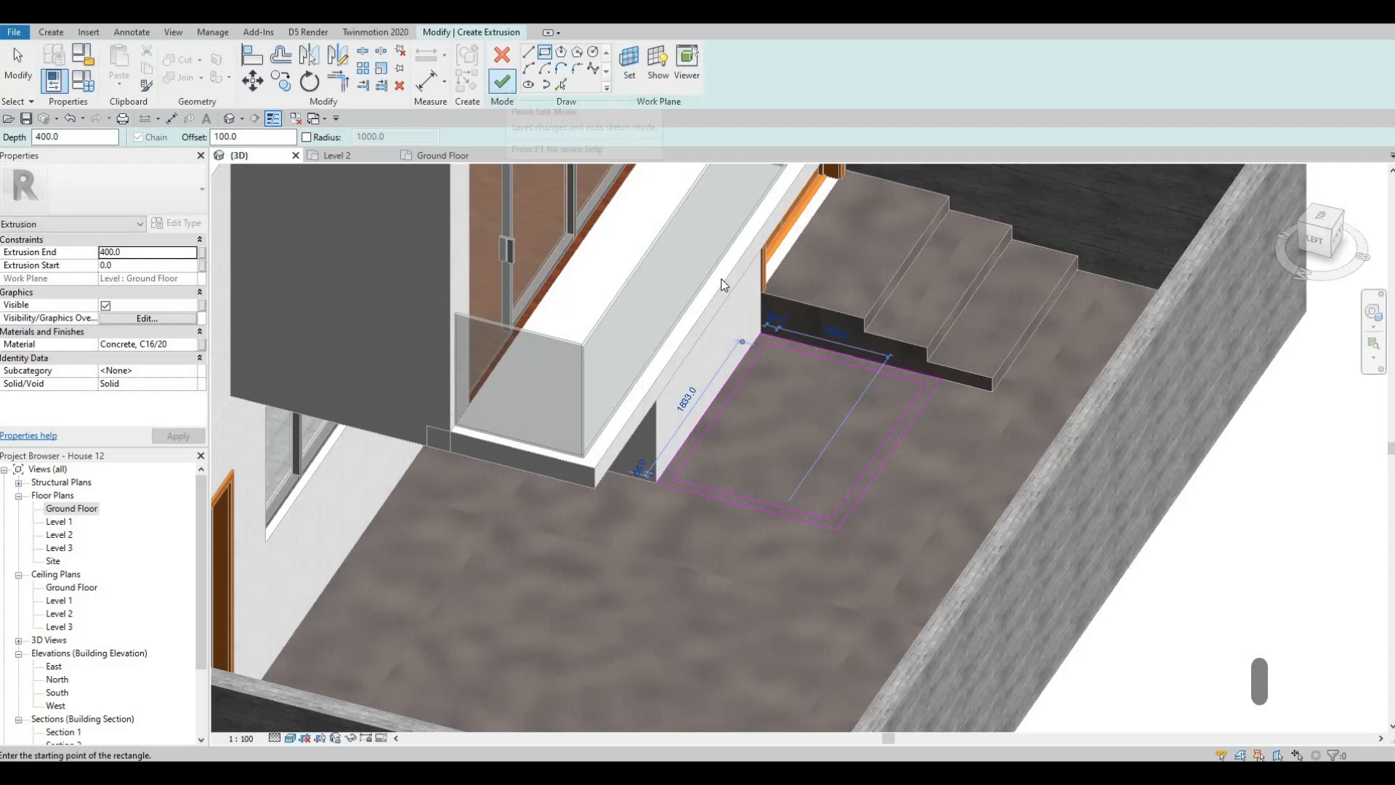
{"action": "middle_click_drag", "start_coordinate": [817, 282], "coordinate": [796, 438], "text": "shift"}
{"action": "key", "text": "Escape"}
{"action": "key", "text": "Escape"}
- Raise the hollow box's top to about the entrance door's sill height and finish the in-place model
{"action": "left_click", "coordinate": [798, 397]}
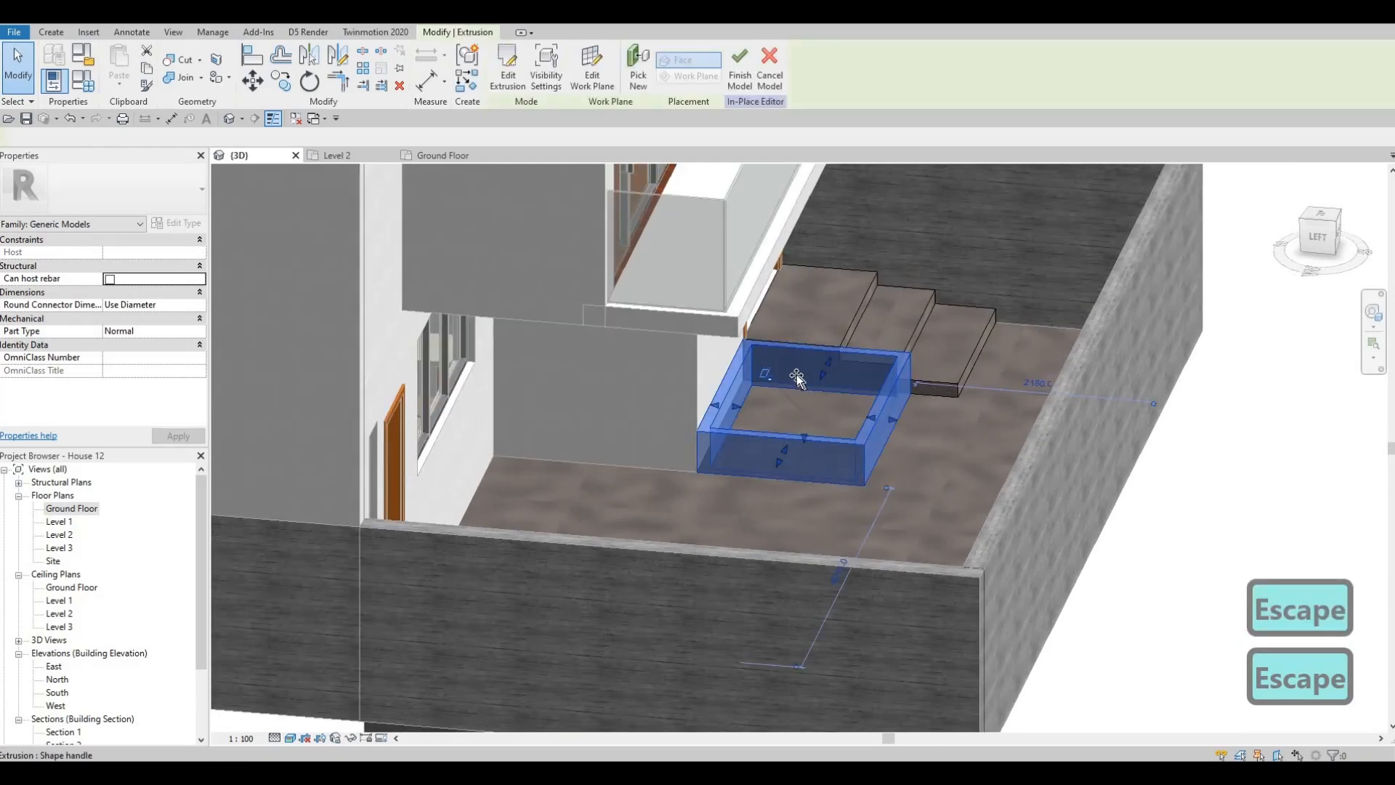
{"action": "key", "text": "Escape"}
{"action": "mouse_move", "coordinate": [700, 407]}
{"action": "middle_mouse_down", "text": "shift"}
{"action": "mouse_move", "coordinate": [888, 385]}
{"action": "mouse_move", "coordinate": [817, 403]}
{"action": "middle_mouse_up", "text": "shift"}
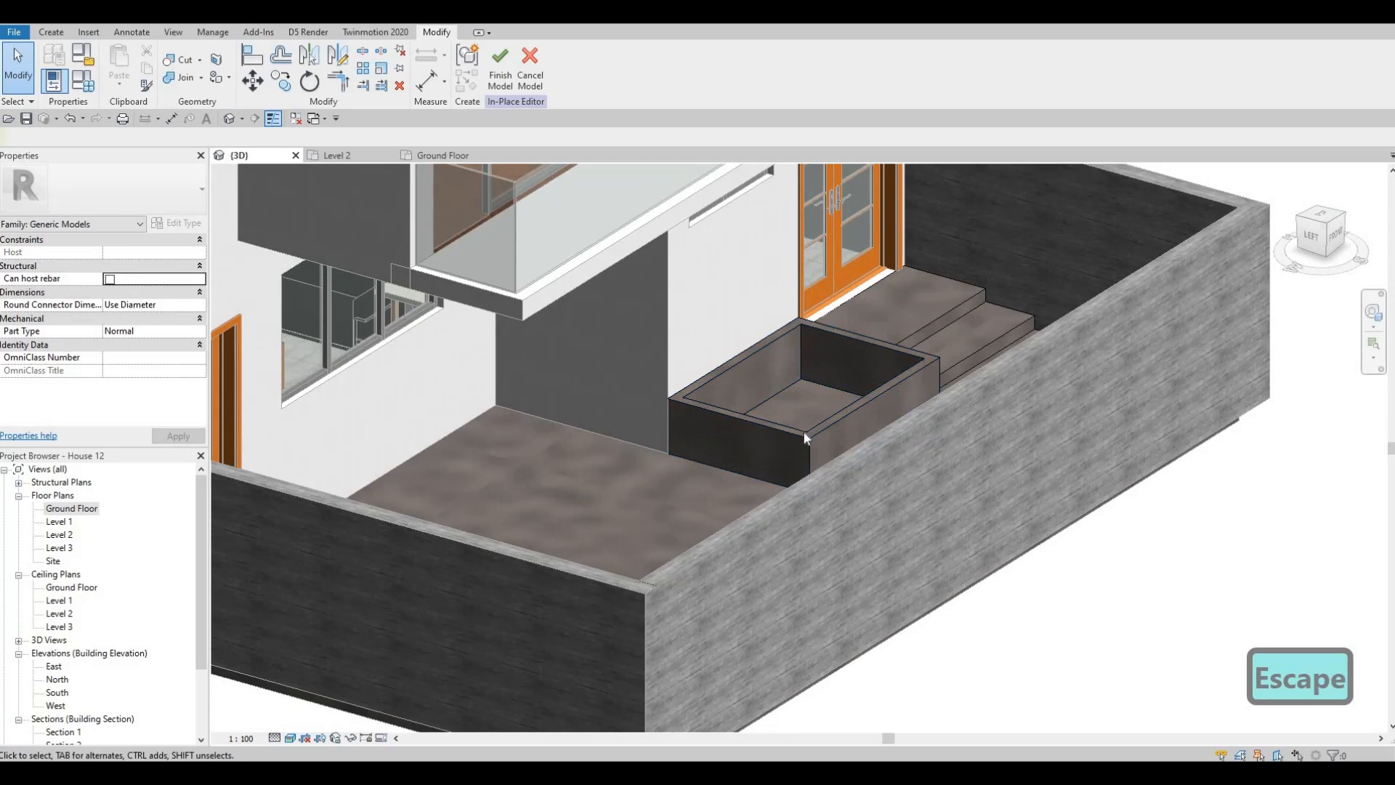
{"action": "key", "text": "Escape"}
{"action": "left_click", "coordinate": [803, 390]}
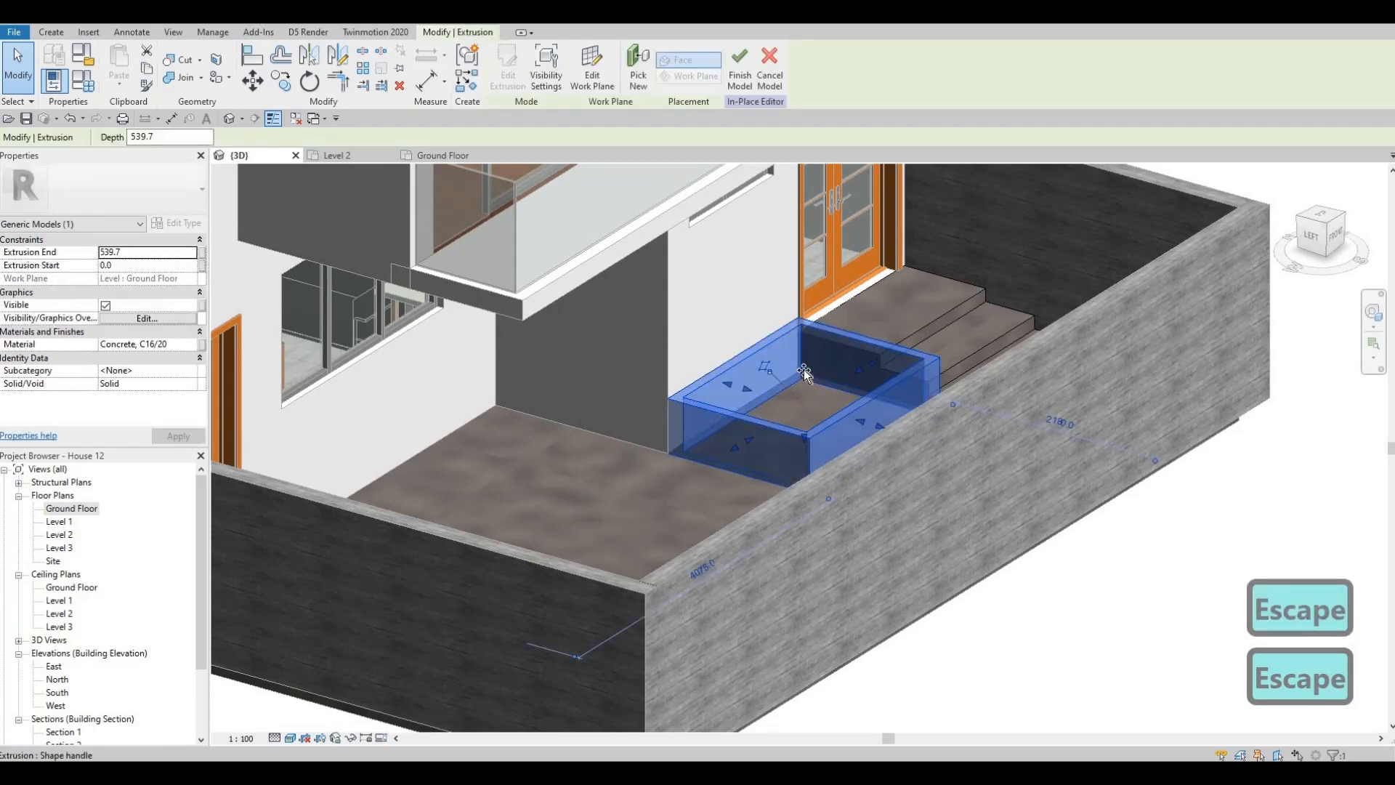
{"action": "key", "text": "Escape"}
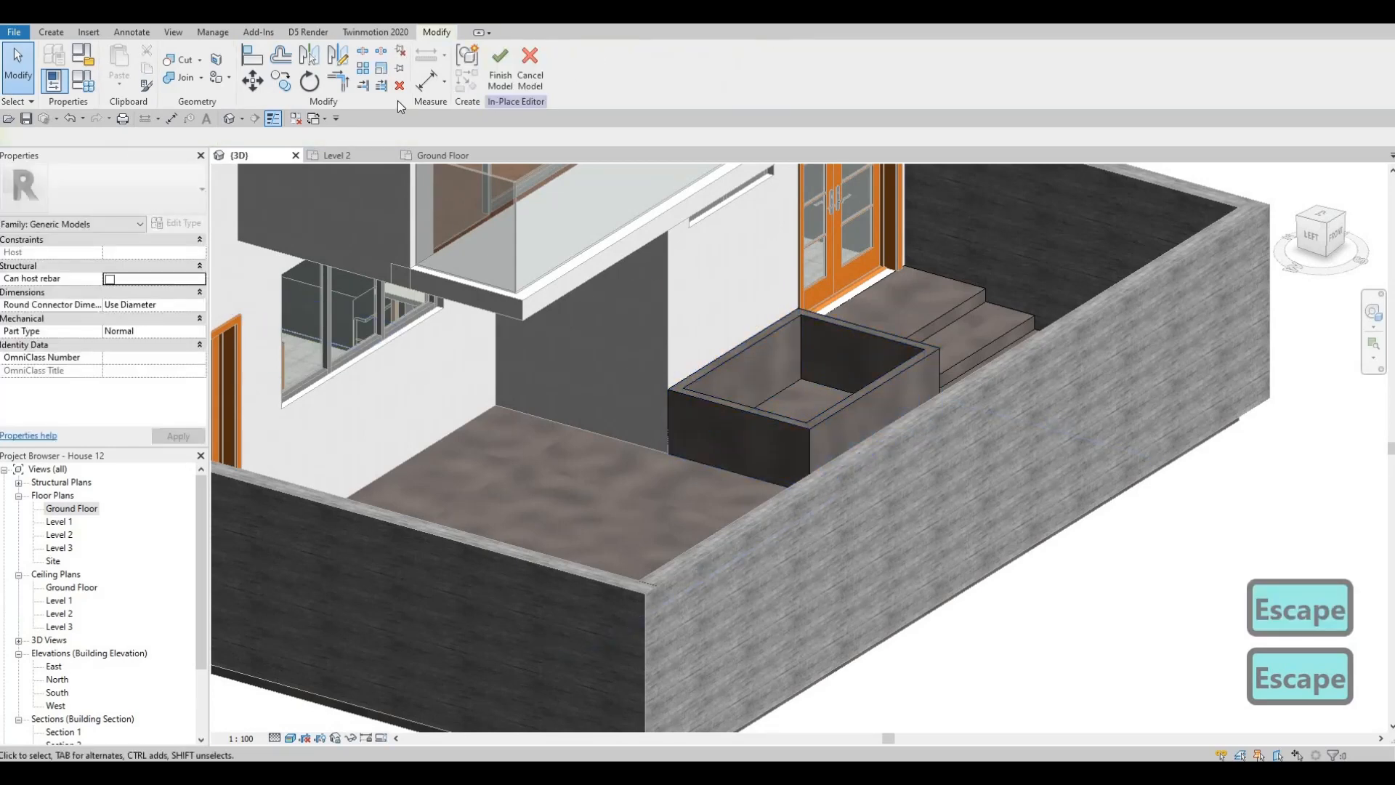
{"action": "left_click", "coordinate": [499, 77]}
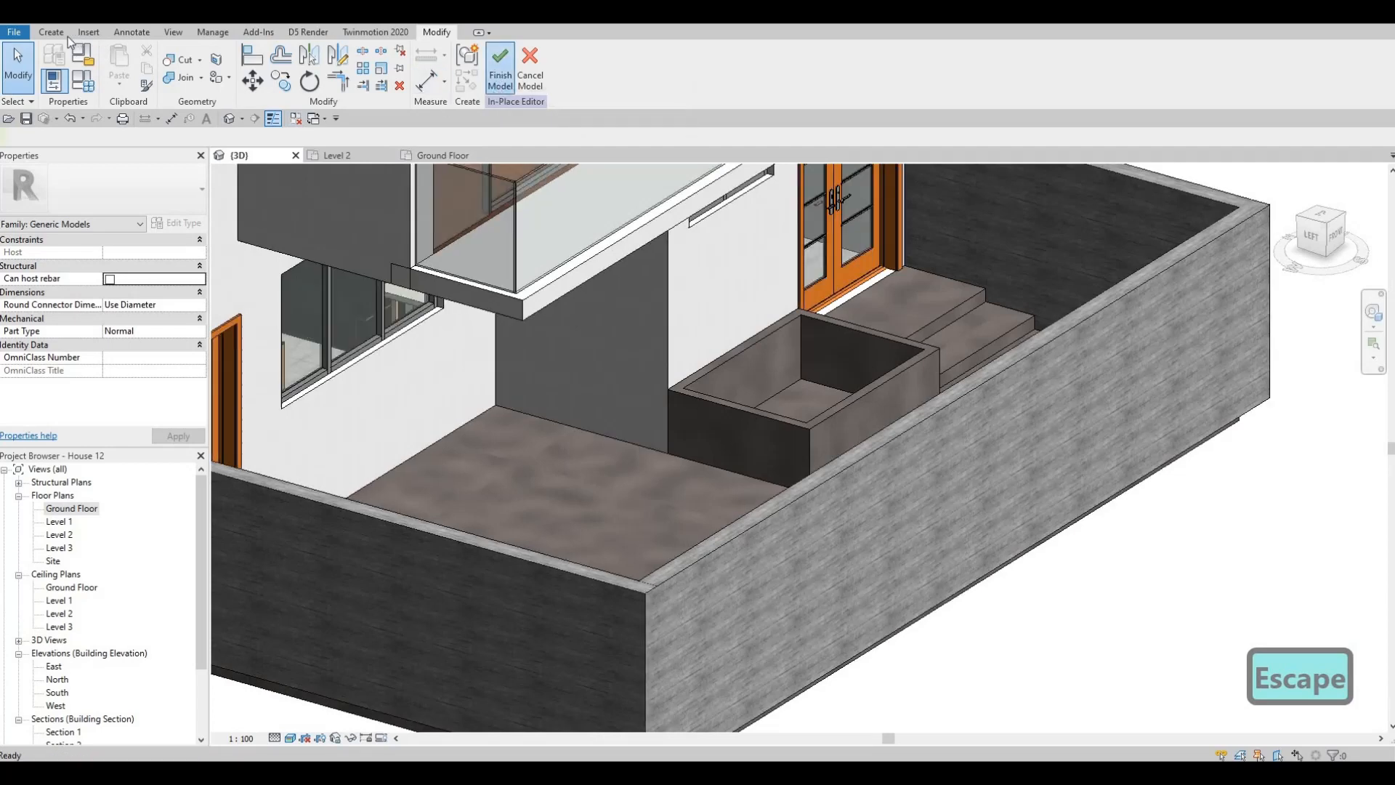
{"action": "middle_click_drag", "start_coordinate": [597, 242], "coordinate": [718, 282], "text": "shift"}
{"action": "scroll", "coordinate": [718, 282], "scroll_direction": "down", "scroll_amount": 1}
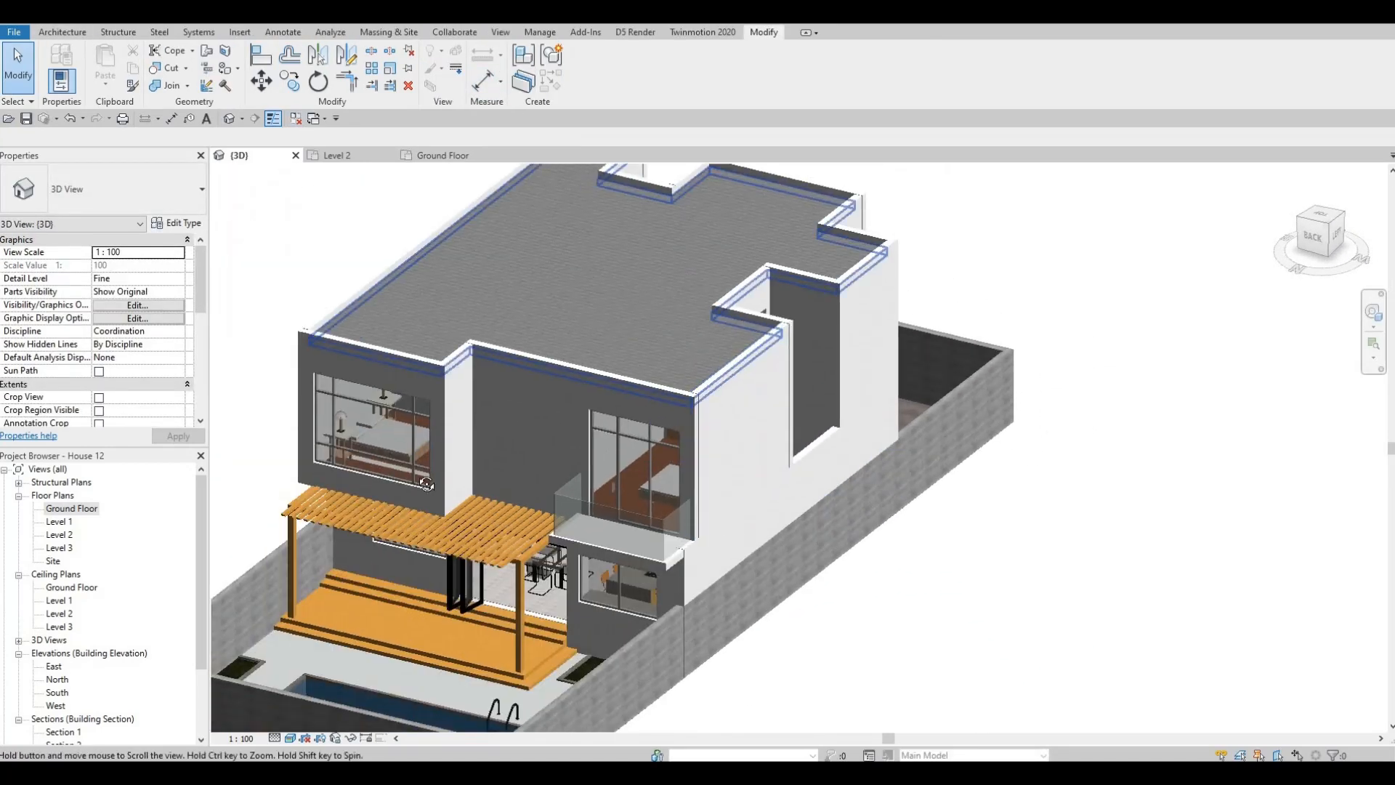
{"action": "middle_click_drag", "start_coordinate": [451, 494], "coordinate": [654, 211]}
{"action": "middle_click_drag", "start_coordinate": [260, 262], "coordinate": [257, 271], "text": "shift"}
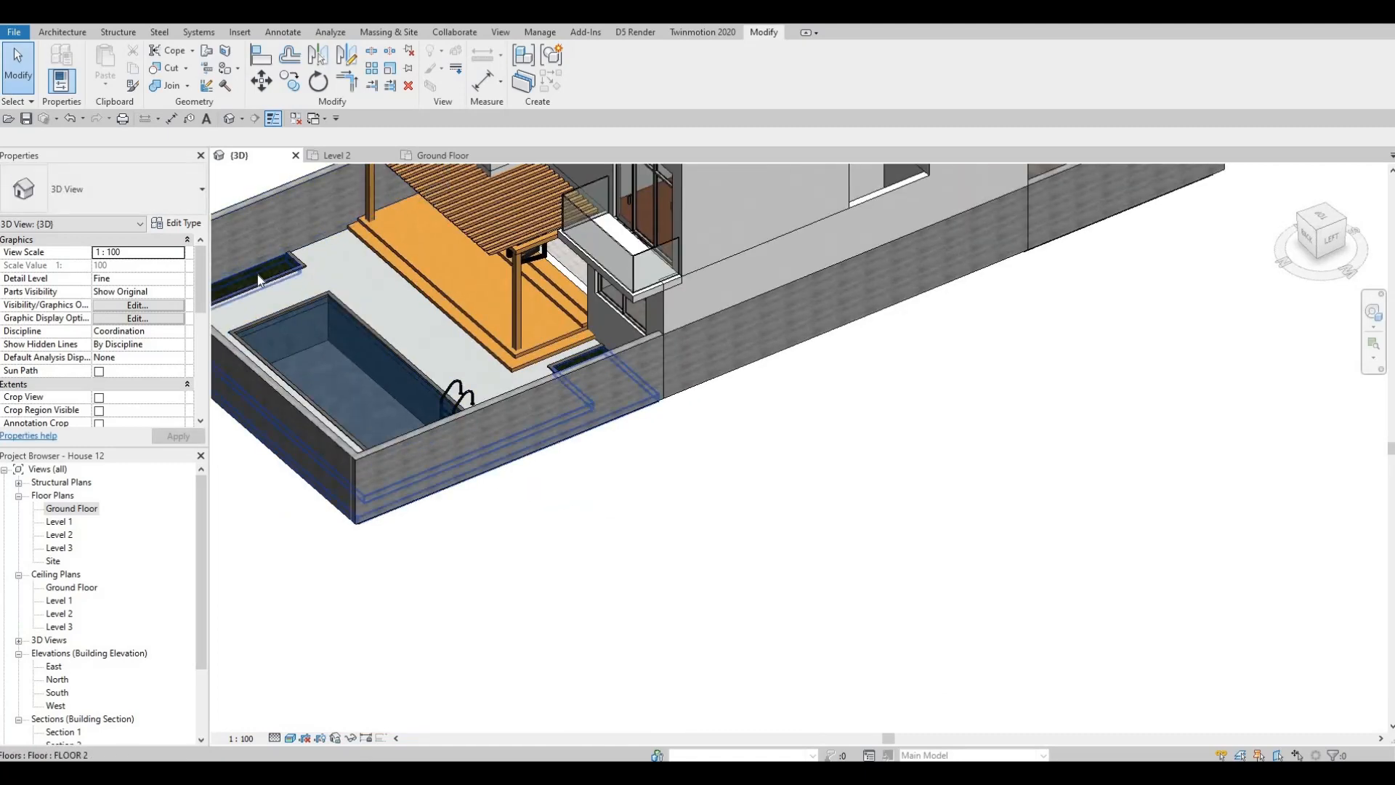
{"action": "key", "text": "Tab"}
{"action": "left_click", "coordinate": [257, 275]}
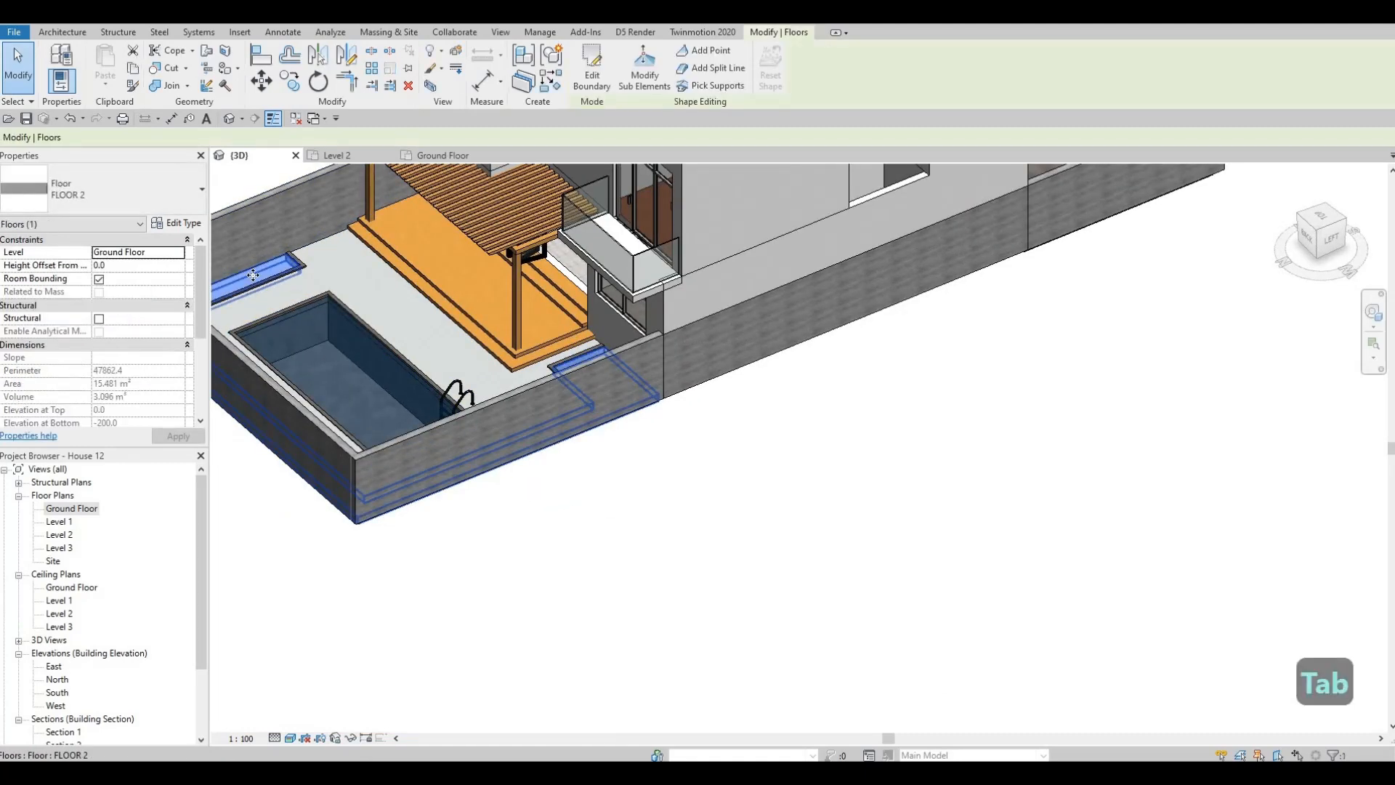
{"action": "key", "text": "c"}
{"action": "key", "text": "s"}
{"action": "middle_click_drag", "start_coordinate": [457, 395], "coordinate": [657, 234], "text": "shift"}
{"action": "scroll", "coordinate": [639, 218], "scroll_direction": "up", "scroll_amount": 5}
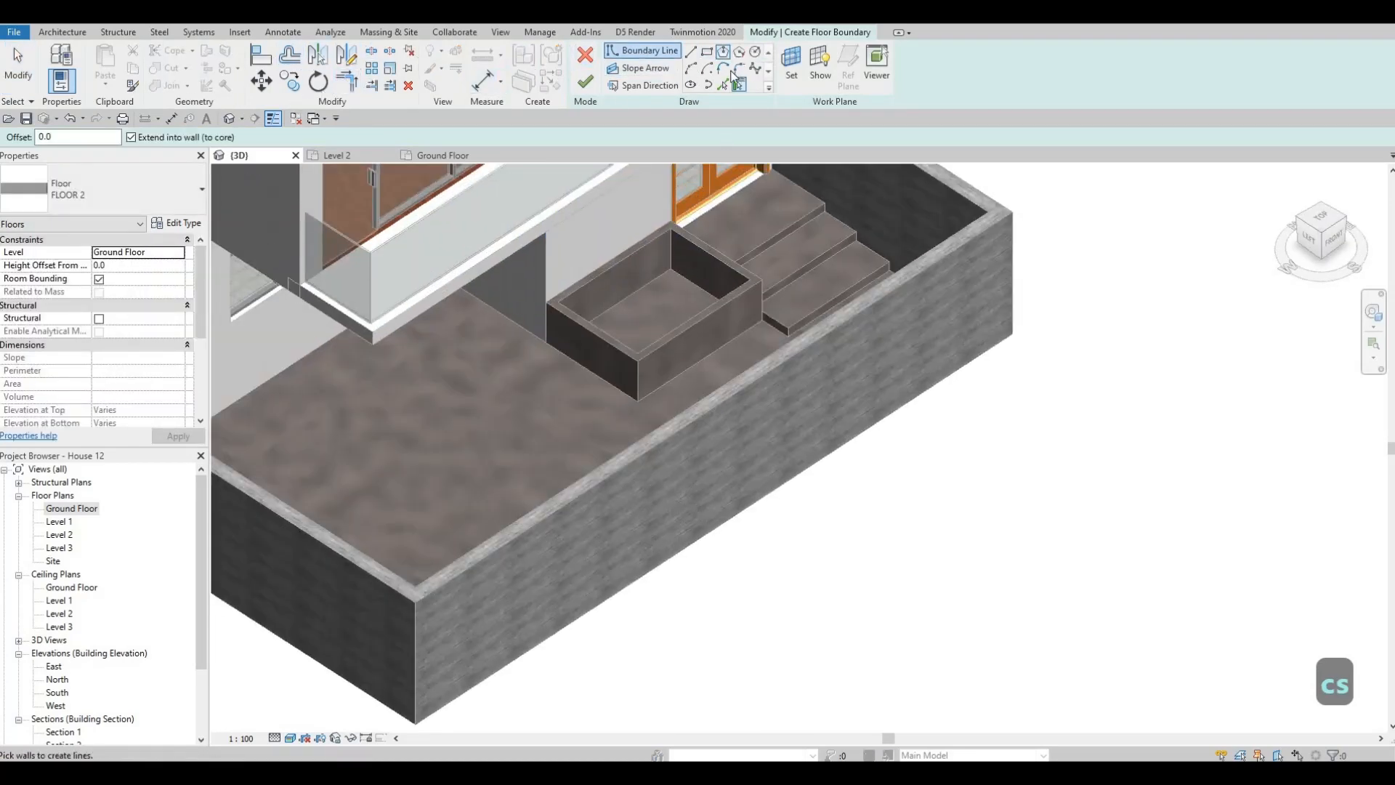
{"action": "key", "text": "Escape"}
{"action": "key", "text": "Escape"}
{"action": "key", "text": "Escape"}
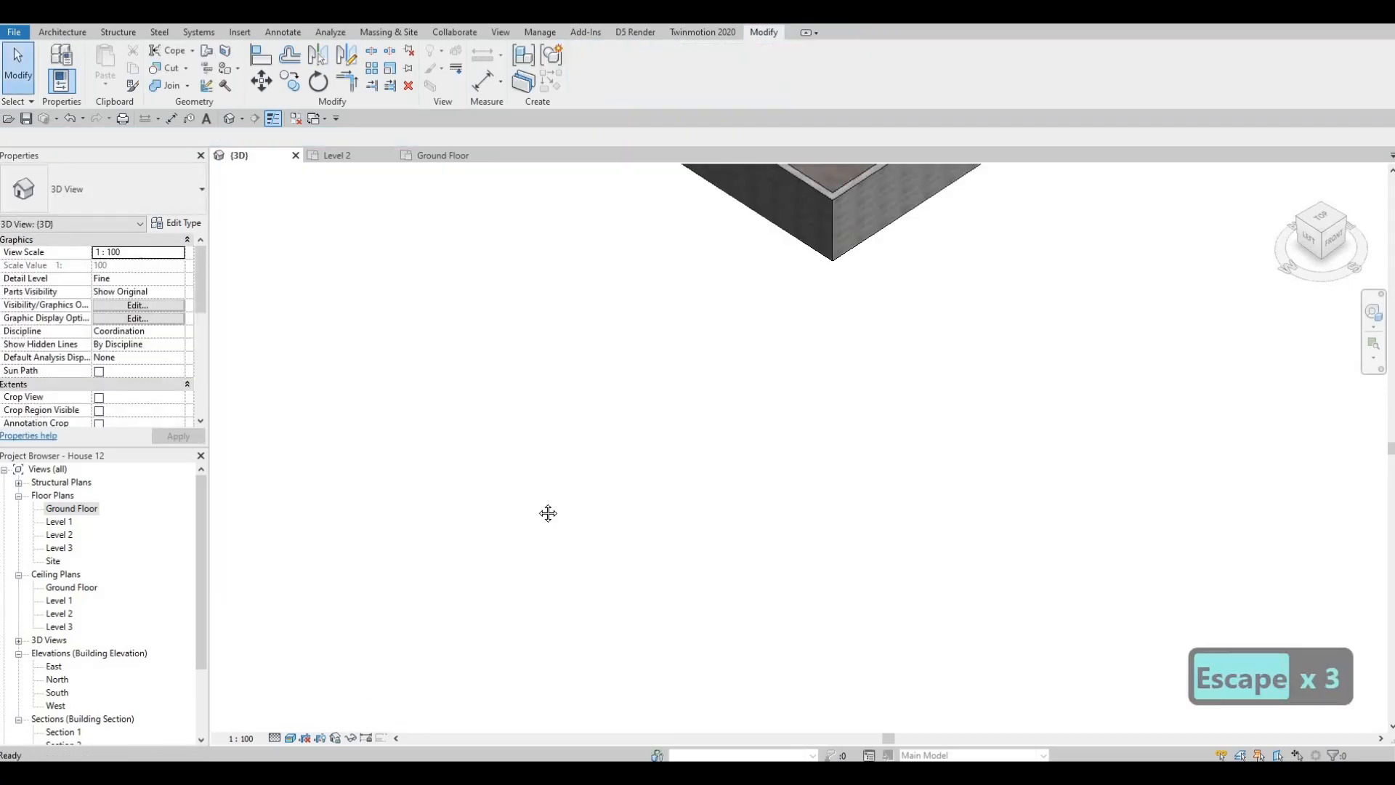
- Reopen the in-place model of the steps and box for editing and start a new extrusion with a rectangular profile
{"action": "middle_click_drag", "start_coordinate": [864, 192], "coordinate": [585, 574]}
{"action": "middle_click_drag", "start_coordinate": [607, 498], "coordinate": [772, 281]}
{"action": "scroll", "coordinate": [801, 232], "scroll_direction": "up", "scroll_amount": 3}
{"action": "middle_click_drag", "start_coordinate": [801, 232], "coordinate": [564, 463]}
{"action": "middle_click_drag", "start_coordinate": [564, 464], "coordinate": [573, 569], "text": "shift"}
{"action": "left_click", "coordinate": [572, 569]}
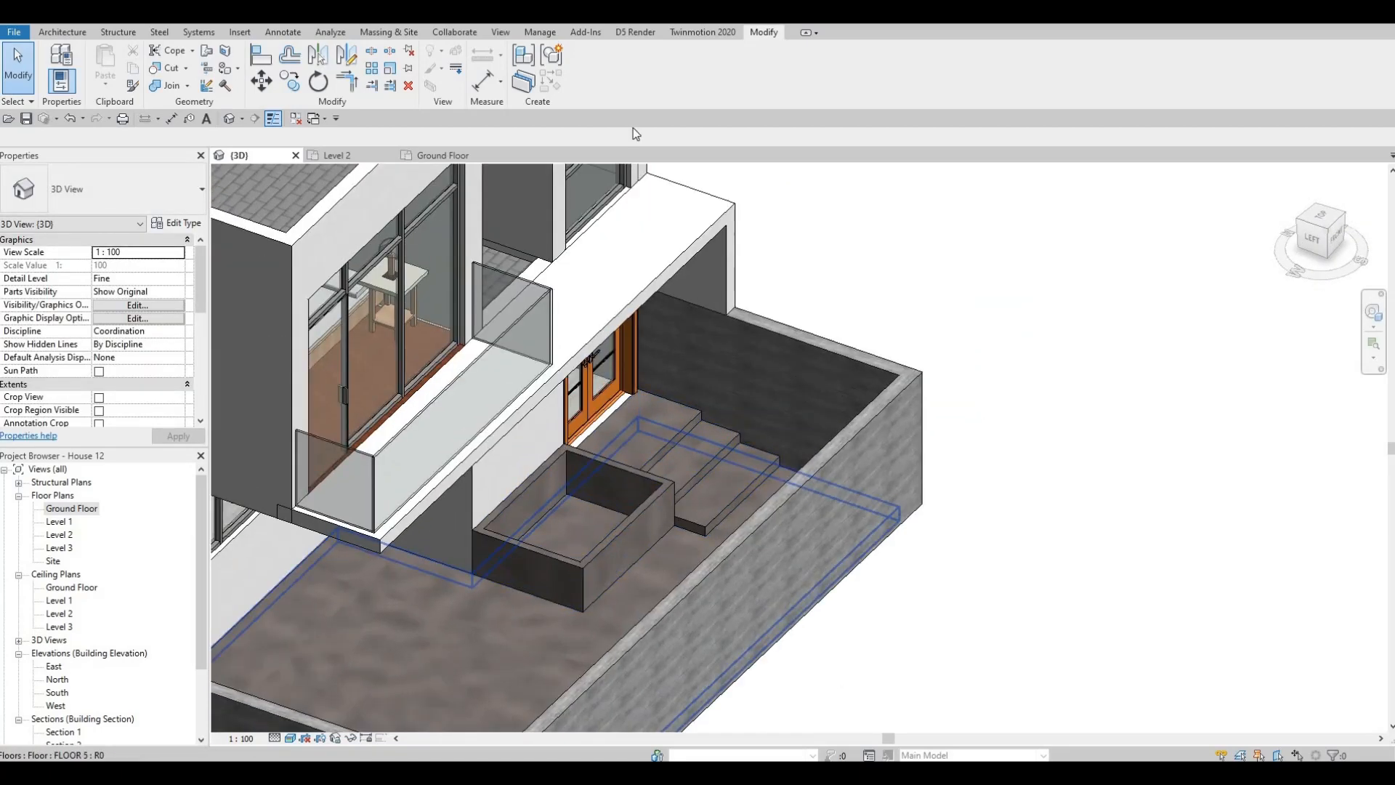
{"action": "left_click", "coordinate": [589, 69]}
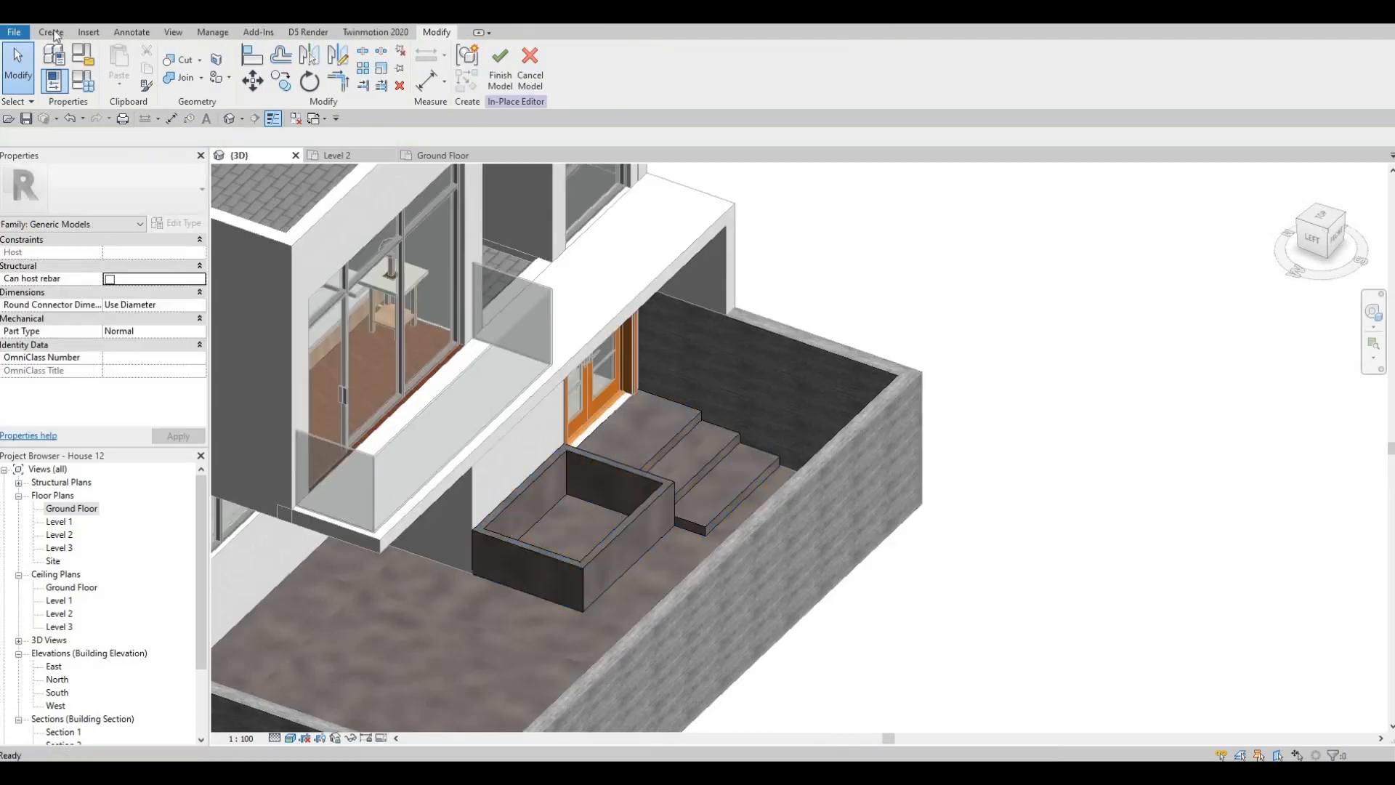
{"action": "left_click", "coordinate": [51, 32]}
{"action": "left_click", "coordinate": [122, 67]}
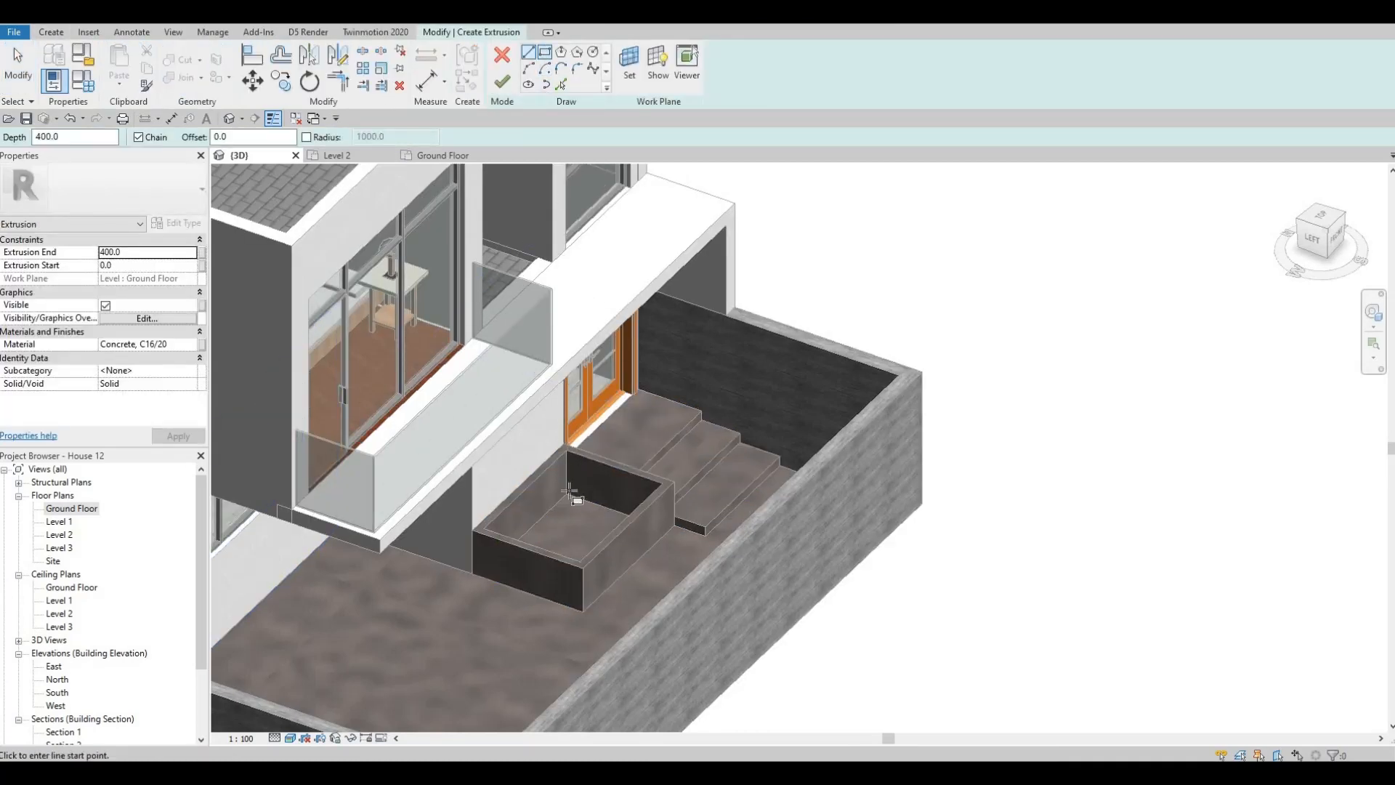
{"action": "left_click", "coordinate": [545, 52]}
- Sketch a rectangle that fills the inside of the hollow concrete box, from one inner corner to the diagonally opposite one
{"action": "middle_click_drag", "start_coordinate": [591, 558], "coordinate": [601, 614], "text": "shift"}
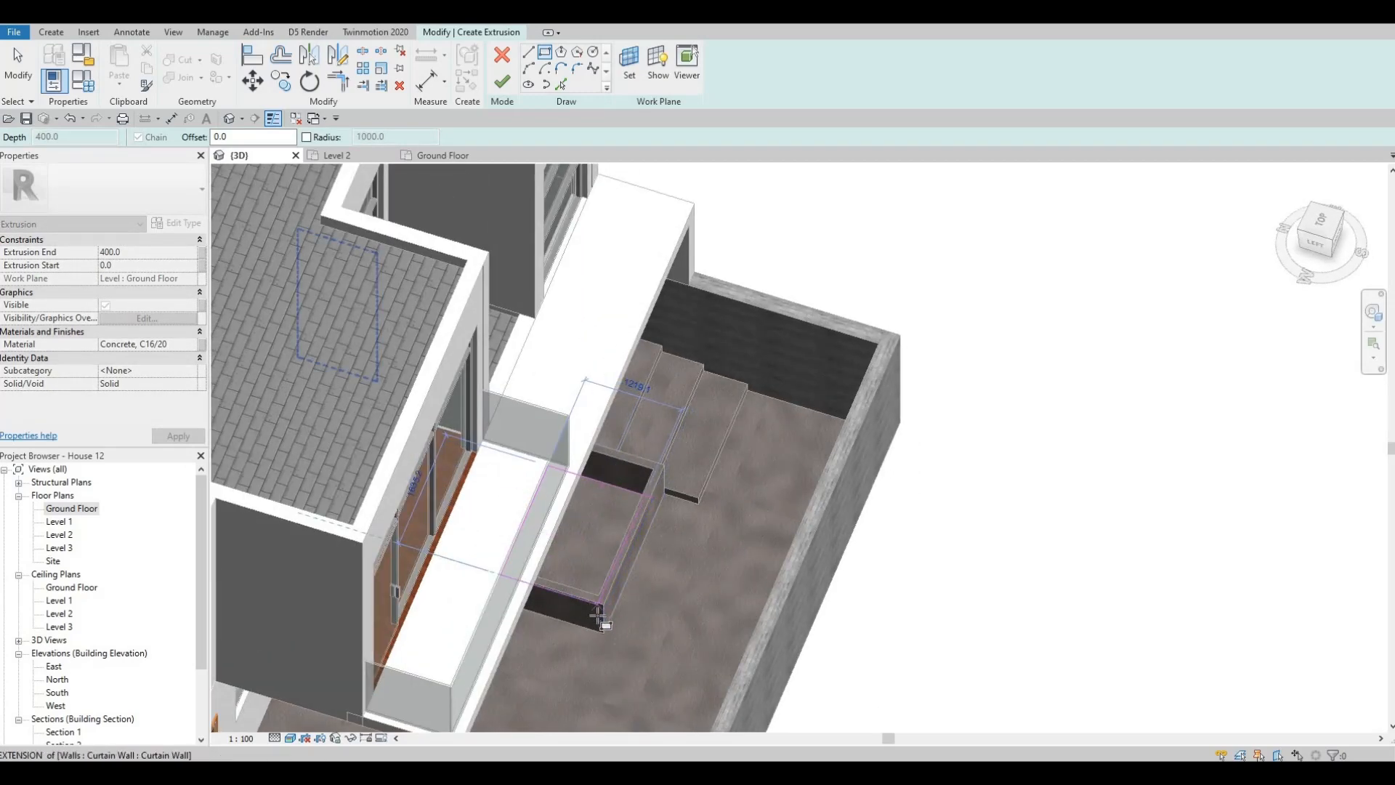
{"action": "left_click", "coordinate": [602, 623]}
{"action": "mouse_move", "coordinate": [425, 585]}
{"action": "middle_mouse_down", "text": "shift"}
{"action": "mouse_move", "coordinate": [520, 540]}
{"action": "mouse_move", "coordinate": [518, 496]}
{"action": "middle_mouse_up", "text": "shift"}
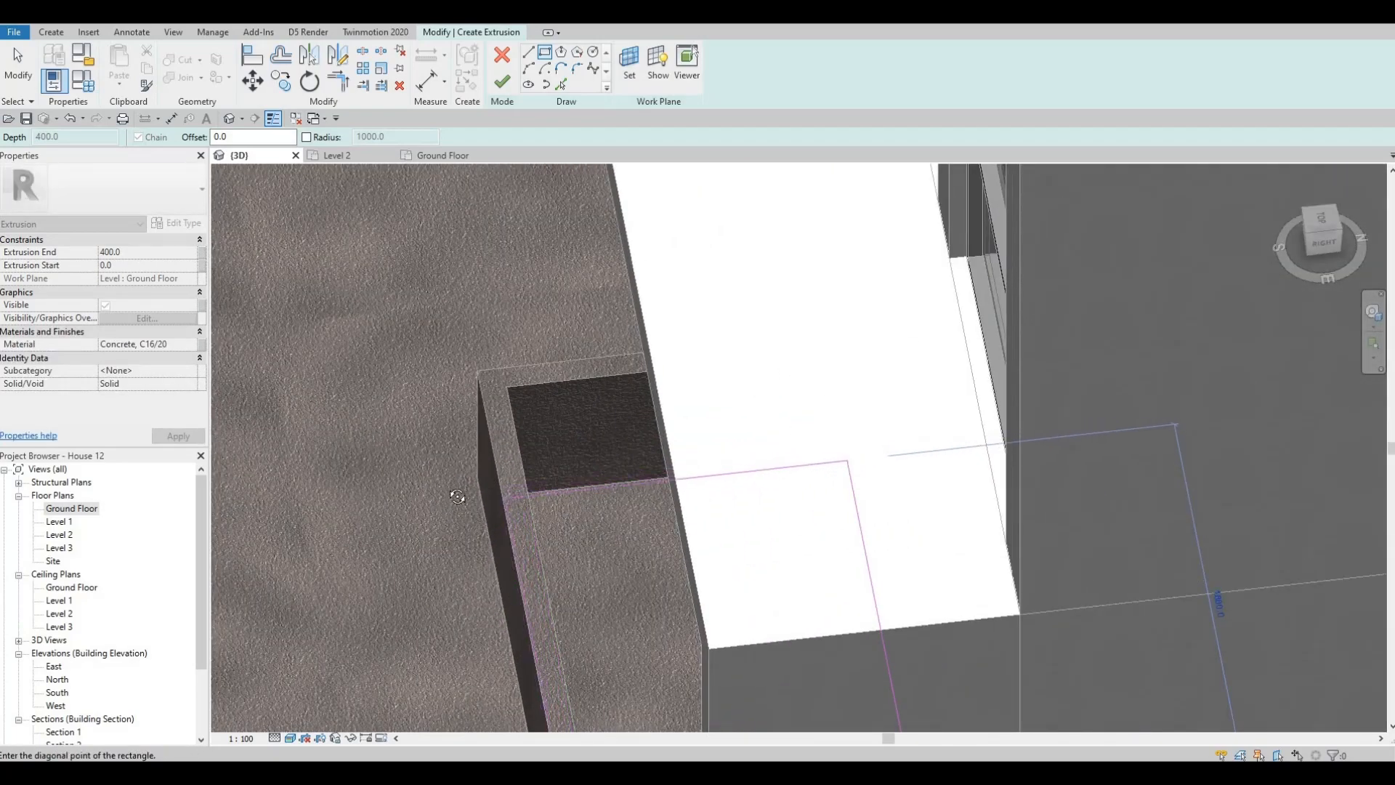
{"action": "middle_click_drag", "start_coordinate": [465, 507], "coordinate": [532, 517], "text": "shift"}
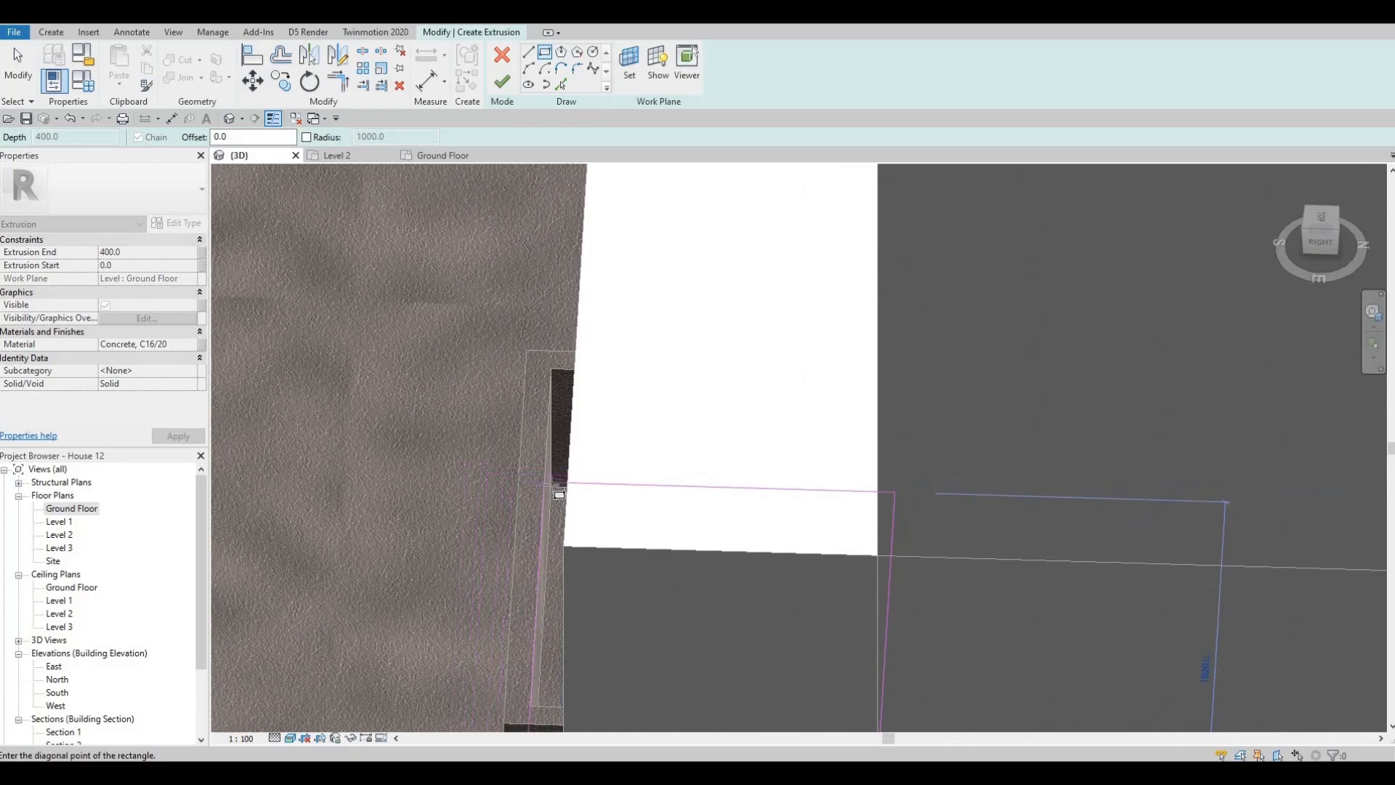
{"action": "left_click", "coordinate": [532, 518]}
- Search the materials for grass, assign the Plant material to the extrusion, and finish its sketch
{"action": "middle_click_drag", "start_coordinate": [909, 569], "coordinate": [171, 352], "text": "shift"}
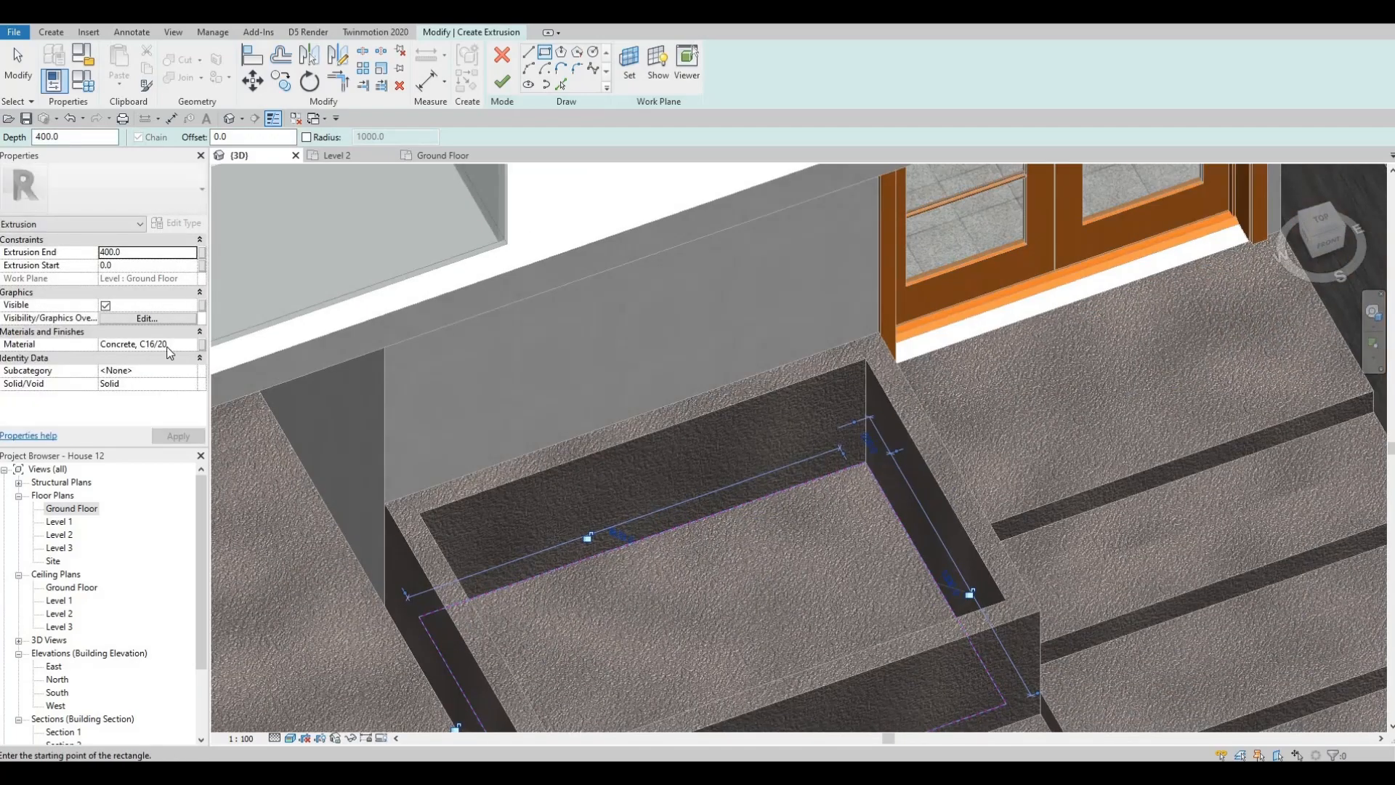
{"action": "left_click", "coordinate": [188, 343]}
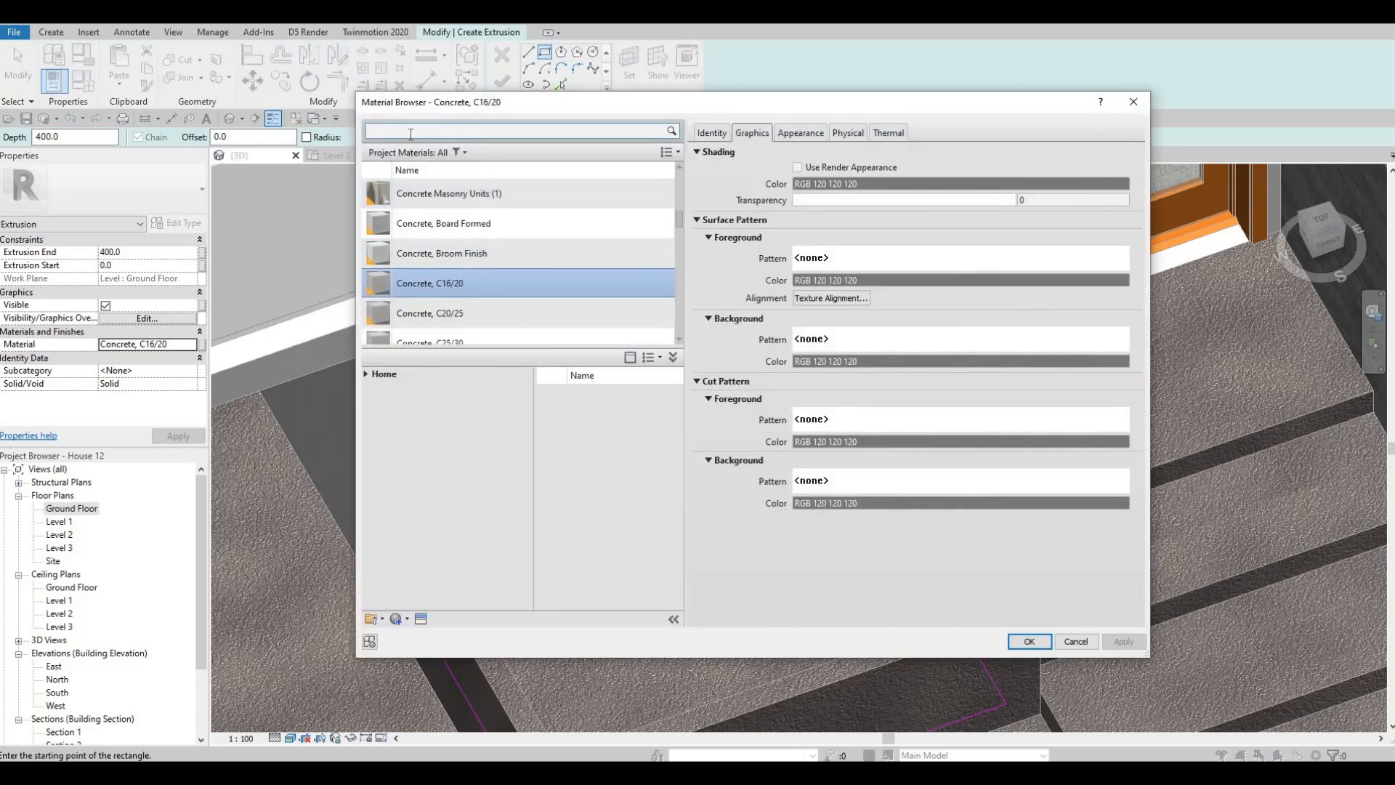
{"action": "left_click", "coordinate": [411, 134]}
{"action": "type", "text": "gra"}
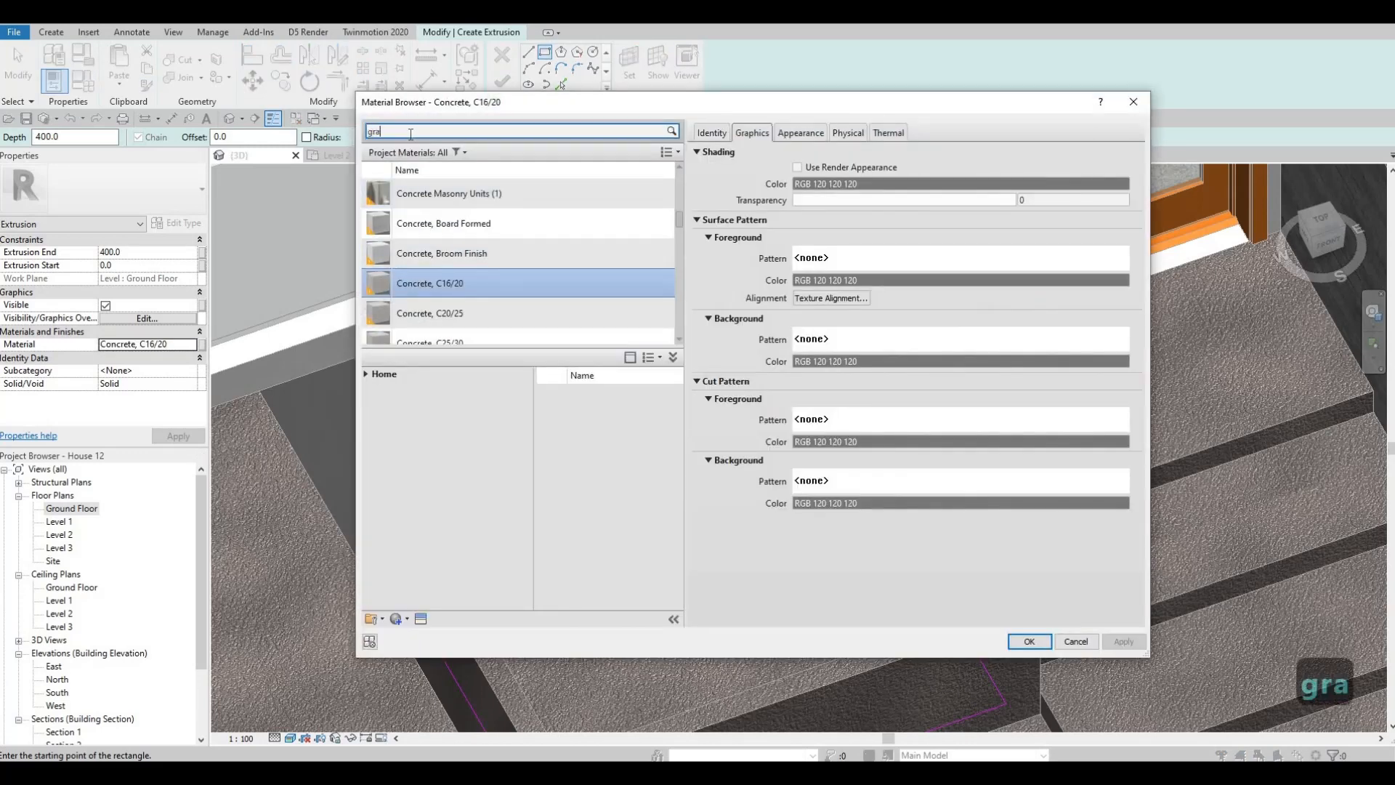
{"action": "type", "text": "ss"}
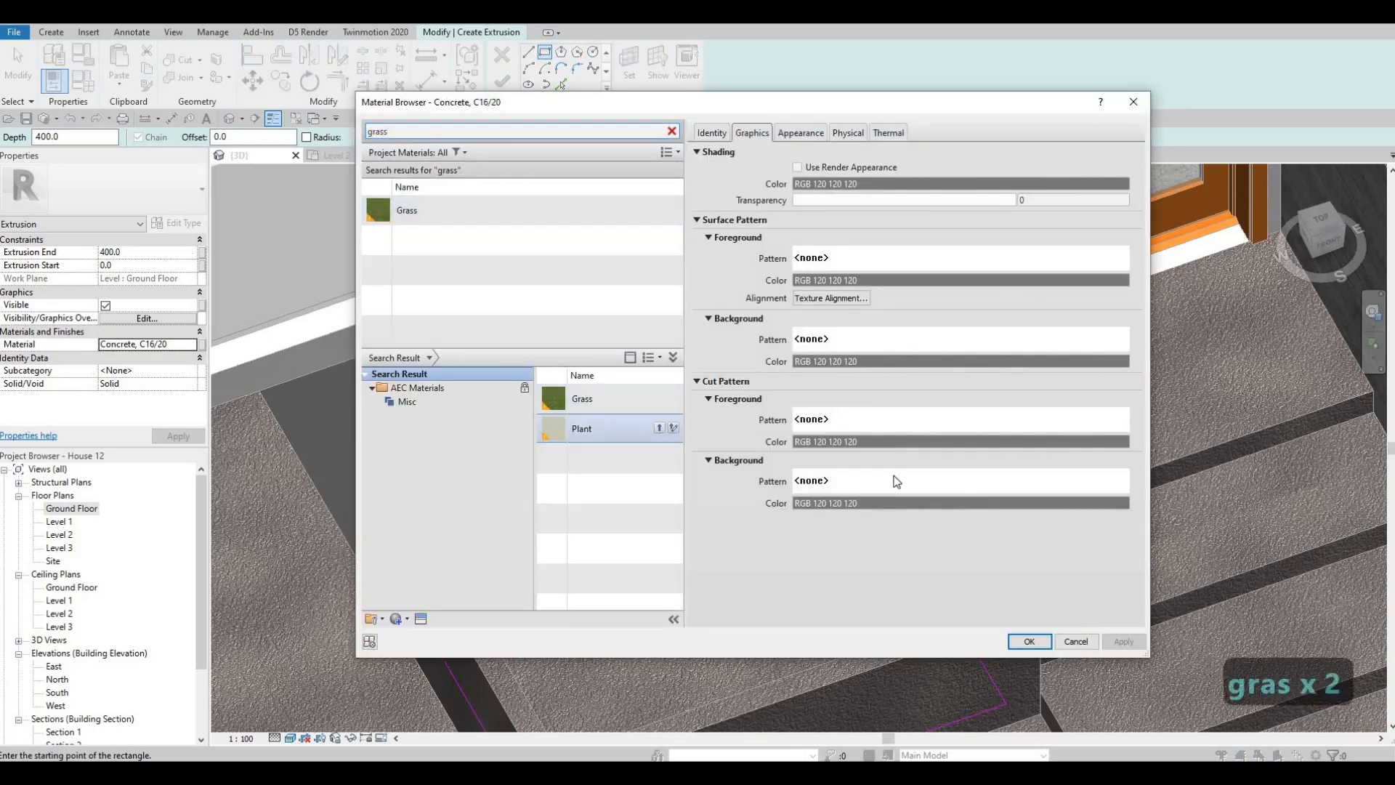
{"action": "left_click", "coordinate": [1029, 641]}
{"action": "left_click", "coordinate": [501, 80]}
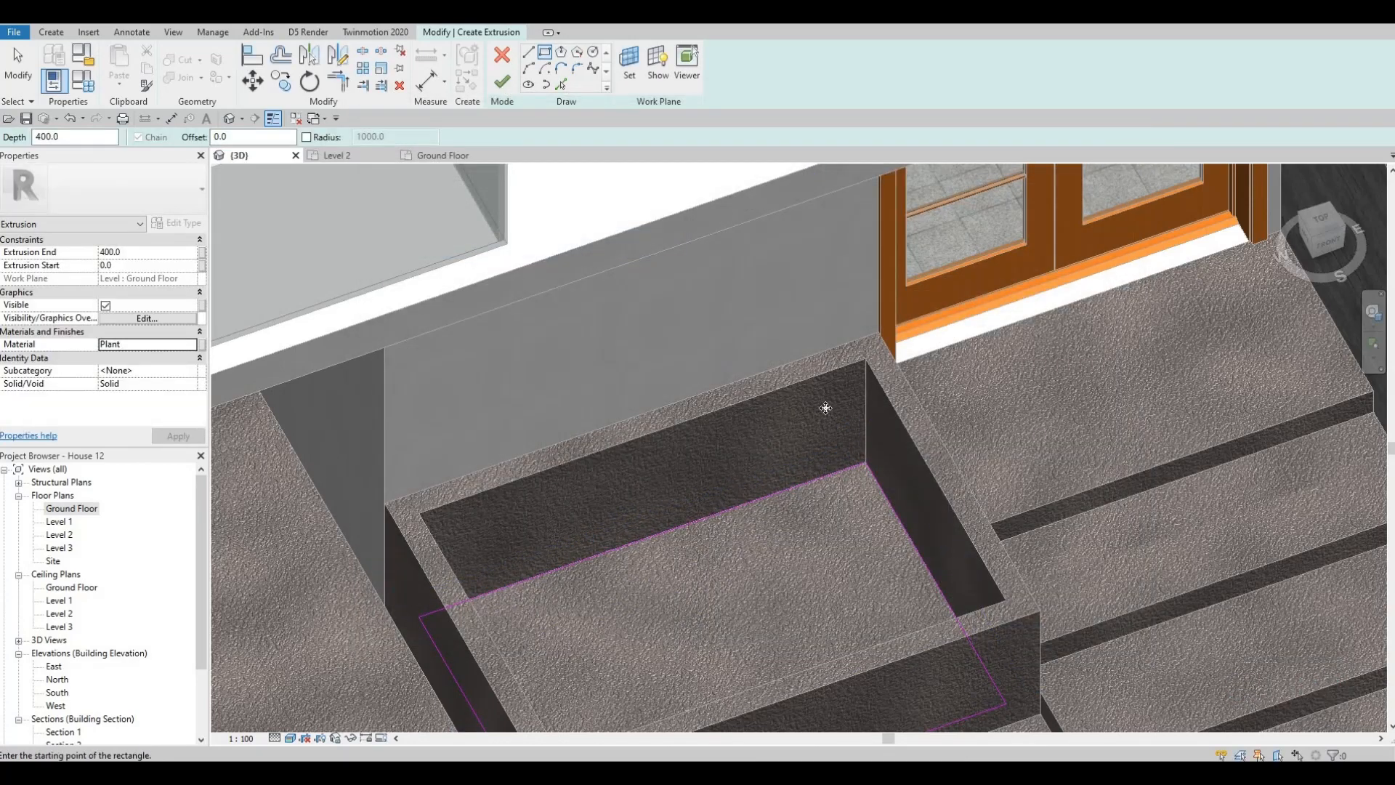
- Stretch the Plant infill upward to about 578 mm, just below the rim of the concrete box
{"action": "middle_click_drag", "start_coordinate": [864, 416], "coordinate": [814, 465], "text": "shift"}
{"action": "scroll", "coordinate": [781, 516], "scroll_direction": "down", "scroll_amount": 2}
{"action": "middle_click_drag", "start_coordinate": [773, 539], "coordinate": [742, 539], "text": "shift"}
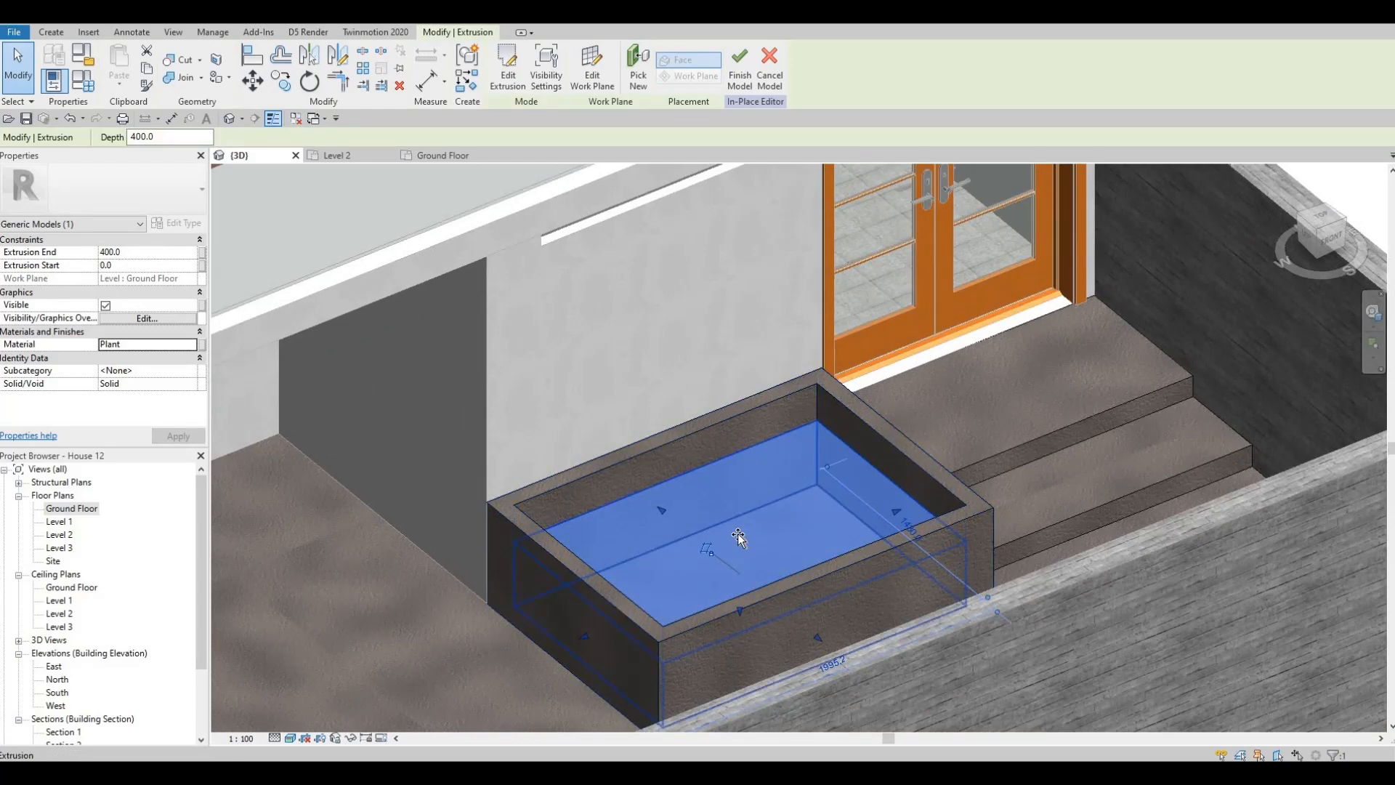
{"action": "key", "text": "Escape"}
{"action": "key", "text": "Escape"}
{"action": "scroll", "coordinate": [748, 520], "scroll_direction": "down", "scroll_amount": 3}
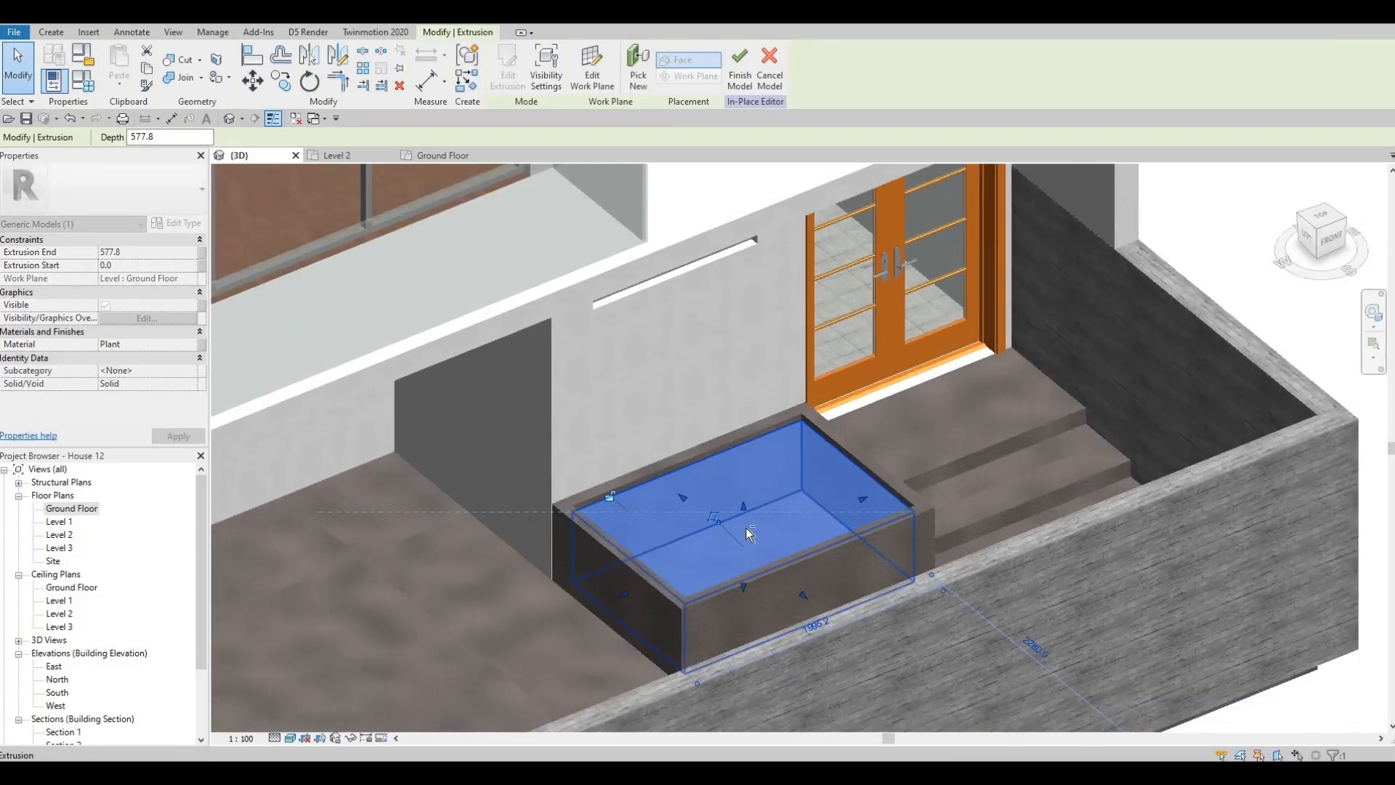
{"action": "scroll", "coordinate": [857, 472], "scroll_direction": "down", "scroll_amount": 2}
{"action": "key", "text": "Escape"}
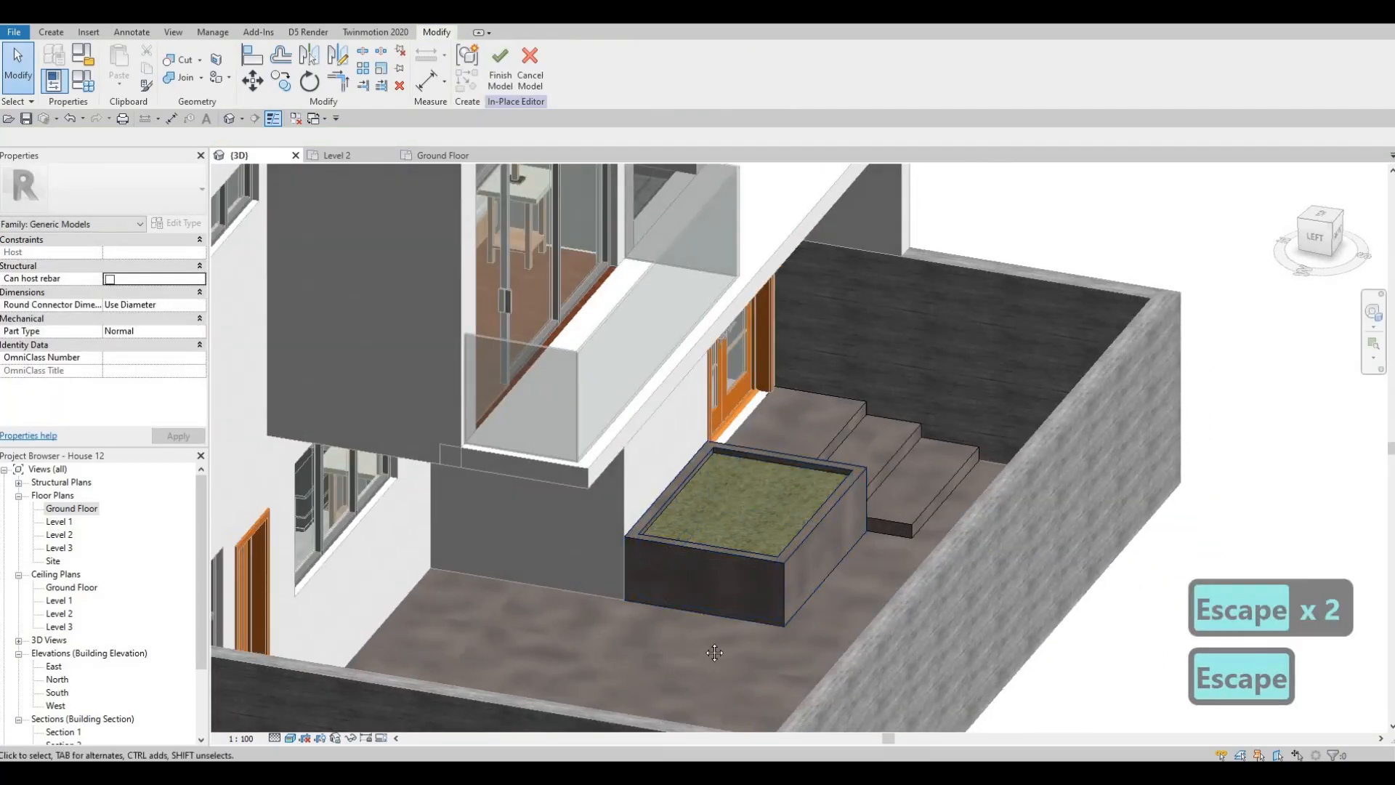
- Copy the concrete steps from the double entrance doors across the yard to the ground in front of the single door
{"action": "middle_click_drag", "start_coordinate": [917, 561], "coordinate": [874, 440], "text": "shift"}
{"action": "middle_click_drag", "start_coordinate": [805, 498], "coordinate": [926, 425], "text": "shift"}
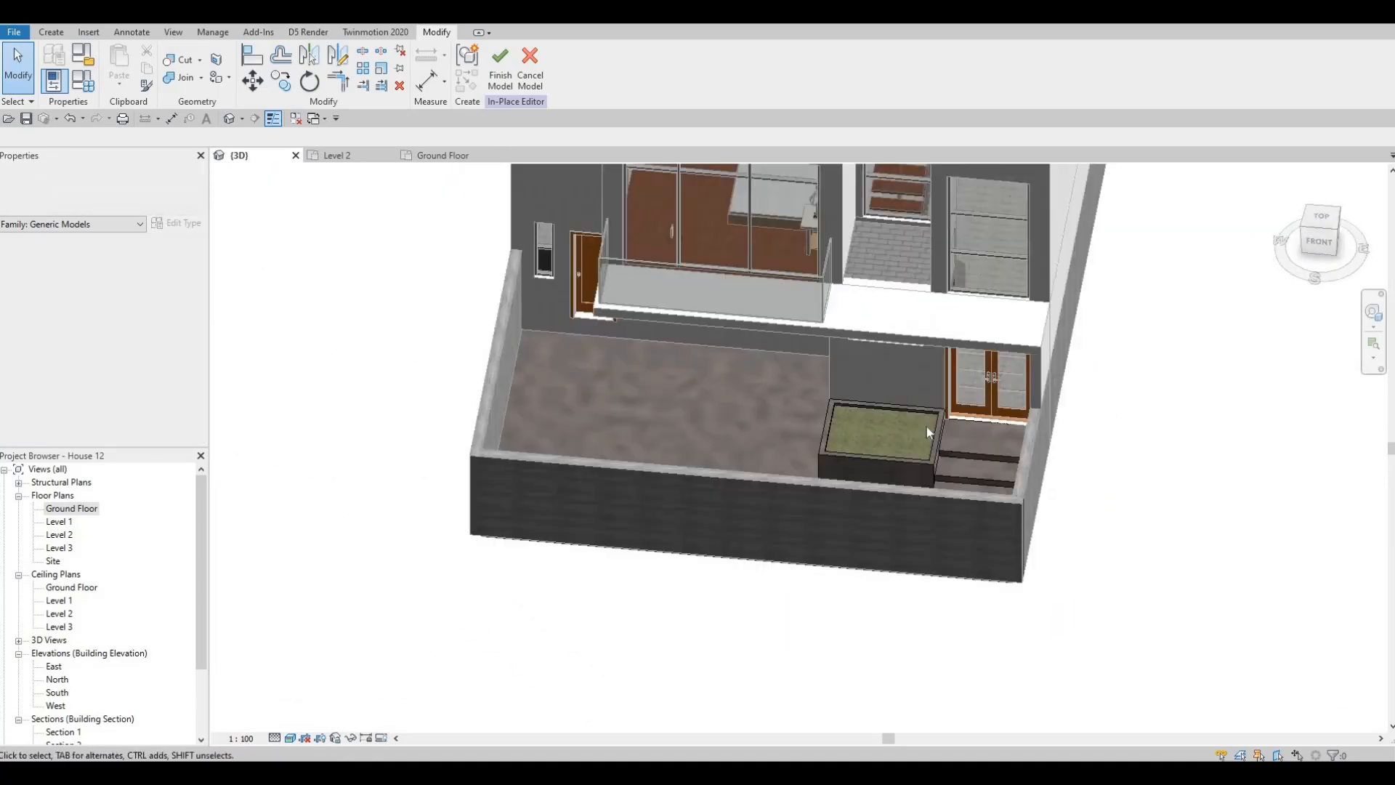
{"action": "left_click", "coordinate": [975, 442]}
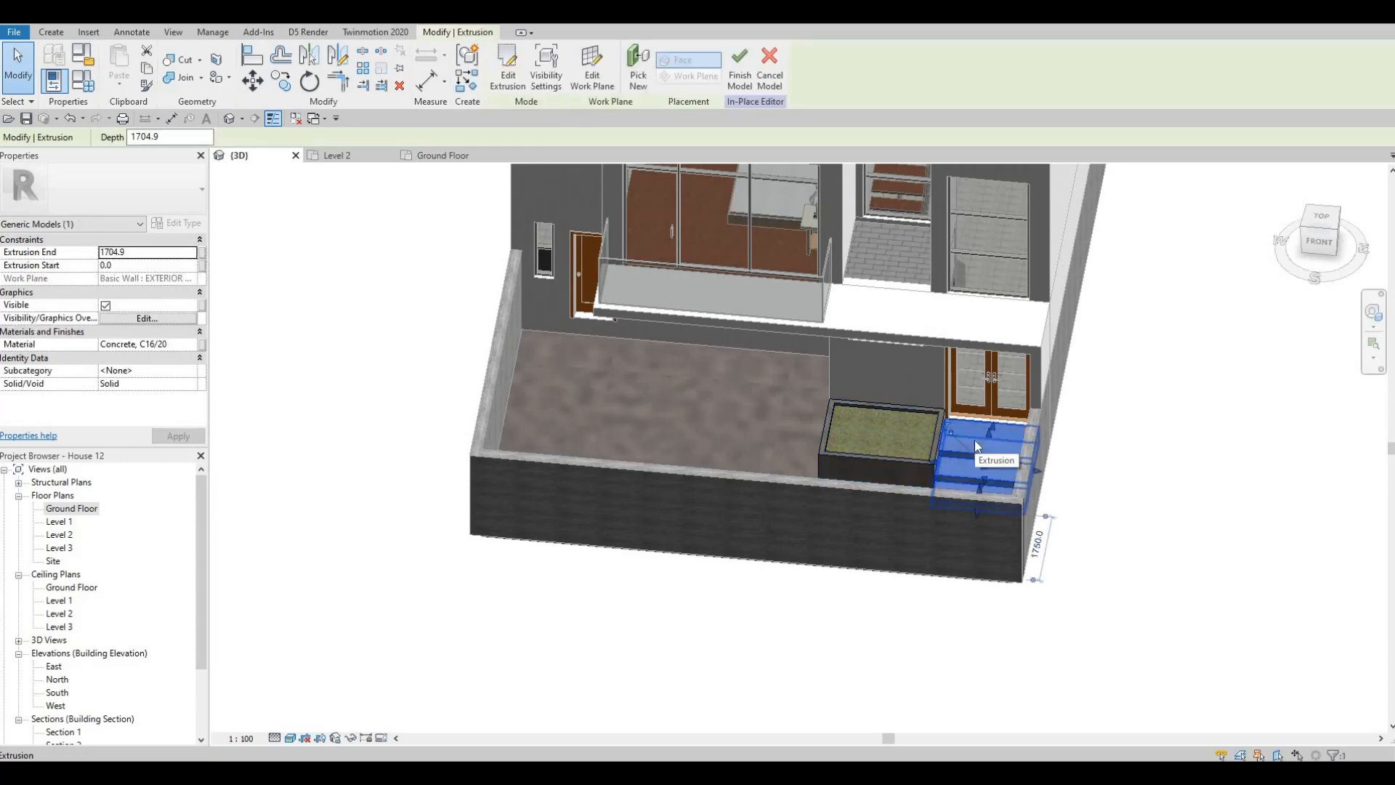
{"action": "key", "text": "c"}
{"action": "key", "text": "o"}
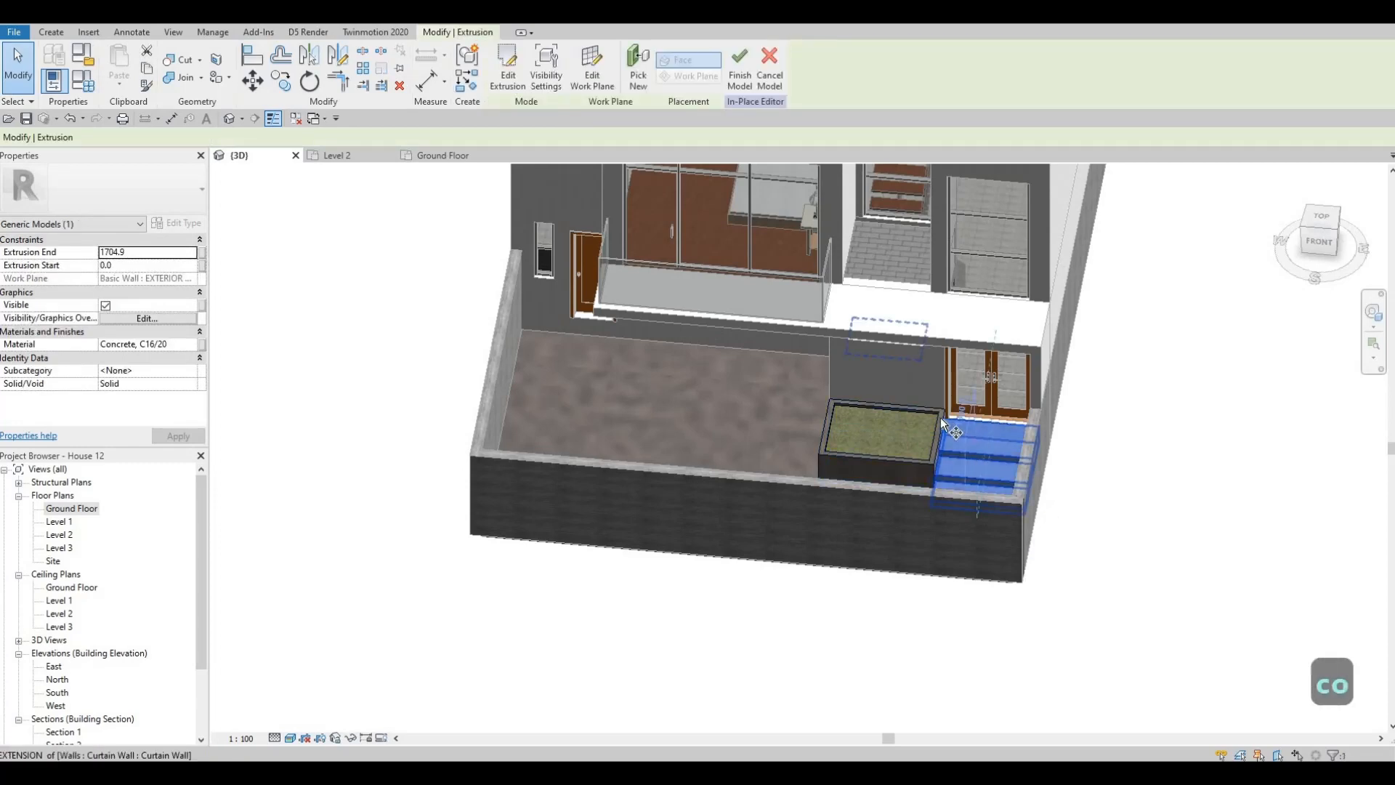
{"action": "scroll", "coordinate": [940, 417], "scroll_direction": "up", "scroll_amount": 5}
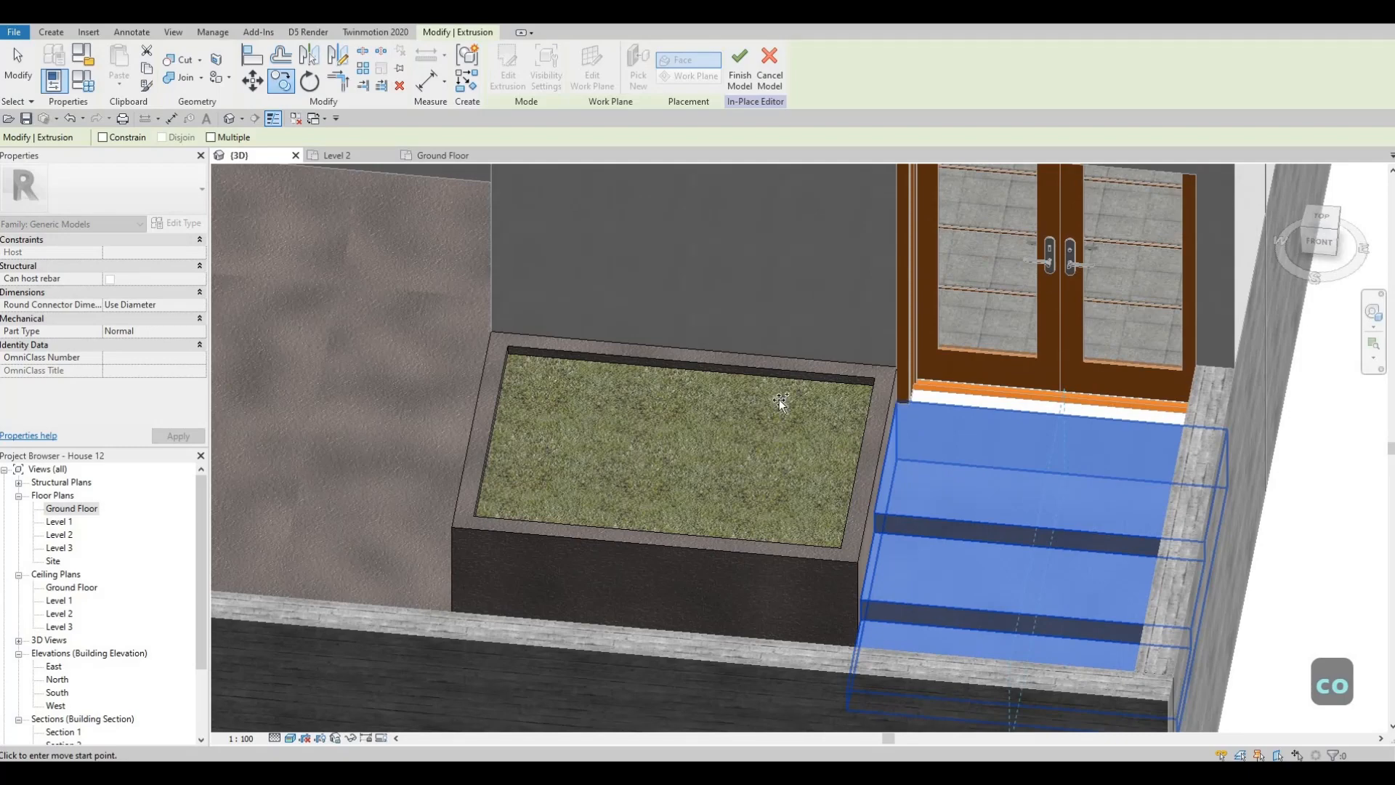
{"action": "left_click", "coordinate": [876, 513]}
{"action": "middle_click_drag", "start_coordinate": [218, 358], "coordinate": [1020, 633]}
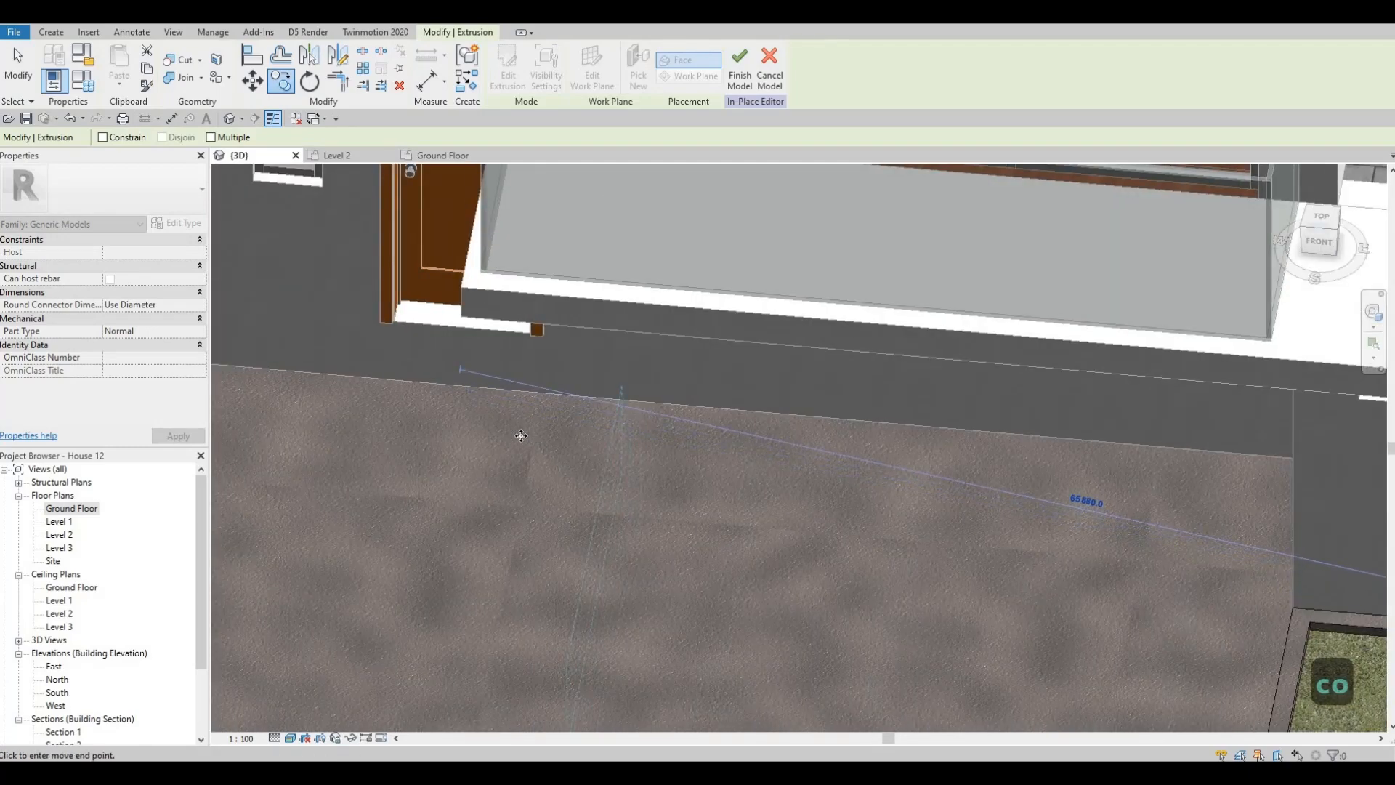
{"action": "scroll", "coordinate": [673, 445], "scroll_direction": "down", "scroll_amount": 5}
{"action": "key", "text": "Escape"}
{"action": "key", "text": "Escape"}
- Place the copied steps on the ground by the single door and try to move them into line with it
{"action": "left_click", "coordinate": [629, 439]}
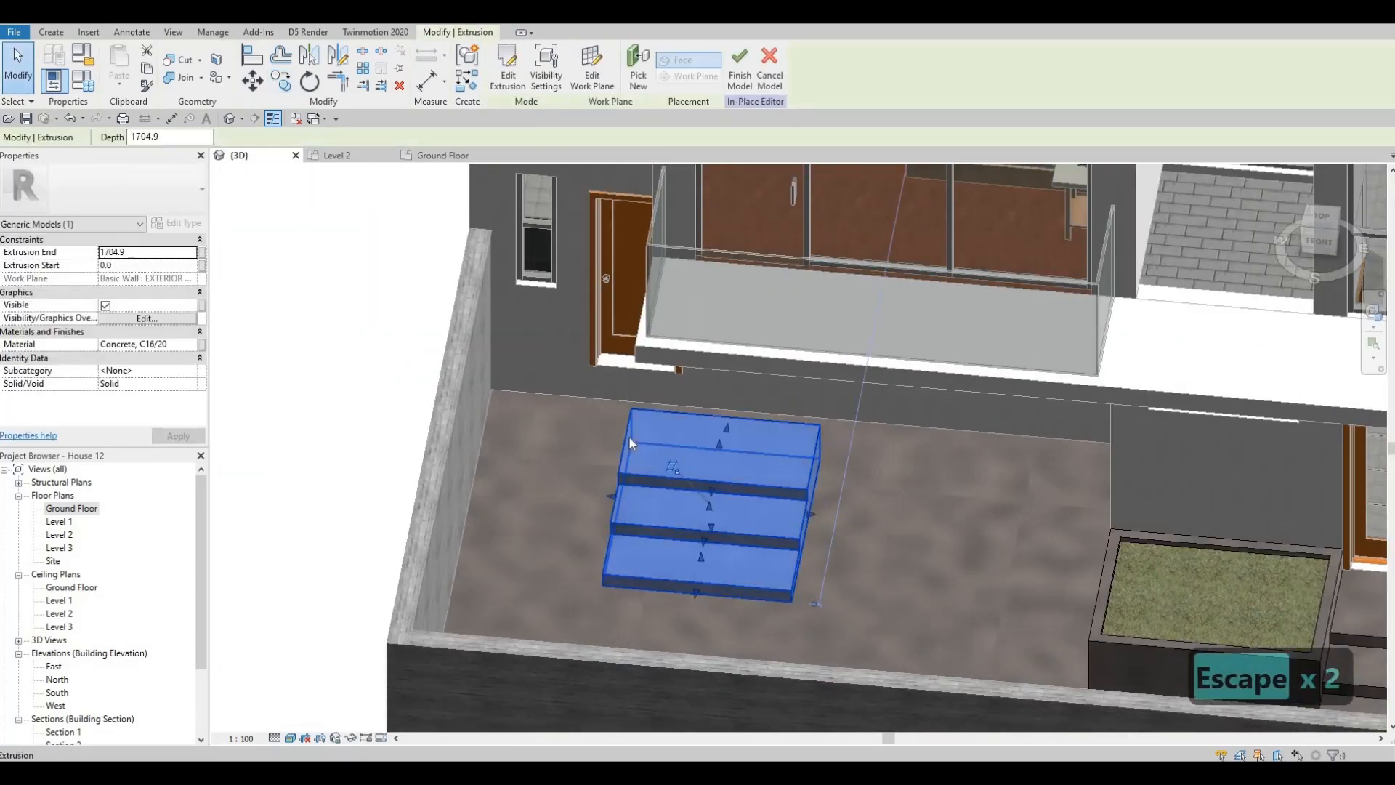
{"action": "key", "text": "m"}
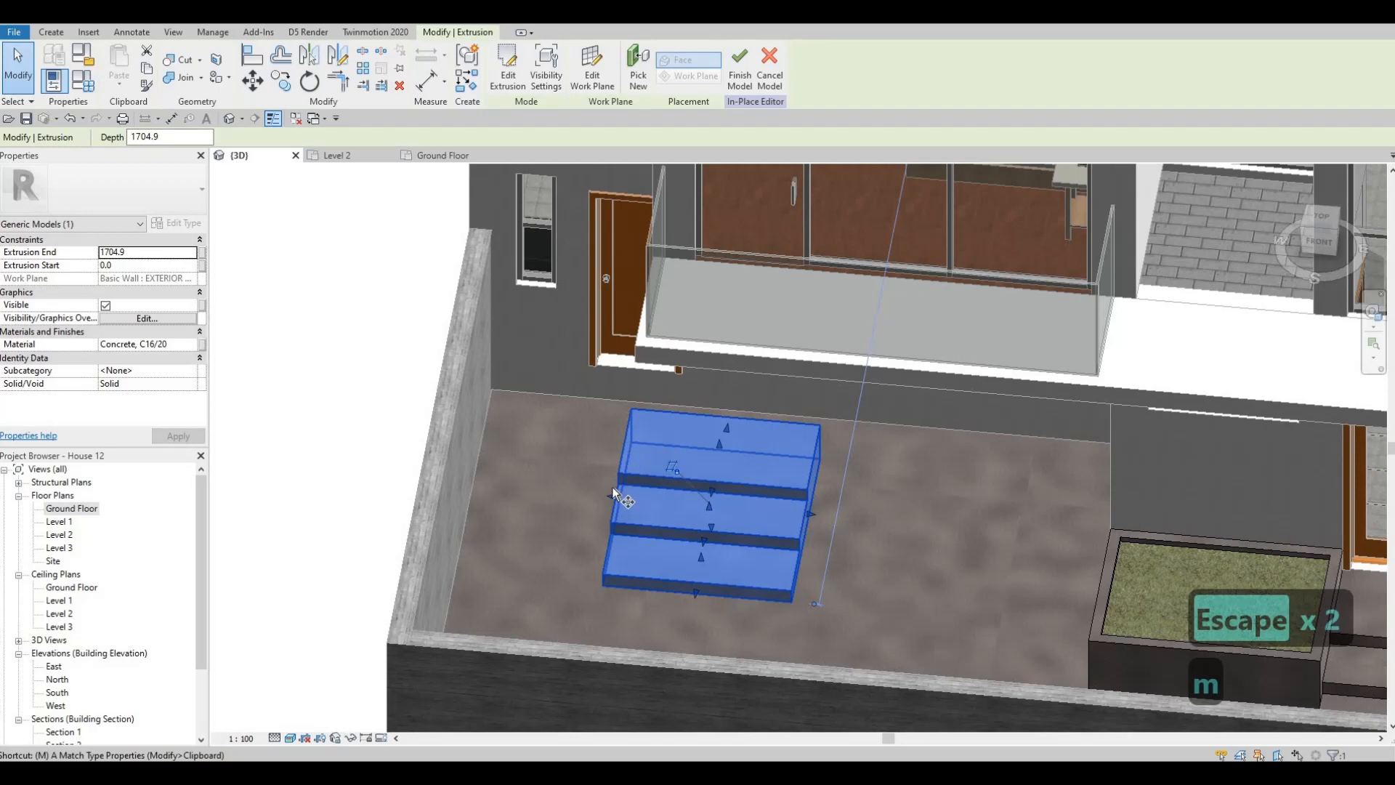
{"action": "key", "text": "v"}
{"action": "middle_click_drag", "start_coordinate": [688, 563], "coordinate": [824, 365], "text": "shift"}
{"action": "scroll", "coordinate": [877, 537], "scroll_direction": "down", "scroll_amount": 2}
{"action": "middle_click_drag", "start_coordinate": [880, 571], "coordinate": [892, 375]}
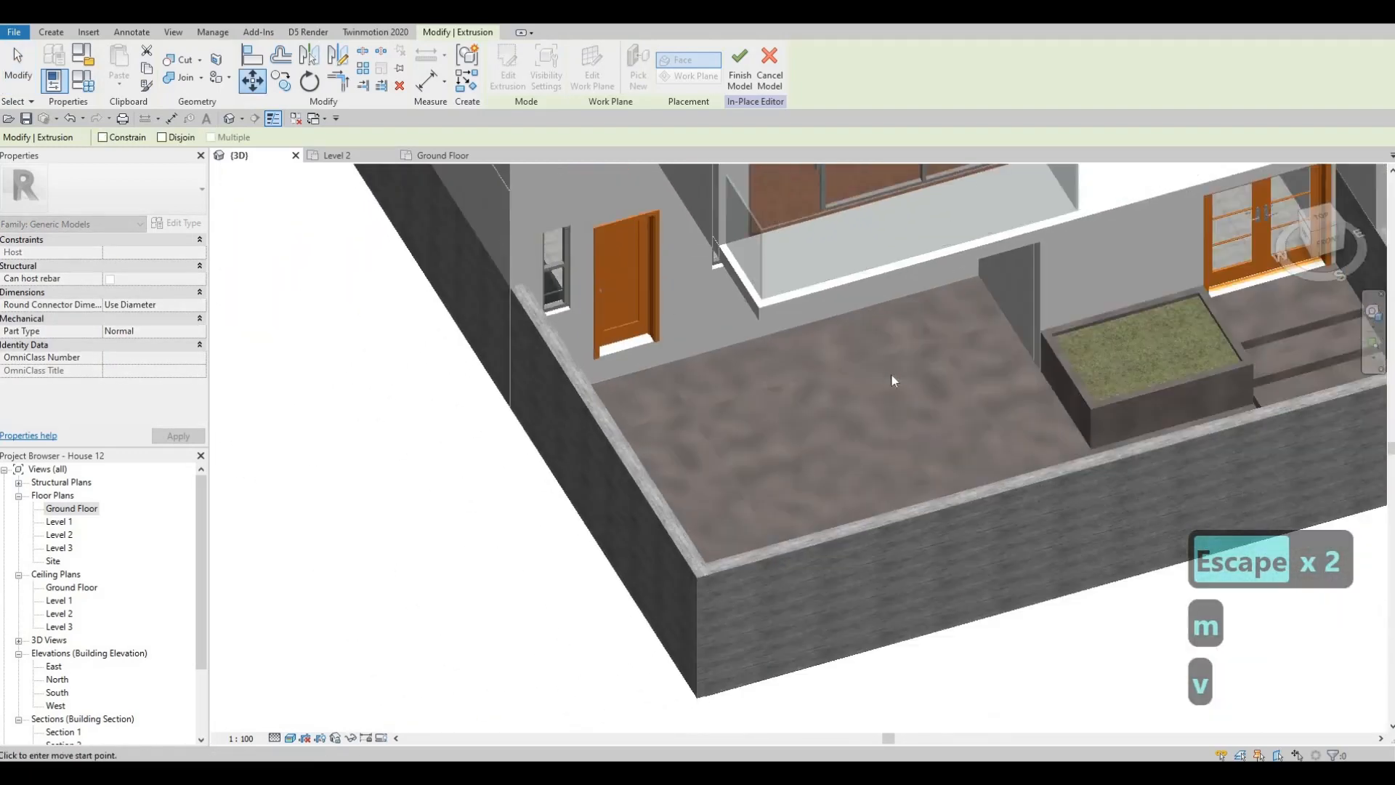
{"action": "scroll", "coordinate": [770, 370], "scroll_direction": "down", "scroll_amount": 2}
{"action": "key", "text": "Escape"}
{"action": "middle_click_drag", "start_coordinate": [1083, 406], "coordinate": [529, 525], "text": "shift"}
{"action": "middle_click_drag", "start_coordinate": [1017, 530], "coordinate": [766, 520]}
{"action": "scroll", "coordinate": [767, 520], "scroll_direction": "down", "scroll_amount": 2}
{"action": "scroll", "coordinate": [767, 519], "scroll_direction": "up", "scroll_amount": 3}
{"action": "key", "text": "Escape"}
{"action": "left_click", "coordinate": [710, 513]}
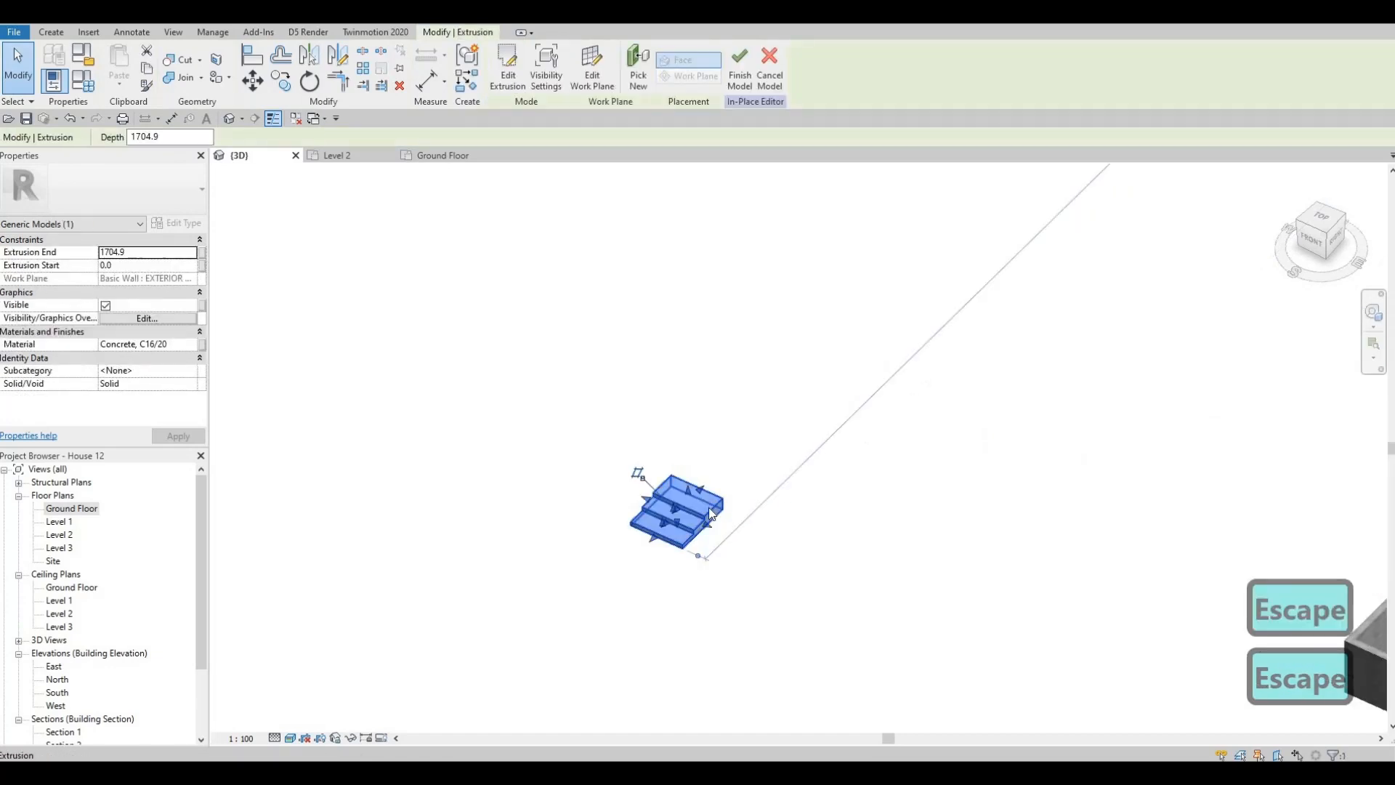
{"action": "key", "text": "m"}
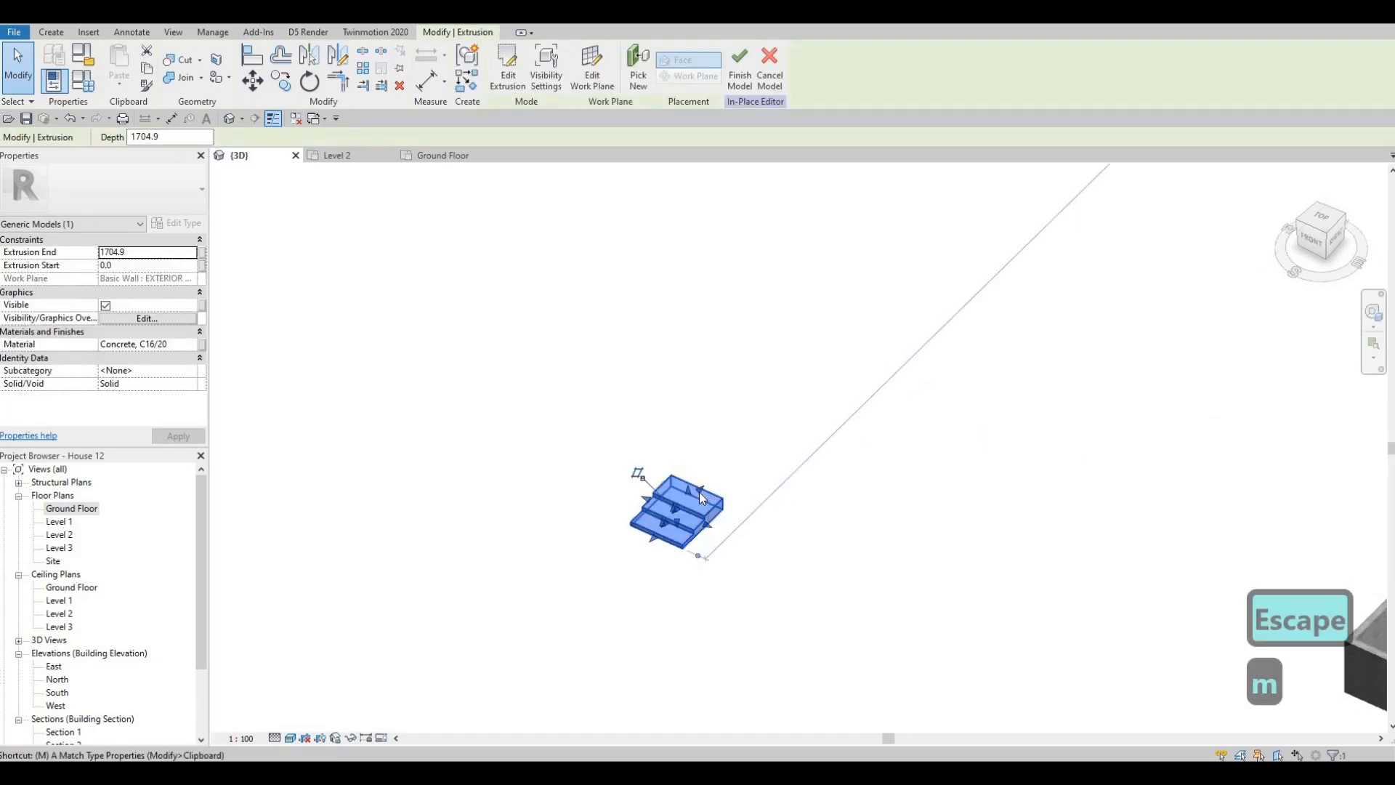
{"action": "key", "text": "Escape"}
{"action": "left_click", "coordinate": [735, 519]}
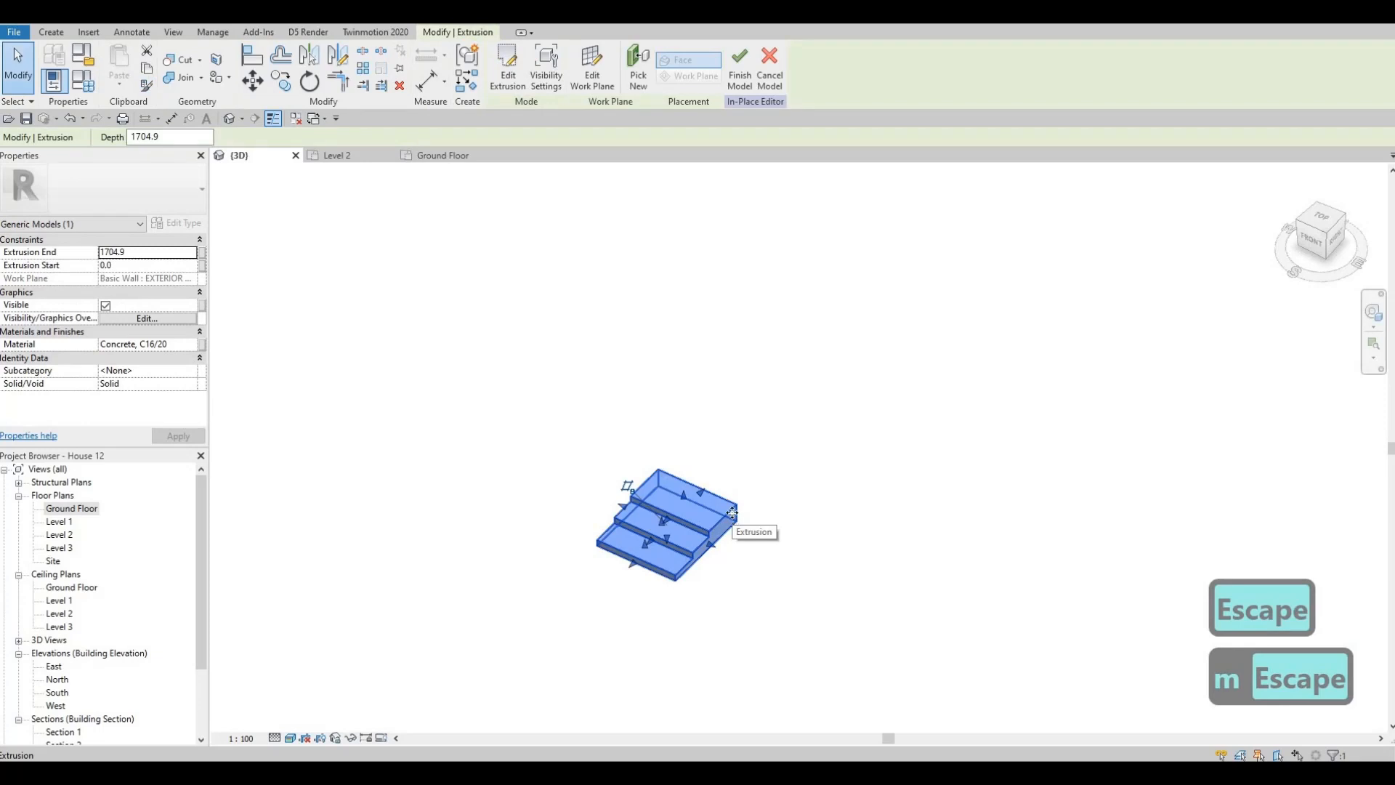
{"action": "key", "text": "m"}
{"action": "key", "text": "v"}
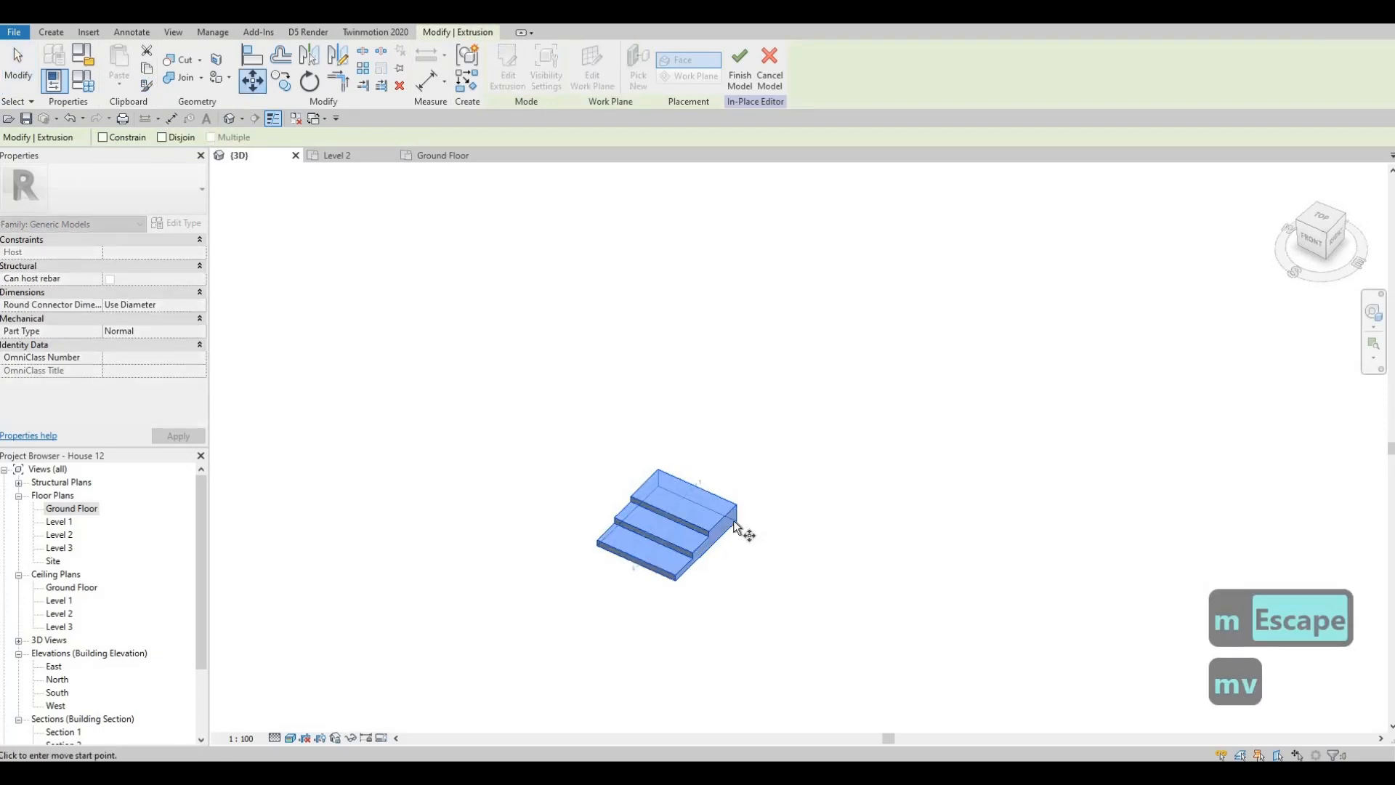
{"action": "key", "text": "Escape"}
- Examine the Ground Floor plan to locate the copied steps relative to the house
{"action": "double_click", "coordinate": [71, 508]}
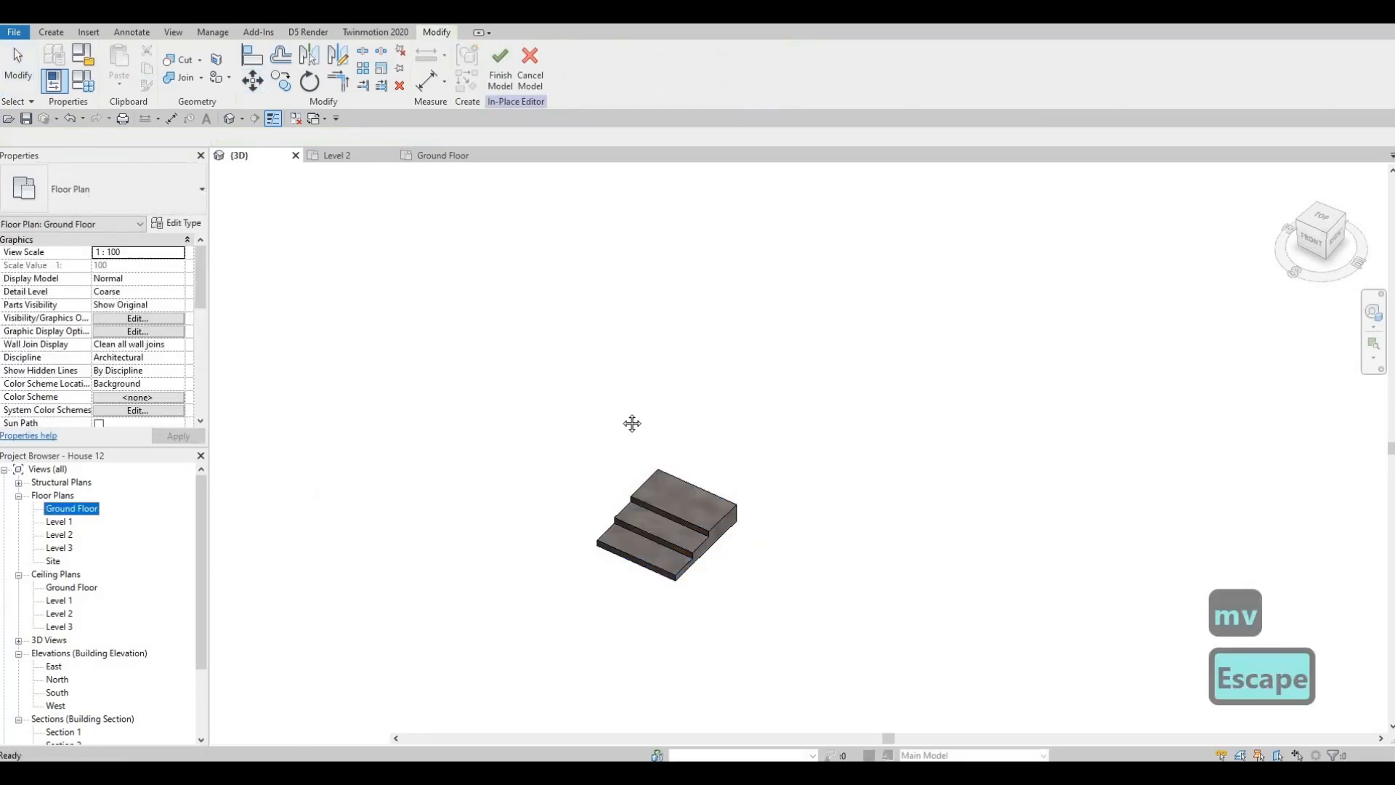
{"action": "scroll", "coordinate": [501, 500], "scroll_direction": "down", "scroll_amount": 5}
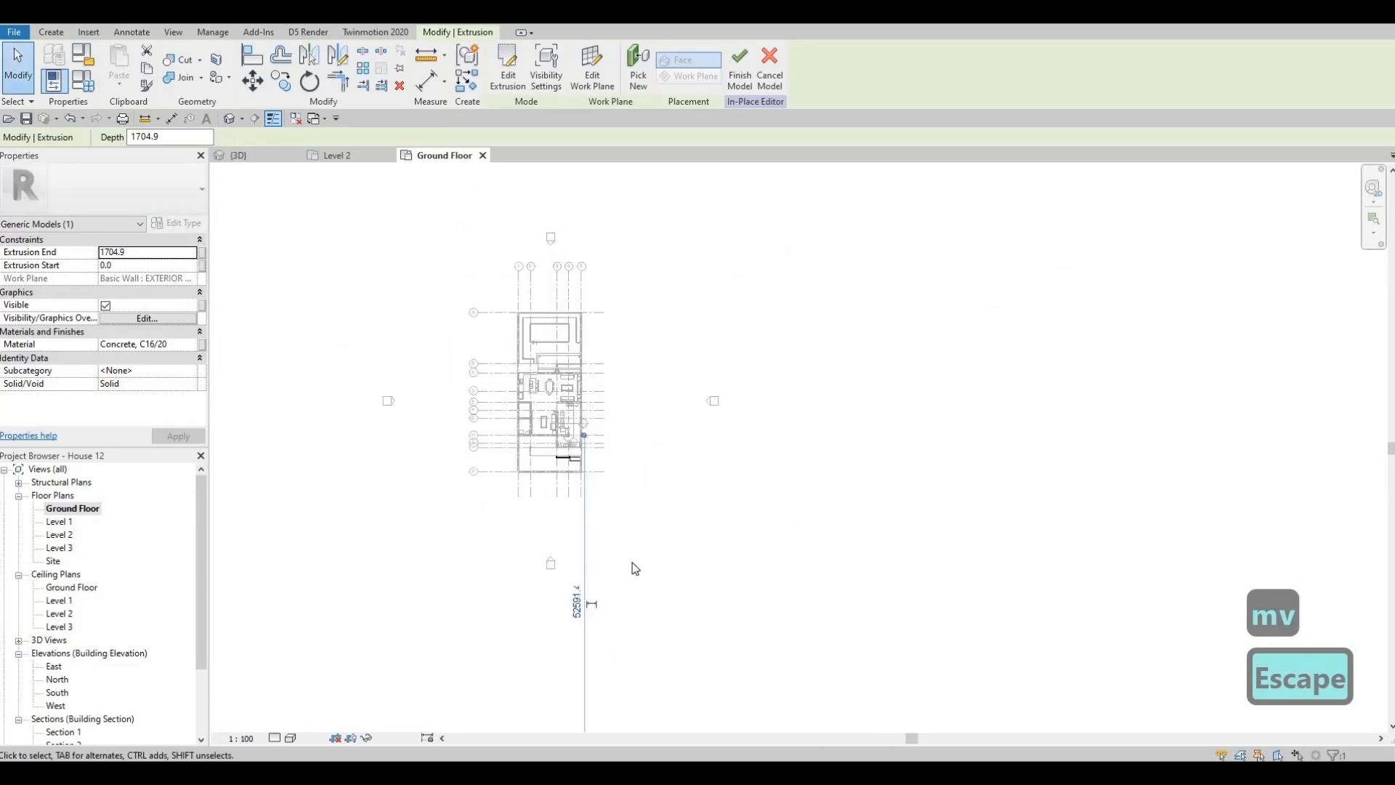
{"action": "scroll", "coordinate": [671, 508], "scroll_direction": "up", "scroll_amount": 2}
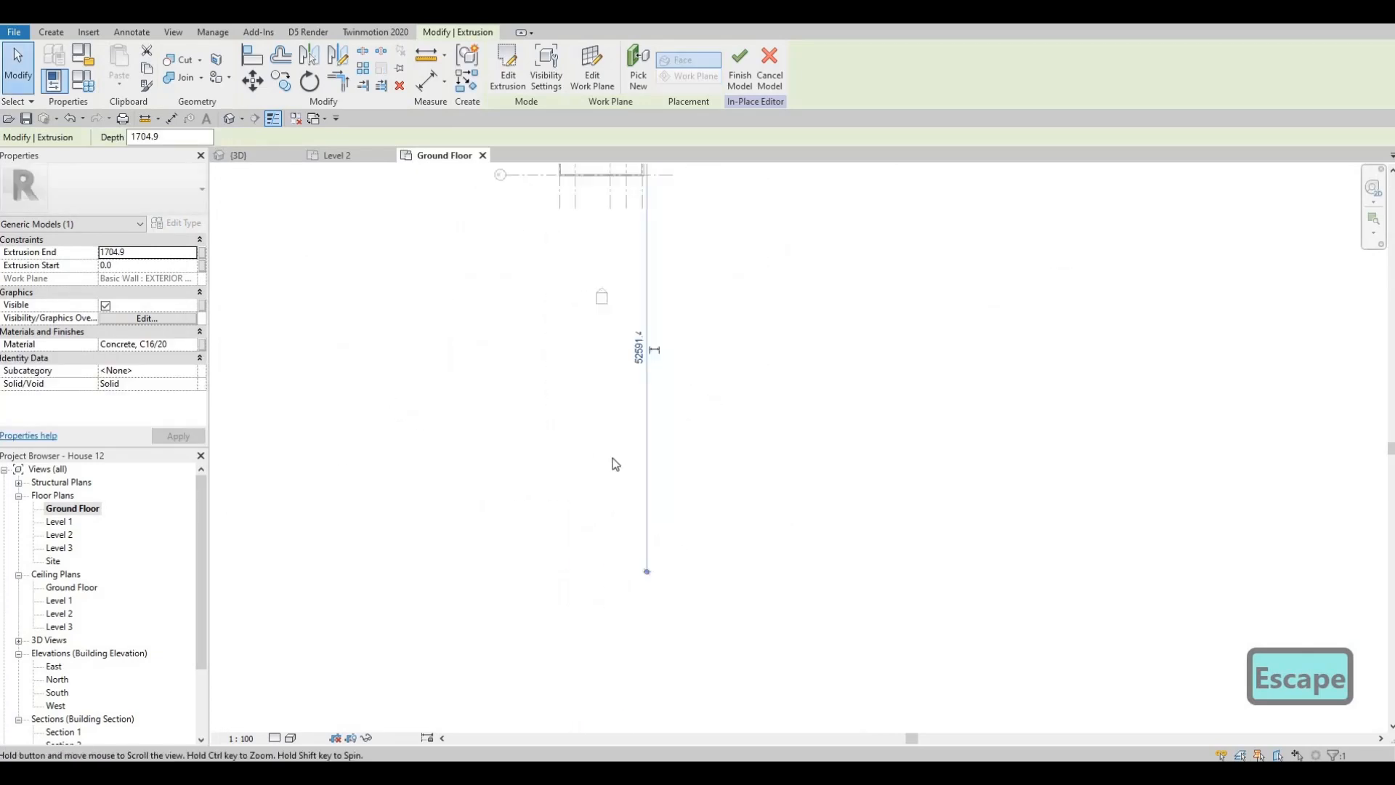
{"action": "scroll", "coordinate": [624, 393], "scroll_direction": "up", "scroll_amount": 2}
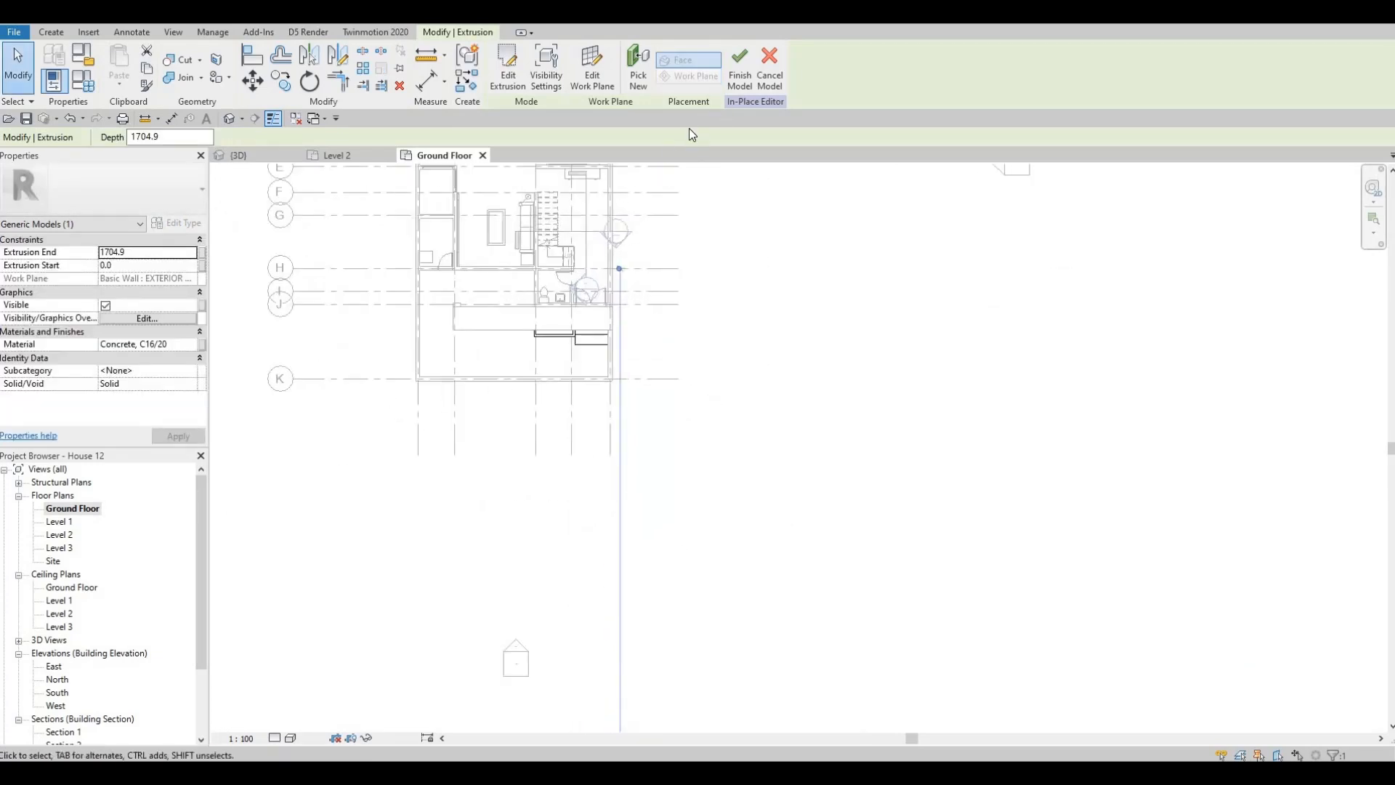
{"action": "left_click", "coordinate": [349, 155]}
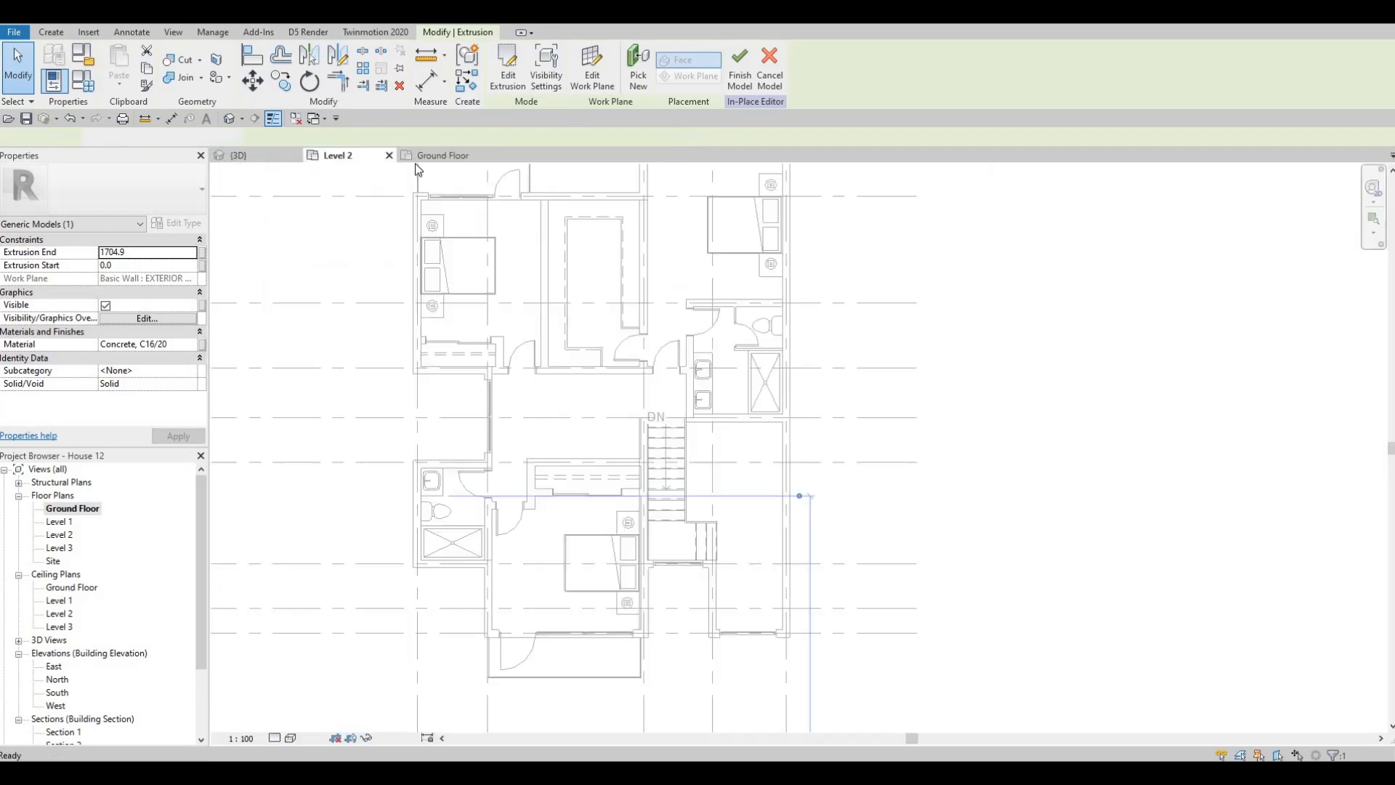
- Delete the misplaced copy of the concrete steps in the 3D view
{"action": "left_click", "coordinate": [247, 156]}
{"action": "key", "text": "Escape"}
{"action": "key", "text": "Escape"}
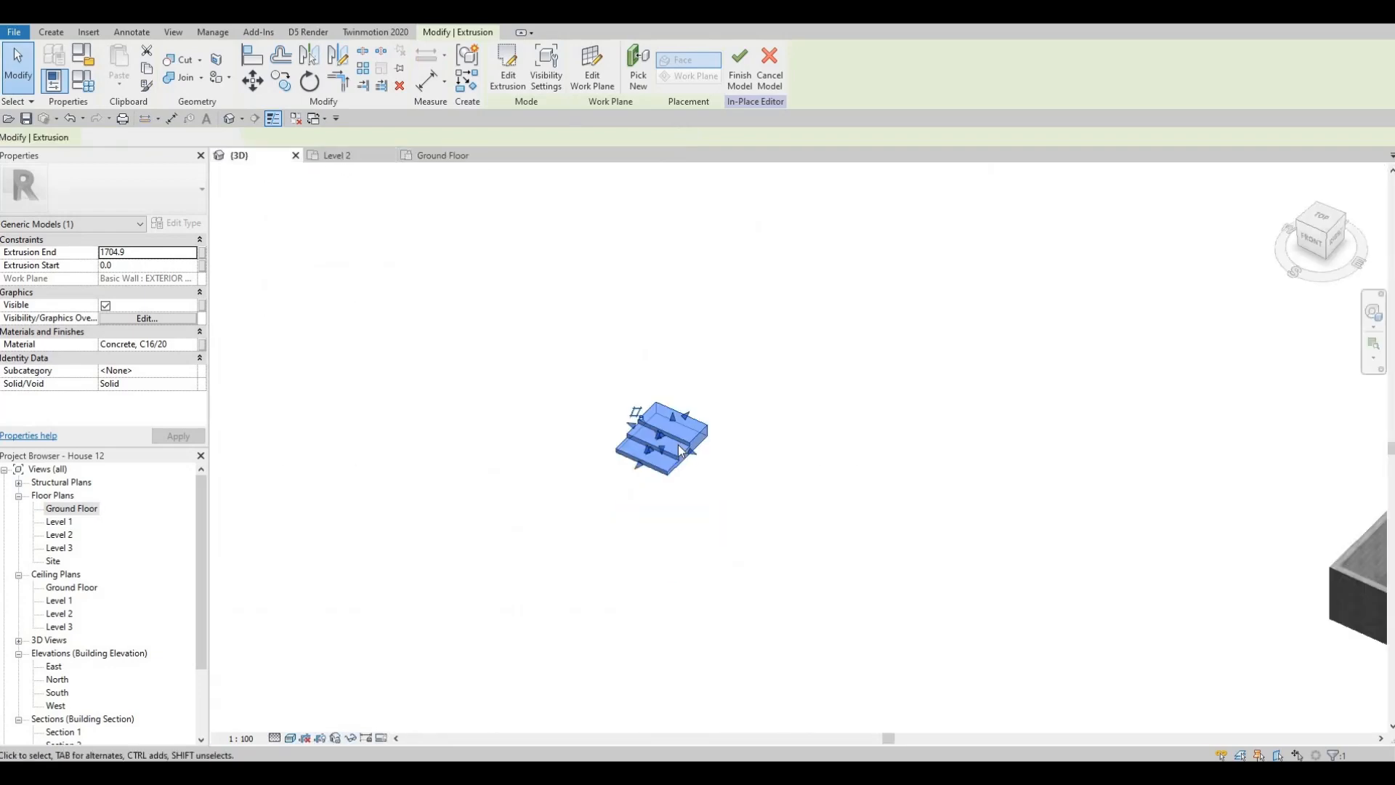
{"action": "left_click", "coordinate": [678, 444]}
{"action": "key", "text": "Delete"}
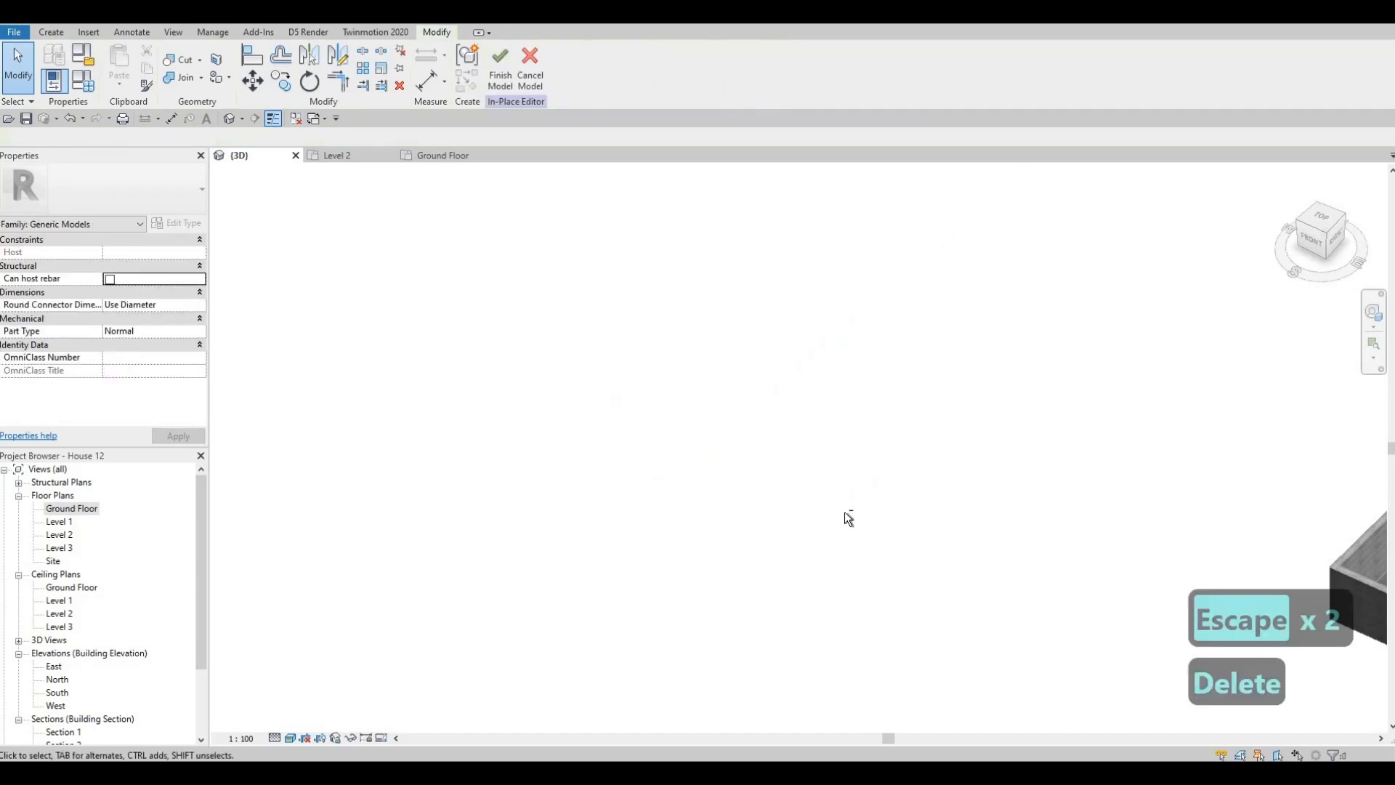
- Copy the concrete steps at the double entrance doors toward the single door in the Ground Floor plan
{"action": "middle_click_drag", "start_coordinate": [844, 511], "coordinate": [327, 212]}
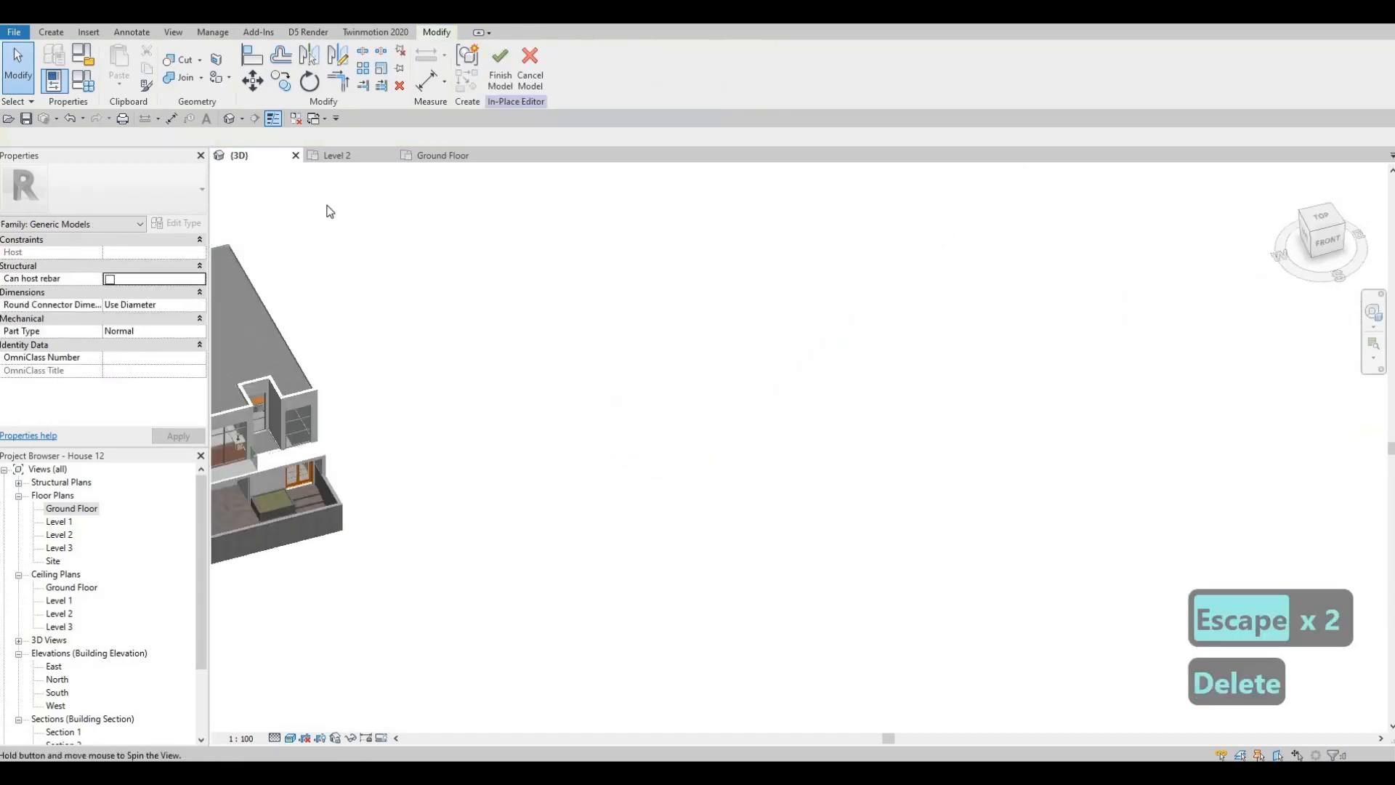
{"action": "left_click", "coordinate": [444, 156]}
{"action": "key", "text": "Escape"}
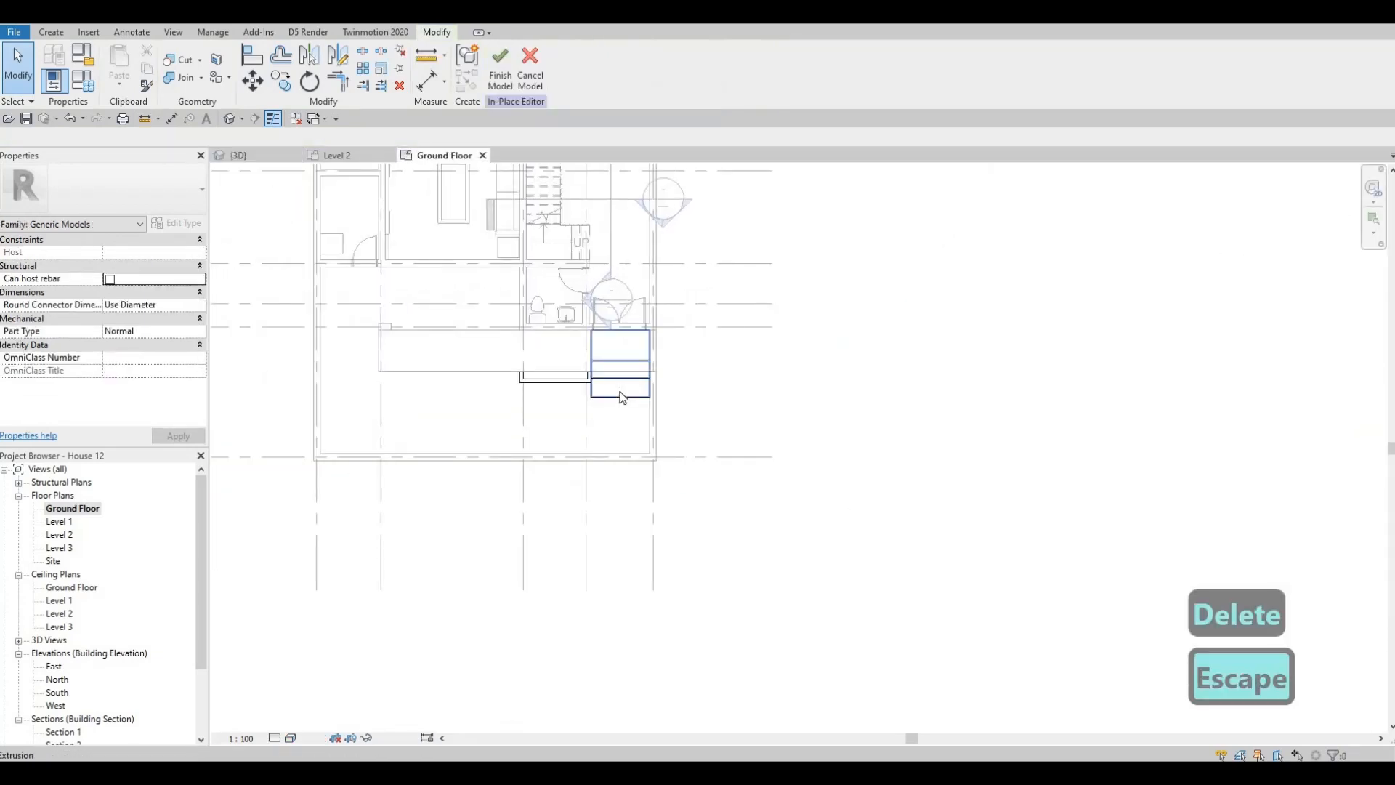
{"action": "left_click", "coordinate": [621, 398]}
{"action": "key", "text": "c"}
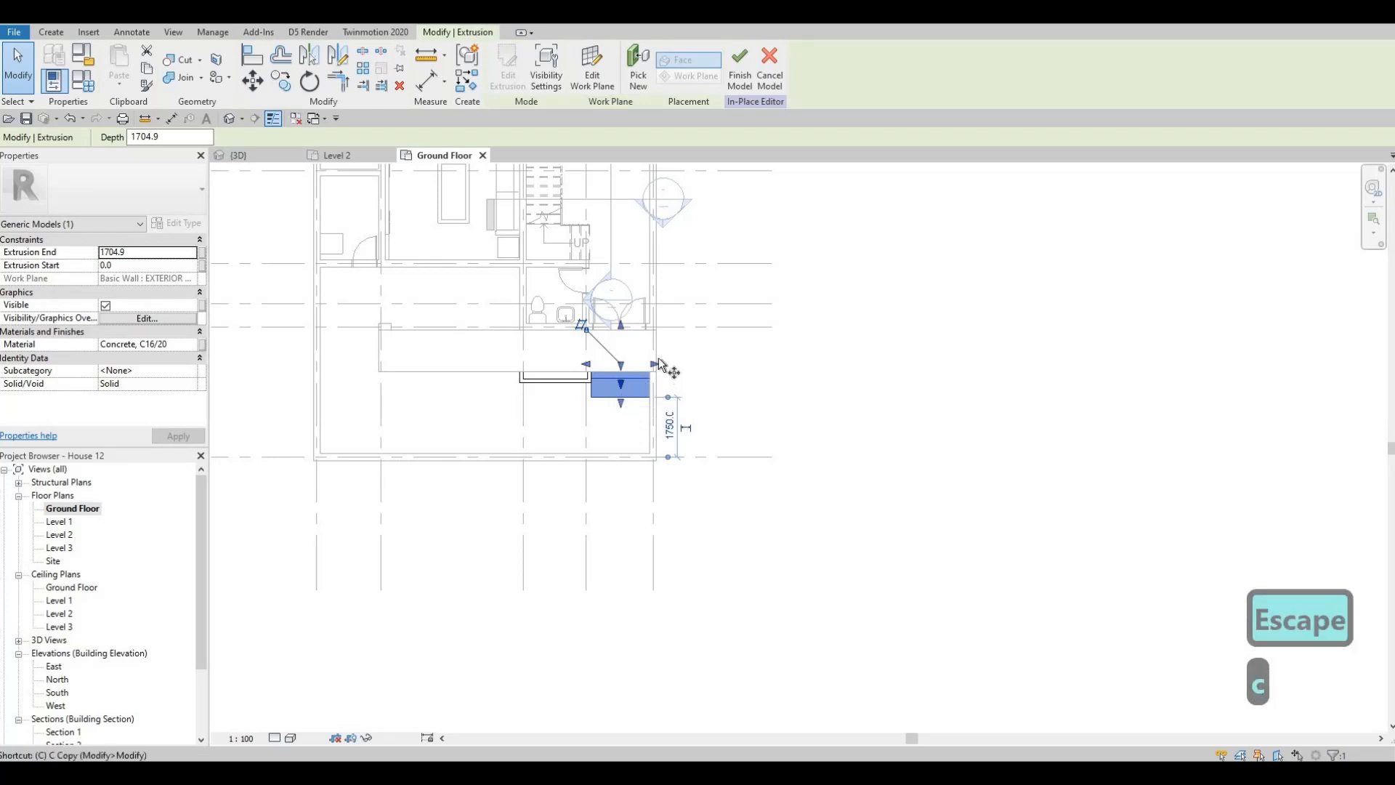
{"action": "key", "text": "o"}
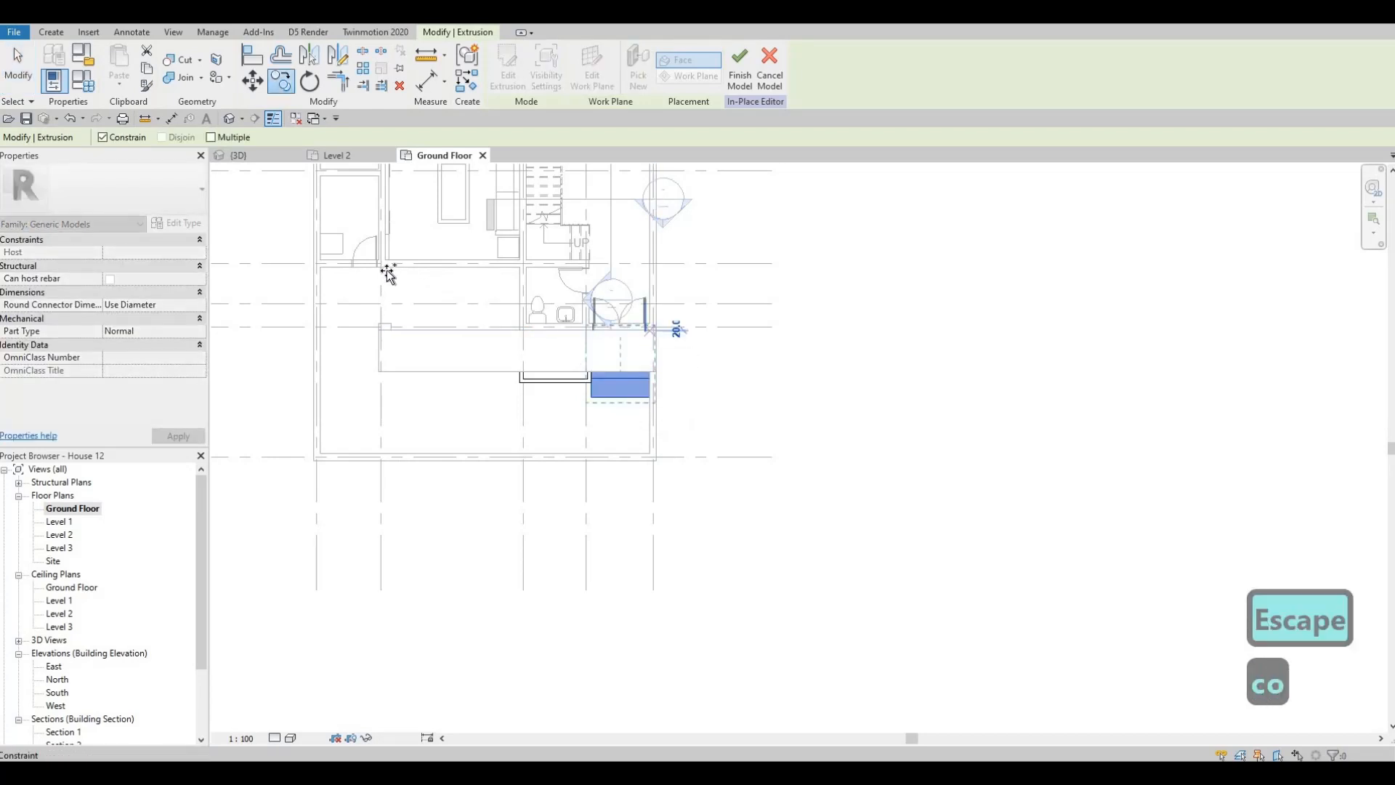
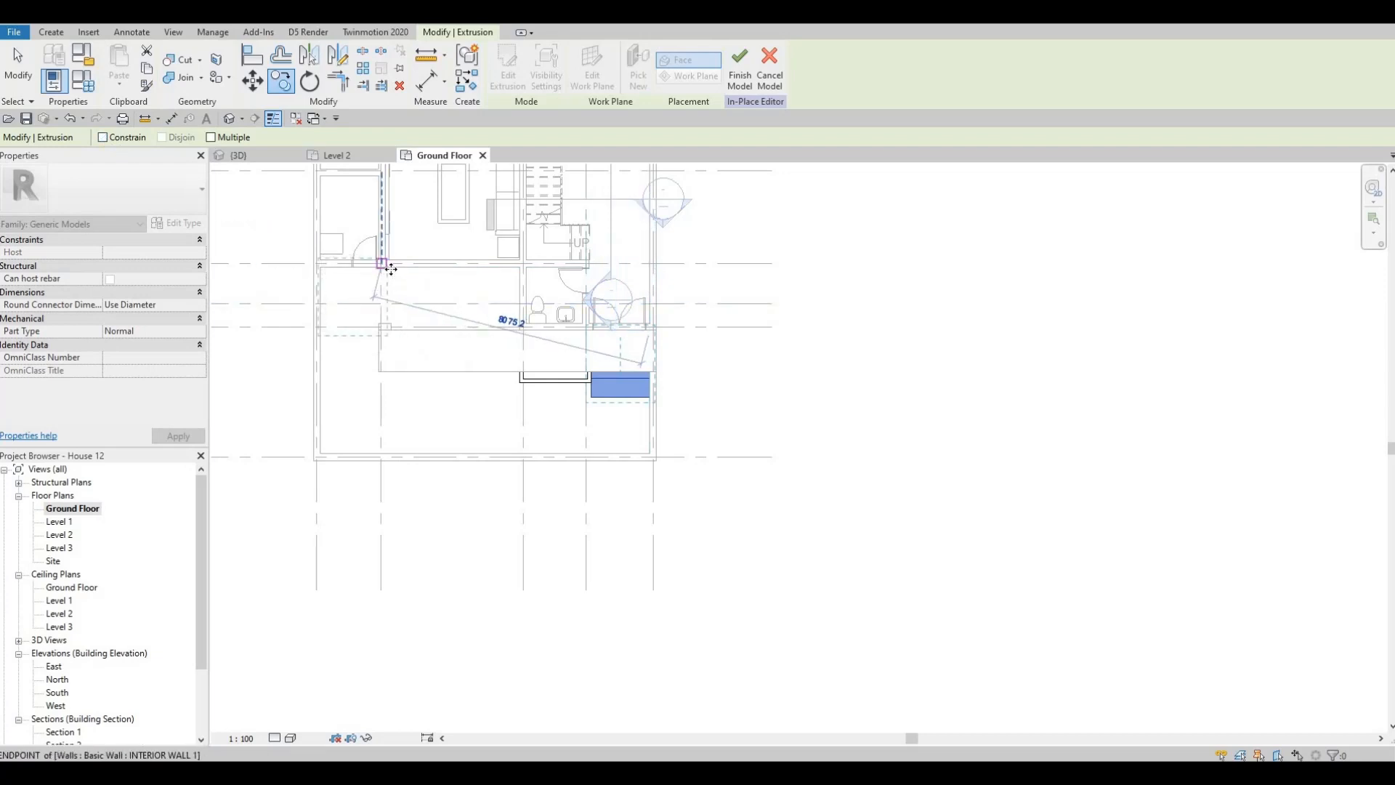
- Place the copied concrete steps at the single door and move them against the inner face of the boundary wall
{"action": "left_click", "coordinate": [321, 284]}
{"action": "scroll", "coordinate": [322, 283], "scroll_direction": "up", "scroll_amount": 4}
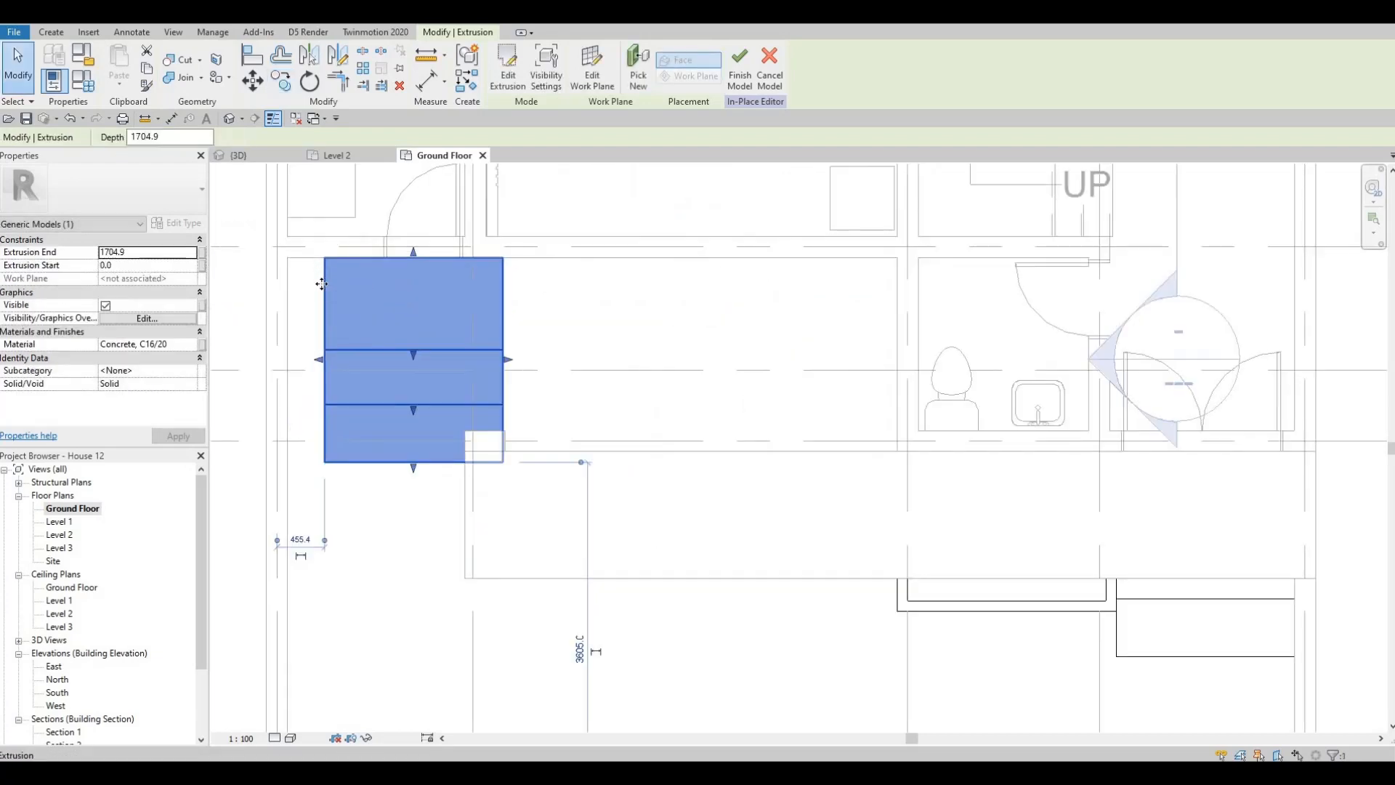
{"action": "key", "text": "m"}
{"action": "key", "text": "v"}
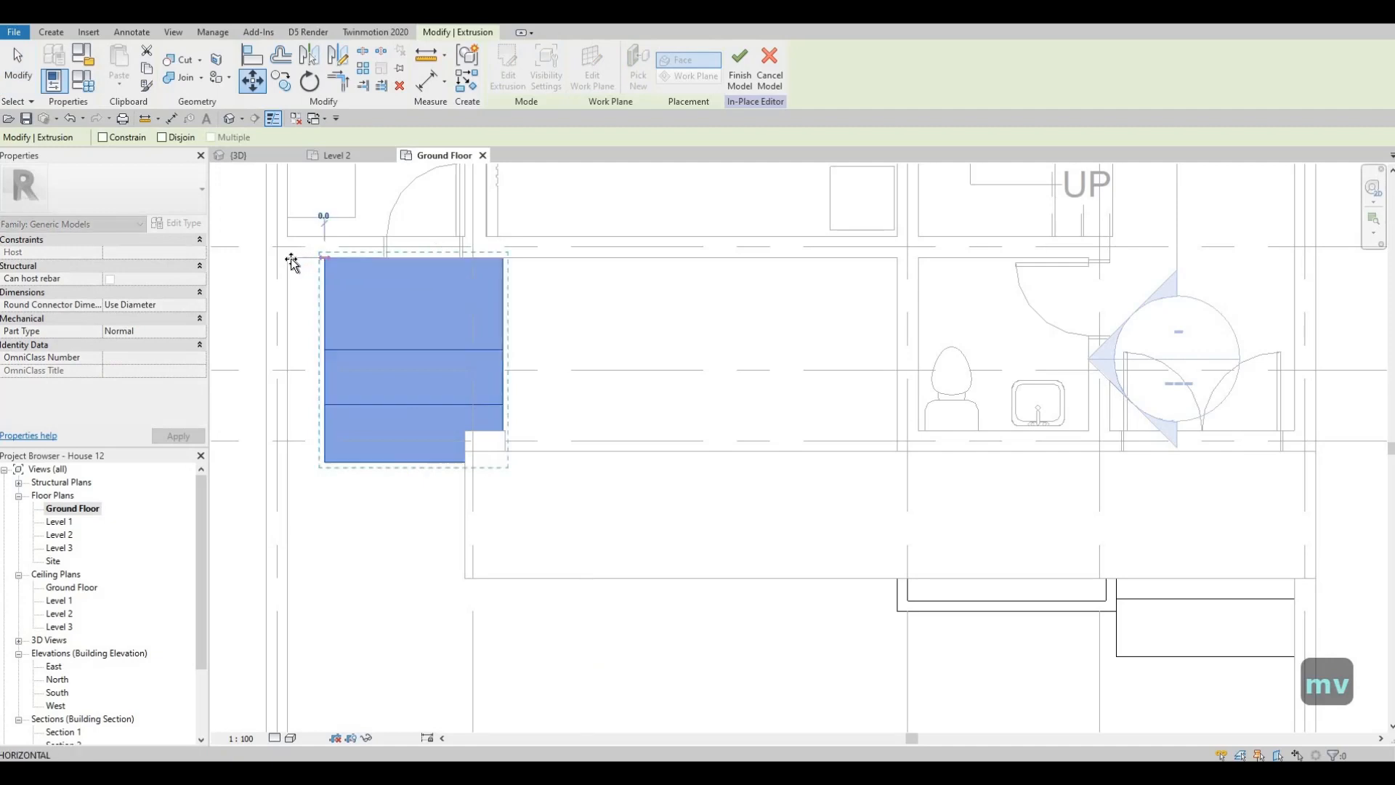
{"action": "left_click", "coordinate": [416, 307]}
{"action": "key", "text": "Escape"}
{"action": "key", "text": "Escape"}
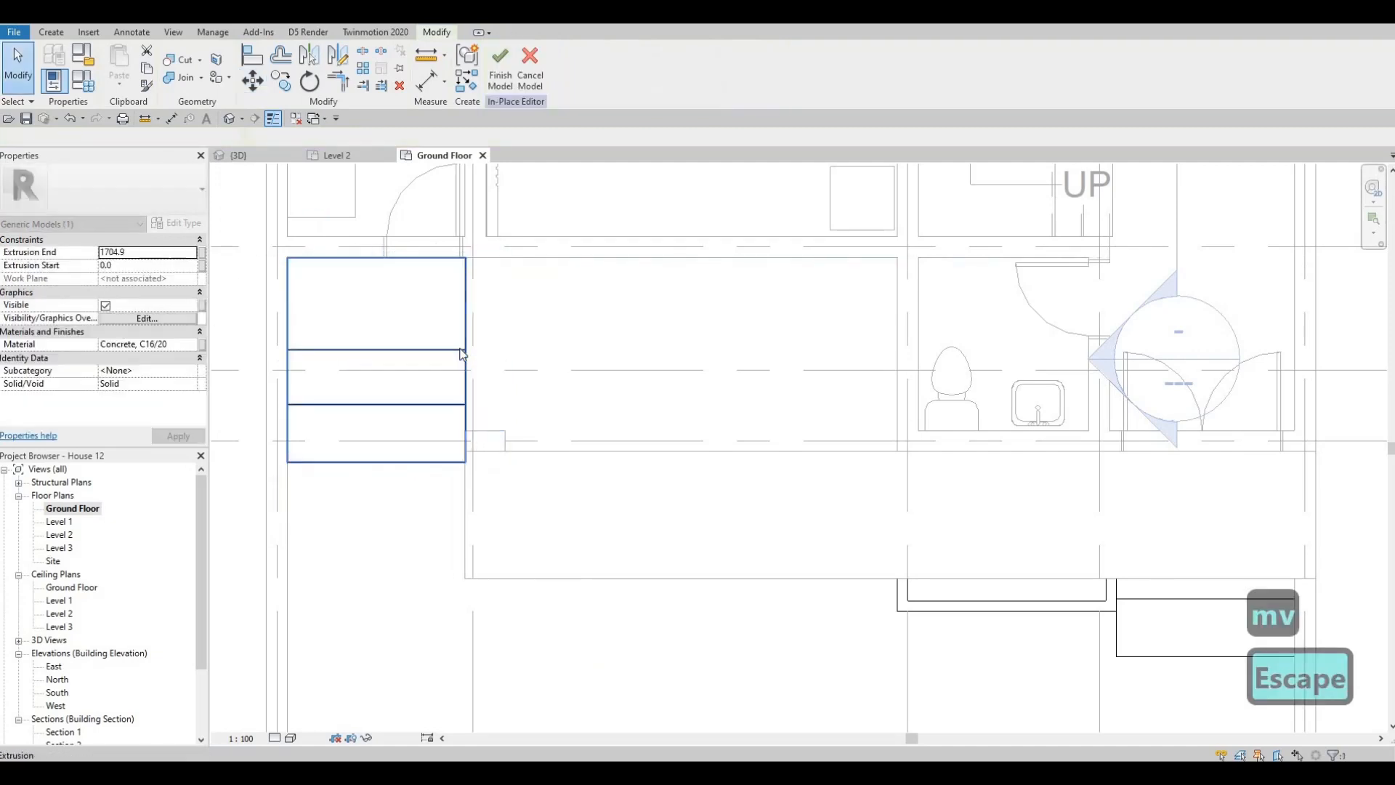
- Stretch the interior side of the copied steps so it lines up with the grid line beside the single door
{"action": "left_click", "coordinate": [473, 353]}
{"action": "left_click_drag", "start_coordinate": [490, 364], "coordinate": [465, 368]}
{"action": "scroll", "coordinate": [481, 365], "scroll_direction": "down", "scroll_amount": 1}
{"action": "scroll", "coordinate": [485, 365], "scroll_direction": "down", "scroll_amount": 3}
{"action": "scroll", "coordinate": [488, 364], "scroll_direction": "up", "scroll_amount": 2}
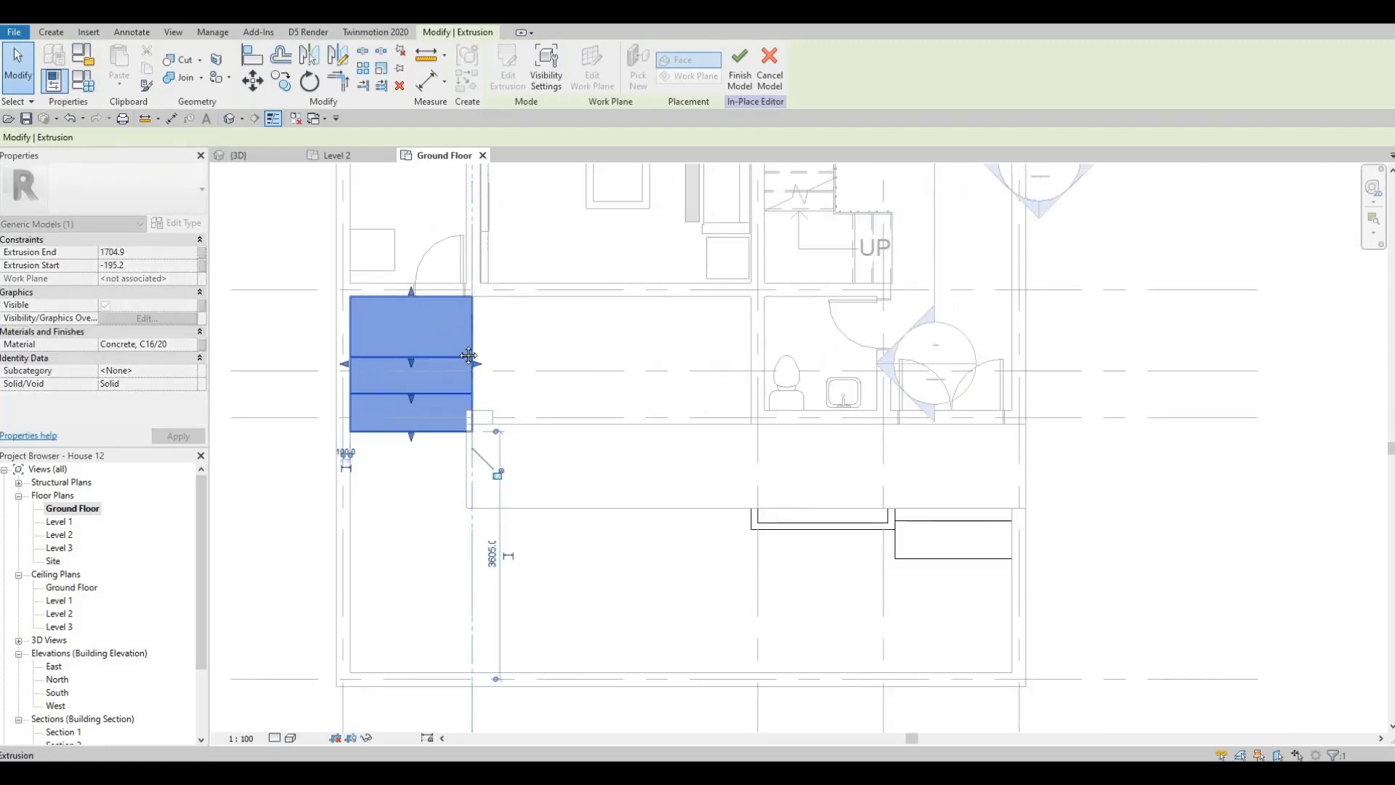
{"action": "key", "text": "Escape"}
{"action": "scroll", "coordinate": [459, 369], "scroll_direction": "down", "scroll_amount": 2}
{"action": "key", "text": "Escape"}
{"action": "scroll", "coordinate": [433, 385], "scroll_direction": "down", "scroll_amount": 3}
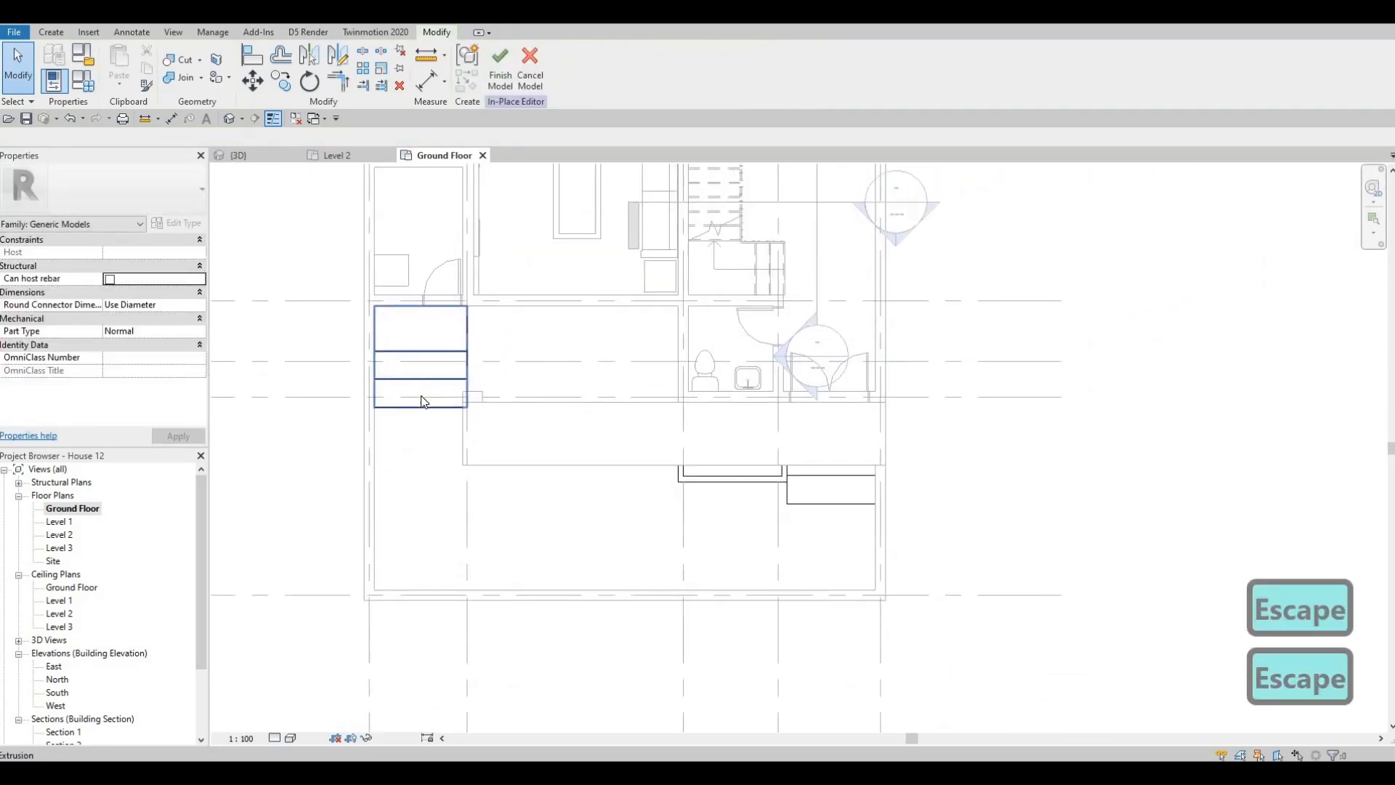
- Narrow the copied steps from the boundary-wall side to roughly the width of the single door
{"action": "scroll", "coordinate": [398, 363], "scroll_direction": "up", "scroll_amount": 4}
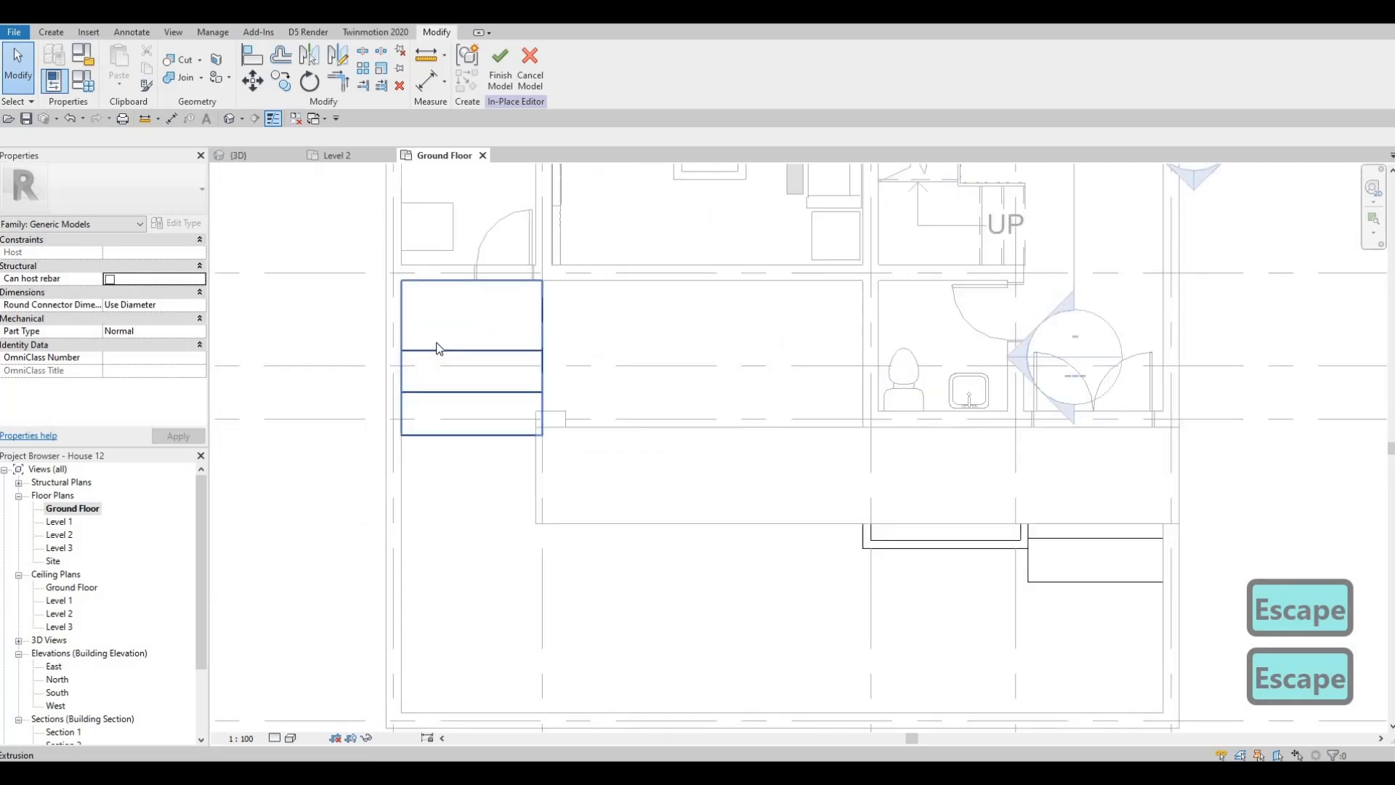
{"action": "left_click", "coordinate": [407, 353]}
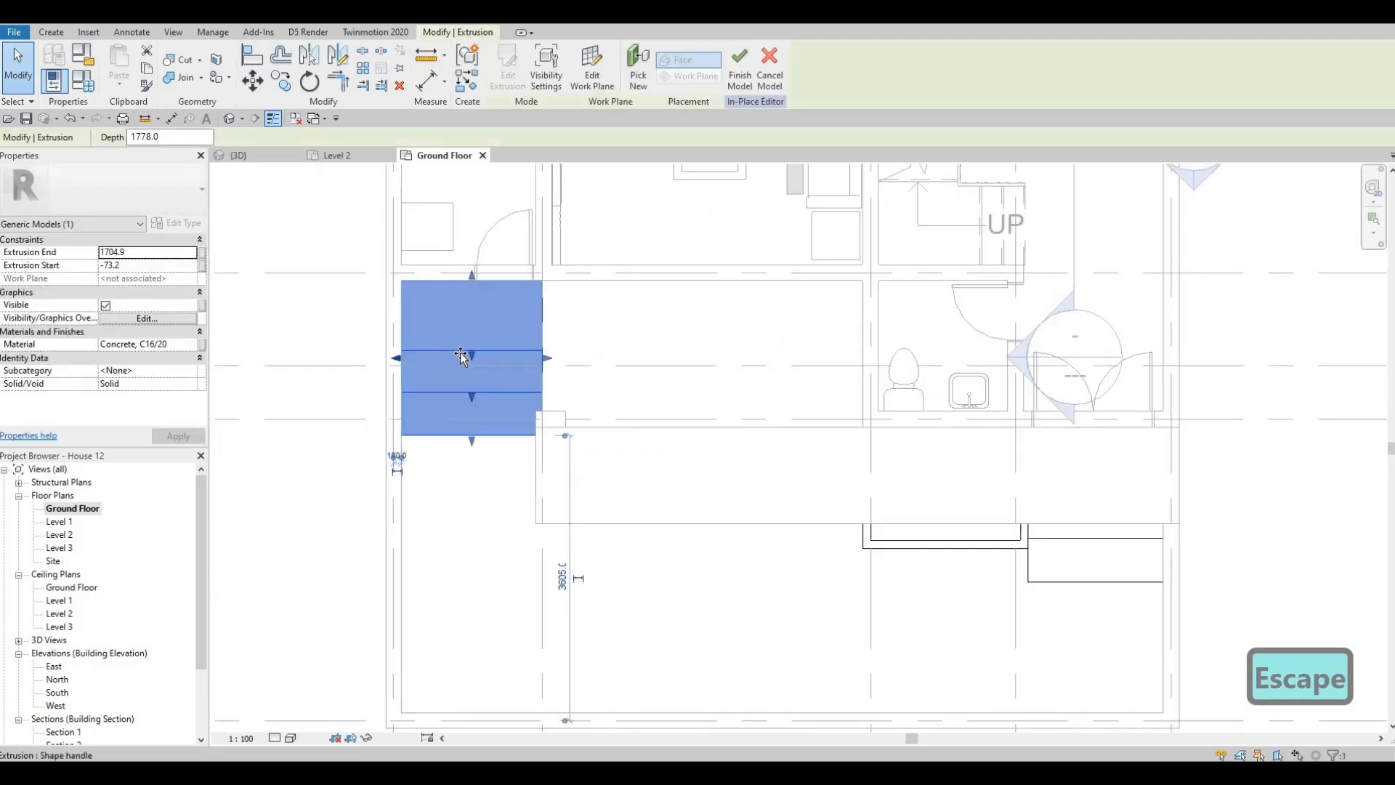
{"action": "key", "text": "Escape"}
{"action": "scroll", "coordinate": [458, 362], "scroll_direction": "down", "scroll_amount": 2}
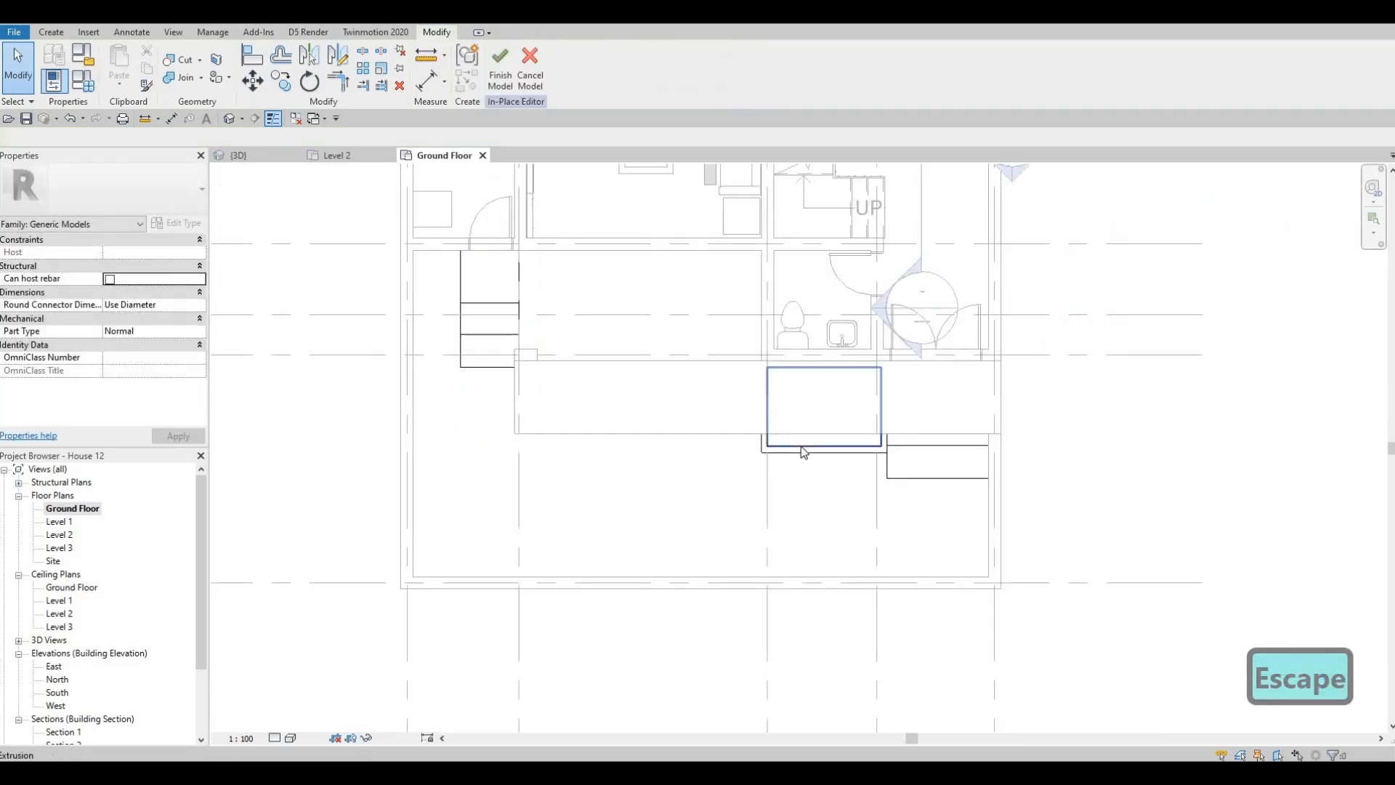
- Copy the concrete planter box beside the double-door steps to the corner between the house and boundary wall at the single door
{"action": "left_click", "coordinate": [794, 452]}
{"action": "scroll", "coordinate": [787, 450], "scroll_direction": "up", "scroll_amount": 2}
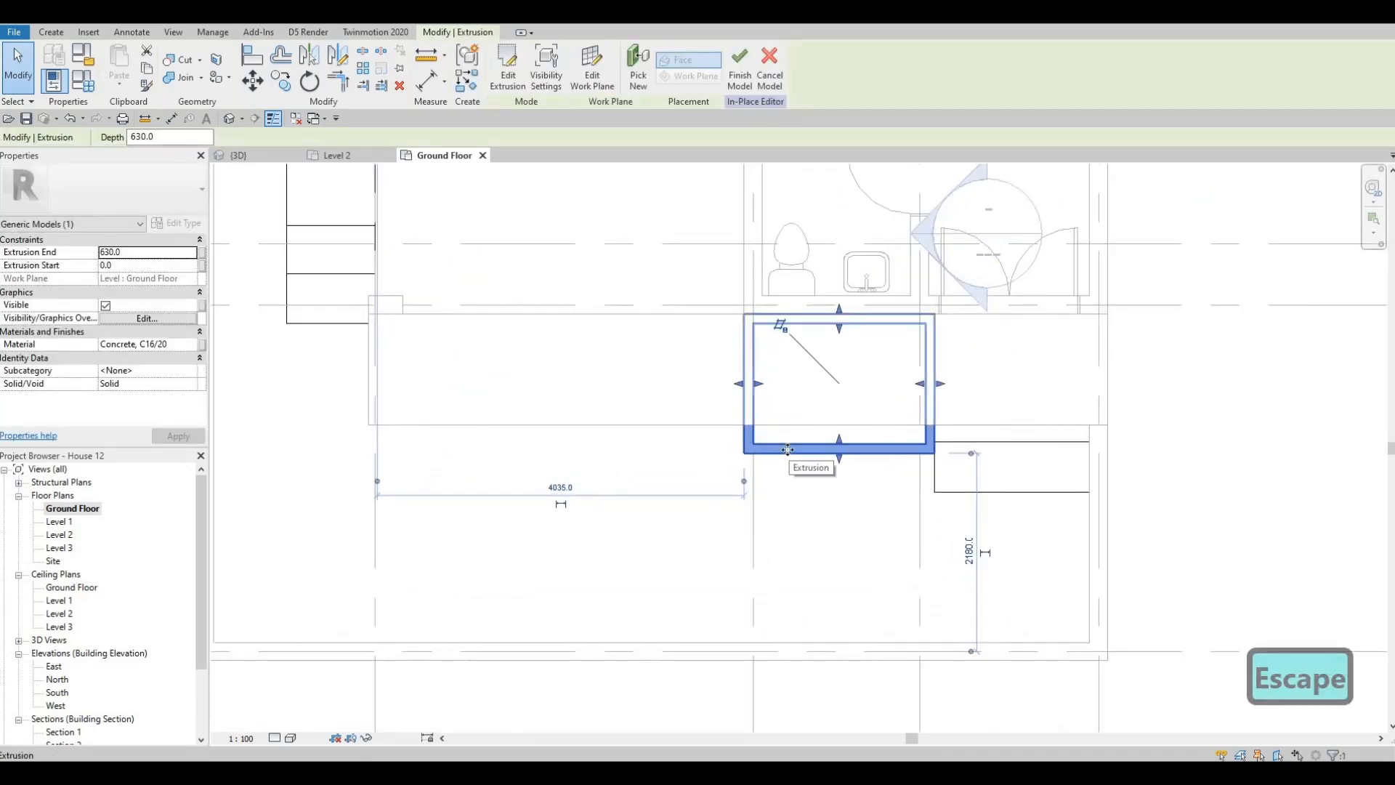
{"action": "key", "text": "c"}
{"action": "key", "text": "o"}
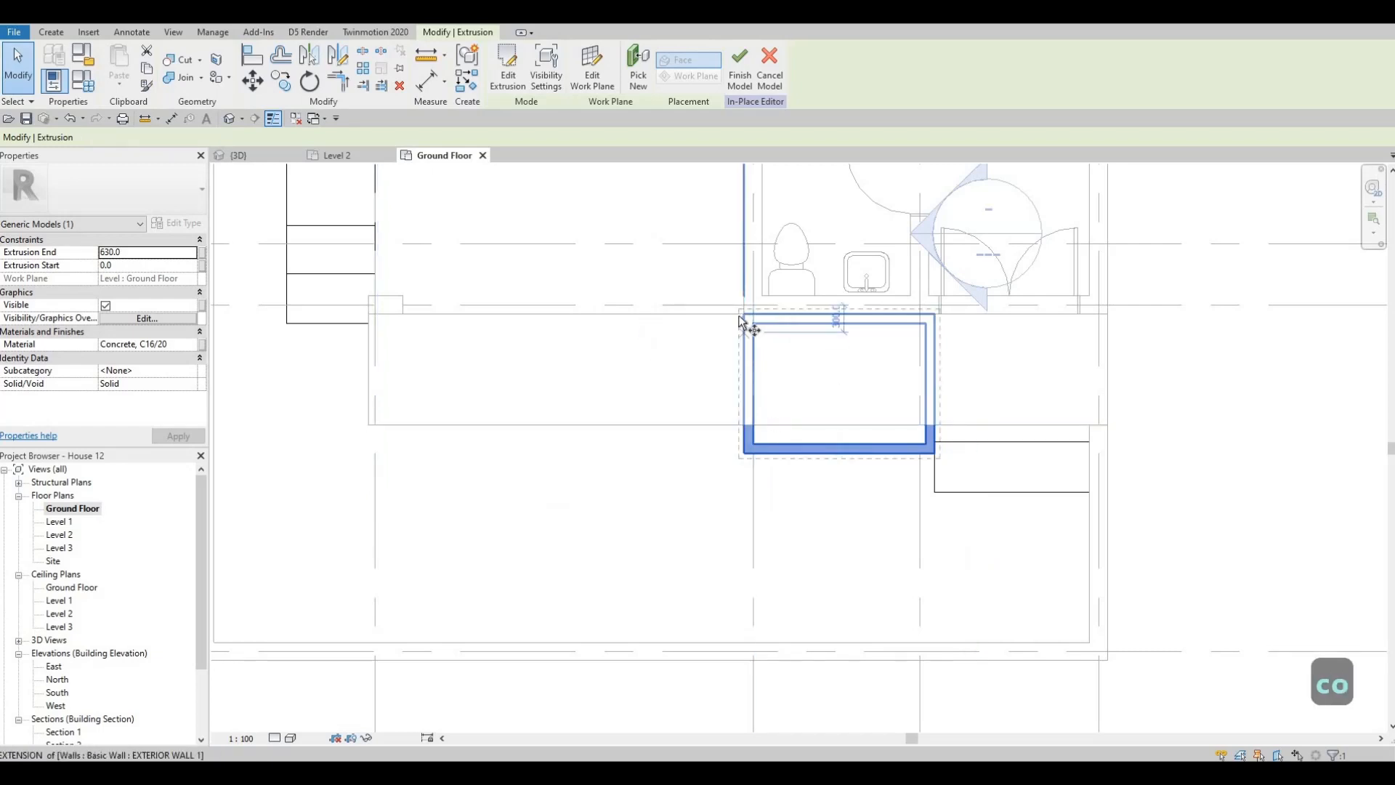
{"action": "left_click", "coordinate": [743, 313]}
{"action": "middle_click_drag", "start_coordinate": [302, 195], "coordinate": [633, 384]}
{"action": "scroll", "coordinate": [633, 385], "scroll_direction": "down", "scroll_amount": 1}
{"action": "left_click", "coordinate": [703, 404]}
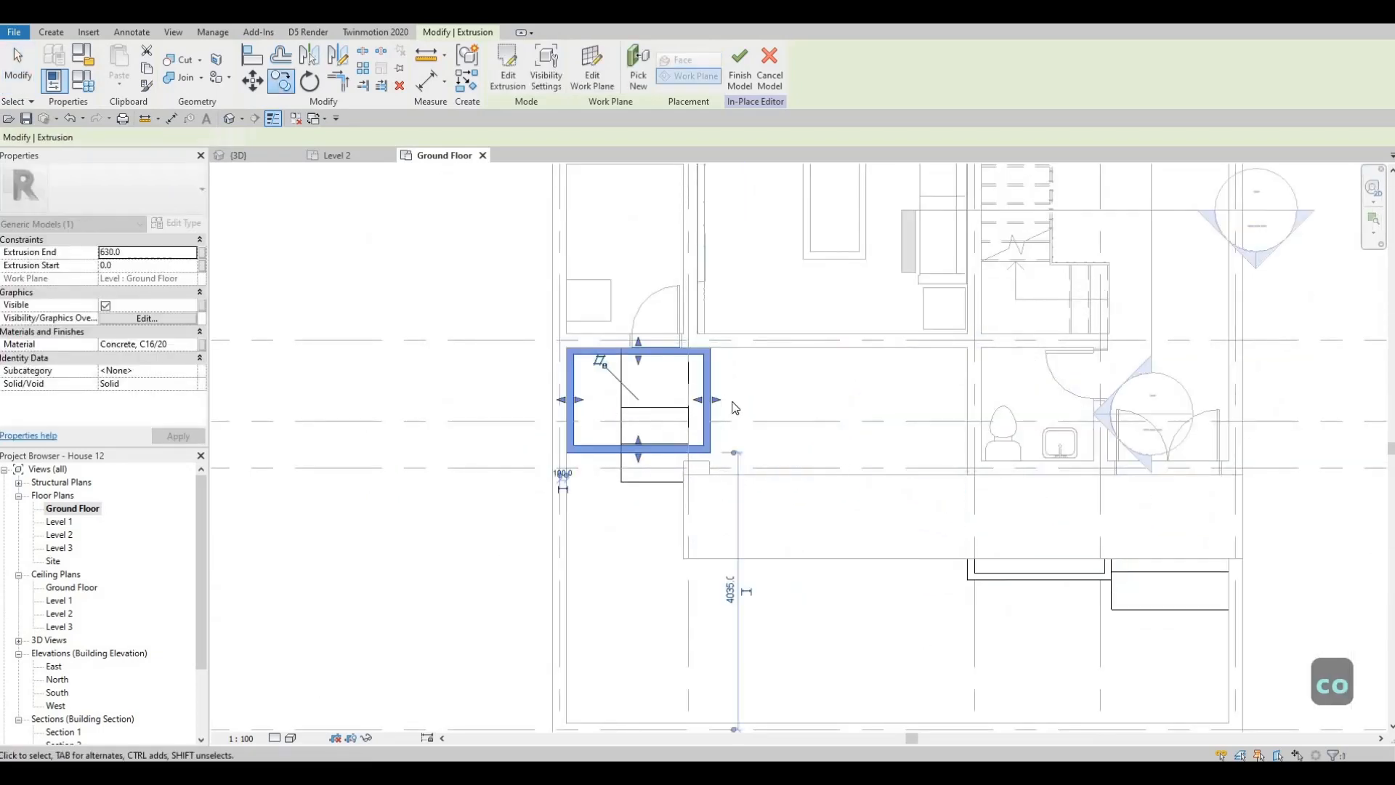
- Narrow the copied planter box by pulling in its inner and outer edges so it fits between the boundary wall and the steps
{"action": "scroll", "coordinate": [697, 393], "scroll_direction": "up", "scroll_amount": 2}
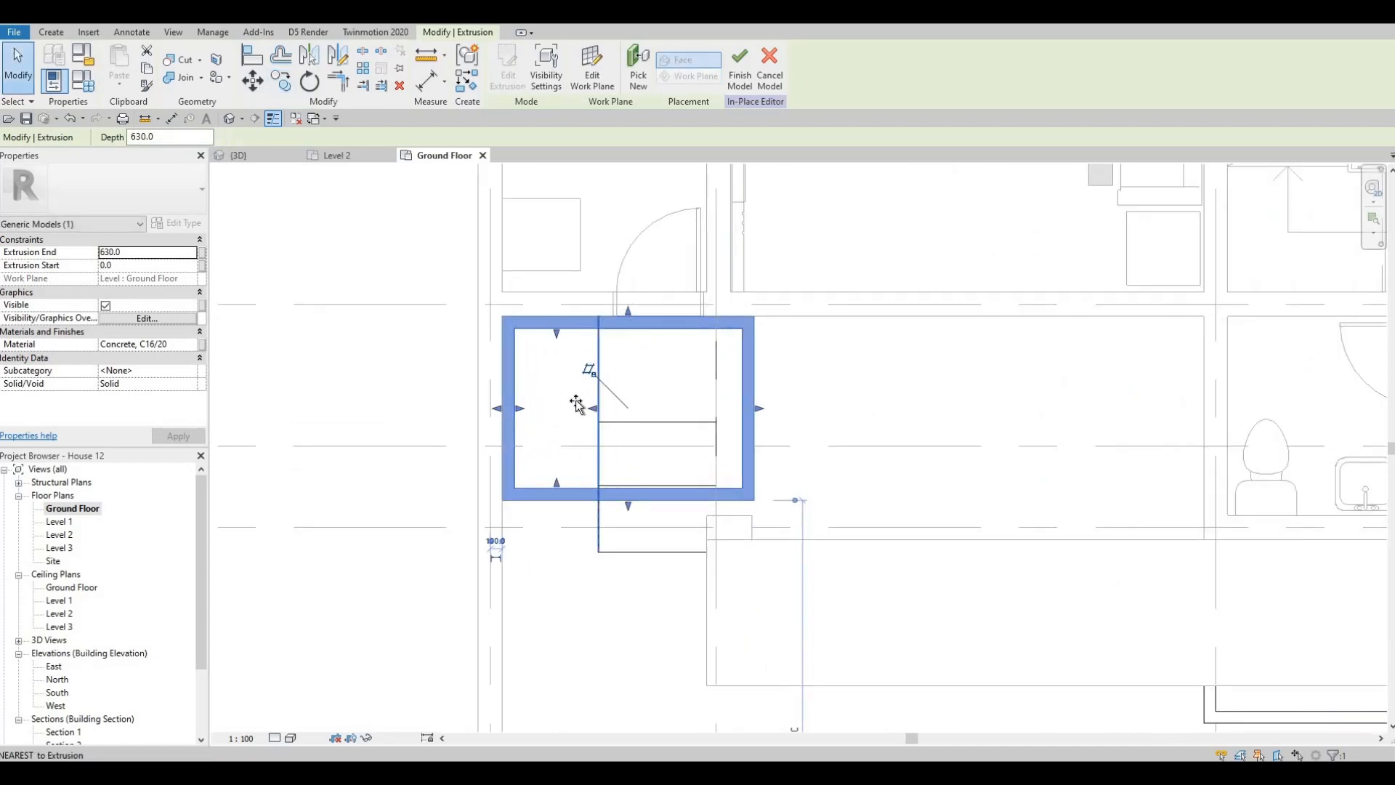
{"action": "left_click_drag", "start_coordinate": [577, 403], "coordinate": [568, 402]}
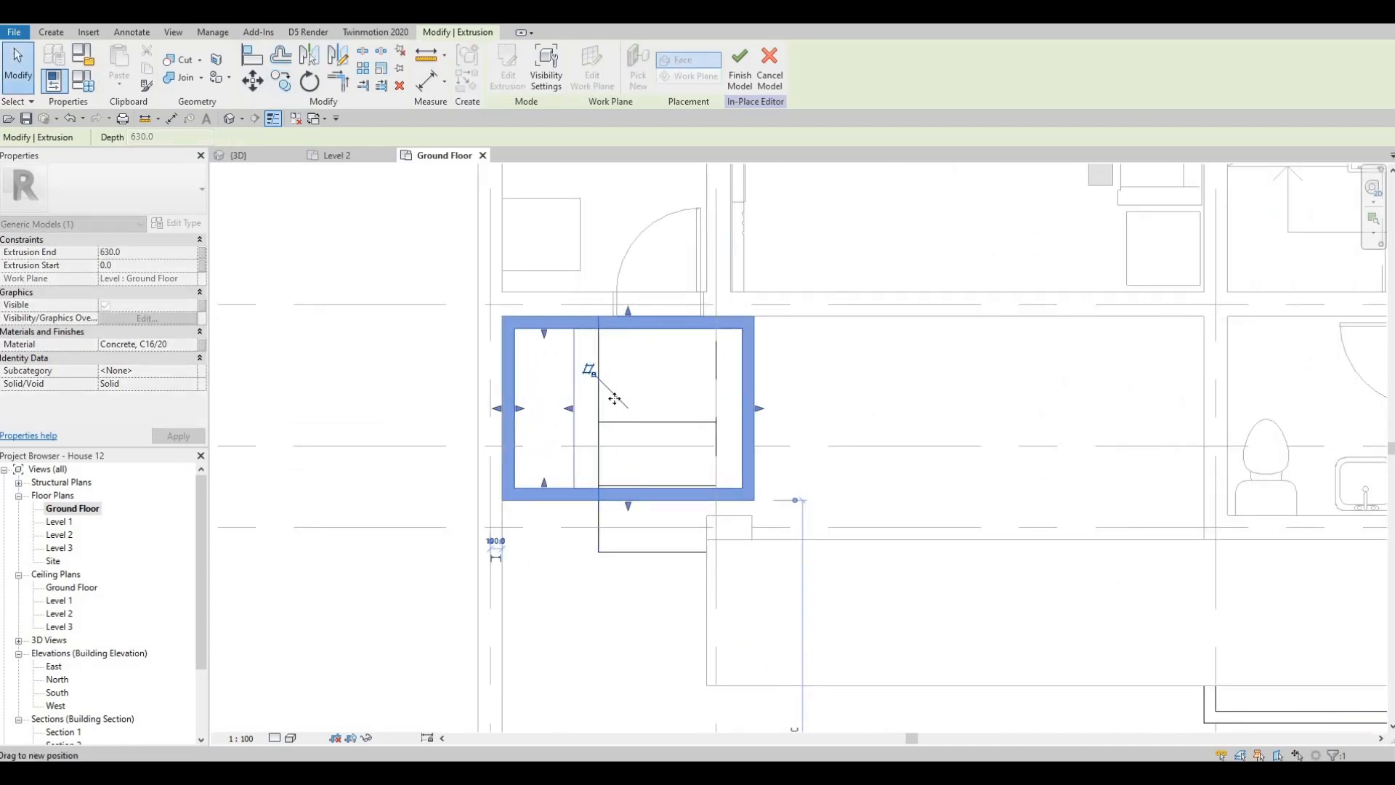
{"action": "left_click", "coordinate": [758, 420]}
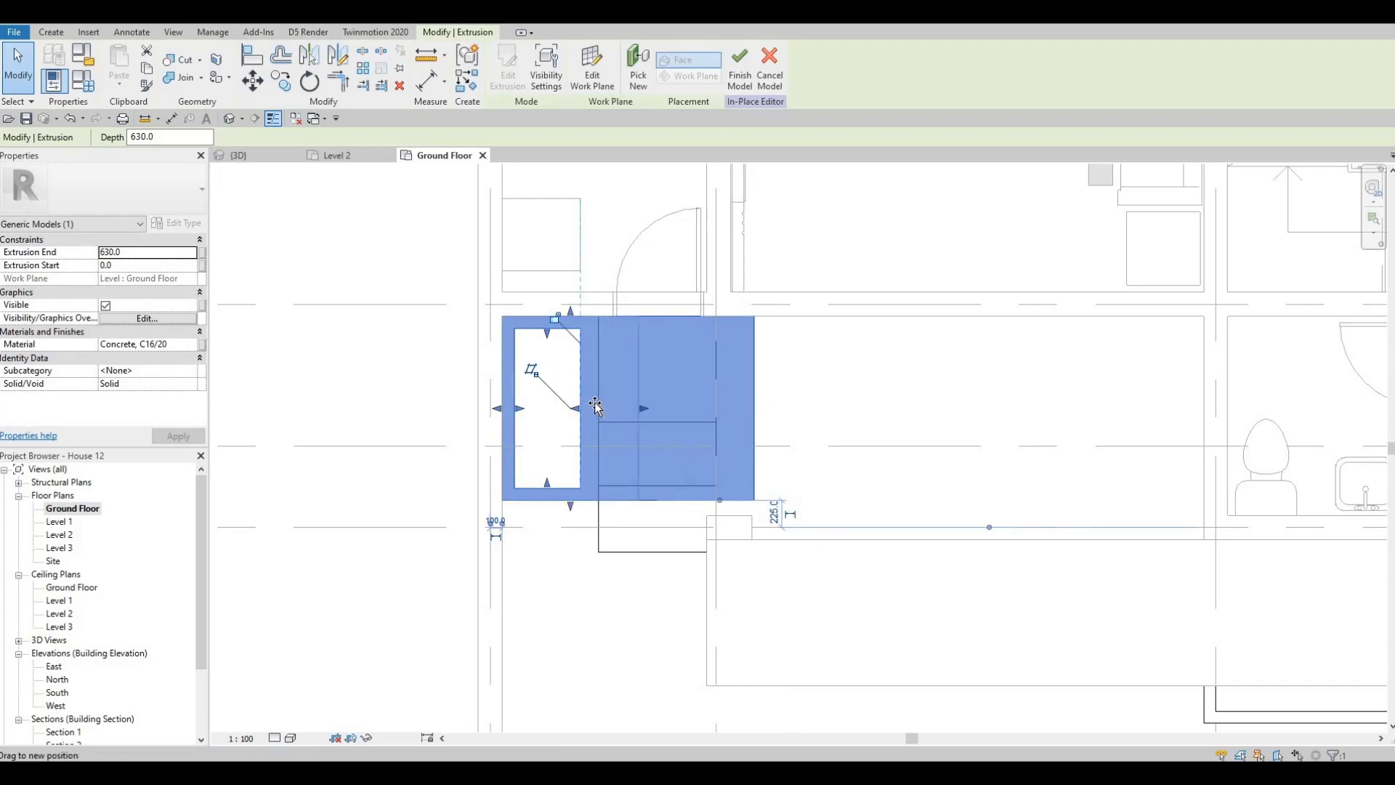
{"action": "left_click_drag", "start_coordinate": [595, 405], "coordinate": [589, 410]}
{"action": "scroll", "coordinate": [937, 494], "scroll_direction": "down", "scroll_amount": 2}
{"action": "middle_click_drag", "start_coordinate": [943, 492], "coordinate": [791, 449]}
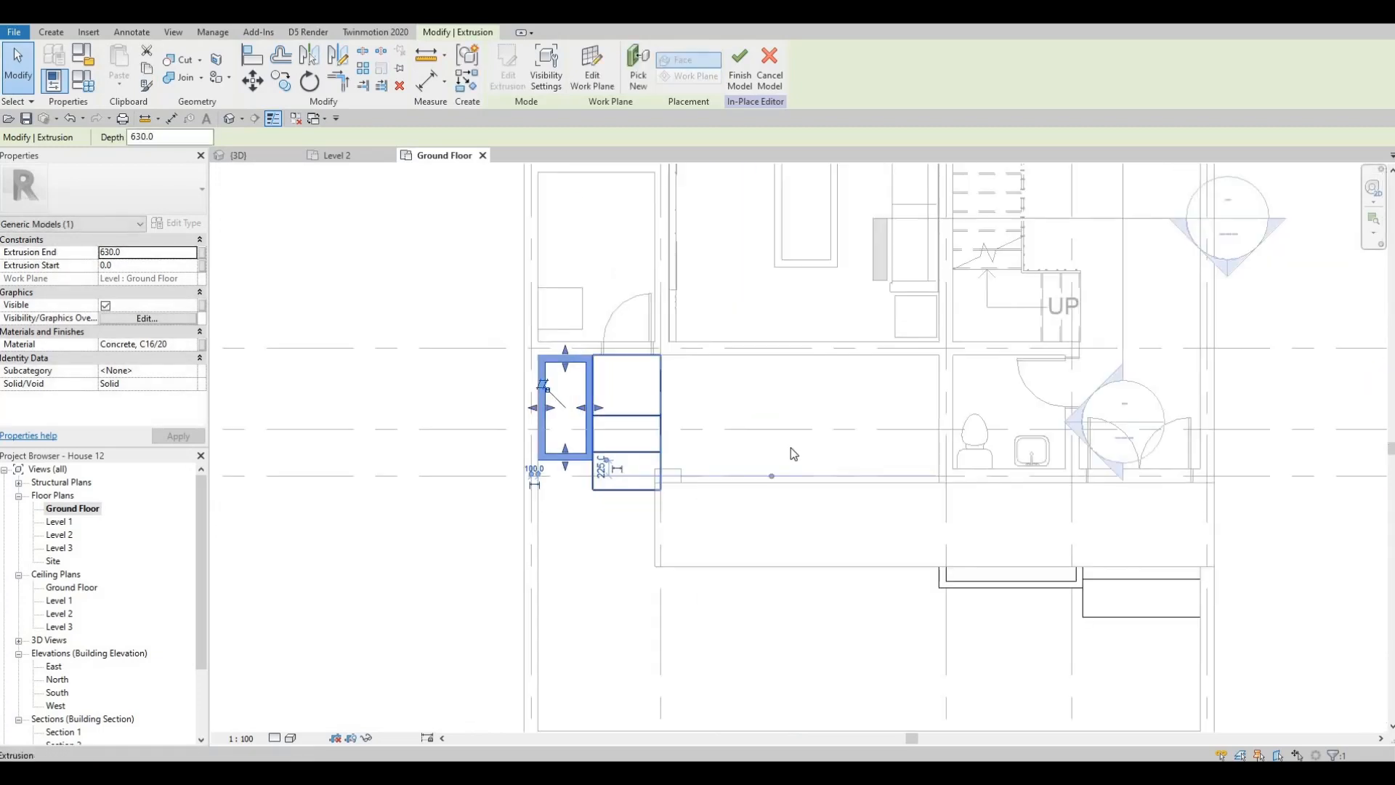
{"action": "key", "text": "Escape"}
{"action": "key", "text": "Escape"}
- Copy the plant fill from the original planter into the new planter box and shrink it to the box's inner width
{"action": "middle_click_drag", "start_coordinate": [977, 574], "coordinate": [780, 458]}
{"action": "left_click", "coordinate": [788, 453]}
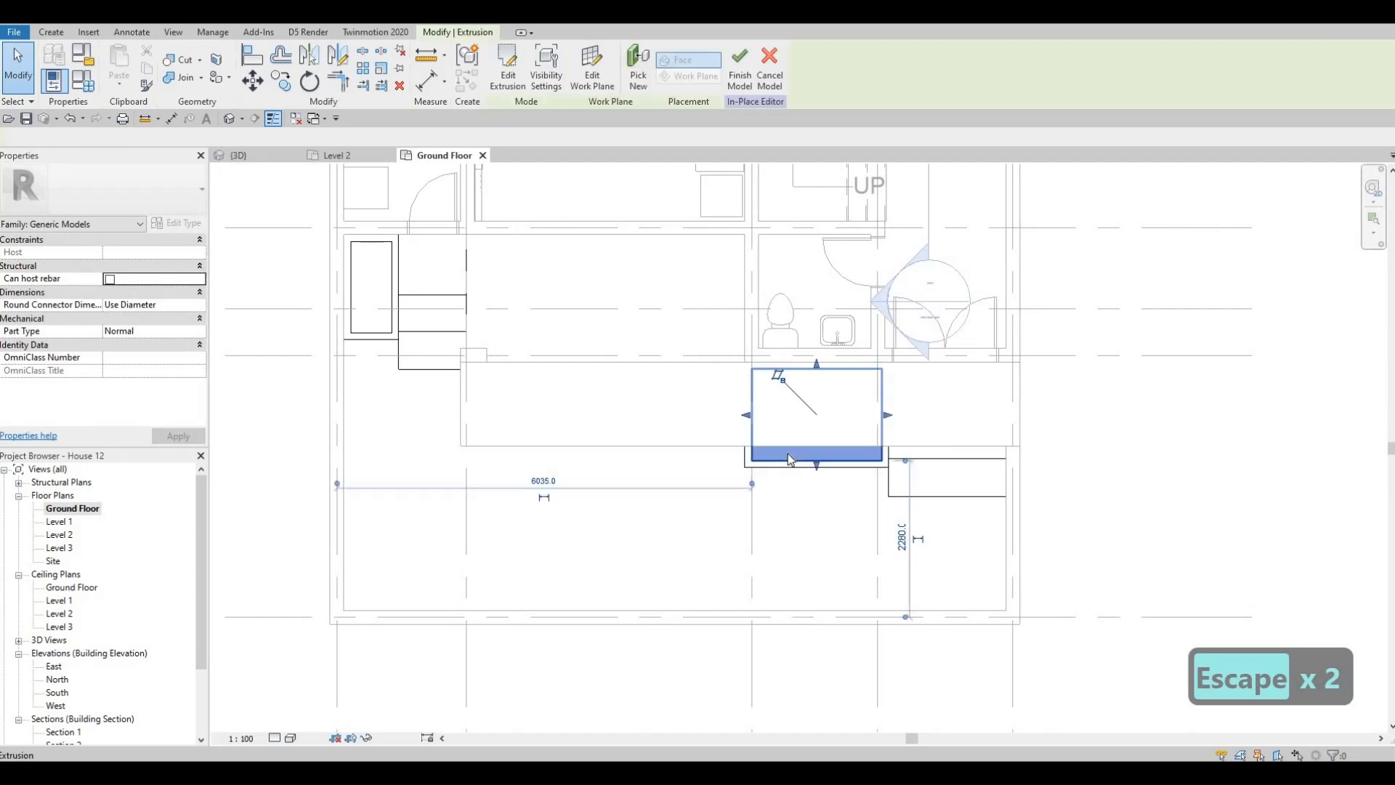
{"action": "key", "text": "c"}
{"action": "key", "text": "o"}
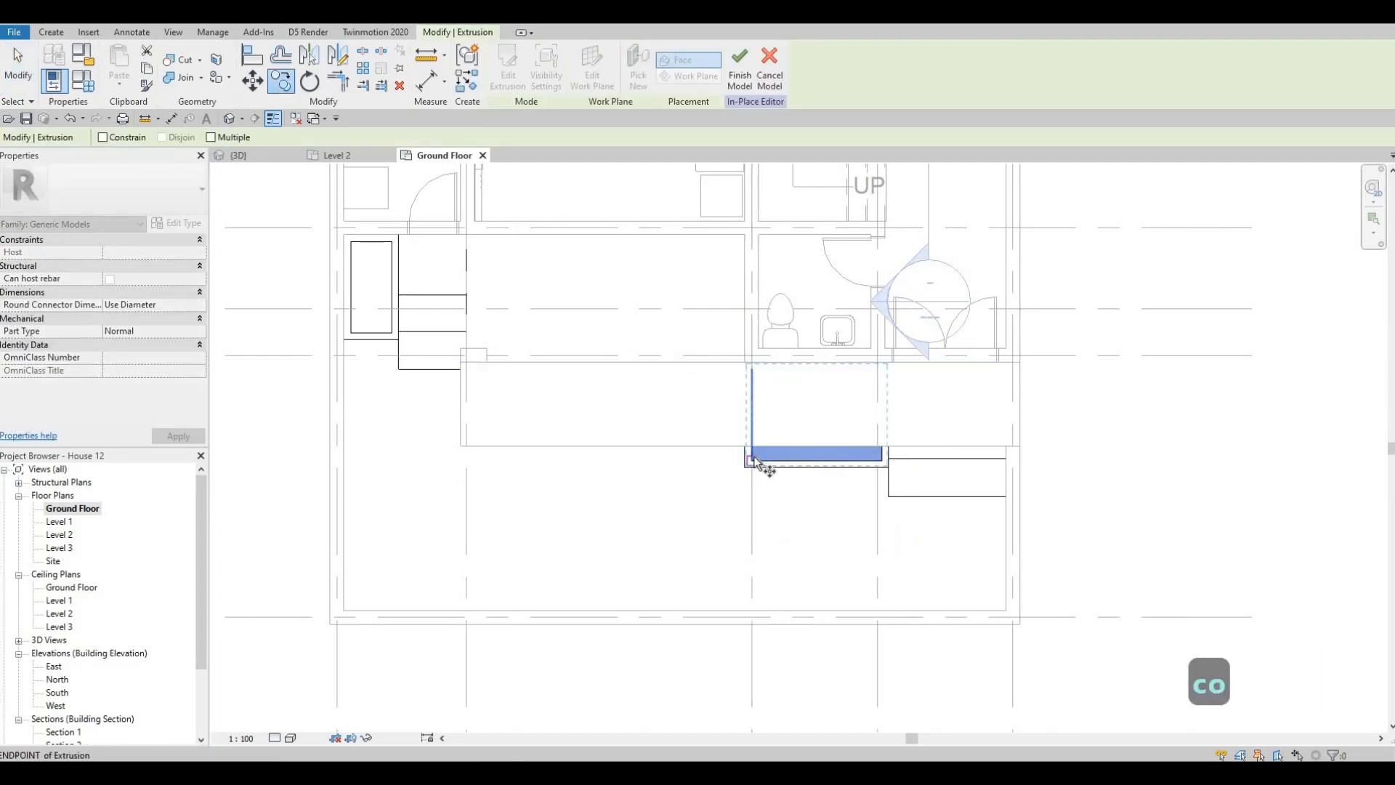
{"action": "left_click", "coordinate": [752, 460]}
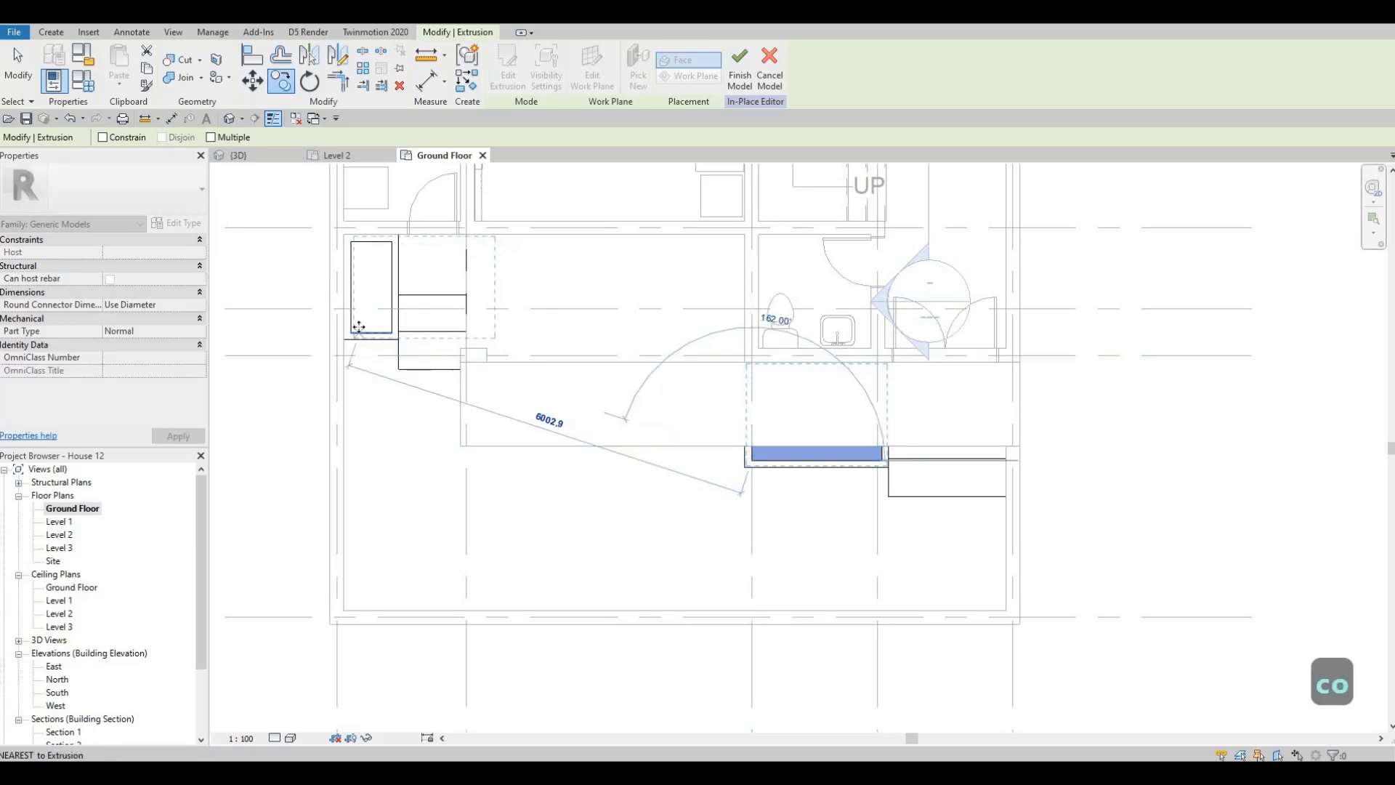
{"action": "left_click", "coordinate": [367, 308]}
{"action": "scroll", "coordinate": [568, 281], "scroll_direction": "up", "scroll_amount": 3}
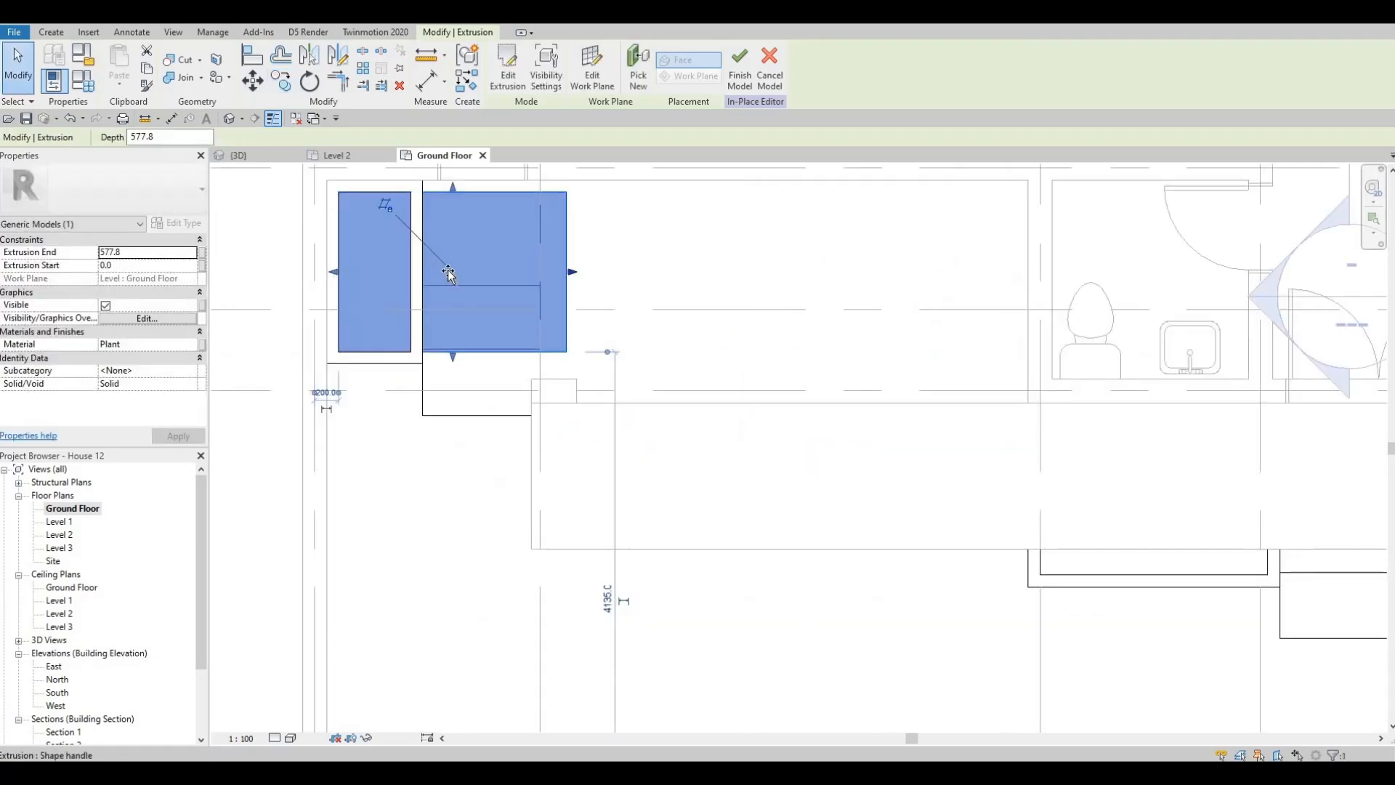
{"action": "key", "text": "Escape"}
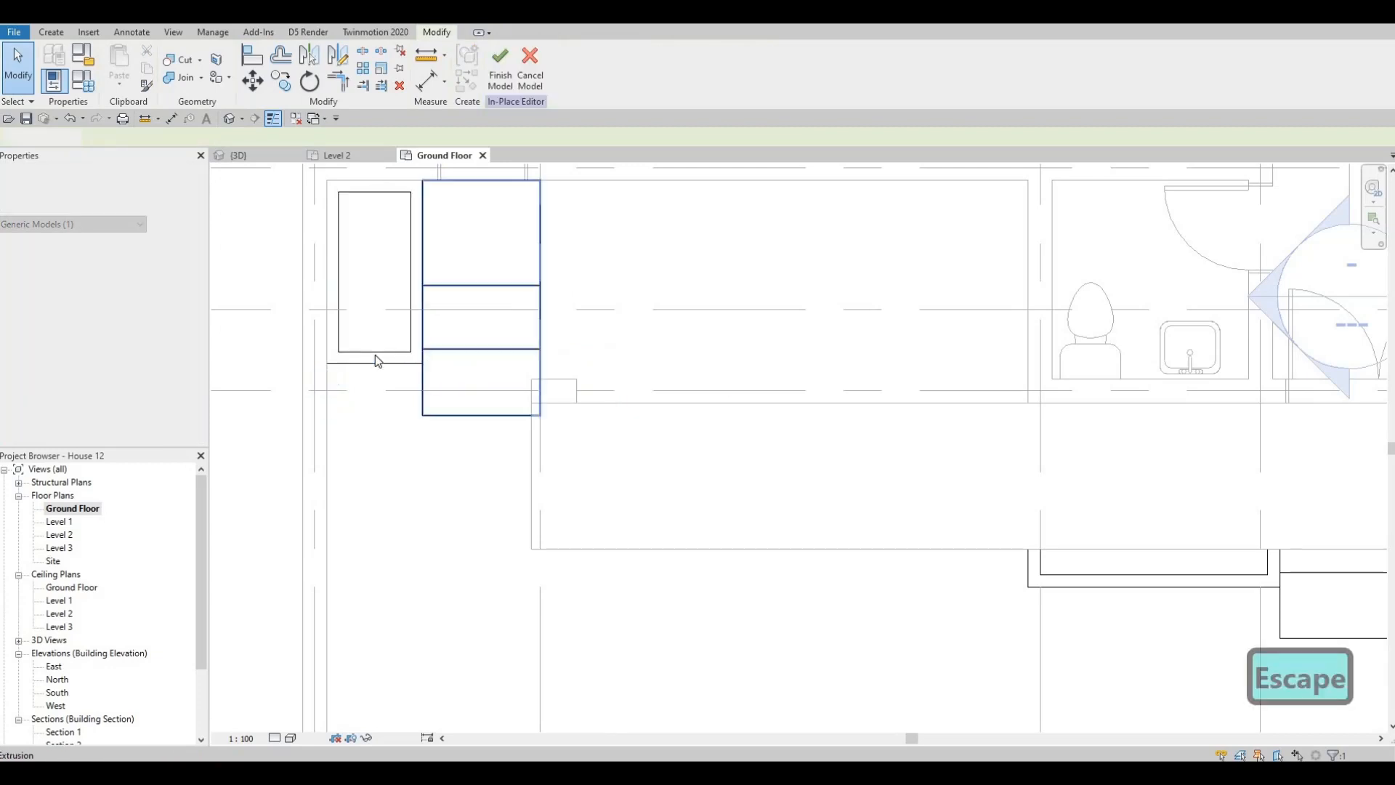
- Lengthen the new planter box and its plant fill in line with the front edge of the steps, and finish the in-place model
{"action": "scroll", "coordinate": [414, 377], "scroll_direction": "down", "scroll_amount": 4}
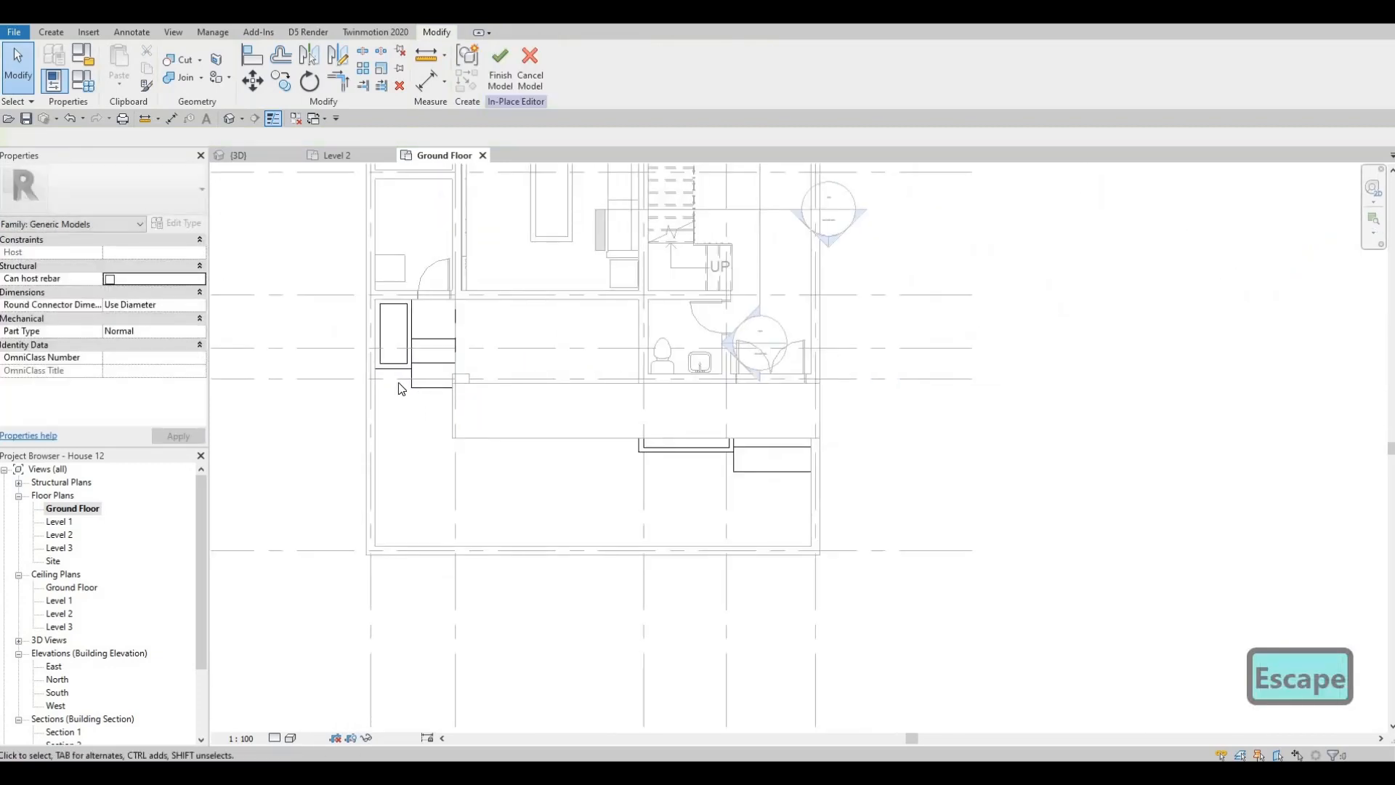
{"action": "scroll", "coordinate": [371, 370], "scroll_direction": "up", "scroll_amount": 4}
{"action": "left_click", "coordinate": [373, 335]}
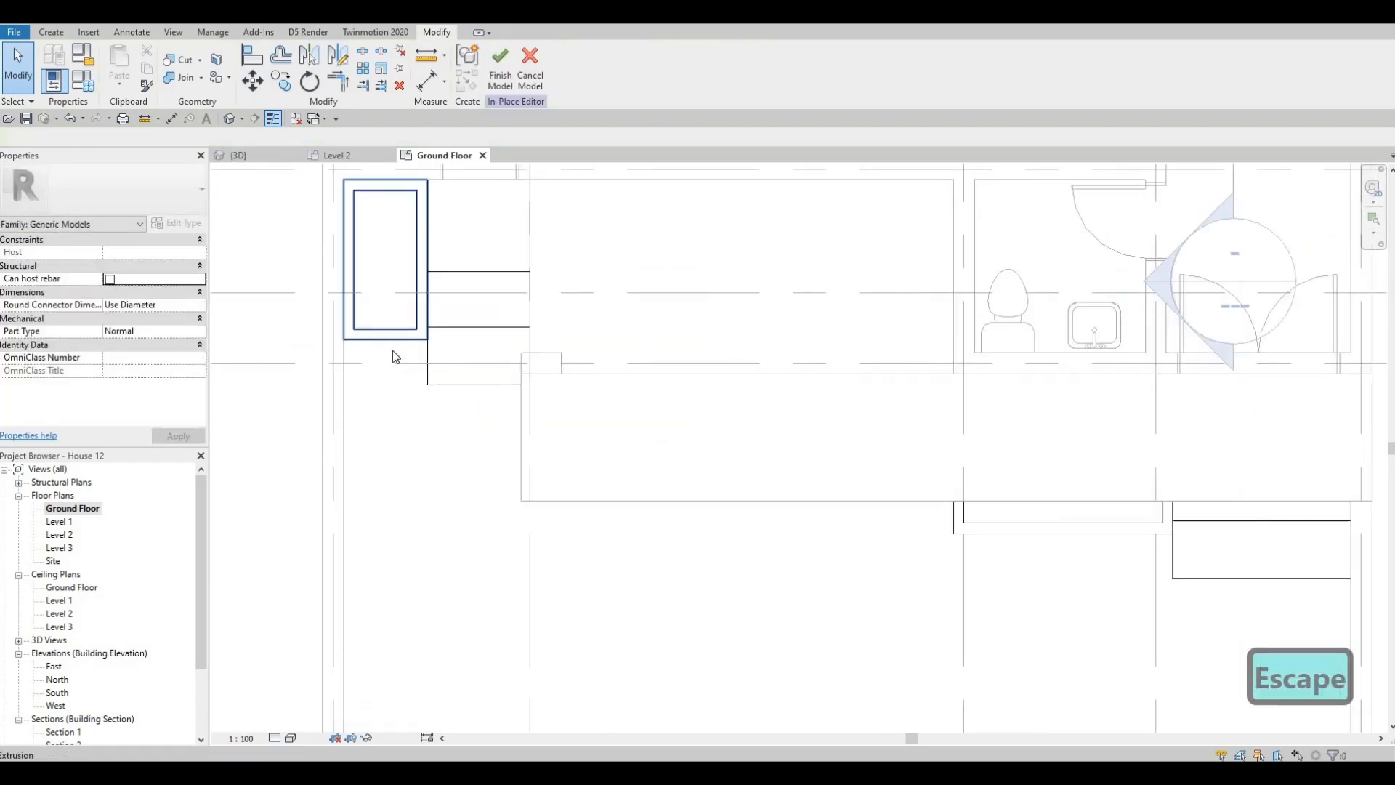
{"action": "scroll", "coordinate": [383, 347], "scroll_direction": "up", "scroll_amount": 3}
{"action": "left_click_drag", "start_coordinate": [389, 348], "coordinate": [392, 411]}
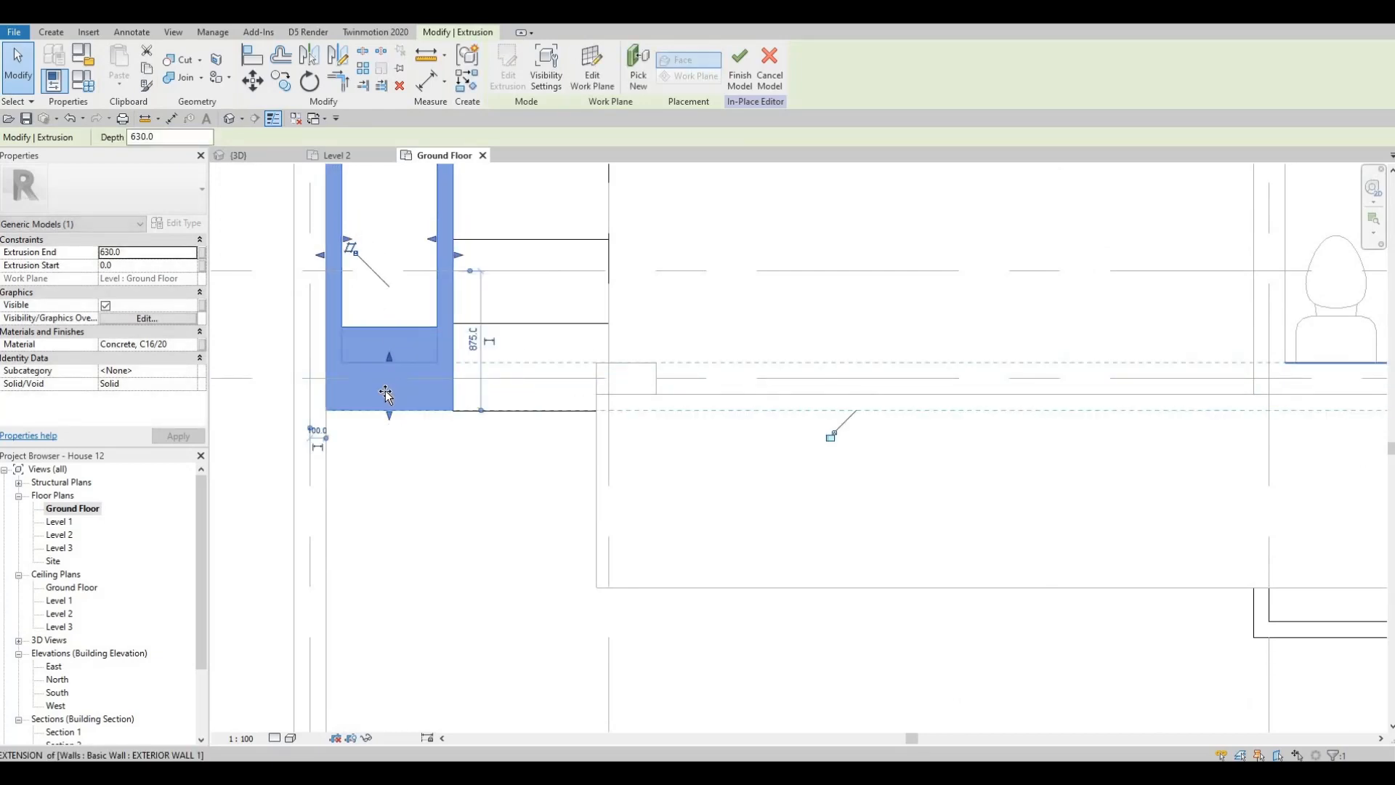
{"action": "left_click_drag", "start_coordinate": [385, 393], "coordinate": [605, 216]}
{"action": "key", "text": "Escape"}
{"action": "key", "text": "Escape"}
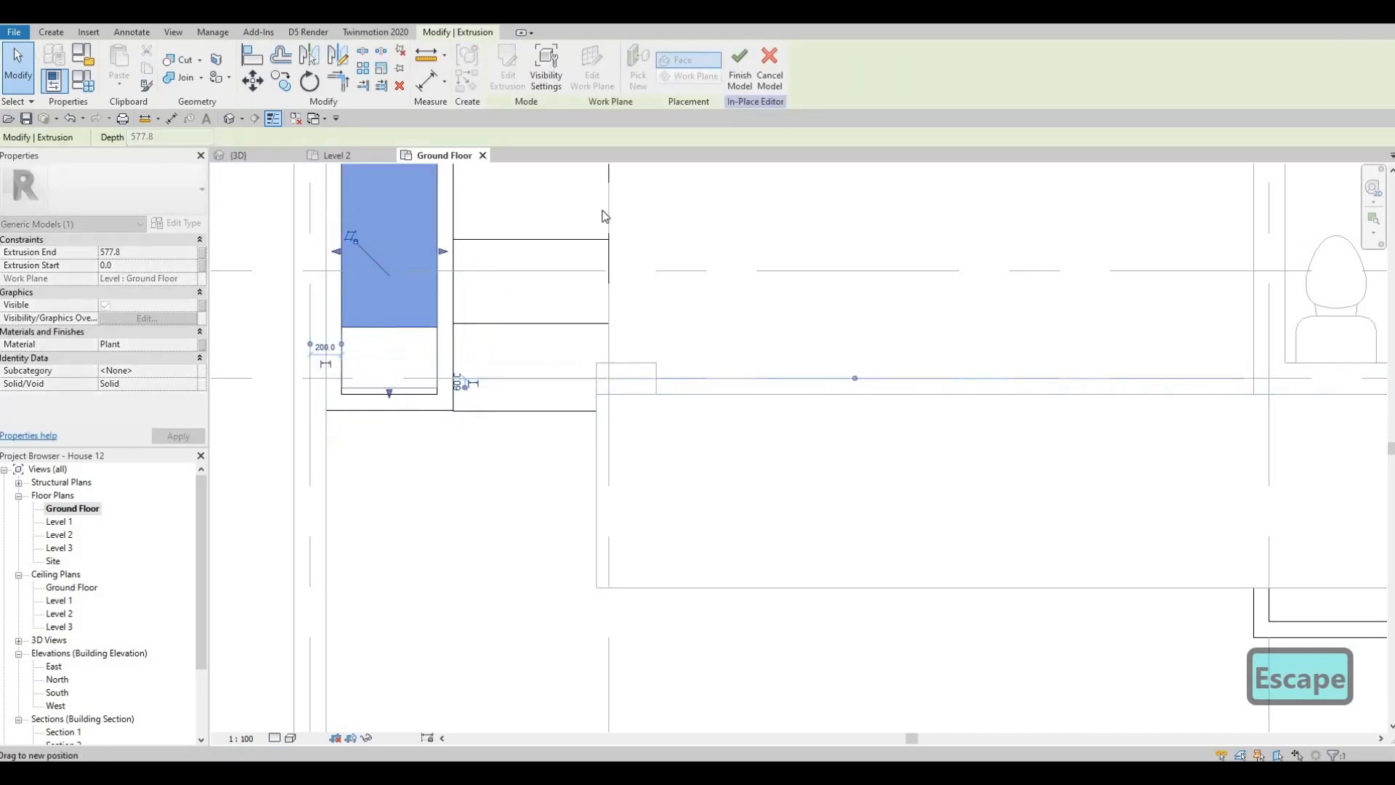
{"action": "left_click", "coordinate": [739, 69]}
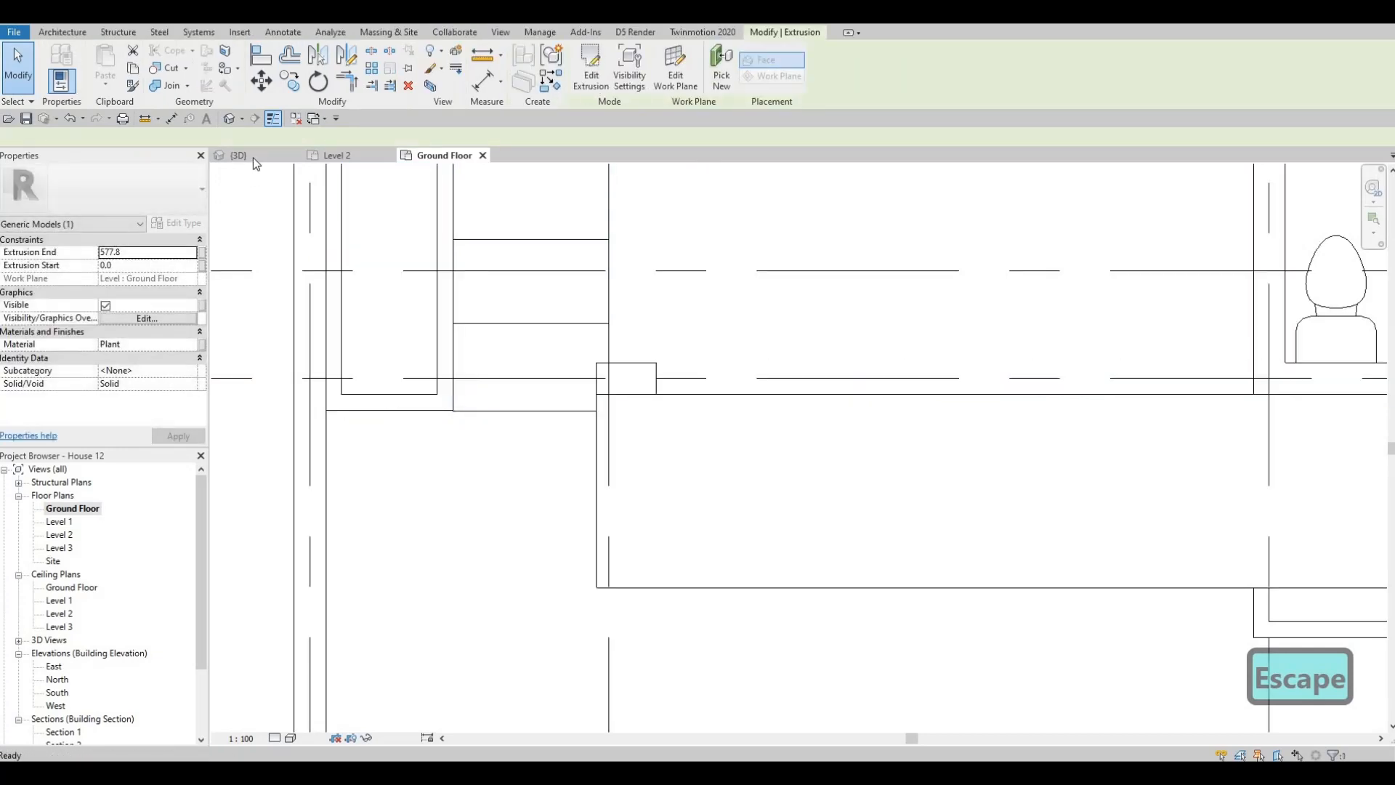
- Examine the finished steps, planter boxes and front yard floor in the 3D view
{"action": "key", "text": "ctrl+Tab"}
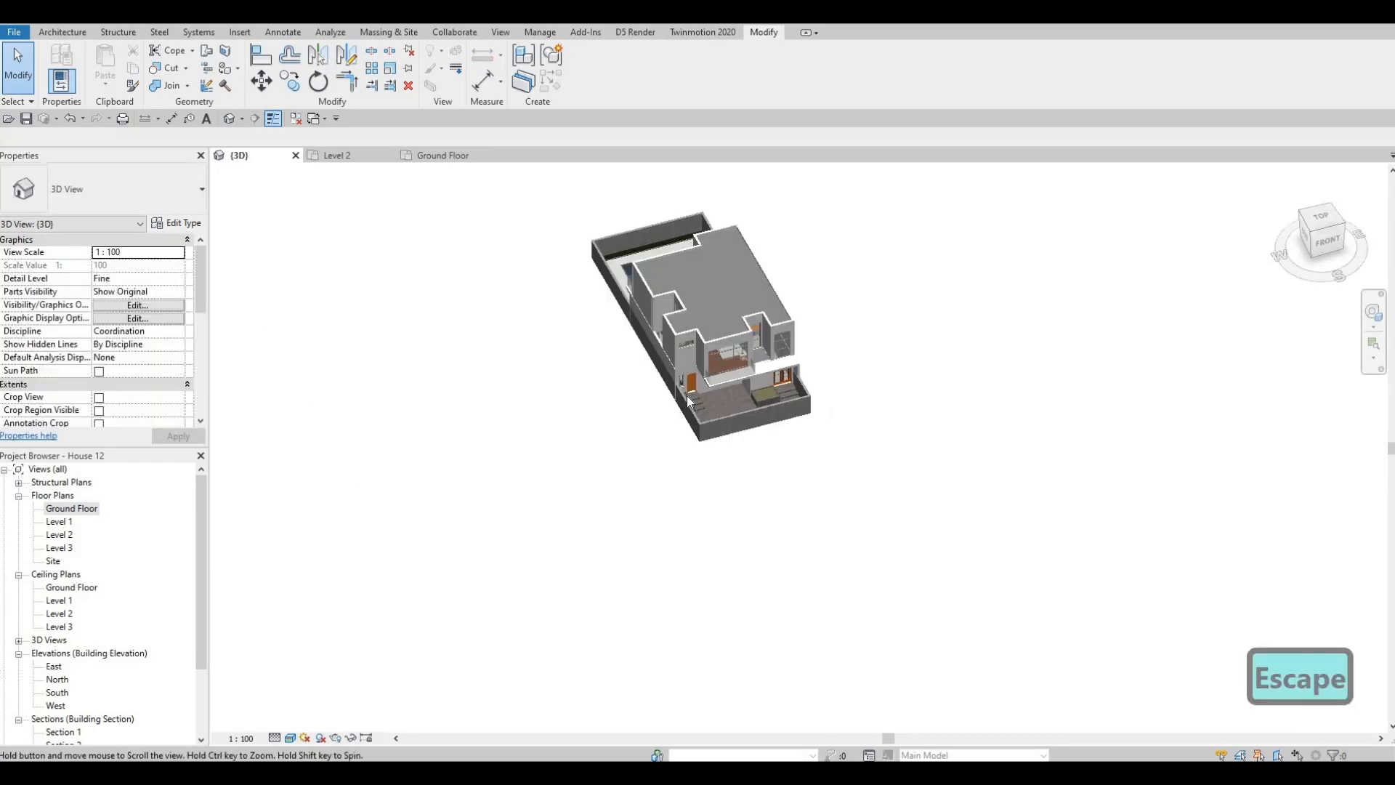
{"action": "scroll", "coordinate": [767, 399], "scroll_direction": "up", "scroll_amount": 4}
{"action": "middle_click_drag", "start_coordinate": [353, 450], "coordinate": [509, 446], "text": "shift"}
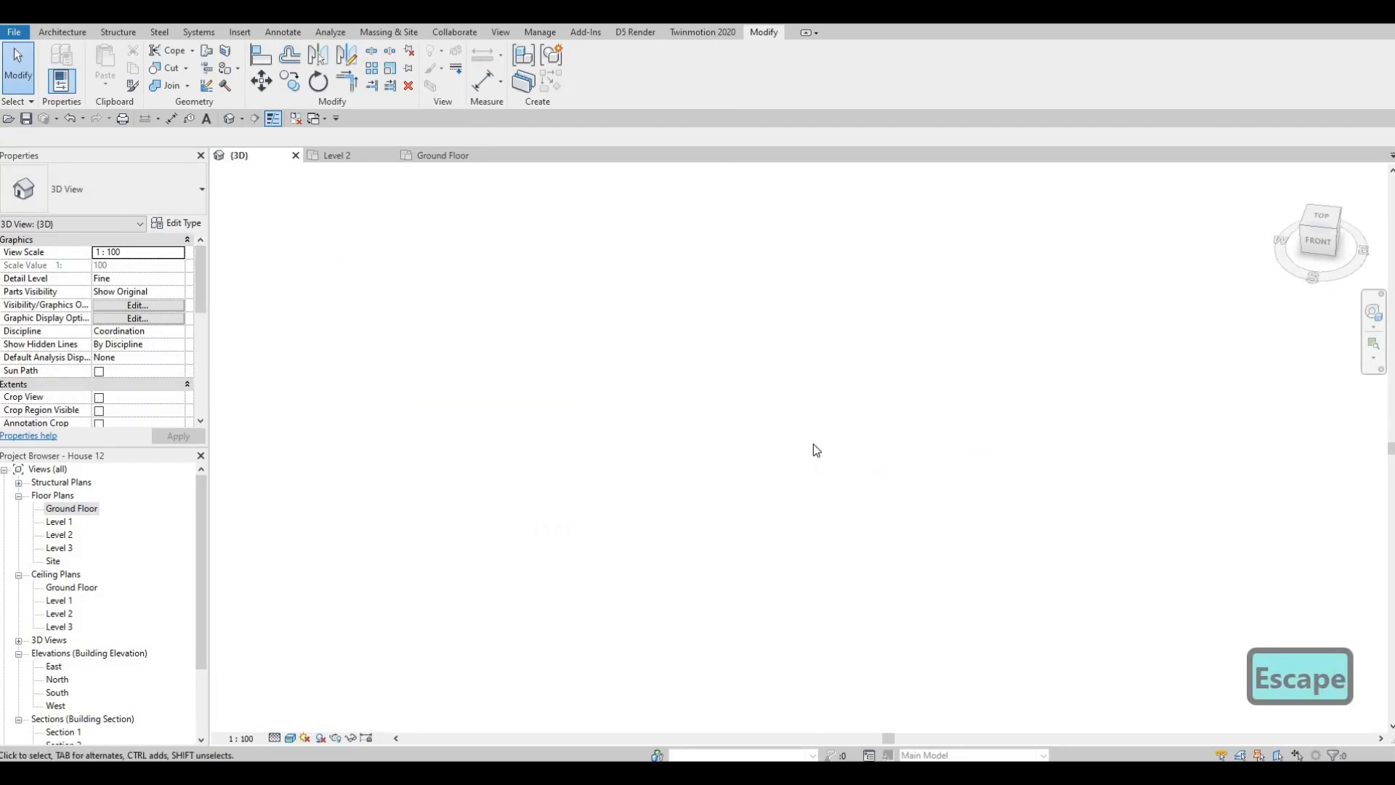
{"action": "scroll", "coordinate": [813, 443], "scroll_direction": "down", "scroll_amount": 1}
{"action": "middle_click_drag", "start_coordinate": [1235, 433], "coordinate": [786, 447]}
{"action": "scroll", "coordinate": [719, 360], "scroll_direction": "up", "scroll_amount": 5}
{"action": "left_click", "coordinate": [743, 404]}
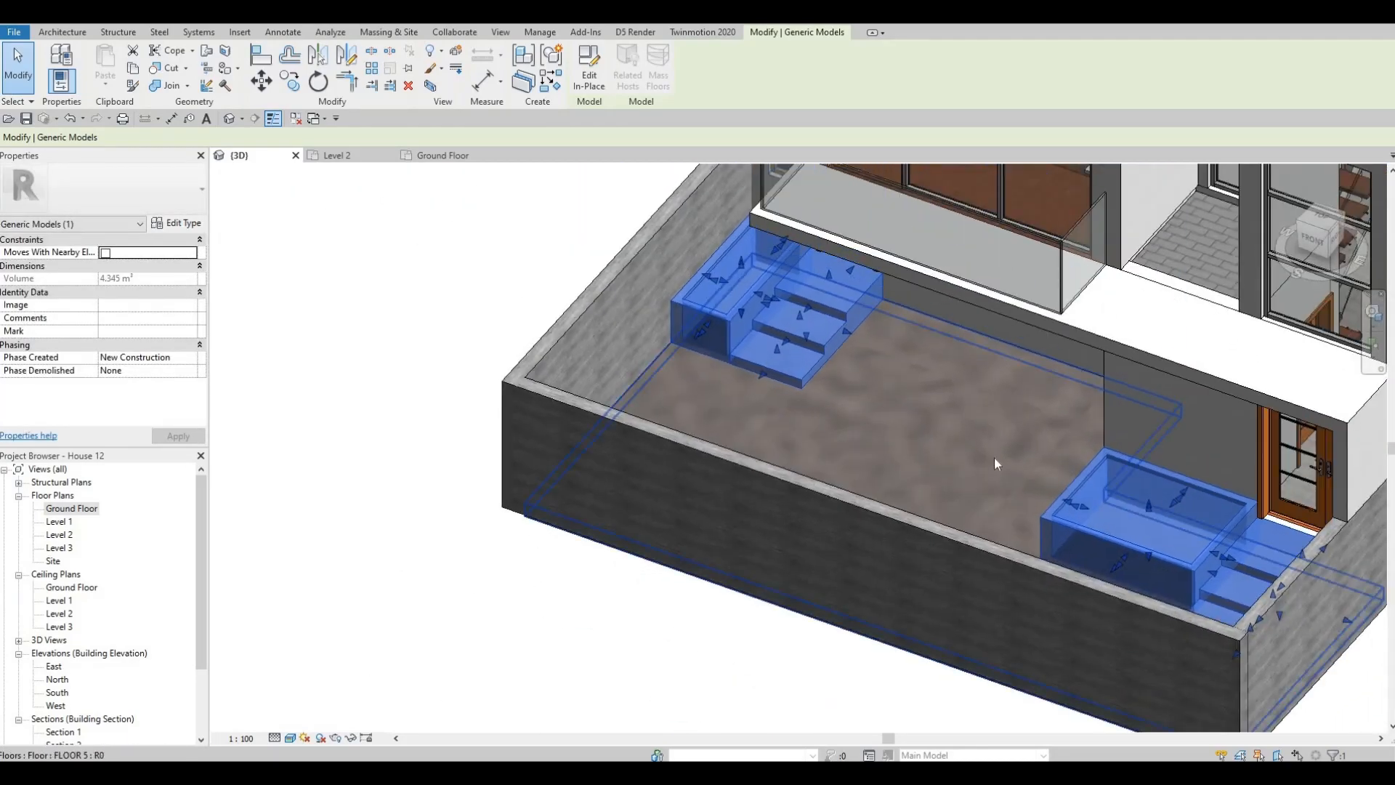
{"action": "middle_click_drag", "start_coordinate": [1094, 465], "coordinate": [819, 479], "text": "shift"}
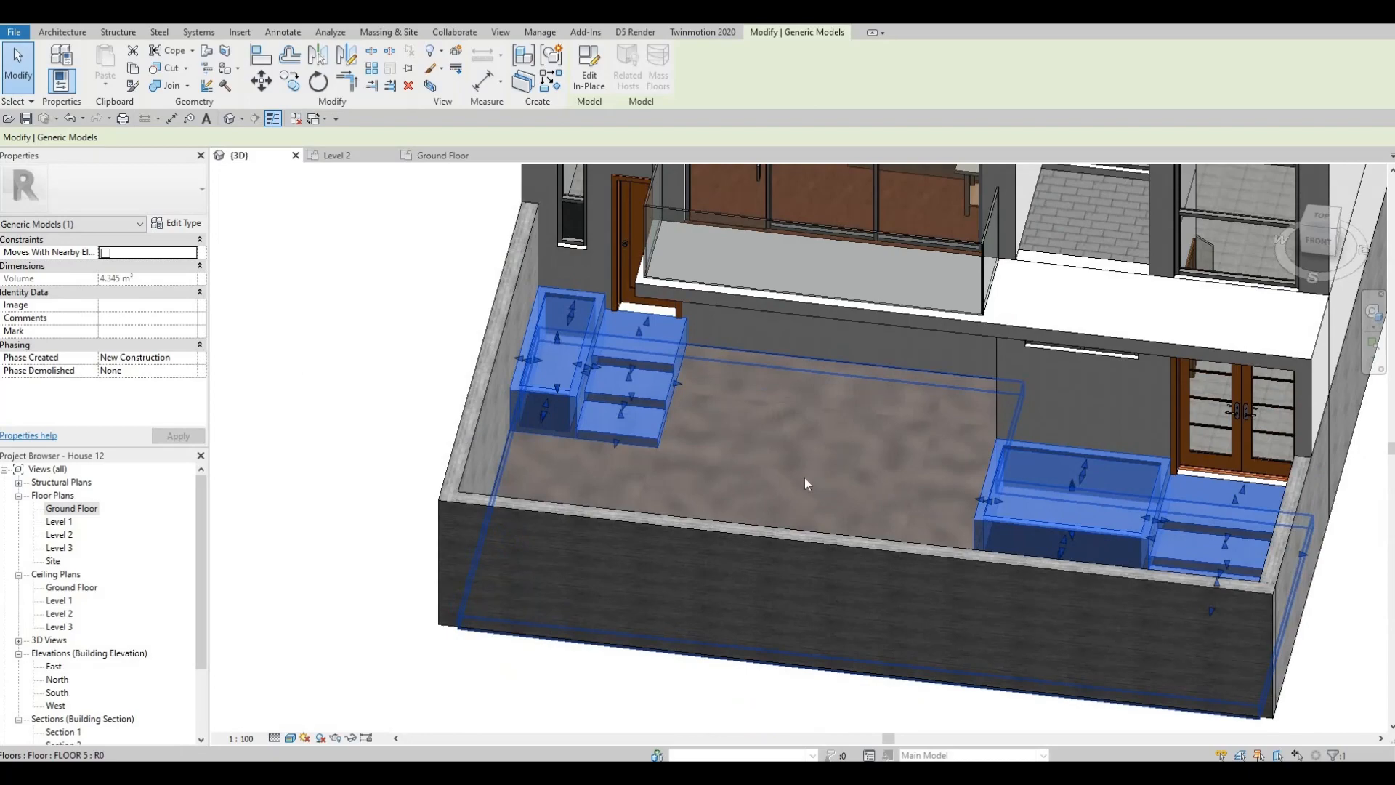
{"action": "key", "text": "Escape"}
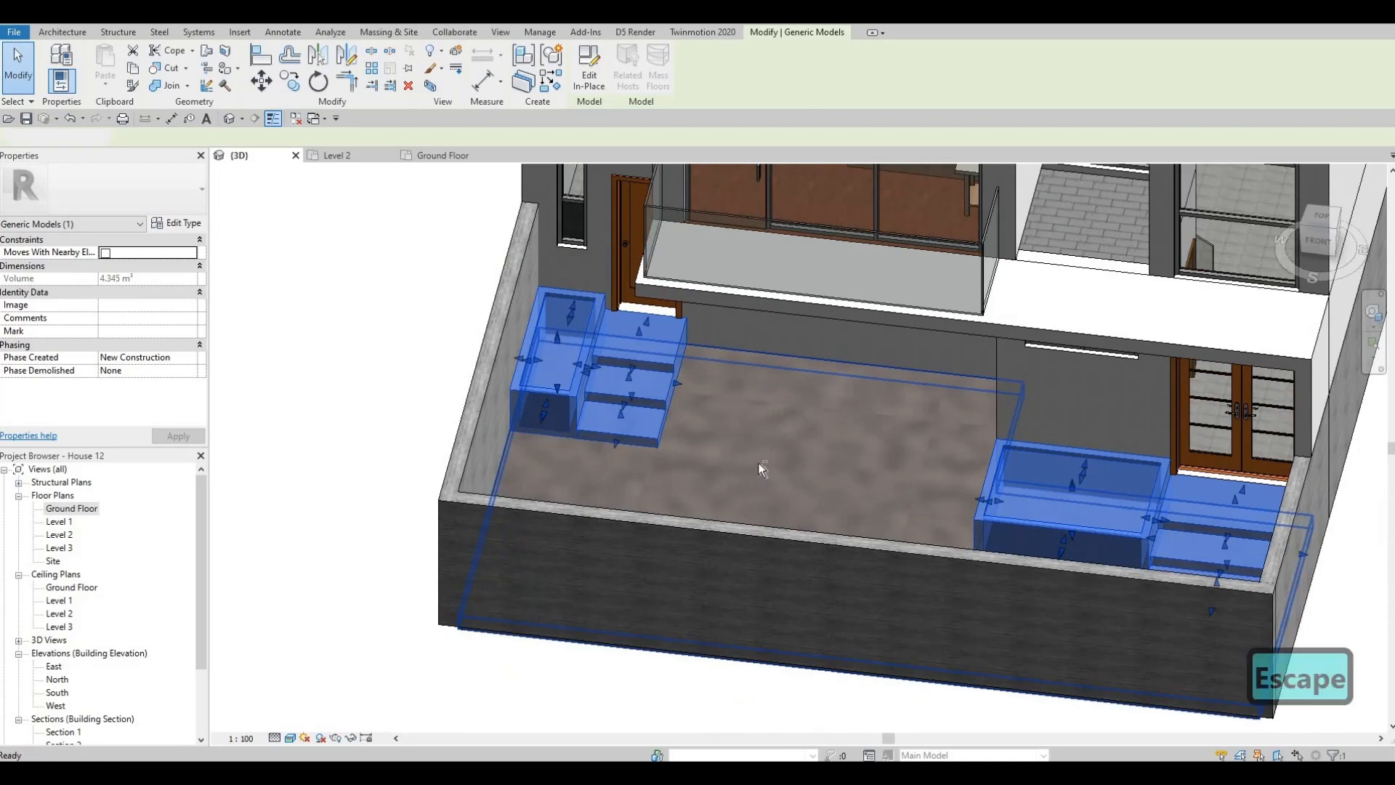
{"action": "key", "text": "Escape"}
{"action": "middle_click_drag", "start_coordinate": [828, 399], "coordinate": [672, 546], "text": "shift"}
{"action": "middle_click_drag", "start_coordinate": [605, 599], "coordinate": [564, 335], "text": "shift"}
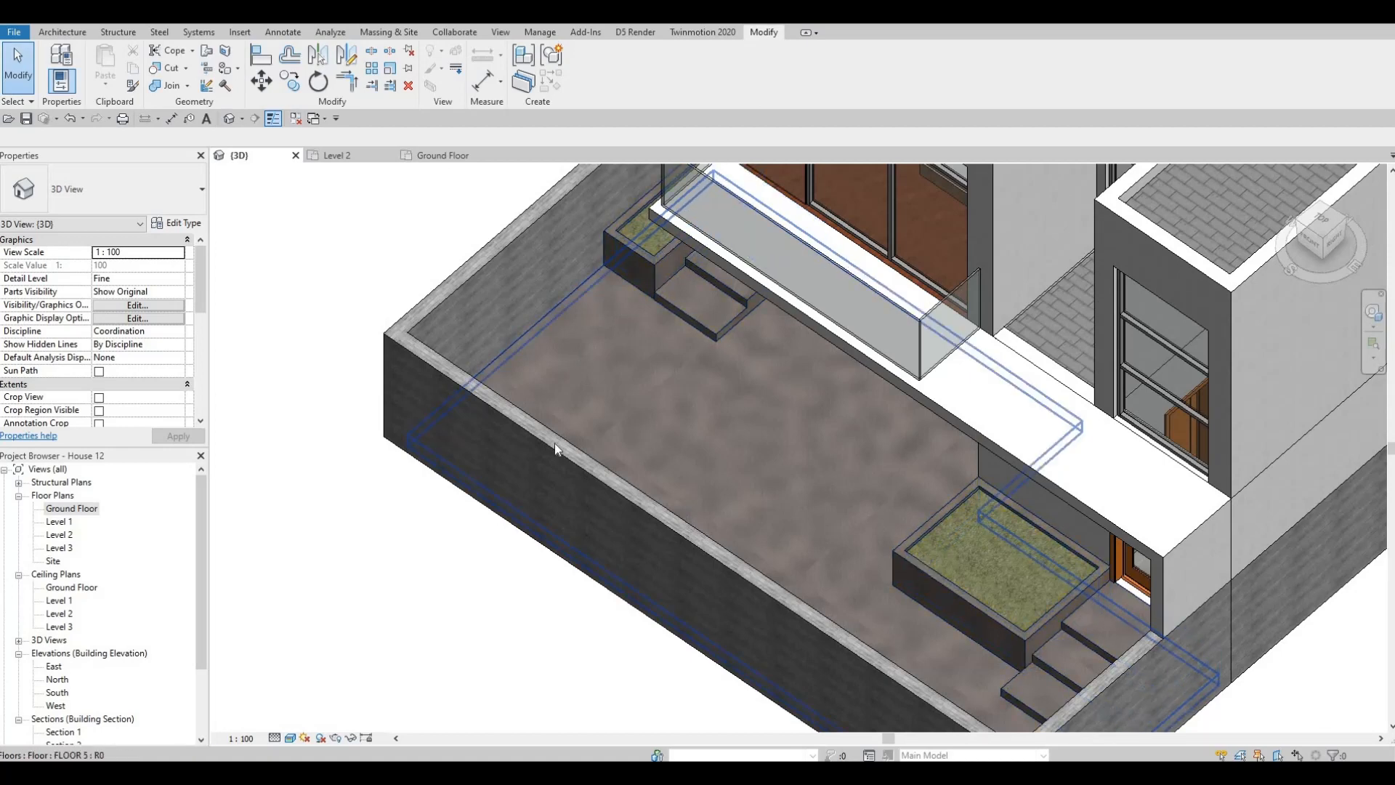
{"action": "middle_click_drag", "start_coordinate": [576, 411], "coordinate": [570, 421], "text": "shift"}
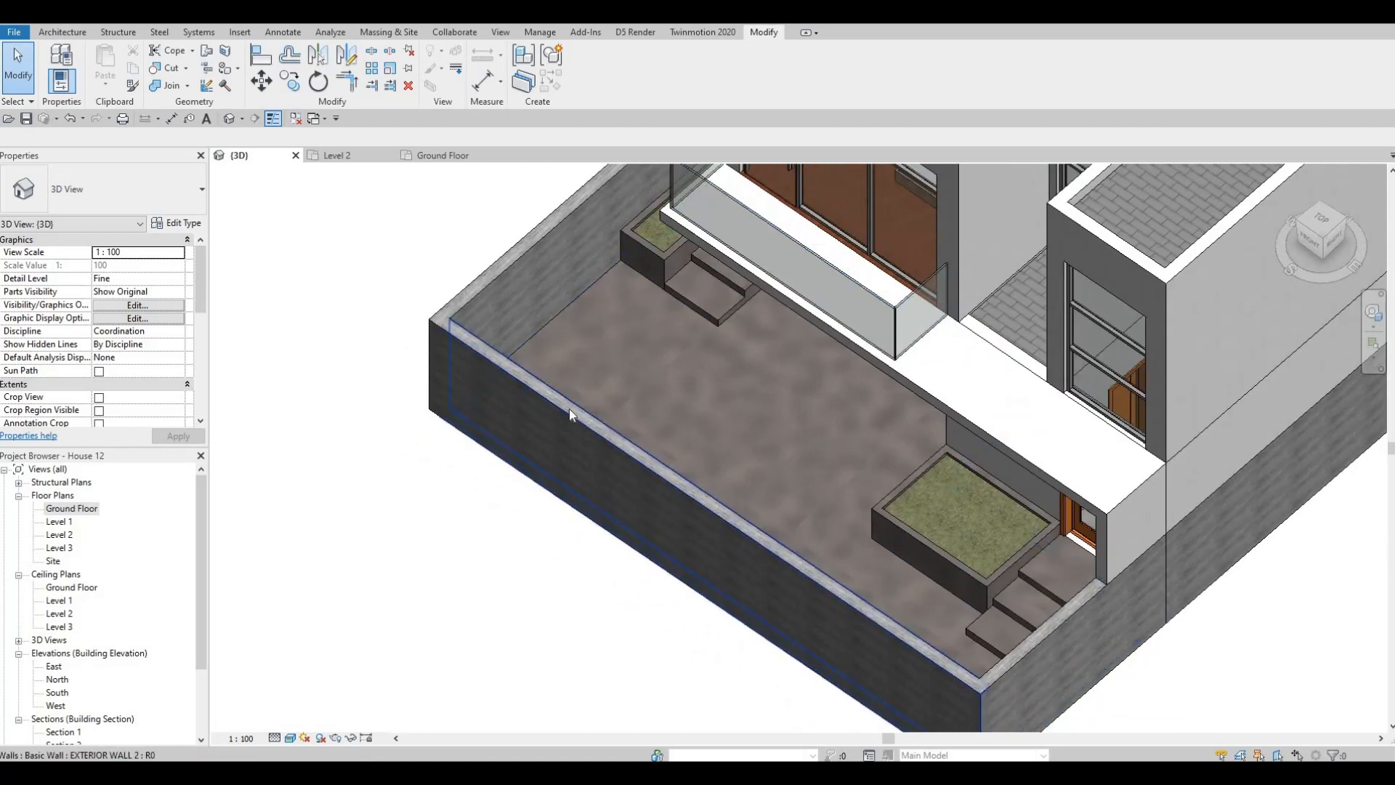
{"action": "left_click", "coordinate": [578, 326]}
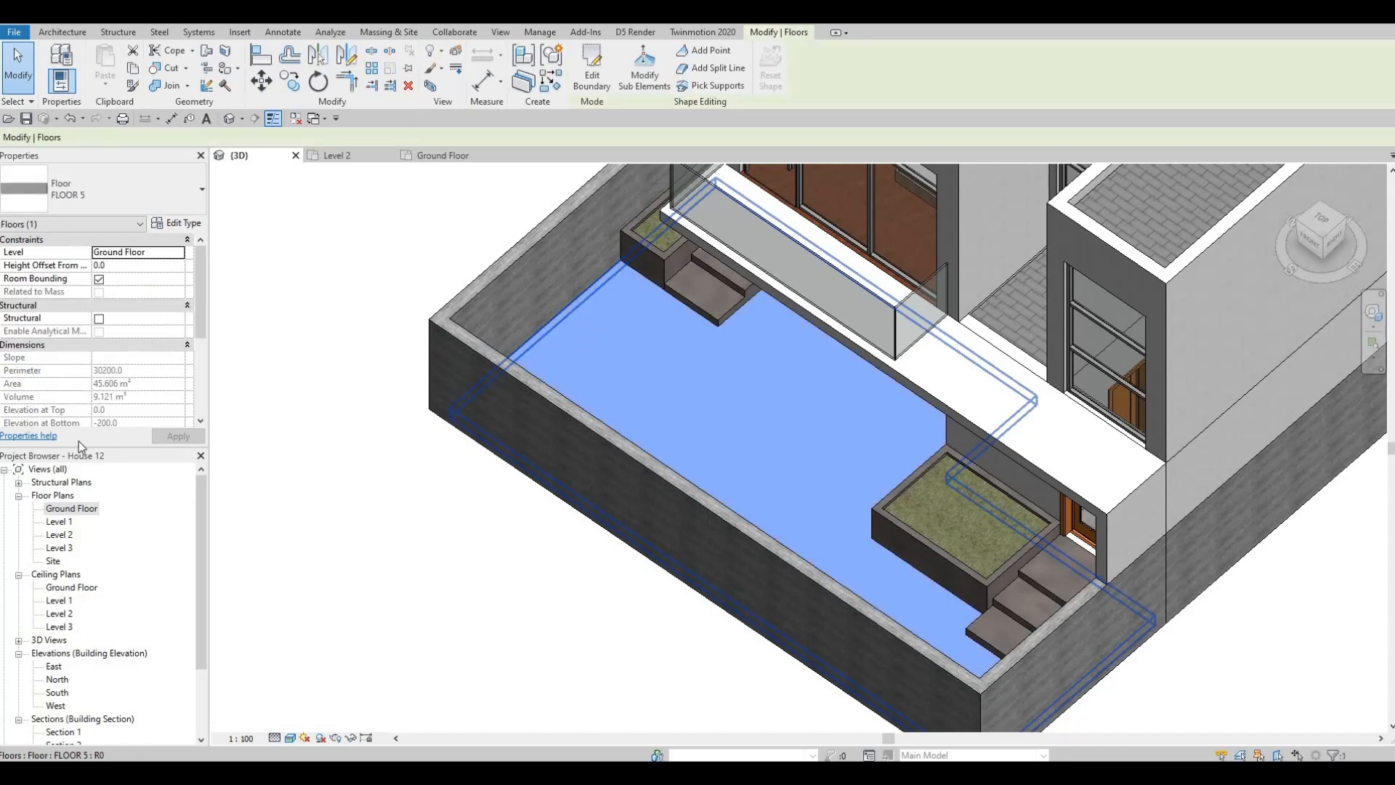
{"action": "key", "text": "Escape"}
- Create a FLOOR 2 strip on the Ground Floor, about 700 mm wide and 3510 mm long, along the grid 1 wall from planter to front wall
{"action": "middle_click_drag", "start_coordinate": [631, 307], "coordinate": [580, 488]}
{"action": "scroll", "coordinate": [580, 488], "scroll_direction": "down", "scroll_amount": 4}
{"action": "scroll", "coordinate": [905, 319], "scroll_direction": "up", "scroll_amount": 2}
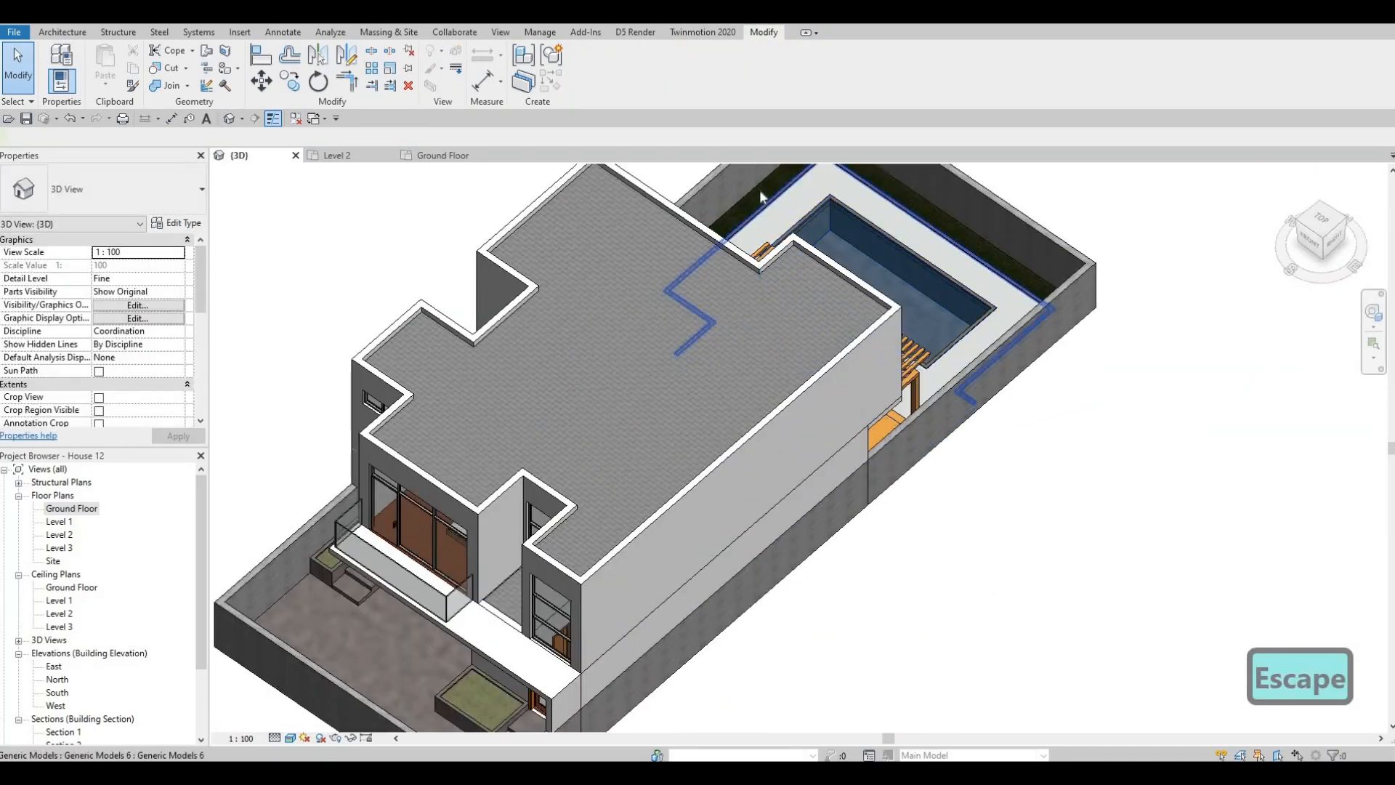
{"action": "left_click", "coordinate": [760, 195]}
{"action": "key", "text": "c"}
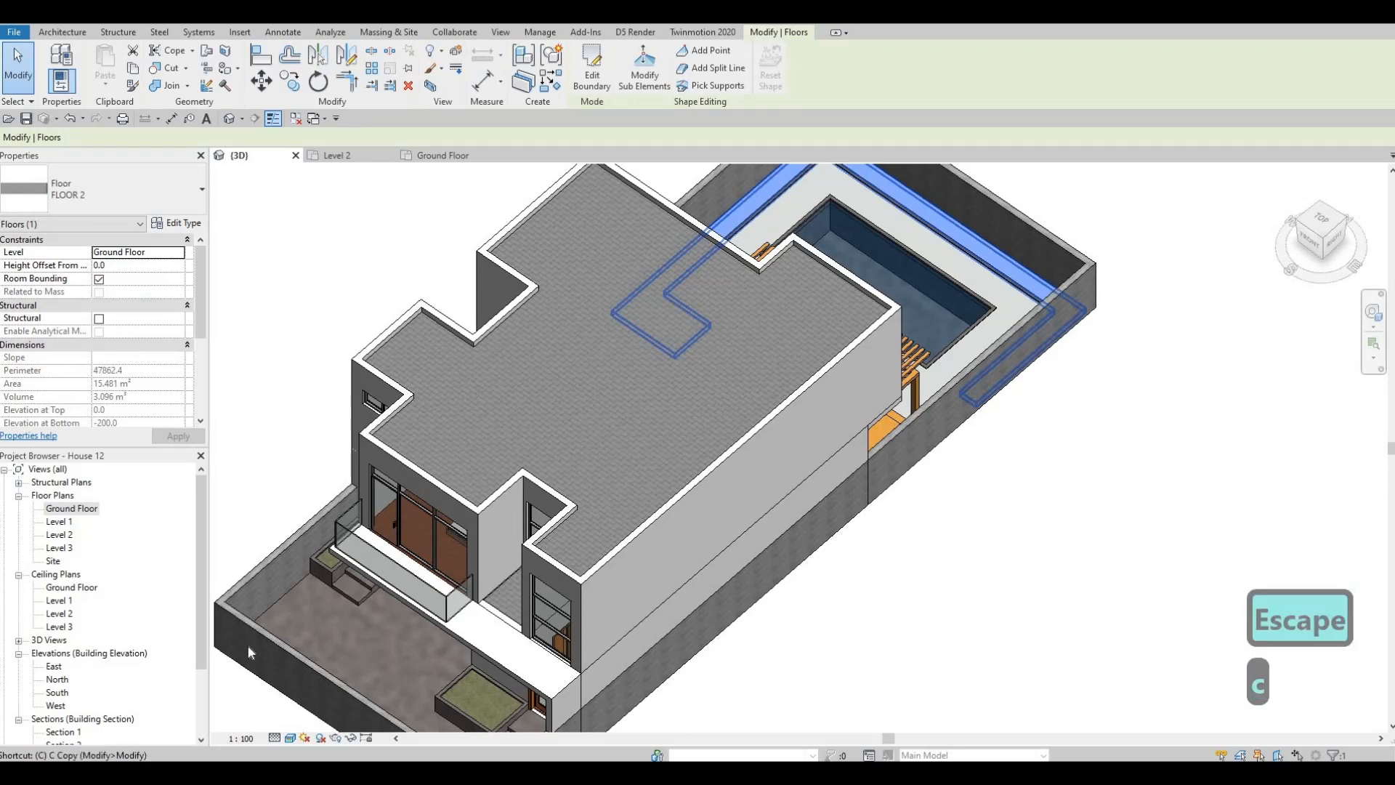
{"action": "key", "text": "s"}
{"action": "scroll", "coordinate": [618, 469], "scroll_direction": "down", "scroll_amount": 2}
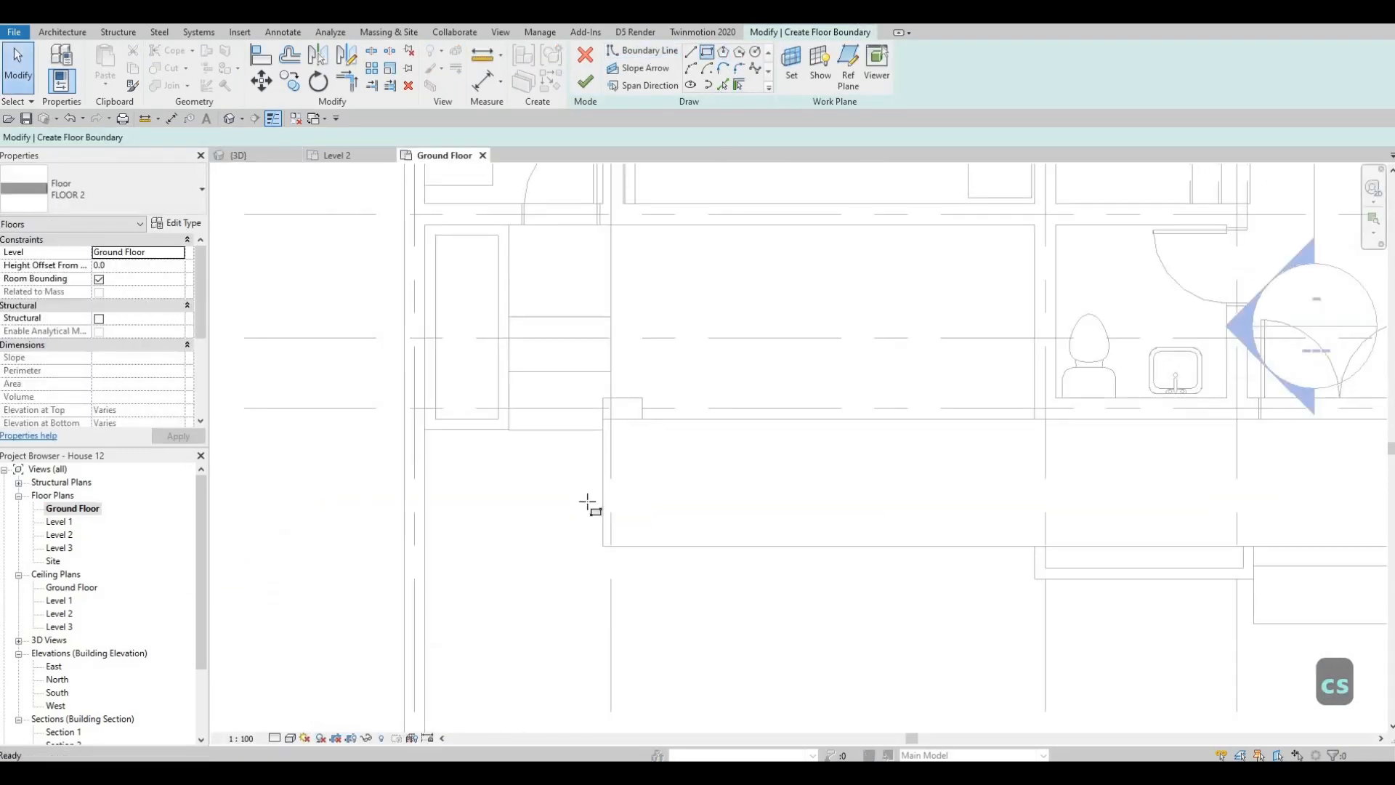
{"action": "scroll", "coordinate": [587, 502], "scroll_direction": "down", "scroll_amount": 2}
{"action": "middle_click_drag", "start_coordinate": [505, 619], "coordinate": [536, 449]}
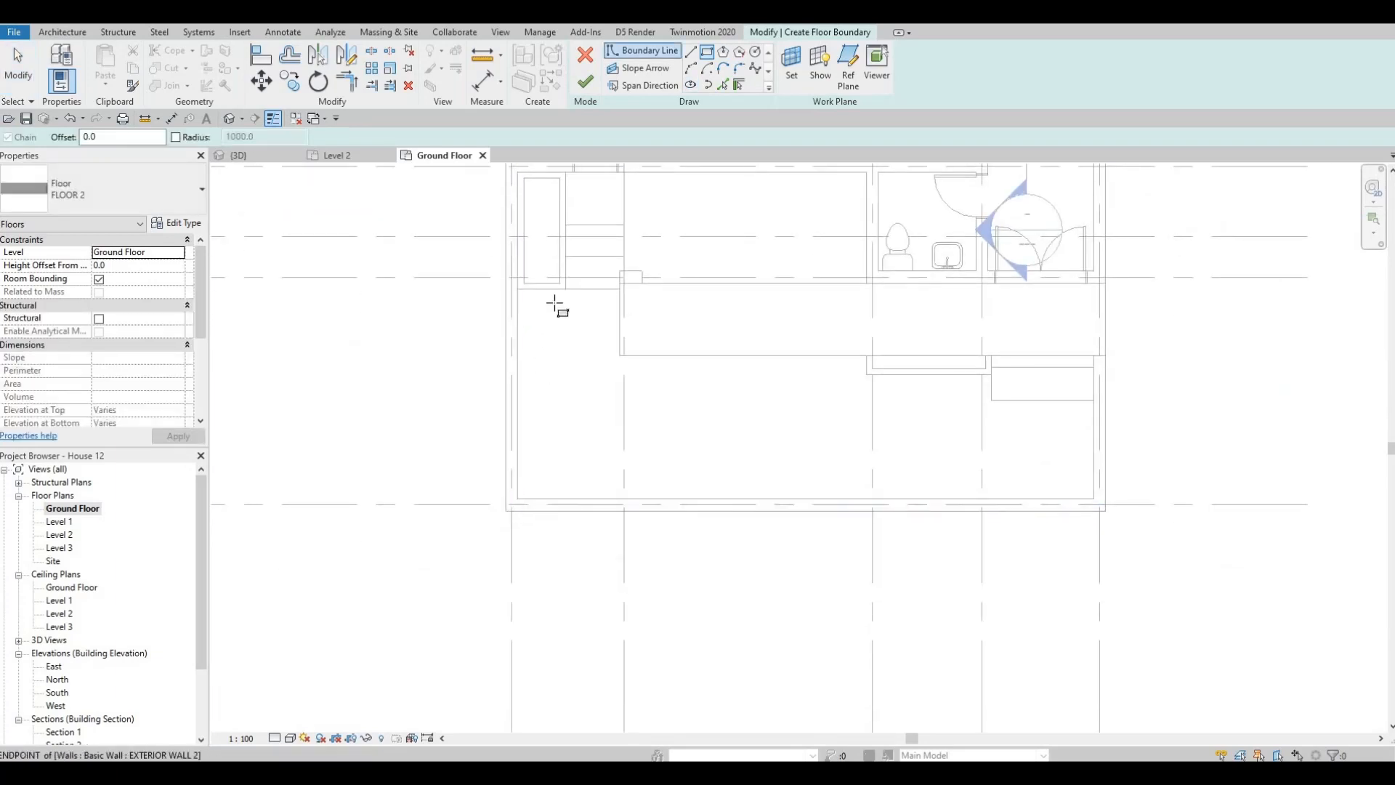
{"action": "left_click", "coordinate": [517, 499]}
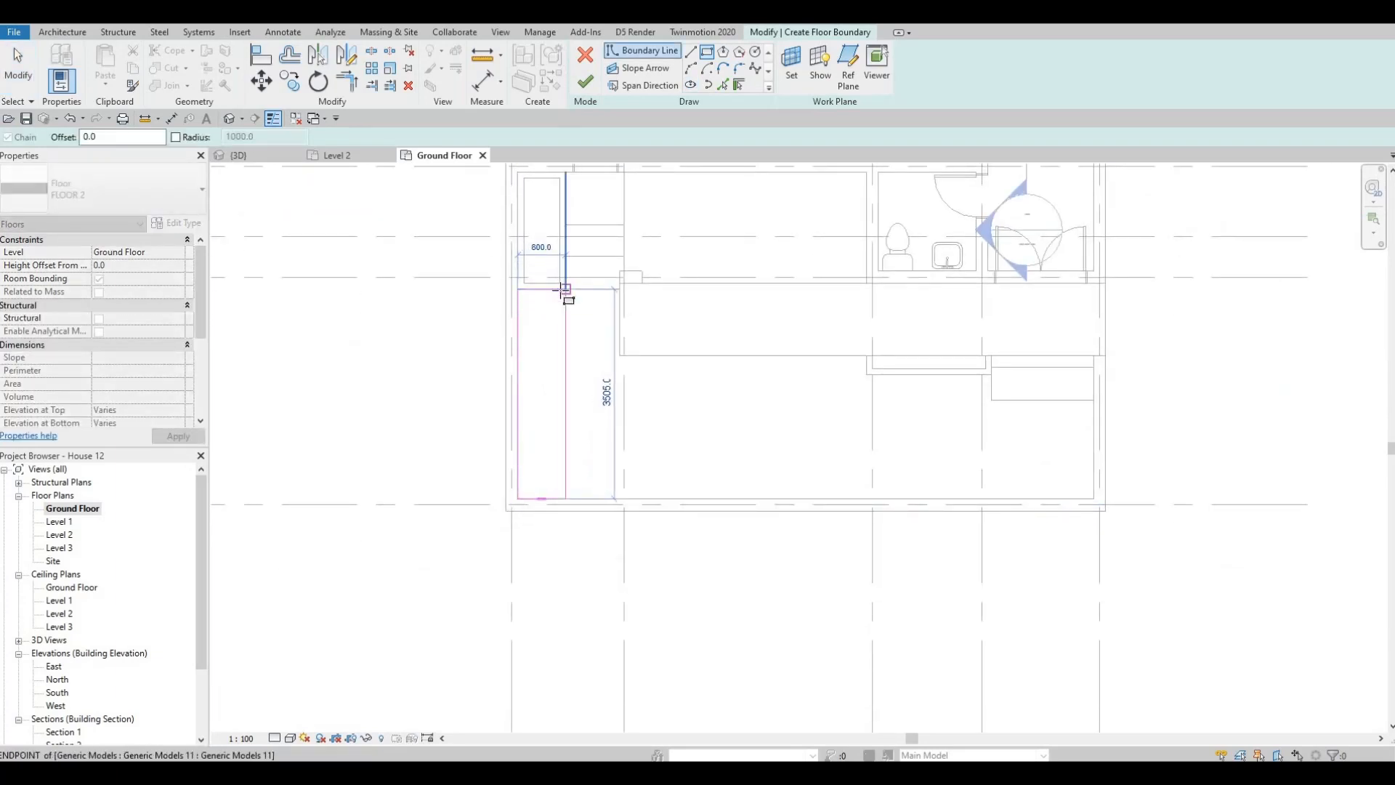
{"action": "left_click", "coordinate": [560, 288]}
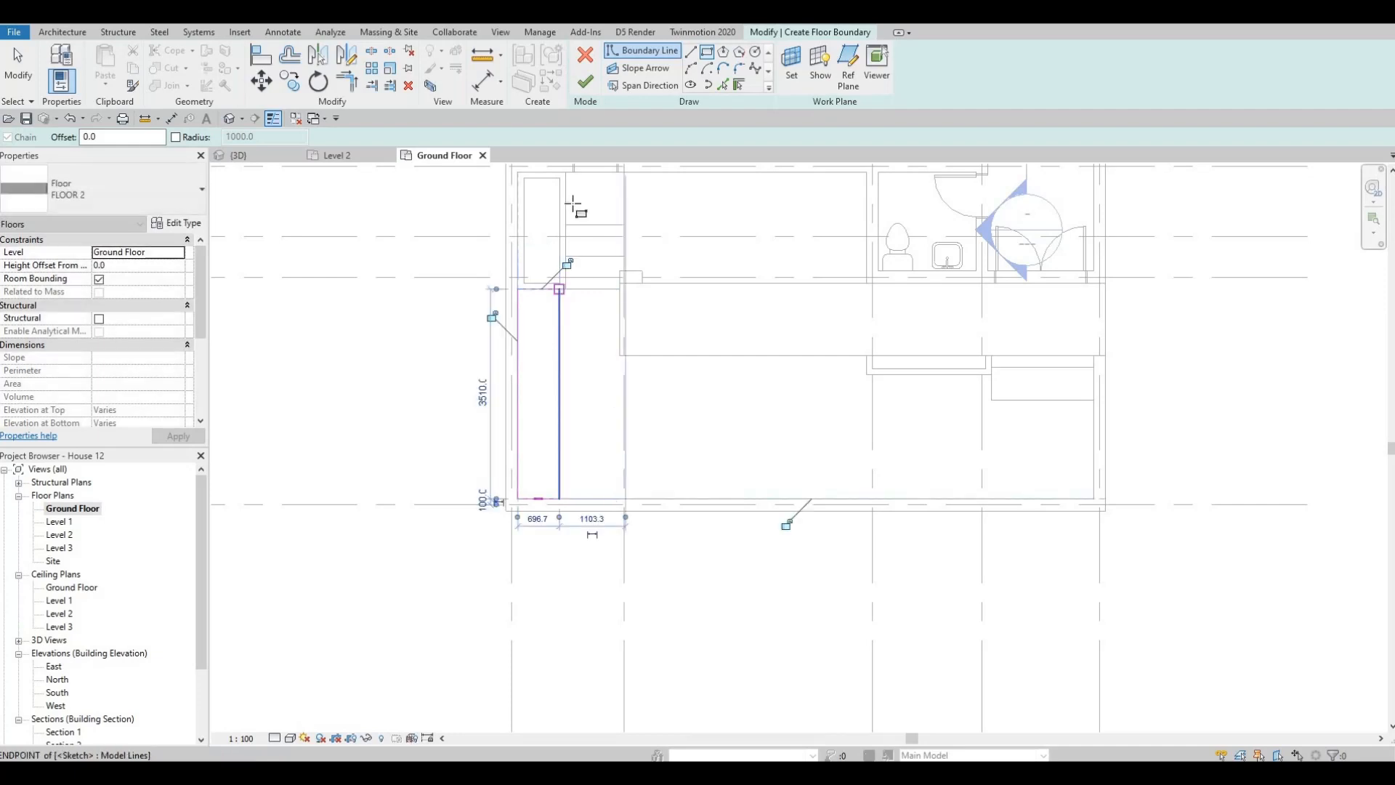
{"action": "key", "text": "Escape"}
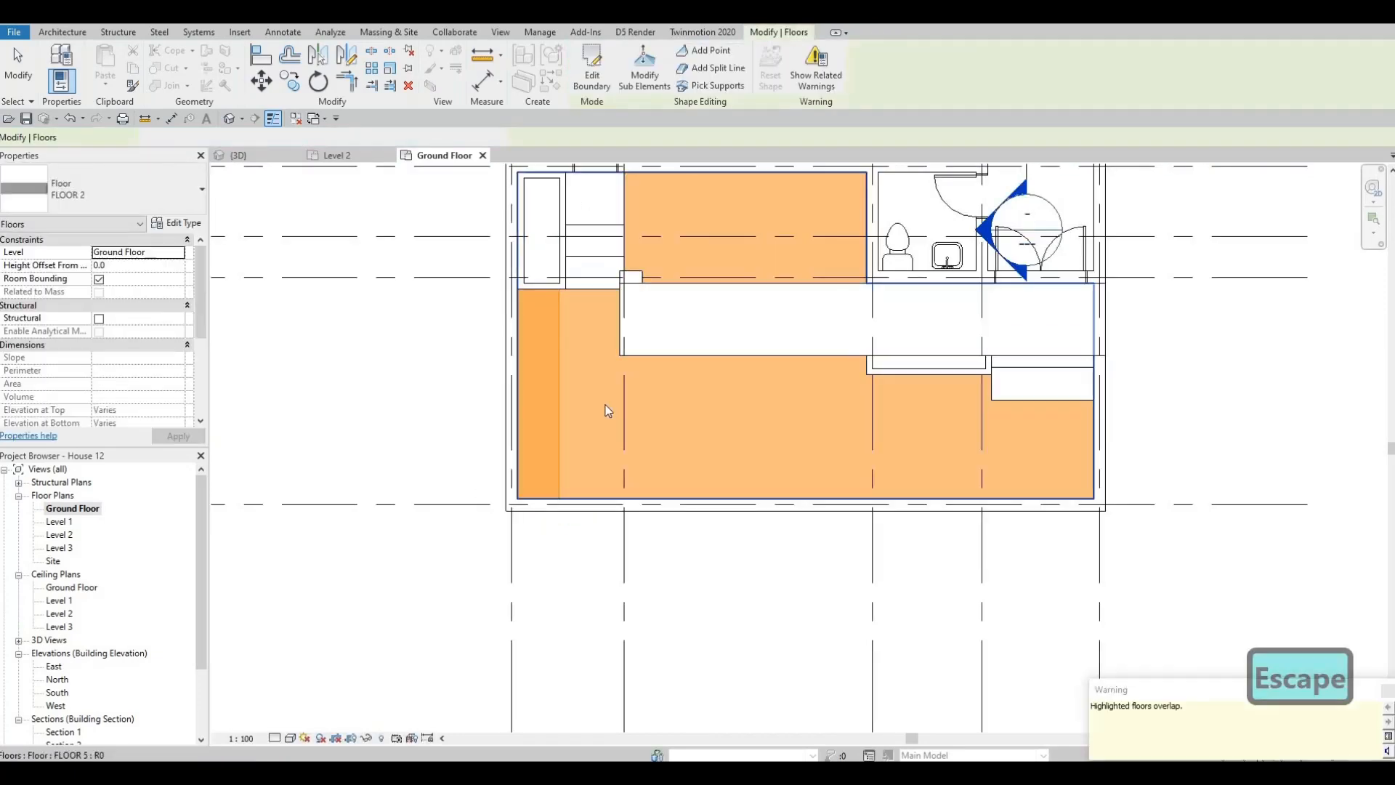
{"action": "key", "text": "Escape"}
{"action": "key", "text": "Escape"}
- Edit the boundary of the front yard's FLOOR 5 and add lines picked from the new strip's inner and planter-side edges
{"action": "left_click", "coordinate": [604, 404]}
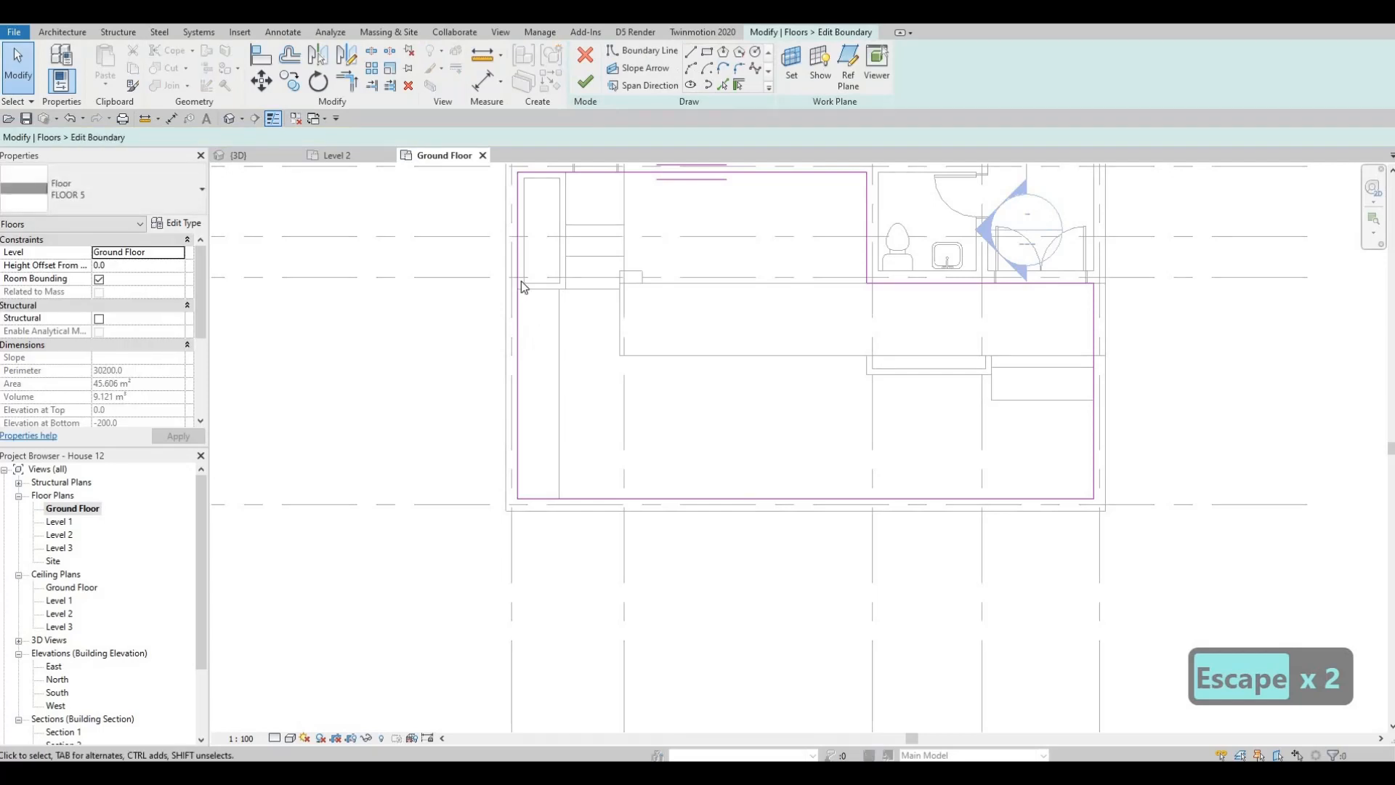
{"action": "left_click", "coordinate": [643, 70]}
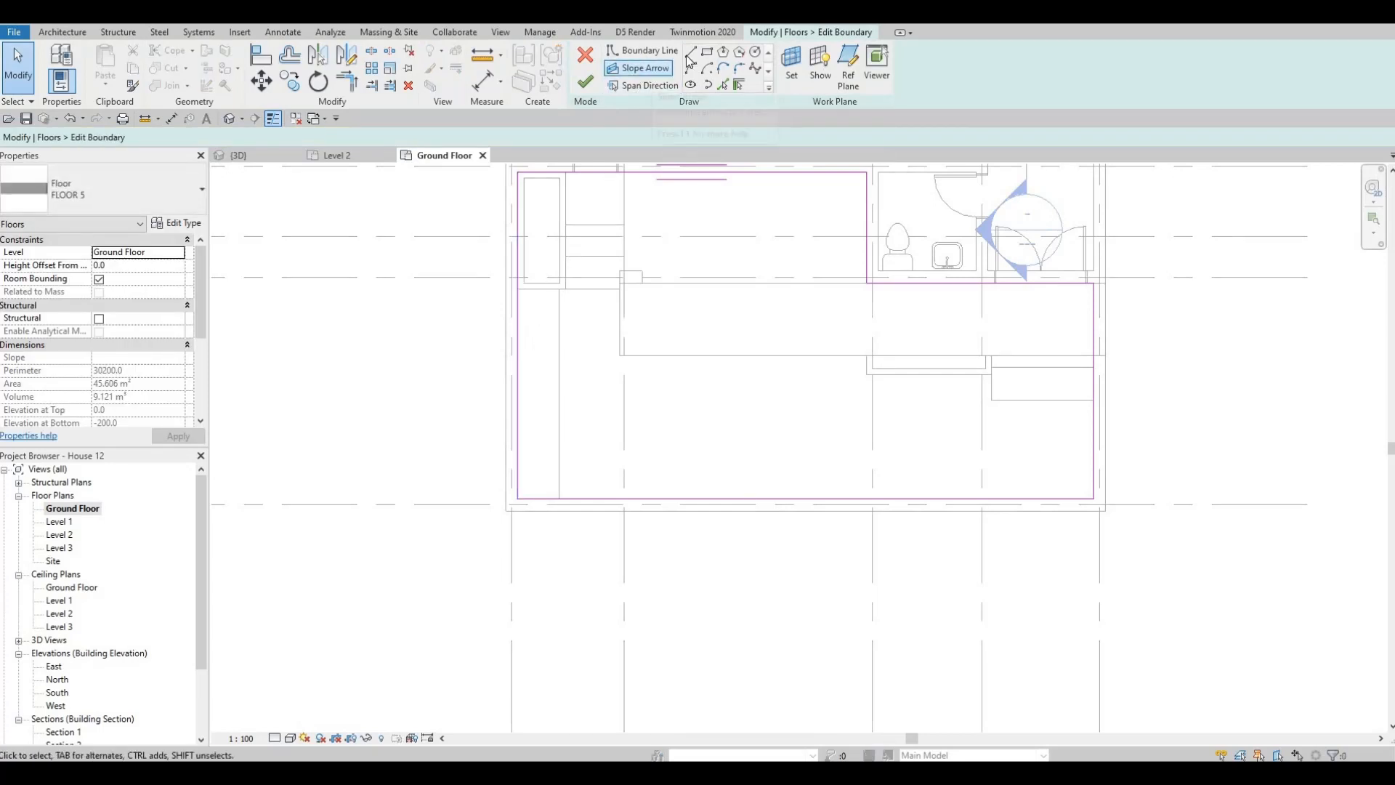
{"action": "left_click", "coordinate": [722, 85]}
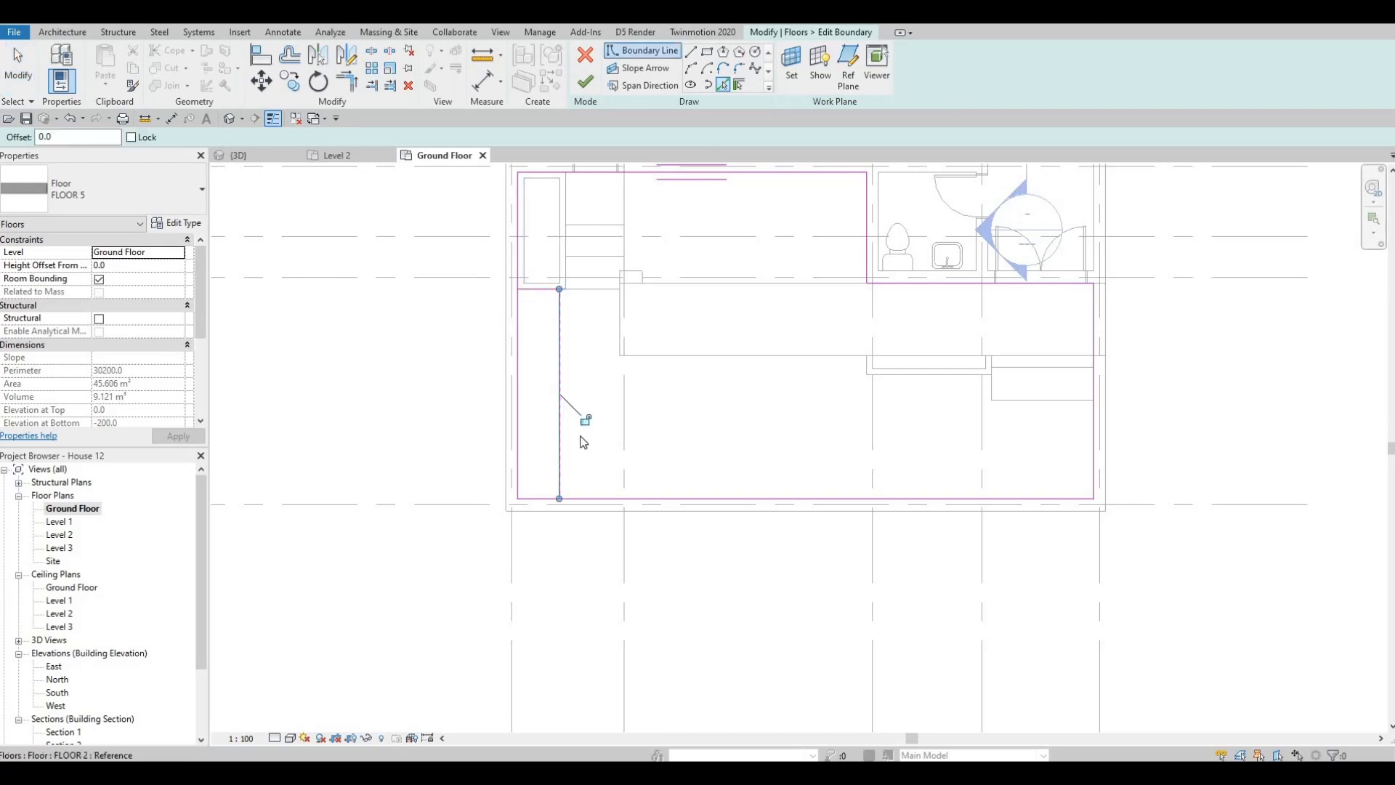
- Trim the FLOOR 5 boundary along the strip's edges so it excludes the strip, and finish the boundary edit
{"action": "key", "text": "Escape"}
{"action": "key", "text": "t"}
{"action": "key", "text": "r"}
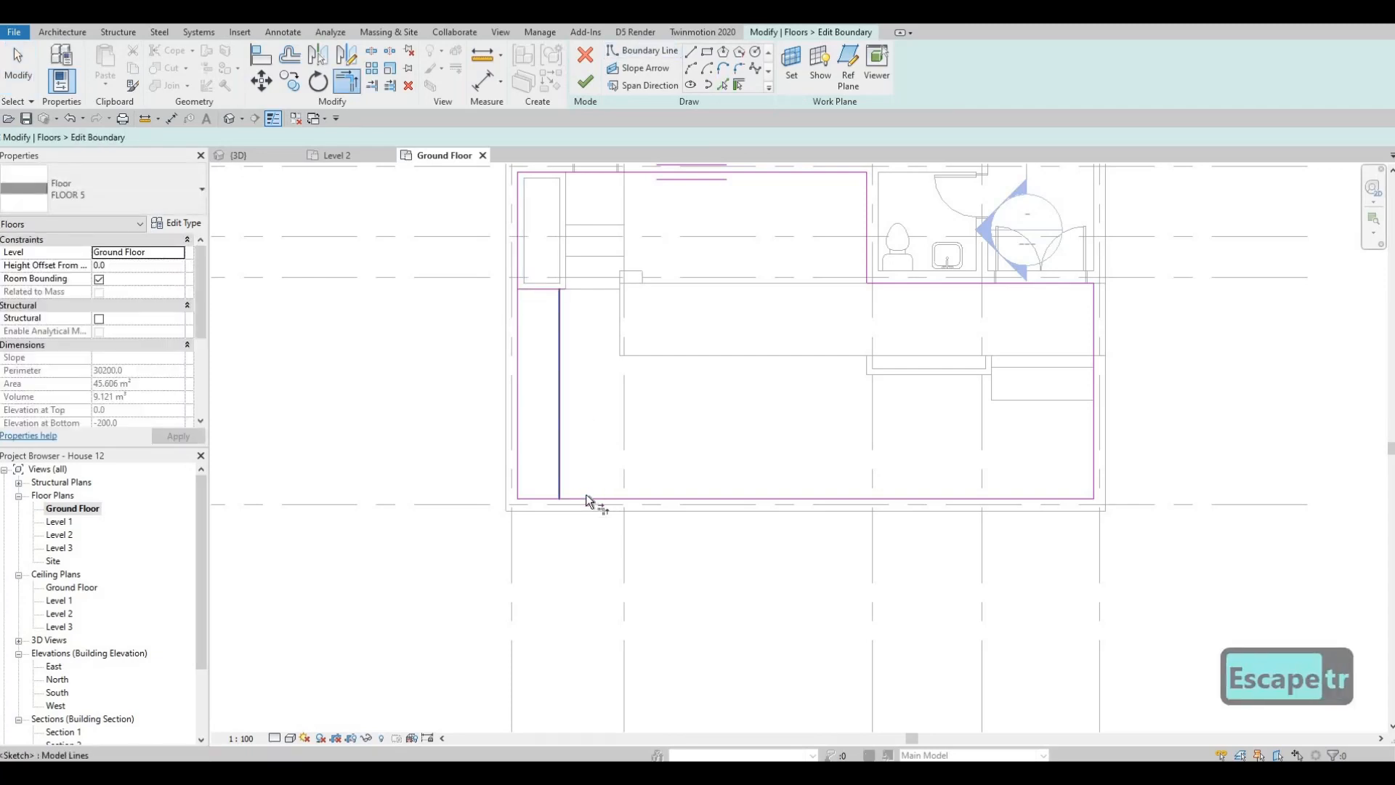
{"action": "left_click", "coordinate": [586, 494]}
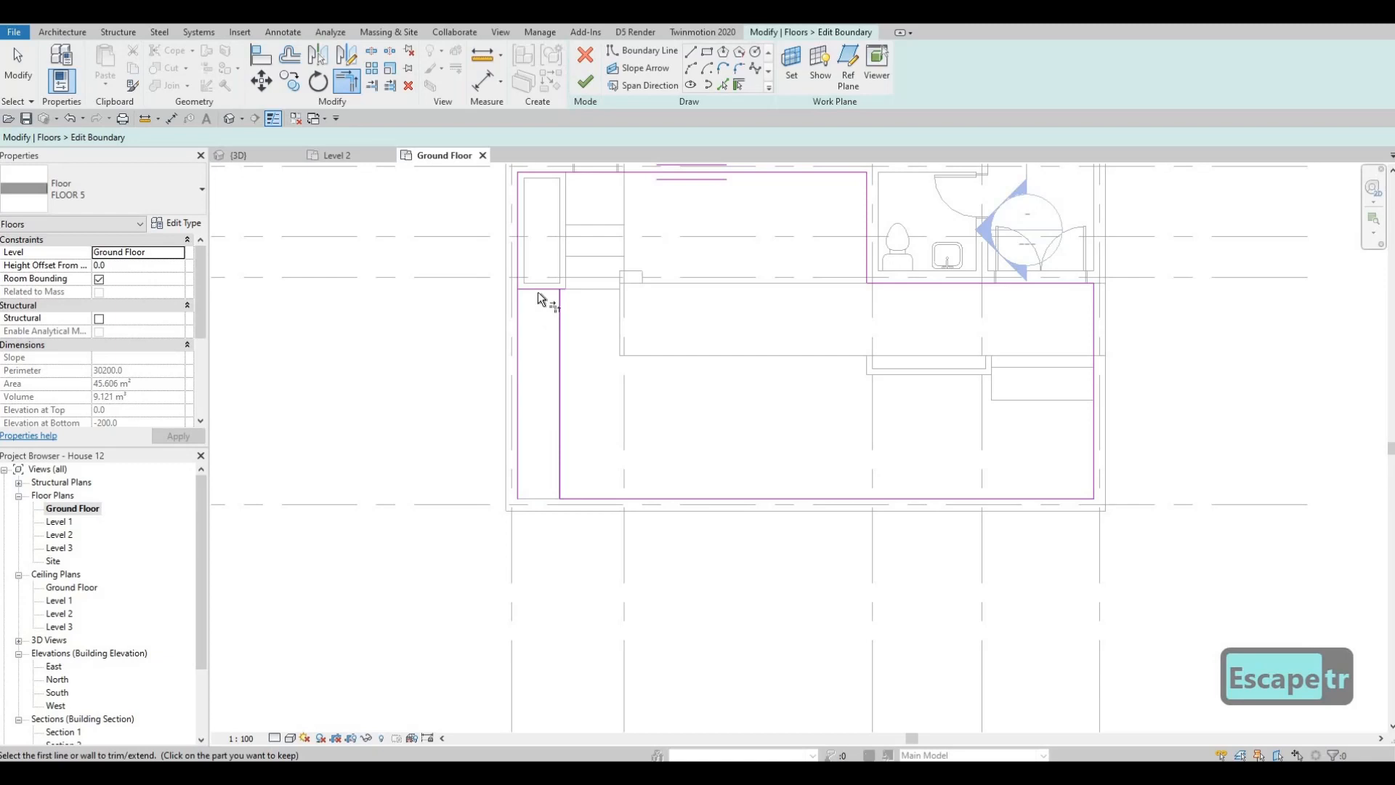
{"action": "left_click", "coordinate": [521, 270]}
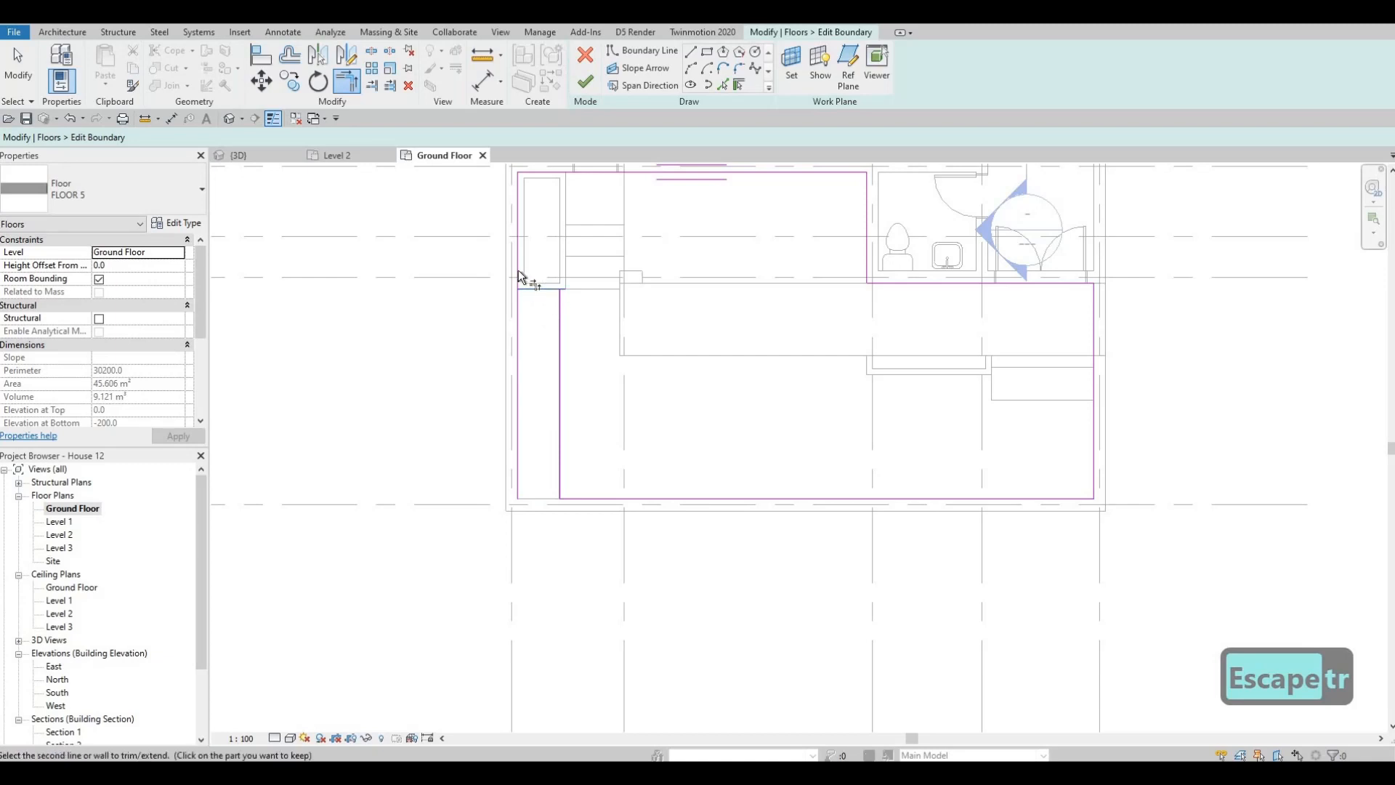
{"action": "left_click", "coordinate": [546, 288]}
{"action": "scroll", "coordinate": [555, 298], "scroll_direction": "up", "scroll_amount": 2}
{"action": "left_click", "coordinate": [564, 314]}
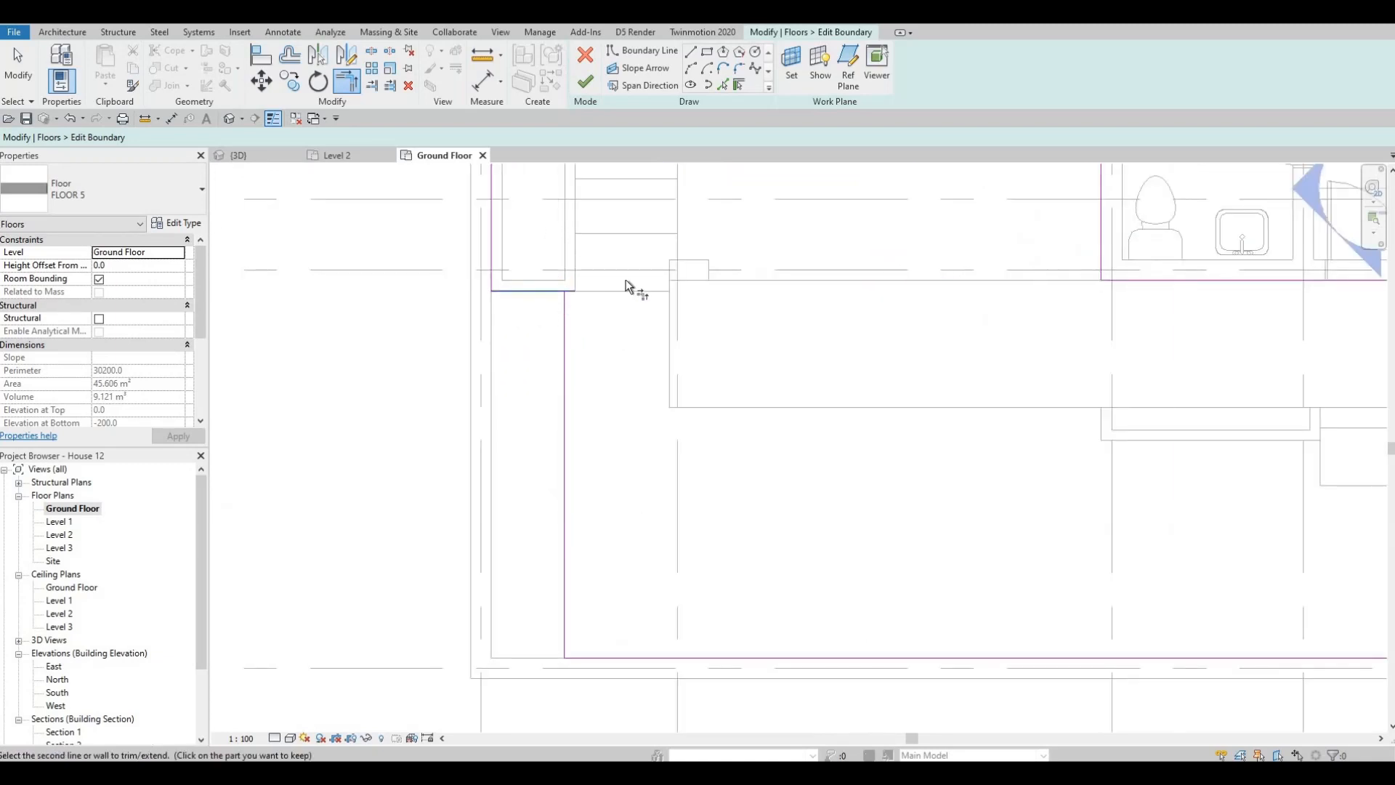
{"action": "left_click", "coordinate": [586, 81]}
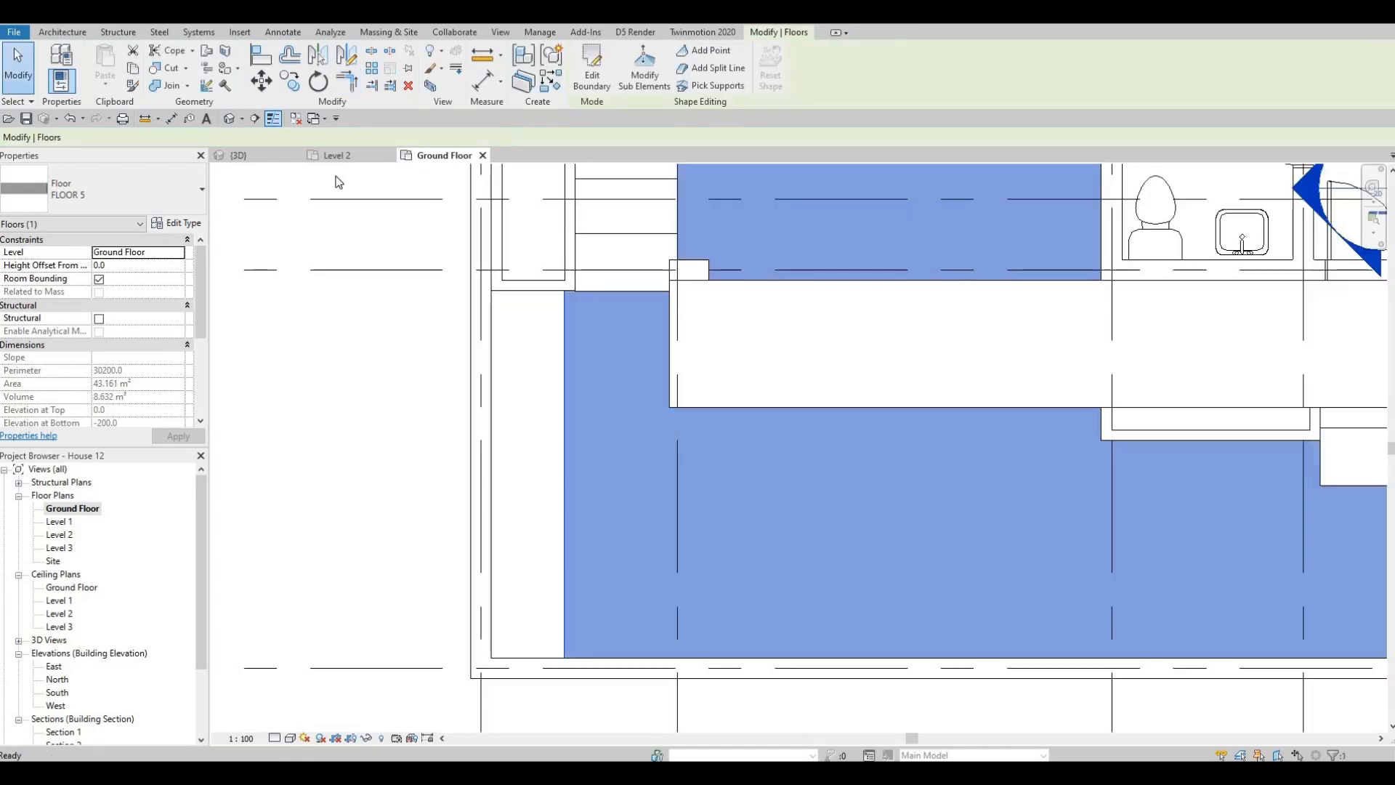
{"action": "key", "text": "Escape"}
{"action": "key", "text": "Escape"}
{"action": "key", "text": "Escape"}
- Examine the front yard's floor surfaces, steps and planter boxes in the 3D view from several angles
{"action": "left_click", "coordinate": [238, 155]}
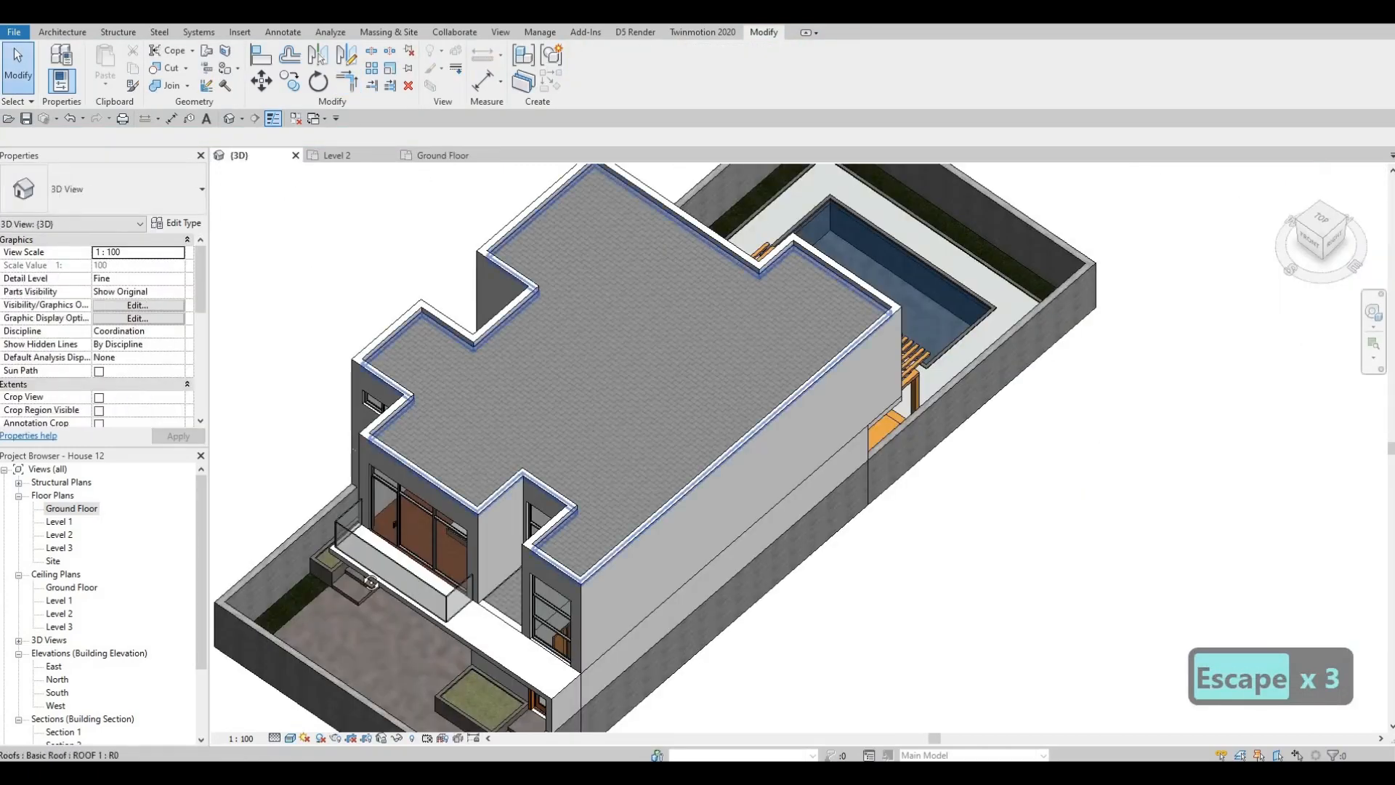
{"action": "middle_click_drag", "start_coordinate": [599, 304], "coordinate": [287, 567], "text": "shift"}
{"action": "scroll", "coordinate": [366, 466], "scroll_direction": "up", "scroll_amount": 2}
{"action": "middle_click_drag", "start_coordinate": [471, 483], "coordinate": [403, 491], "text": "shift"}
{"action": "scroll", "coordinate": [378, 508], "scroll_direction": "up", "scroll_amount": 2}
{"action": "middle_click_drag", "start_coordinate": [972, 495], "coordinate": [1018, 475], "text": "shift"}
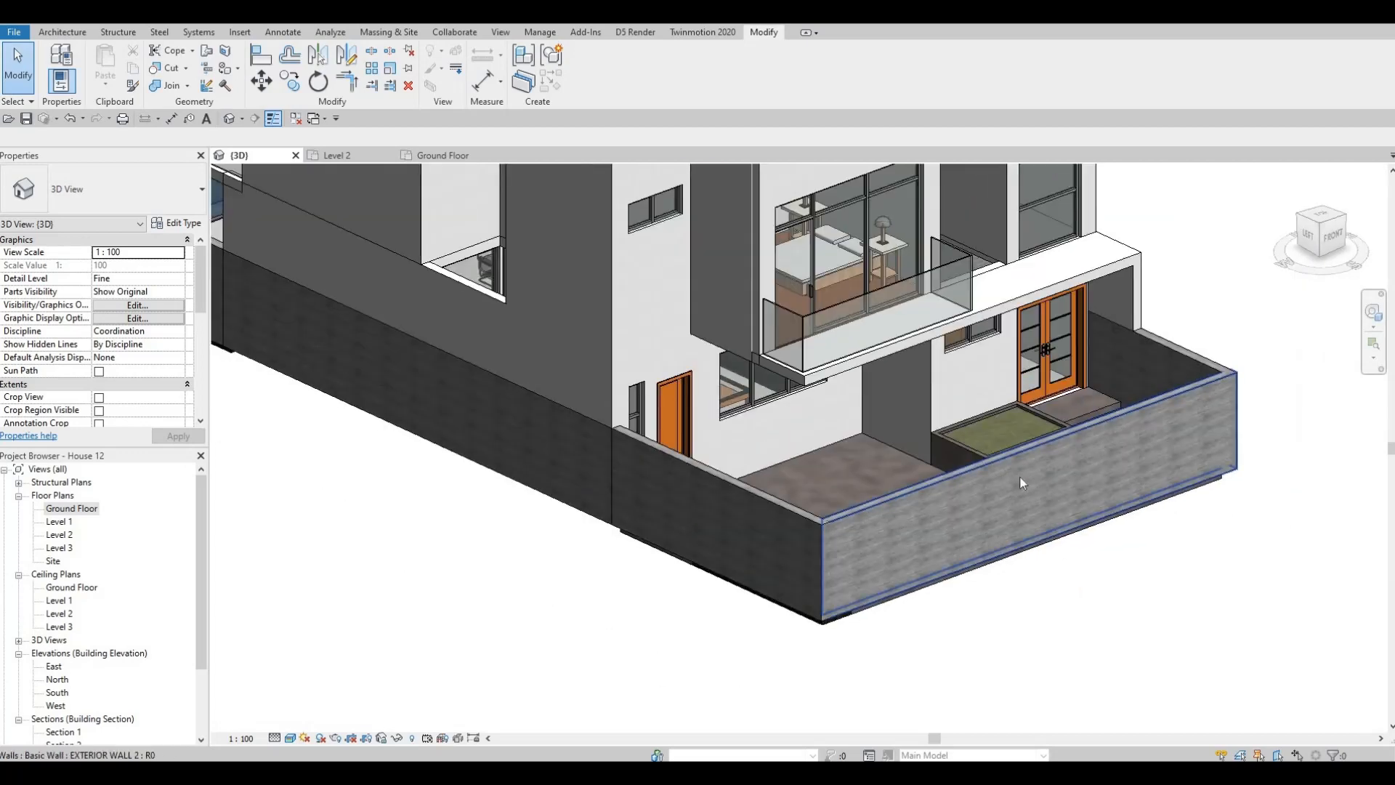
{"action": "scroll", "coordinate": [1019, 475], "scroll_direction": "down", "scroll_amount": 1}
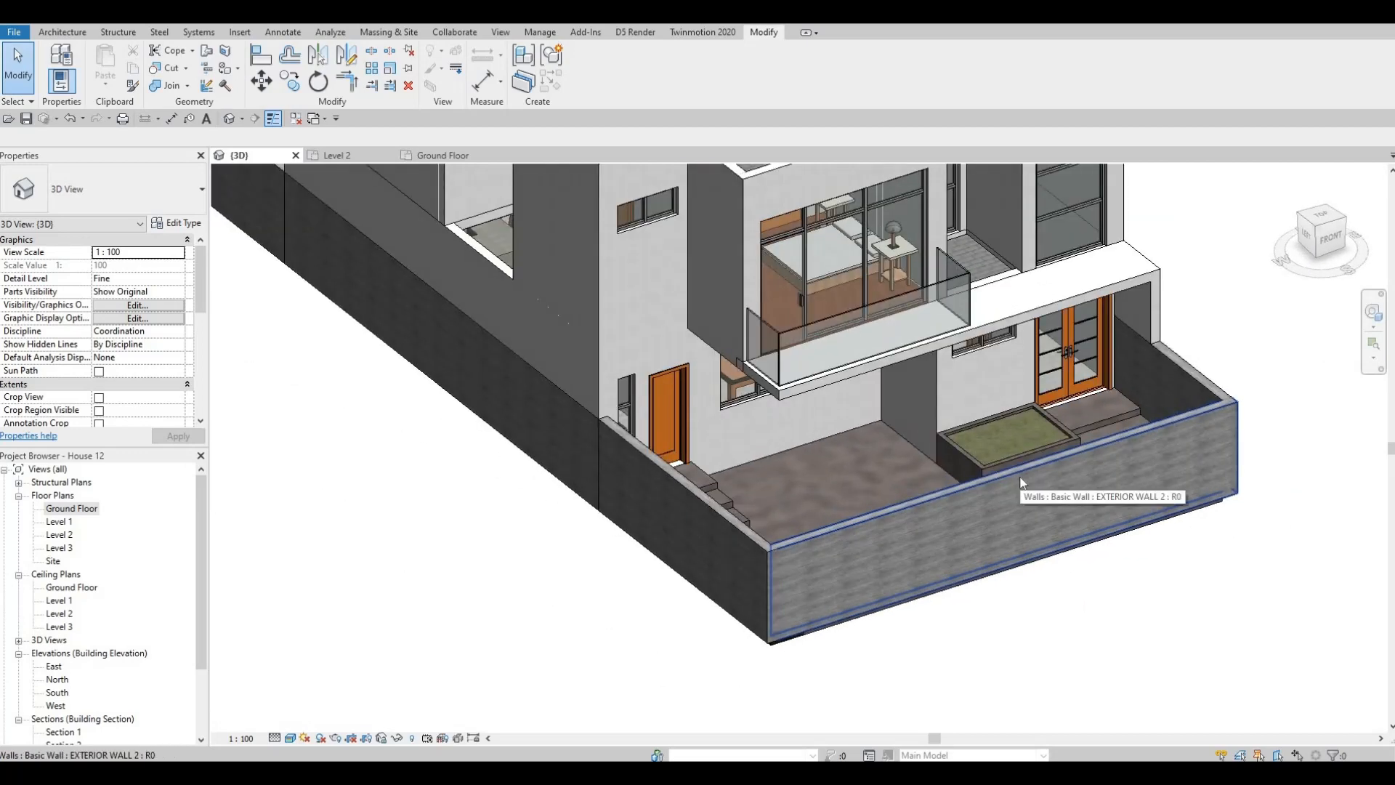
{"action": "scroll", "coordinate": [555, 588], "scroll_direction": "down", "scroll_amount": 4}
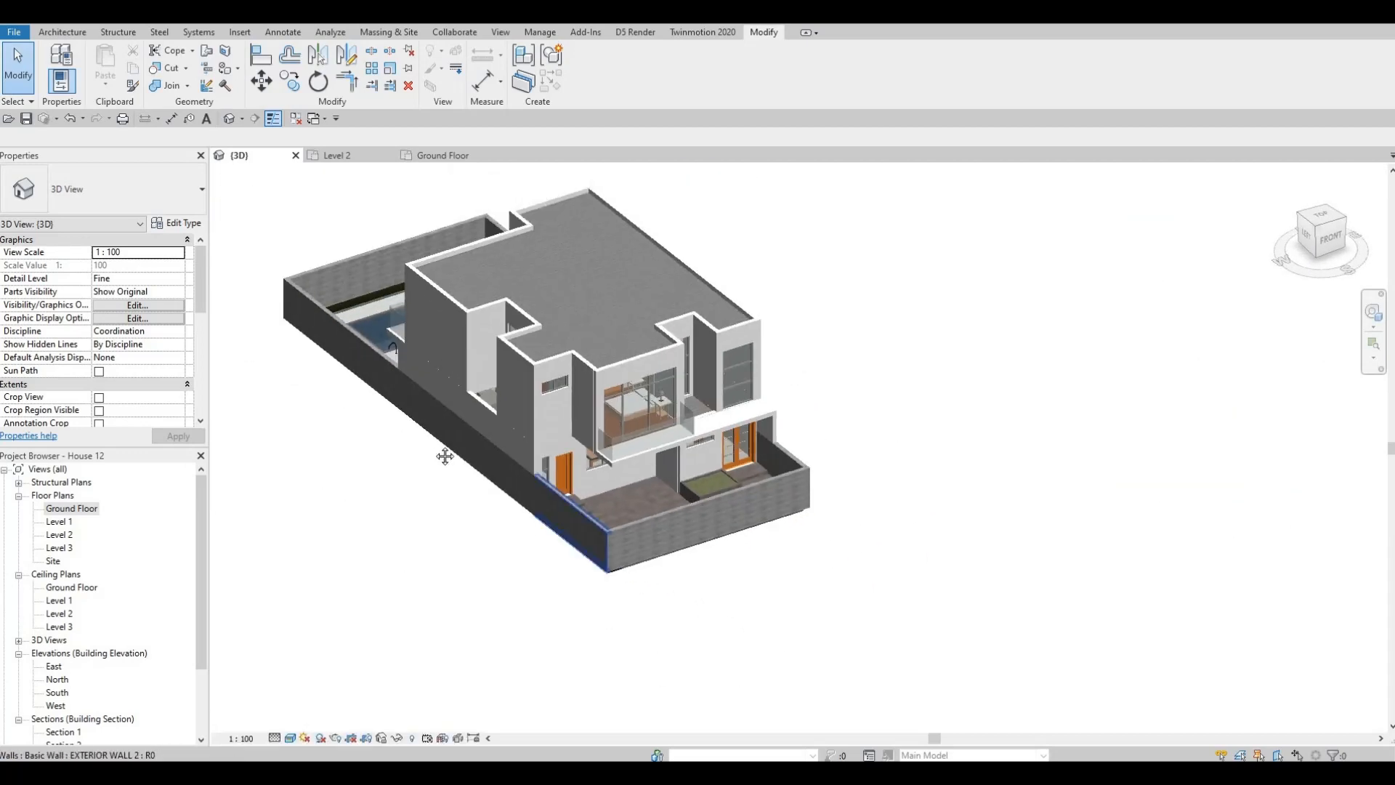
{"action": "middle_click_drag", "start_coordinate": [395, 271], "coordinate": [414, 284]}
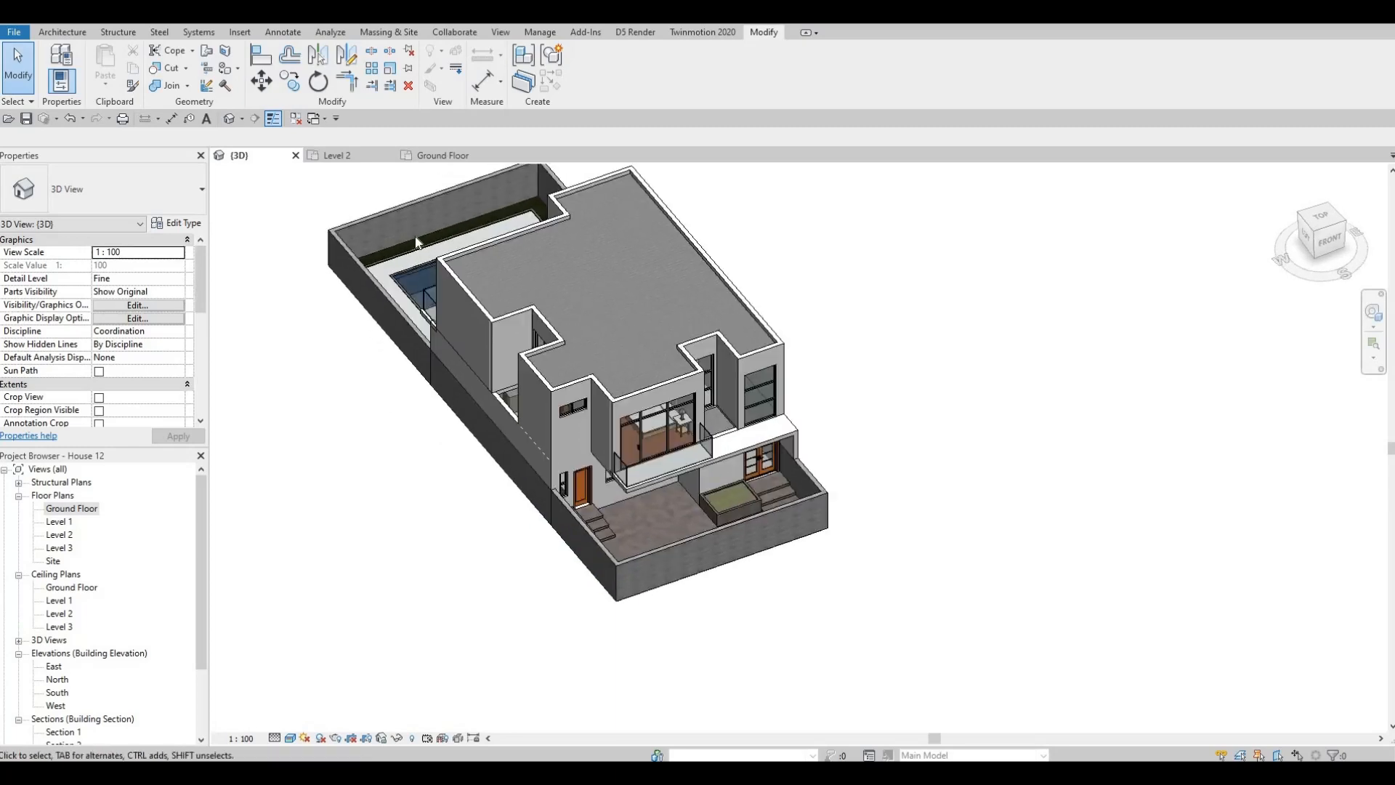
- Start another FLOOR 2 on the Ground Floor and sketch a rectangle about 14500 by 27400 mm outside grid 1, starting at grid K
{"action": "left_click", "coordinate": [467, 311]}
{"action": "key", "text": "c"}
{"action": "key", "text": "s"}
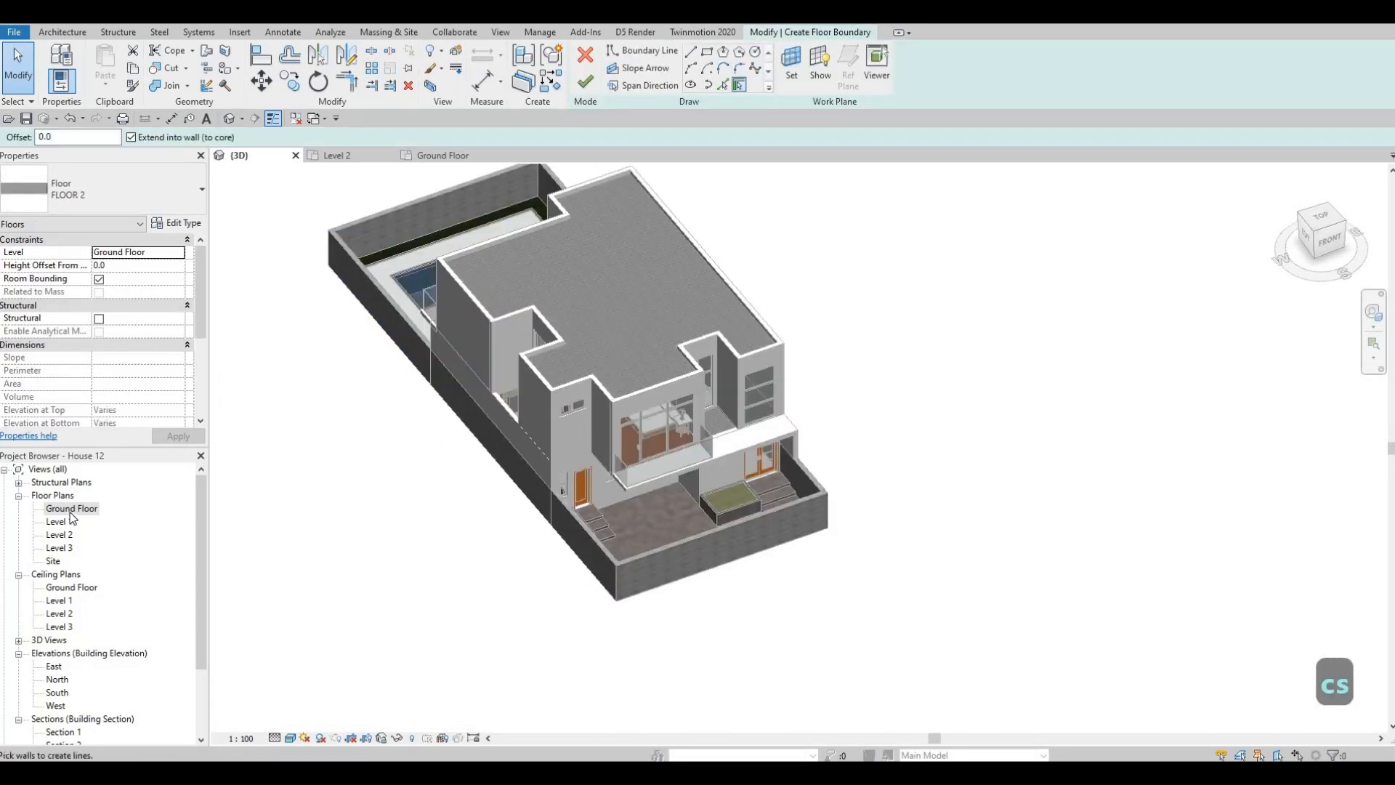
{"action": "double_click", "coordinate": [71, 509]}
{"action": "scroll", "coordinate": [509, 451], "scroll_direction": "down", "scroll_amount": 5}
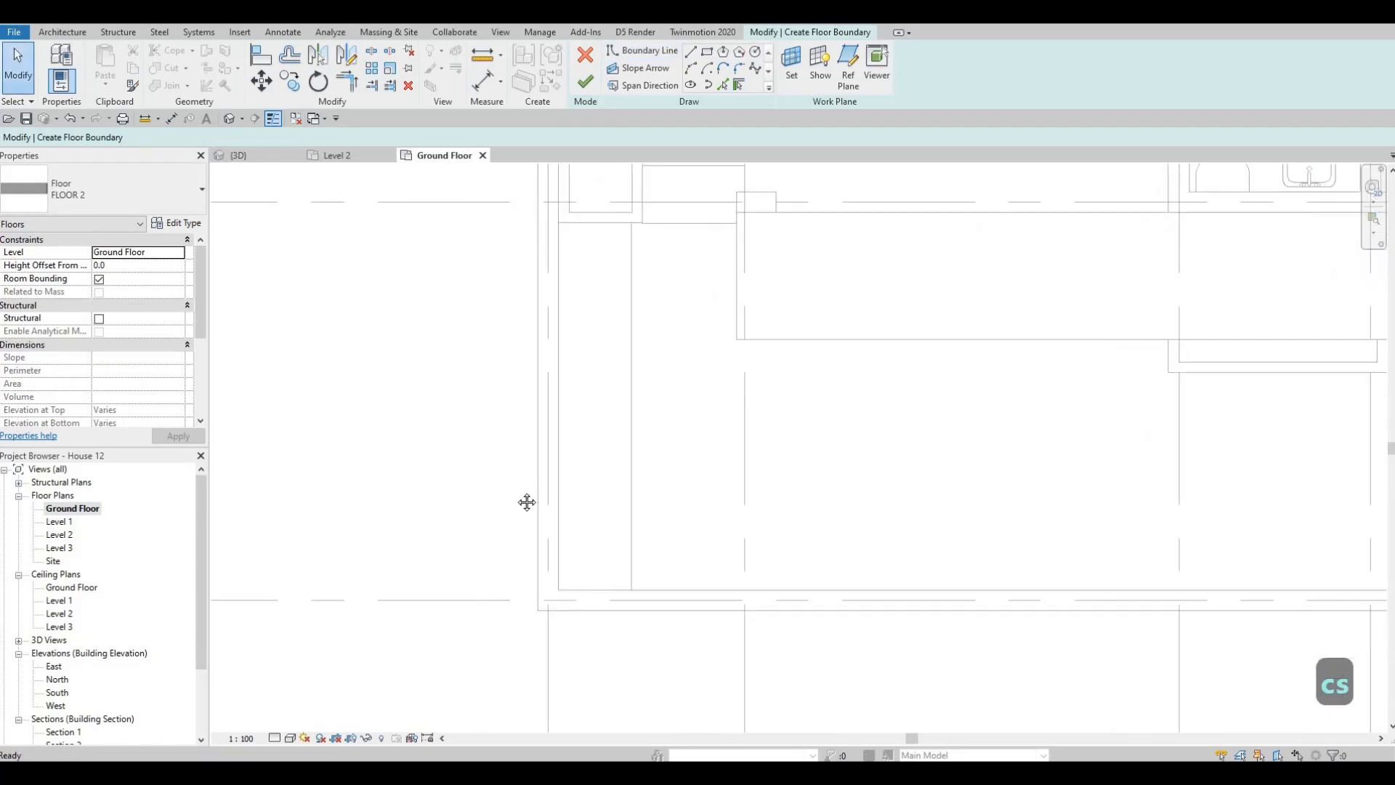
{"action": "left_click", "coordinate": [707, 52]}
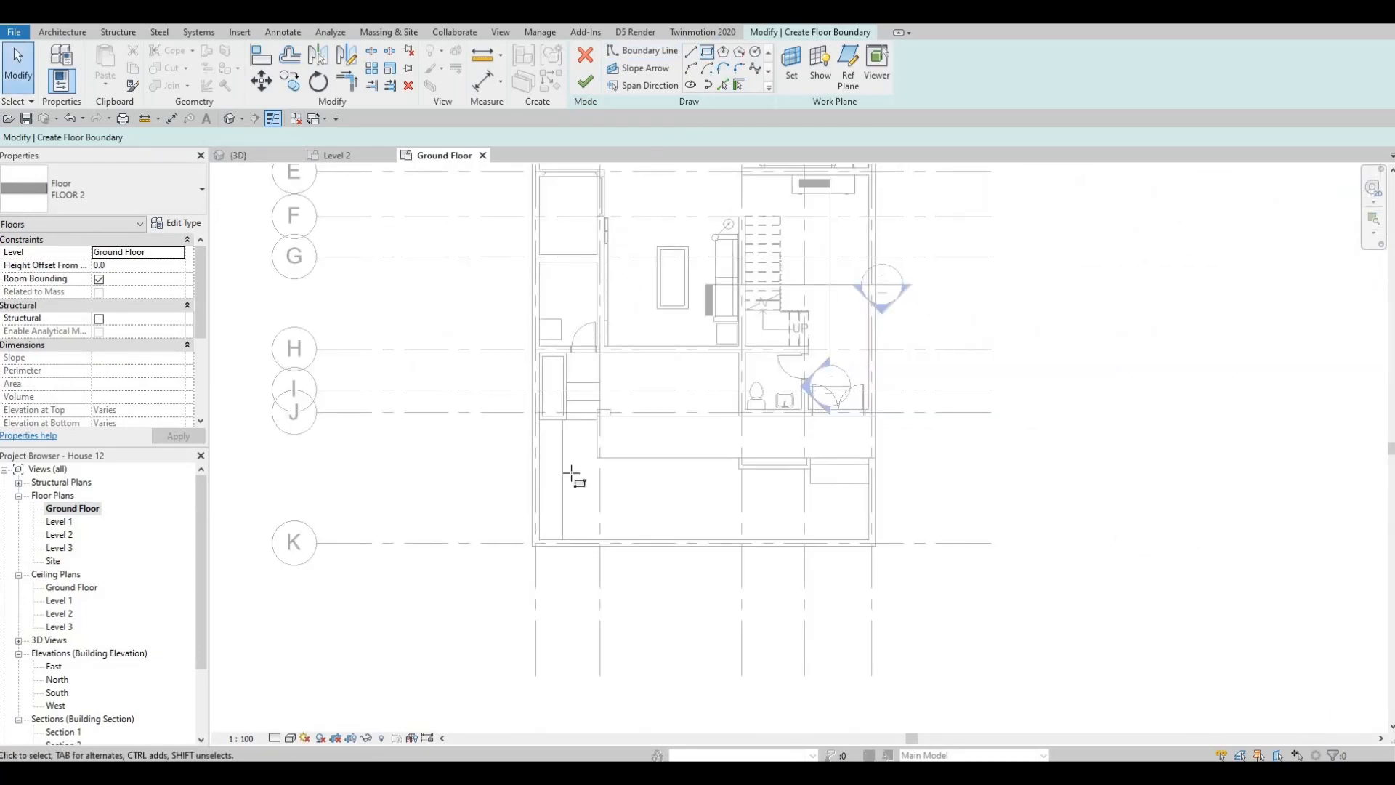
{"action": "left_click", "coordinate": [536, 541]}
{"action": "scroll", "coordinate": [385, 406], "scroll_direction": "down", "scroll_amount": 3}
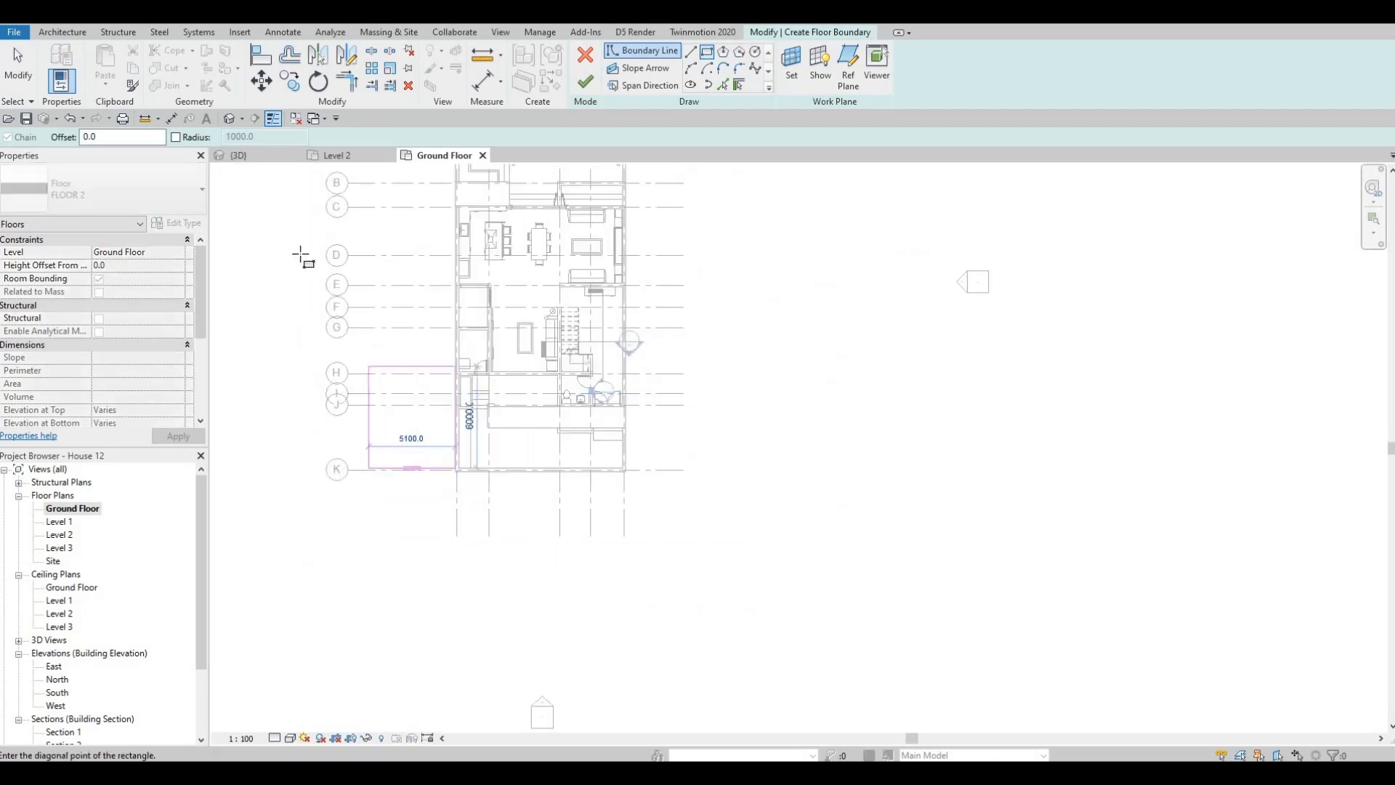
{"action": "scroll", "coordinate": [301, 254], "scroll_direction": "down", "scroll_amount": 2}
{"action": "middle_click_drag", "start_coordinate": [301, 254], "coordinate": [352, 364]}
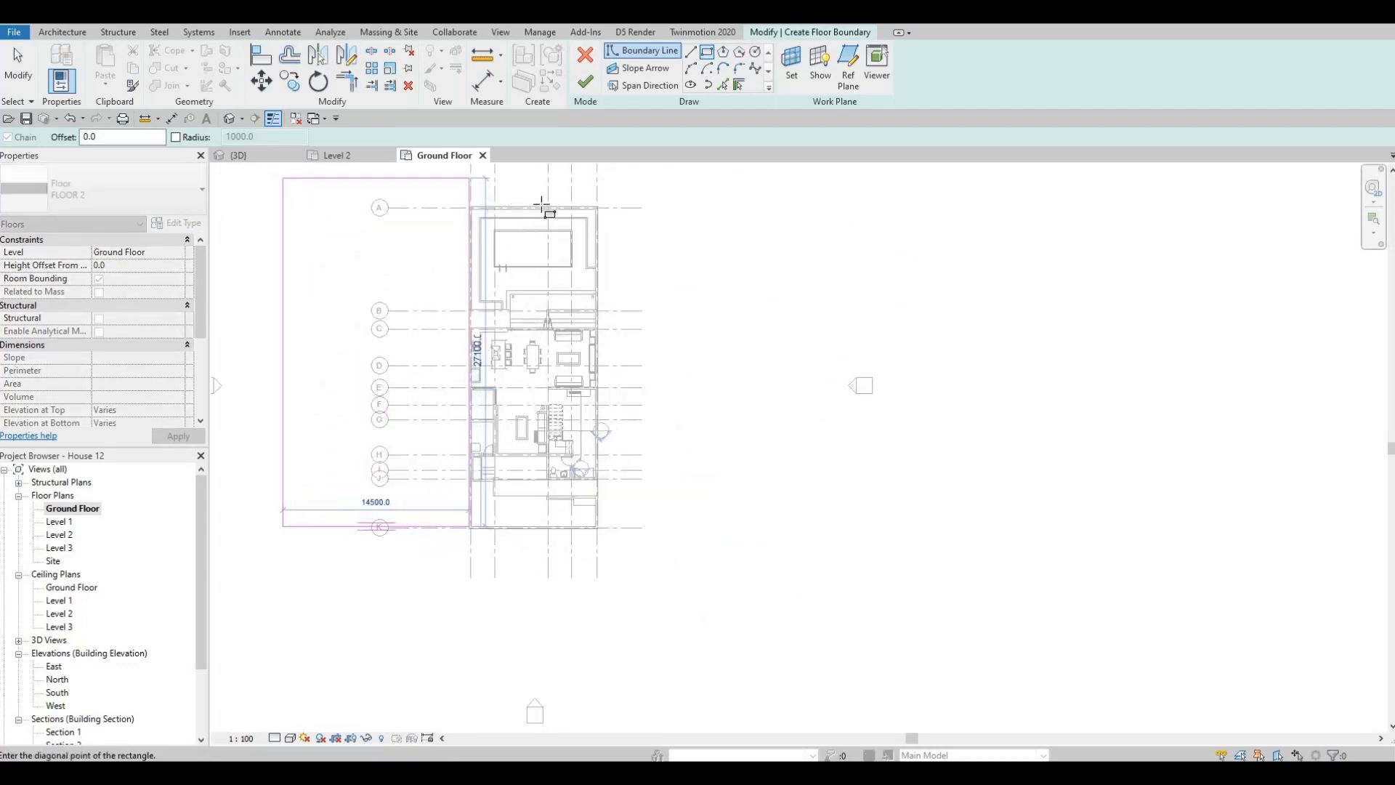
{"action": "left_click", "coordinate": [282, 174]}
{"action": "key", "text": "ctrl+z"}
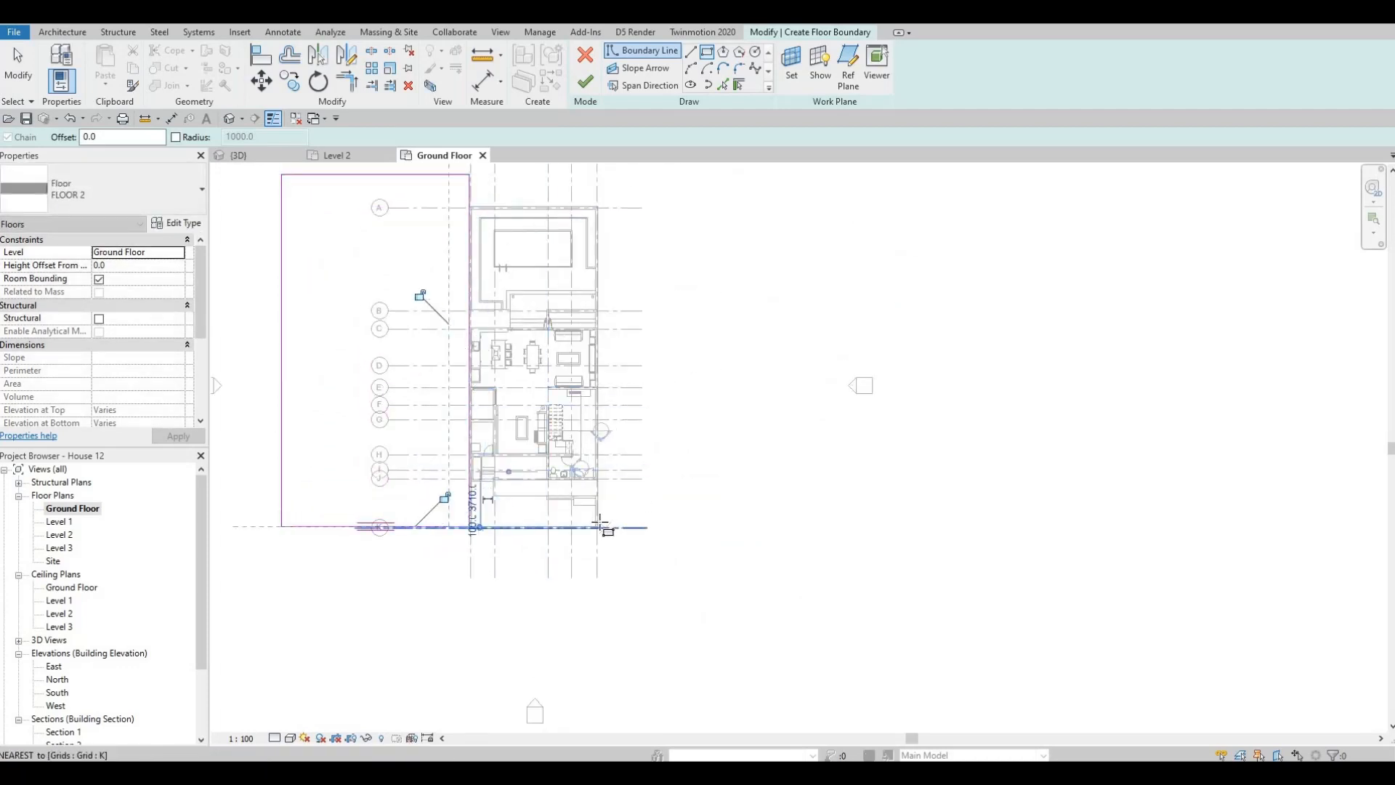
- Sketch a second boundary rectangle about 29900 by 28100 mm outside grid 5, starting at the plot's front corner on grid K
{"action": "scroll", "coordinate": [604, 527], "scroll_direction": "up", "scroll_amount": 2}
{"action": "left_click", "coordinate": [621, 513]}
{"action": "scroll", "coordinate": [697, 290], "scroll_direction": "down", "scroll_amount": 3}
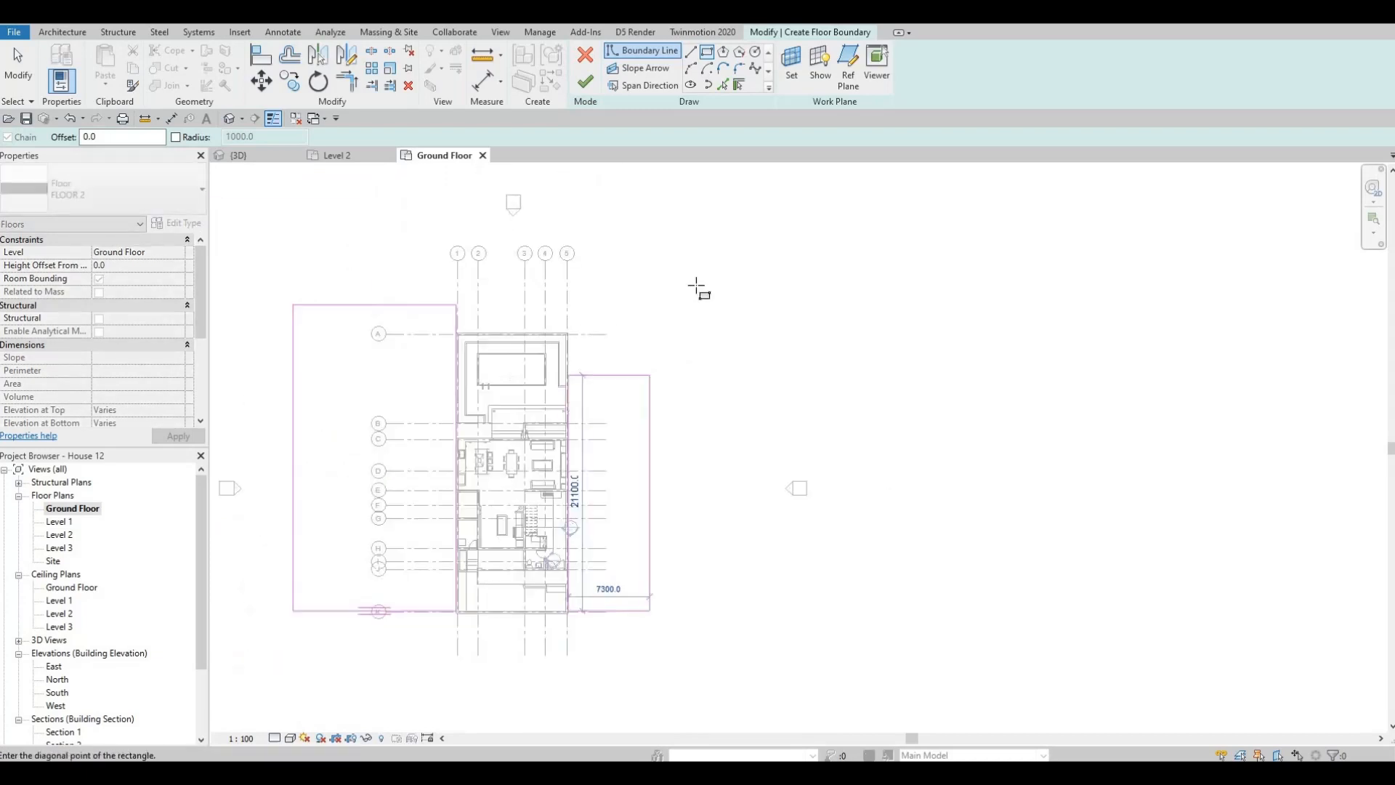
{"action": "left_click", "coordinate": [903, 298]}
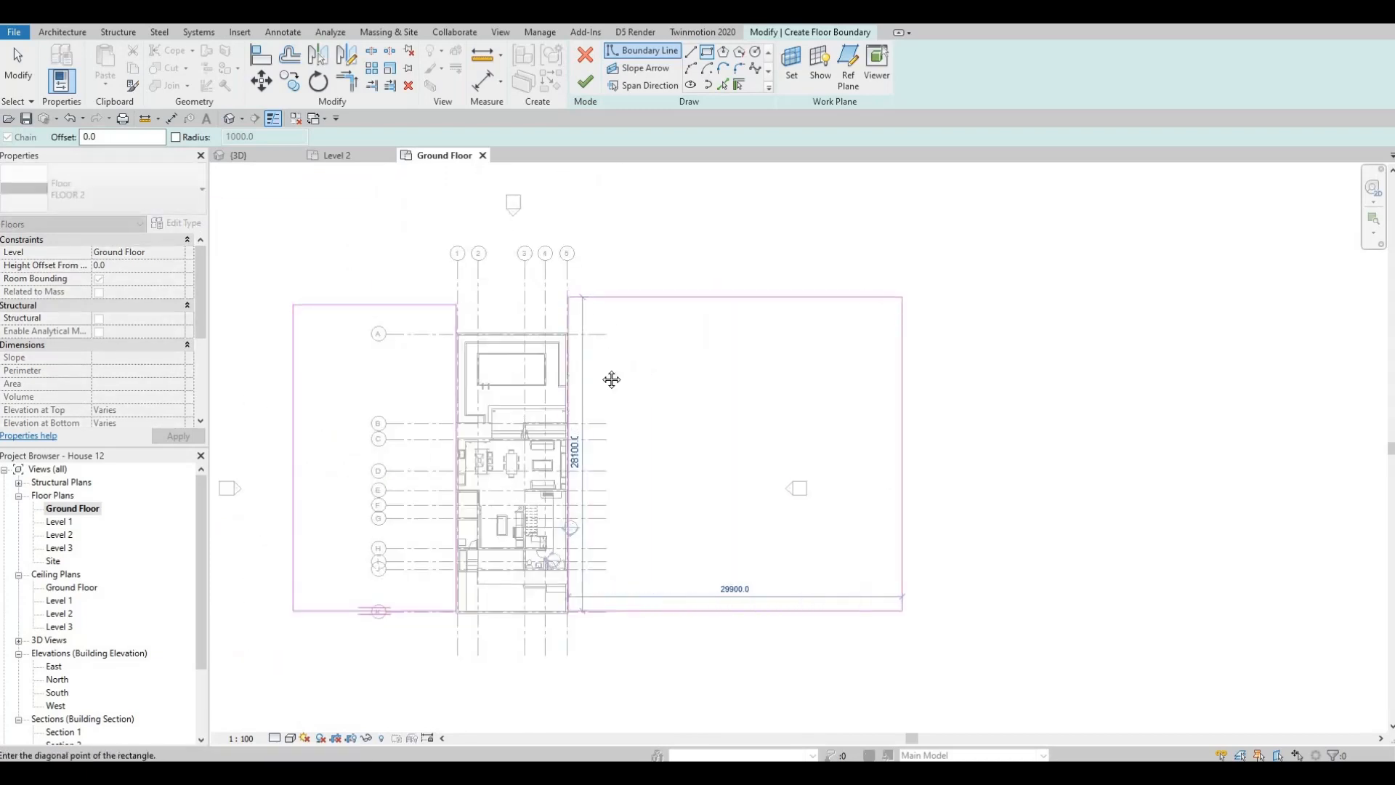
{"action": "middle_click_drag", "start_coordinate": [396, 385], "coordinate": [481, 345]}
{"action": "key", "text": "Escape"}
{"action": "scroll", "coordinate": [482, 341], "scroll_direction": "down", "scroll_amount": 2}
{"action": "key", "text": "Escape"}
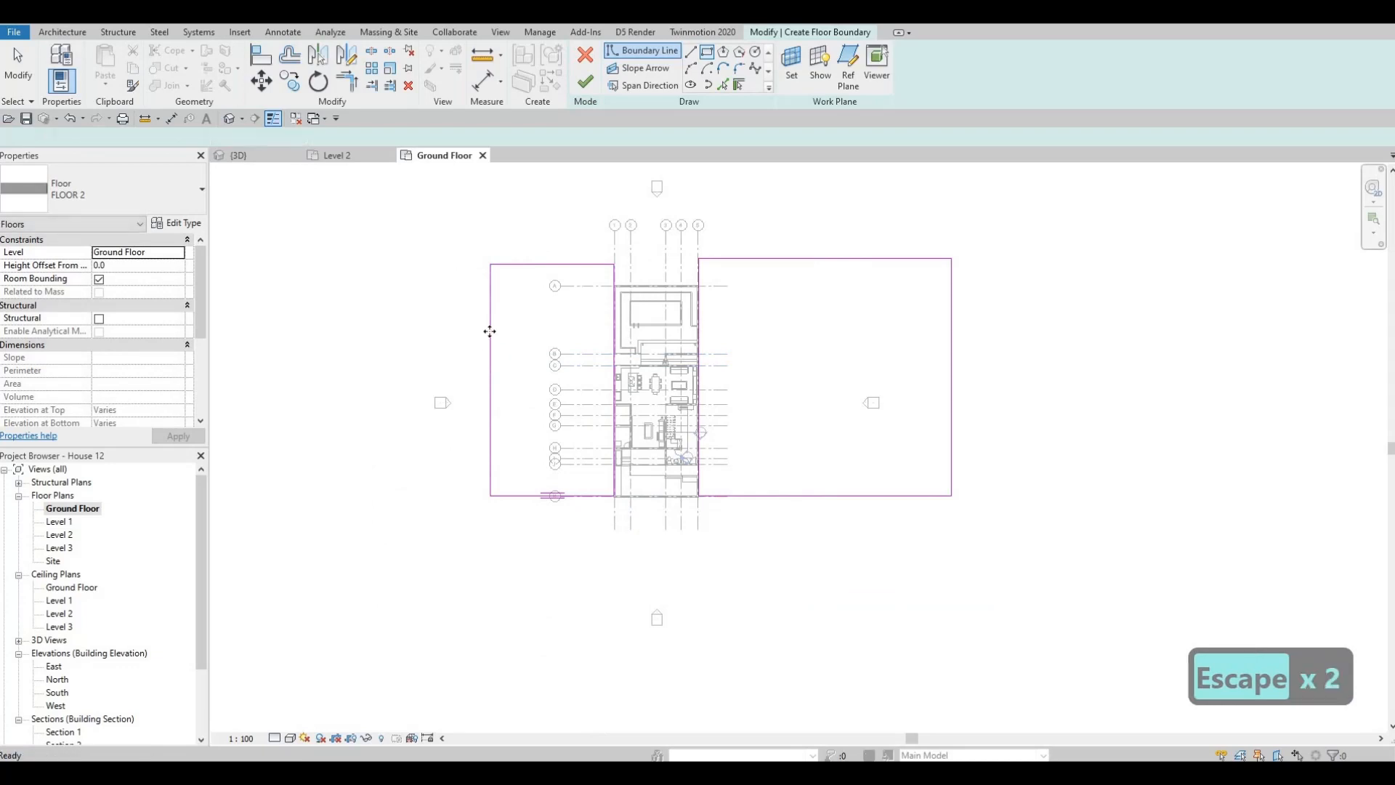
- Widen the rectangle beside grid 1 to about 36000 mm and move the outer edge of the one beside grid 5 farther out
{"action": "left_click_drag", "start_coordinate": [490, 330], "coordinate": [308, 329]}
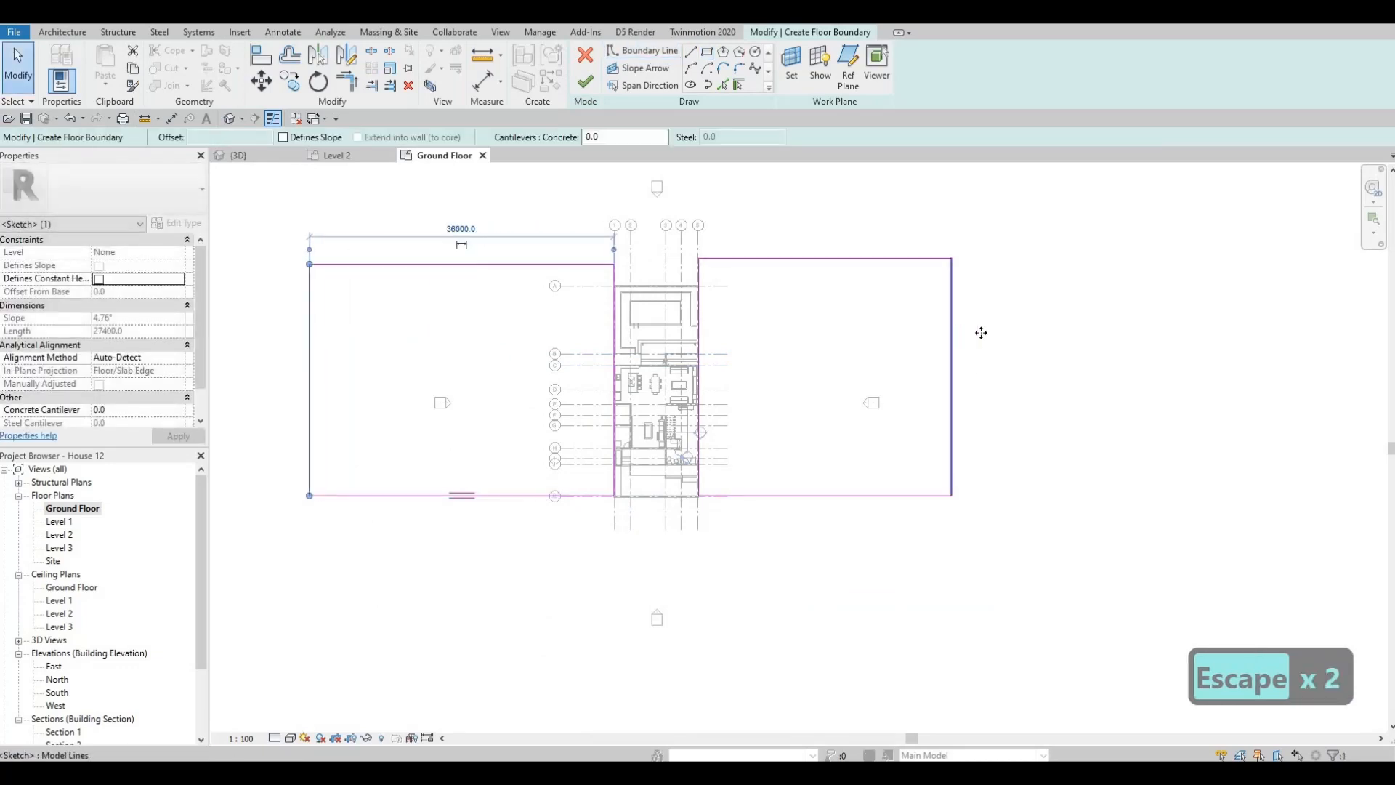
{"action": "left_click_drag", "start_coordinate": [980, 333], "coordinate": [1022, 330]}
{"action": "key", "text": "Escape"}
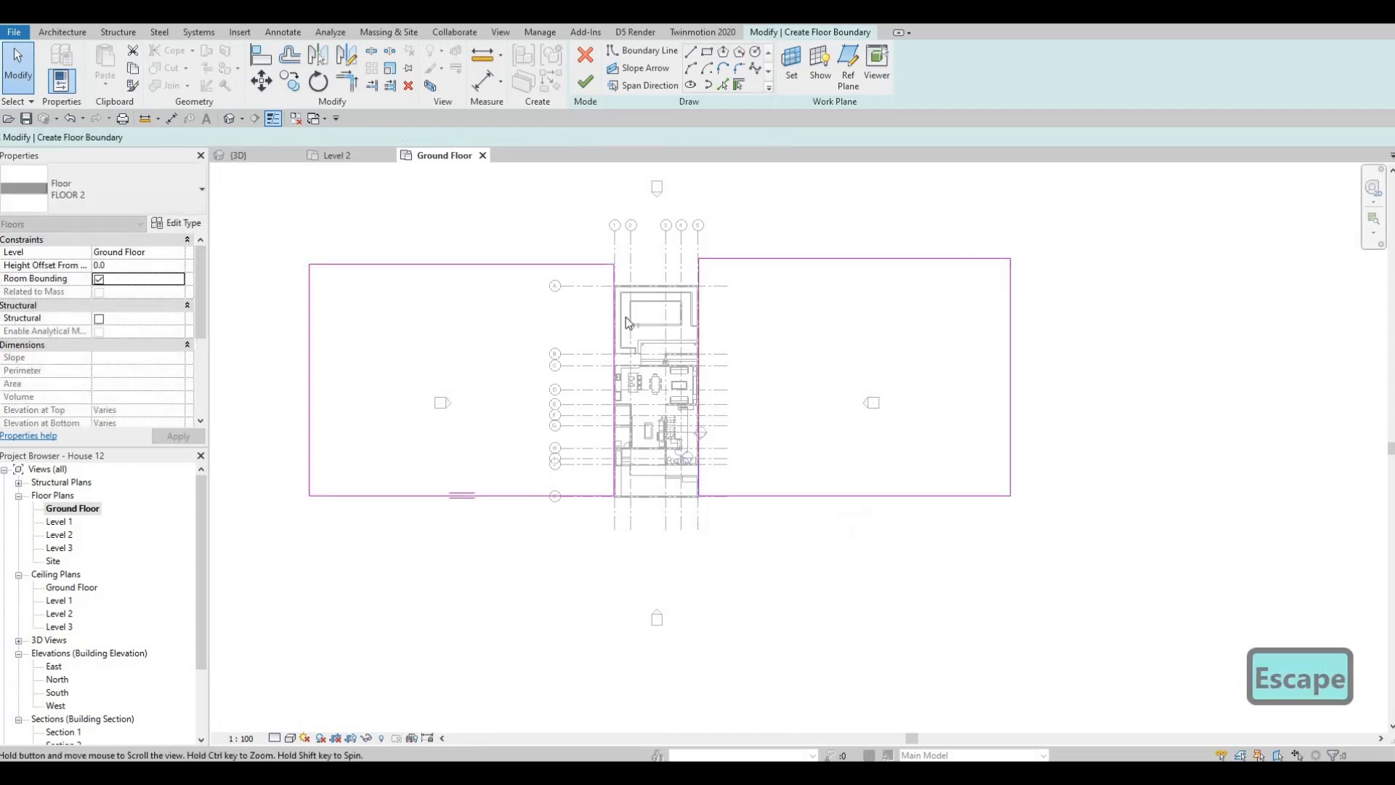
- Pick a boundary line along the rear wall on grid A and trim the inner side edges on grids 1 and 5 to it
{"action": "scroll", "coordinate": [626, 316], "scroll_direction": "up", "scroll_amount": 2}
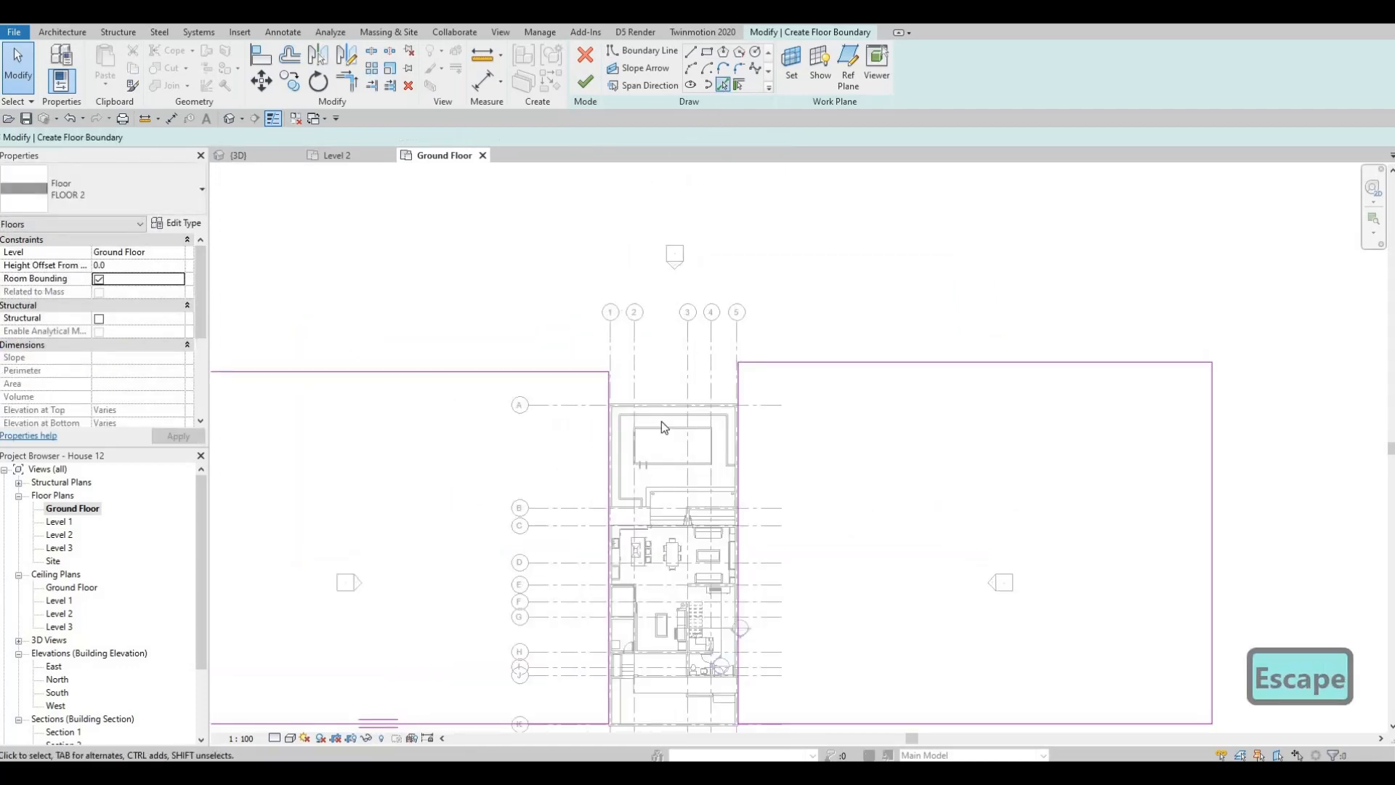
{"action": "scroll", "coordinate": [662, 421], "scroll_direction": "up", "scroll_amount": 2}
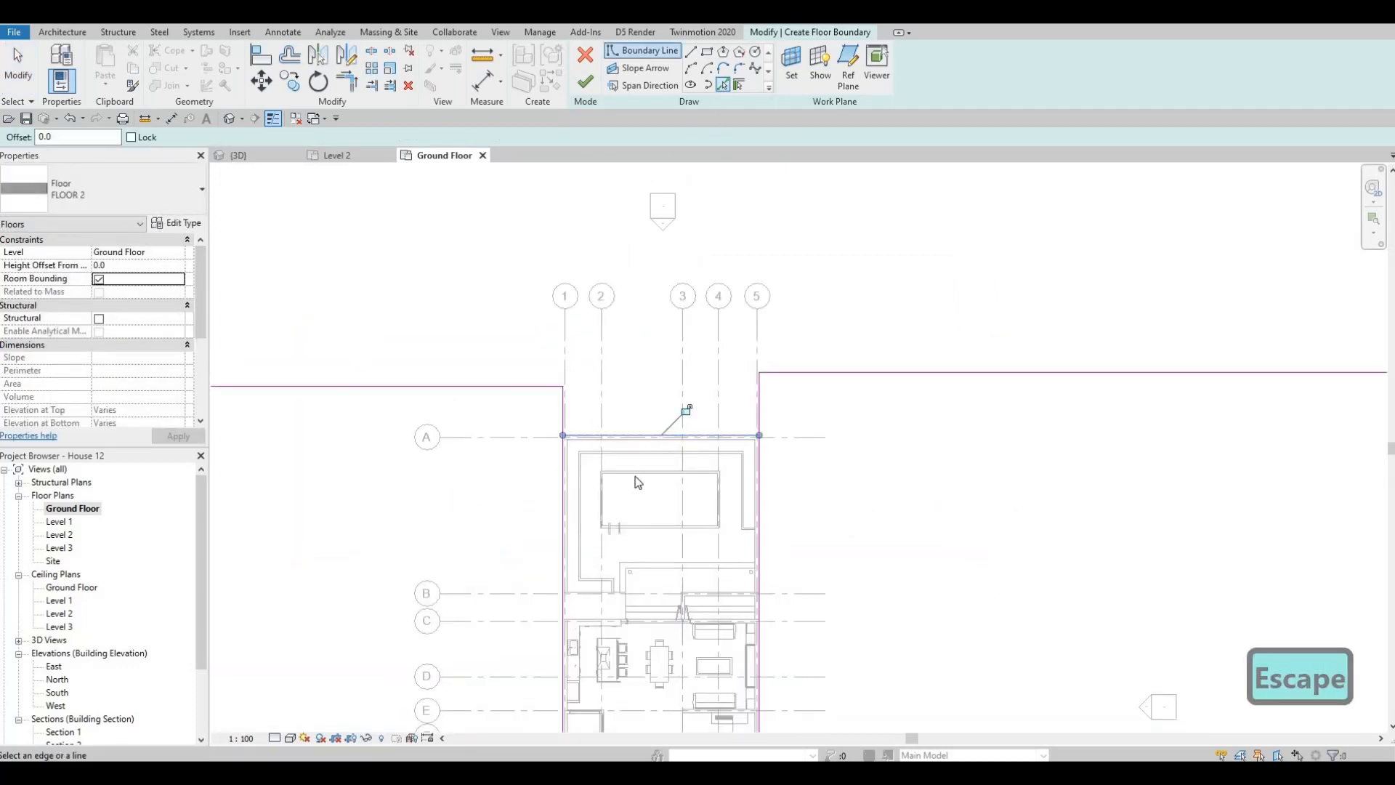
{"action": "key", "text": "Escape"}
{"action": "key", "text": "t"}
{"action": "key", "text": "r"}
{"action": "left_click", "coordinate": [697, 435]}
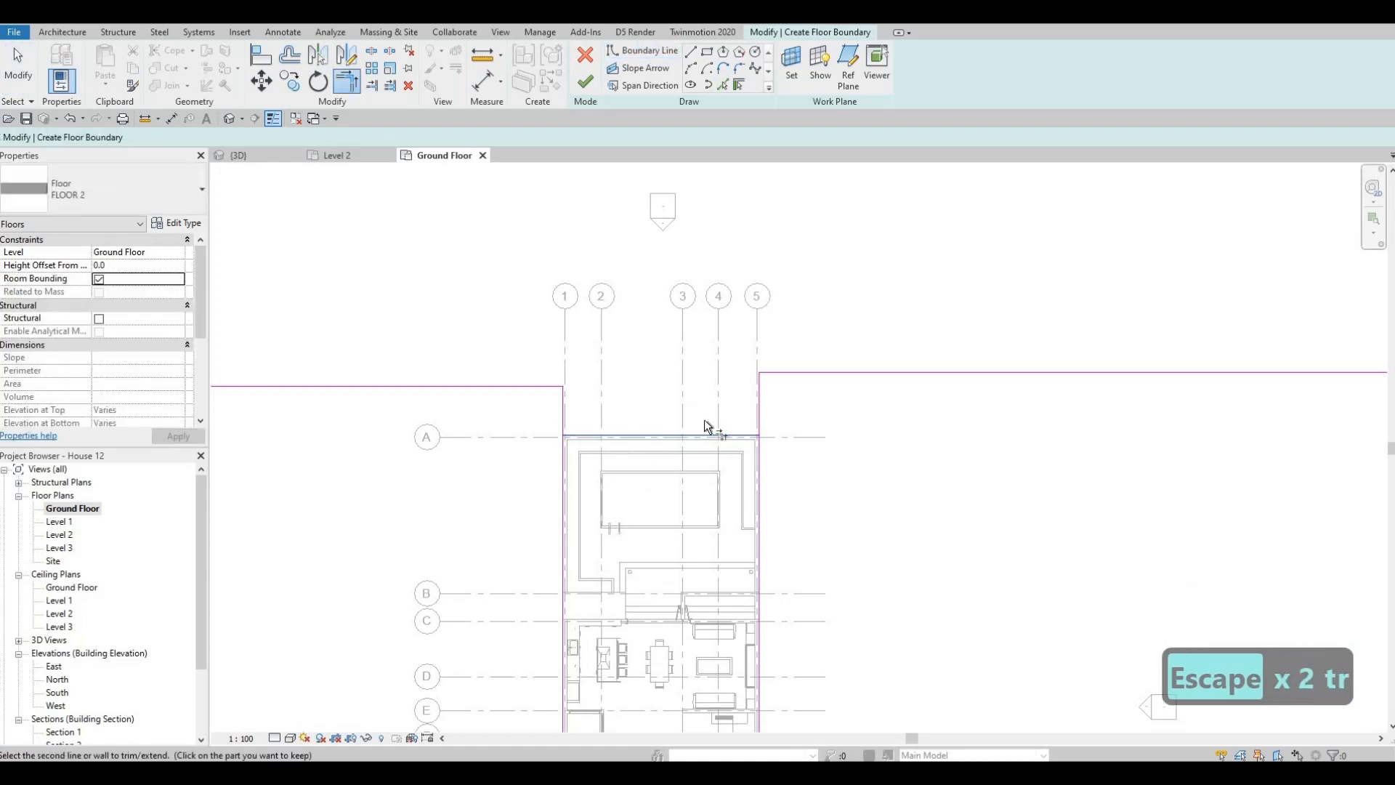
{"action": "left_click", "coordinate": [719, 430]}
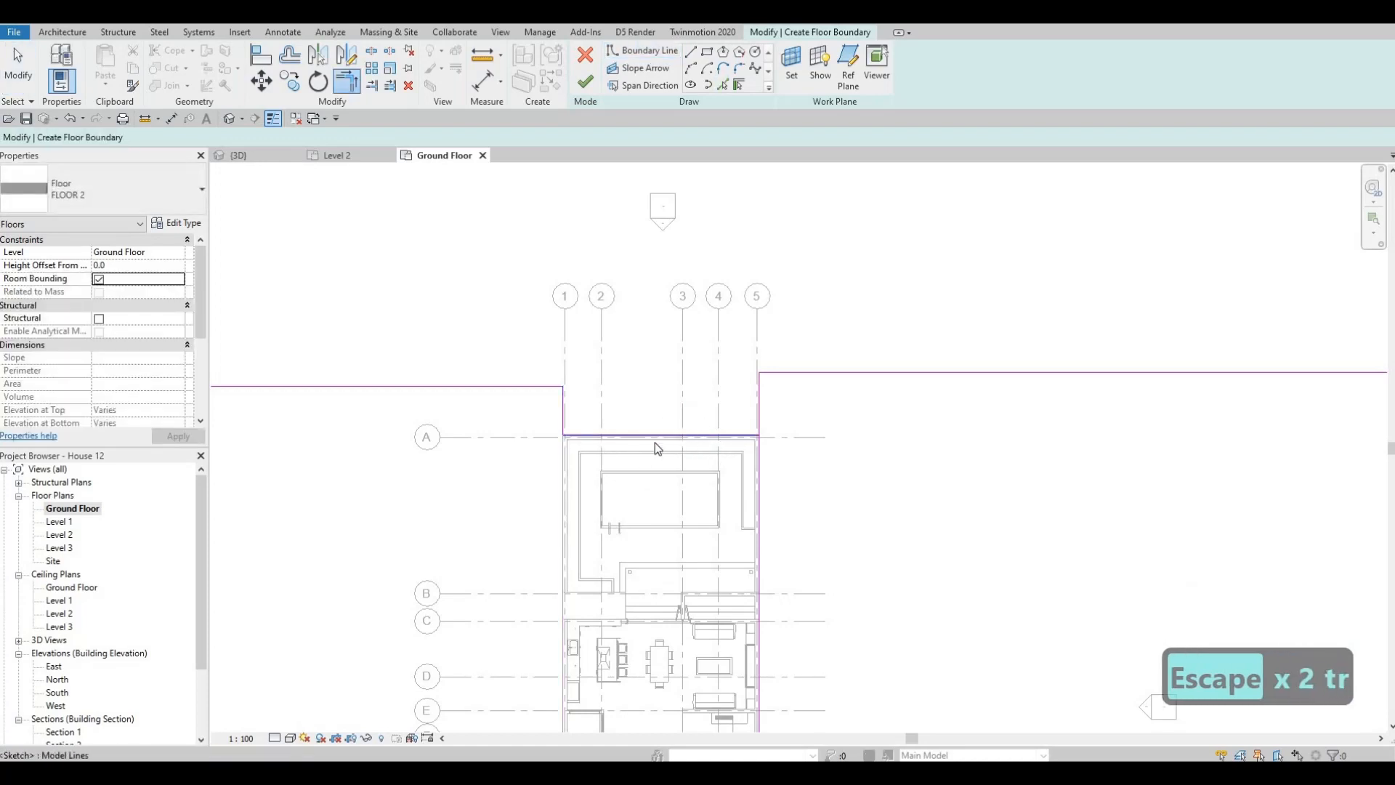
{"action": "key", "text": "ctrl+z"}
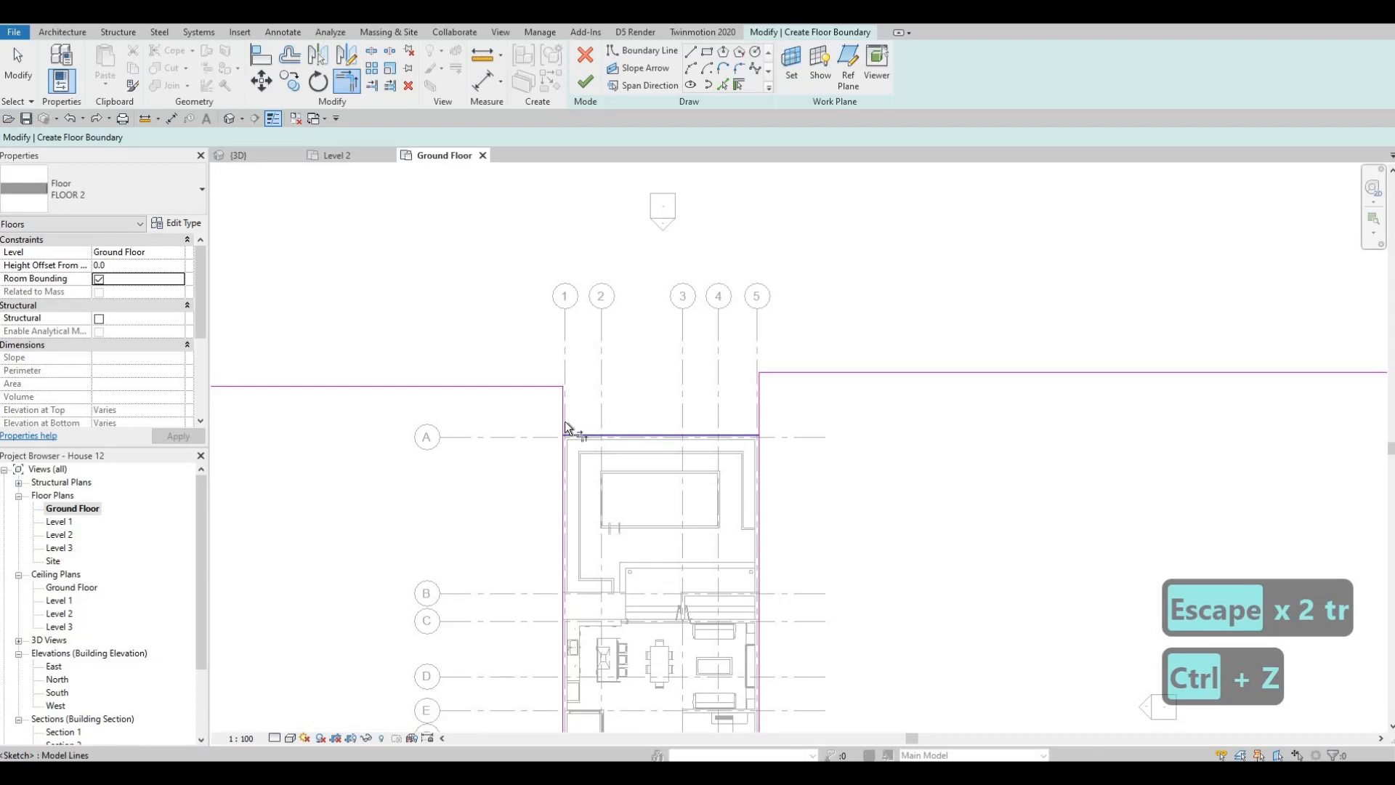
{"action": "left_click", "coordinate": [760, 423]}
{"action": "scroll", "coordinate": [676, 464], "scroll_direction": "down", "scroll_amount": 3}
{"action": "key", "text": "Escape"}
{"action": "key", "text": "Escape"}
{"action": "scroll", "coordinate": [676, 463], "scroll_direction": "up", "scroll_amount": 2}
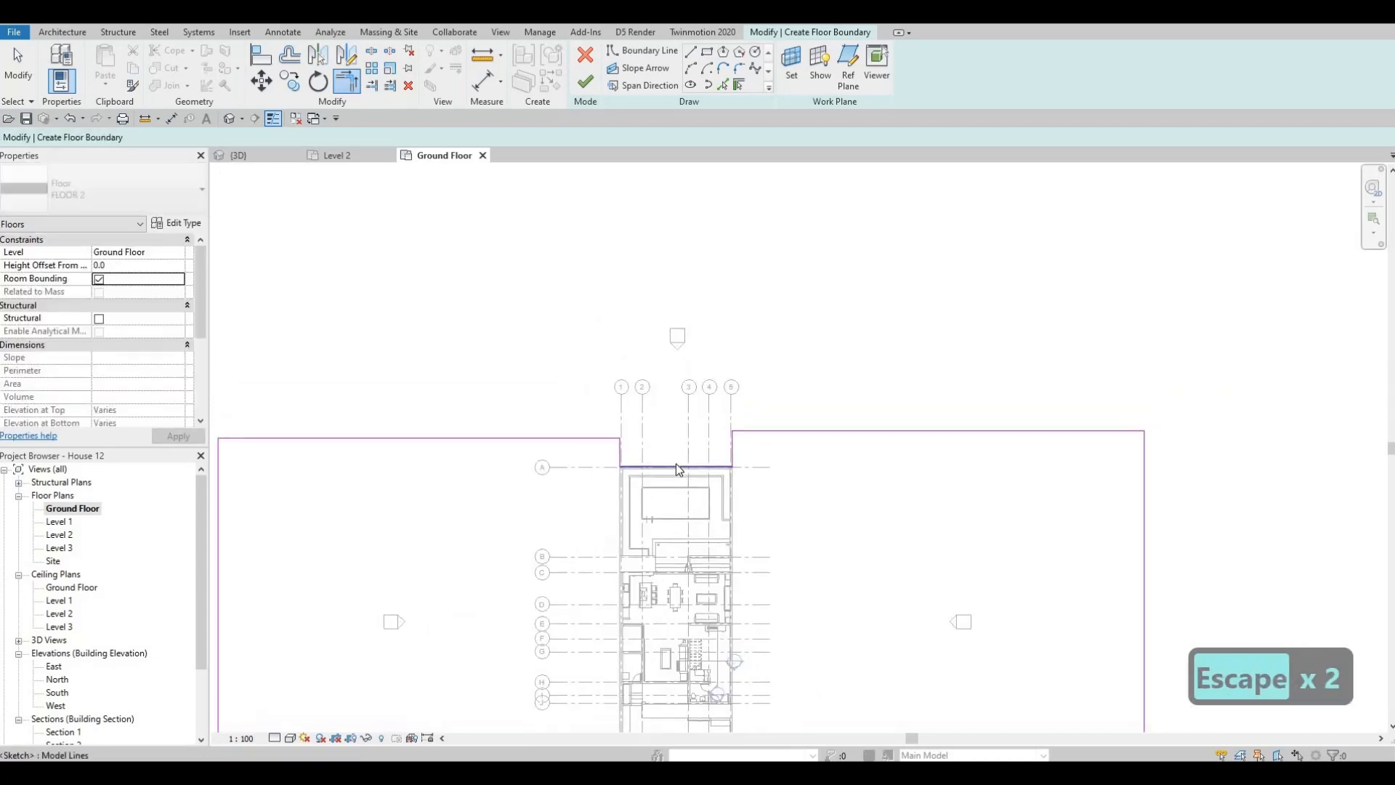
- Delete the boundary line along grid A together with the two short inner side edges on grids 1 and 5
{"action": "left_click", "coordinate": [675, 464]}
{"action": "key", "text": "Escape"}
{"action": "left_click_drag", "start_coordinate": [586, 405], "coordinate": [743, 508]}
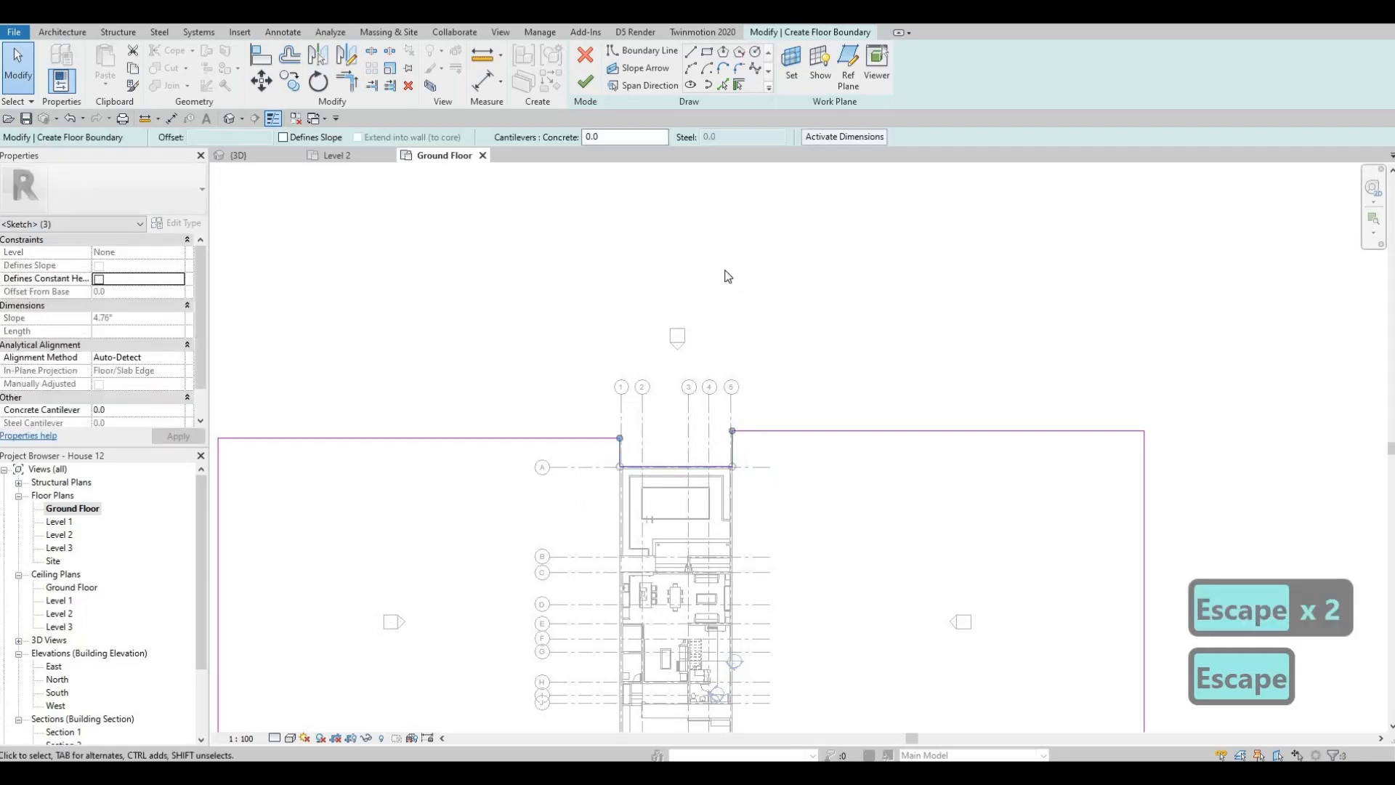
{"action": "middle_click_drag", "start_coordinate": [726, 276], "coordinate": [726, 174]}
{"action": "scroll", "coordinate": [673, 251], "scroll_direction": "down", "scroll_amount": 1}
{"action": "key", "text": "Delete"}
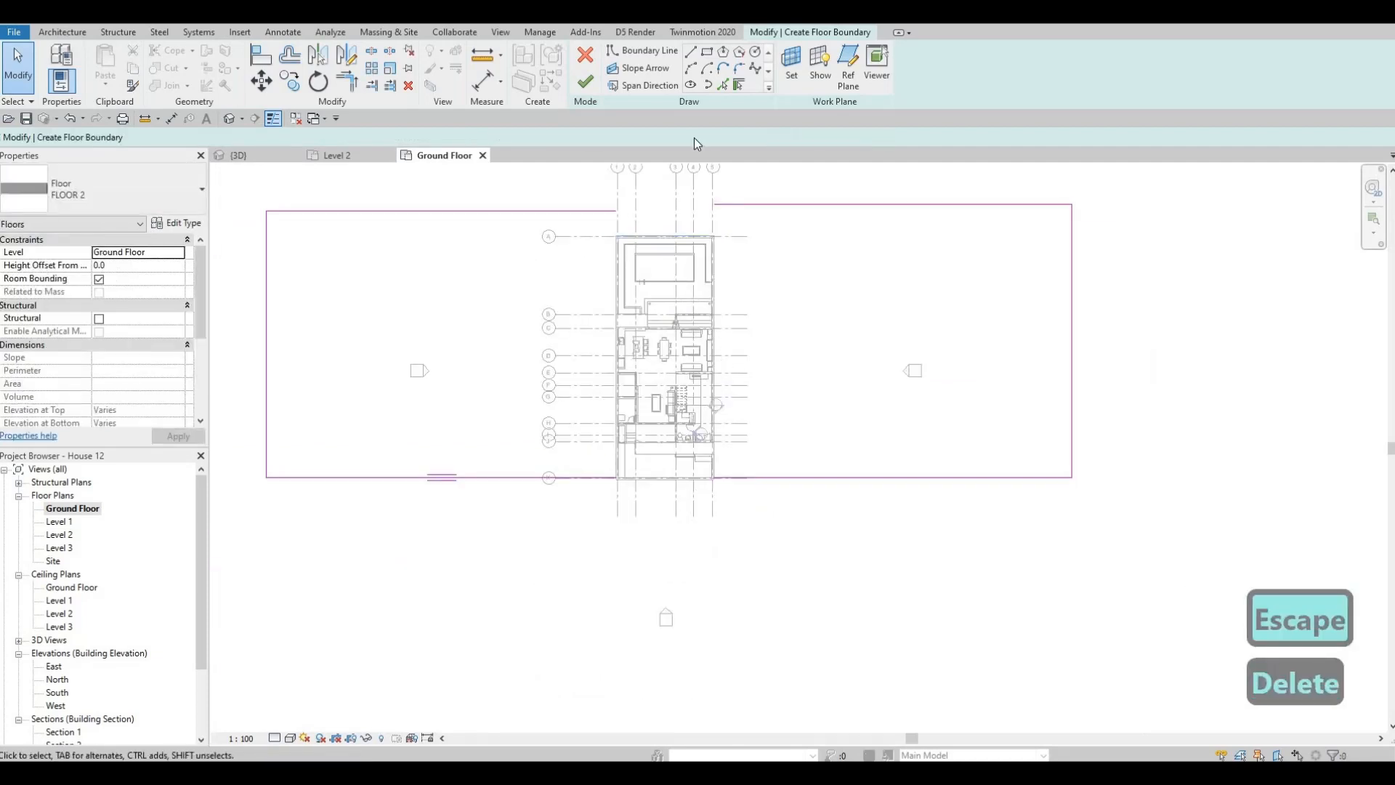
- Pick boundary lines along the outer faces of the plot's grid 1 wall, rear wall on grid A and grid 5 wall
{"action": "left_click", "coordinate": [723, 85]}
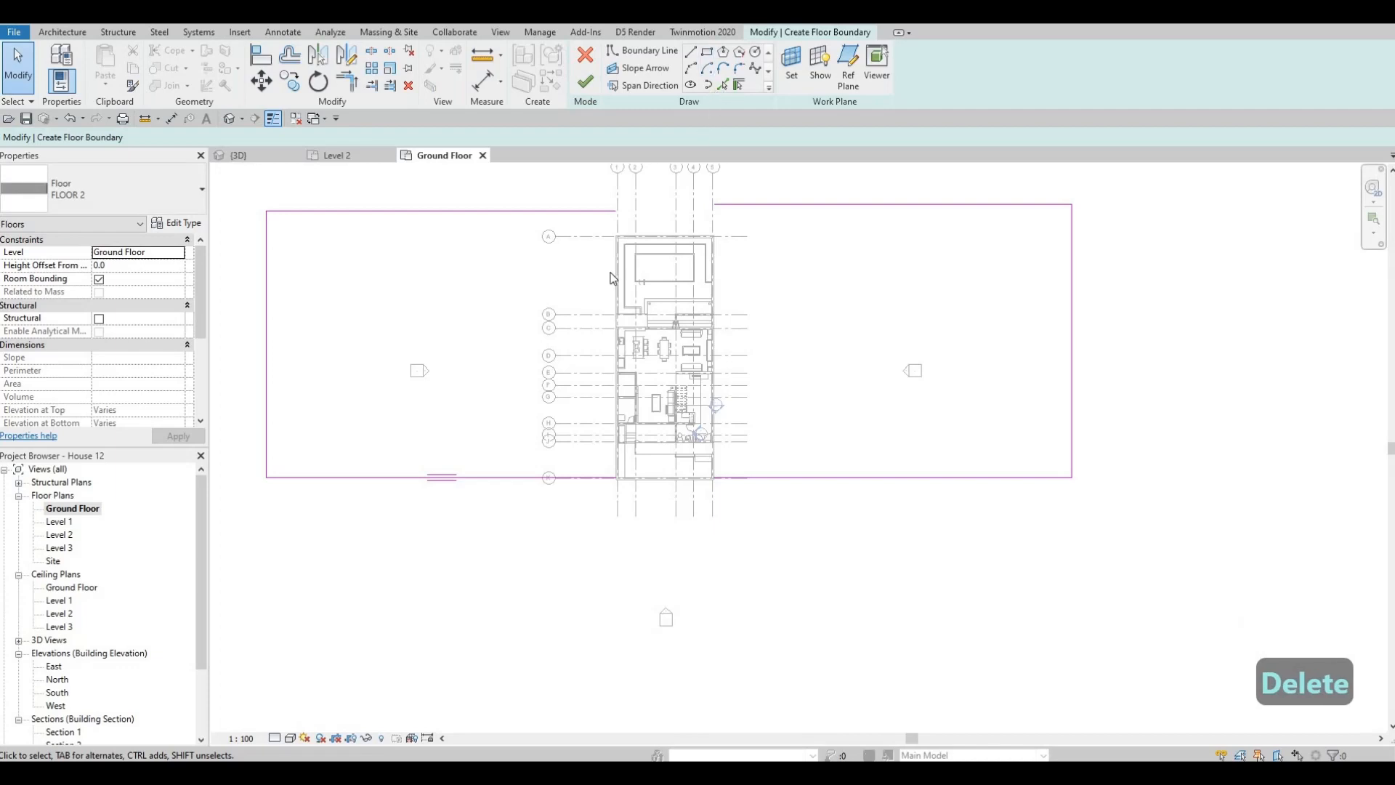
{"action": "scroll", "coordinate": [620, 265], "scroll_direction": "up", "scroll_amount": 4}
{"action": "left_click", "coordinate": [625, 231]}
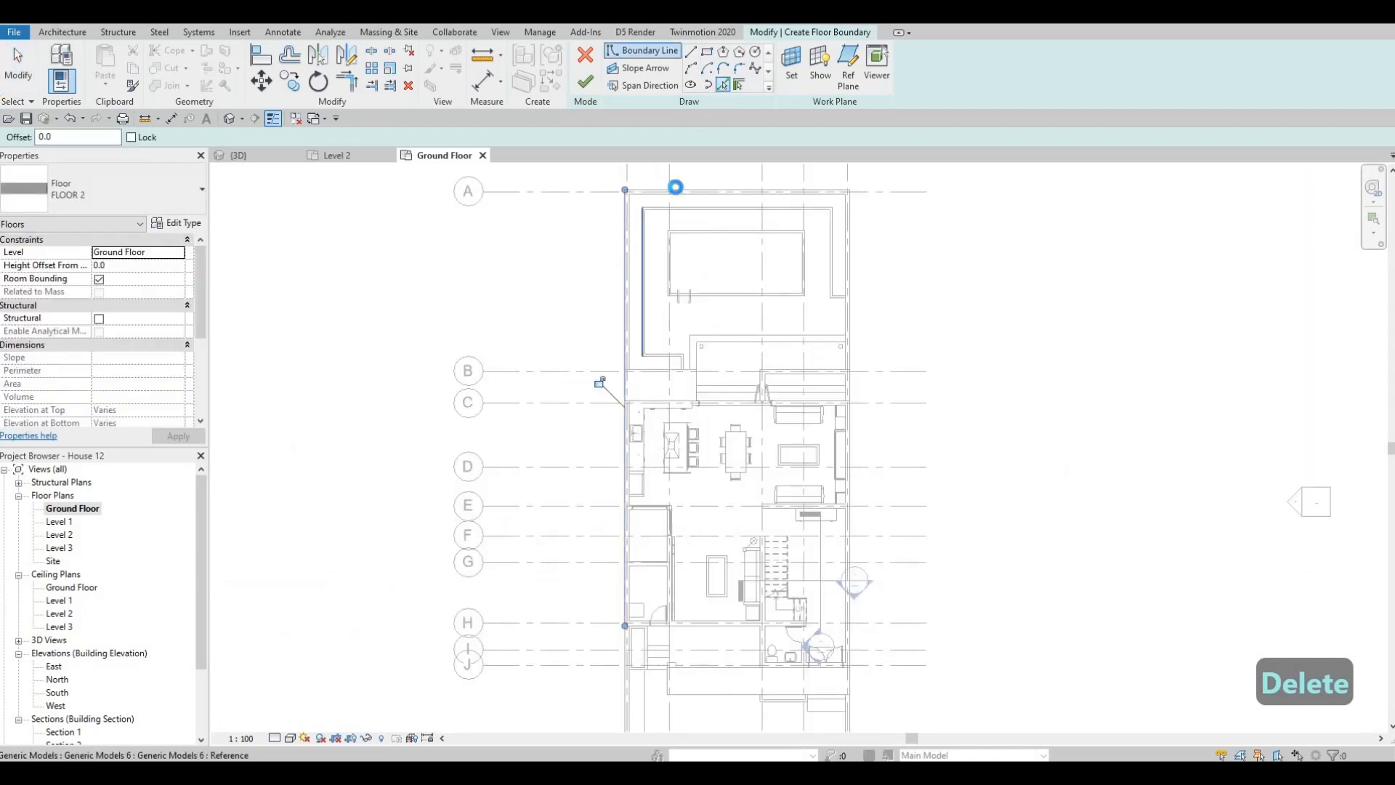
{"action": "left_click", "coordinate": [677, 190]}
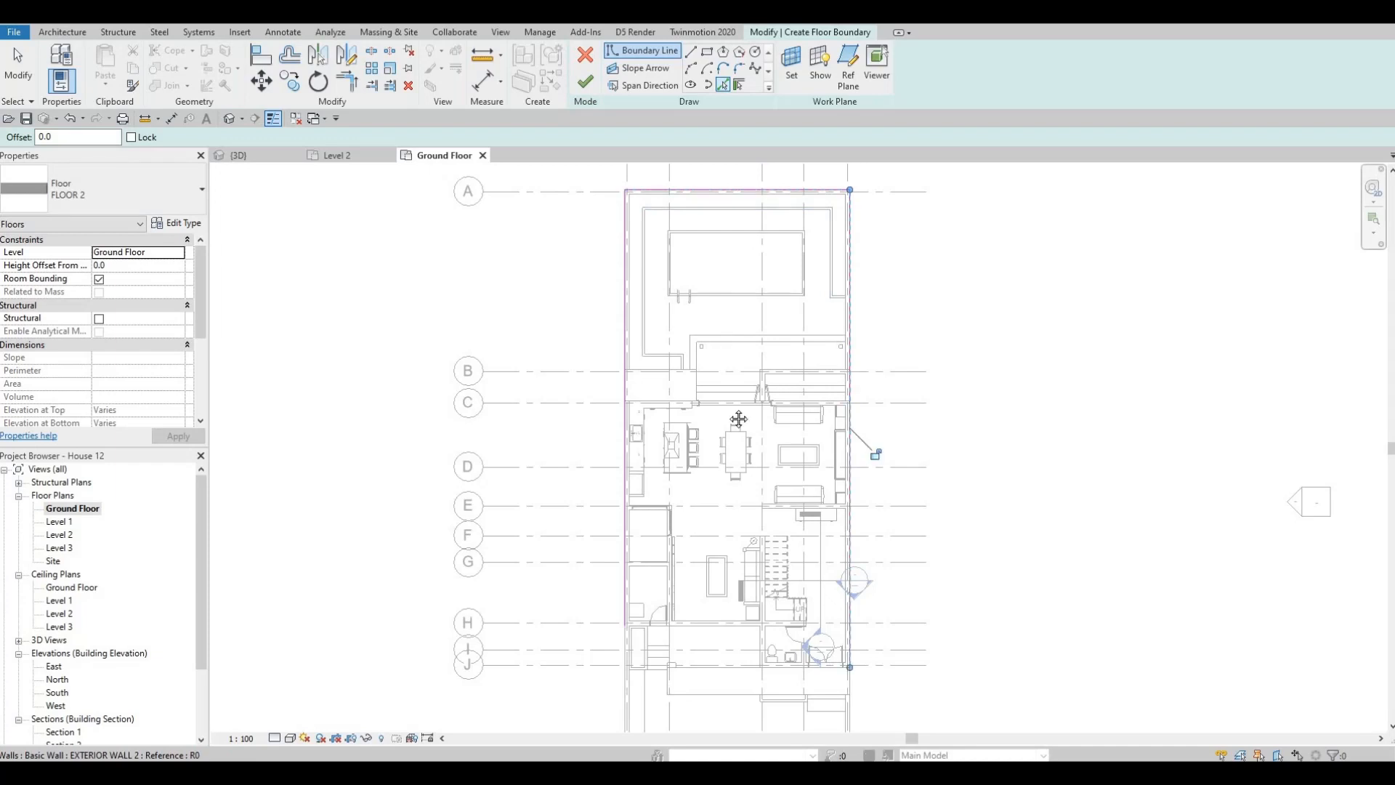
{"action": "scroll", "coordinate": [738, 419], "scroll_direction": "down", "scroll_amount": 3}
{"action": "key", "text": "Escape"}
{"action": "key", "text": "Escape"}
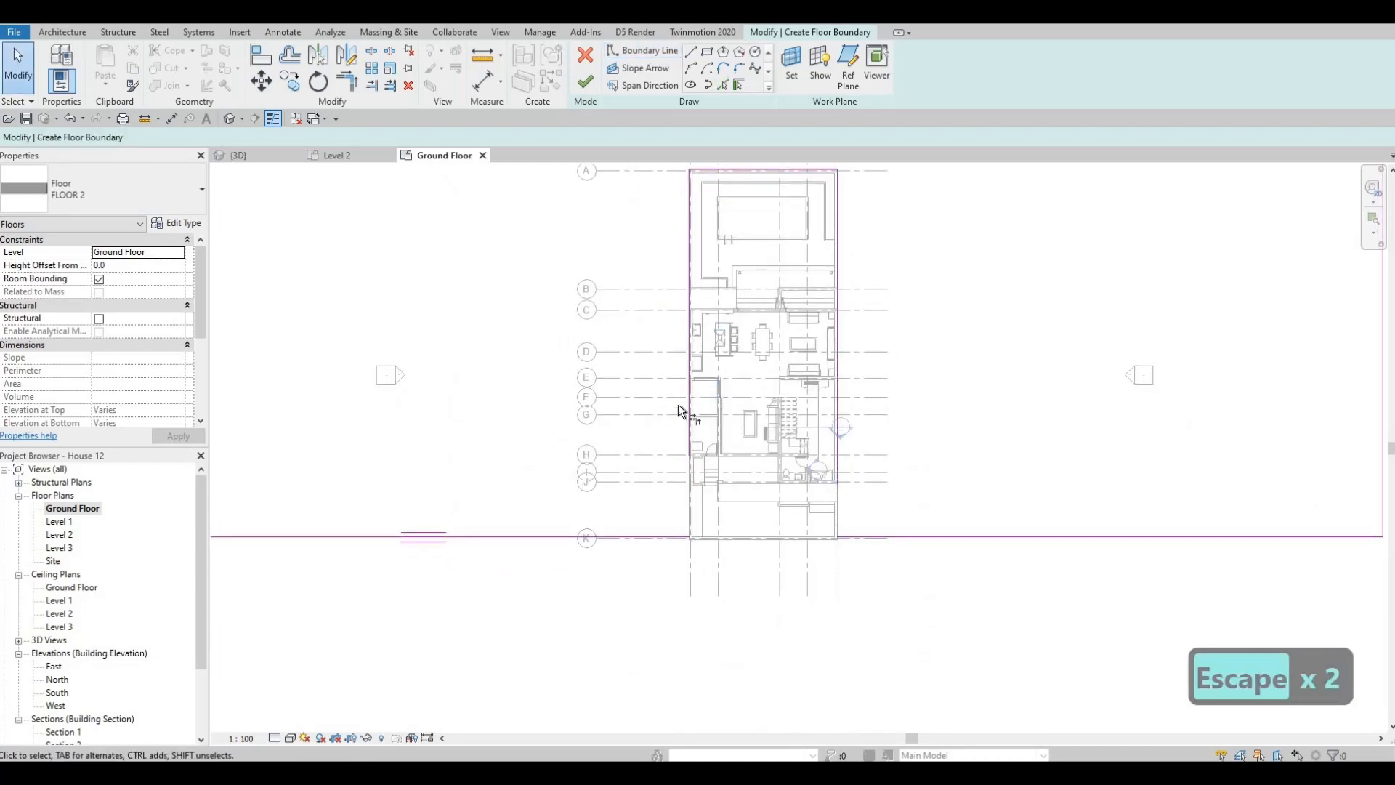
- Trim the boundary lines on grids 1 and 5 to corners with the front boundary edges on grid K
{"action": "key", "text": "t"}
{"action": "key", "text": "r"}
{"action": "left_click", "coordinate": [687, 385]}
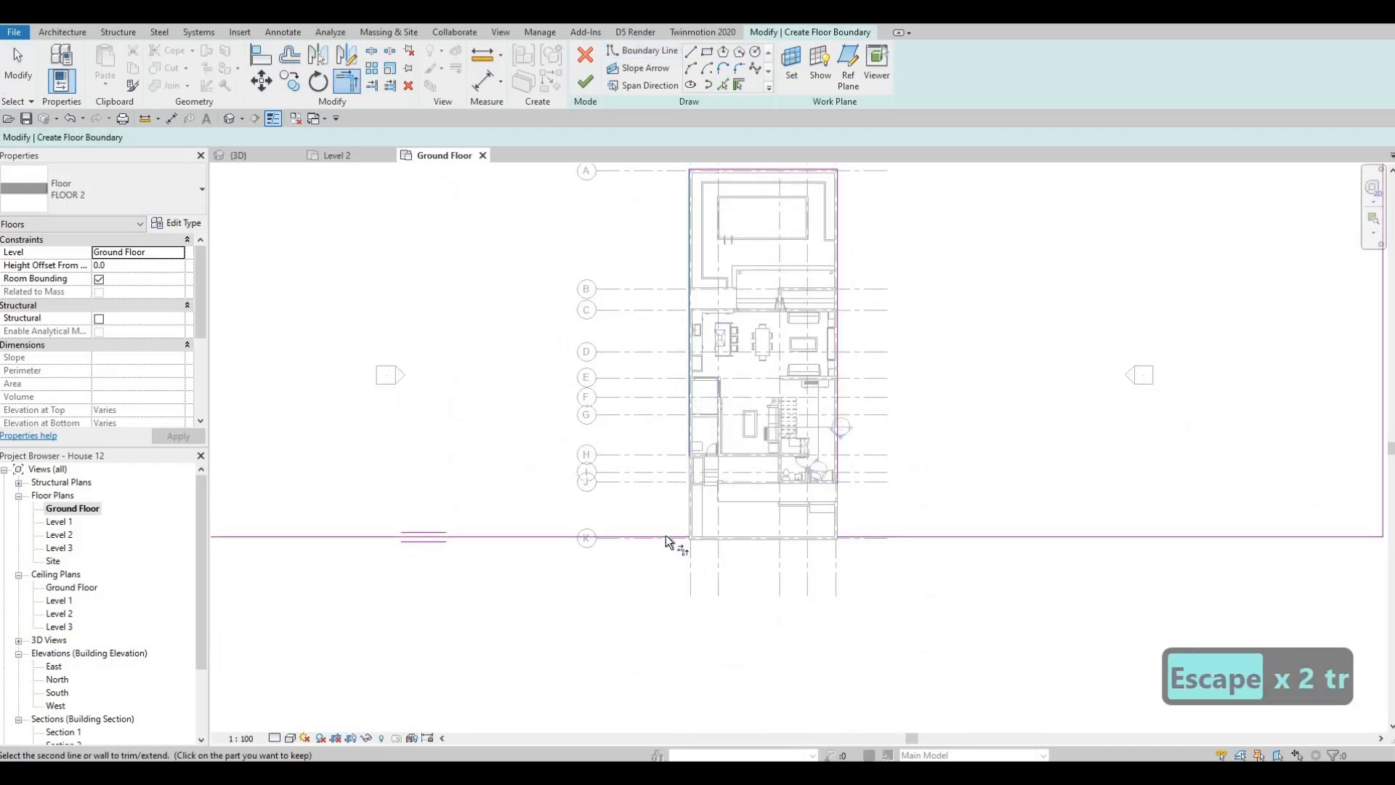
{"action": "left_click", "coordinate": [666, 537]}
{"action": "left_click", "coordinate": [872, 535]}
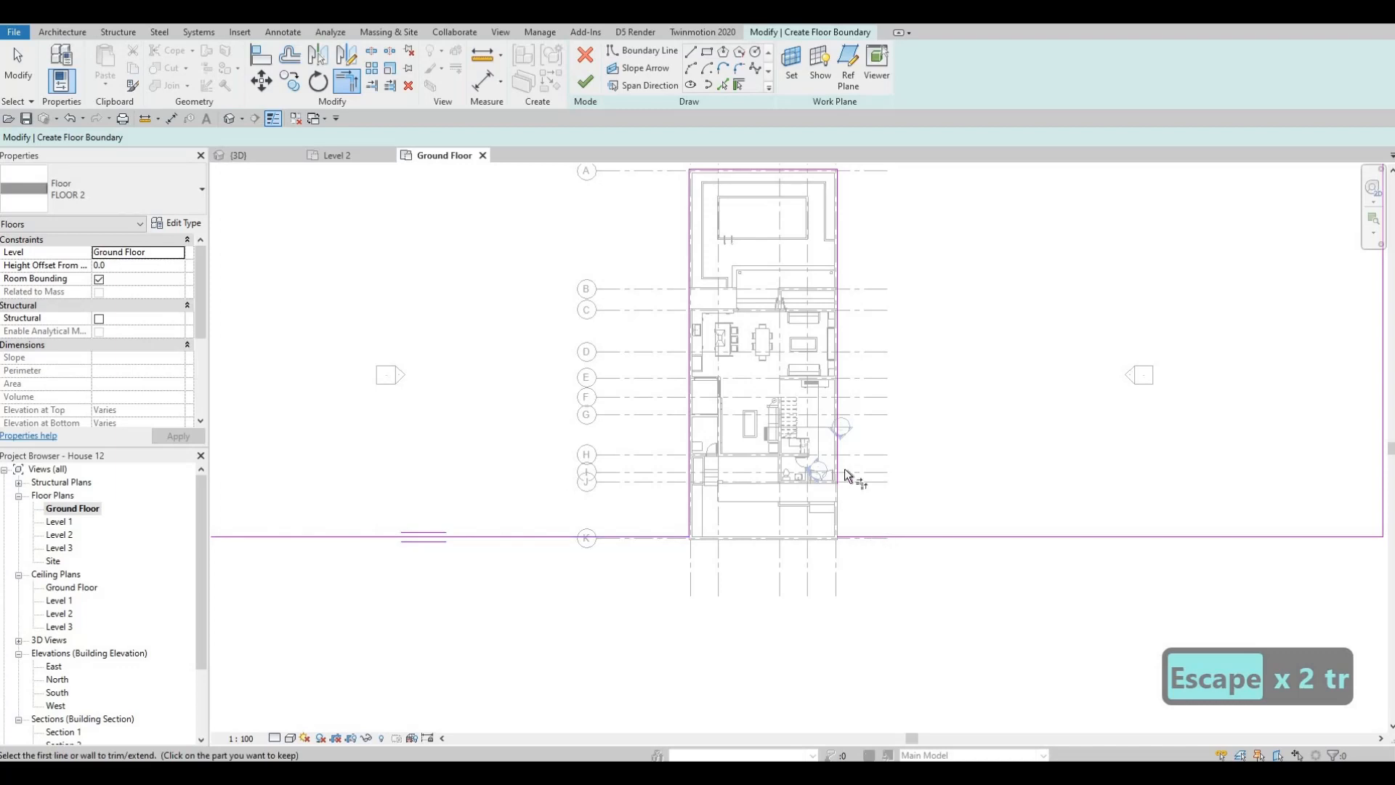
{"action": "left_click", "coordinate": [836, 405]}
{"action": "middle_click_drag", "start_coordinate": [733, 474], "coordinate": [667, 716]}
{"action": "scroll", "coordinate": [654, 654], "scroll_direction": "down", "scroll_amount": 1}
{"action": "key", "text": "Escape"}
- Delete the rear boundary edge of the area beside grid 1
{"action": "middle_click_drag", "start_coordinate": [611, 426], "coordinate": [691, 391]}
{"action": "key", "text": "Escape"}
{"action": "left_click", "coordinate": [608, 419]}
{"action": "key", "text": "Delete"}
{"action": "scroll", "coordinate": [692, 390], "scroll_direction": "down", "scroll_amount": 1}
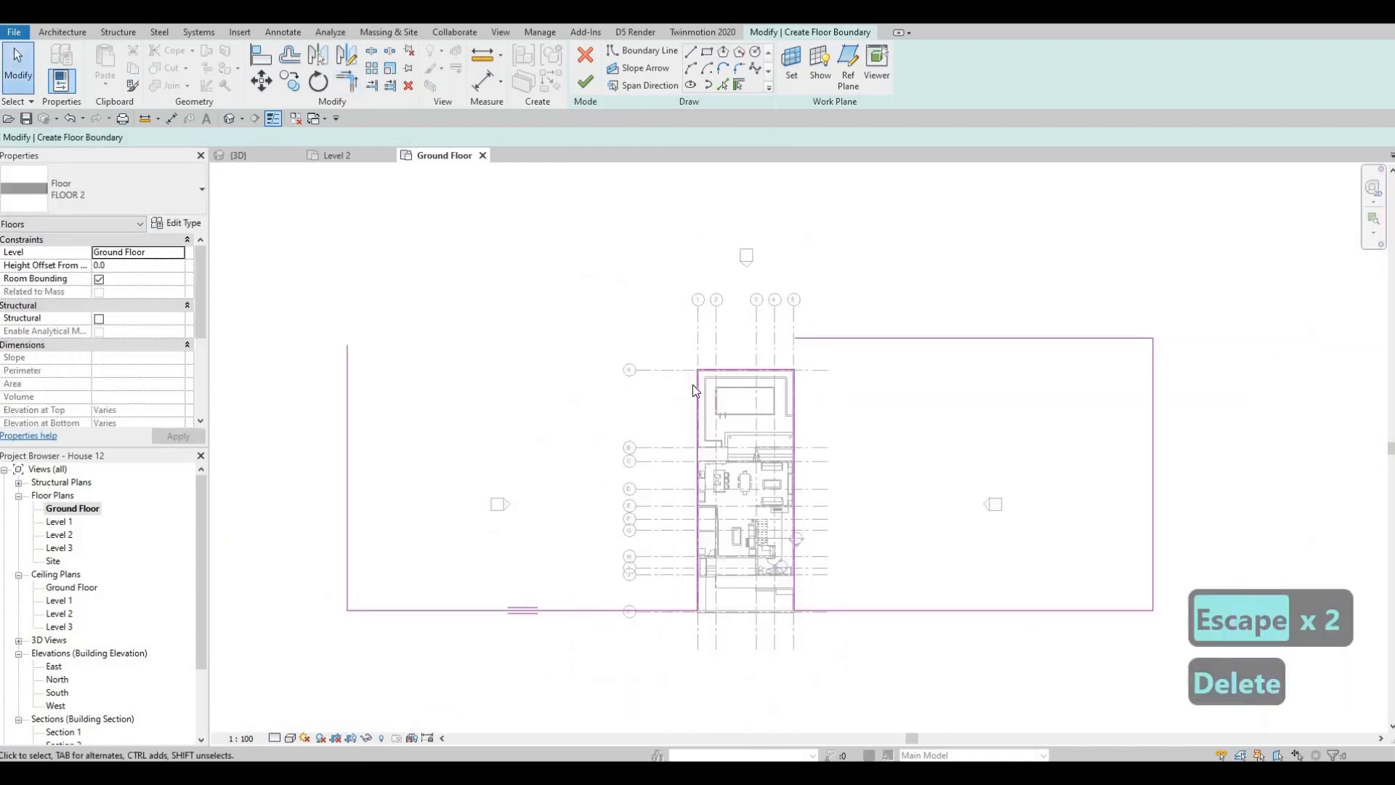
- Extend the remaining rear boundary edge across the plot to meet the outer edge beside grid 1 in a corner
{"action": "key", "text": "t"}
{"action": "key", "text": "r"}
{"action": "left_click", "coordinate": [819, 339]}
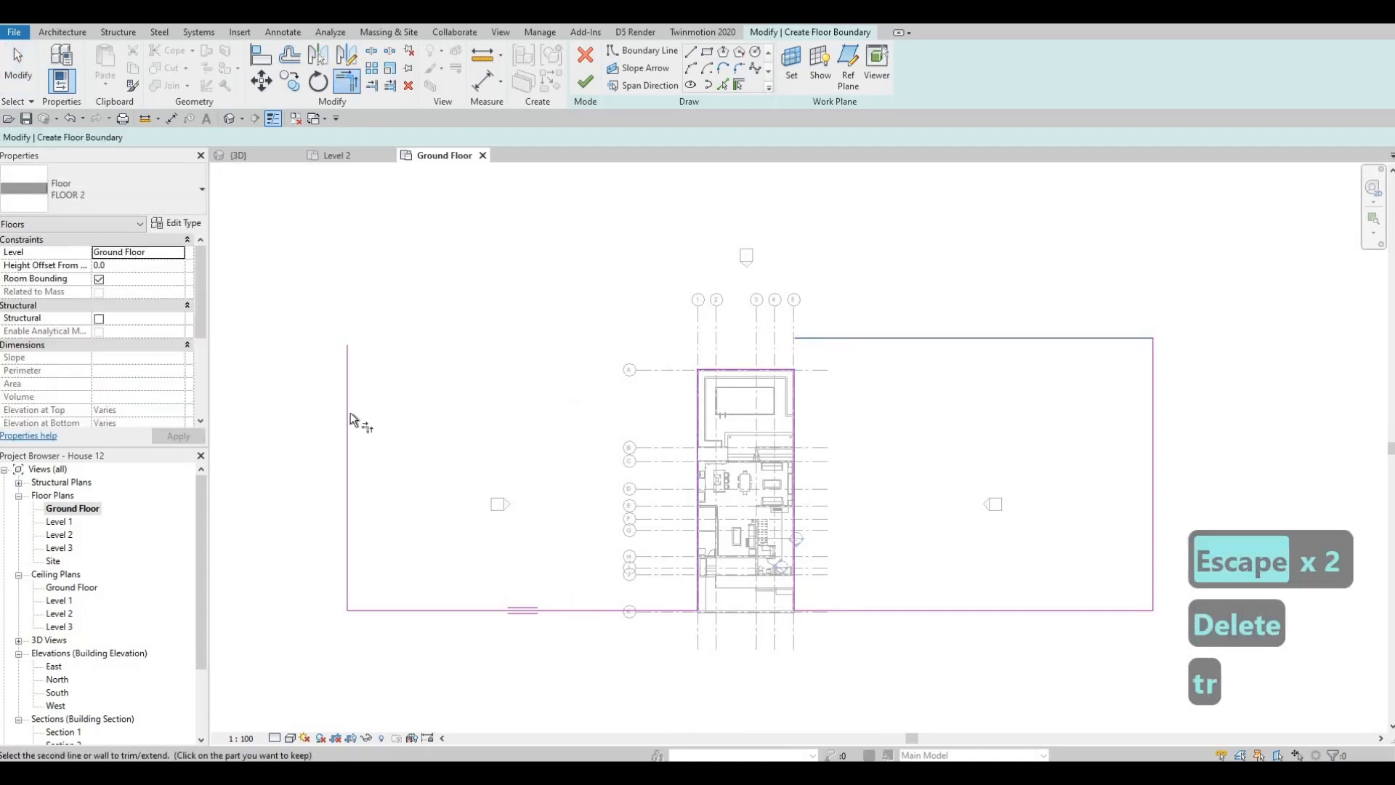
{"action": "left_click", "coordinate": [350, 412]}
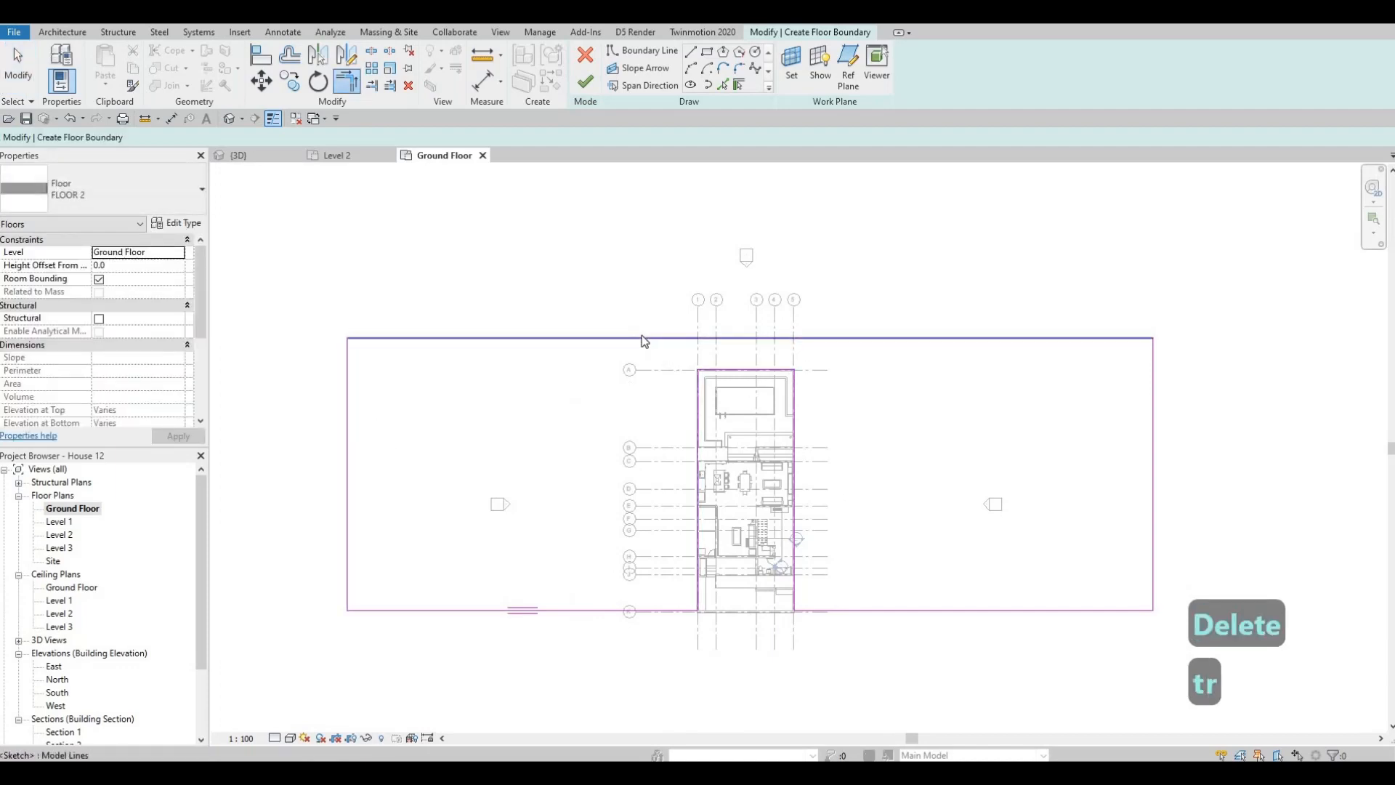
{"action": "key", "text": "Escape"}
{"action": "key", "text": "Escape"}
- Move the rear boundary edge outward to about 18000 mm behind the plot's rear wall on grid A
{"action": "left_click_drag", "start_coordinate": [640, 336], "coordinate": [685, 333]}
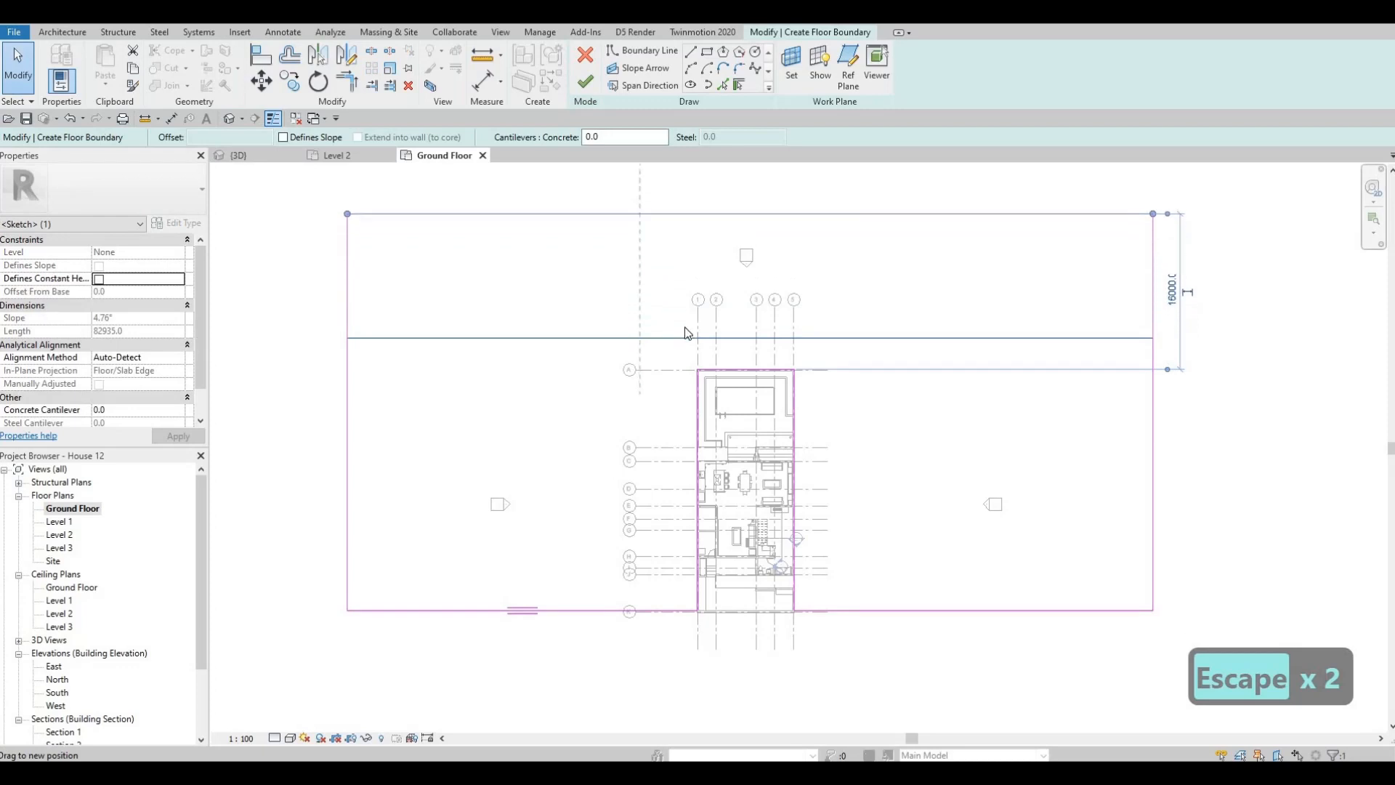
{"action": "middle_click_drag", "start_coordinate": [699, 331], "coordinate": [565, 417]}
{"action": "scroll", "coordinate": [556, 472], "scroll_direction": "down", "scroll_amount": 1}
{"action": "middle_click_drag", "start_coordinate": [546, 534], "coordinate": [560, 438]}
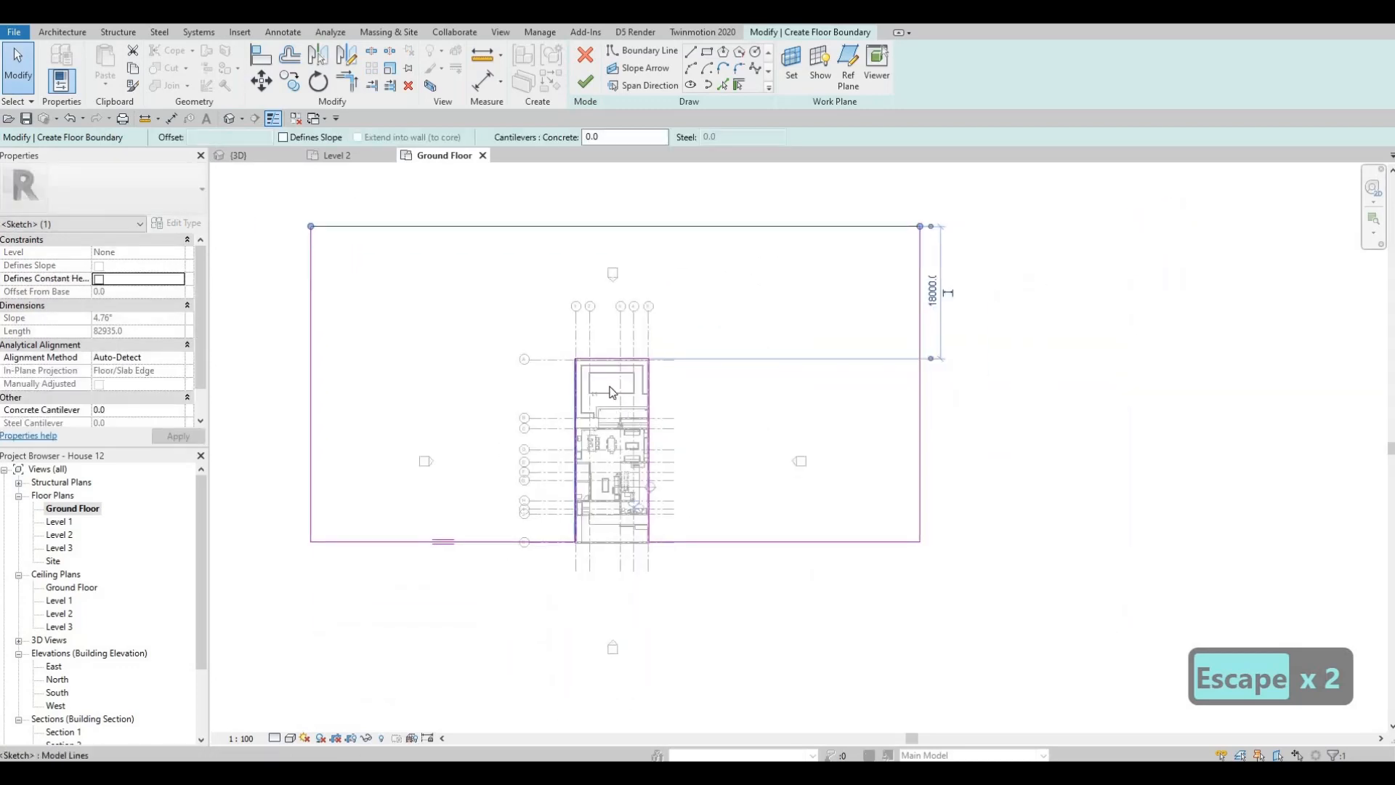
{"action": "middle_click_drag", "start_coordinate": [613, 392], "coordinate": [636, 375]}
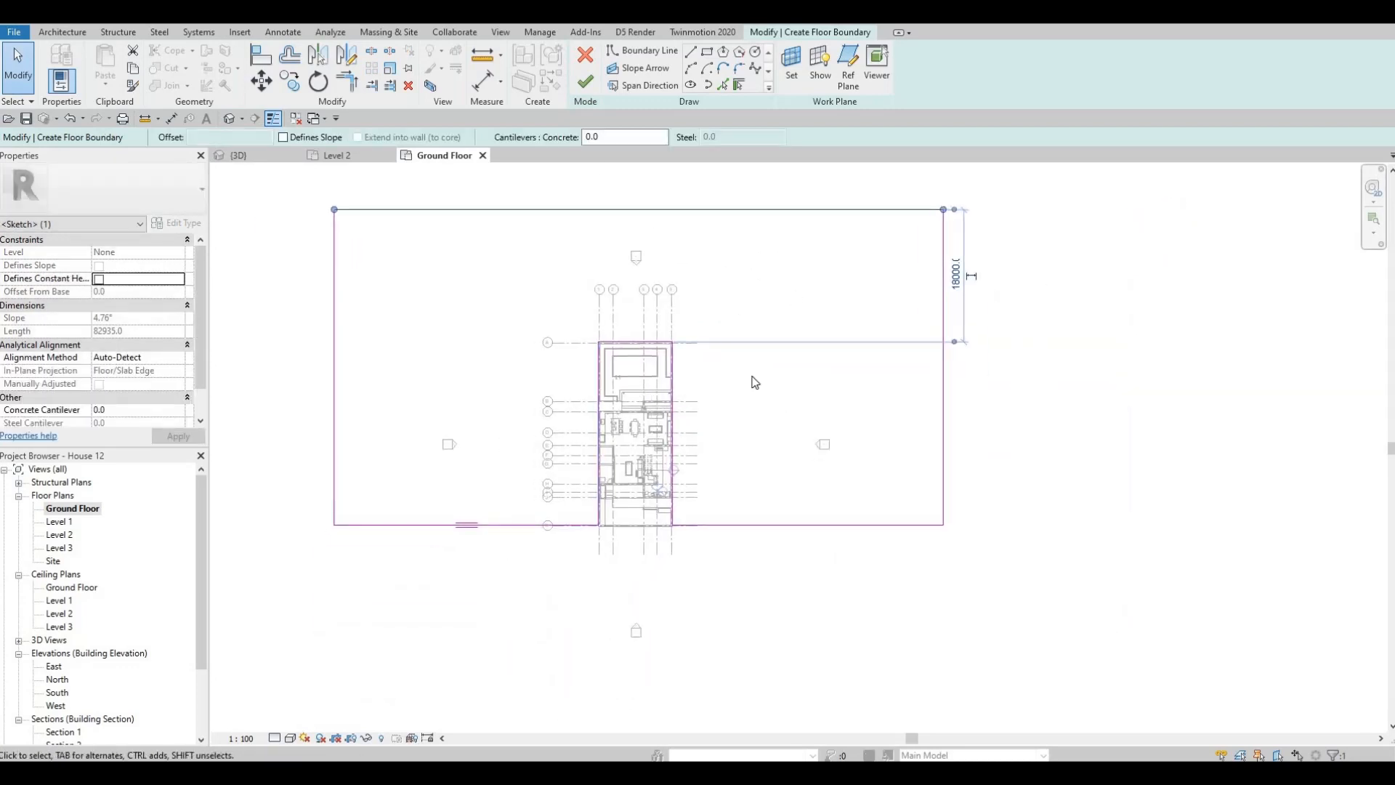
- Move the outer boundary edge beside grid 1 a little farther out and finish the surrounding floor
{"action": "middle_click_drag", "start_coordinate": [334, 372], "coordinate": [413, 325]}
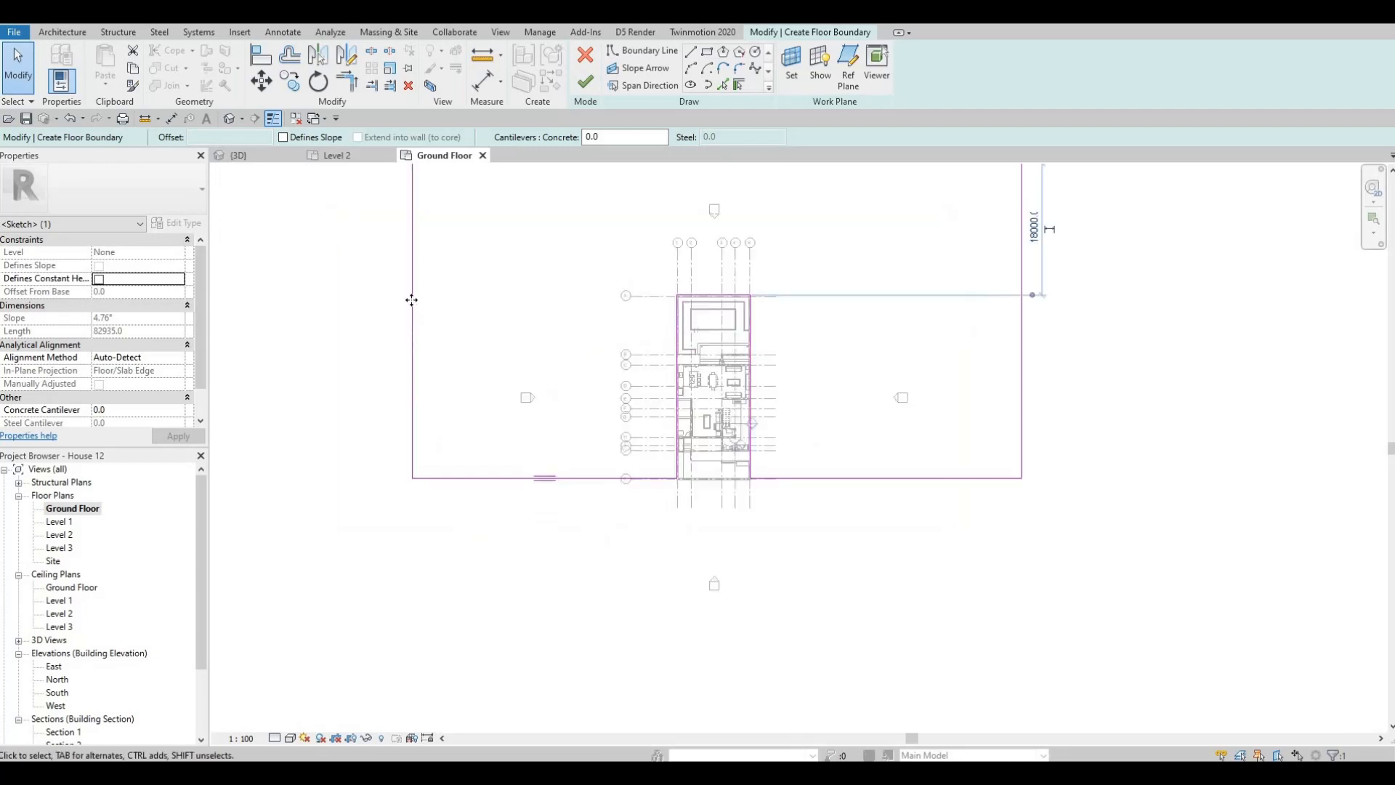
{"action": "mouse_move", "coordinate": [411, 299]}
{"action": "left_mouse_down"}
{"action": "mouse_move", "coordinate": [376, 298]}
{"action": "mouse_move", "coordinate": [391, 298]}
{"action": "left_mouse_up"}
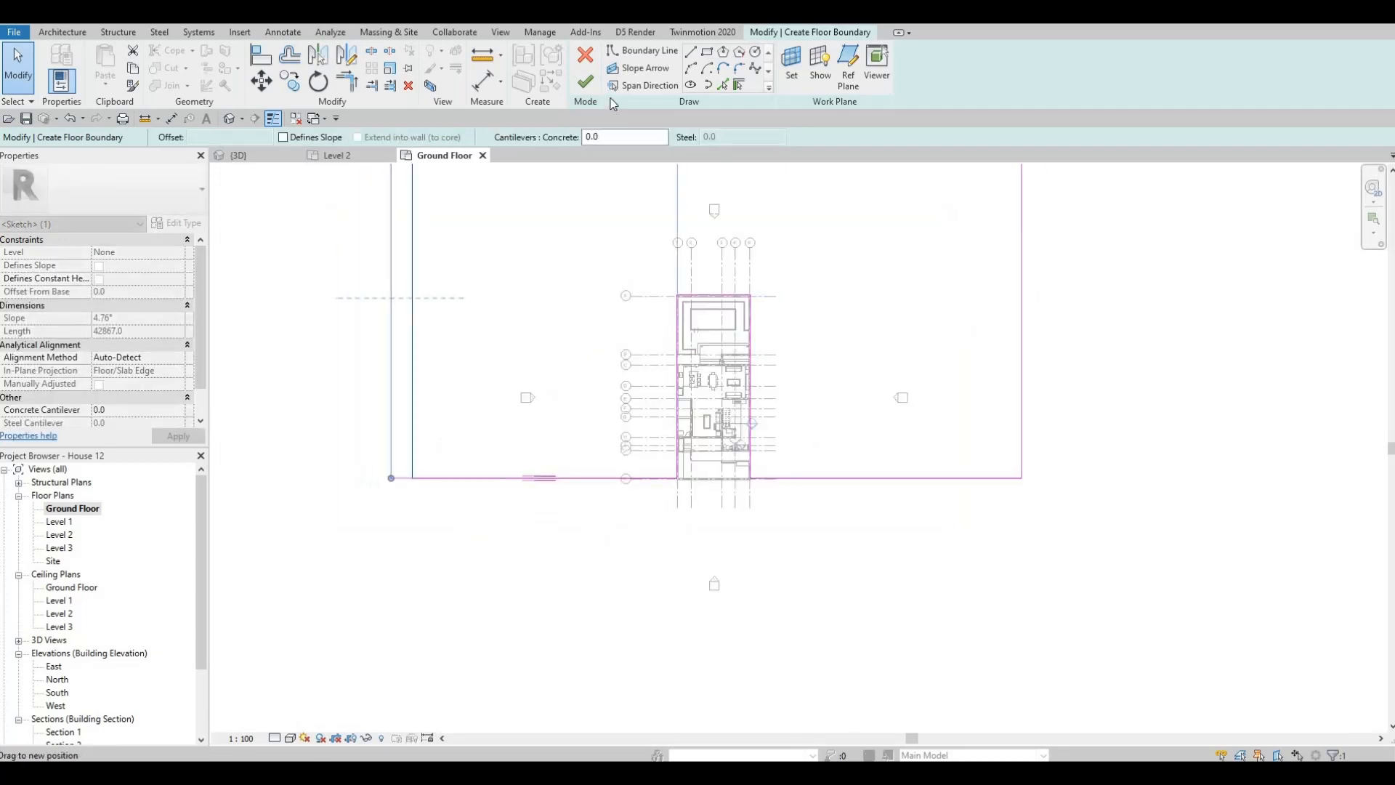
{"action": "left_click", "coordinate": [585, 82]}
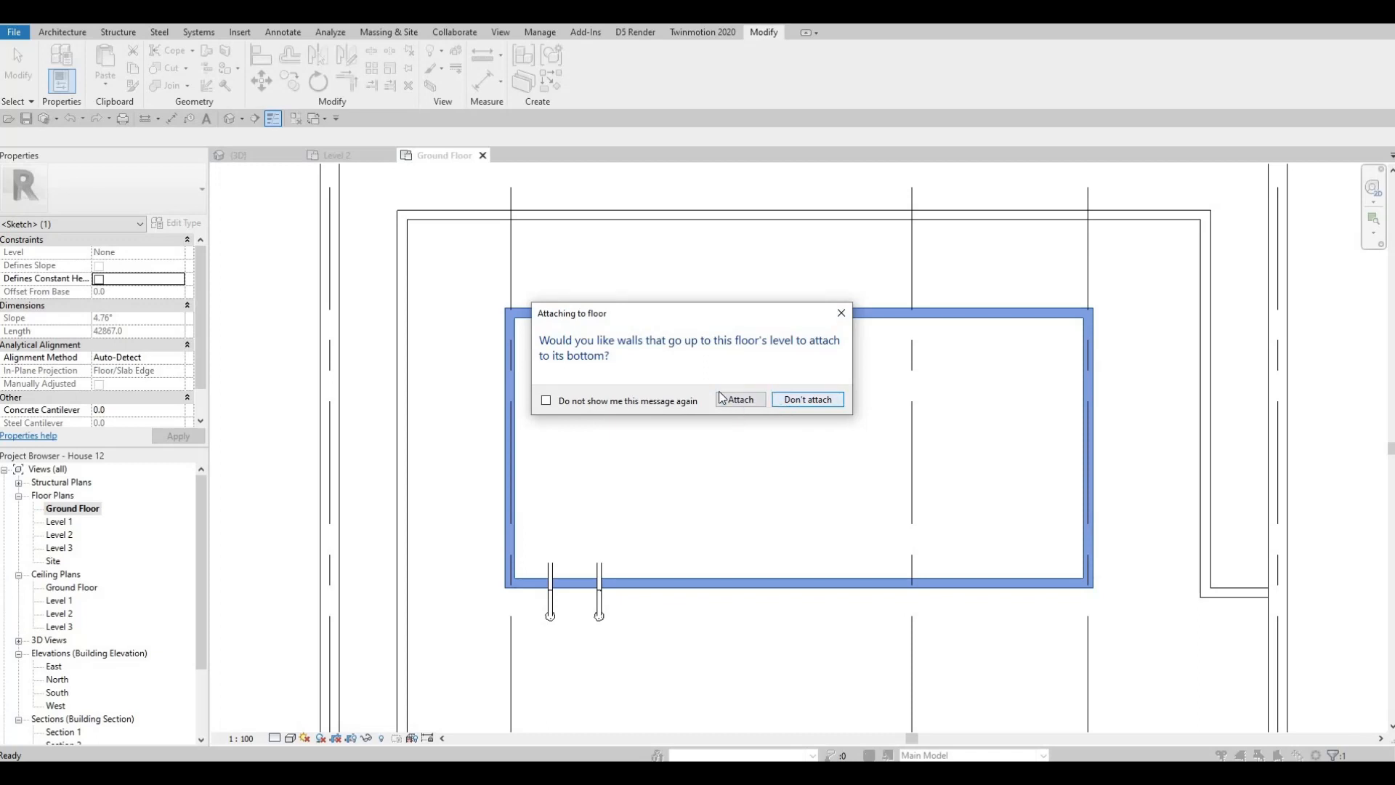
{"action": "left_click", "coordinate": [739, 398]}
{"action": "scroll", "coordinate": [305, 197], "scroll_direction": "down", "scroll_amount": 6}
{"action": "key", "text": "Escape"}
{"action": "key", "text": "Escape"}
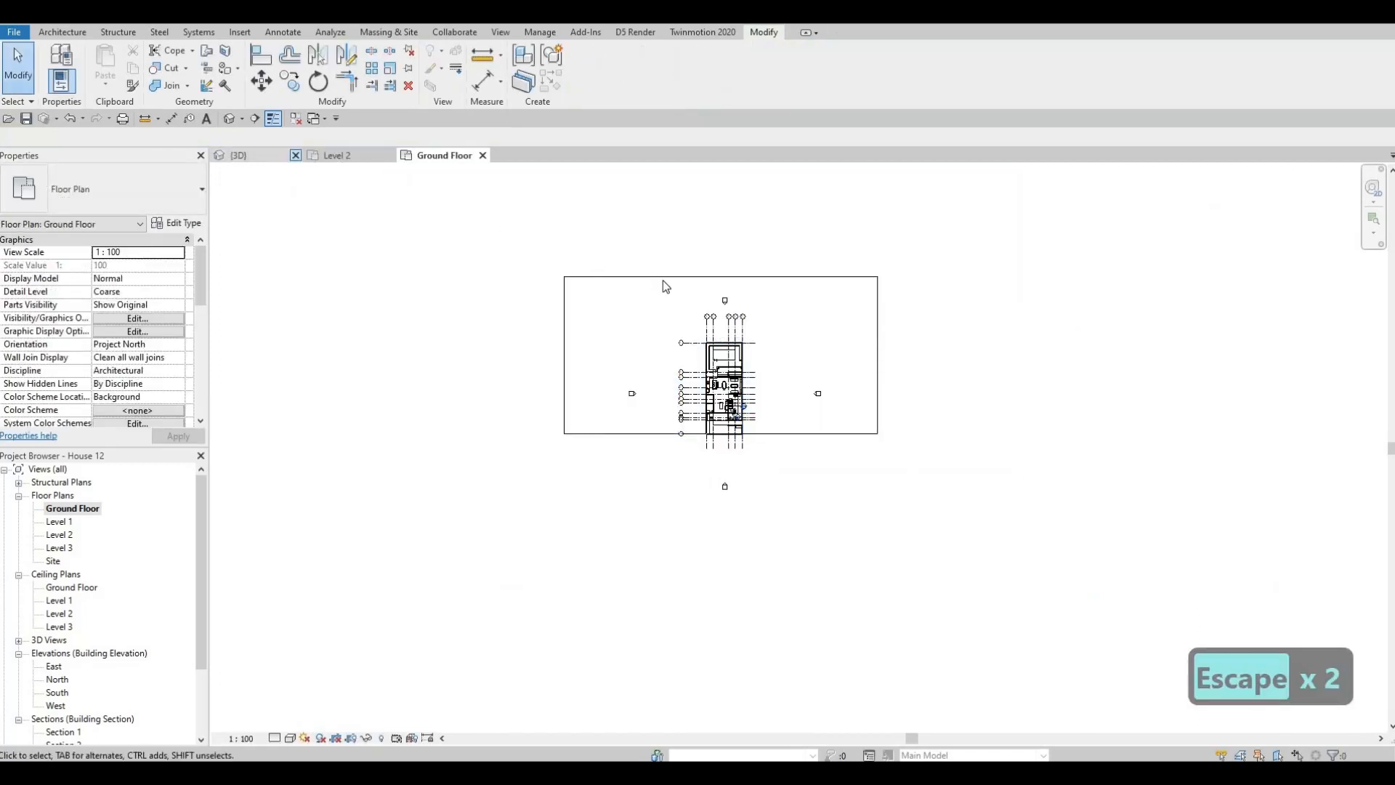
- Reopen the surrounding floor's boundary to check it around the plot, and finish the sketch without attaching the walls
{"action": "left_click", "coordinate": [594, 276]}
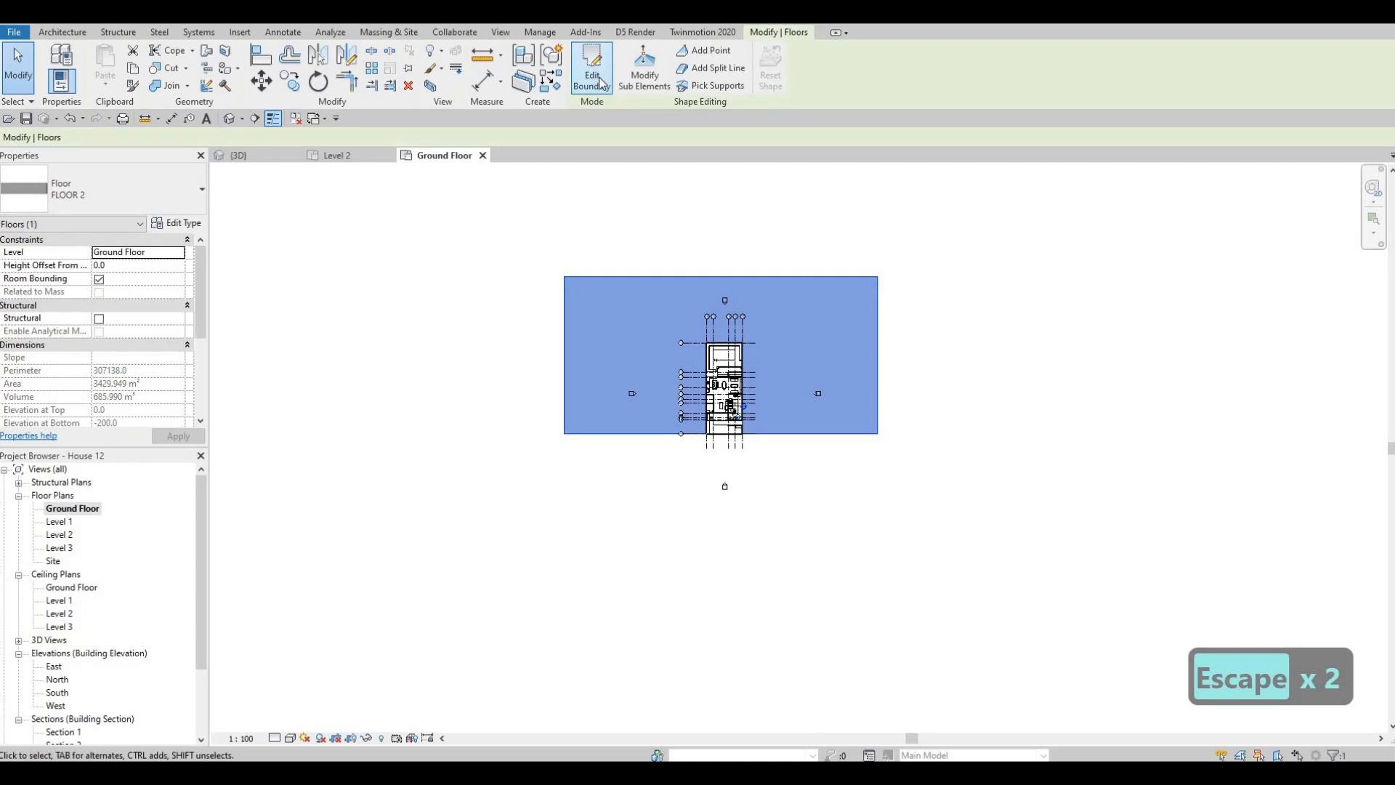
{"action": "left_click", "coordinate": [594, 73]}
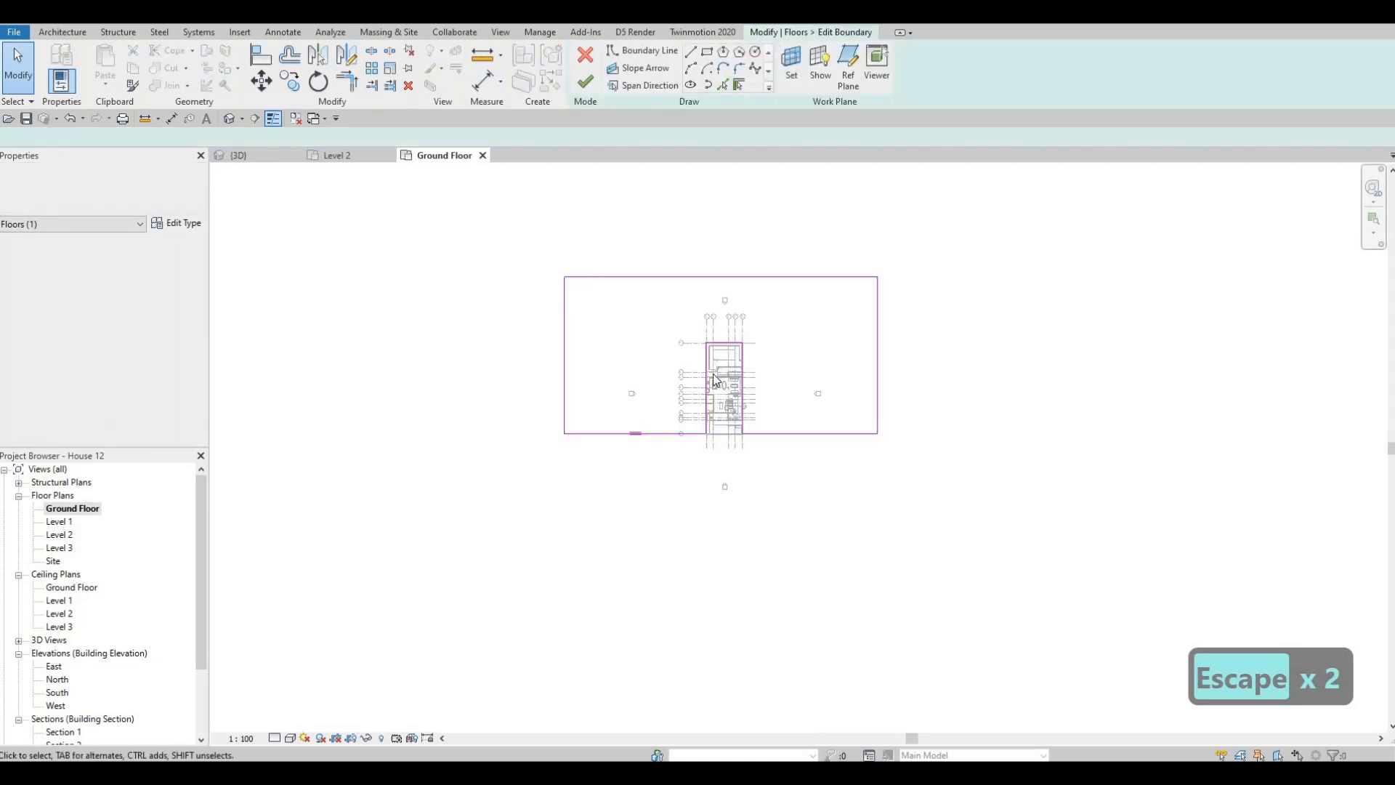
{"action": "scroll", "coordinate": [748, 347], "scroll_direction": "up", "scroll_amount": 5}
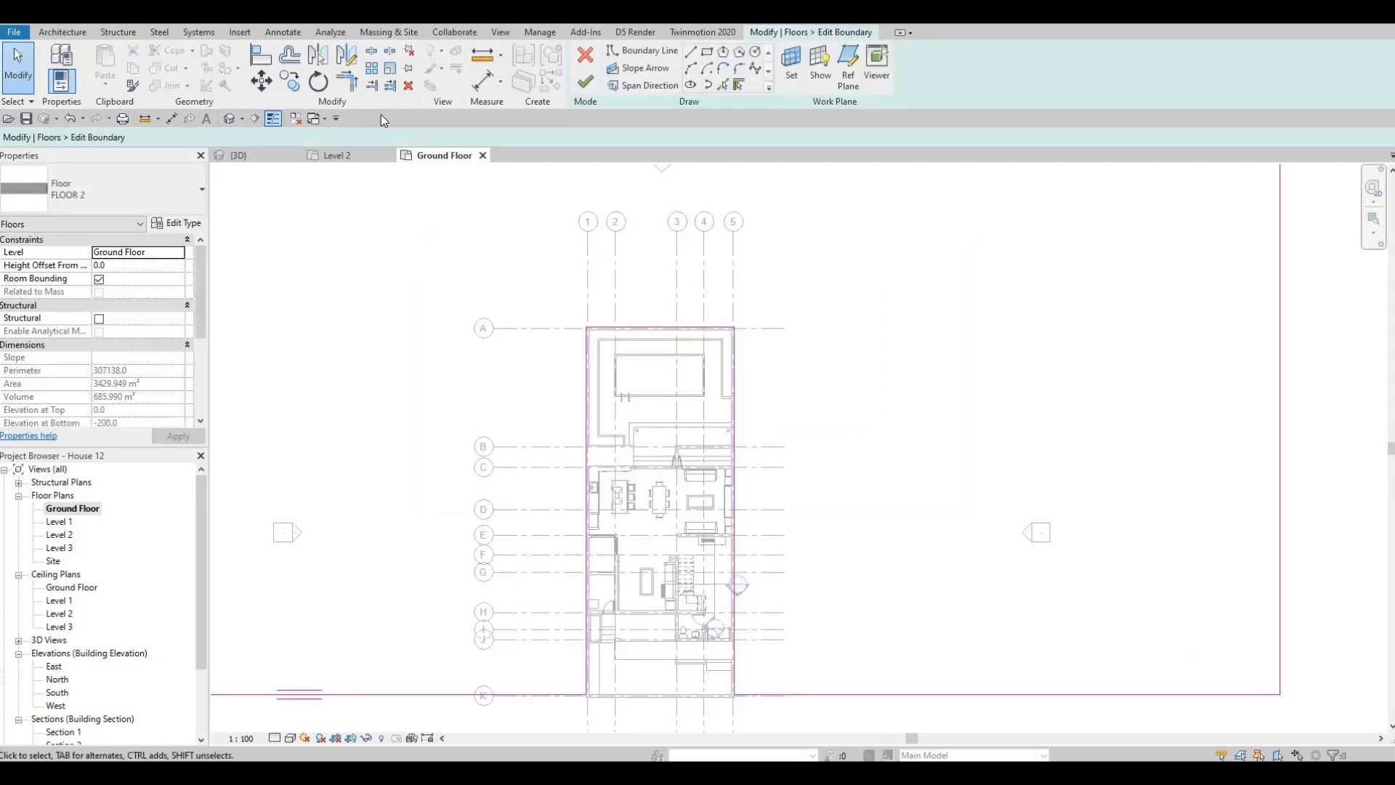
{"action": "left_click", "coordinate": [586, 81]}
{"action": "left_click", "coordinate": [810, 400]}
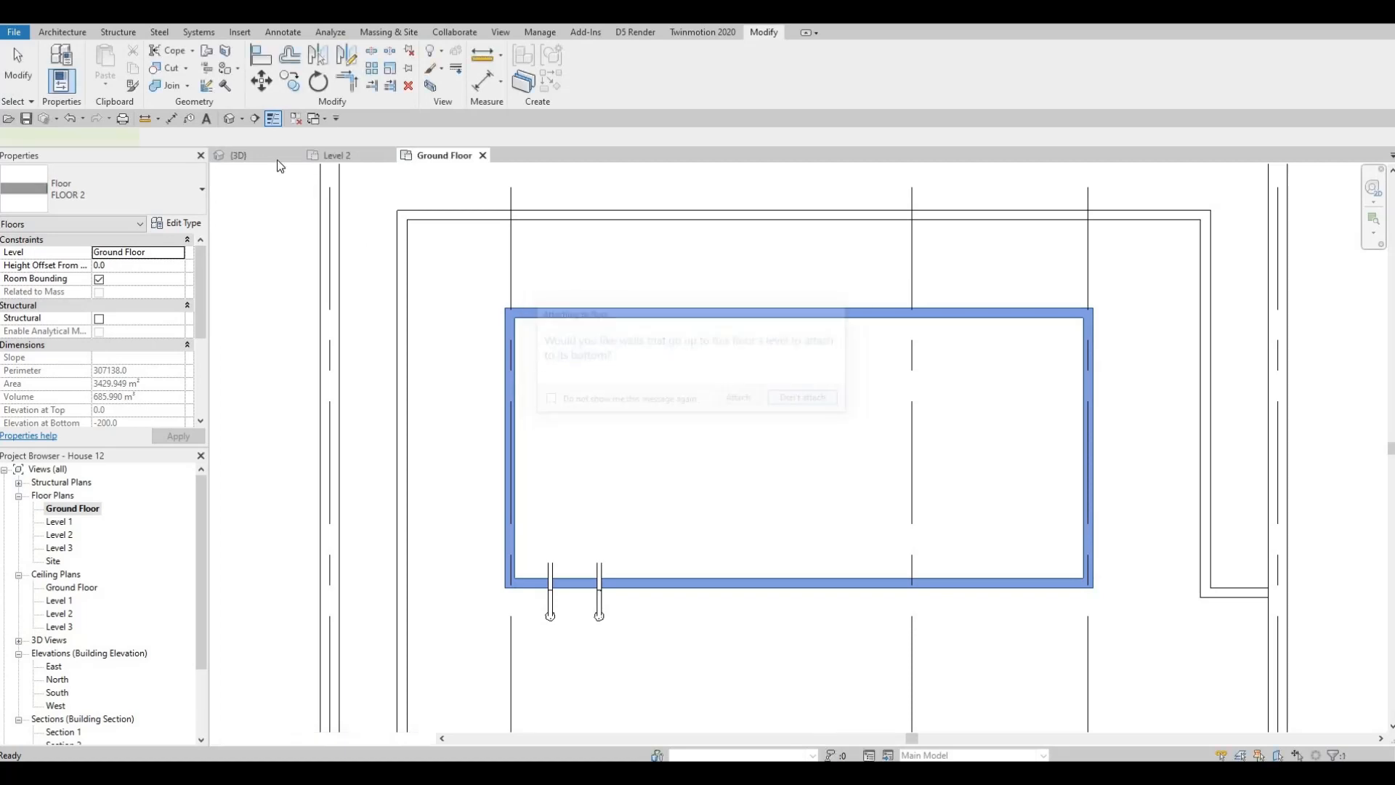
- Examine the surrounding FLOOR 2 and its cut-out around the plot in the 3D view from above and underneath
{"action": "left_click", "coordinate": [247, 155]}
{"action": "key", "text": "Escape"}
{"action": "key", "text": "Escape"}
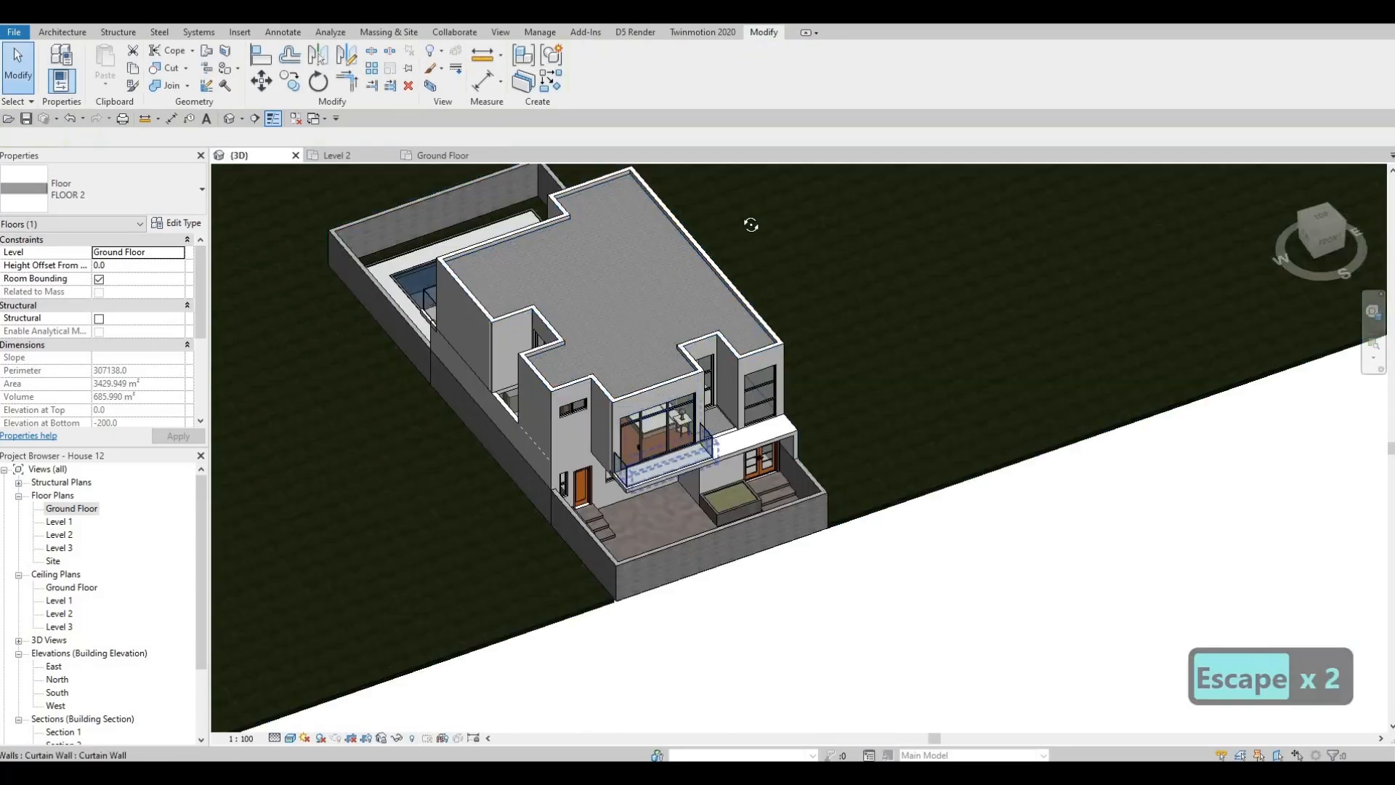
{"action": "middle_click_drag", "start_coordinate": [751, 225], "coordinate": [753, 272], "text": "shift"}
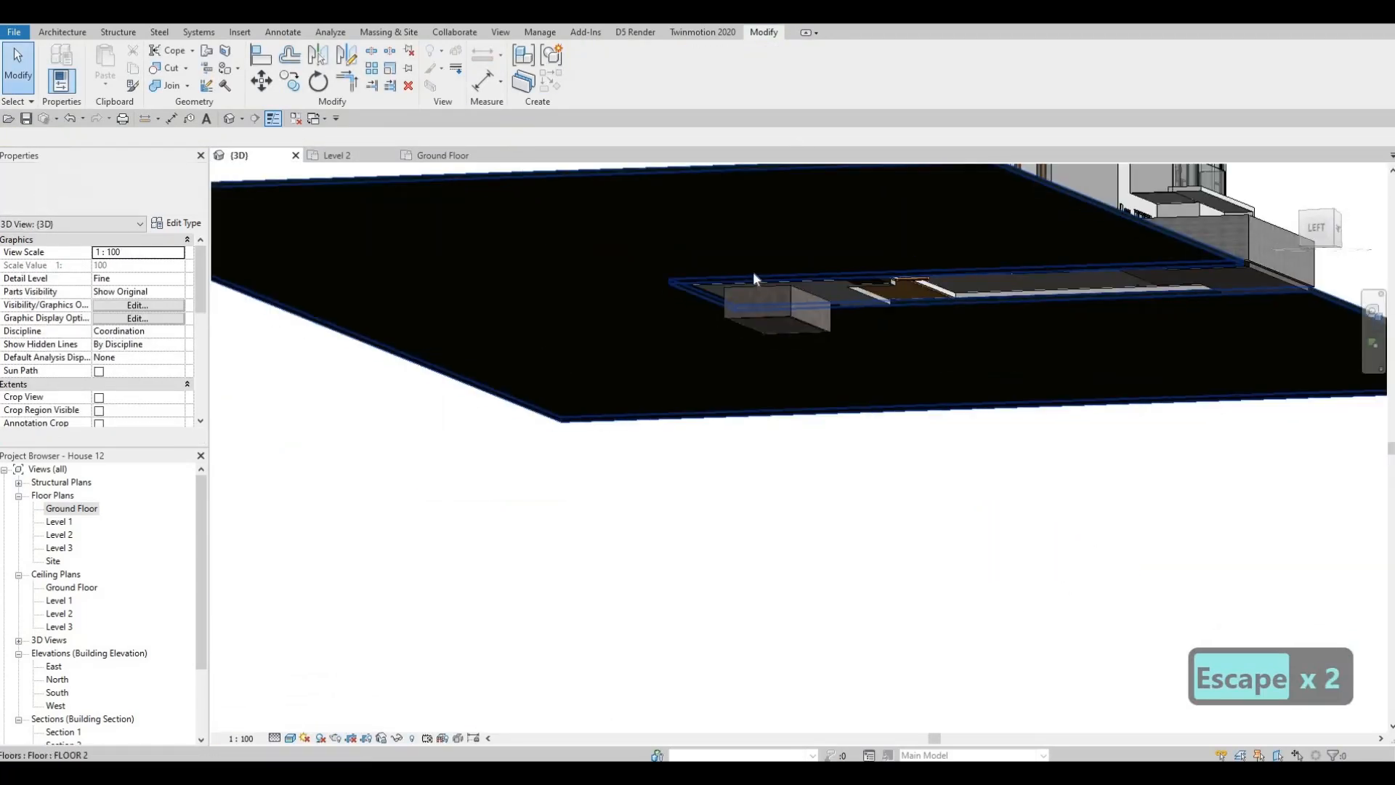
{"action": "scroll", "coordinate": [708, 348], "scroll_direction": "up", "scroll_amount": 7}
{"action": "scroll", "coordinate": [702, 331], "scroll_direction": "down", "scroll_amount": 7}
{"action": "scroll", "coordinate": [665, 317], "scroll_direction": "up", "scroll_amount": 7}
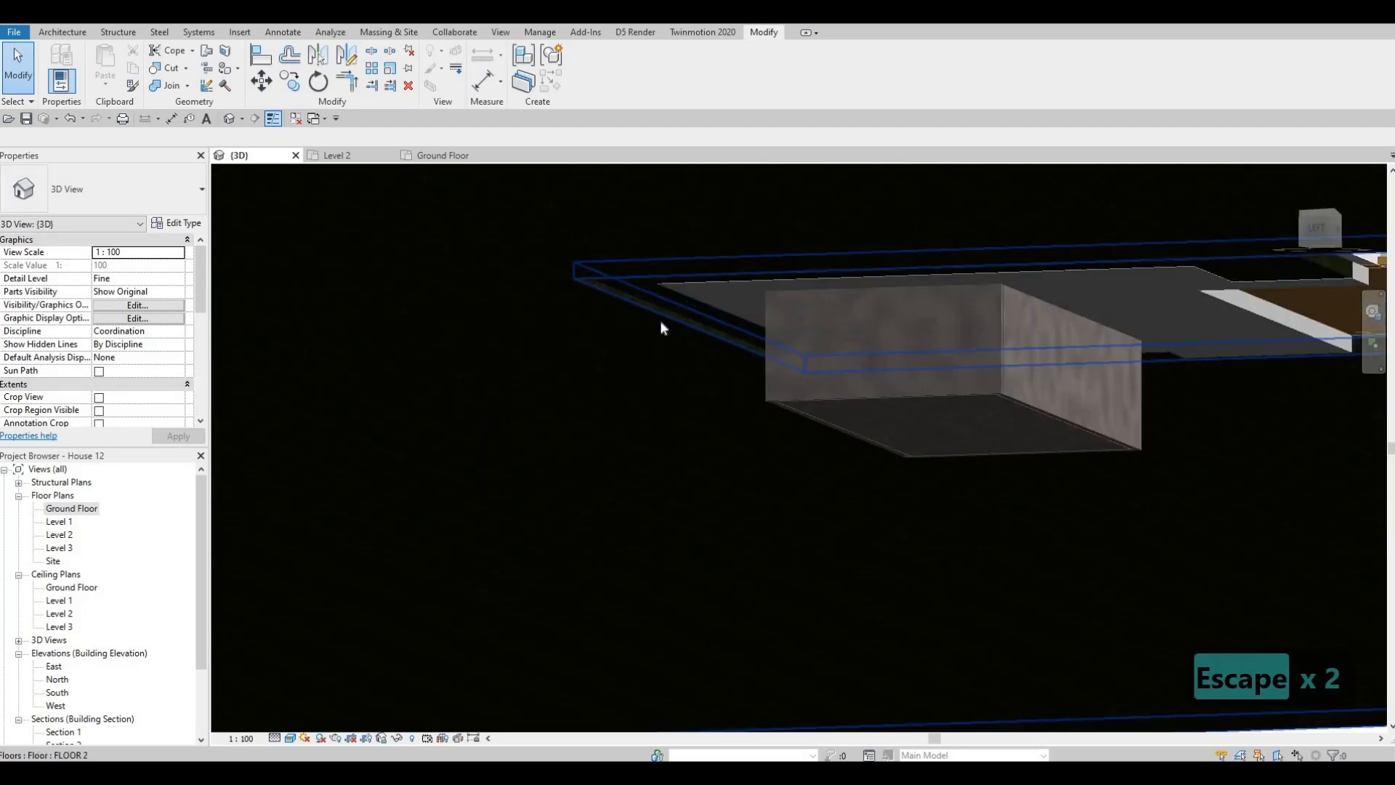
{"action": "scroll", "coordinate": [662, 324], "scroll_direction": "up", "scroll_amount": 4}
{"action": "scroll", "coordinate": [612, 397], "scroll_direction": "down", "scroll_amount": 2}
{"action": "middle_click_drag", "start_coordinate": [649, 388], "coordinate": [763, 377], "text": "shift"}
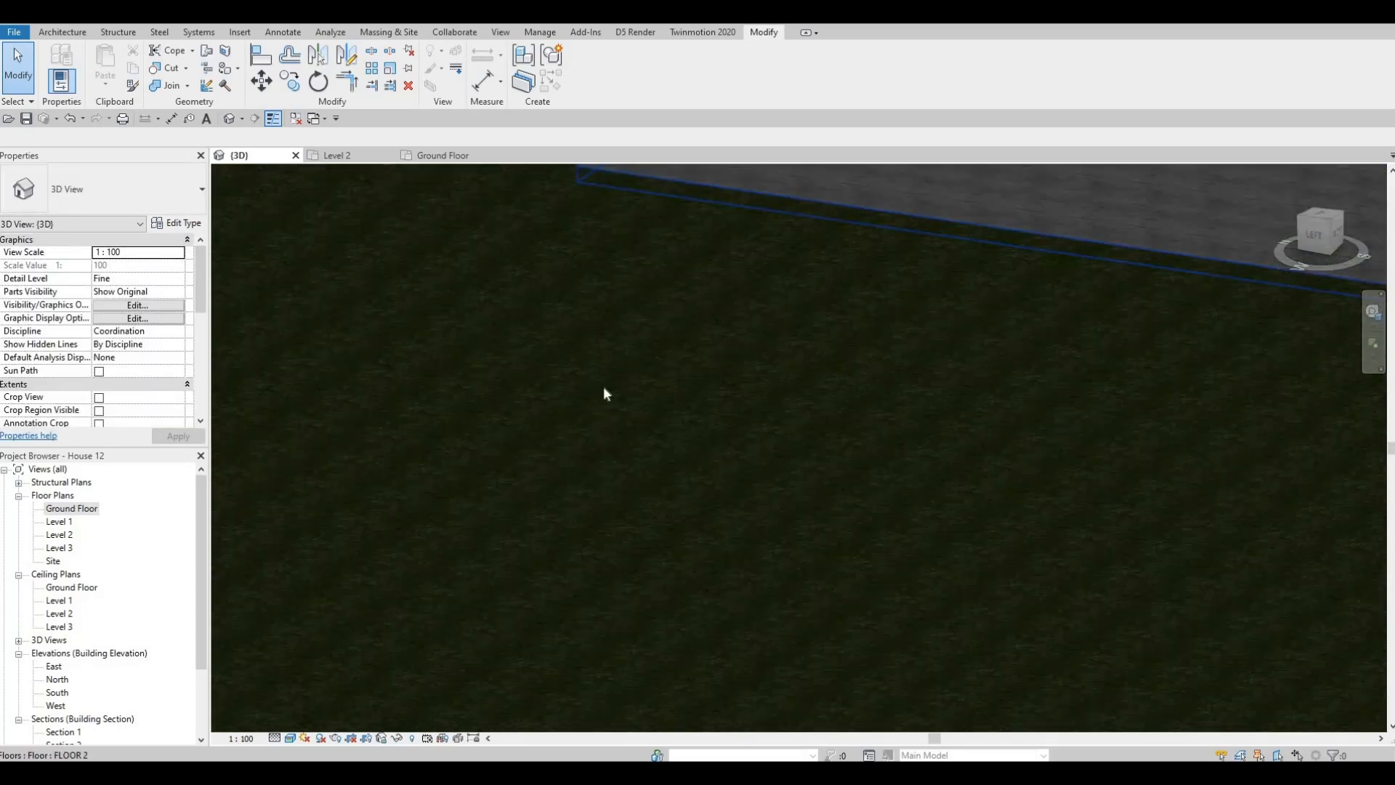
- Inspect the surrounding floor's edge against the perimeter wall at the plot's front corner in the 3D view
{"action": "scroll", "coordinate": [608, 387], "scroll_direction": "down", "scroll_amount": 3}
{"action": "middle_click_drag", "start_coordinate": [1083, 368], "coordinate": [790, 356]}
{"action": "scroll", "coordinate": [1058, 365], "scroll_direction": "up", "scroll_amount": 4}
{"action": "scroll", "coordinate": [1273, 390], "scroll_direction": "up", "scroll_amount": 2}
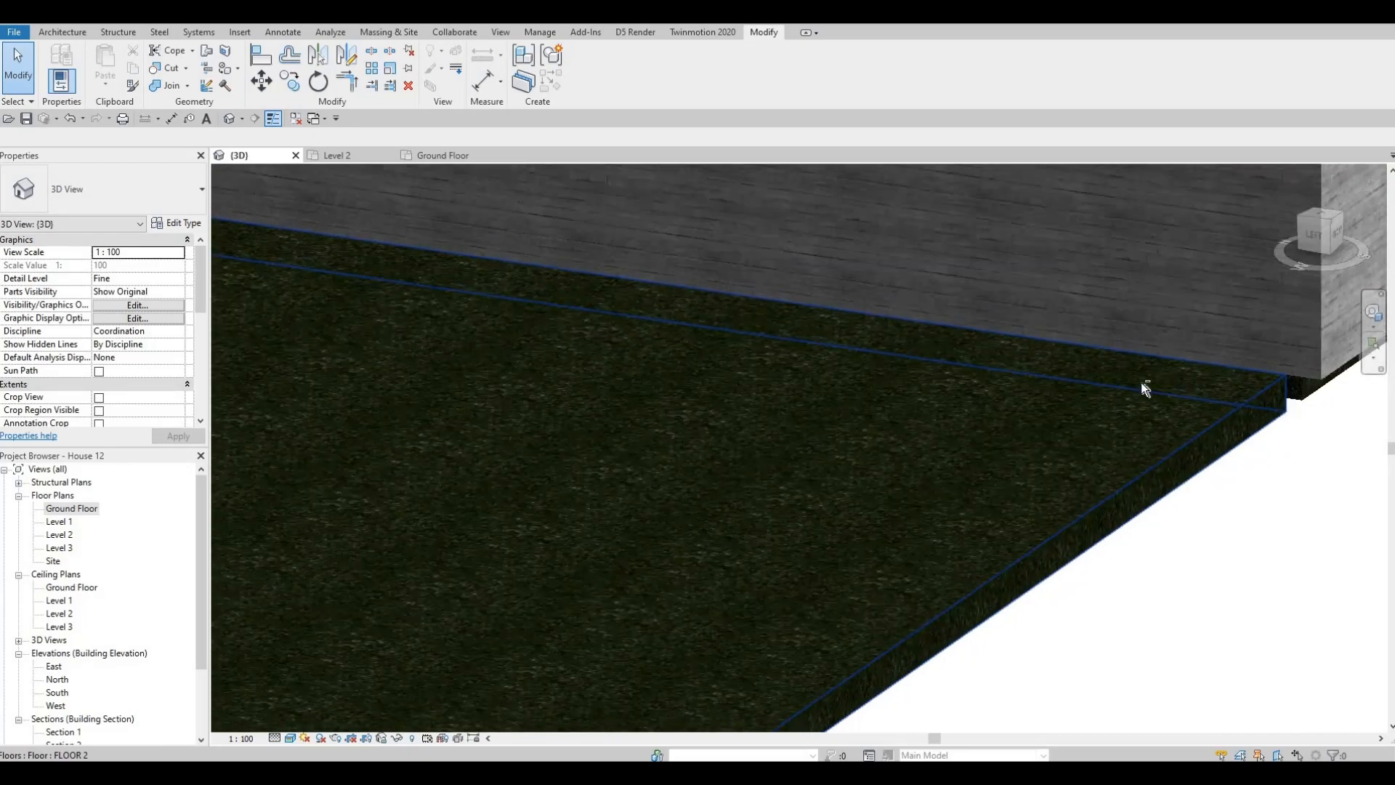
{"action": "middle_click_drag", "start_coordinate": [1141, 382], "coordinate": [683, 375], "text": "shift"}
{"action": "scroll", "coordinate": [677, 376], "scroll_direction": "down", "scroll_amount": 4}
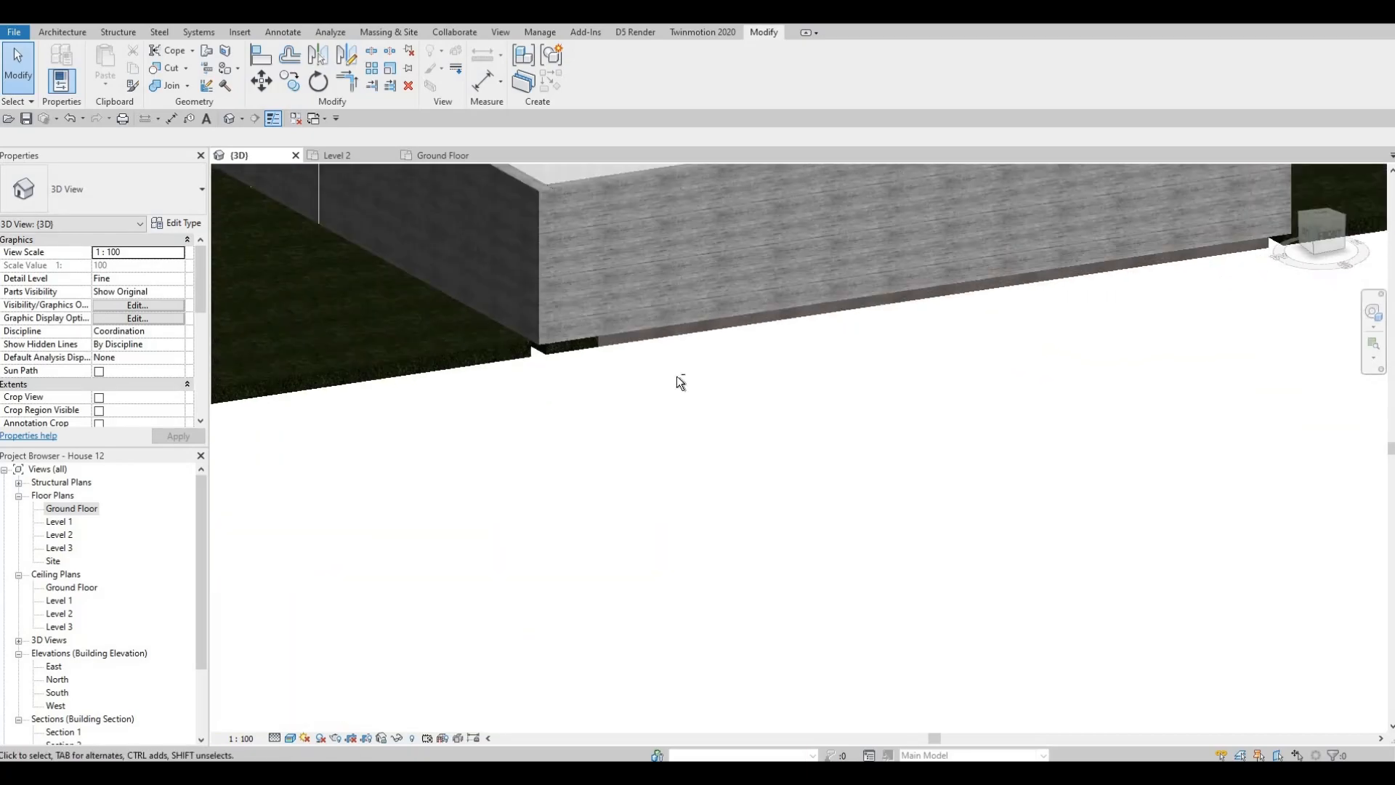
{"action": "scroll", "coordinate": [678, 376], "scroll_direction": "down", "scroll_amount": 5}
{"action": "middle_click_drag", "start_coordinate": [690, 436], "coordinate": [741, 427], "text": "shift"}
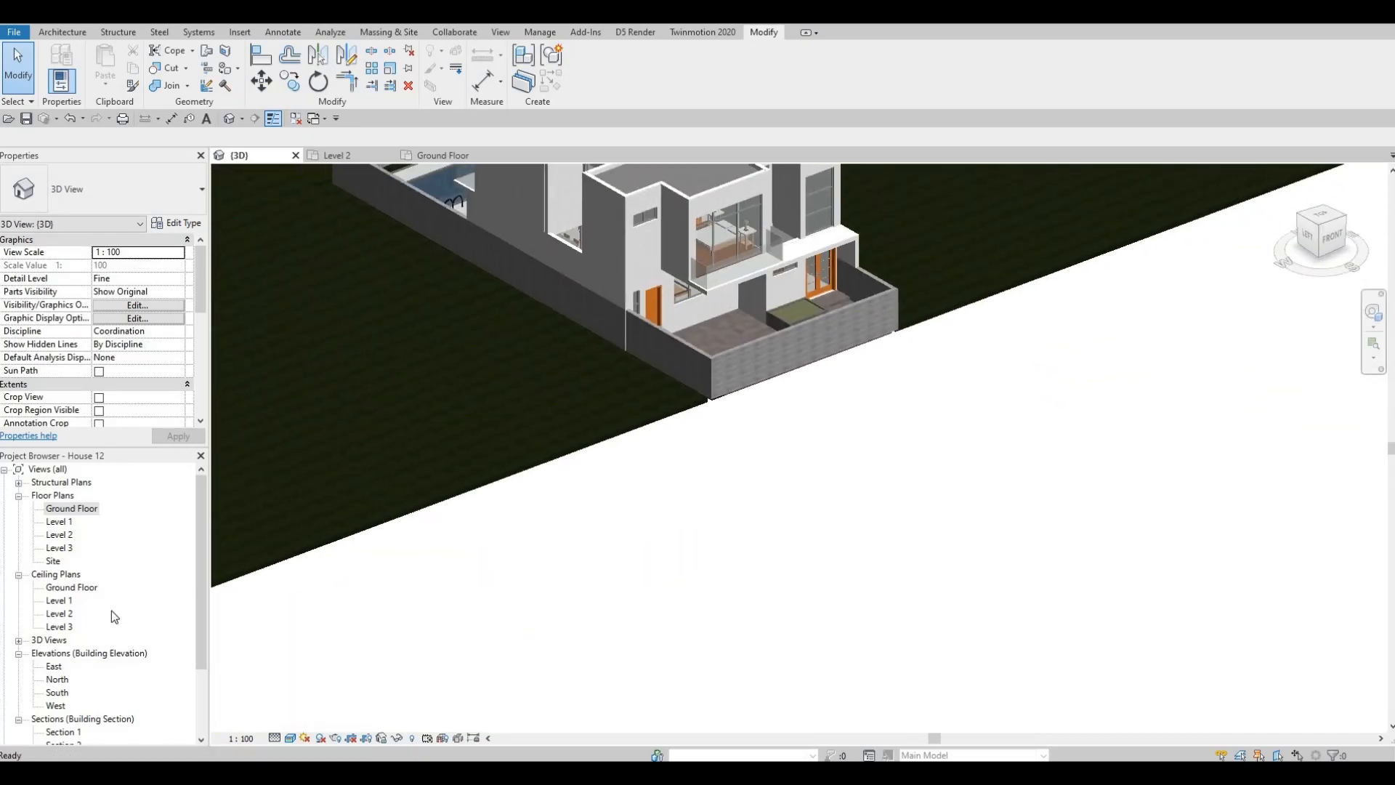
- Start a new floor in the Ground Floor plan and duplicate its FLOOR 2 type as FLOOR 6
{"action": "double_click", "coordinate": [72, 508]}
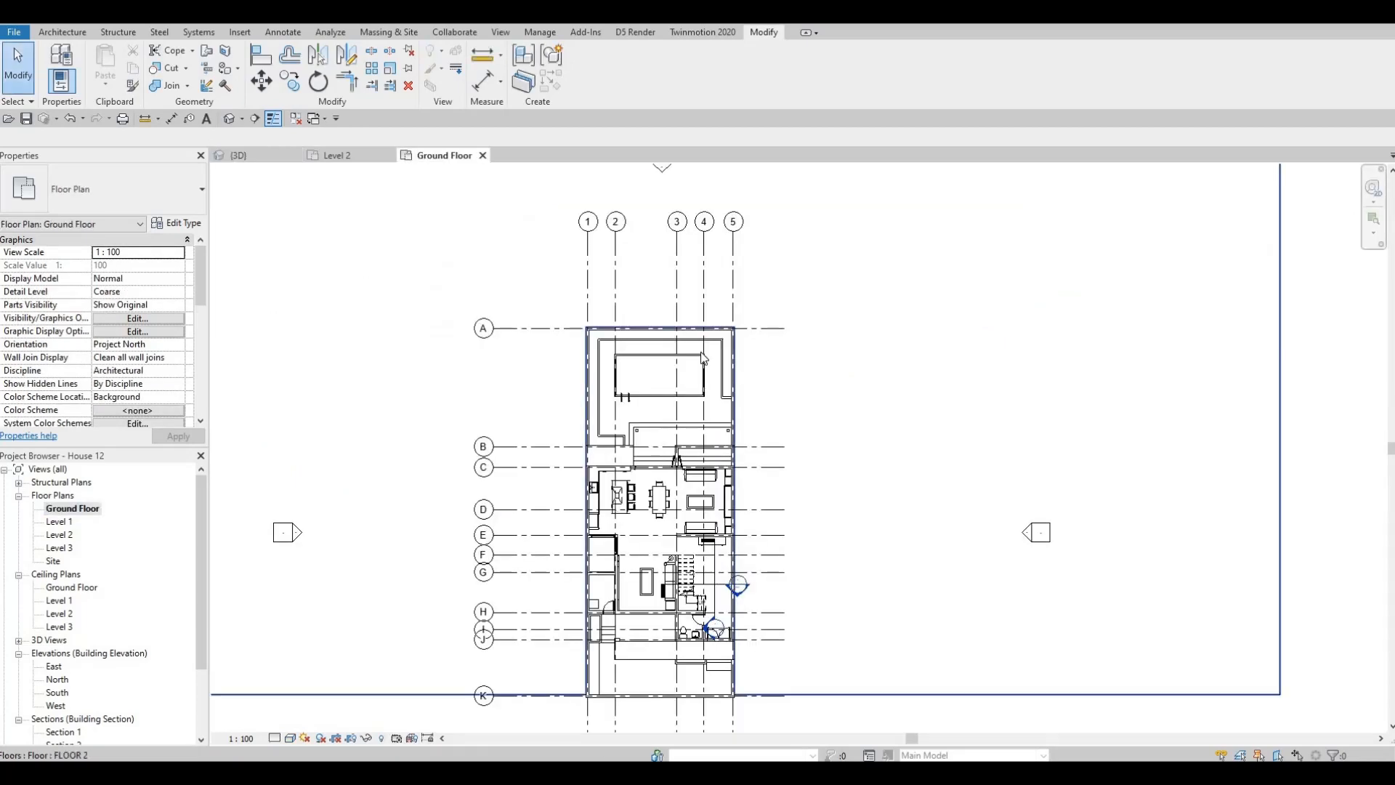
{"action": "scroll", "coordinate": [703, 357], "scroll_direction": "down", "scroll_amount": 3}
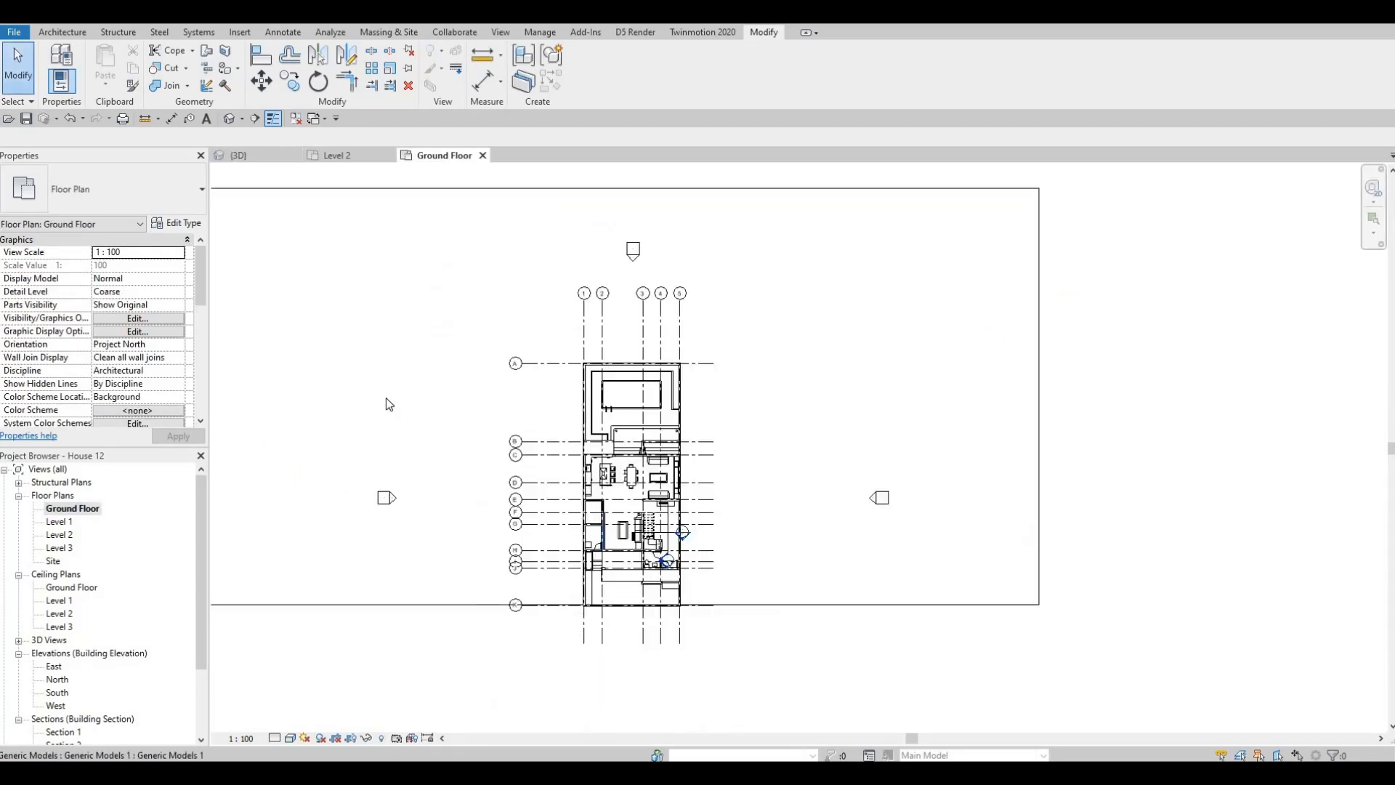
{"action": "left_click", "coordinate": [51, 32]}
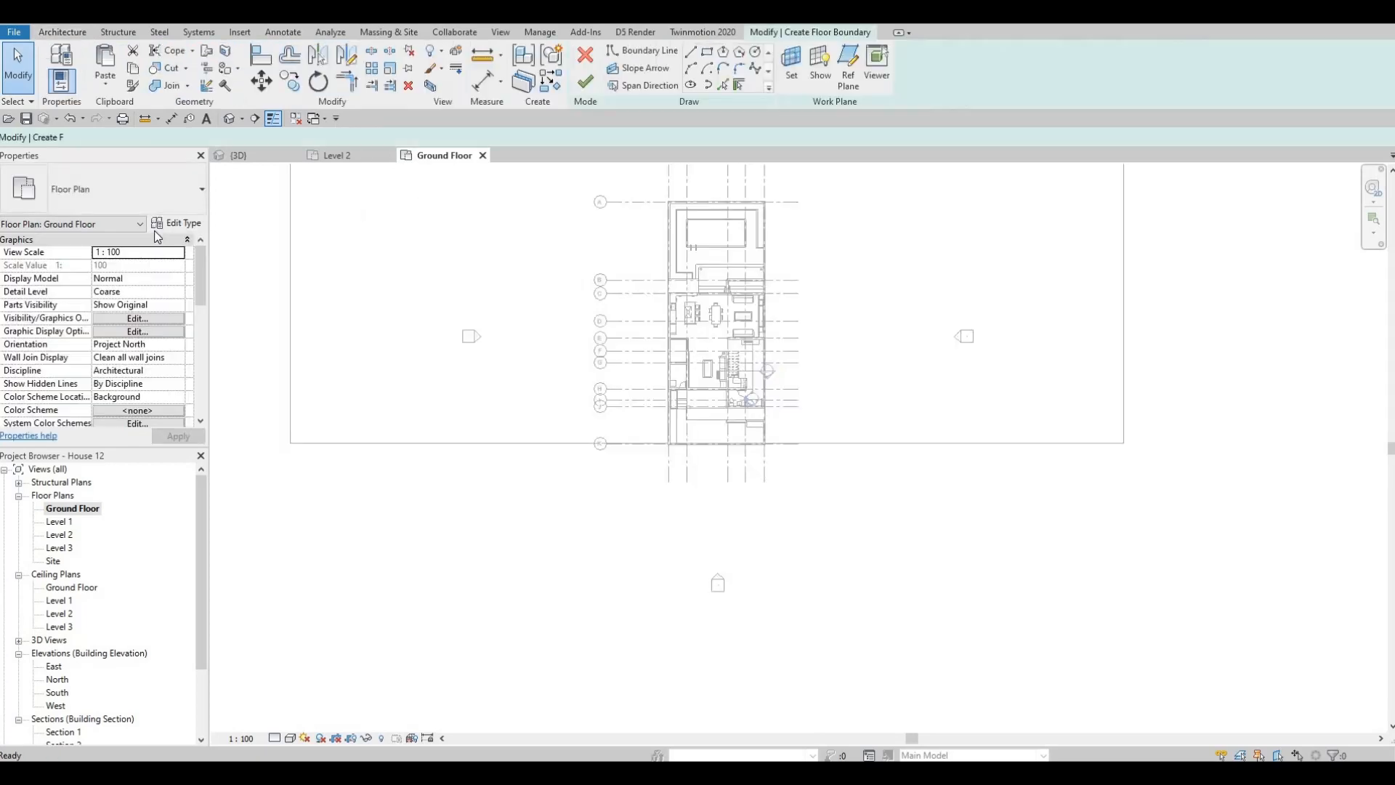
{"action": "left_click", "coordinate": [178, 223]}
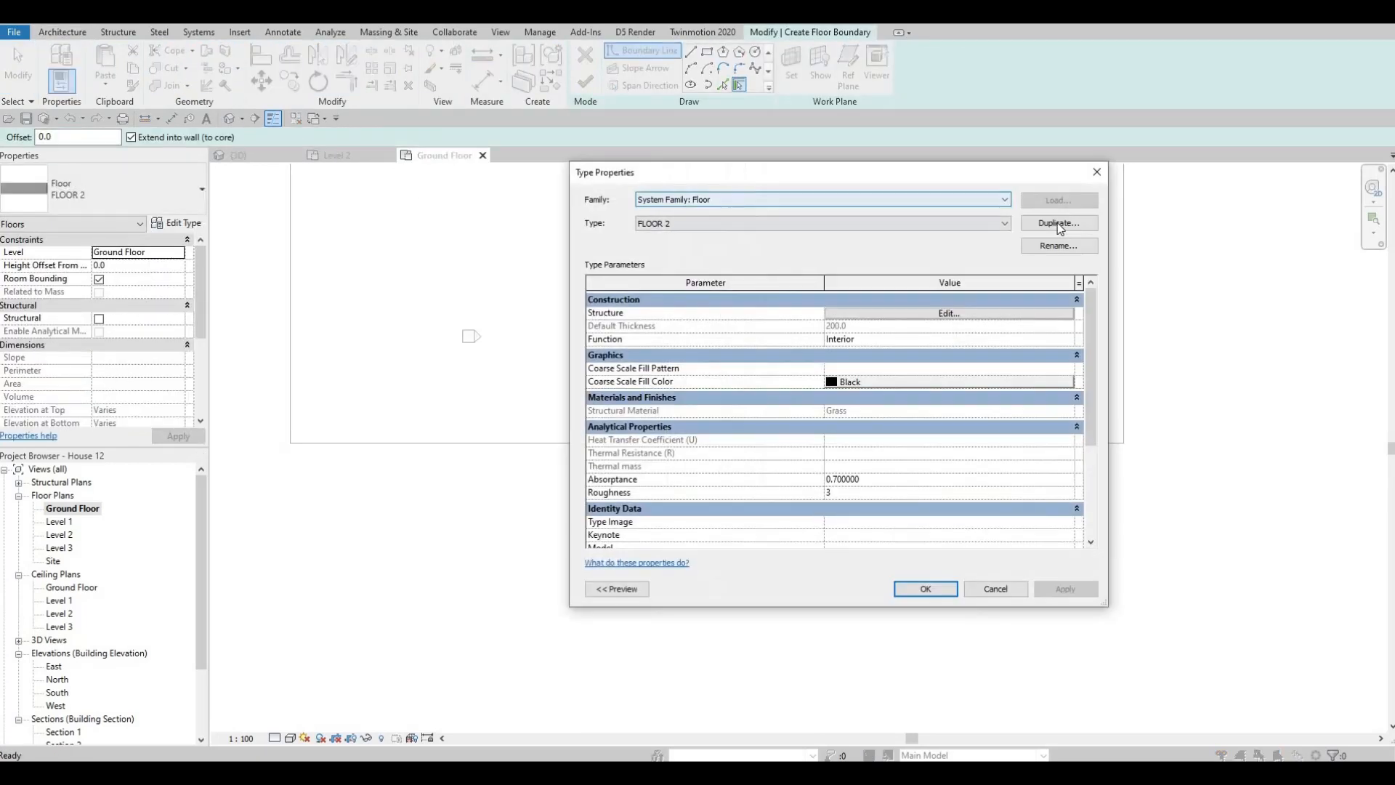
{"action": "left_click", "coordinate": [1059, 223]}
{"action": "left_click", "coordinate": [839, 419]}
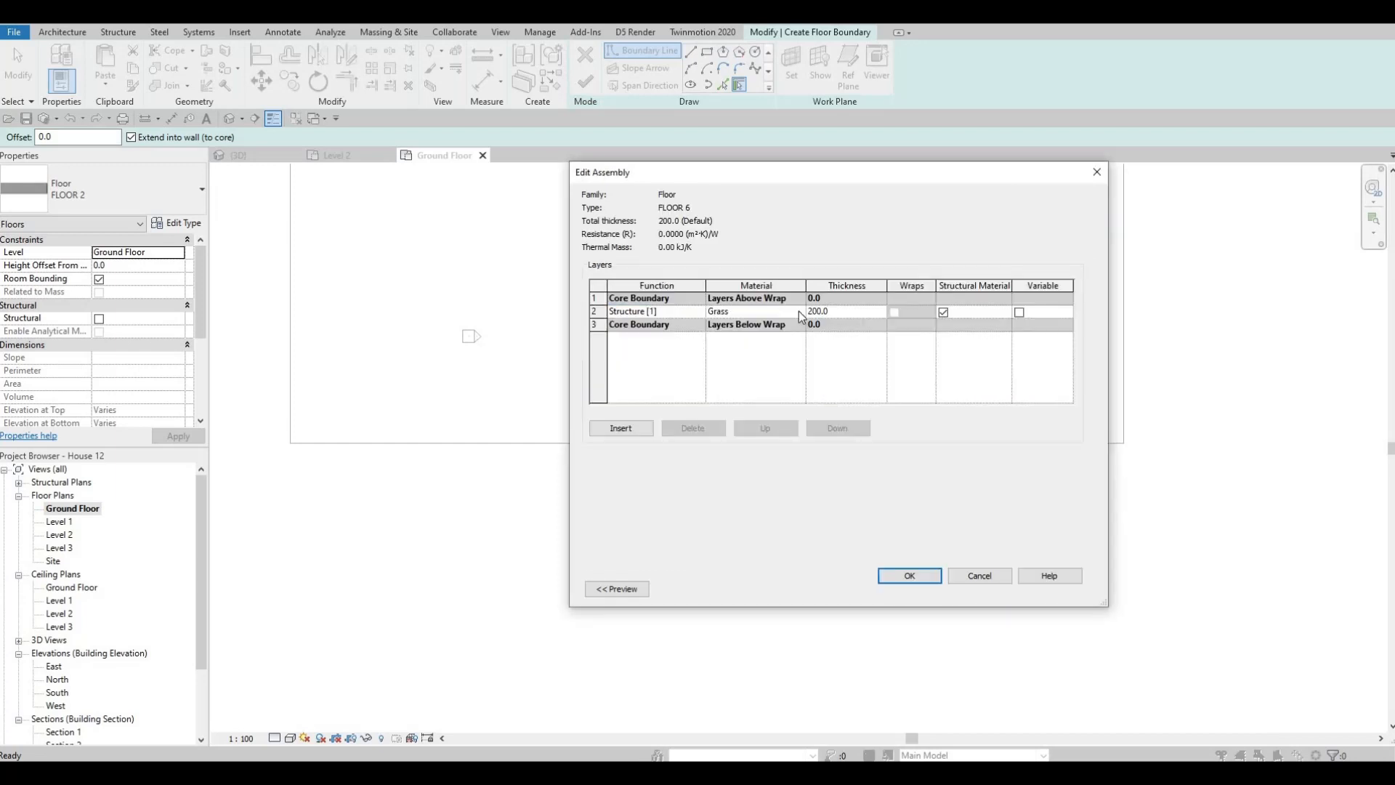
- Set FLOOR 6's structure layer material to Concrete, C55/67 from the AEC concrete library and accept the type changes
{"action": "left_click", "coordinate": [799, 312]}
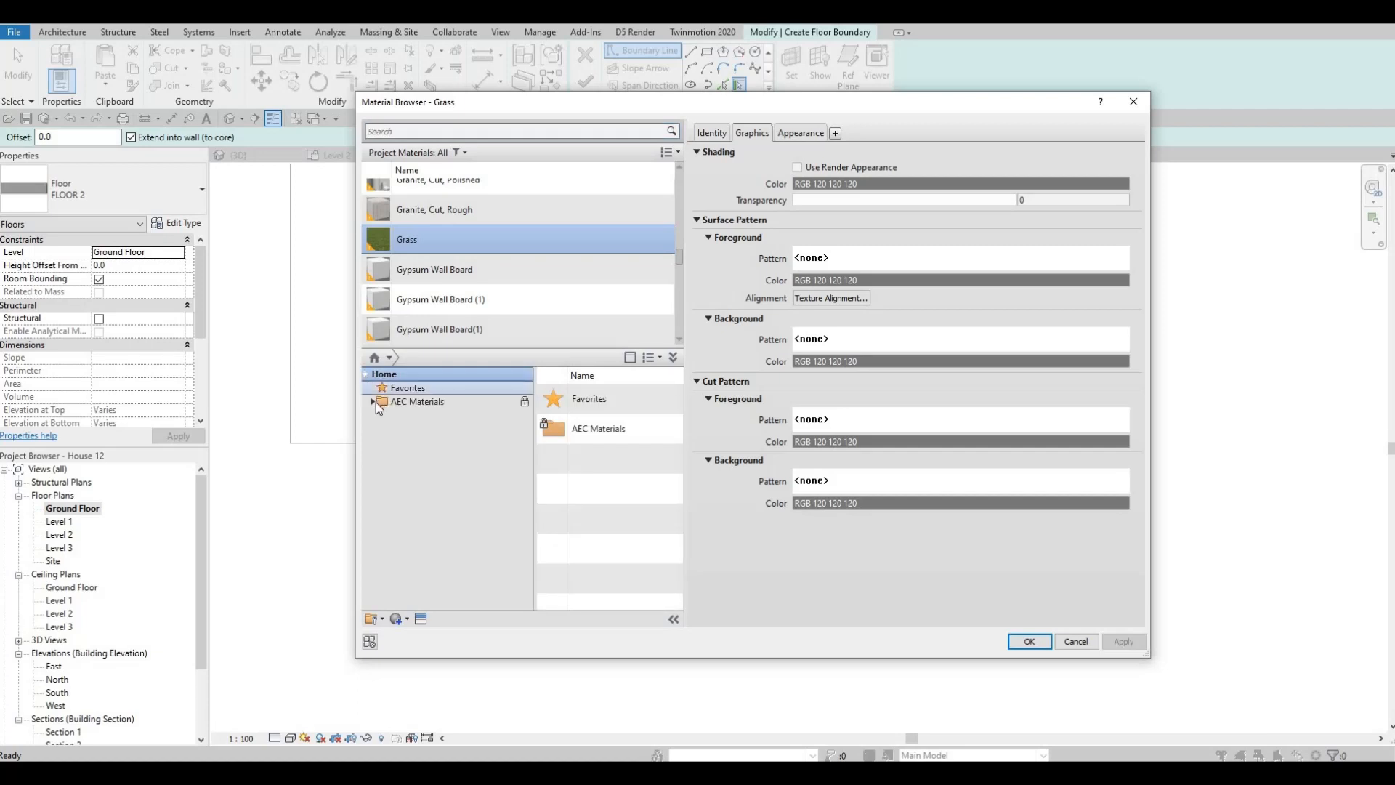
{"action": "left_click", "coordinate": [373, 402]}
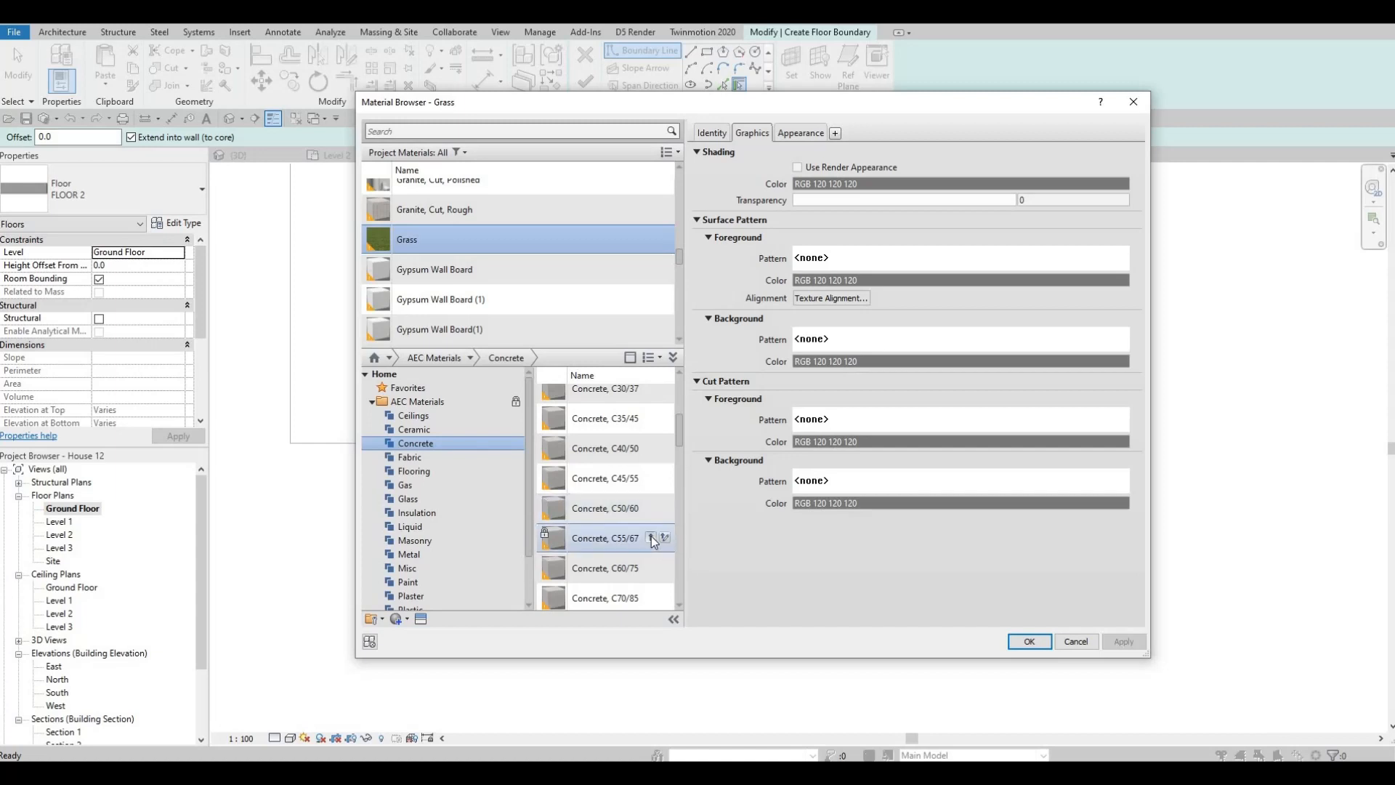
{"action": "left_click", "coordinate": [651, 536]}
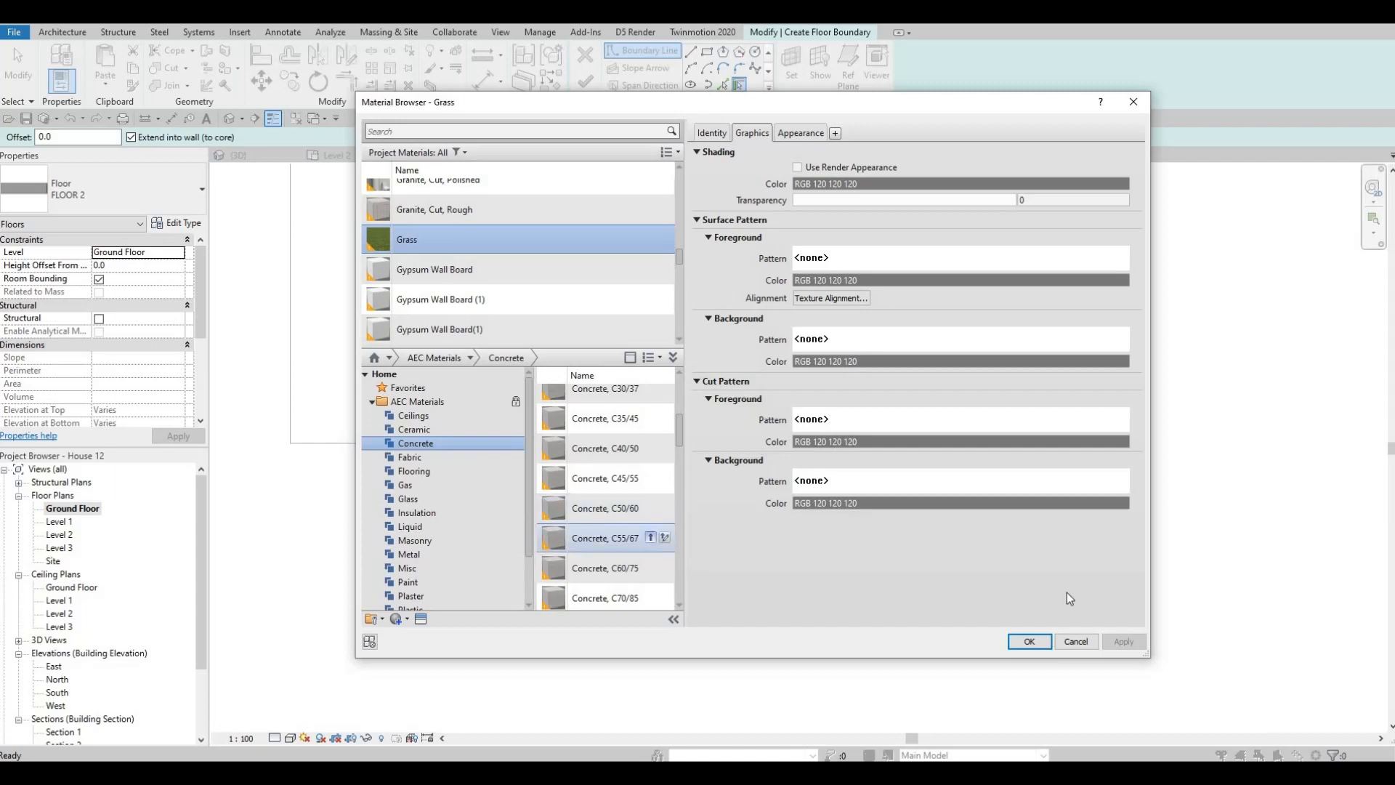
{"action": "left_click", "coordinate": [1029, 642]}
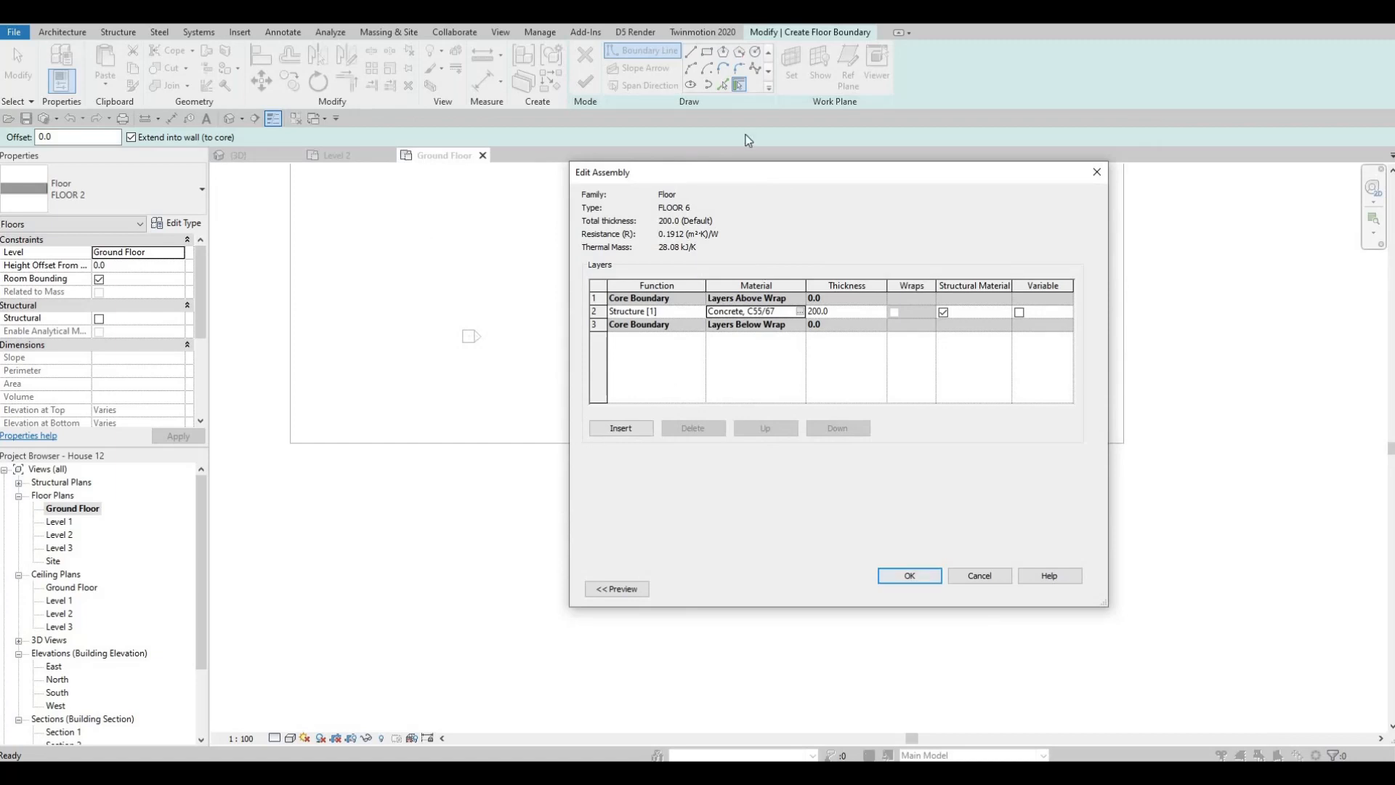
{"action": "left_click", "coordinate": [909, 575]}
{"action": "key", "text": "Return"}
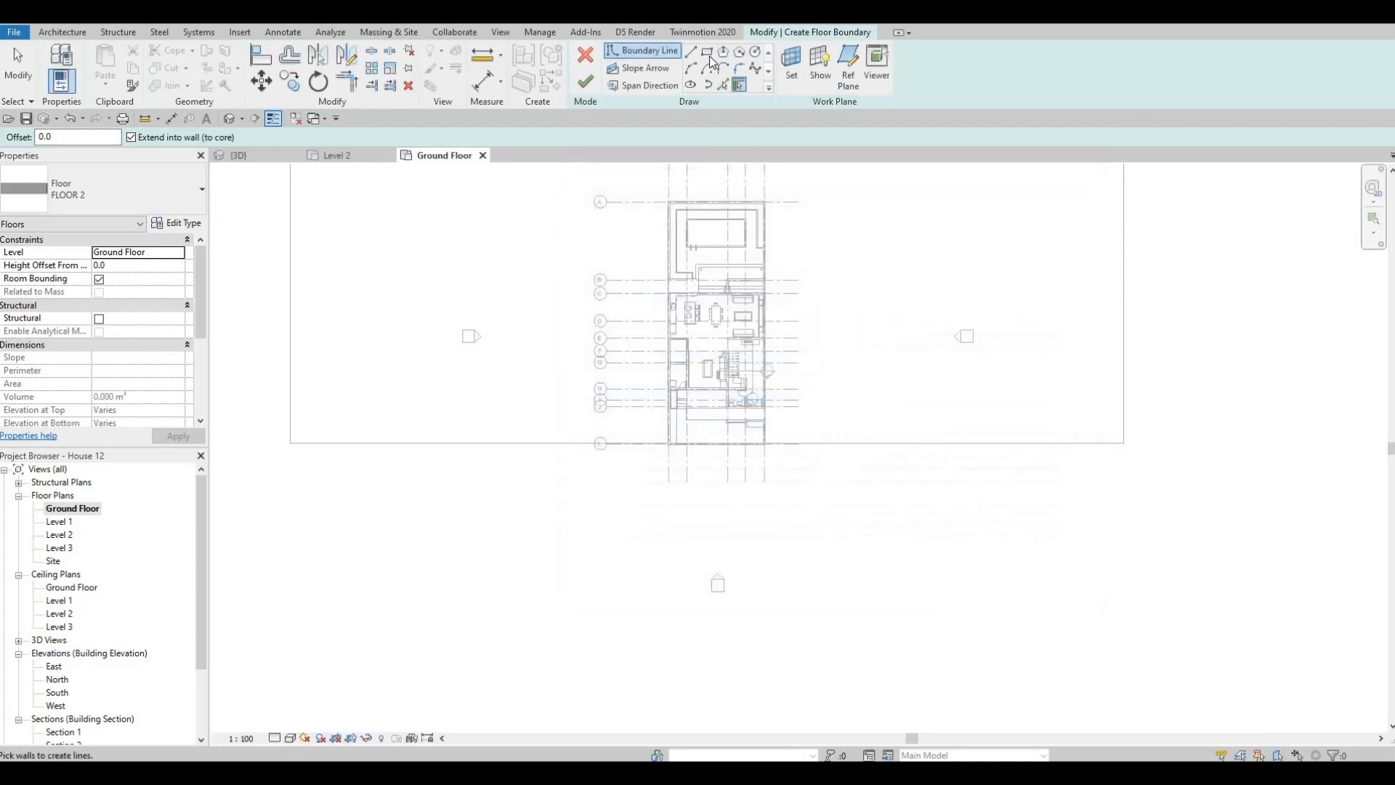
- Sketch a rectangular floor boundary about 86000 by 24000 mm in front of the plot, starting at the grass floor's front corner
{"action": "left_click", "coordinate": [293, 443]}
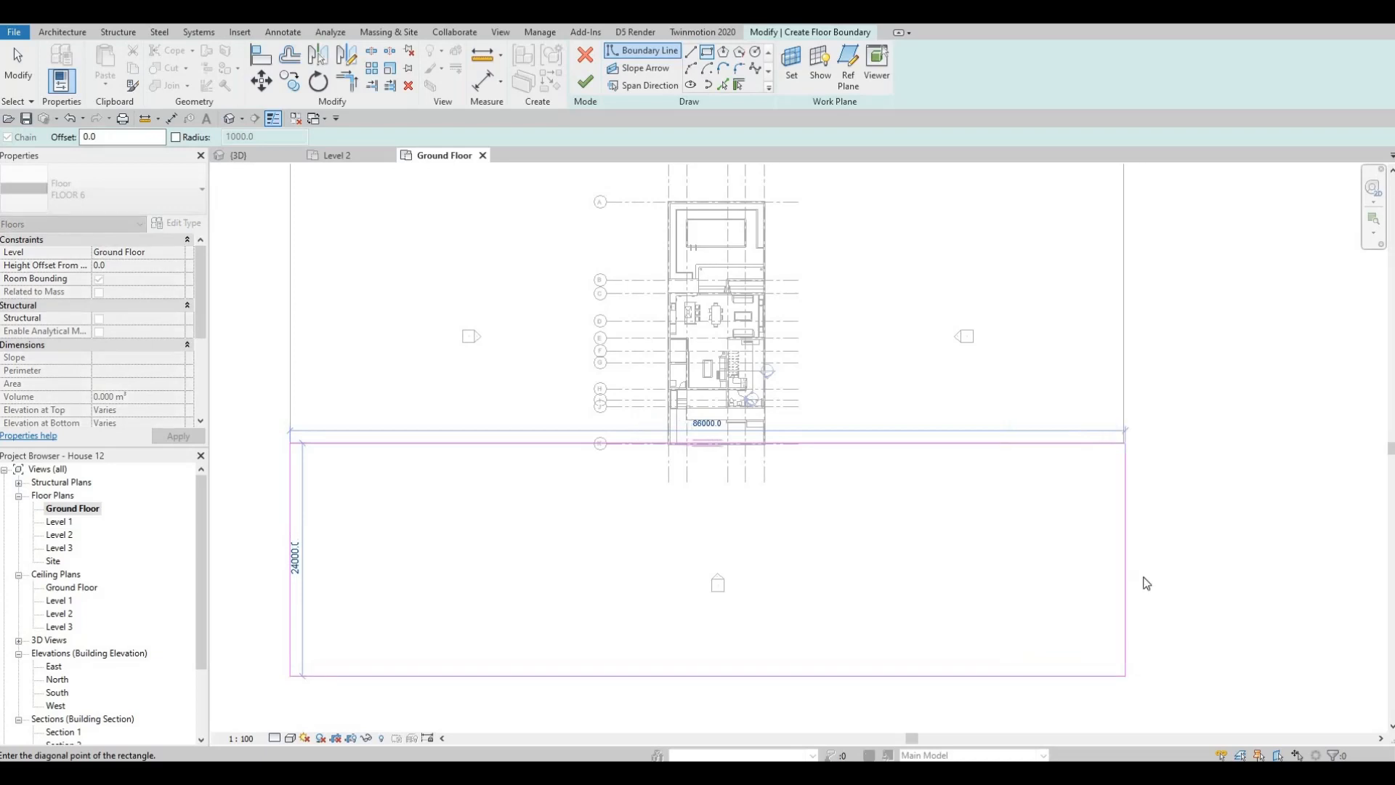
{"action": "key", "text": "Escape"}
{"action": "key", "text": "Escape"}
{"action": "key", "text": "Escape"}
- Align the rectangle's short edge on the grid 5 side with the grass floor's outer edge and finish the floor
{"action": "key", "text": "a"}
{"action": "key", "text": "l"}
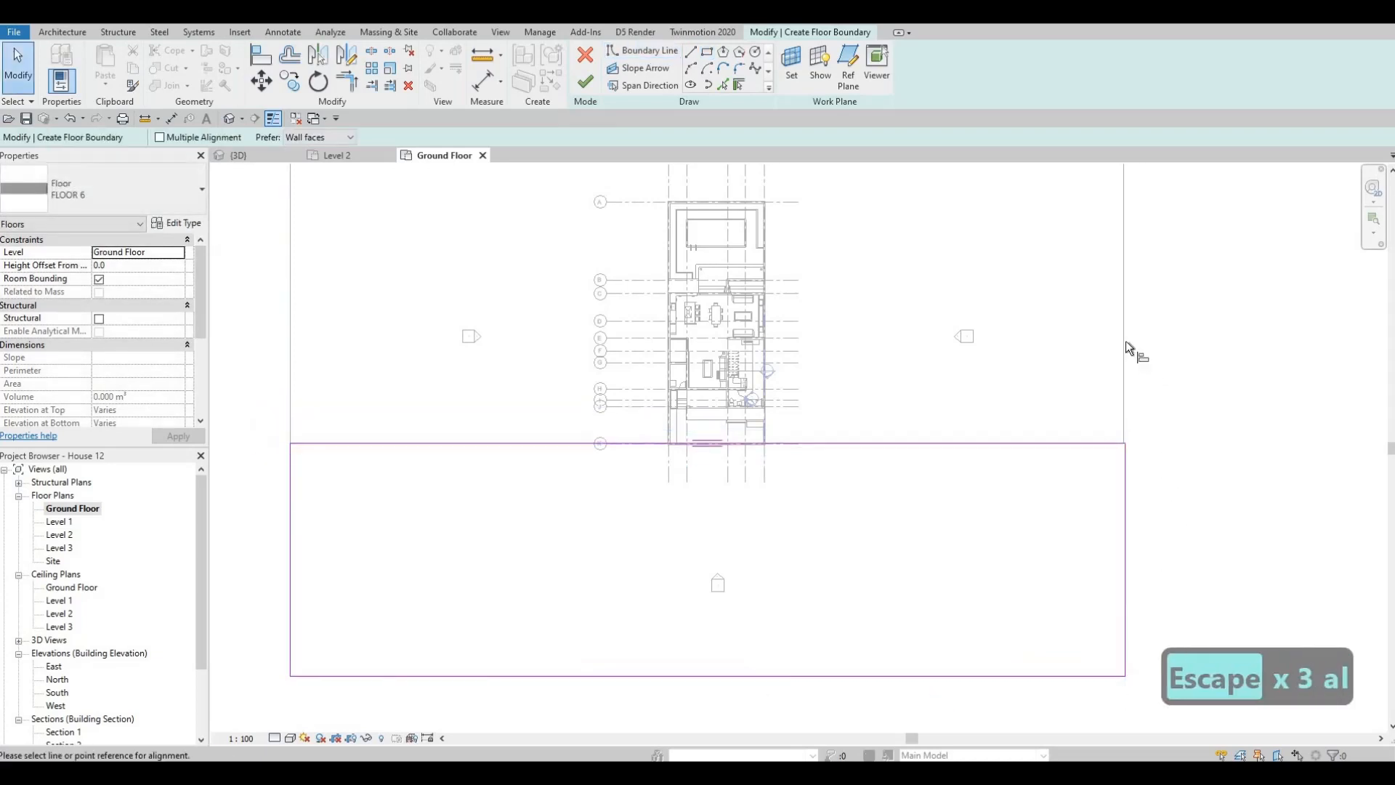
{"action": "left_click", "coordinate": [1125, 473]}
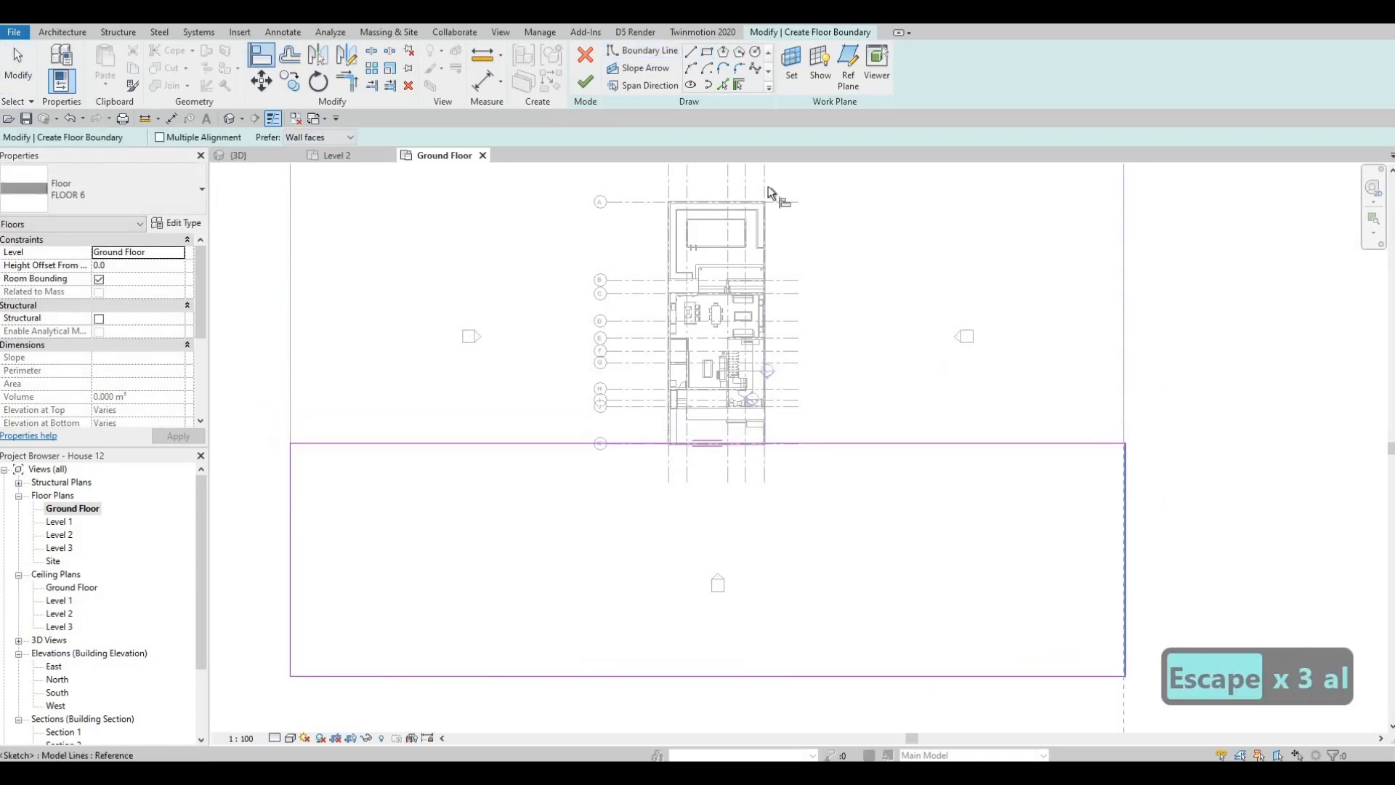
{"action": "left_click", "coordinate": [584, 81]}
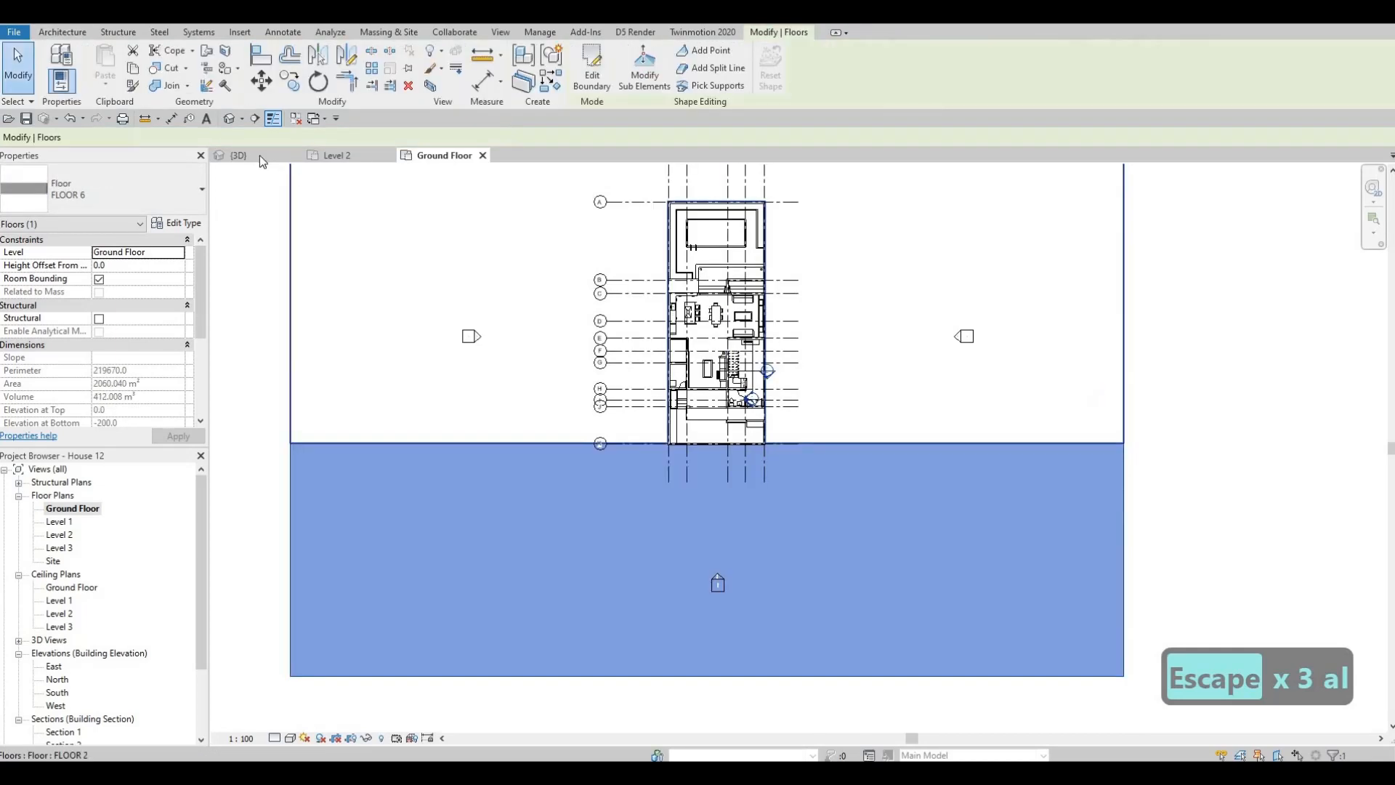
- Examine the new concrete floor in the 3D view, including where it meets the front perimeter wall and the grass
{"action": "left_click", "coordinate": [239, 156]}
{"action": "key", "text": "Escape"}
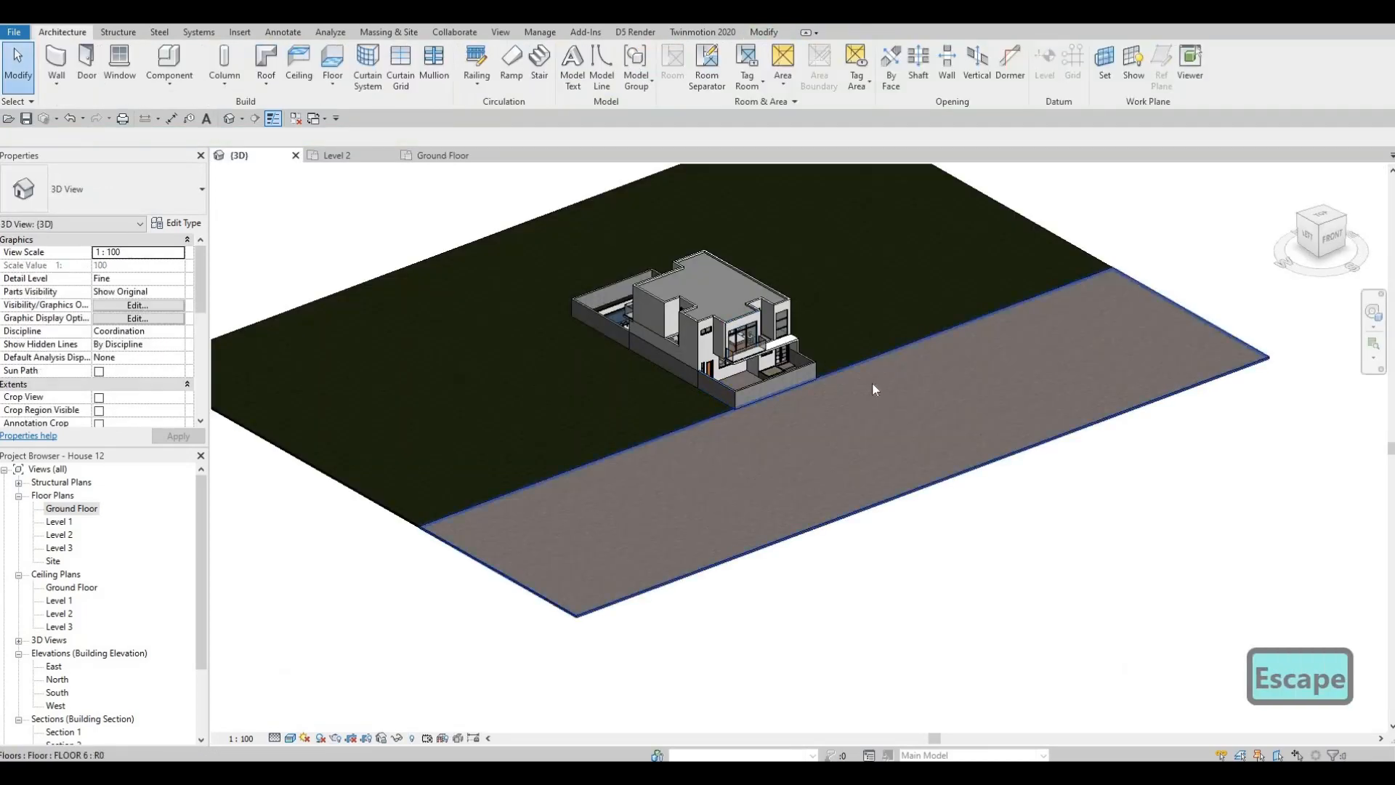
{"action": "middle_click_drag", "start_coordinate": [785, 386], "coordinate": [827, 413], "text": "shift"}
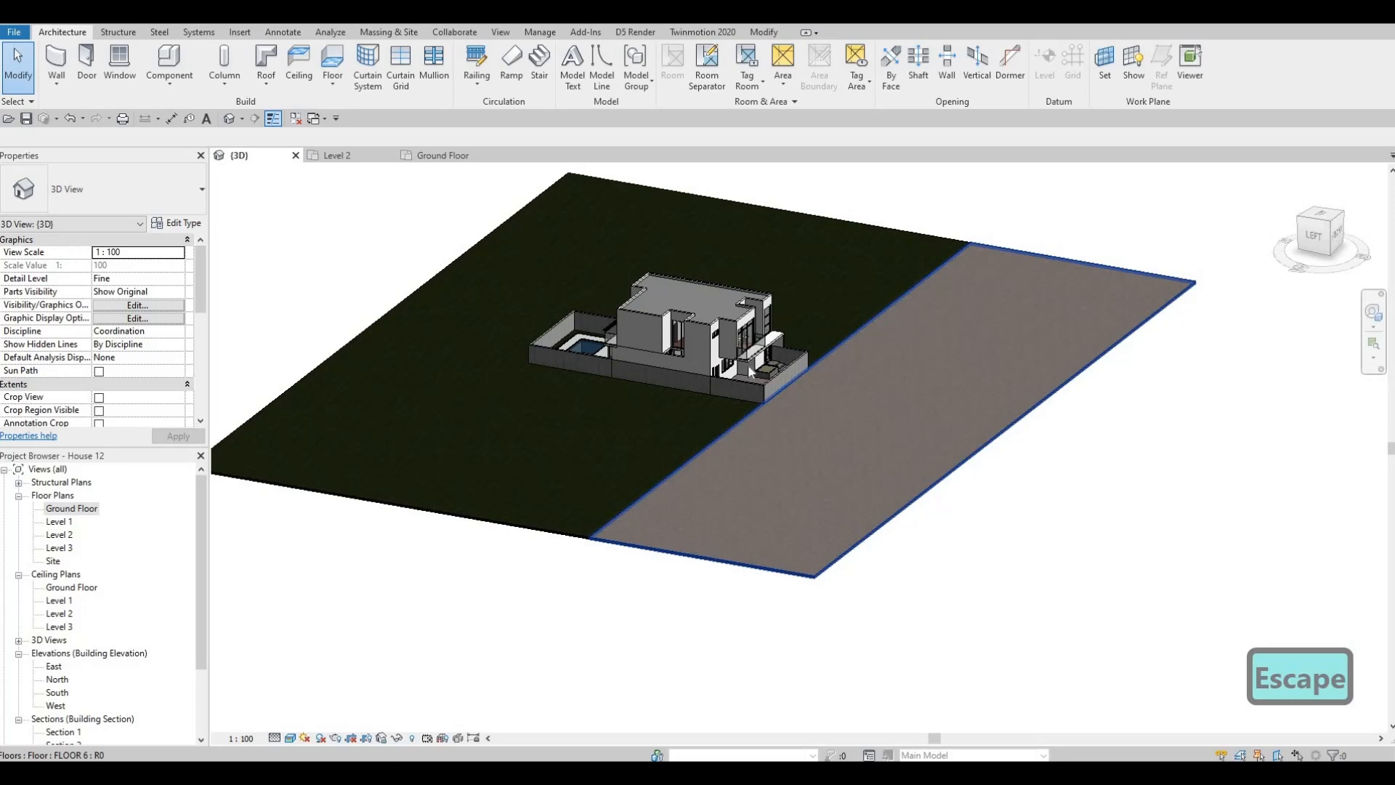
{"action": "middle_click_drag", "start_coordinate": [748, 364], "coordinate": [701, 386], "text": "shift"}
{"action": "scroll", "coordinate": [726, 389], "scroll_direction": "up", "scroll_amount": 5}
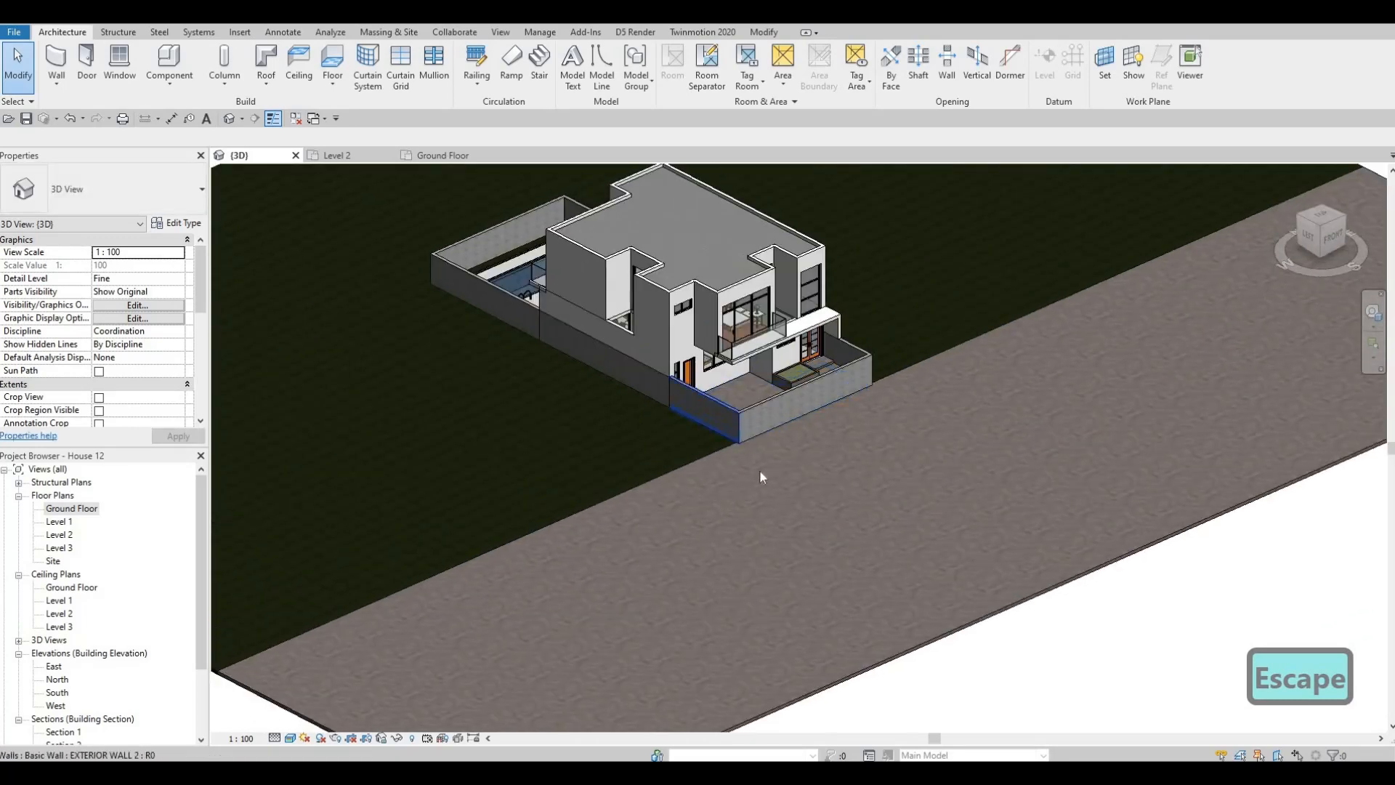
{"action": "middle_click_drag", "start_coordinate": [760, 477], "coordinate": [744, 545]}
{"action": "middle_click_drag", "start_coordinate": [745, 434], "coordinate": [780, 331]}
{"action": "scroll", "coordinate": [776, 313], "scroll_direction": "up", "scroll_amount": 5}
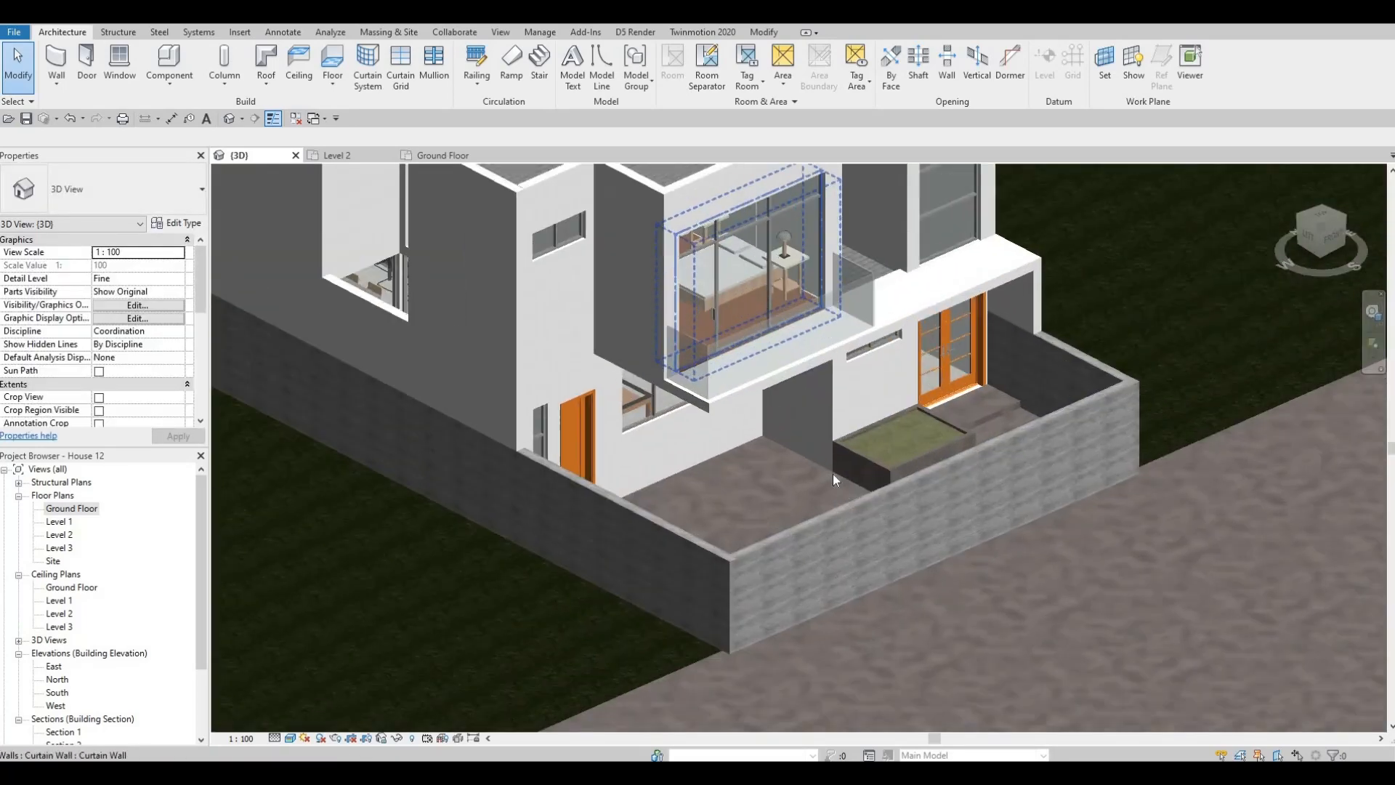
{"action": "scroll", "coordinate": [835, 476], "scroll_direction": "down", "scroll_amount": 6}
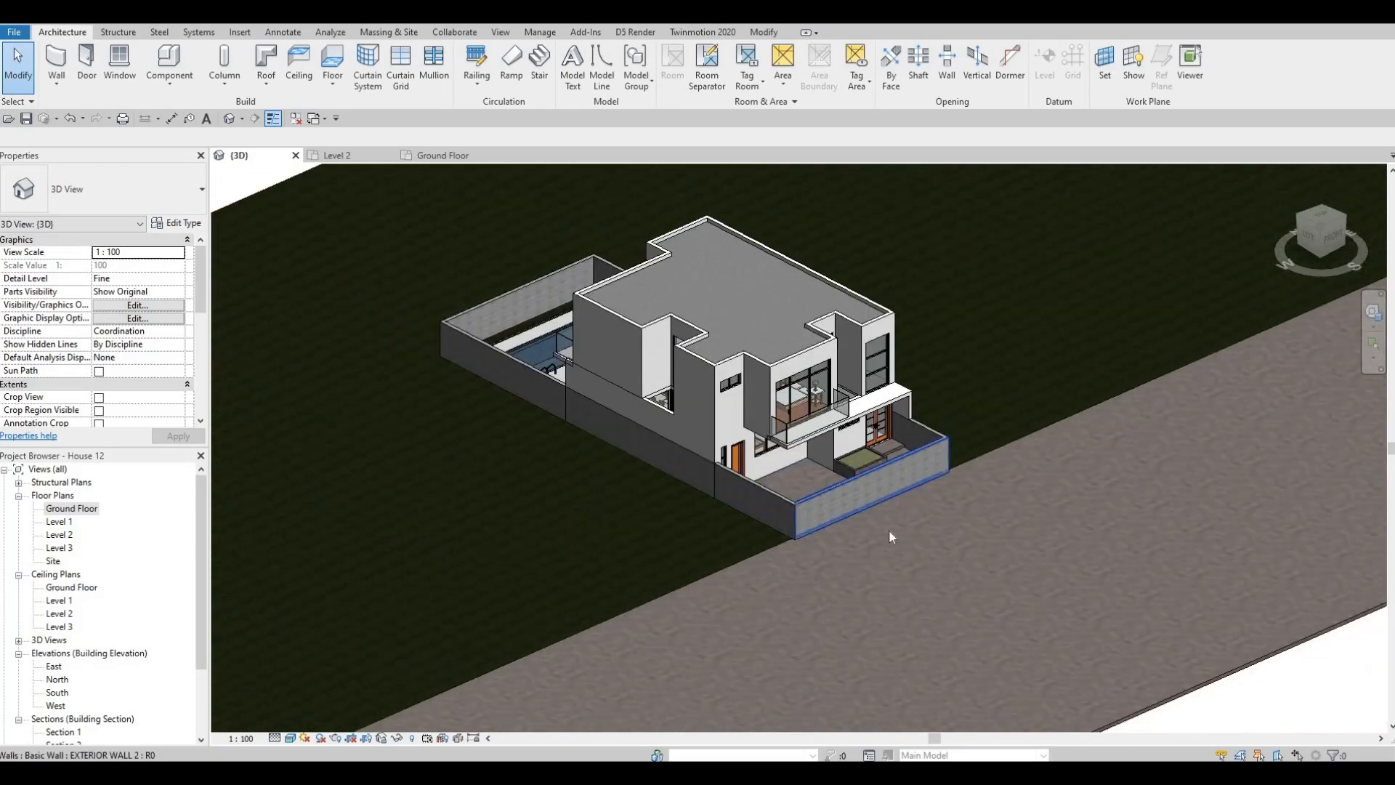
{"action": "scroll", "coordinate": [1010, 582], "scroll_direction": "up", "scroll_amount": 4}
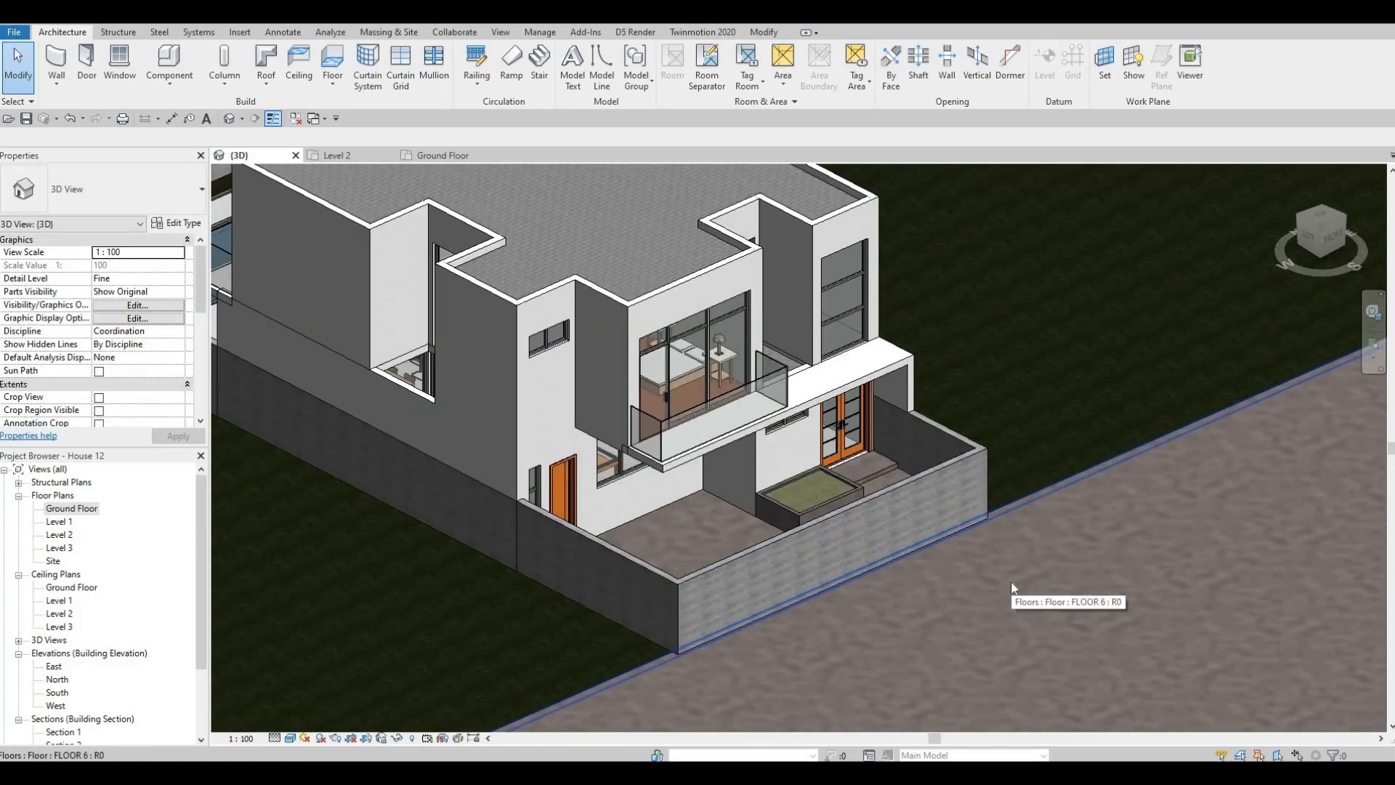